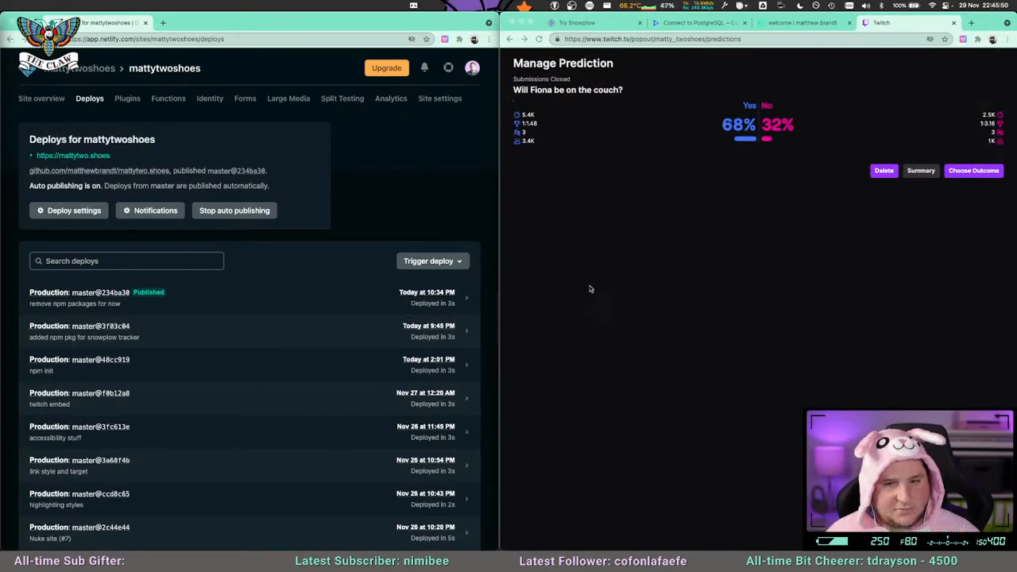
# Complete the closed couch prediction with Yes as the winning outcome and close the prediction page.
pyautogui.click(591, 289)
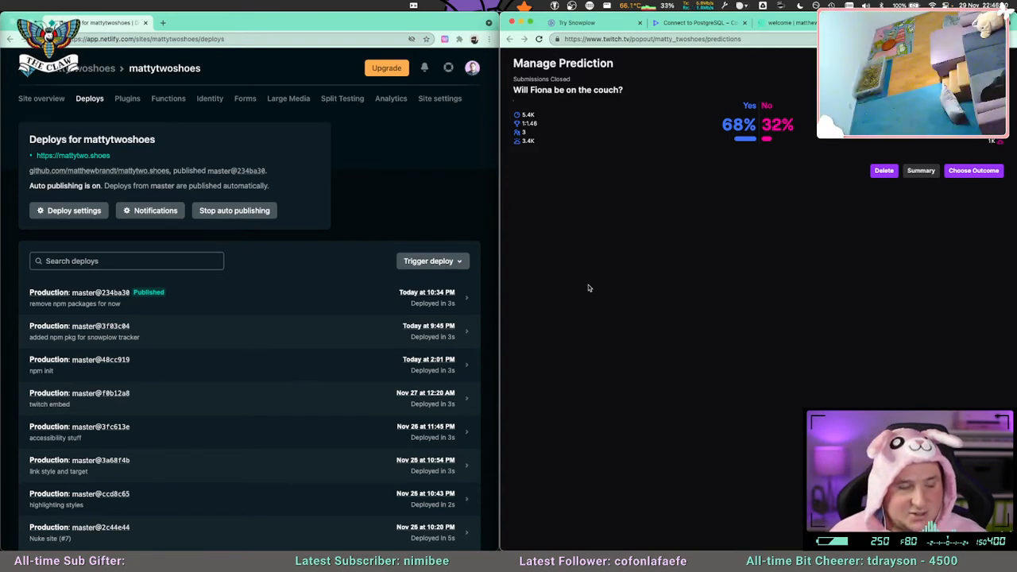
pyautogui.click(975, 170)
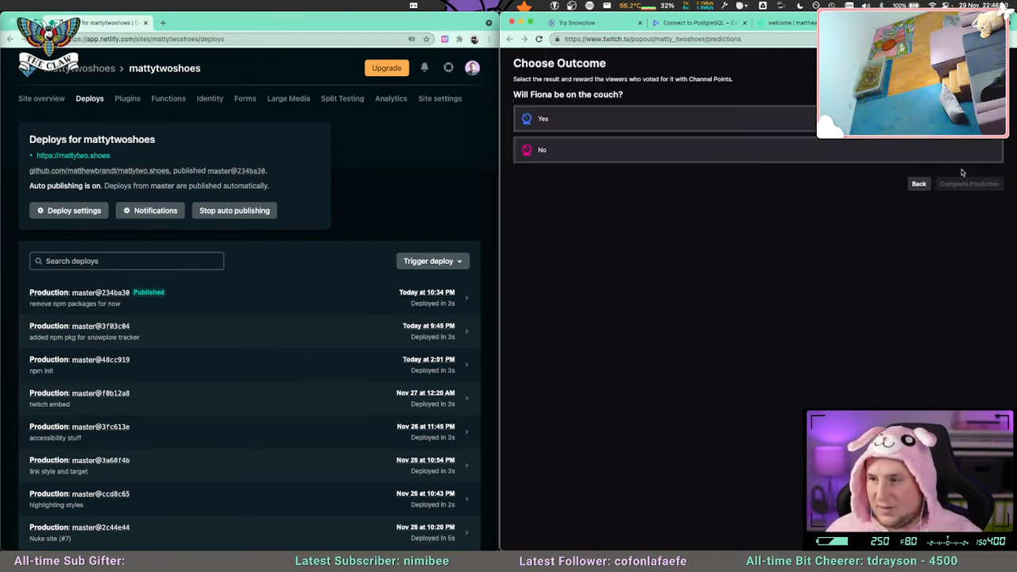
pyautogui.click(696, 123)
pyautogui.click(967, 187)
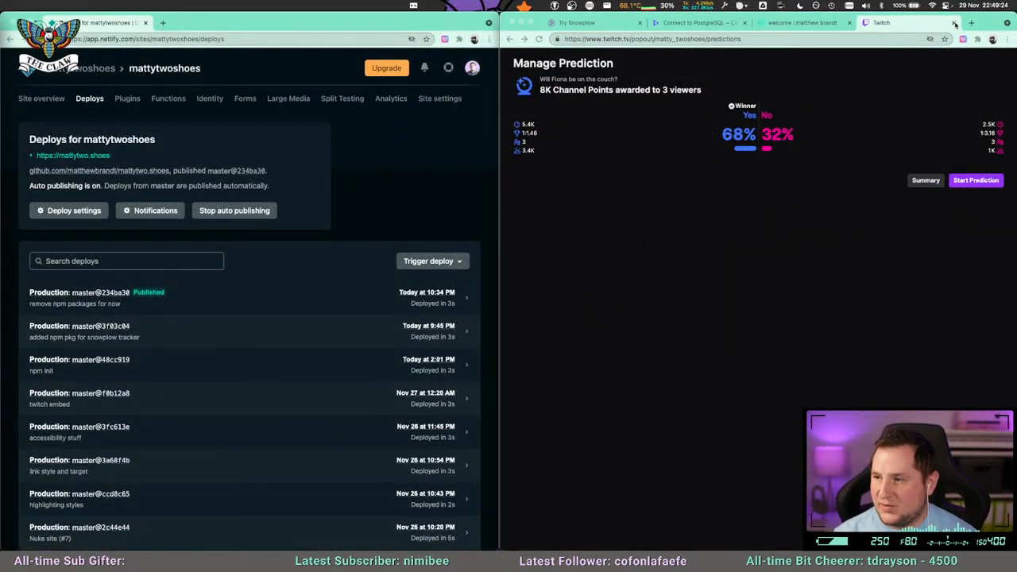
pyautogui.click(954, 24)
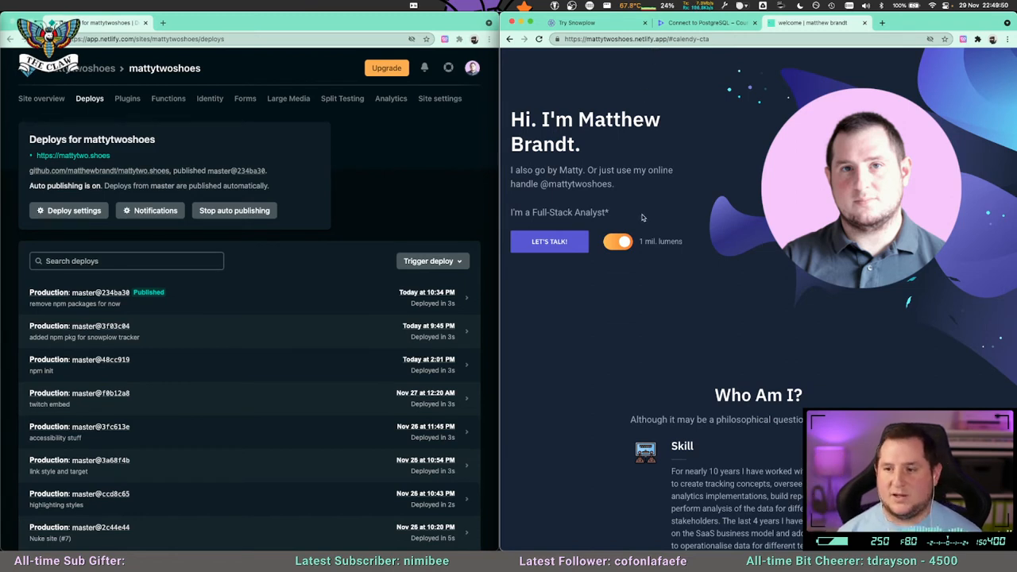
# Switch the personal website's lumens theme toggle over and back, and bring up the Try Snowplow page.
pyautogui.click(620, 242)
pyautogui.click(621, 242)
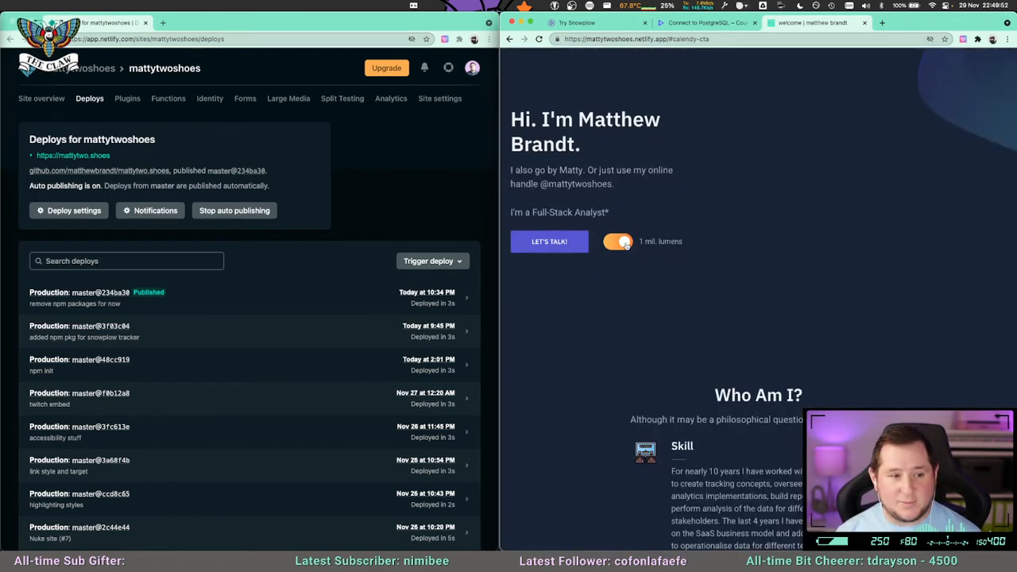
pyautogui.click(622, 26)
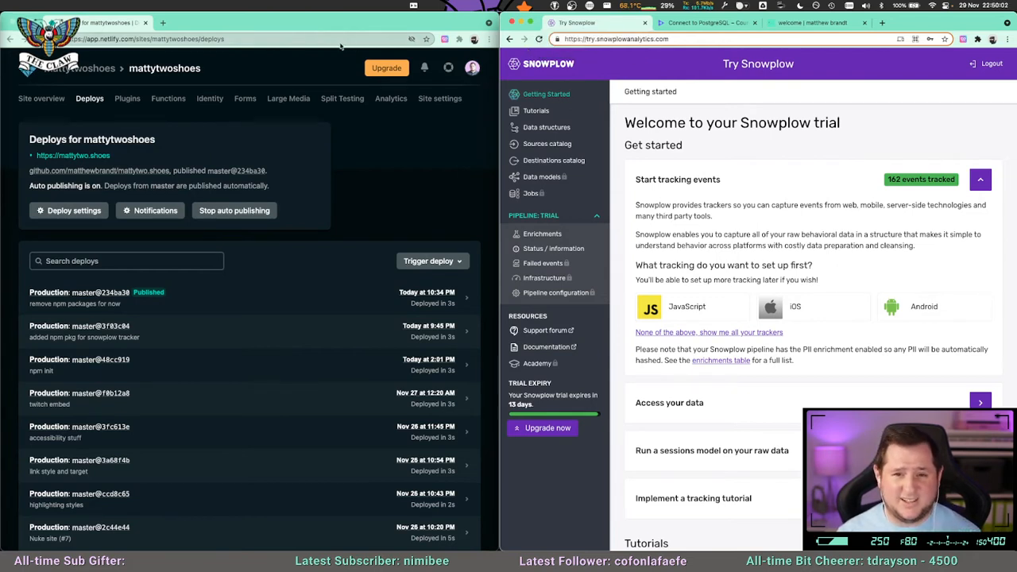
# Try to load mattytwo.shoes in a new tab beside the Netlify deploys page, and close that tab.
pyautogui.click(162, 24)
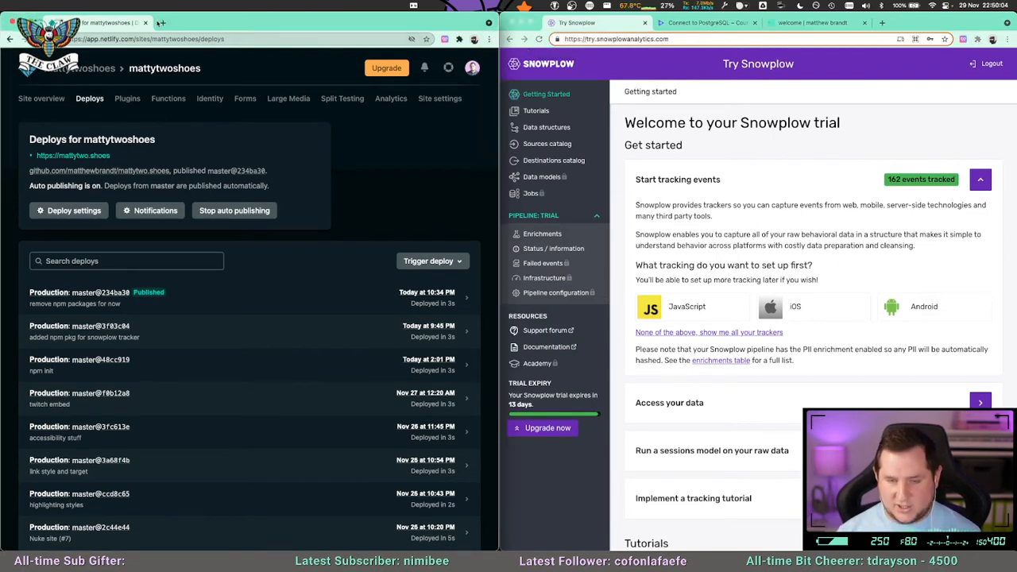
pyautogui.click(161, 23)
pyautogui.write('matty')
pyautogui.press('Return')
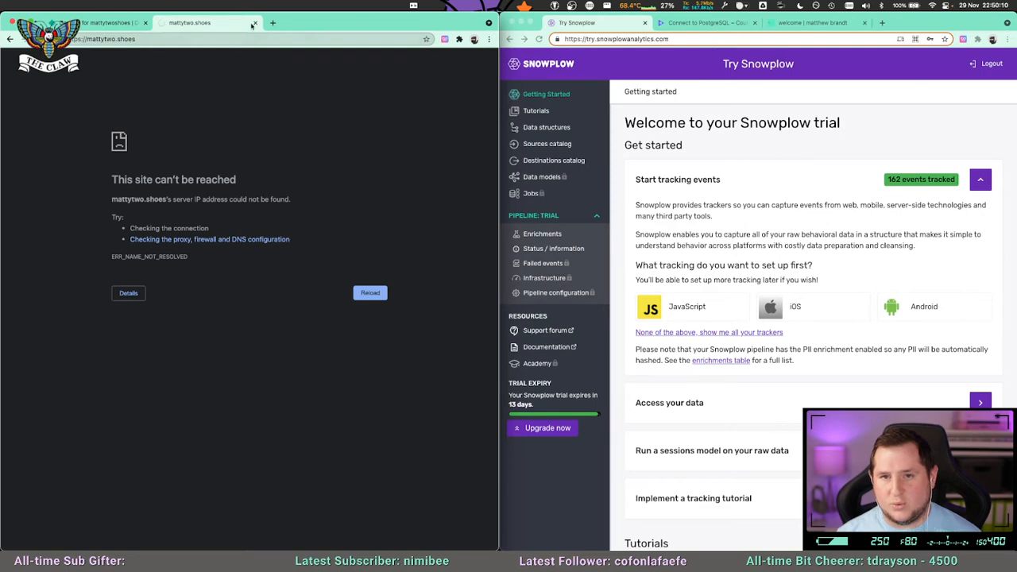
pyautogui.click(254, 23)
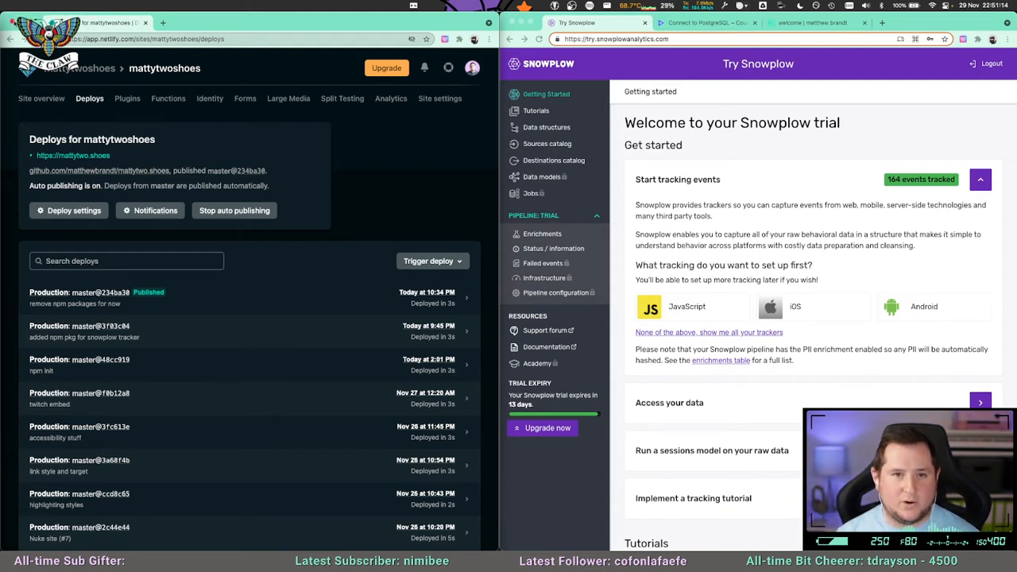
# Close the Netlify deploys window and quit the code editor showing package.json behind it.
pyautogui.click(12, 22)
pyautogui.doubleClick(422, 18)
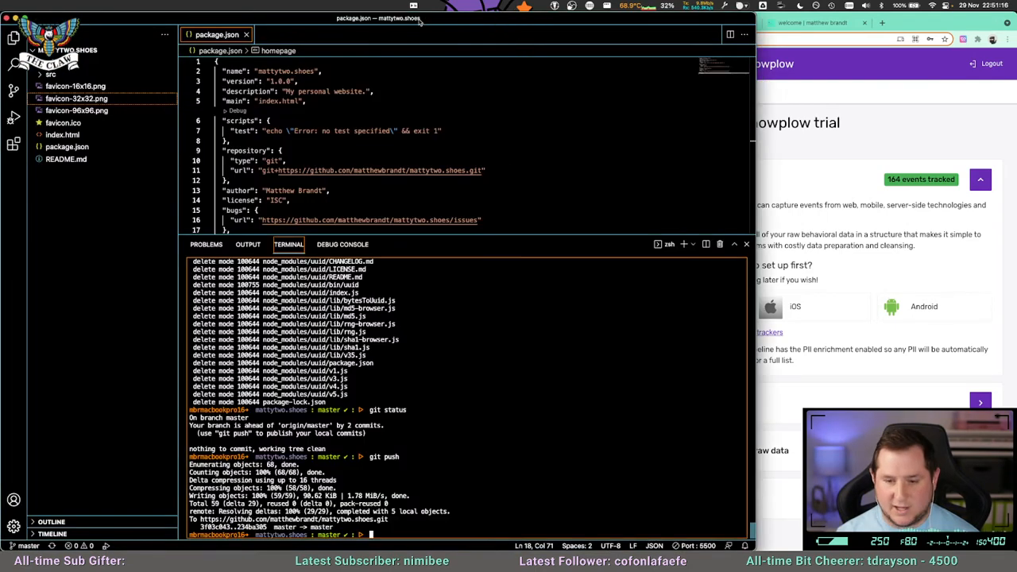
pyautogui.press('super+q')
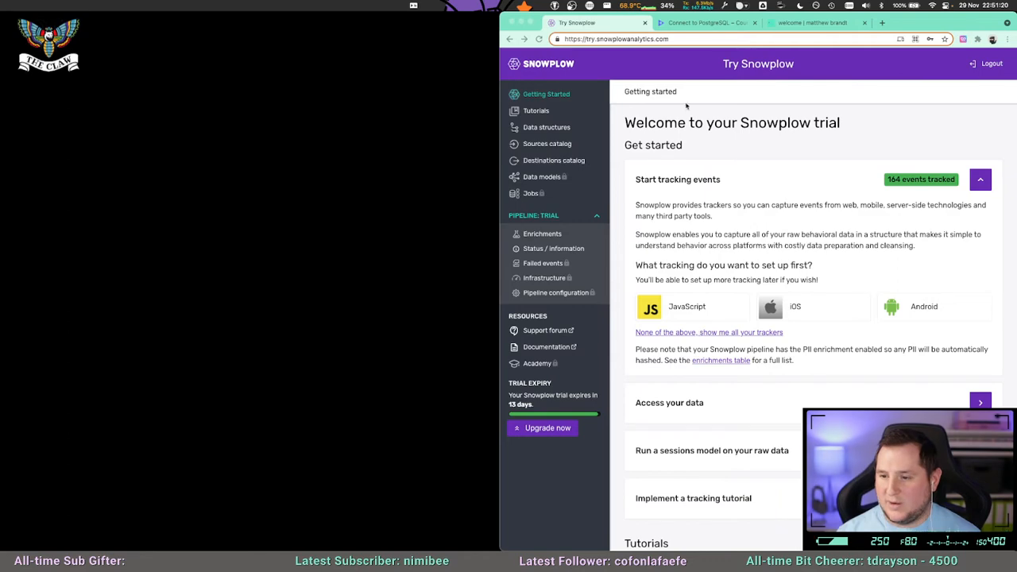
# Split the Try Snowplow page into its own window beside the remaining browser window and switch the pages to dark mode.
pyautogui.moveTo(945, 19)
pyautogui.mouseDown()
pyautogui.moveTo(699, 16)
pyautogui.moveTo(944, 5)
pyautogui.mouseUp()
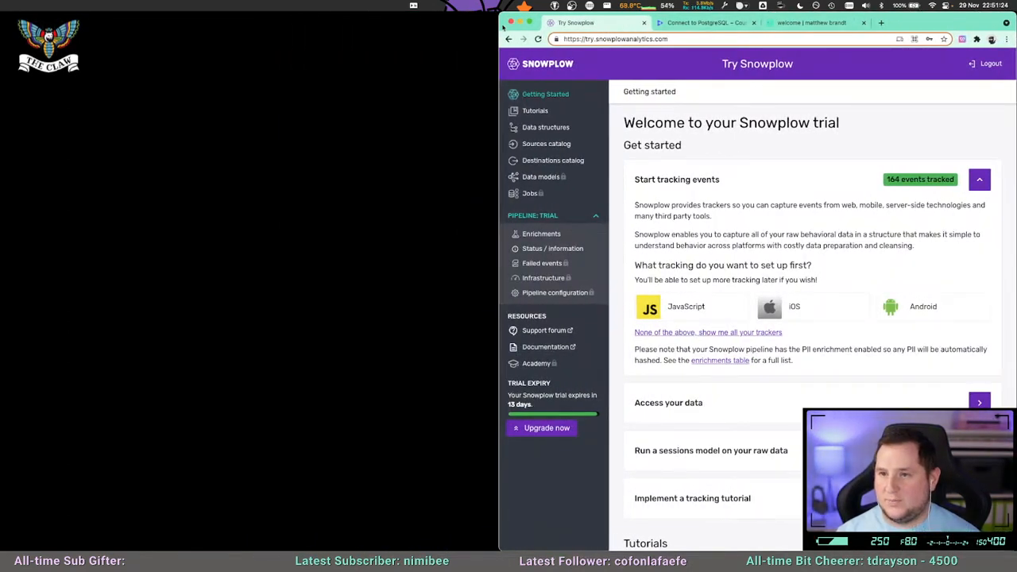
pyautogui.moveTo(610, 24); pyautogui.dragTo(291, 50)
pyautogui.moveTo(401, 51); pyautogui.dragTo(217, 25)
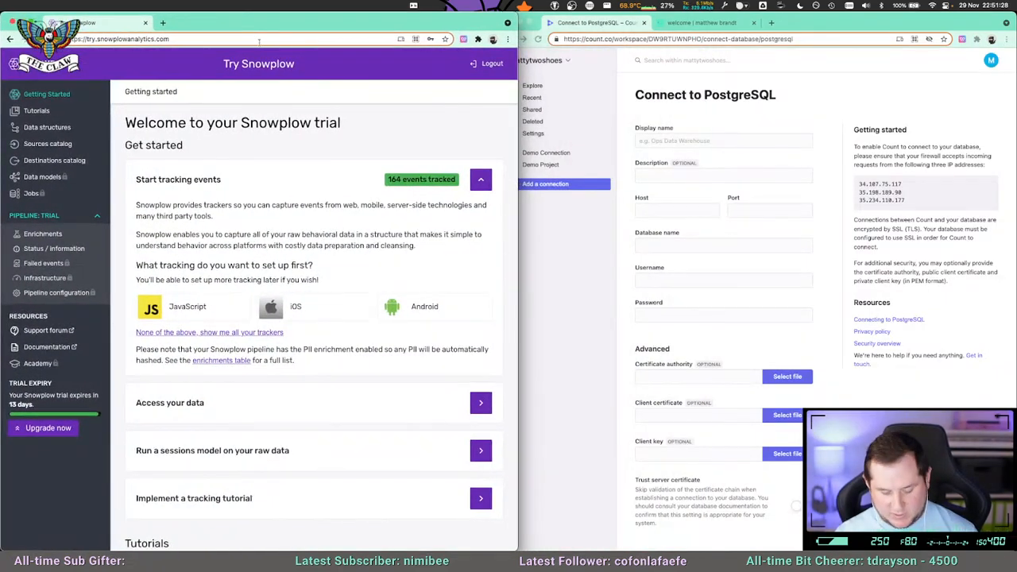
pyautogui.hotkey('alt', 'shift', 'd')
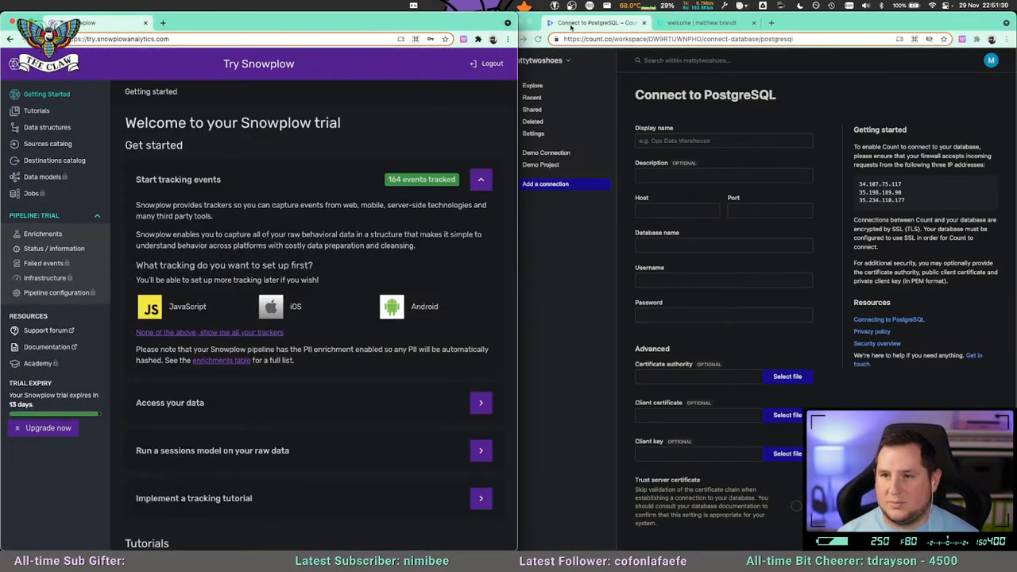
# Show the personal website in the second browser window and narrow the Snowplow window so both fit side by side.
pyautogui.click(682, 25)
pyautogui.click(497, 50)
pyautogui.moveTo(518, 28); pyautogui.dragTo(497, 23)
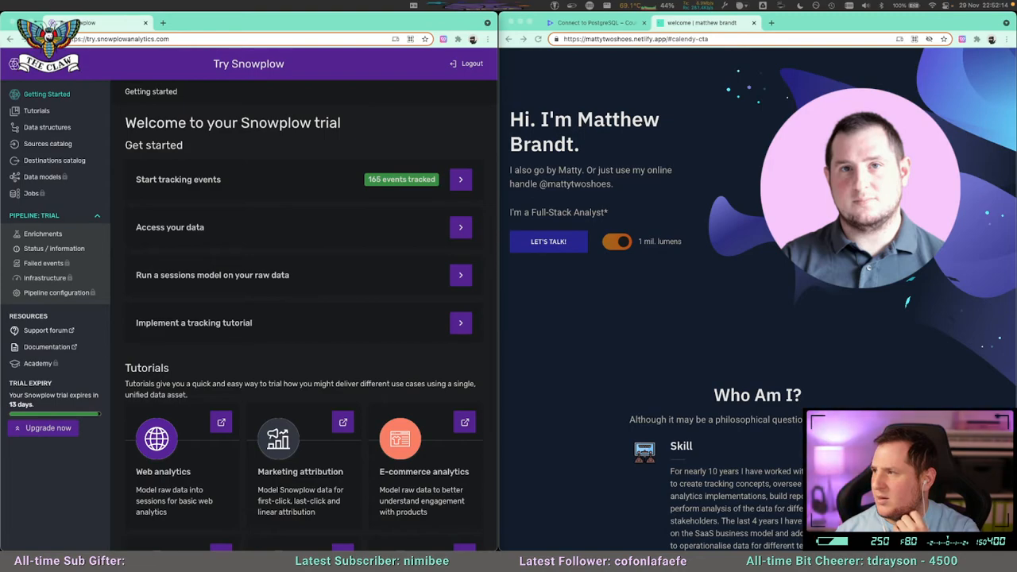
# Expand Access your data on the Snowplow trial page and review the Postgres connection details, highlighting the sentence about data loading.
pyautogui.hotkey('ctrl', 'Up')
pyautogui.hotkey('ctrl', 'Up')
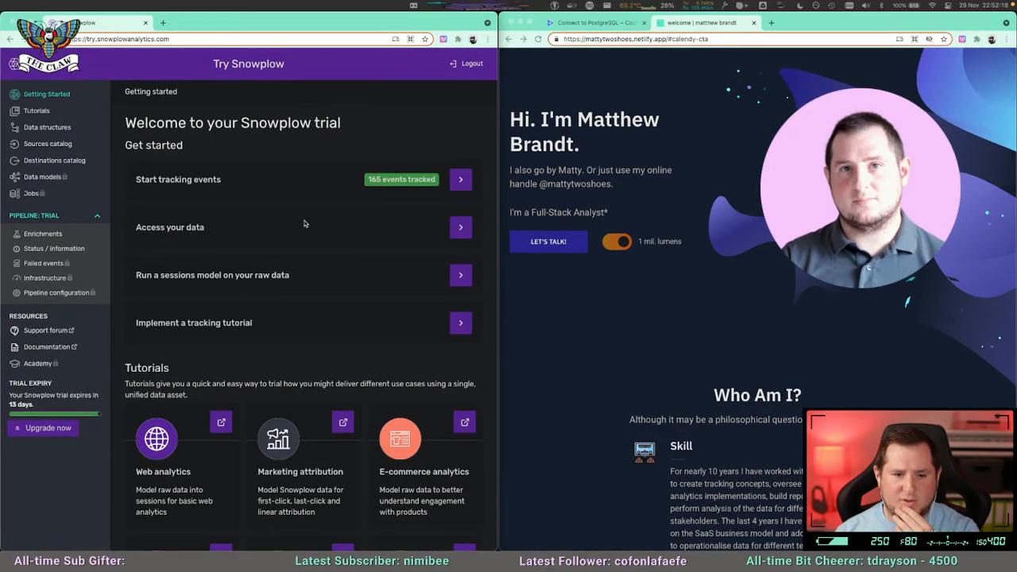
pyautogui.click(460, 228)
pyautogui.scroll(-2, 372, 294)
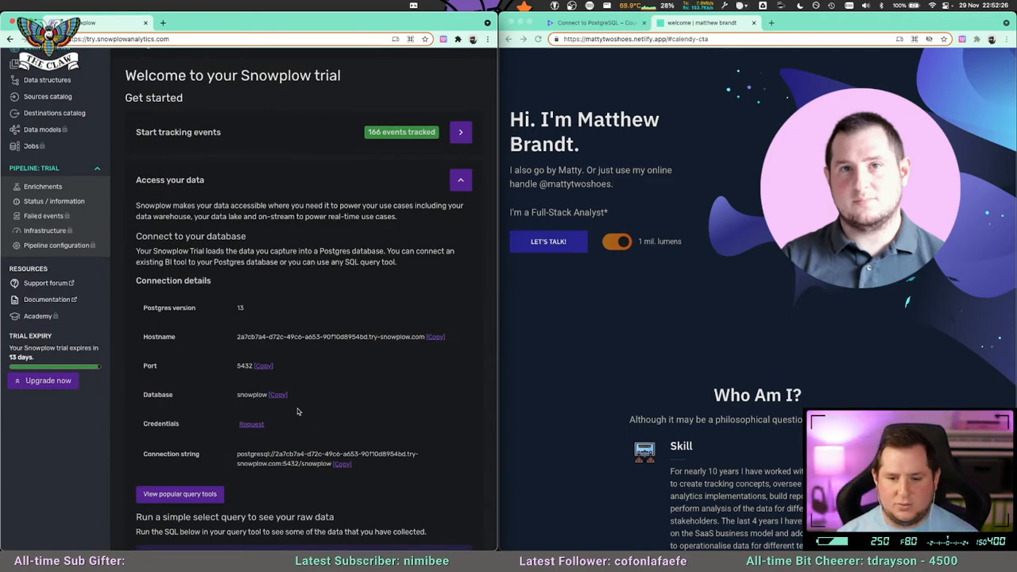
pyautogui.scroll(-4, 351, 408)
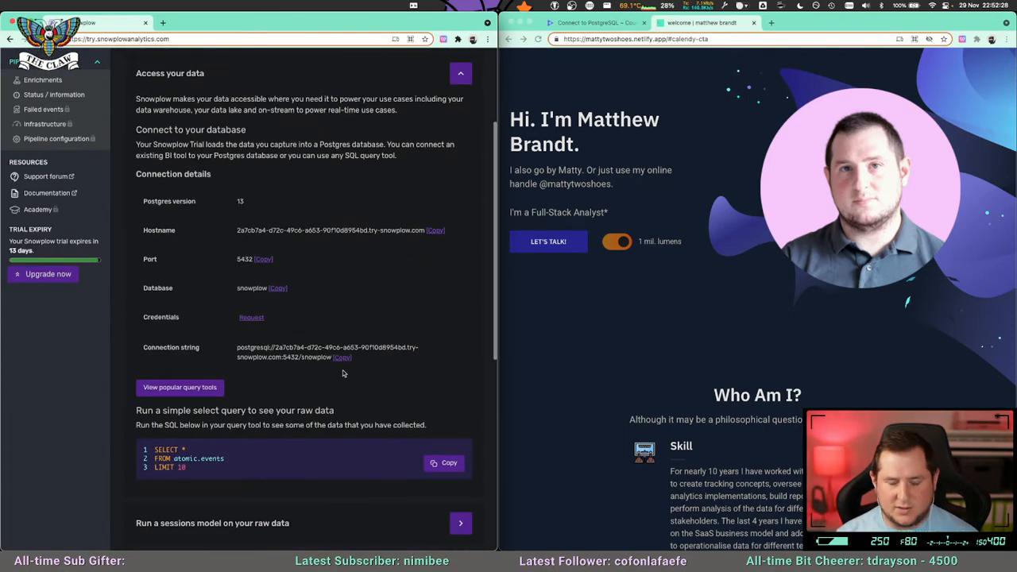
pyautogui.scroll(2, 345, 354)
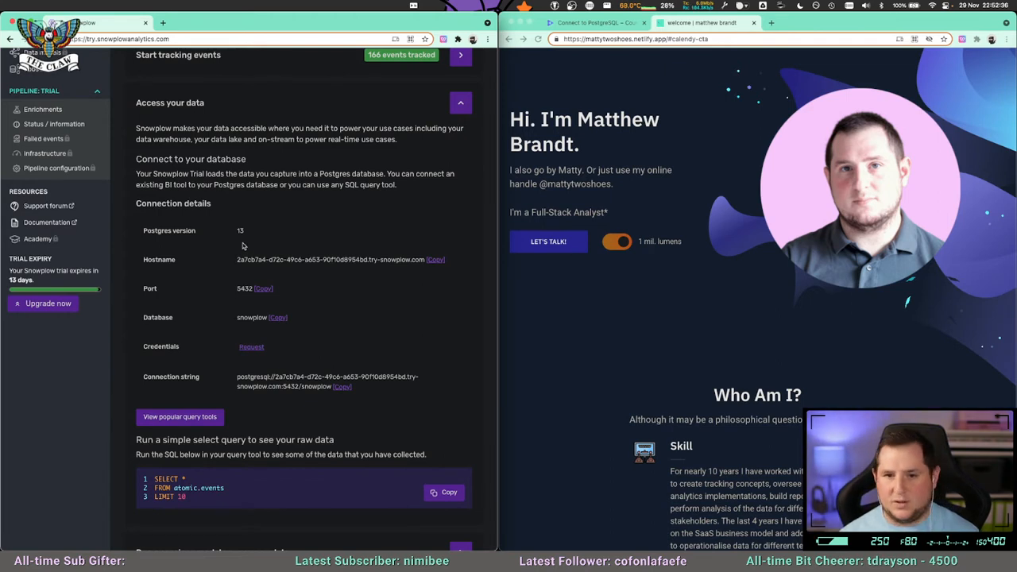
pyautogui.moveTo(153, 173); pyautogui.dragTo(387, 174)
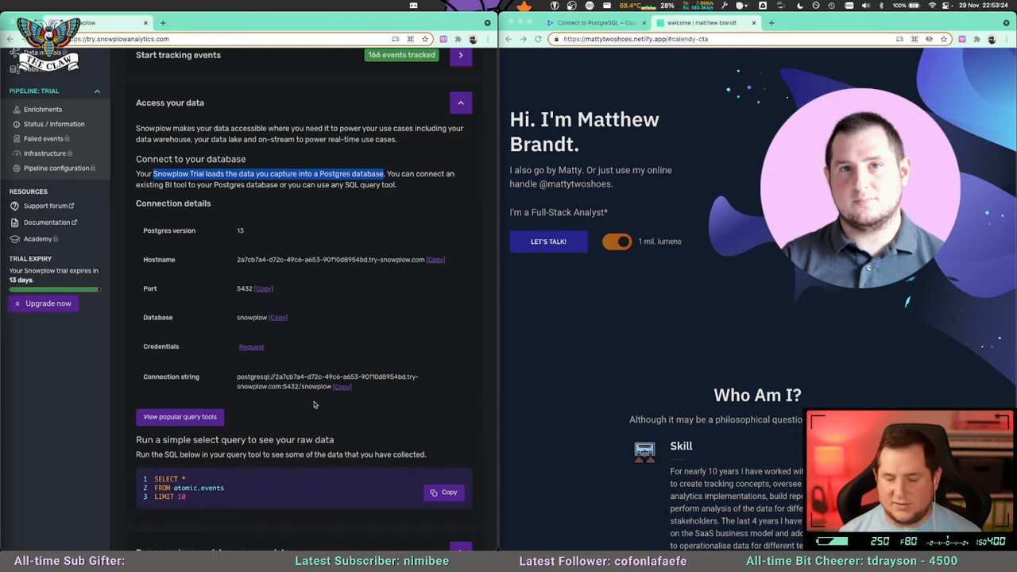
# Flip the personal website's lumens toggle four times, ending on 1 mil. lumens, and bring up Count's Connect to PostgreSQL page.
pyautogui.click(603, 298)
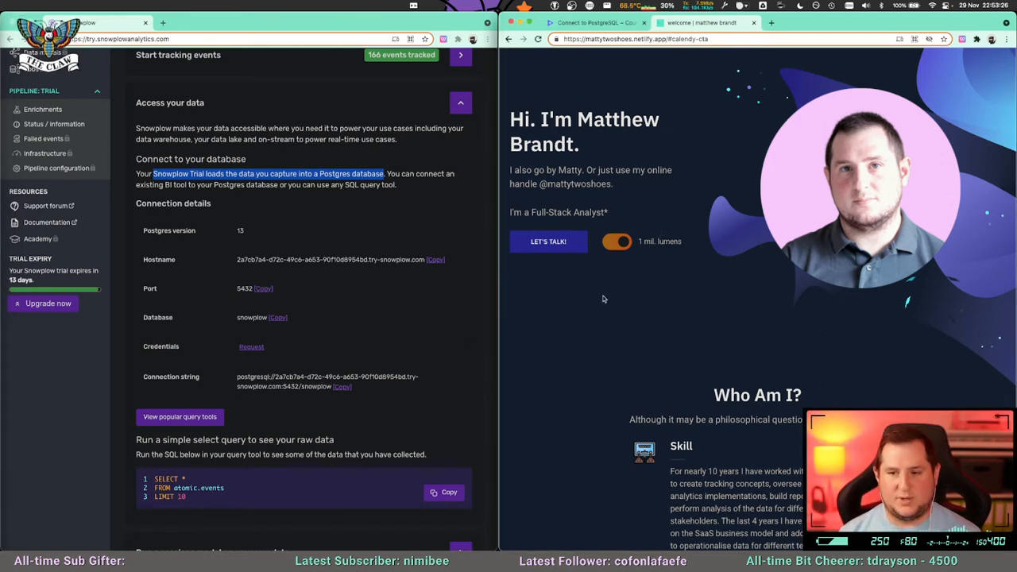
pyautogui.click(618, 244)
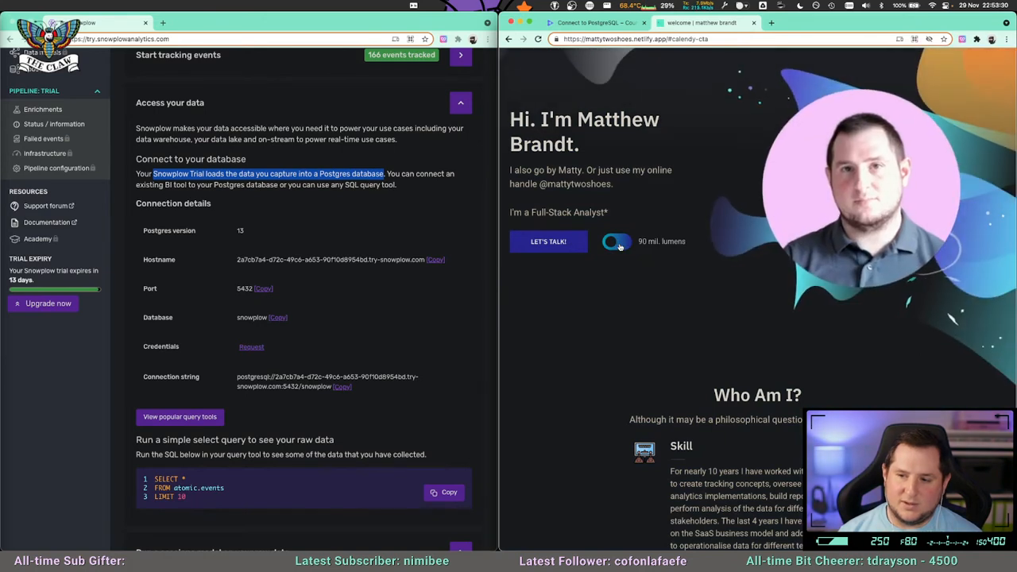
pyautogui.click(619, 244)
pyautogui.click(619, 244)
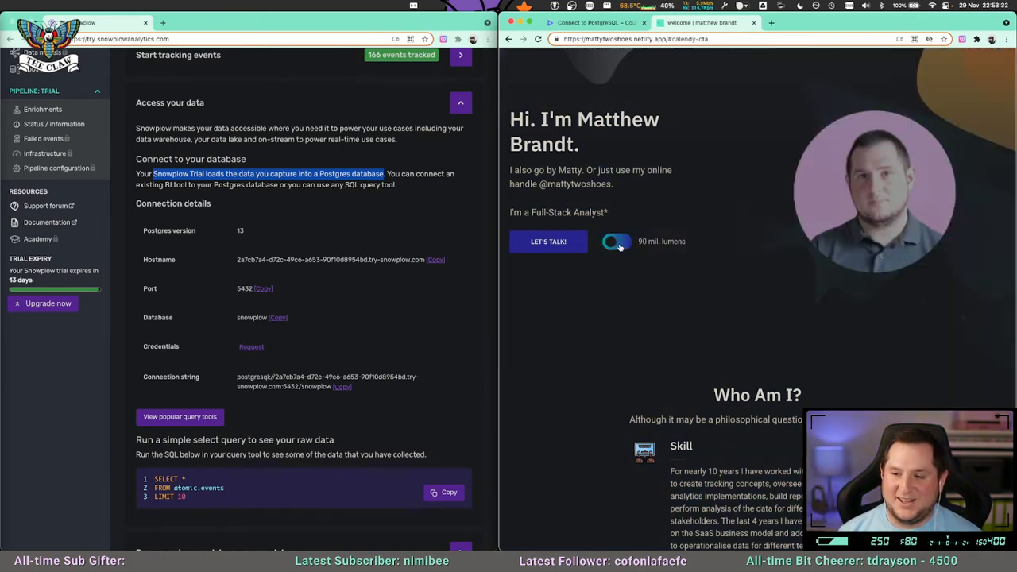
pyautogui.click(619, 244)
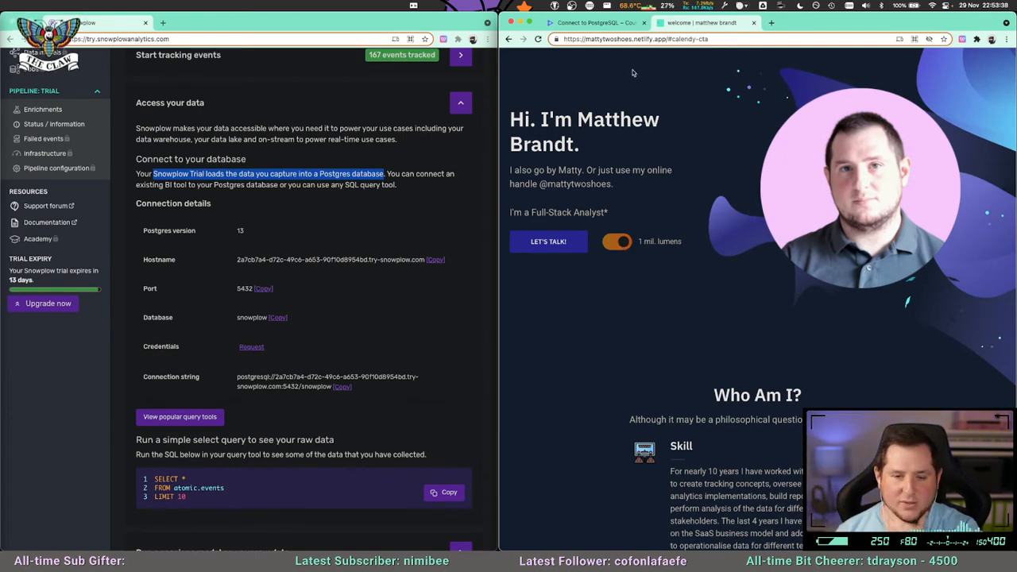
pyautogui.click(598, 23)
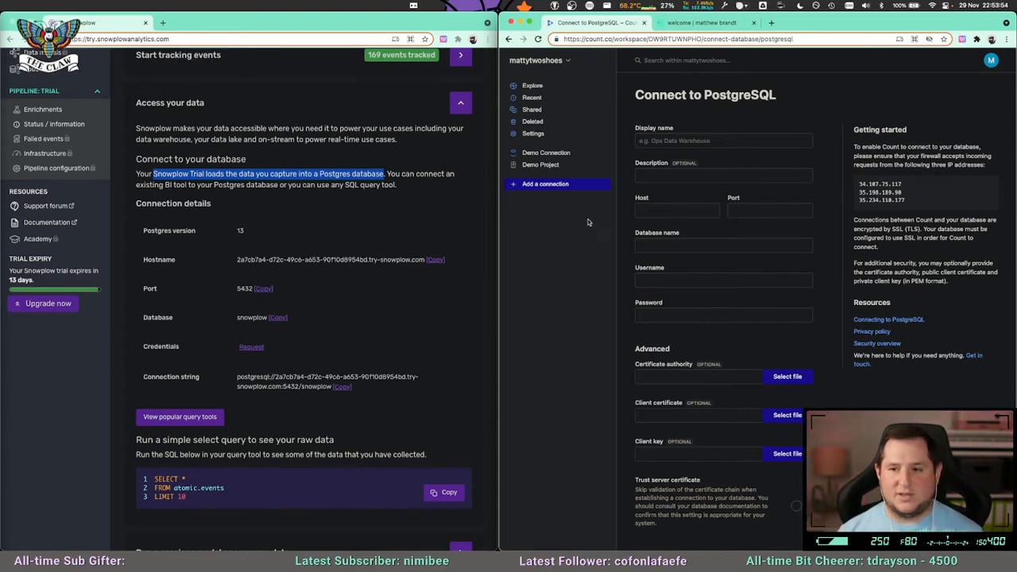
# Look through Snowplow's list of popular query tools for connecting to Postgres and close the list.
pyautogui.click(284, 430)
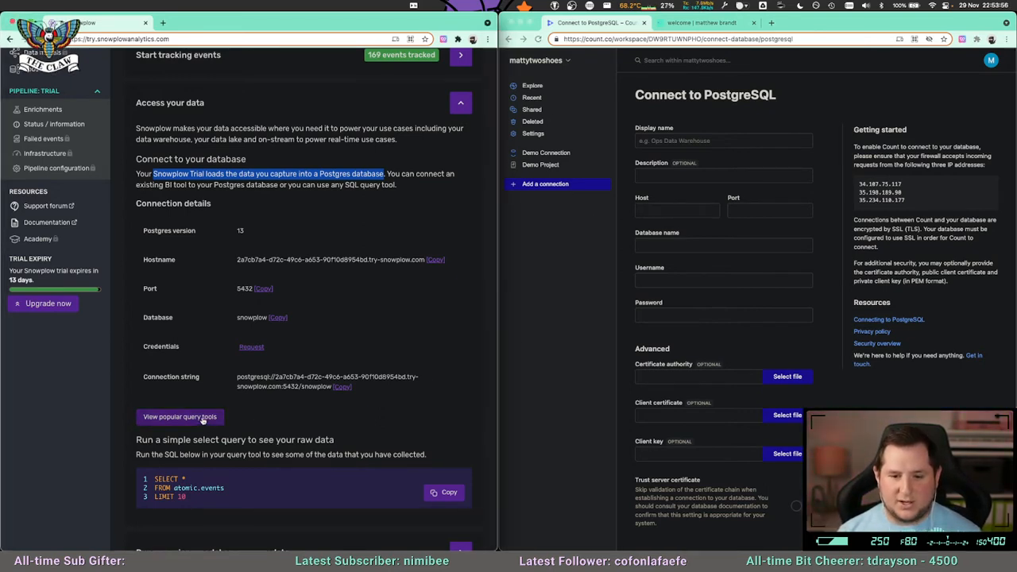
pyautogui.click(203, 417)
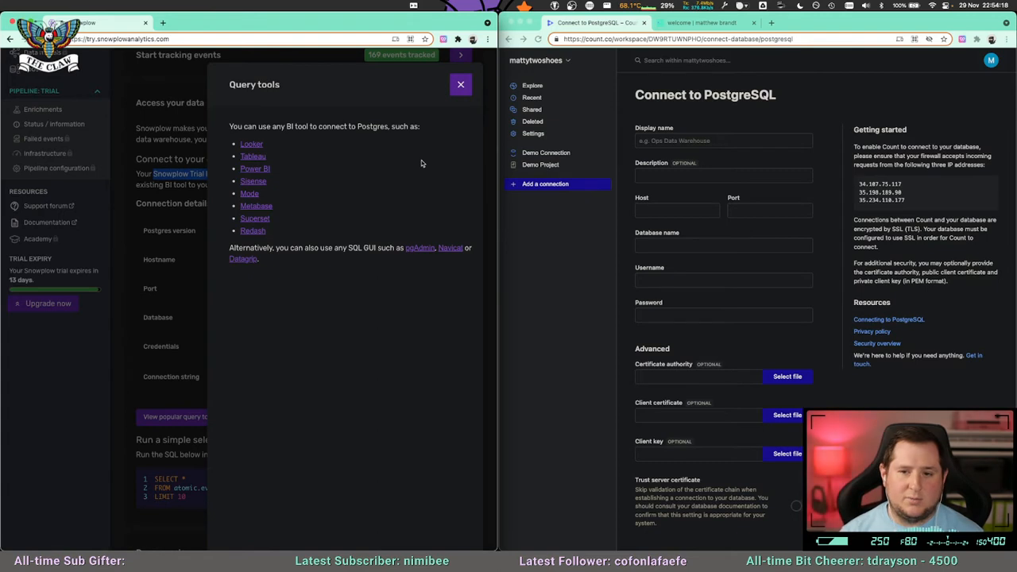
pyautogui.click(460, 86)
pyautogui.click(608, 38)
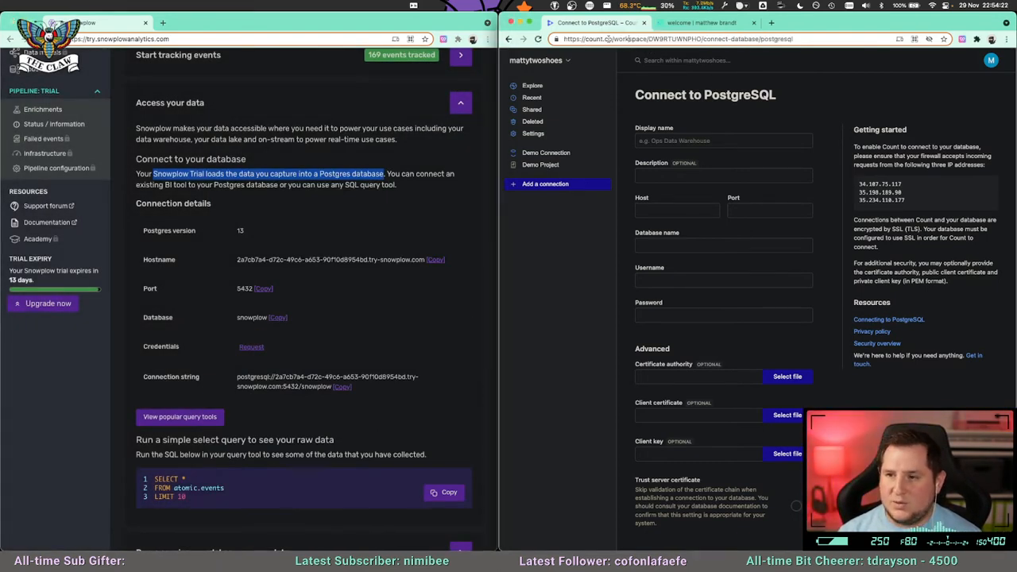
pyautogui.moveTo(612, 39); pyautogui.dragTo(585, 38)
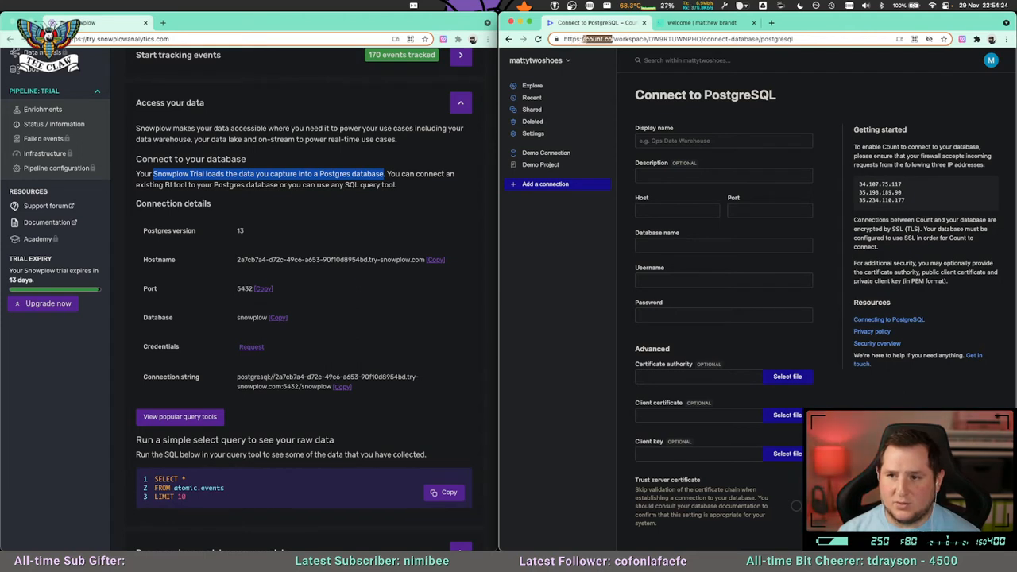
pyautogui.press('shift+super+Left')
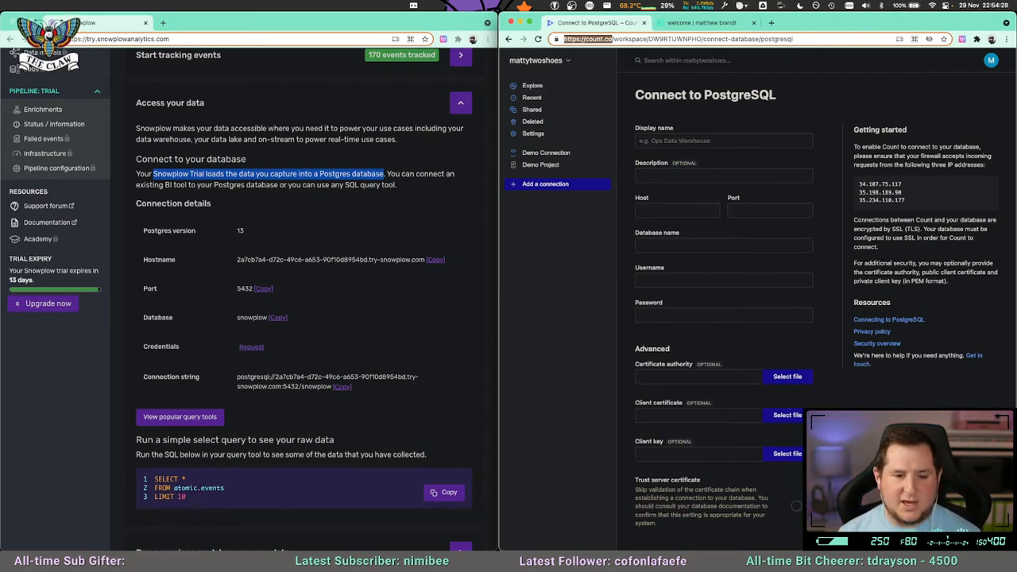
# Return to the Snowplow trial page, clear the text highlight and examine the database connection details and sample query.
pyautogui.click(61, 25)
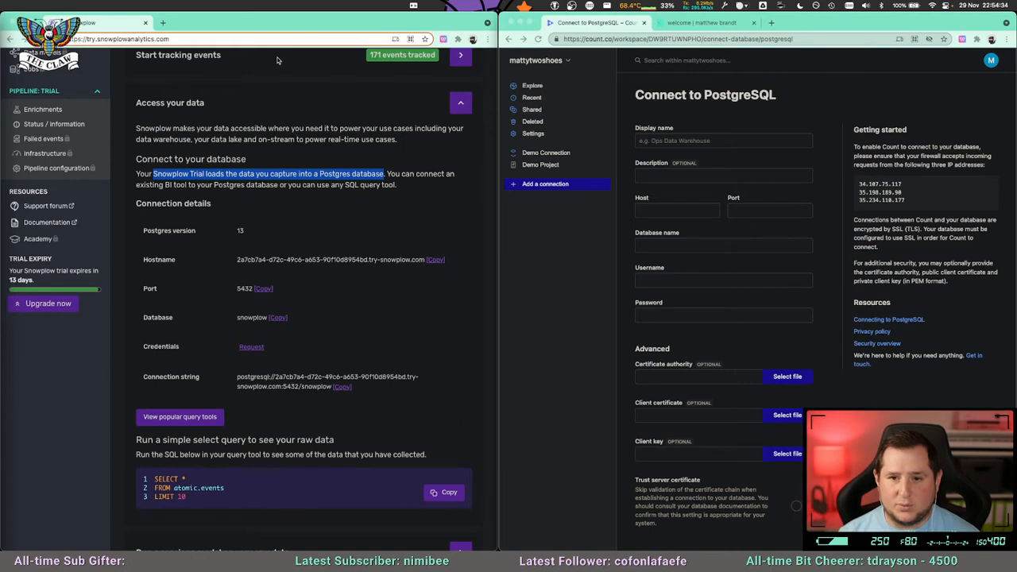
pyautogui.moveTo(438, 22); pyautogui.dragTo(439, 22)
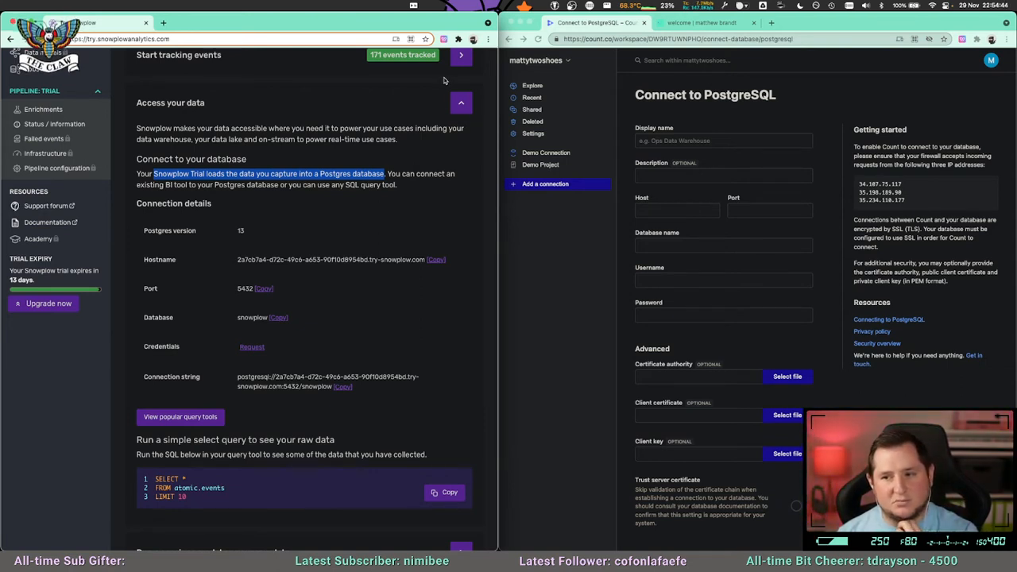
pyautogui.click(374, 174)
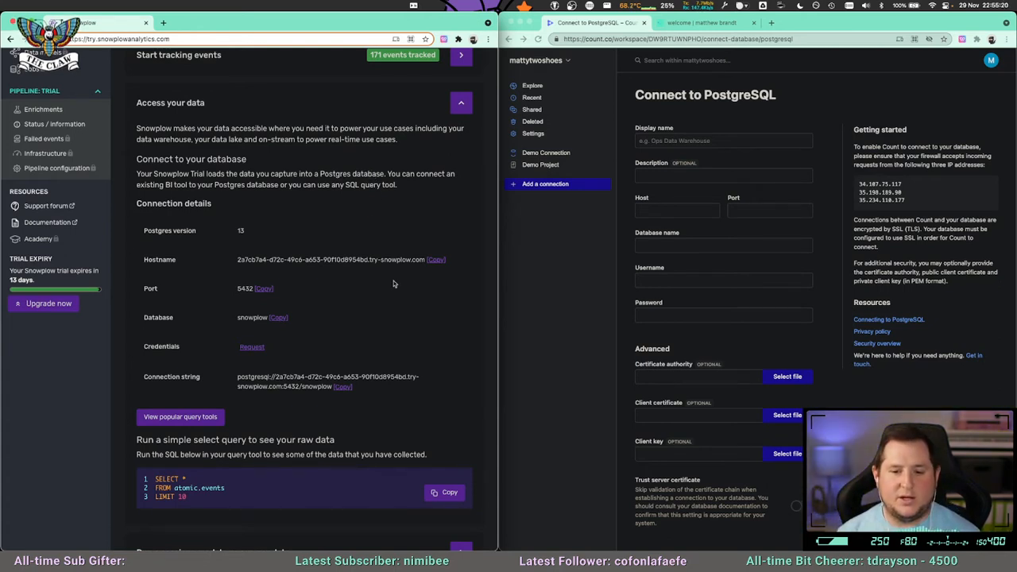
pyautogui.scroll(-1, 375, 330)
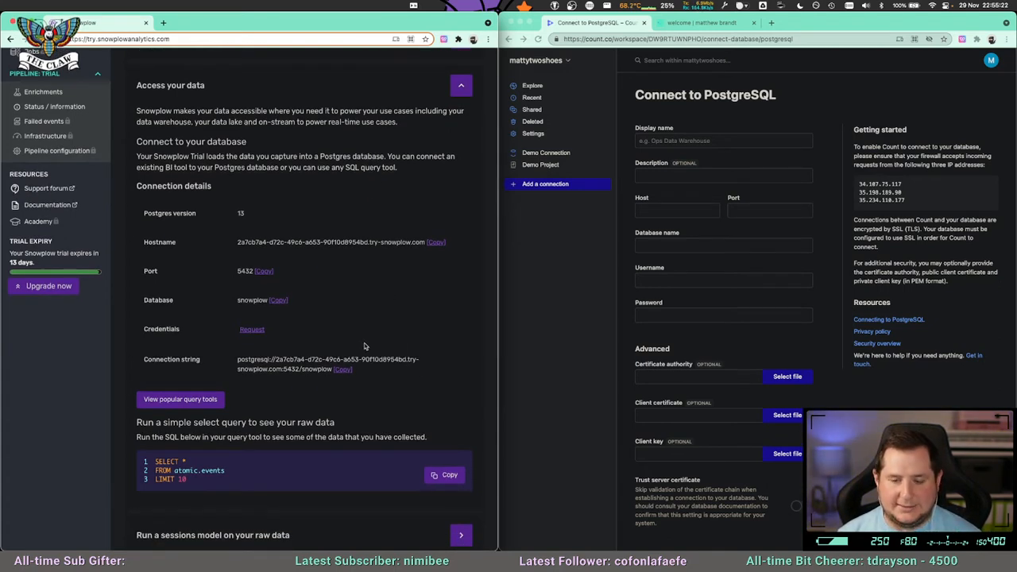
pyautogui.scroll(1, 365, 342)
pyautogui.scroll(-2, 365, 339)
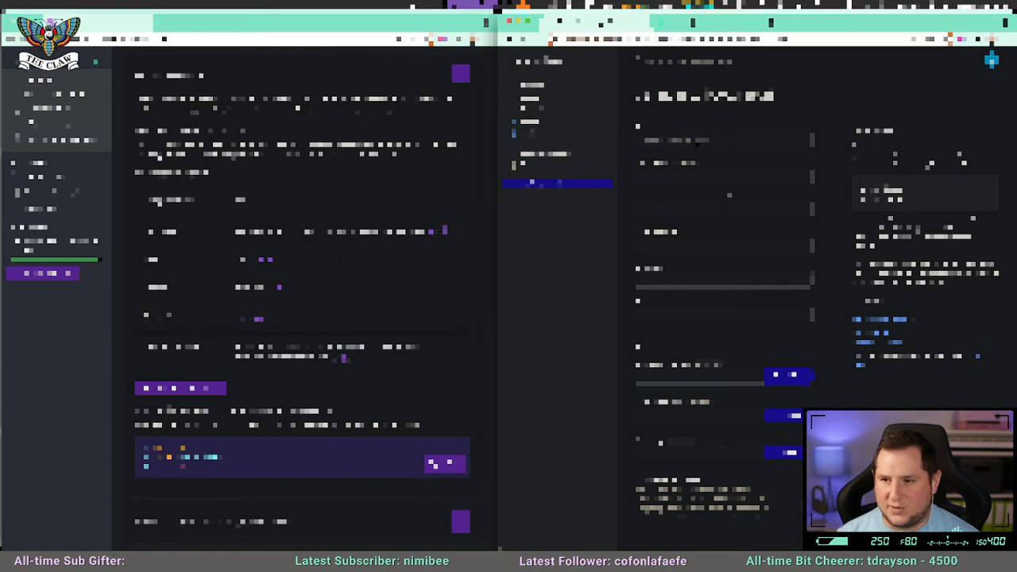
# Name the new PostgreSQL connection try_snowplow and clear the entry started in the following field.
pyautogui.write('t')
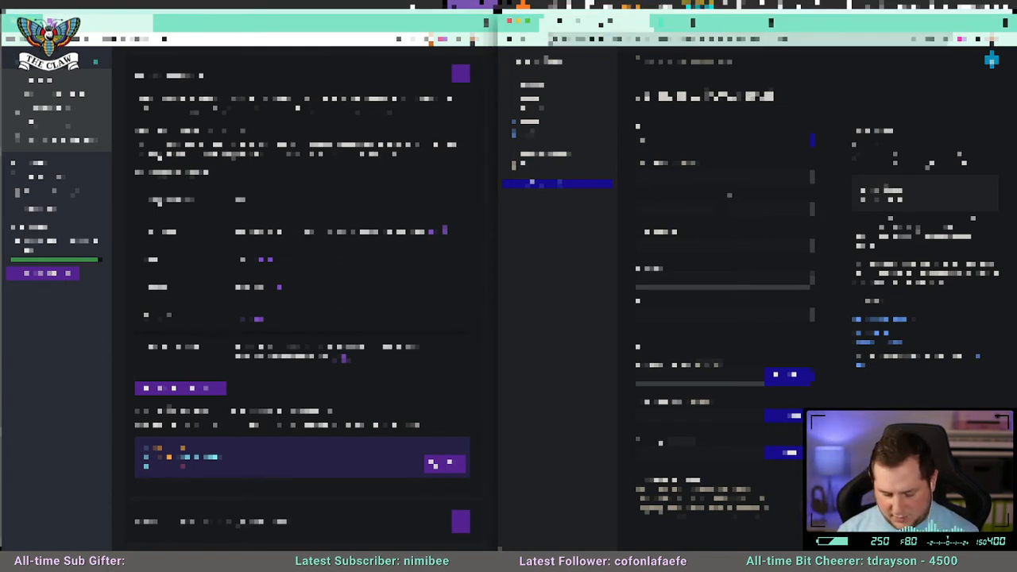
pyautogui.write('test')
pyautogui.press('Tab')
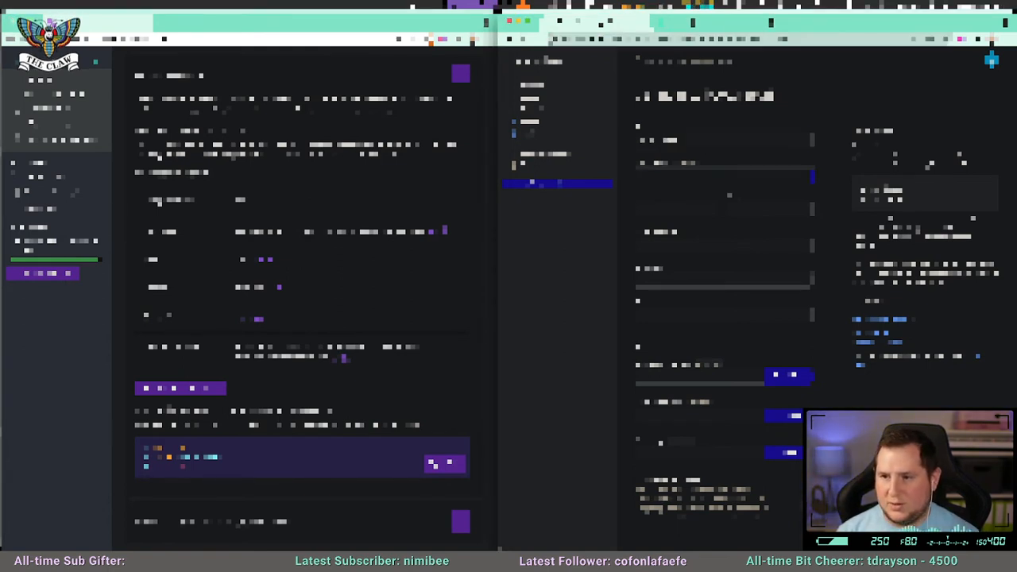
pyautogui.write('test')
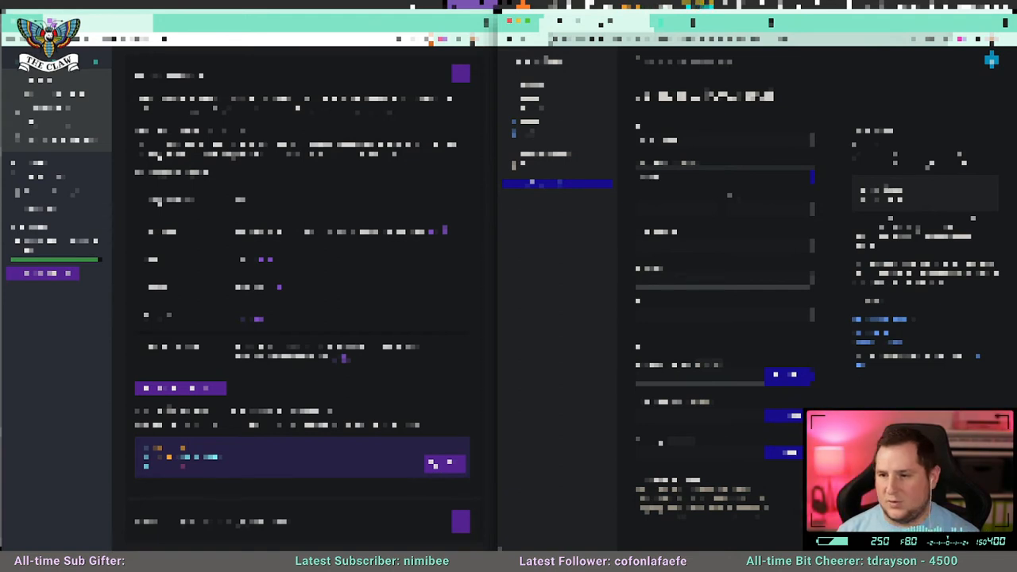
pyautogui.press('BackSpace')
pyautogui.press('BackSpace')
pyautogui.press('BackSpace')
pyautogui.press('BackSpace')
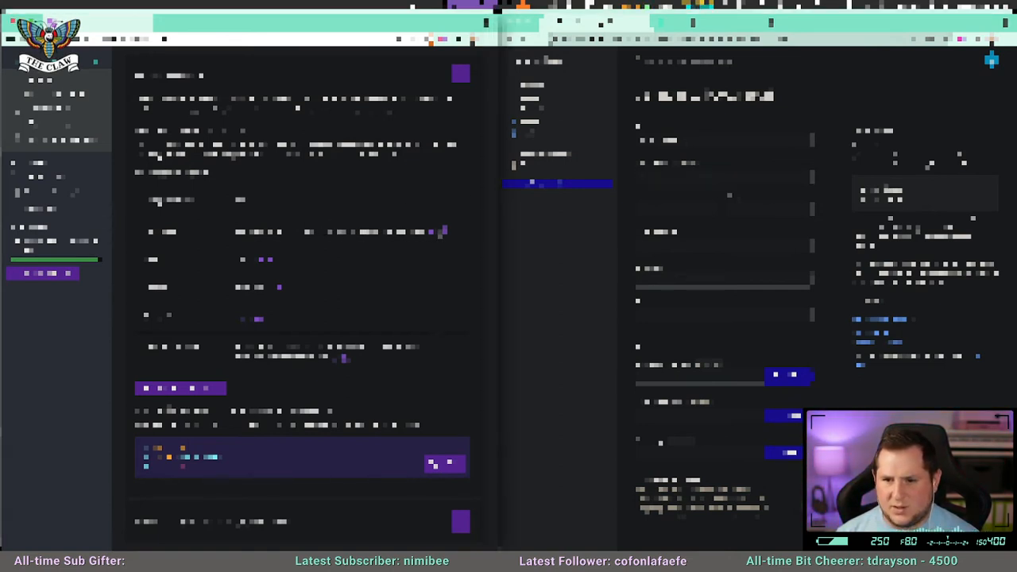
# Fill in the connection's server details from the Snowplow page: its hostname, port 5432 and database snowplow.
pyautogui.click(669, 208)
pyautogui.click(806, 211)
pyautogui.write('22')
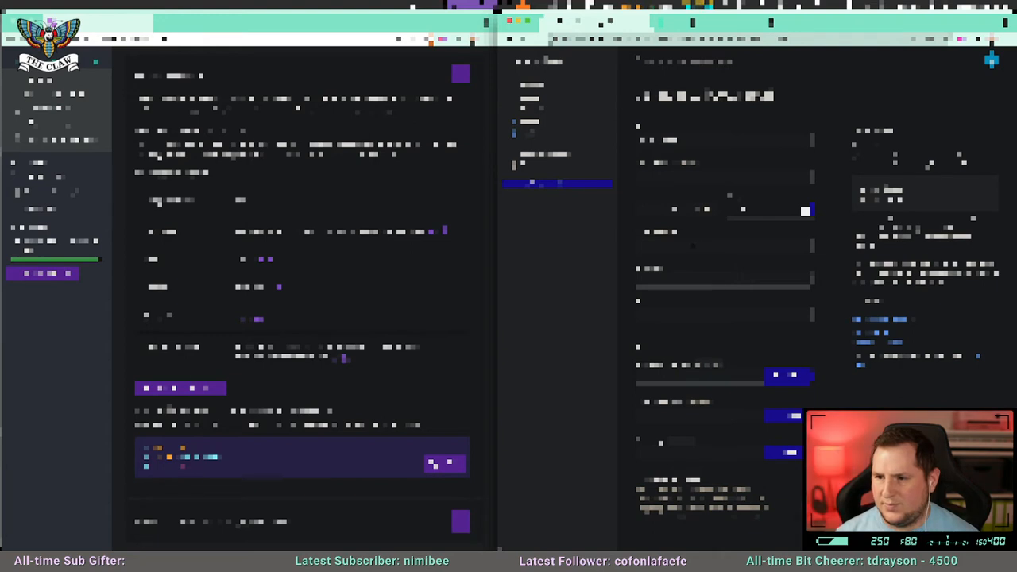
pyautogui.press('Tab')
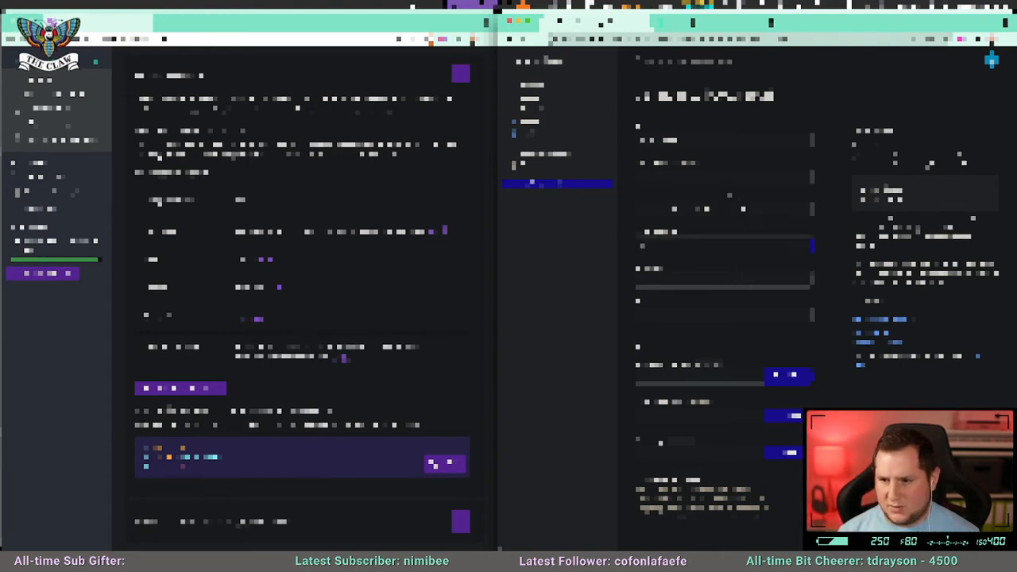
pyautogui.write('dmin')
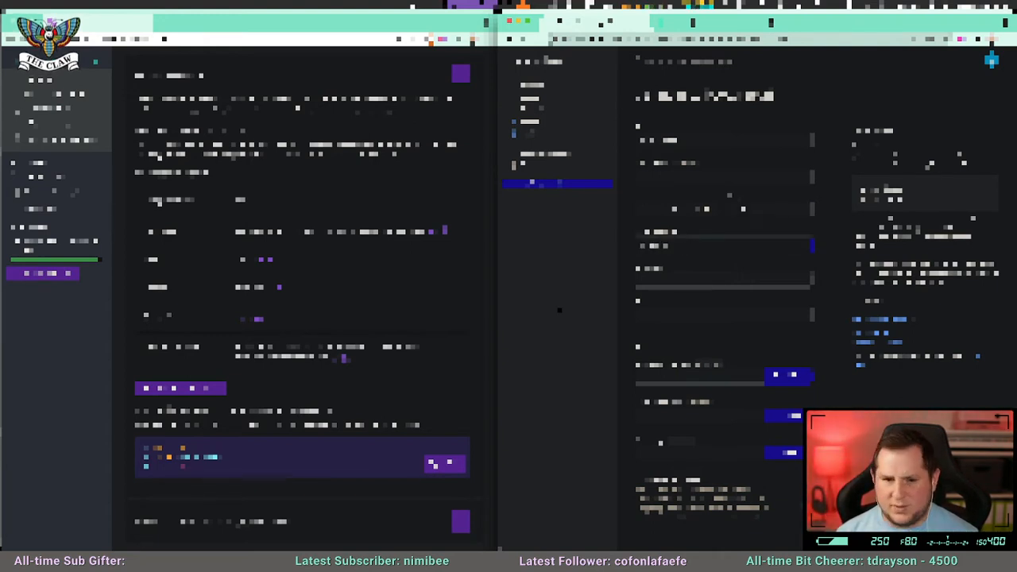
# Request the Snowplow database credentials and paste the username into Count's connection form.
pyautogui.click(256, 320)
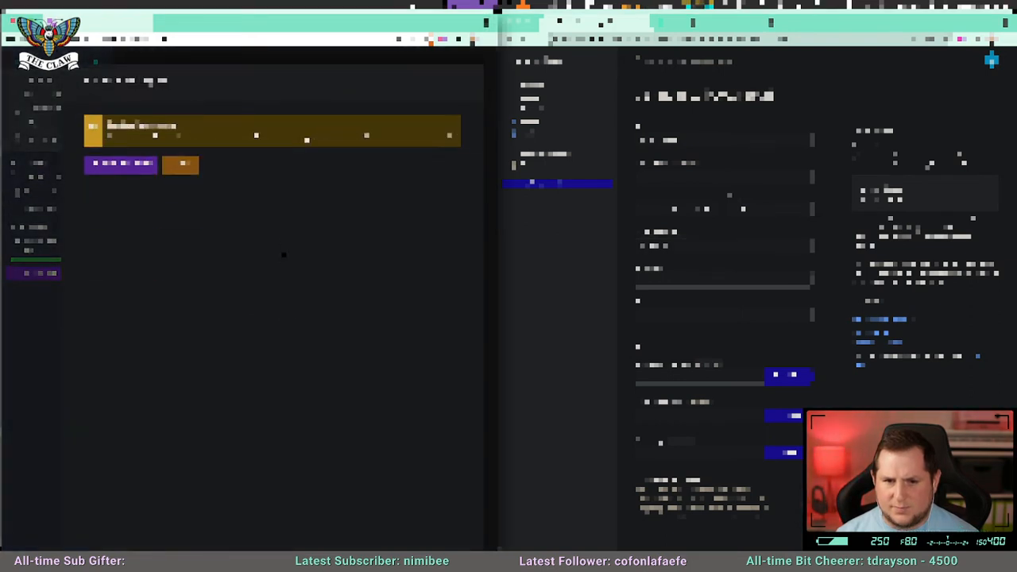
pyautogui.click(131, 165)
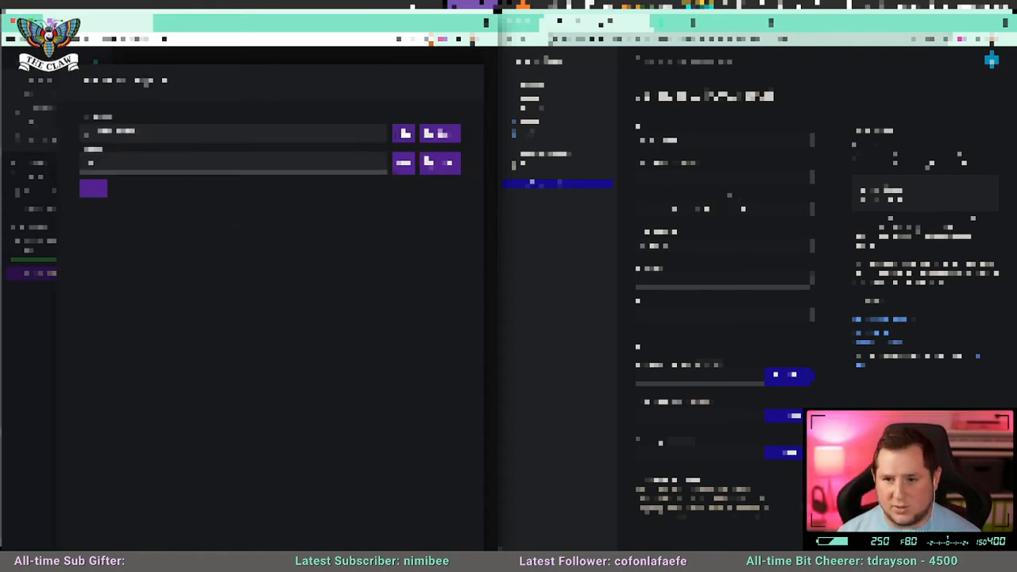
pyautogui.click(679, 281)
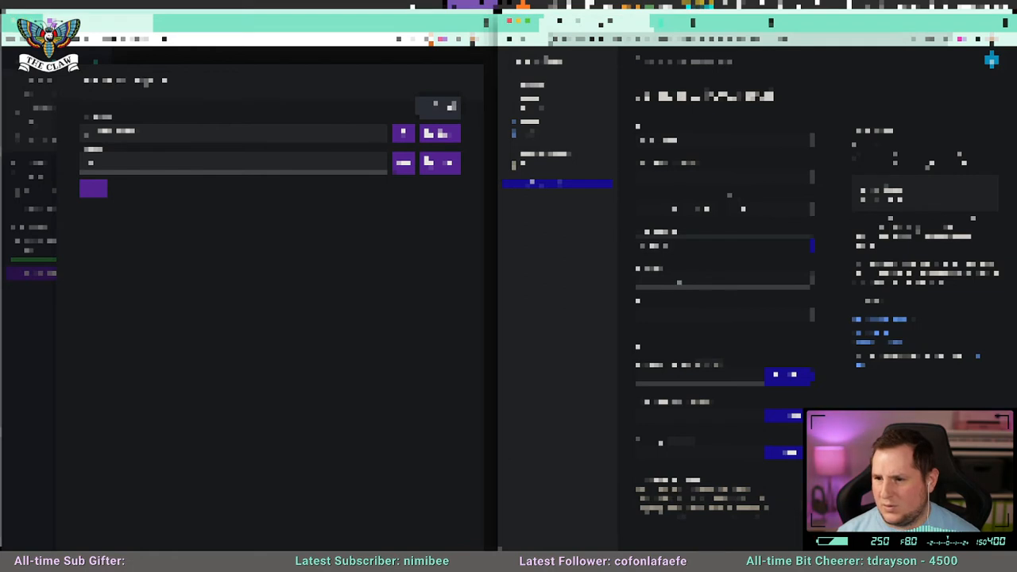
pyautogui.press('super+v')
# Copy the generated Snowplow password into the connection form's password field and submit the connection.
pyautogui.click(445, 169)
pyautogui.click(444, 168)
pyautogui.click(660, 312)
pyautogui.click(660, 312)
pyautogui.press('super+v')
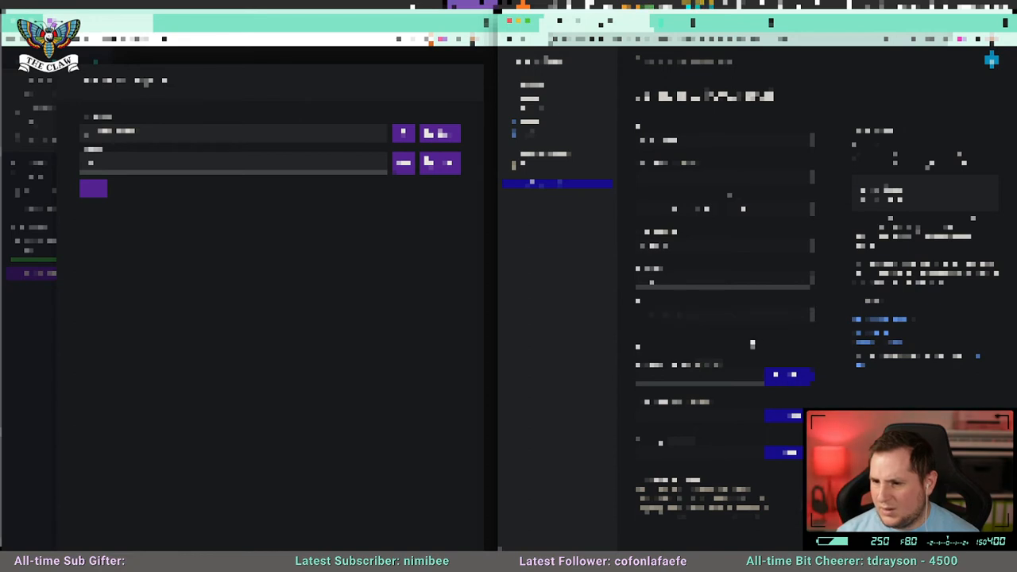
pyautogui.scroll(-1, 753, 371)
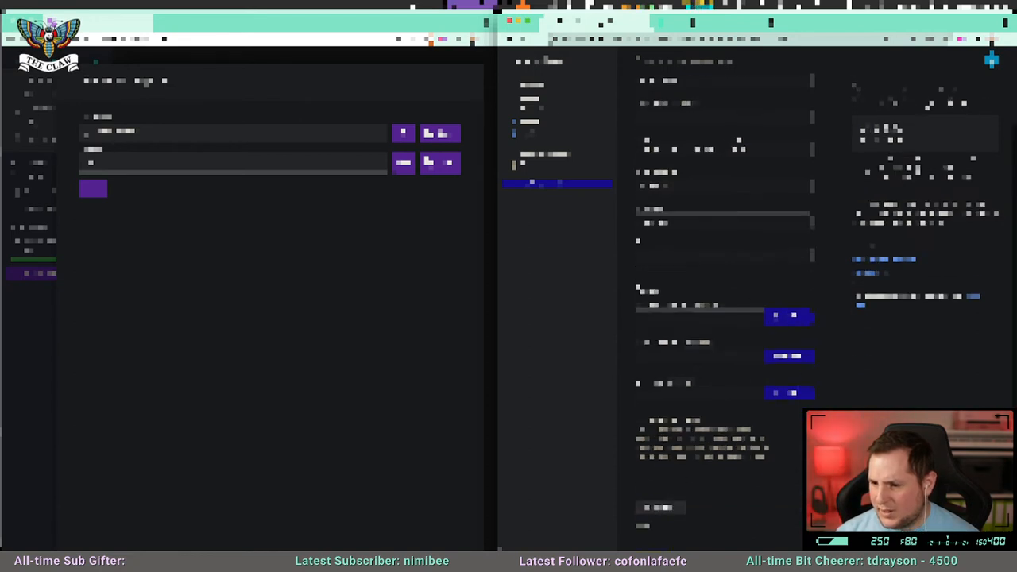
pyautogui.click(652, 506)
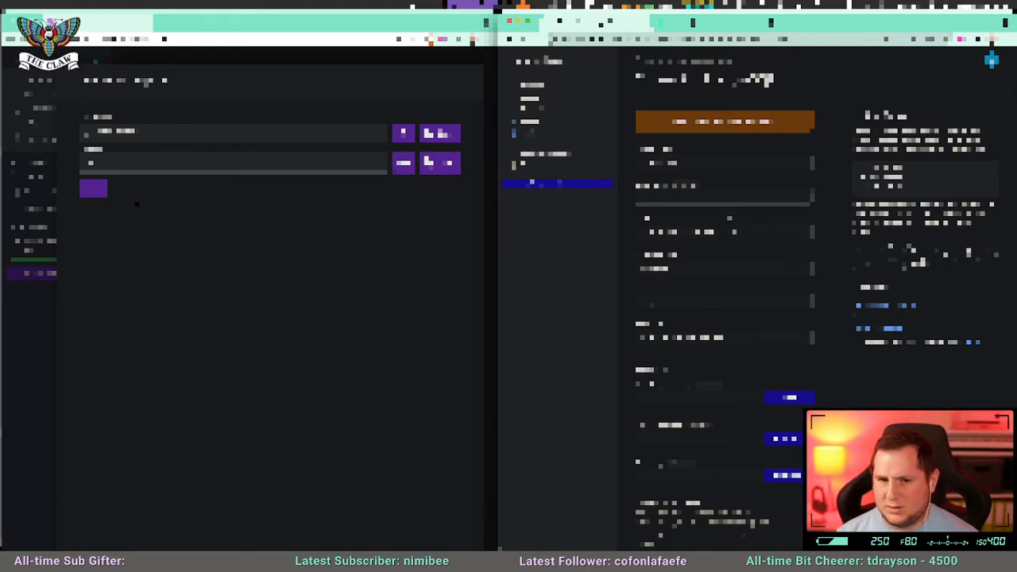
# Dismiss the browser's offer to save the password and close Snowplow's credentials view.
pyautogui.click(93, 188)
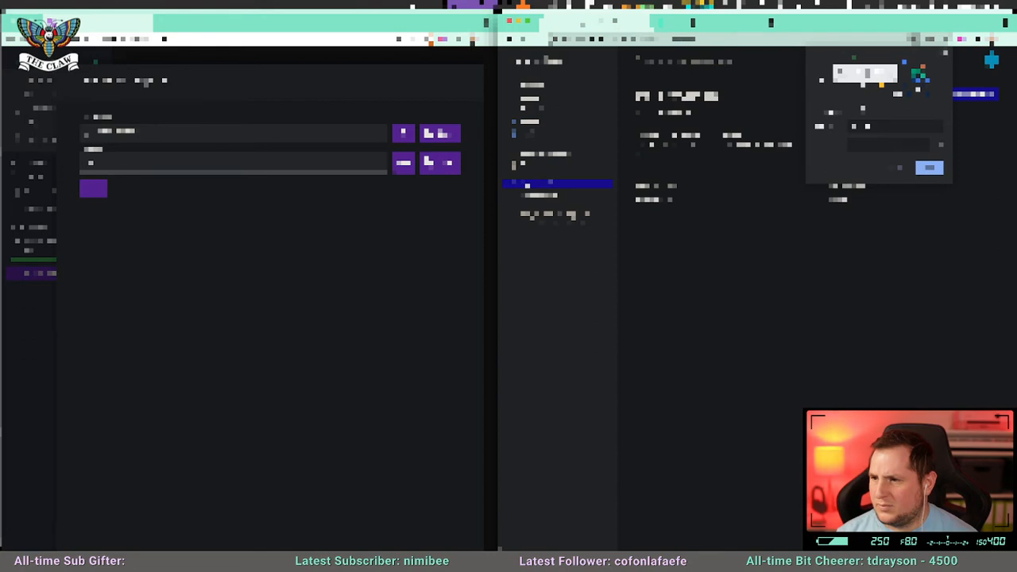
pyautogui.click(945, 54)
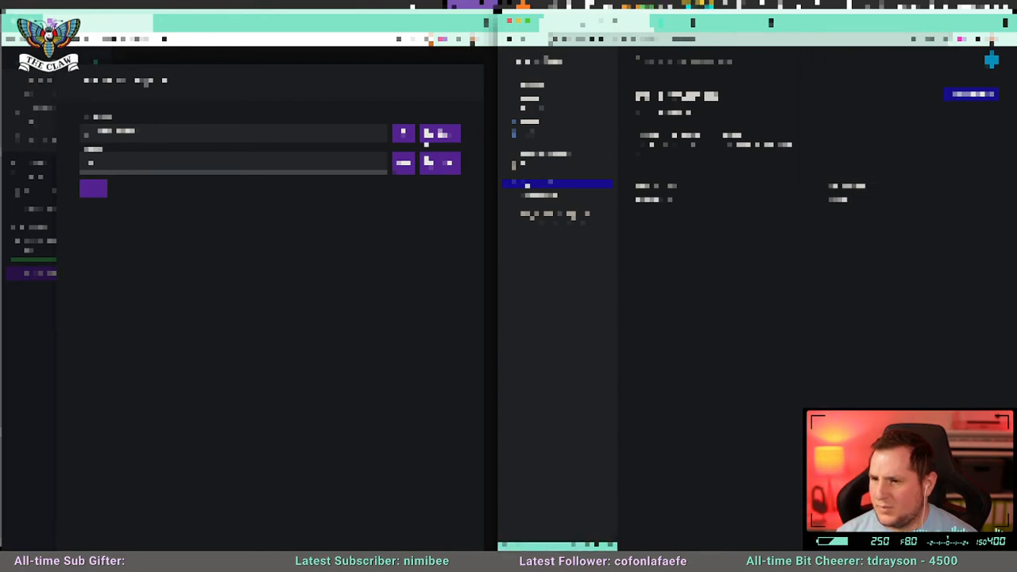
pyautogui.click(96, 189)
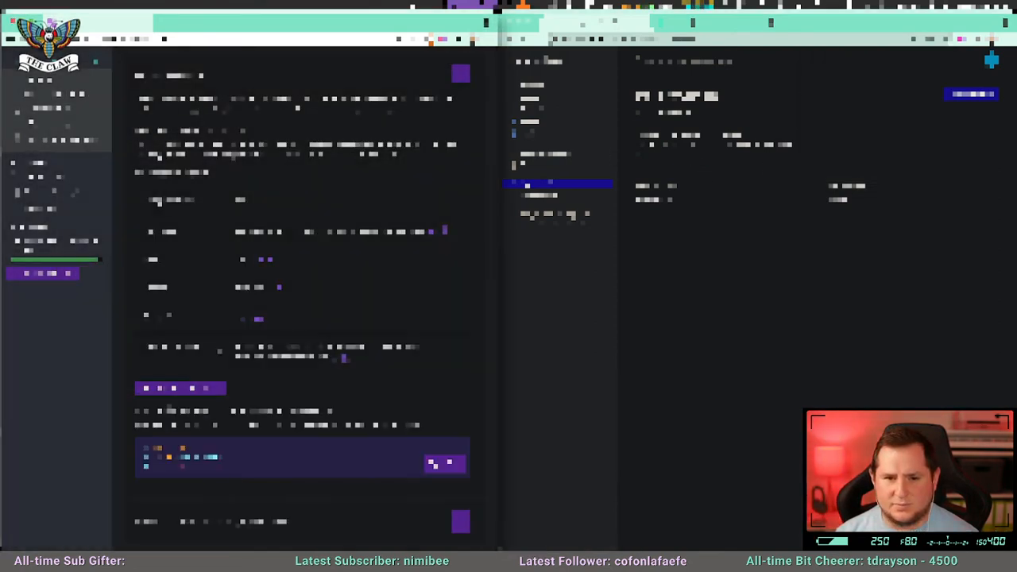
# Create a project named Try Snowplow from the new connection's page in Count.
pyautogui.scroll(-1, 314, 317)
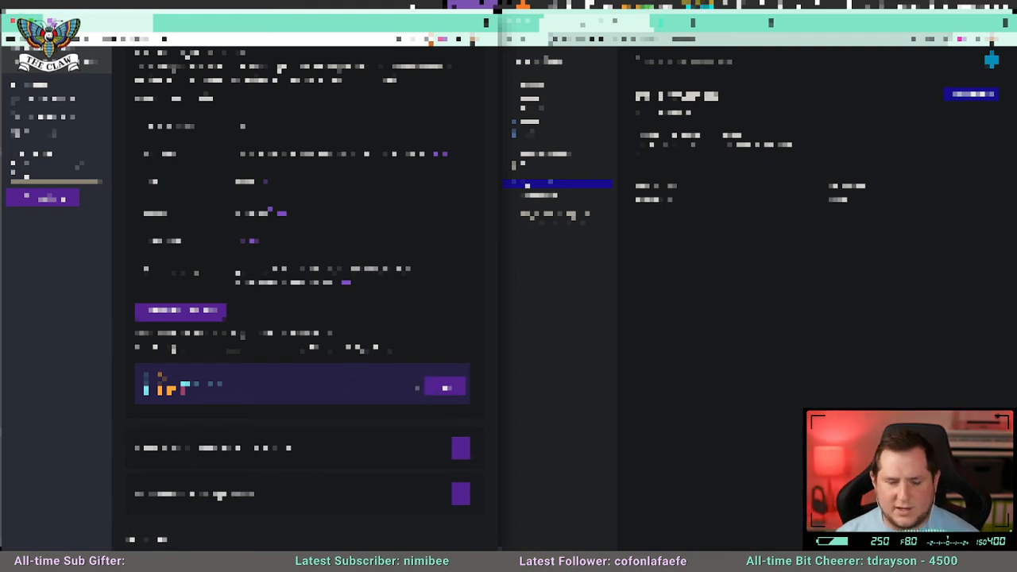
pyautogui.scroll(-1, 389, 385)
pyautogui.scroll(-1, 393, 383)
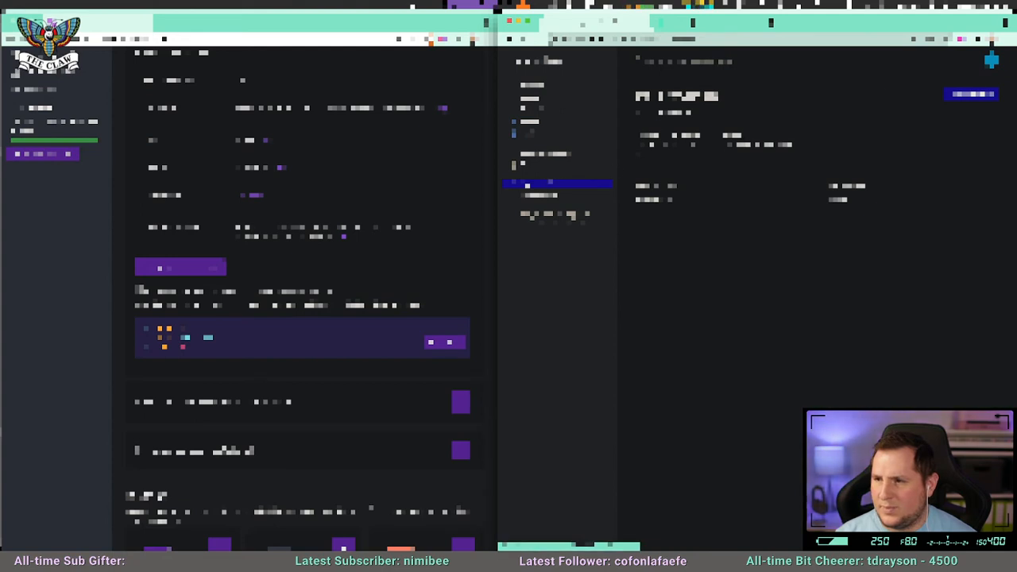
pyautogui.click(973, 96)
pyautogui.click(729, 291)
pyautogui.write('t')
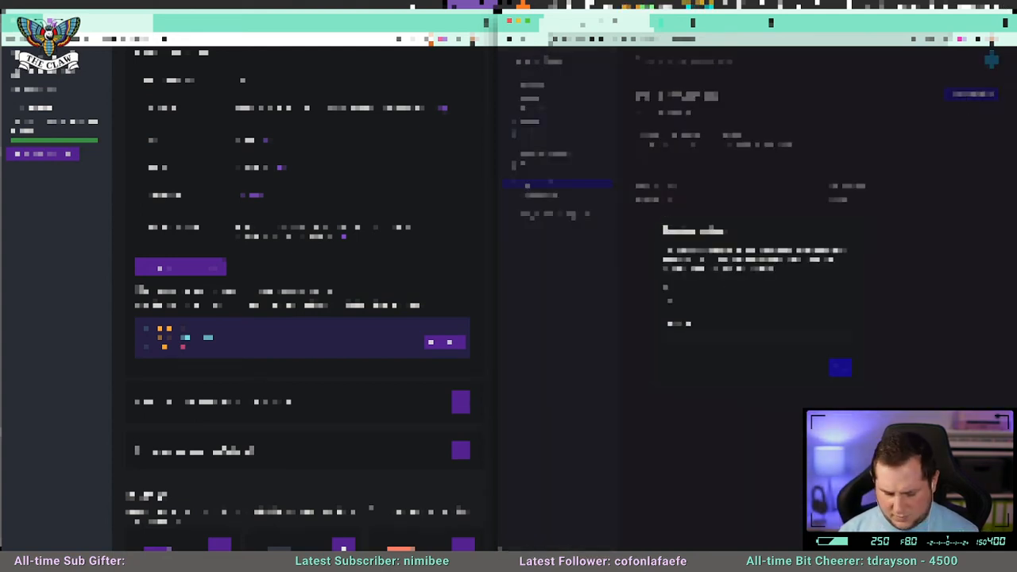
pyautogui.write('esting')
pyautogui.press('Return')
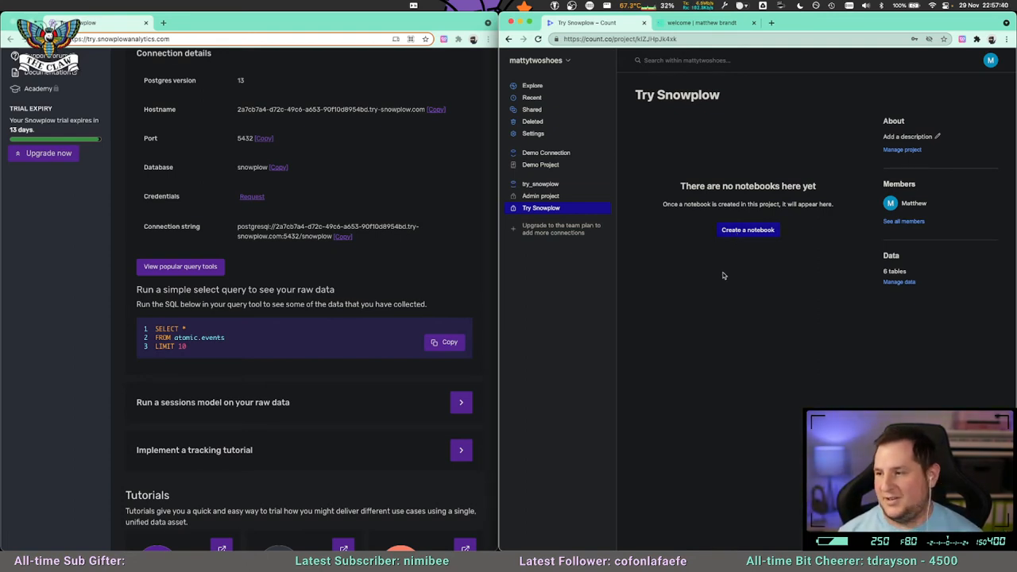
# Copy Snowplow's sample query on atomic.events and create a notebook in the Try Snowplow project.
pyautogui.click(436, 340)
pyautogui.click(751, 236)
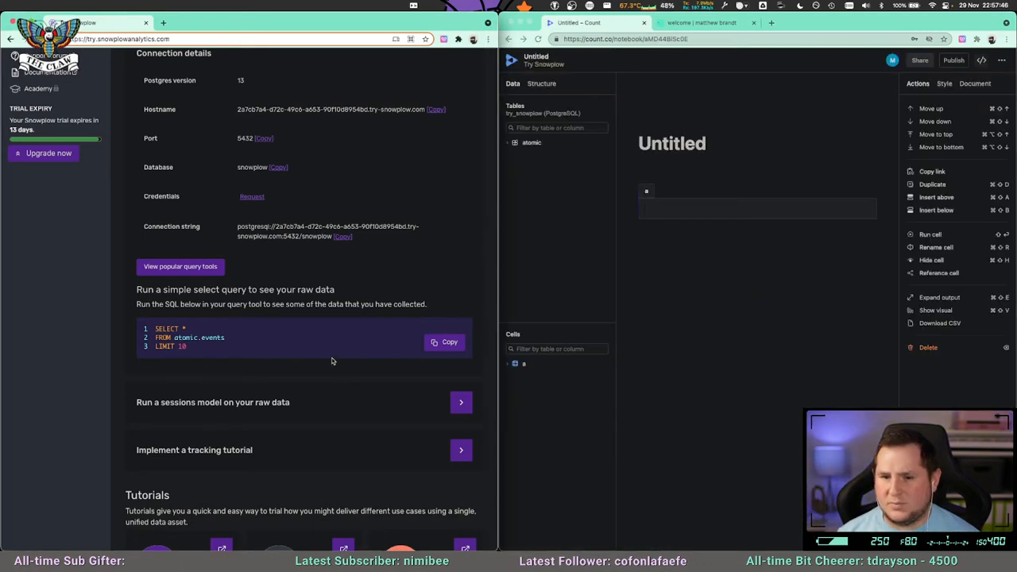
# Read through Snowplow's tutorial on running a sessions model, examining the SQL for the summary report and its page-count extension.
pyautogui.scroll(-5, 432, 232)
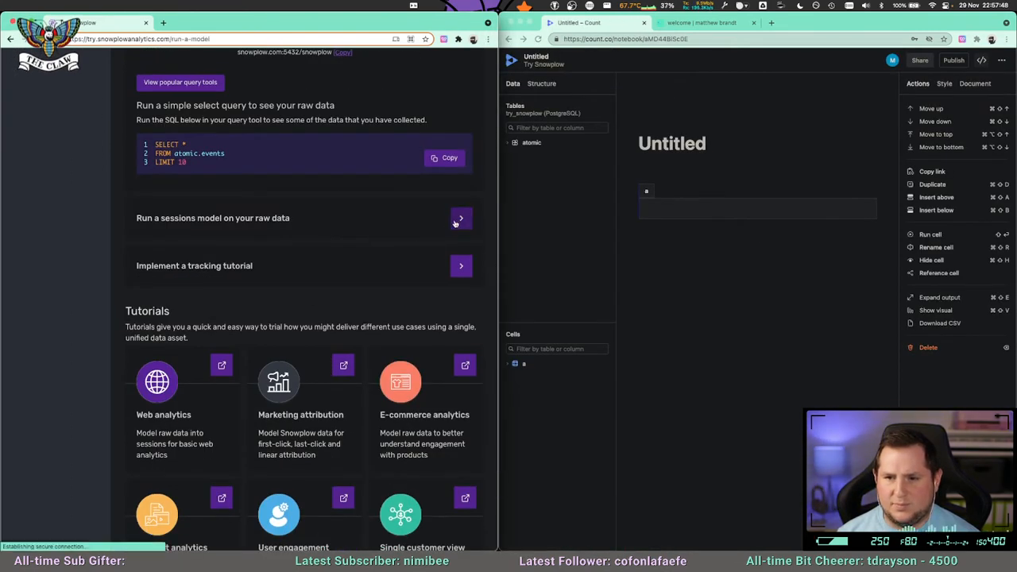
pyautogui.click(456, 217)
pyautogui.scroll(-4, 258, 348)
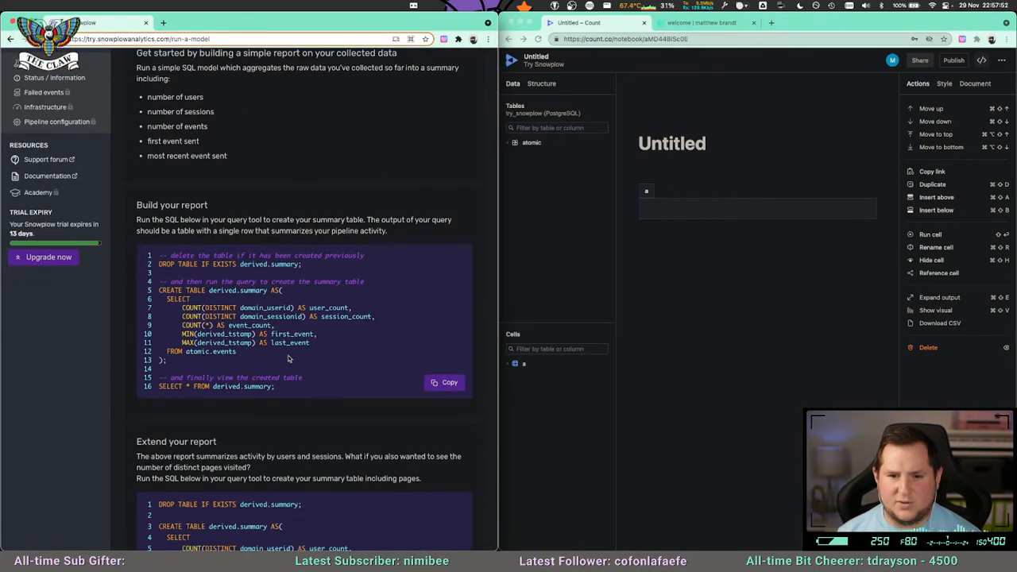
pyautogui.moveTo(308, 390); pyautogui.dragTo(156, 254)
pyautogui.click(258, 330)
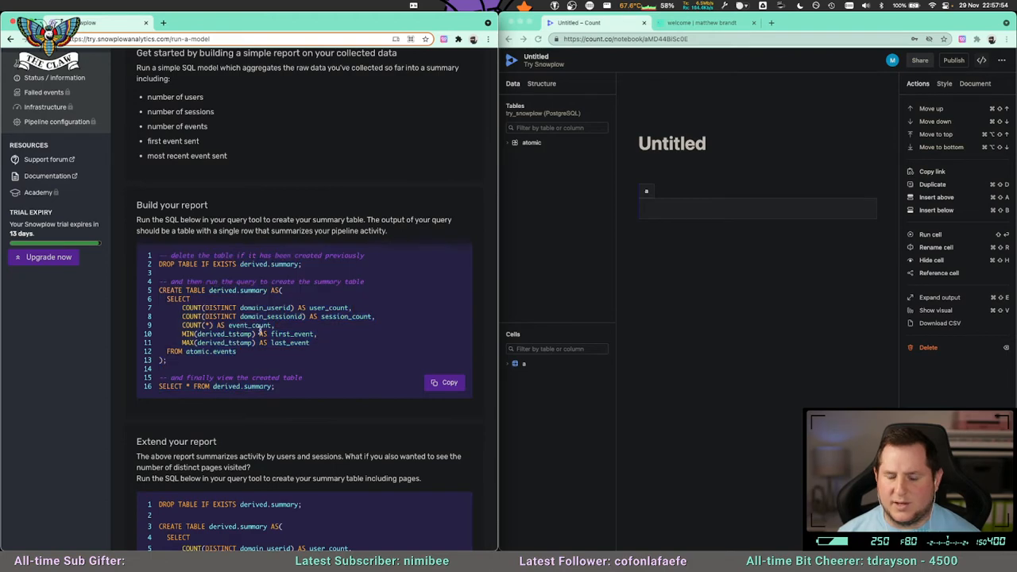
pyautogui.scroll(1, 274, 291)
pyautogui.scroll(-2, 262, 327)
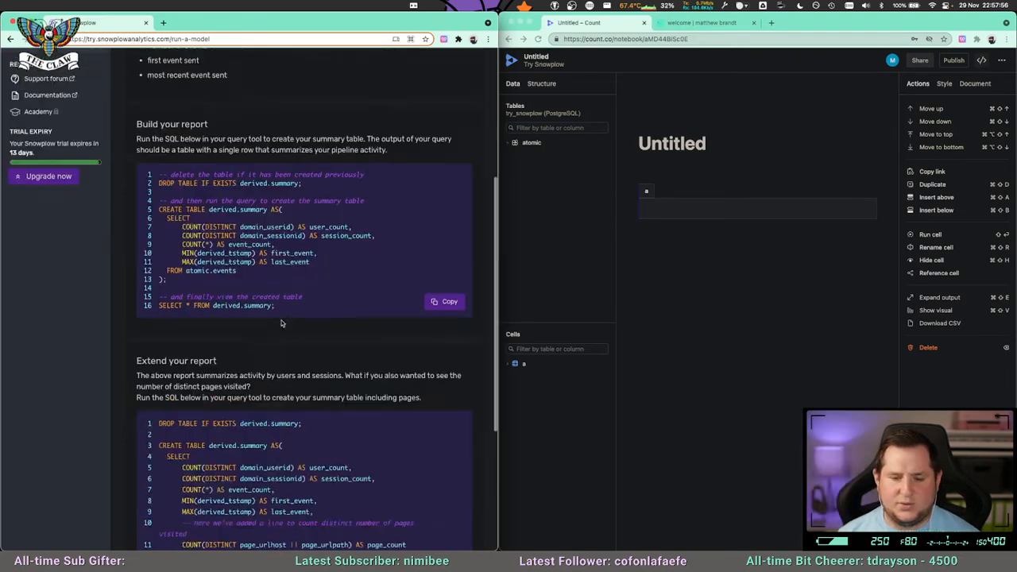
pyautogui.scroll(-3, 281, 322)
pyautogui.scroll(-1, 252, 270)
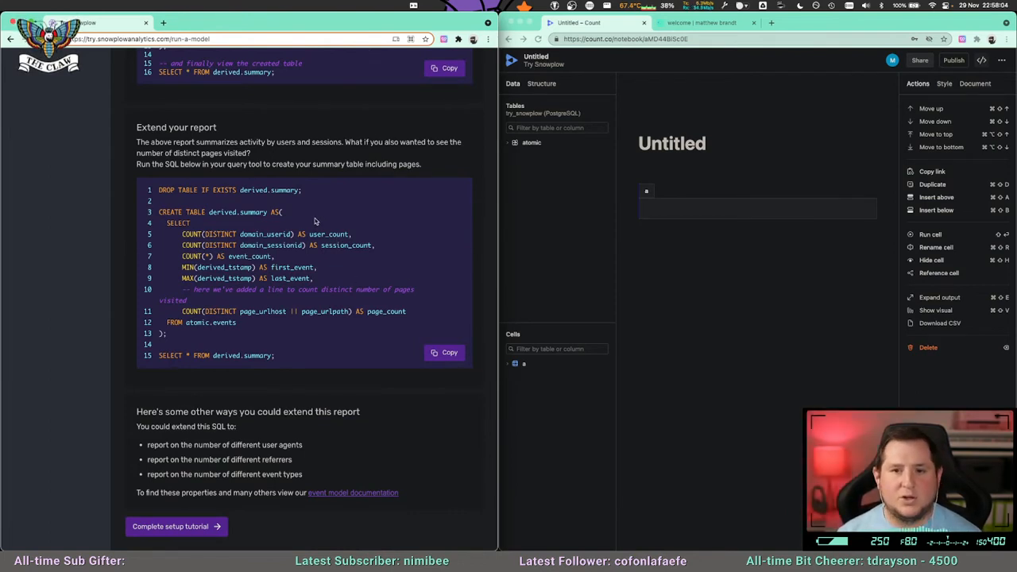
pyautogui.scroll(4, 306, 228)
pyautogui.scroll(-4, 293, 235)
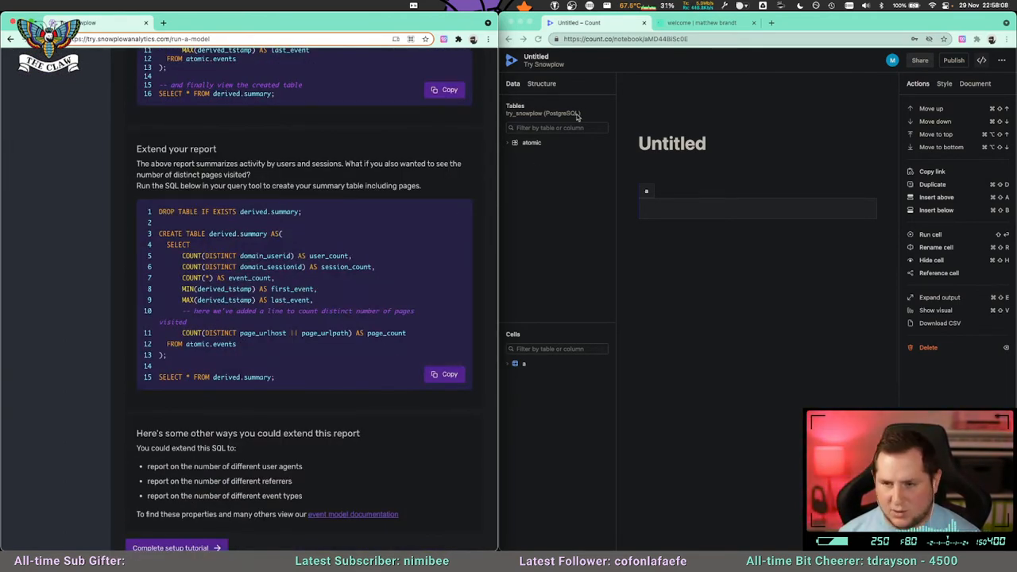
# Widen the Count browser window and reload the personal website in its tab.
pyautogui.moveTo(499, 36); pyautogui.dragTo(262, 37)
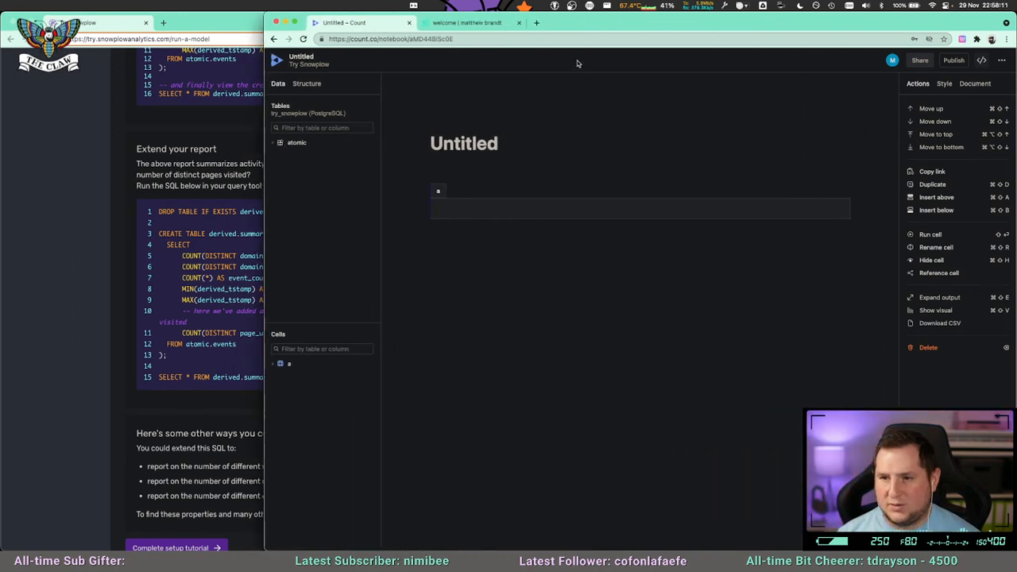
pyautogui.click(480, 26)
pyautogui.press('super+r')
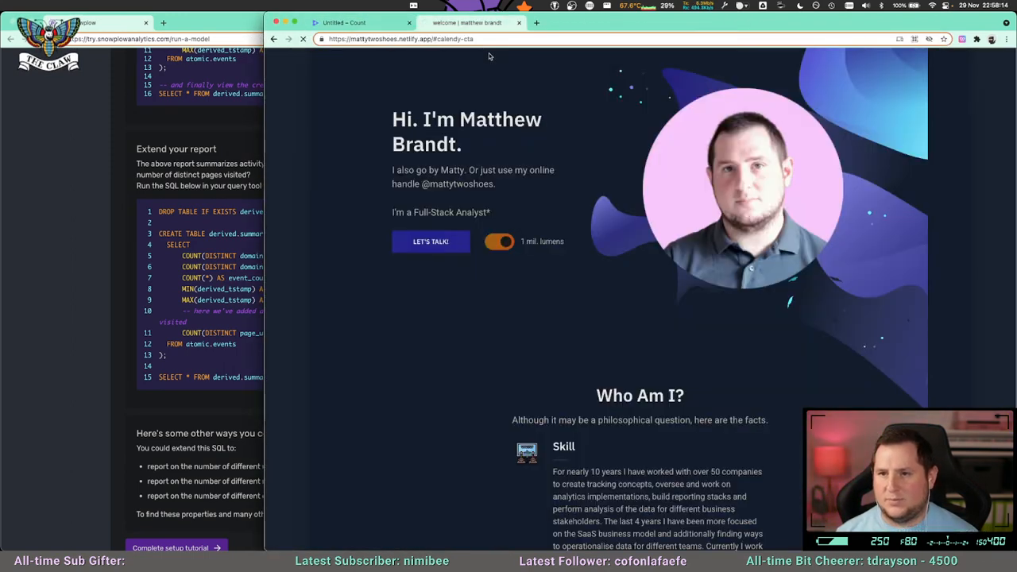
# Try to open mattytwo.shoes in a new browser tab.
pyautogui.click(448, 39)
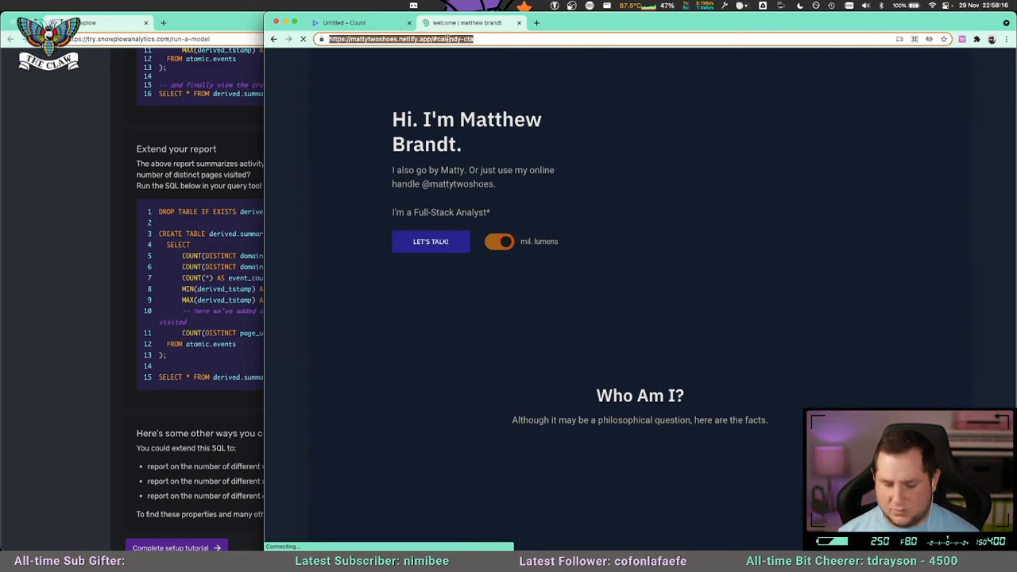
pyautogui.press('super+t')
pyautogui.write('mattytwo.shoes')
pyautogui.press('Return')
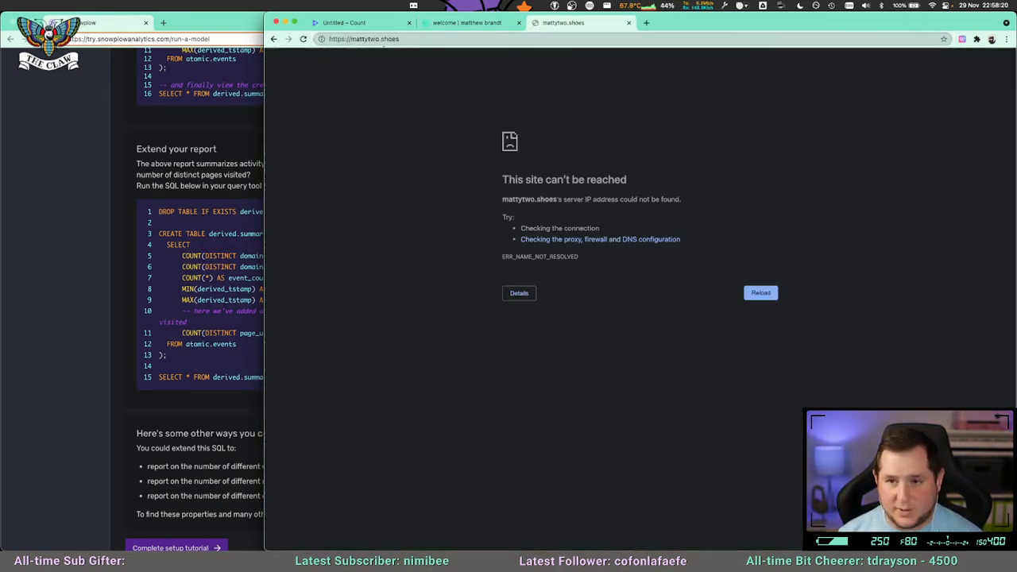
# Return to the untitled Count notebook, narrow its window and expand the atomic schema to look over its tables.
pyautogui.click(366, 24)
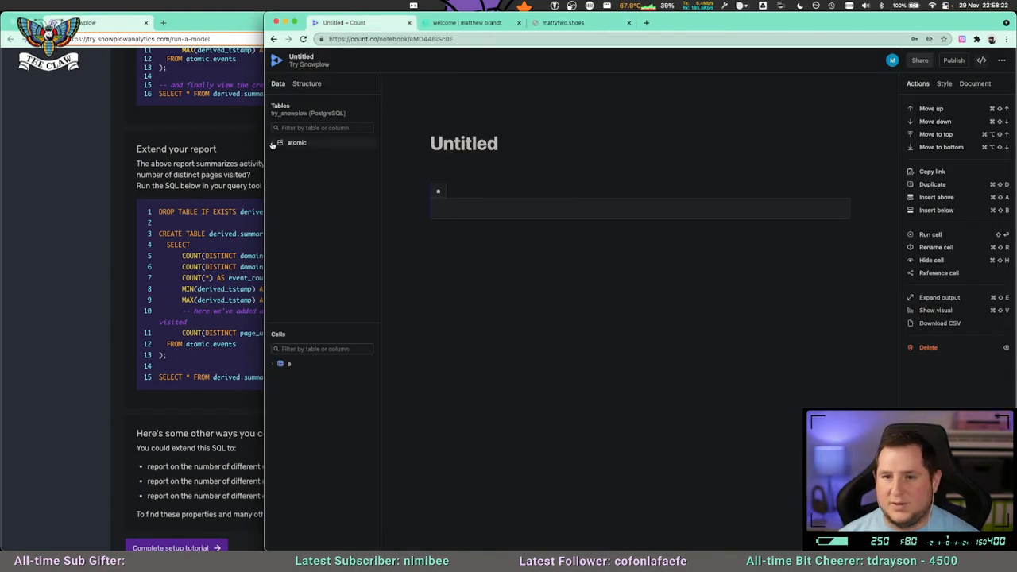
pyautogui.moveTo(267, 156); pyautogui.dragTo(347, 155)
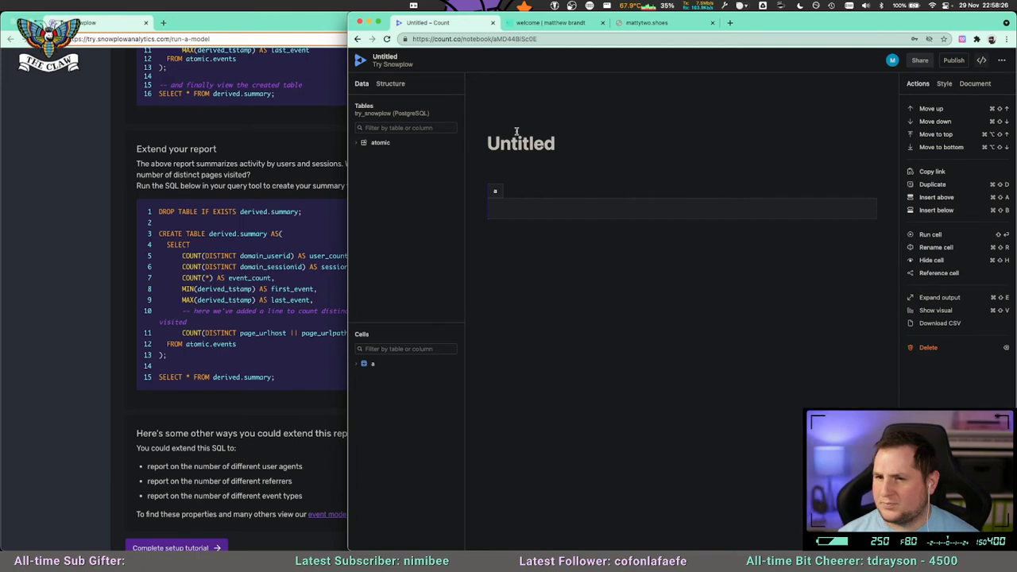
pyautogui.click(358, 143)
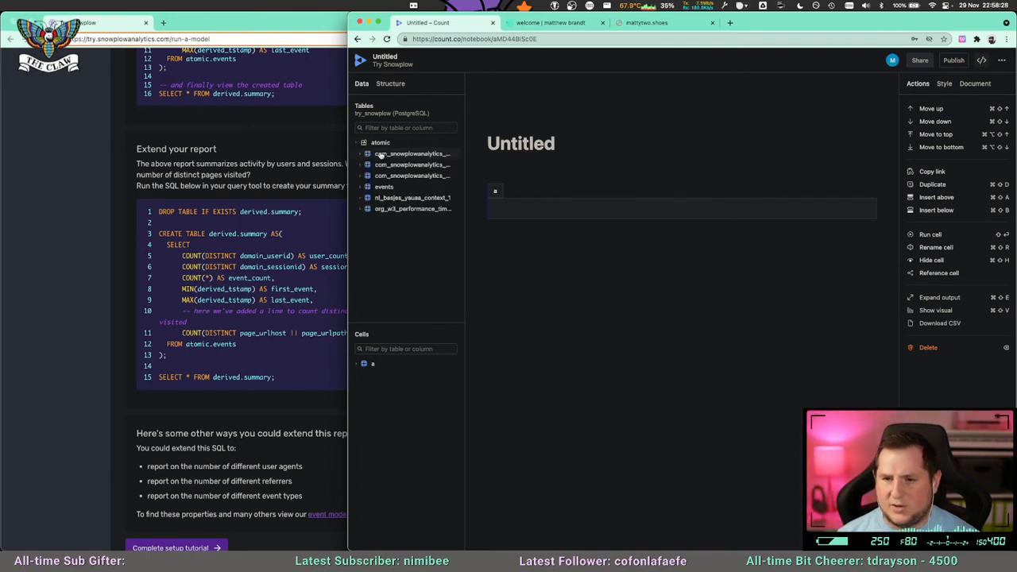
pyautogui.click(467, 152)
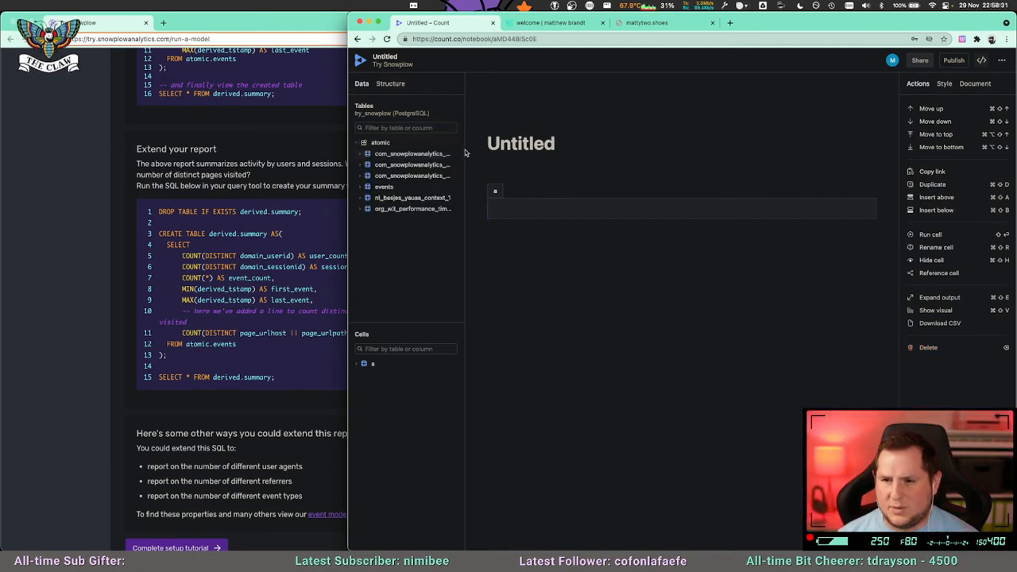
# Expand the events table in the atomic schema, enlarge the tables list and look through the available columns.
pyautogui.click(383, 187)
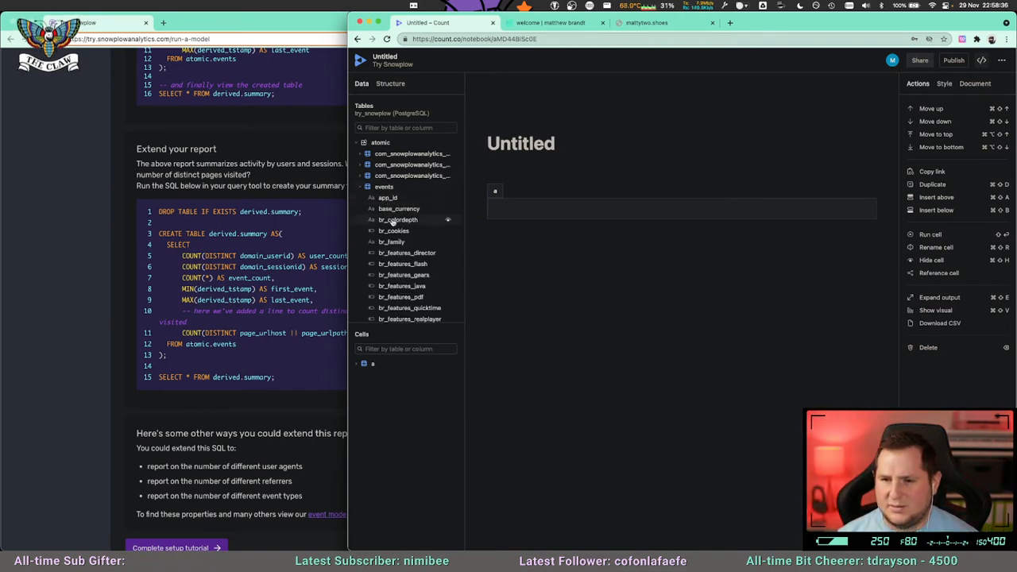
pyautogui.scroll(-4, 395, 262)
pyautogui.scroll(-3, 395, 258)
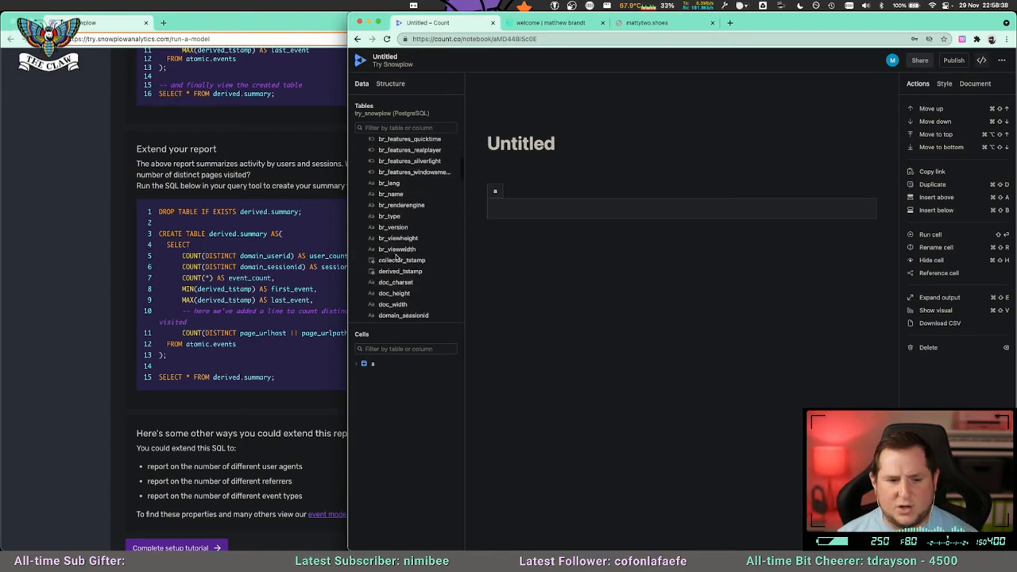
pyautogui.moveTo(442, 320); pyautogui.dragTo(443, 472)
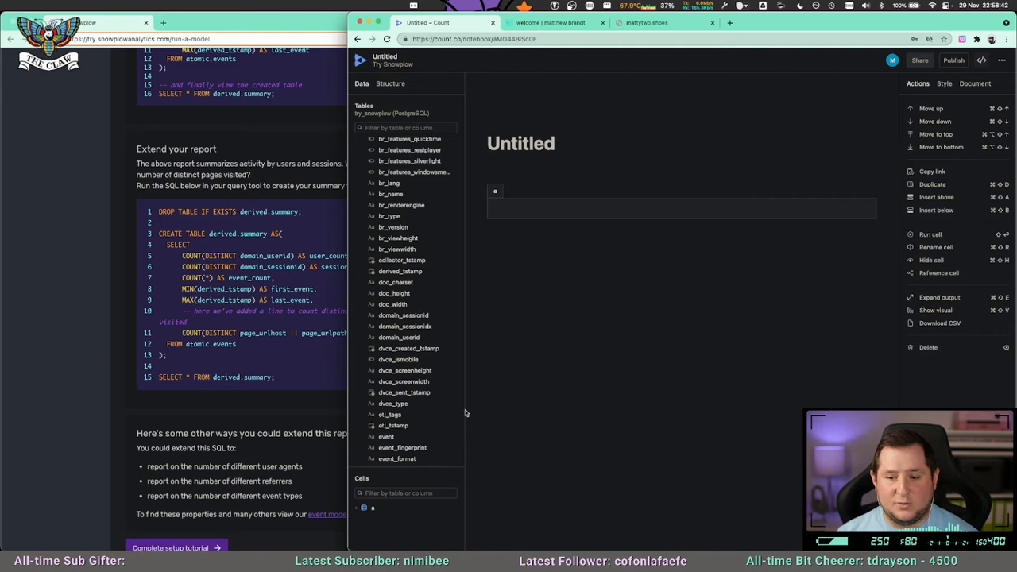
pyautogui.scroll(-3, 443, 326)
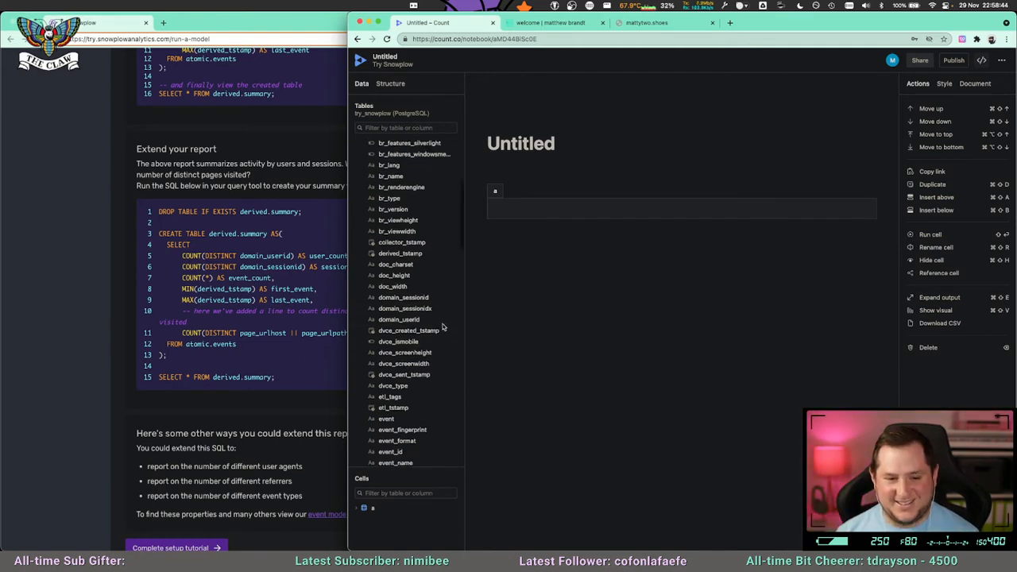
pyautogui.scroll(-3, 442, 326)
pyautogui.scroll(-8, 443, 326)
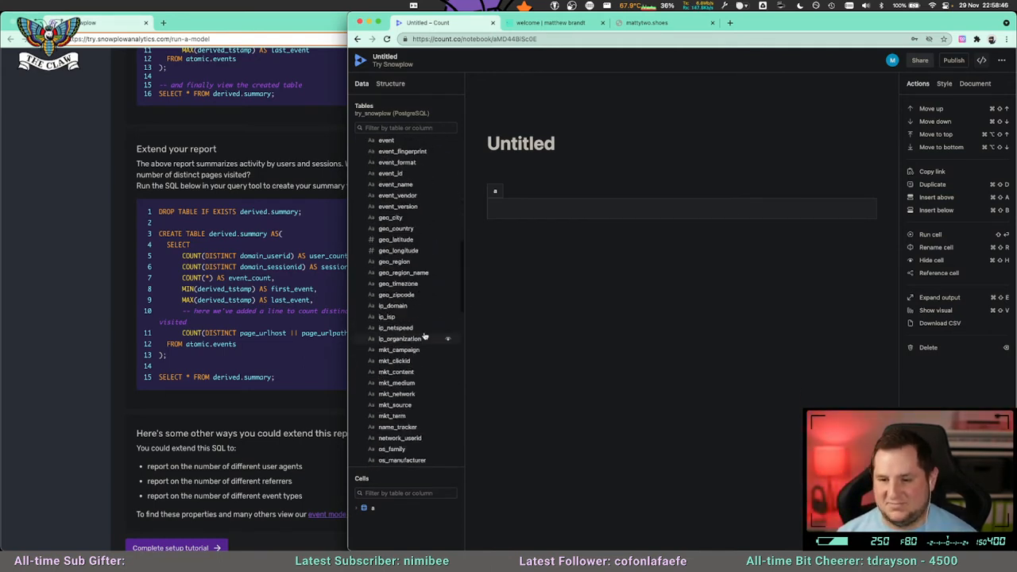
pyautogui.scroll(-4, 429, 332)
pyautogui.scroll(15, 423, 332)
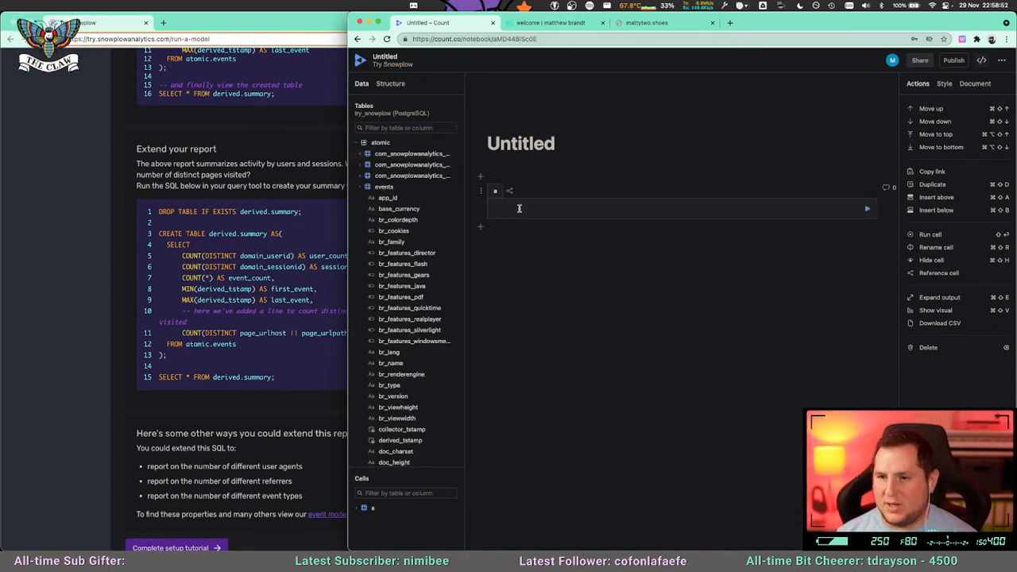
# Fill cell a with the query SELECT * FROM atomic.events LIMIT 10 and run it.
pyautogui.write('SELECT * FROM atomic.events LIMIT 10')
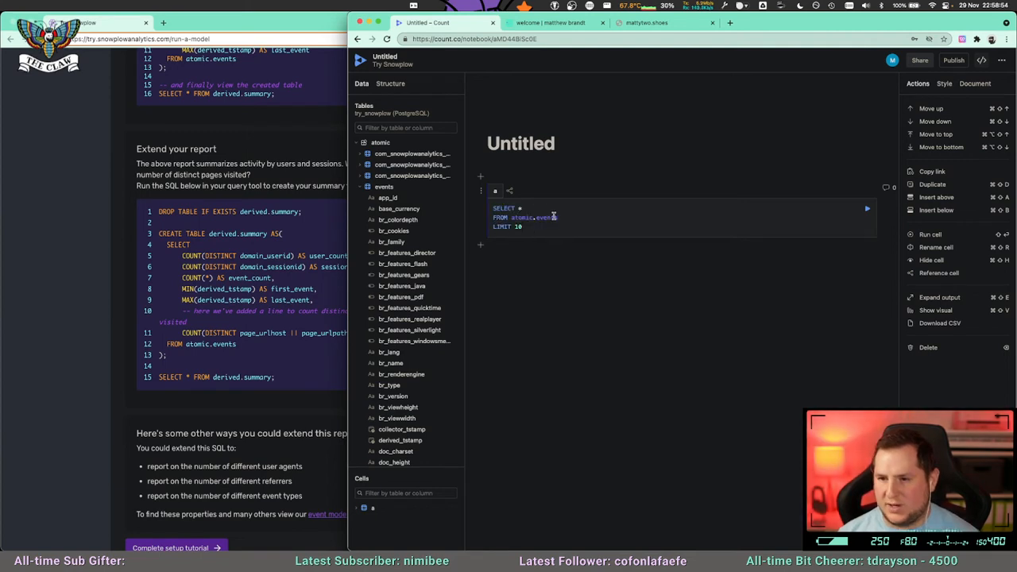
pyautogui.hotkey('shift', 'Return')
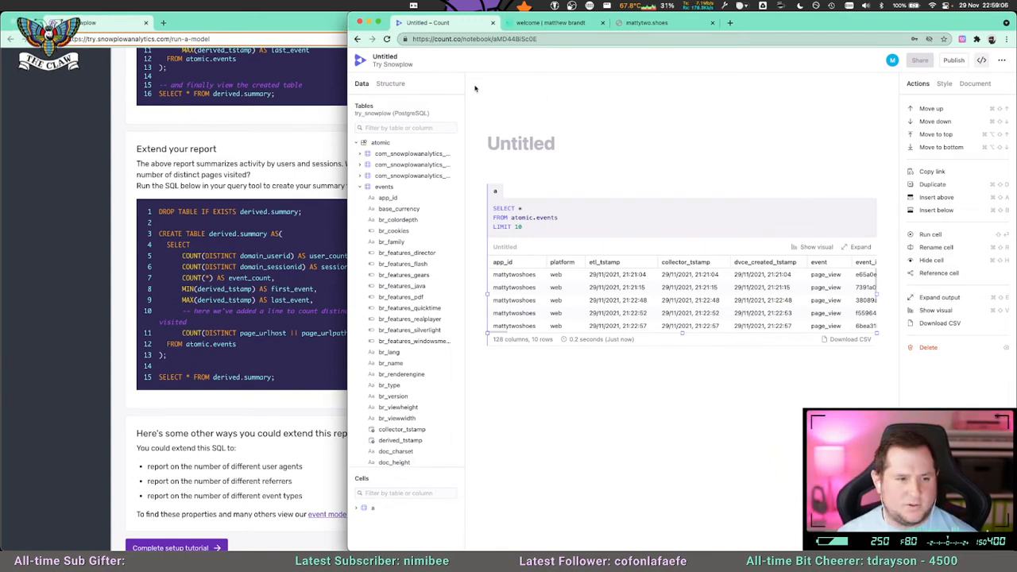
# Close the Snowplow tutorial's browser window and resize the Count window to take up more of the screen.
pyautogui.moveTo(346, 29); pyautogui.dragTo(434, 27)
pyautogui.click(300, 23)
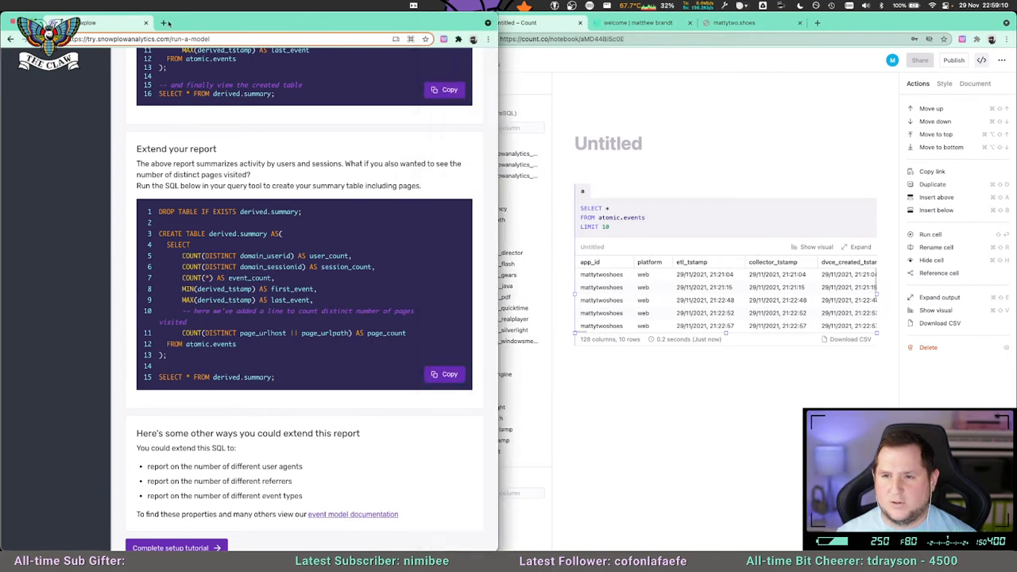
pyautogui.press('super+n')
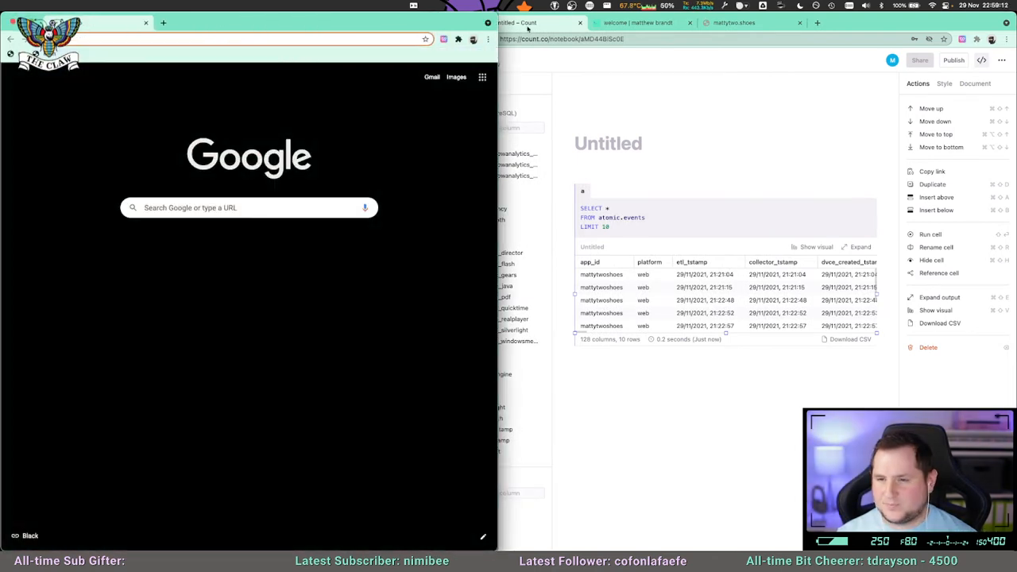
pyautogui.click(537, 30)
pyautogui.moveTo(435, 27); pyautogui.dragTo(404, 27)
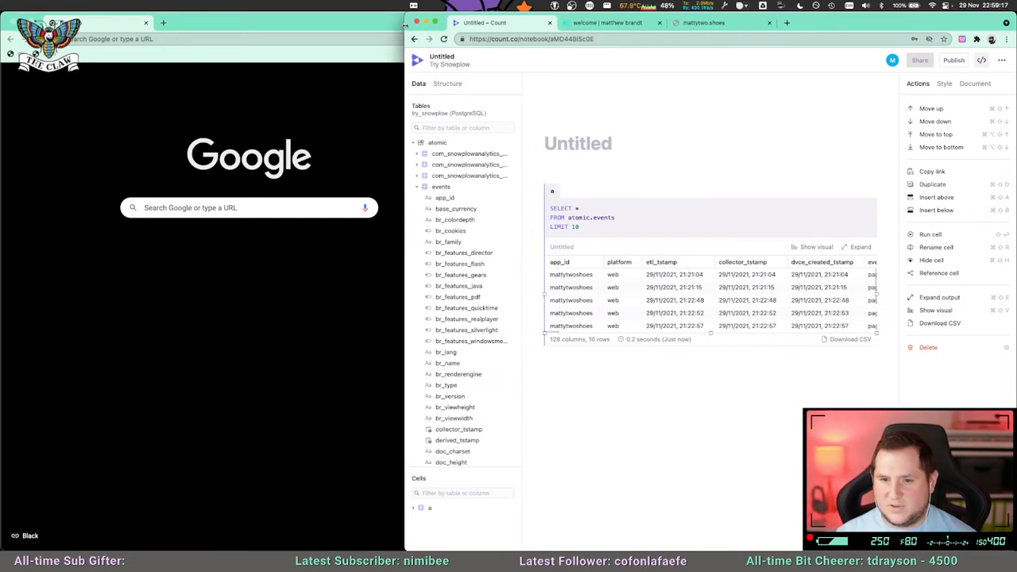
pyautogui.click(11, 22)
pyautogui.moveTo(403, 26); pyautogui.dragTo(364, 26)
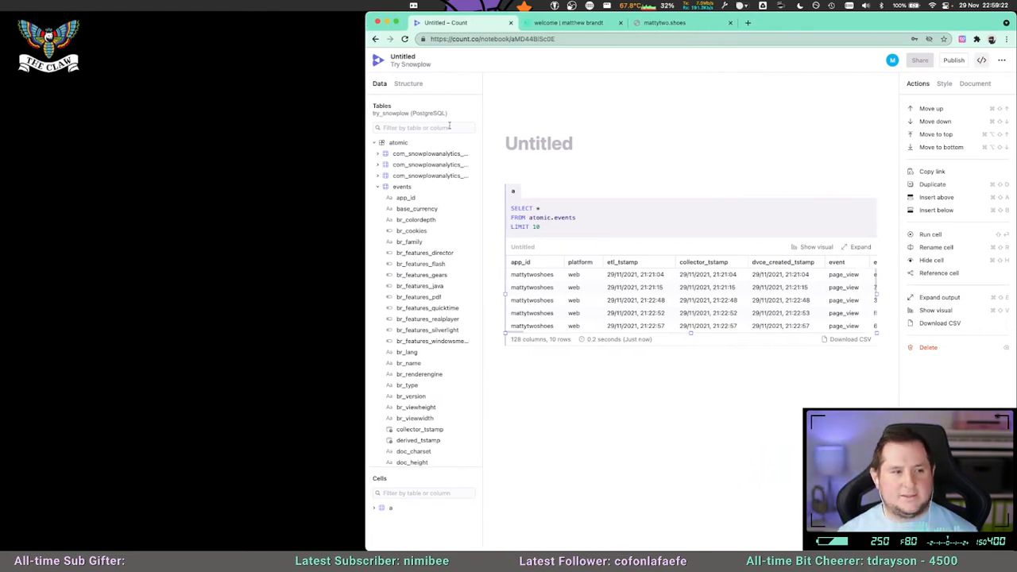
# Check the notebook's additional options and the Count account settings, closing the extra project tab to return to the notebook.
pyautogui.click(1001, 61)
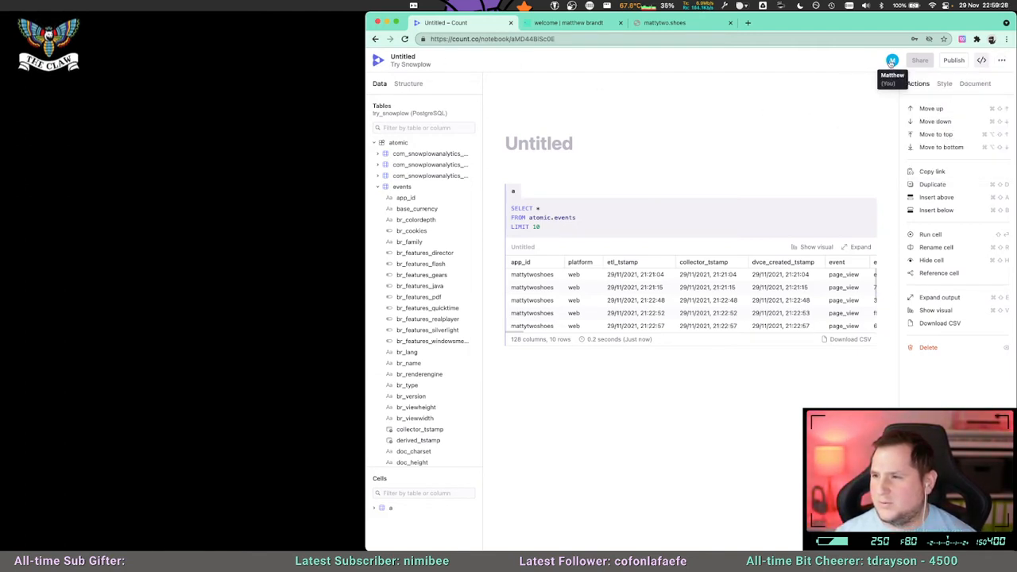
pyautogui.click(1000, 61)
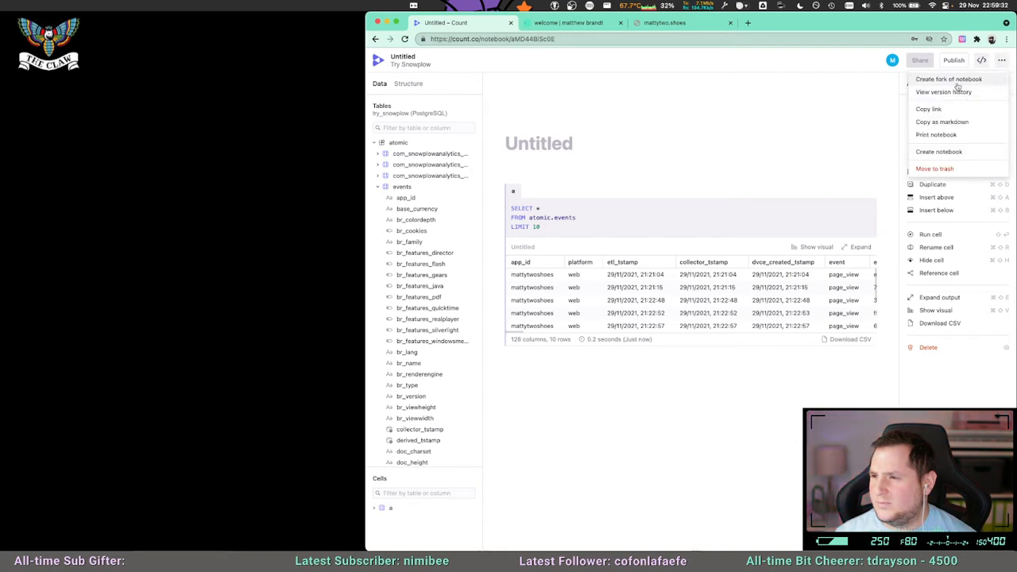
pyautogui.click(773, 130)
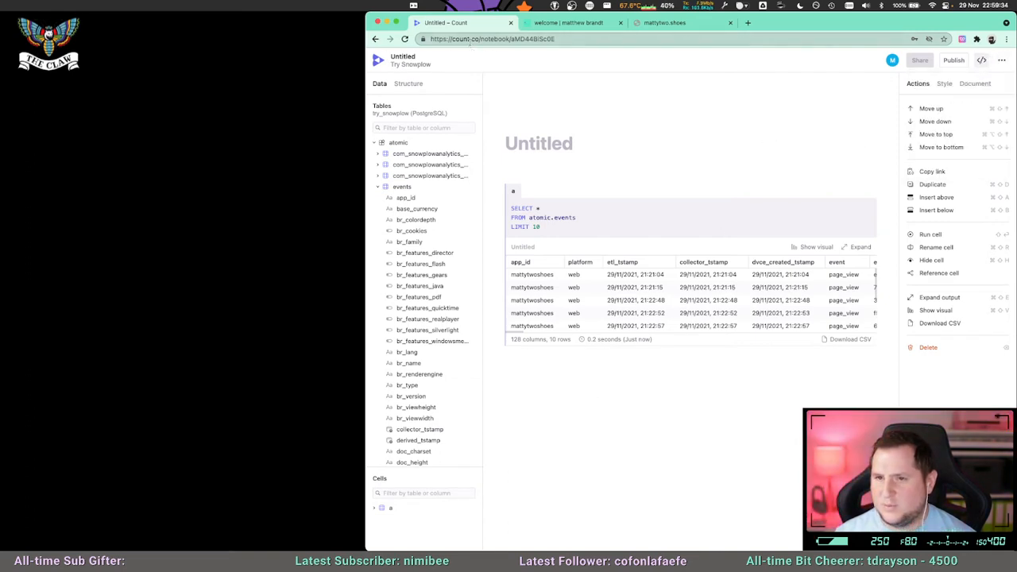
pyautogui.click(379, 60)
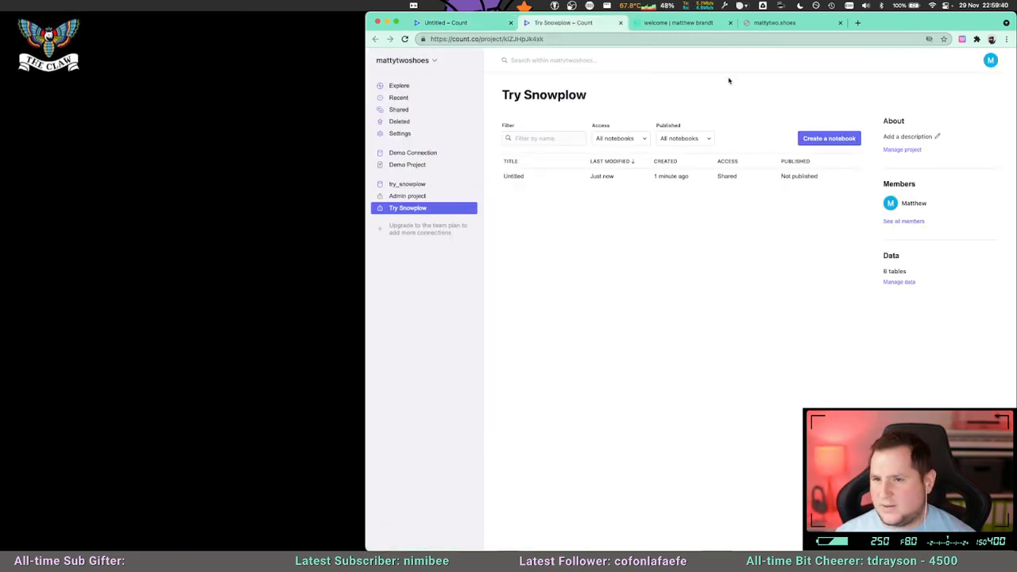
pyautogui.click(990, 62)
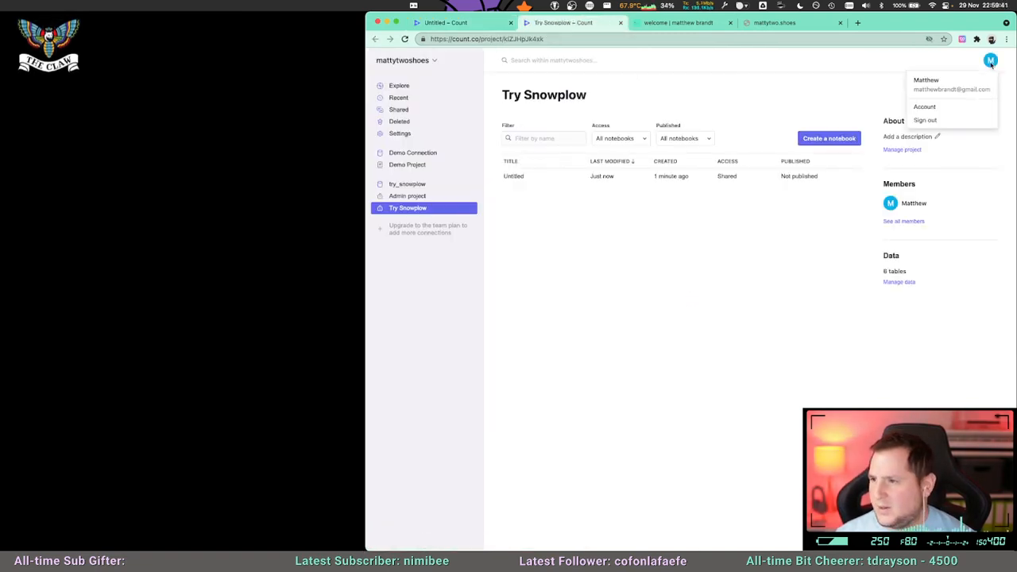
pyautogui.click(939, 107)
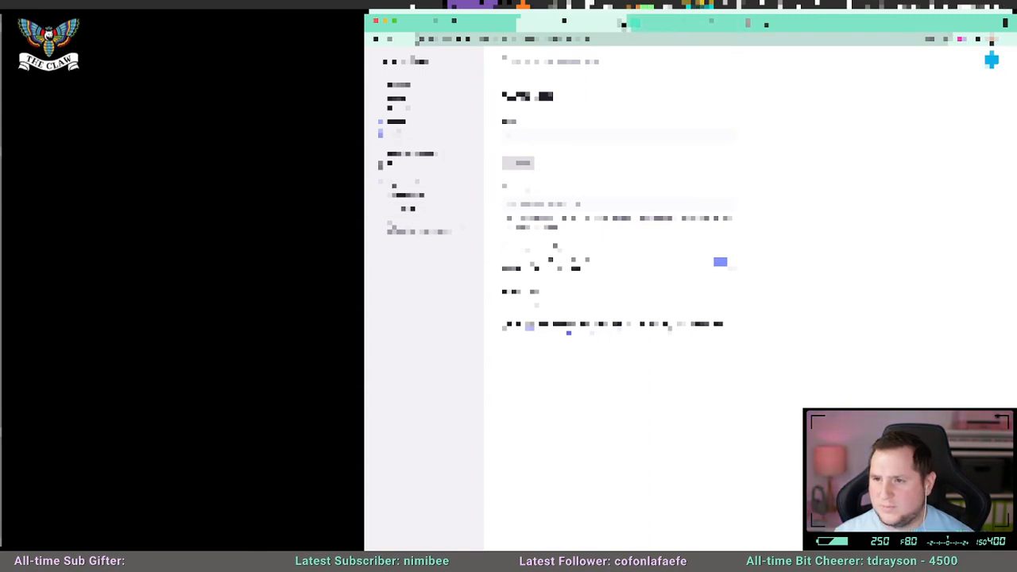
pyautogui.click(621, 24)
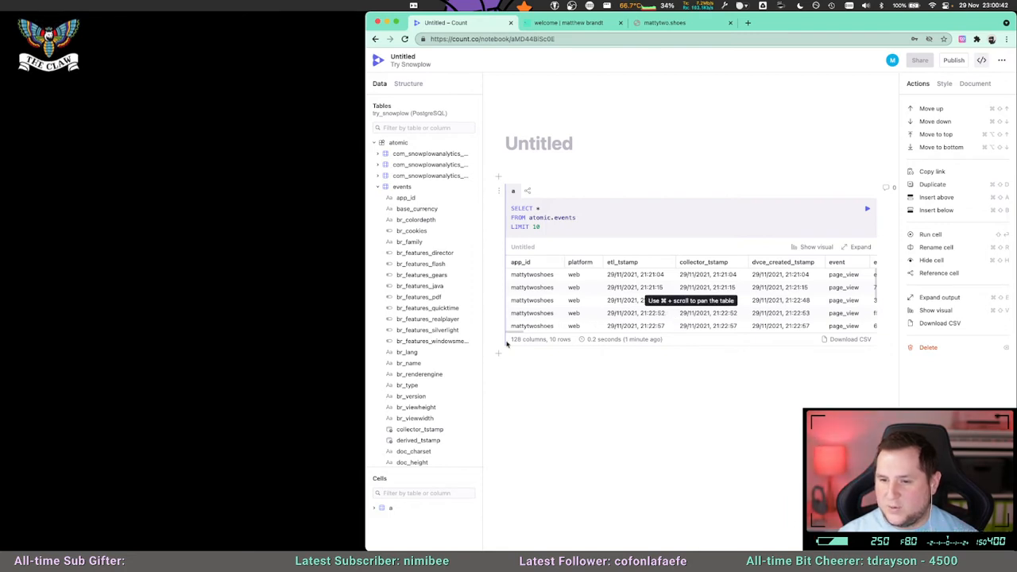
# Widen the Count window and examine the tracker, collector and user columns in cell a's result table.
pyautogui.moveTo(365, 274); pyautogui.dragTo(253, 274)
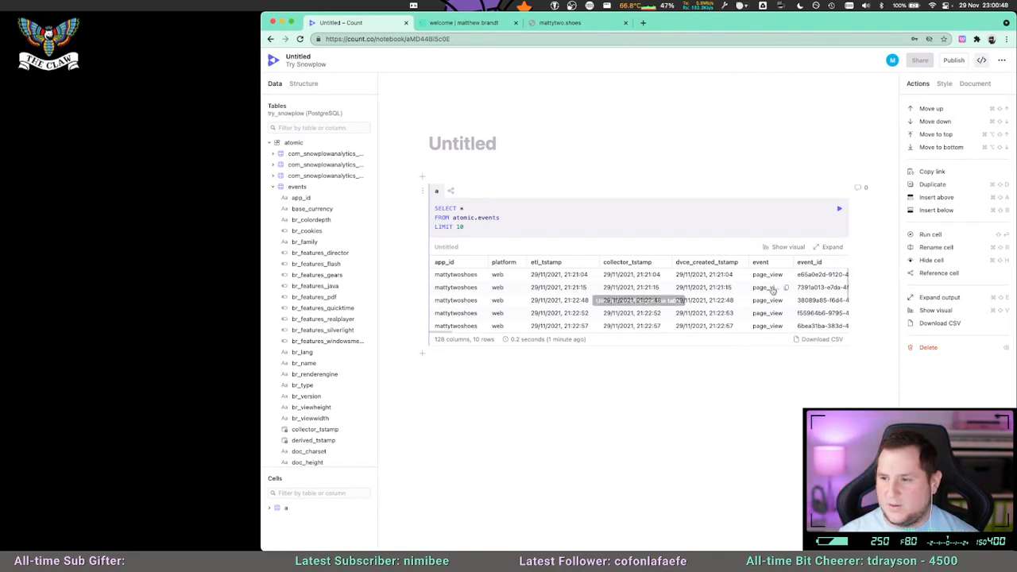
pyautogui.hscroll(10, 540, 329)
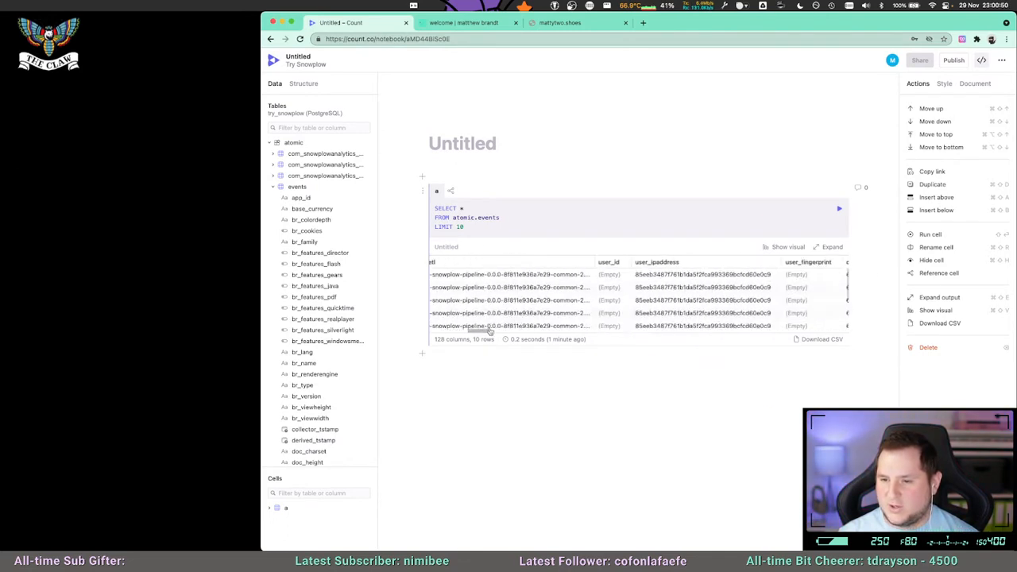
pyautogui.moveTo(561, 326); pyautogui.dragTo(469, 329)
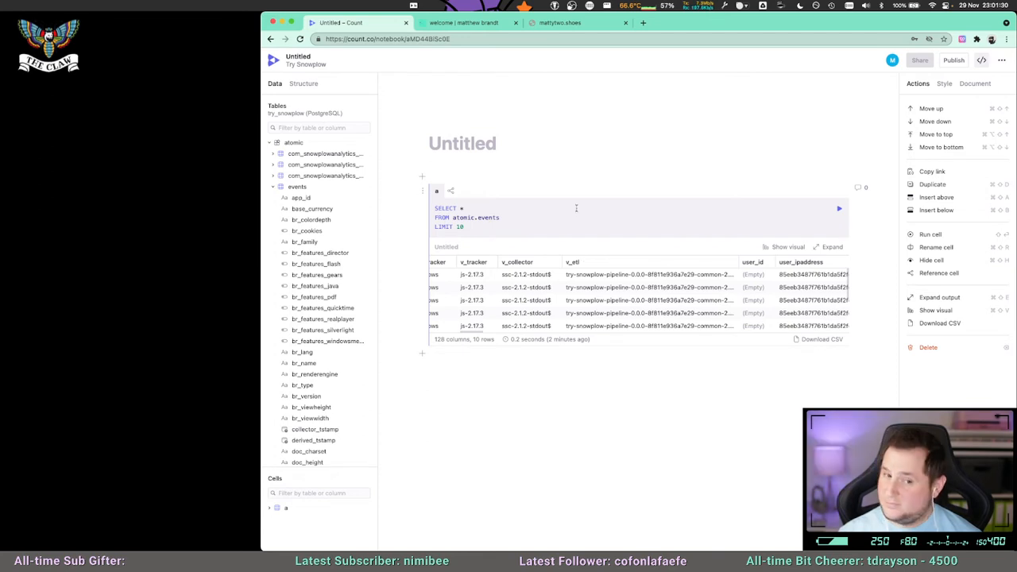
# Title the notebook "What did people click on mattytwo.shoes".
pyautogui.click(450, 148)
pyautogui.write('Try Snow')
pyautogui.press('BackSpace')
pyautogui.press('BackSpace')
pyautogui.press('BackSpace')
pyautogui.press('BackSpace')
pyautogui.press('BackSpace')
pyautogui.press('BackSpace')
pyautogui.press('BackSpace')
pyautogui.press('BackSpace')
pyautogui.write('What did people ')
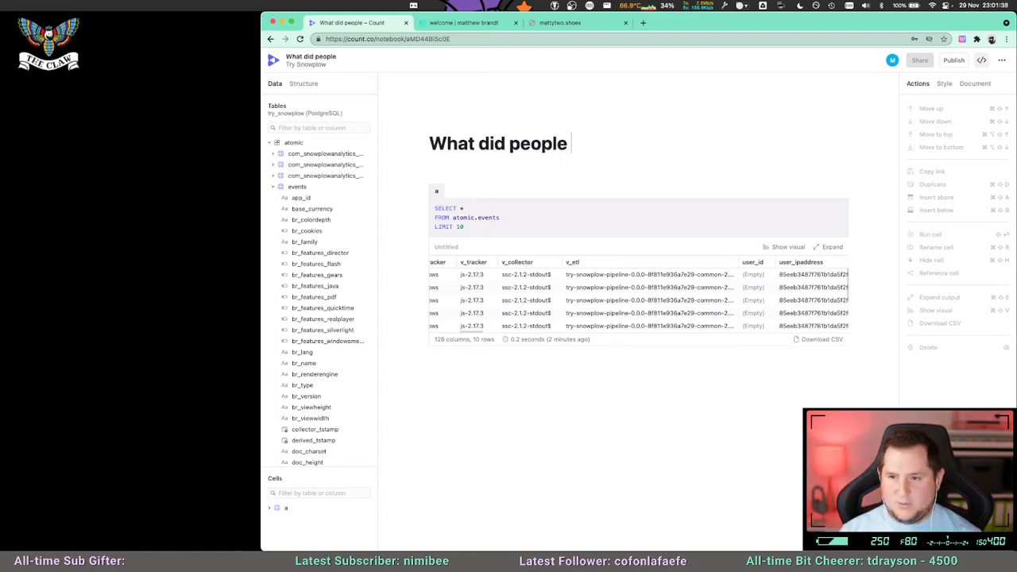
pyautogui.write('click on mattytwosh')
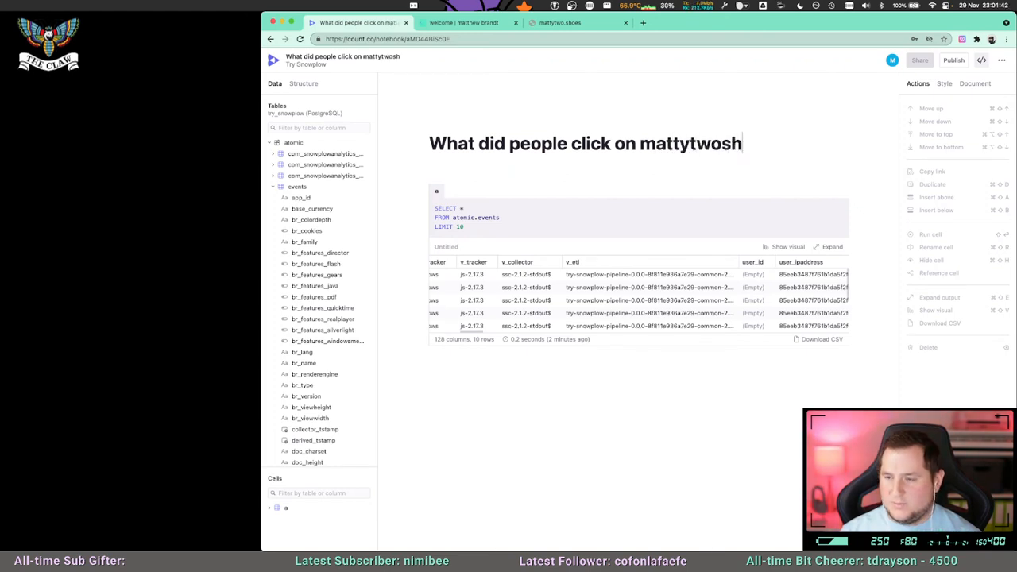
pyautogui.write('oes.co')
pyautogui.press('BackSpace')
pyautogui.press('BackSpace')
pyautogui.press('BackSpace')
pyautogui.press('BackSpace')
pyautogui.press('BackSpace')
pyautogui.press('BackSpace')
pyautogui.press('BackSpace')
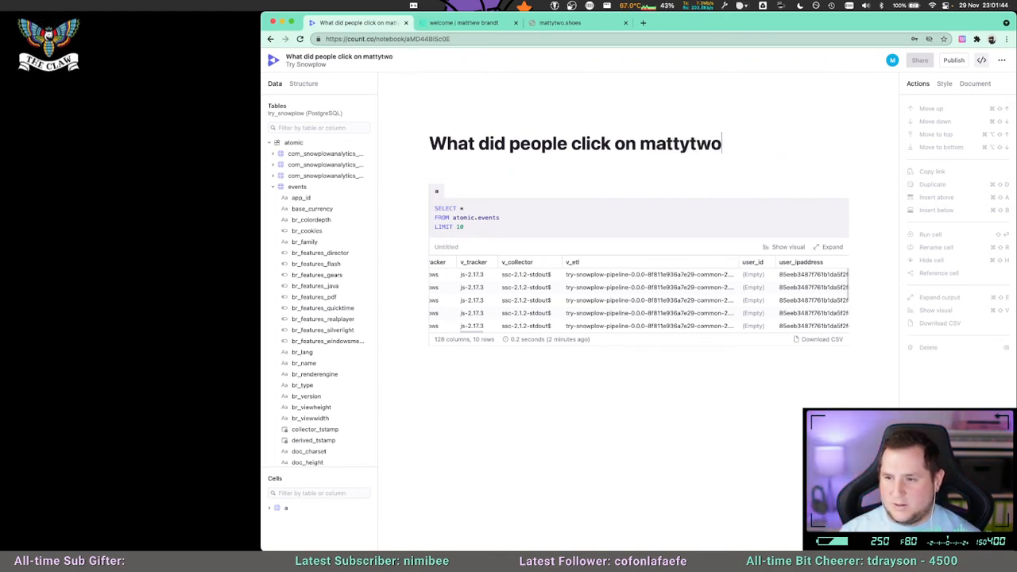
pyautogui.press('BackSpace')
pyautogui.write('-')
pyautogui.press('BackSpace')
pyautogui.write('.shoes')
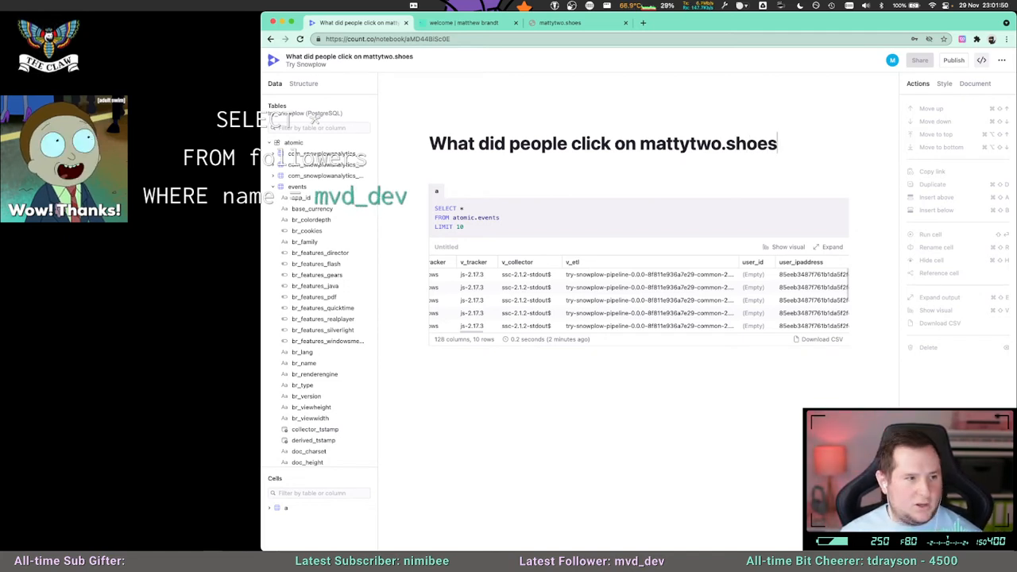
# Narrow the Count window and examine the location and page columns further along cell a's result table.
pyautogui.moveTo(261, 95); pyautogui.dragTo(459, 95)
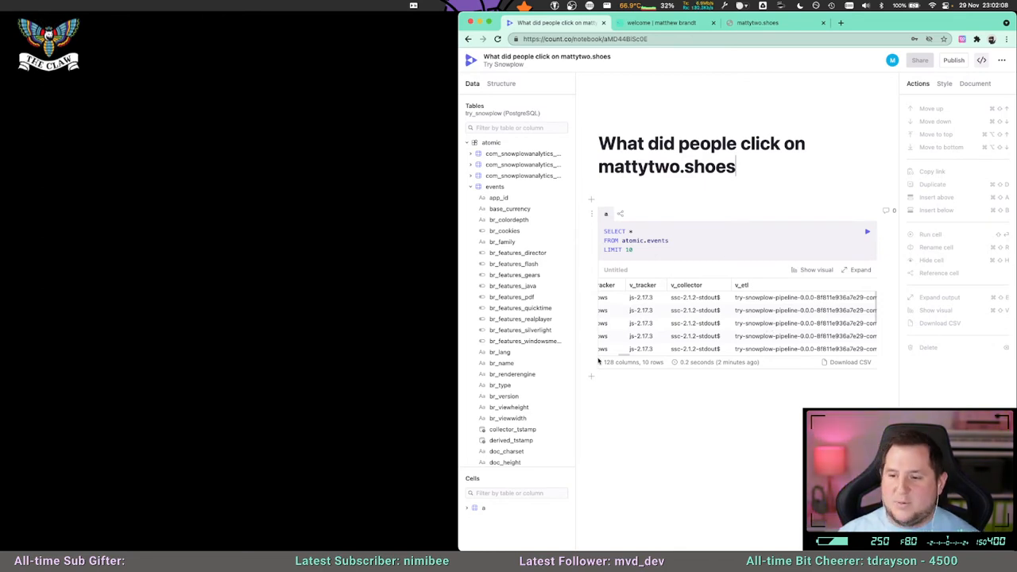
pyautogui.moveTo(625, 355); pyautogui.dragTo(665, 355)
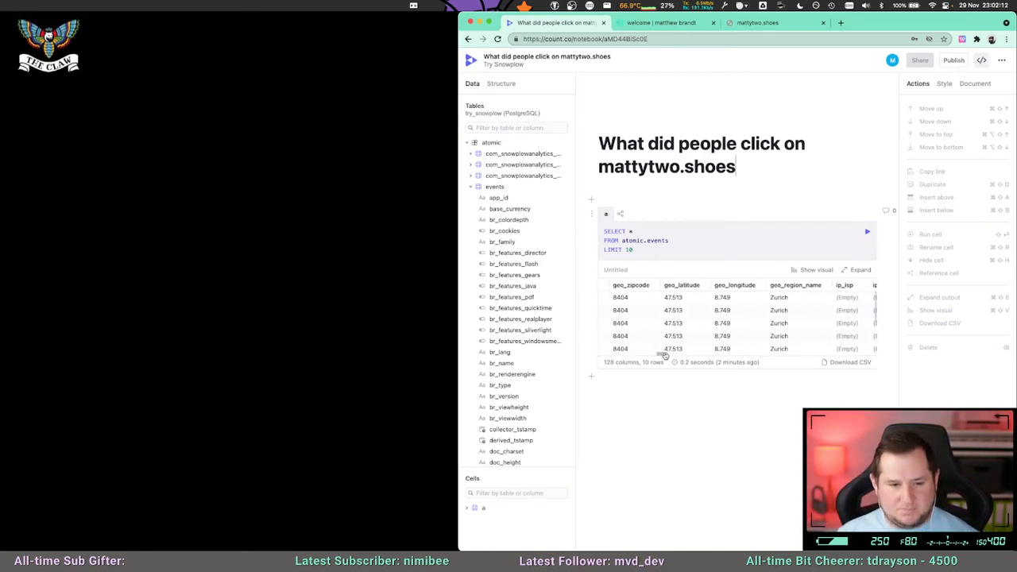
pyautogui.moveTo(665, 355); pyautogui.dragTo(681, 356)
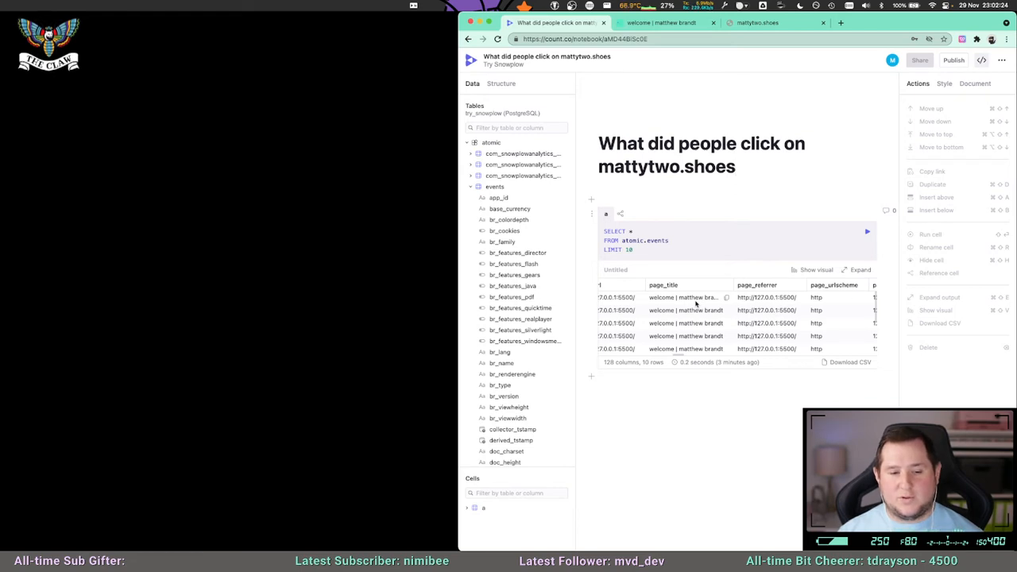
# Replace the asterisk in cell a's query with the app_id column and run the query.
pyautogui.click(678, 242)
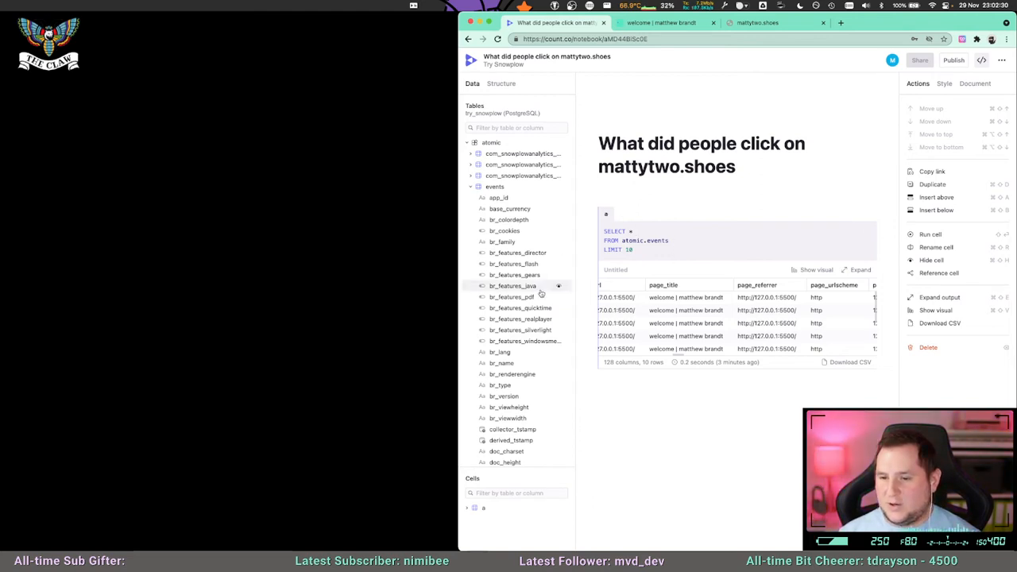
pyautogui.scroll(-2, 528, 294)
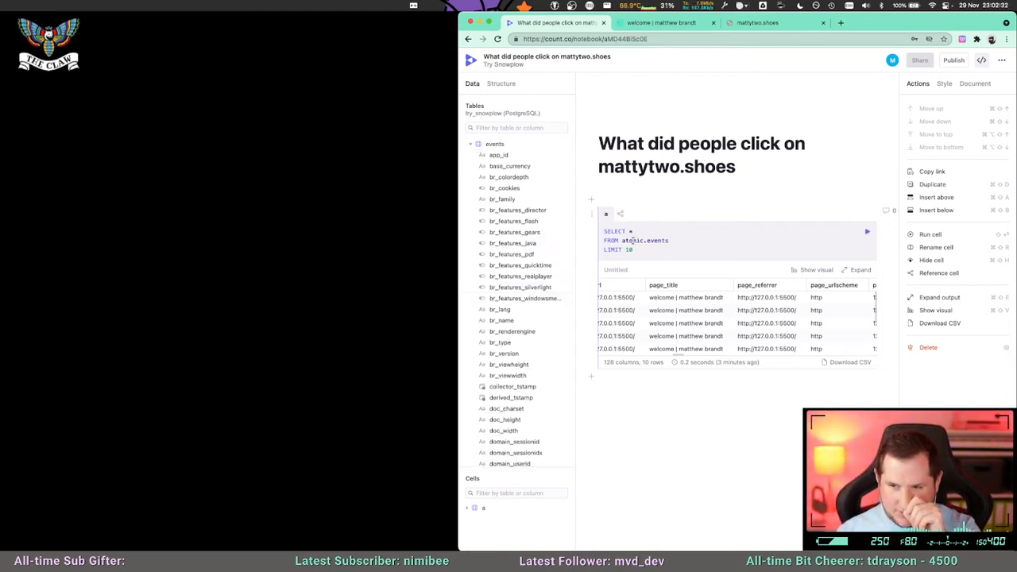
pyautogui.write('app')
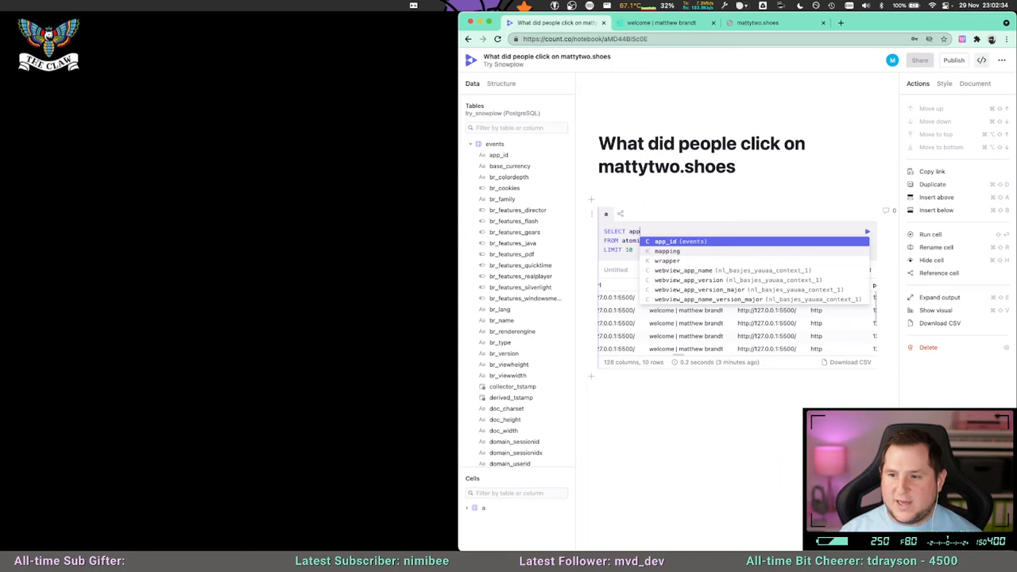
pyautogui.press('Tab')
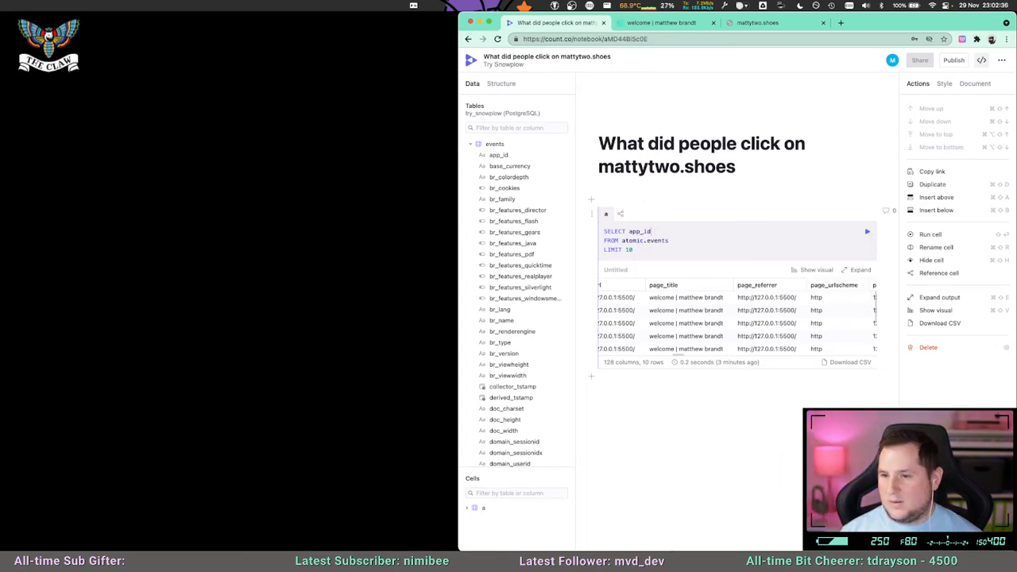
pyautogui.click(866, 231)
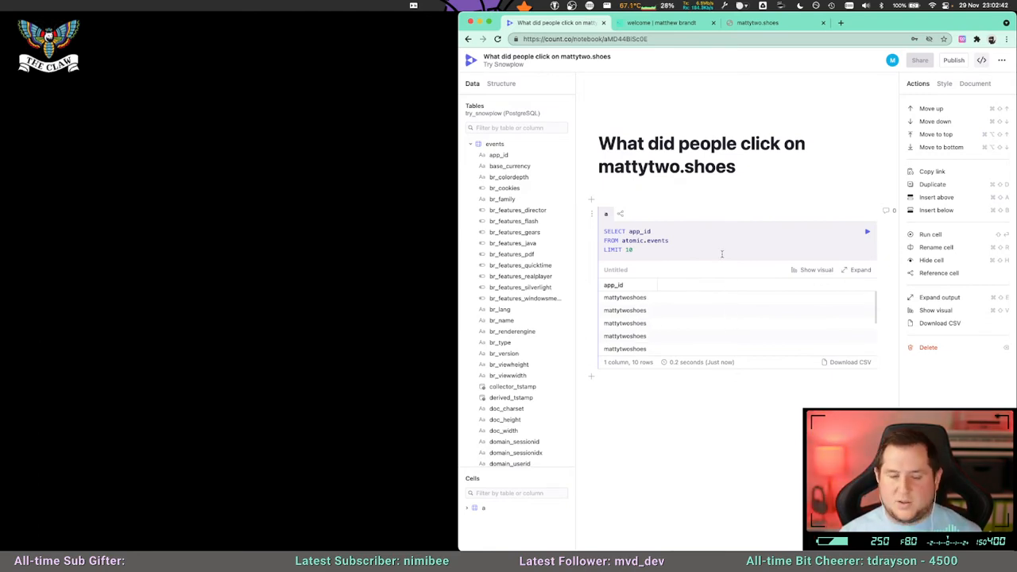
pyautogui.click(673, 231)
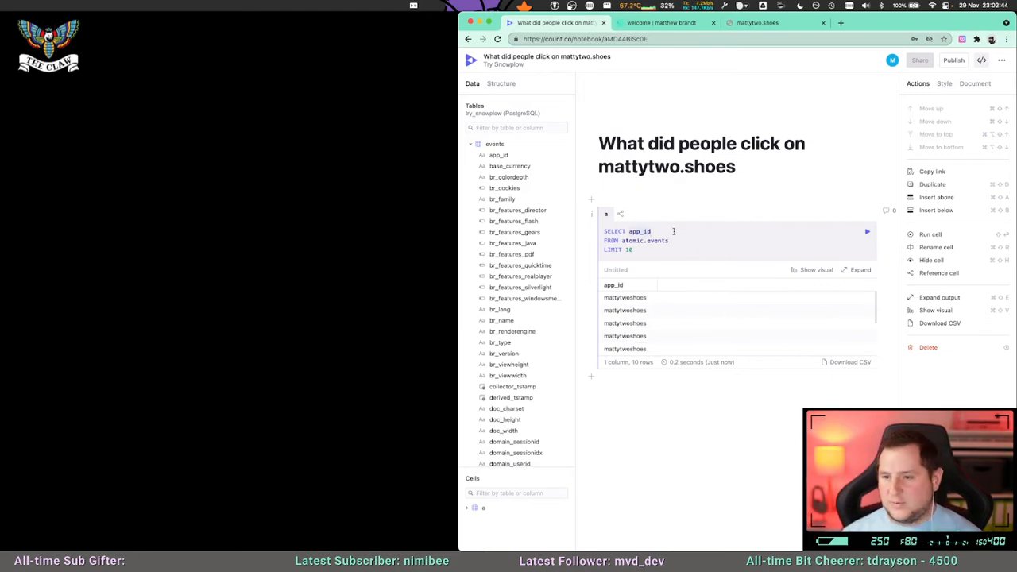
# Replace the app_id column in cell a's query with derived_tstamp.
pyautogui.press('BackSpace')
pyautogui.press('BackSpace')
pyautogui.press('BackSpace')
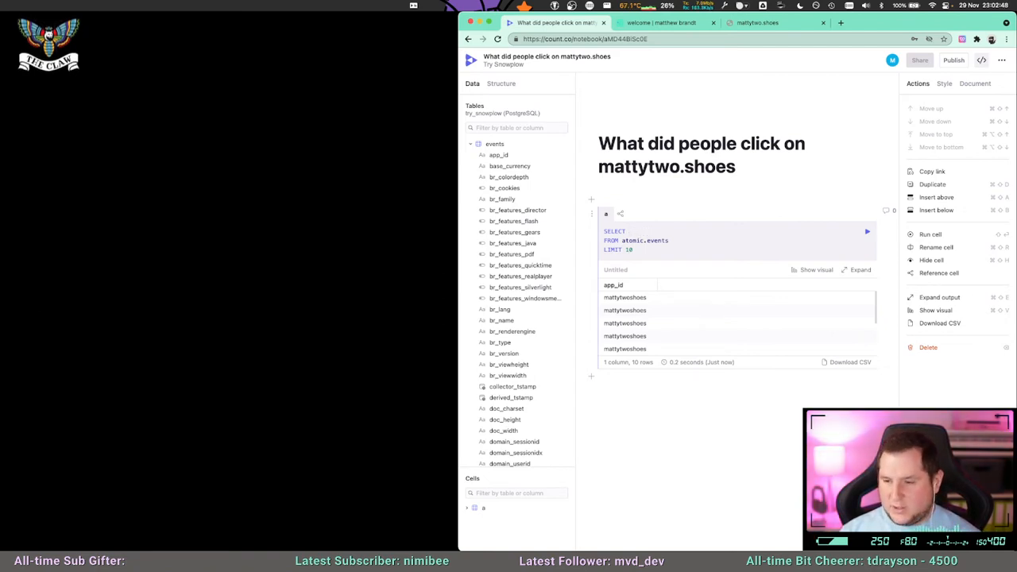
pyautogui.write('dervi')
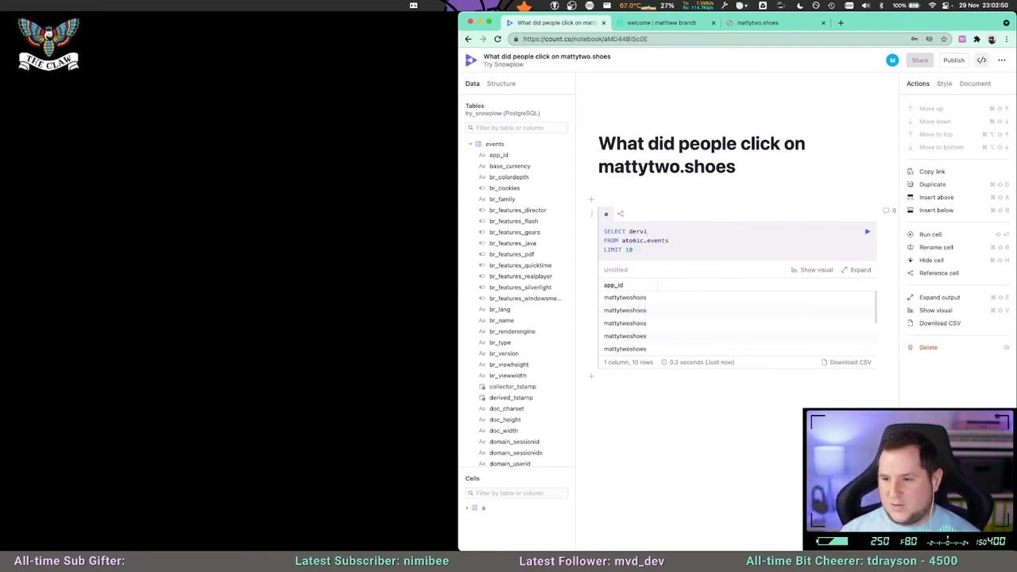
pyautogui.press('BackSpace')
pyautogui.press('BackSpace')
pyautogui.write('ov')
pyautogui.press('BackSpace')
pyautogui.press('BackSpace')
pyautogui.write('iv')
pyautogui.press('Down')
pyautogui.press('Return')
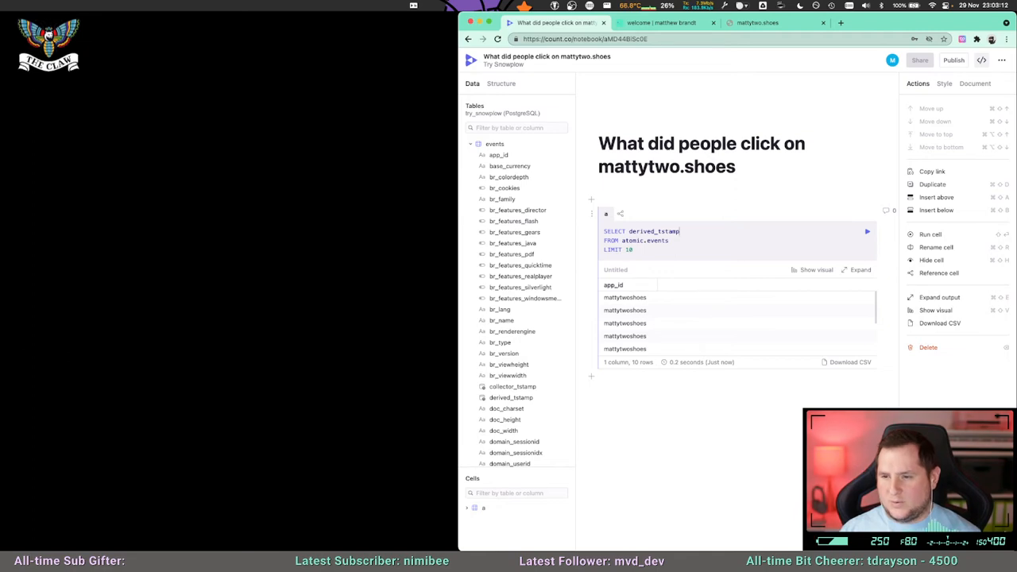
# Add the event_id column on a new line after derived_tstamp in cell a's SELECT list.
pyautogui.write(',')
pyautogui.press('Return')
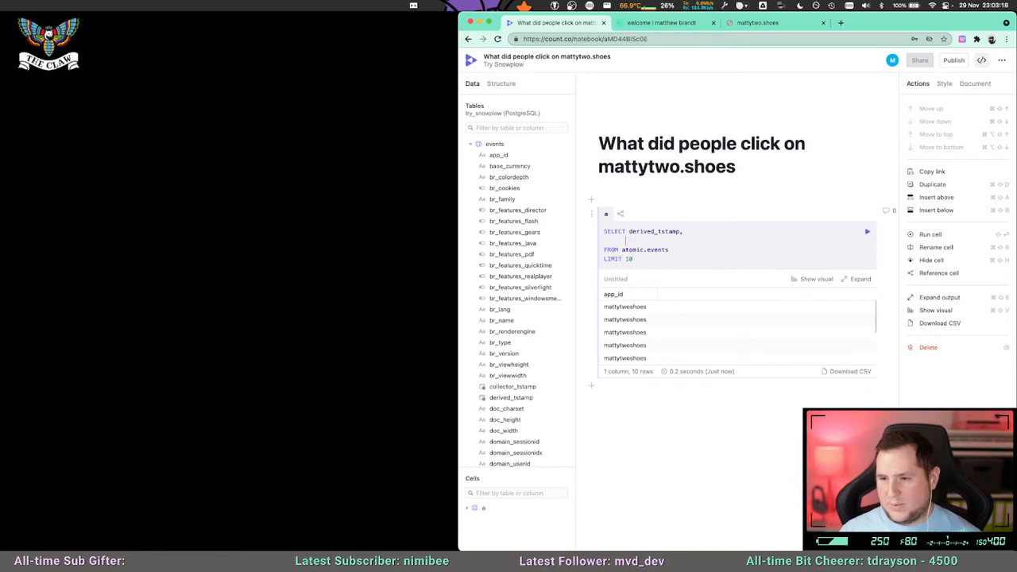
pyautogui.write('event_id,')
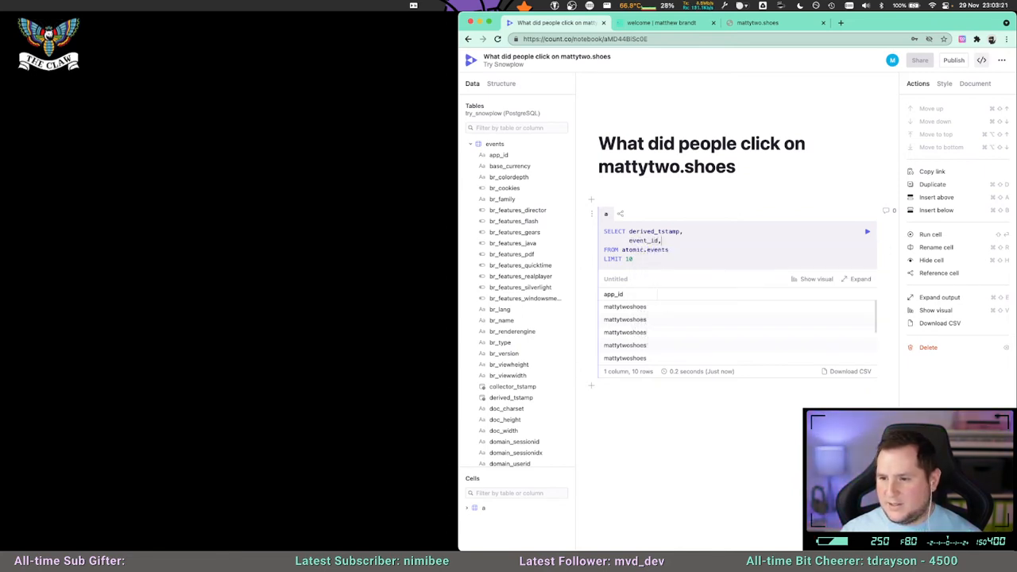
pyautogui.press('Return')
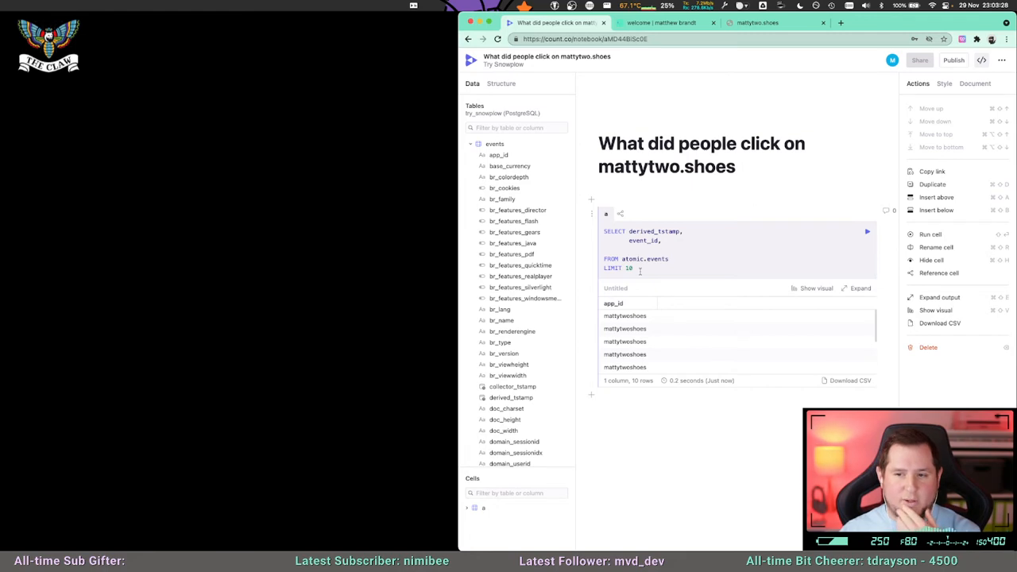
# Look through the events table's document, domain, device, event and geo columns for further fields to query.
pyautogui.scroll(-2, 540, 321)
pyautogui.scroll(-4, 532, 324)
pyautogui.scroll(-3, 513, 333)
pyautogui.scroll(-1, 514, 330)
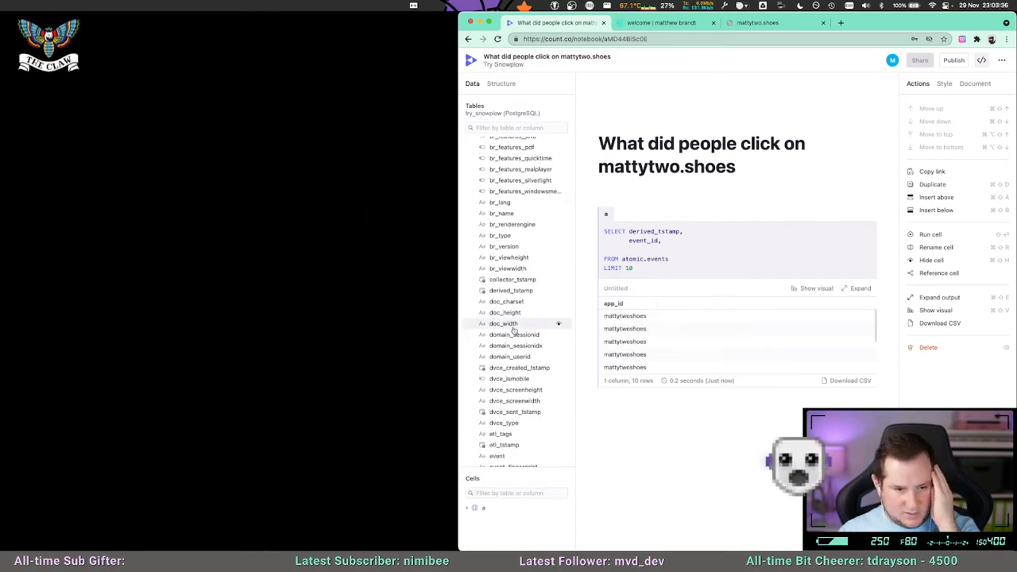
pyautogui.scroll(-5, 509, 330)
pyautogui.scroll(-2, 512, 320)
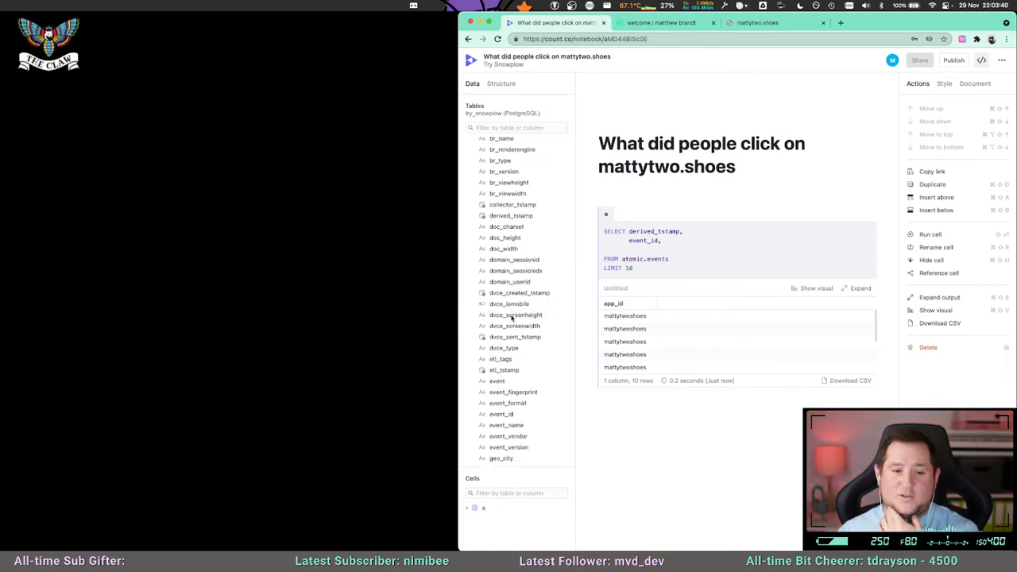
pyautogui.scroll(-1, 512, 319)
pyautogui.scroll(-1, 512, 318)
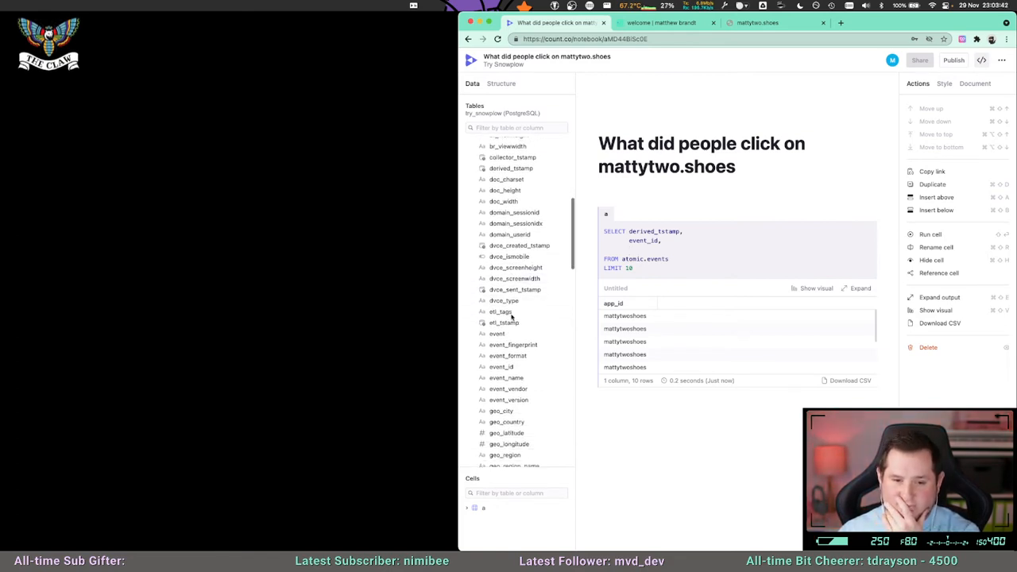
pyautogui.scroll(-1, 517, 314)
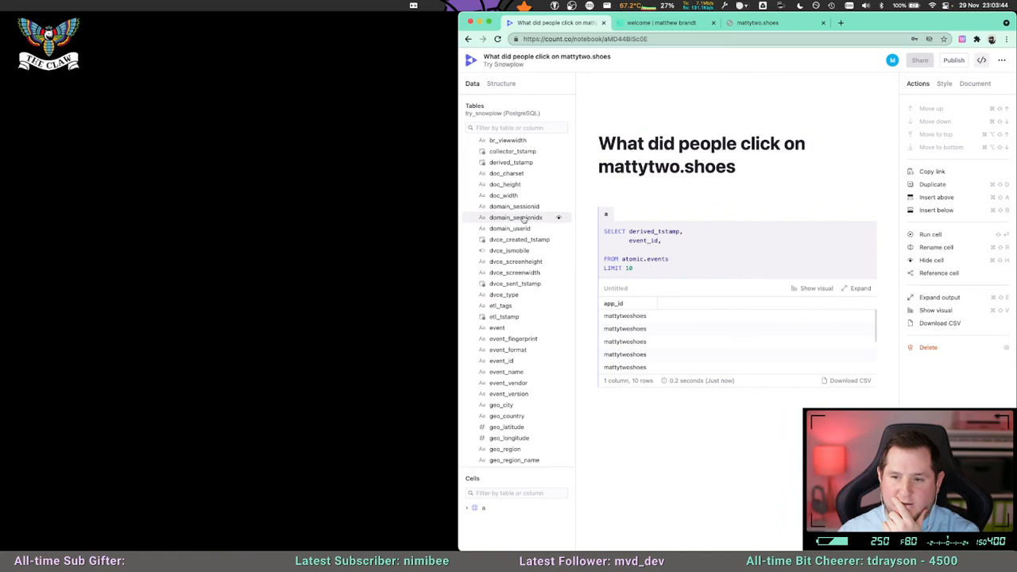
pyautogui.scroll(-2, 520, 310)
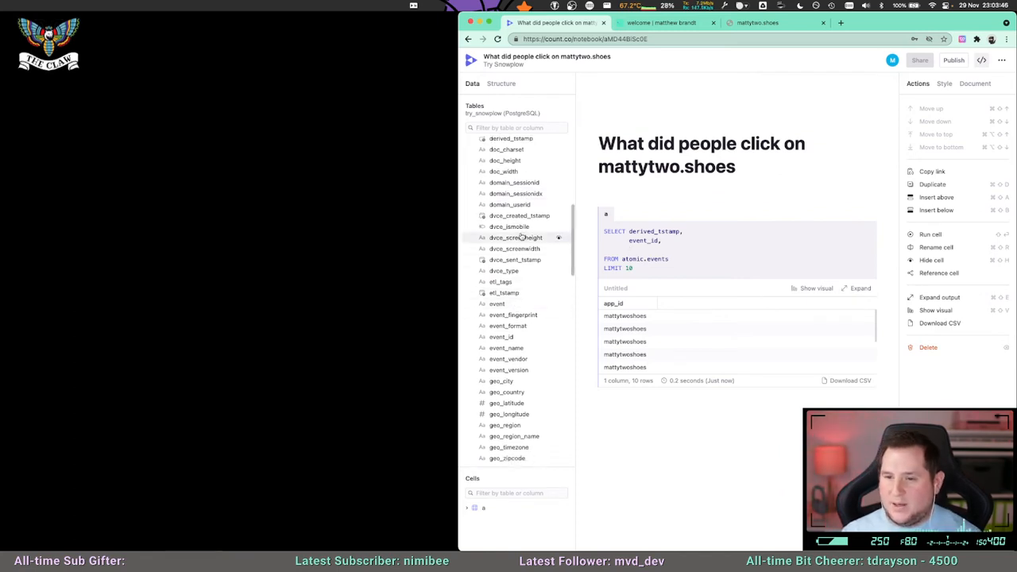
# Add the dvce_type column after event_id in cell a's query and run the query.
pyautogui.write('dvce_')
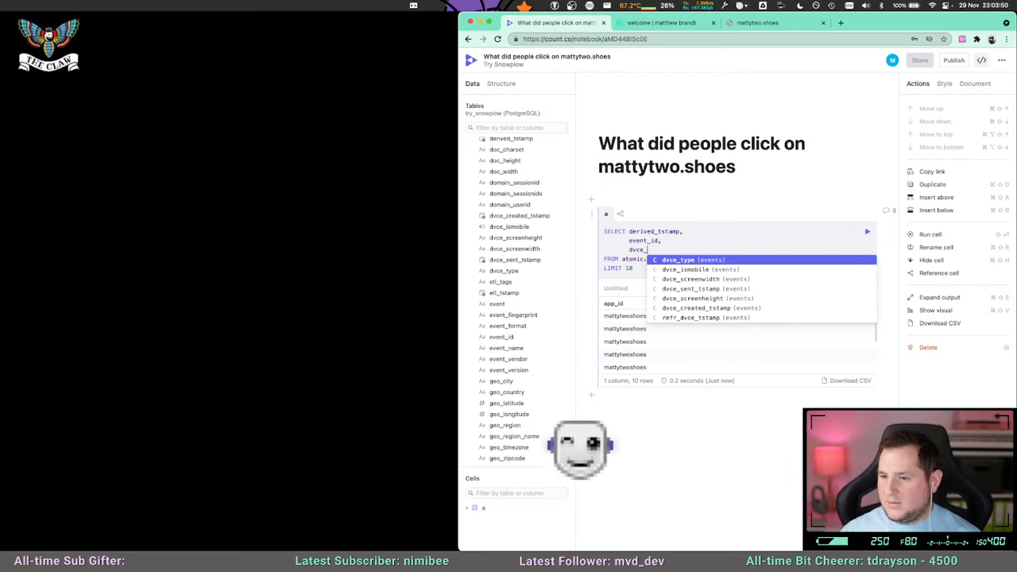
pyautogui.press('Return')
pyautogui.write(',')
pyautogui.press('BackSpace')
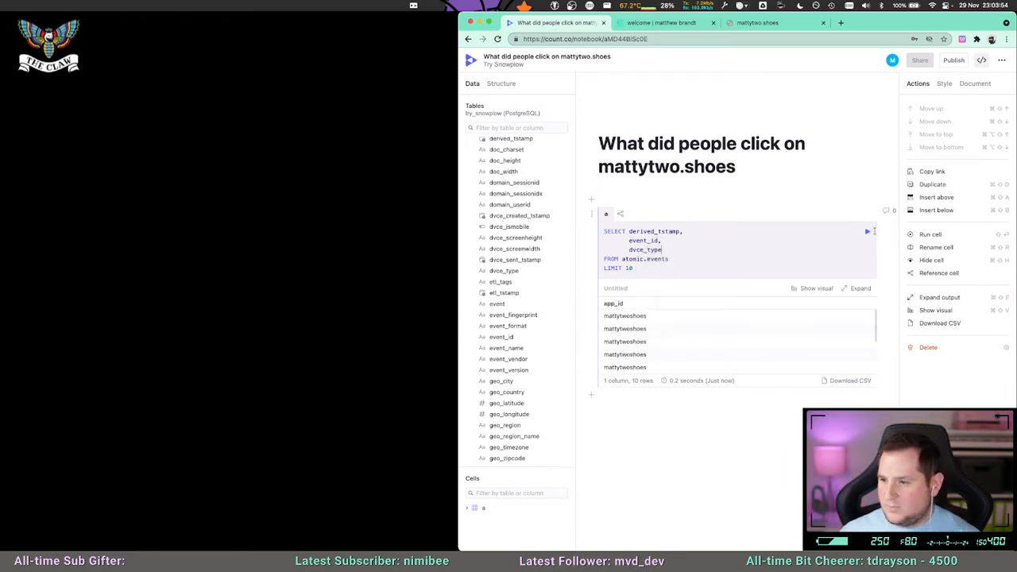
pyautogui.click(867, 231)
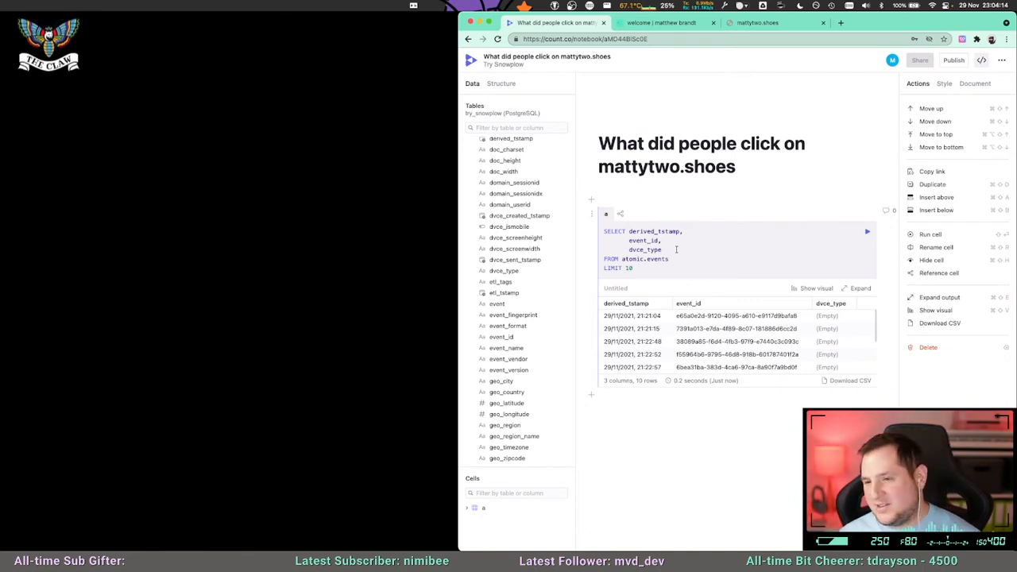
# Check the dvce_type values in cell a's results and delete dvce_type from the query.
pyautogui.click(676, 250)
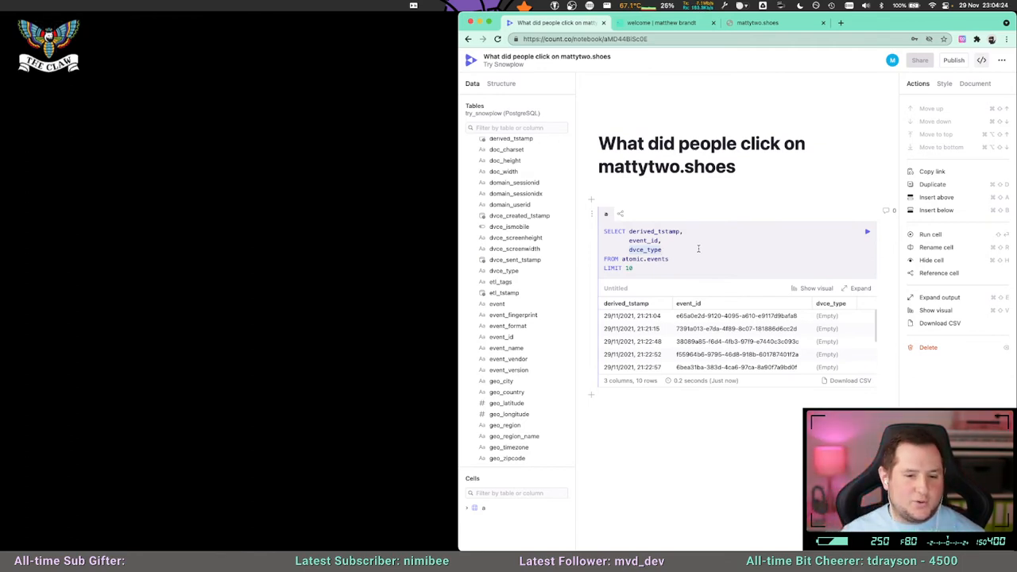
pyautogui.hscroll(1, 763, 322)
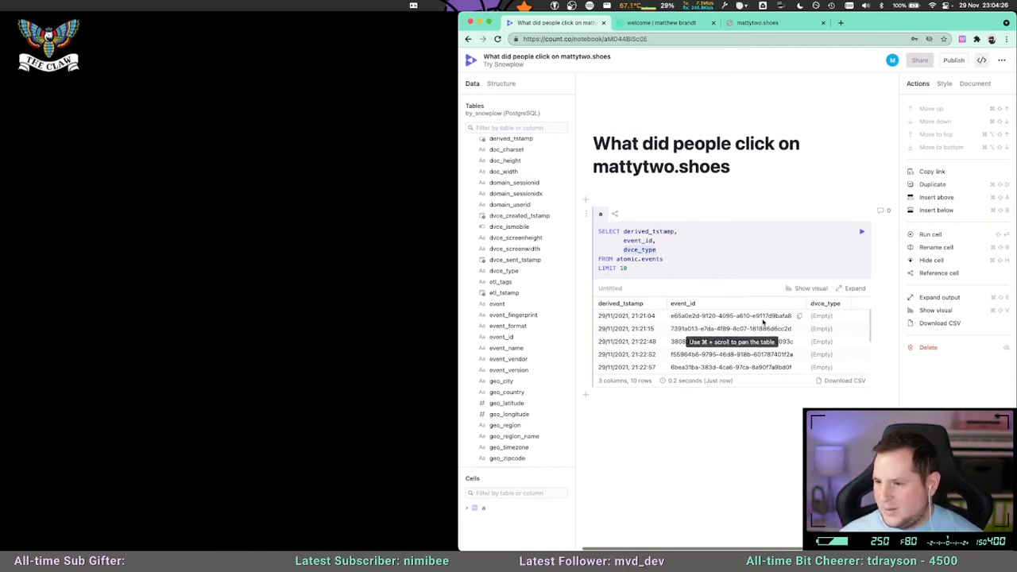
pyautogui.moveTo(870, 326)
pyautogui.mouseDown()
pyautogui.moveTo(868, 356)
pyautogui.moveTo(866, 329)
pyautogui.mouseUp()
pyautogui.moveTo(623, 246); pyautogui.dragTo(655, 250)
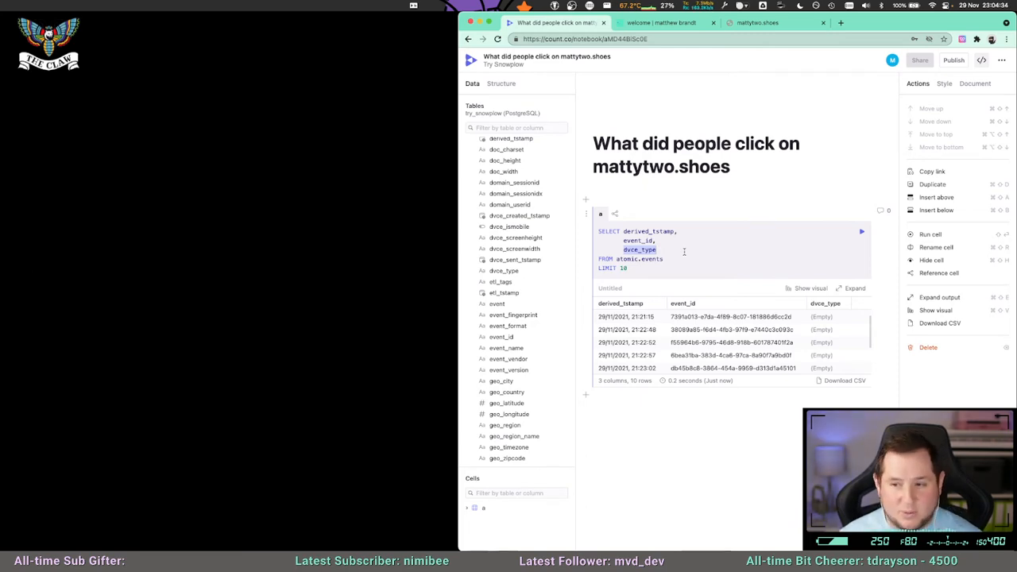
pyautogui.press('BackSpace')
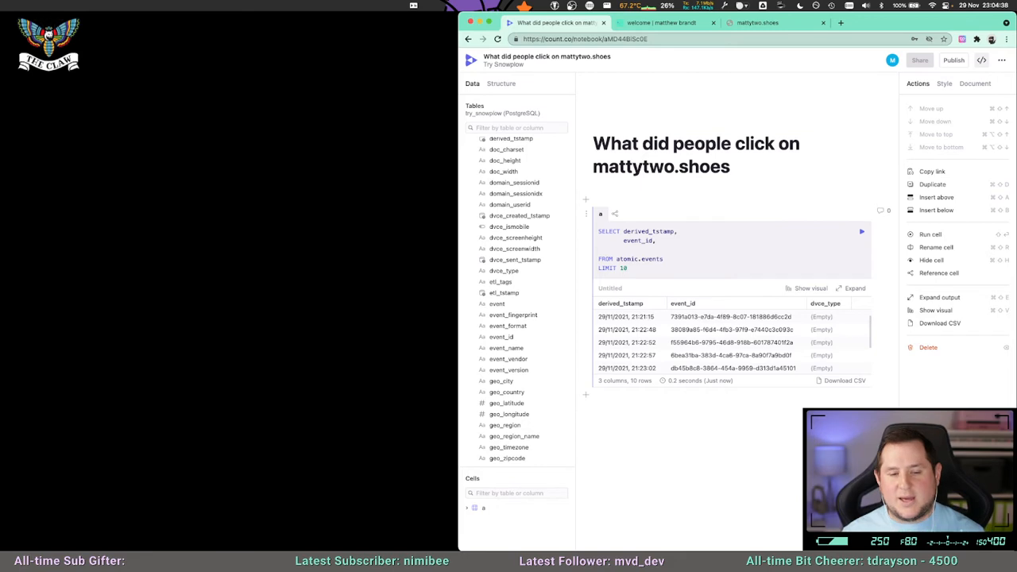
# Collapse the events table's column list to get back to the list of atomic tables.
pyautogui.press('super+Tab')
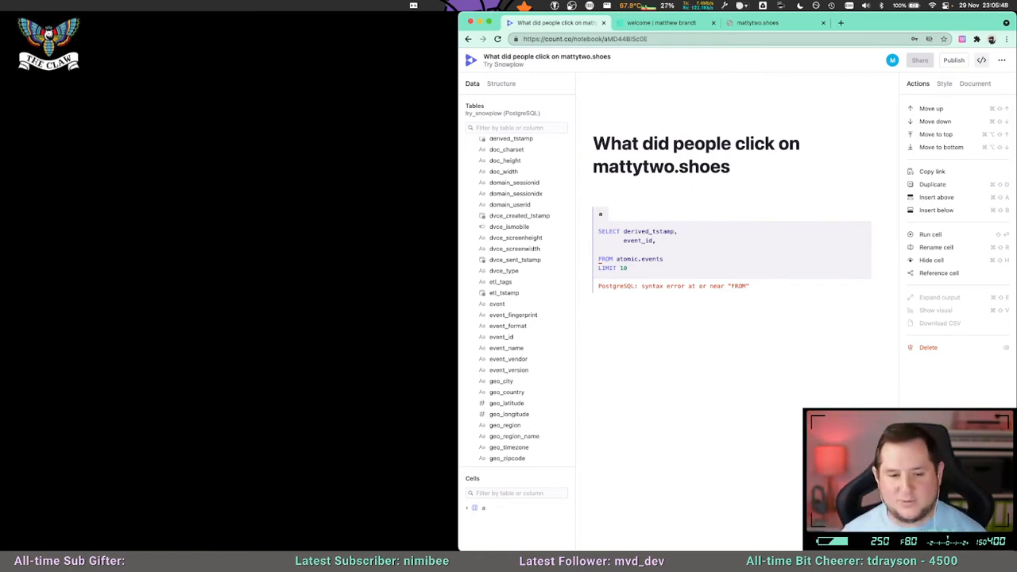
pyautogui.click(636, 250)
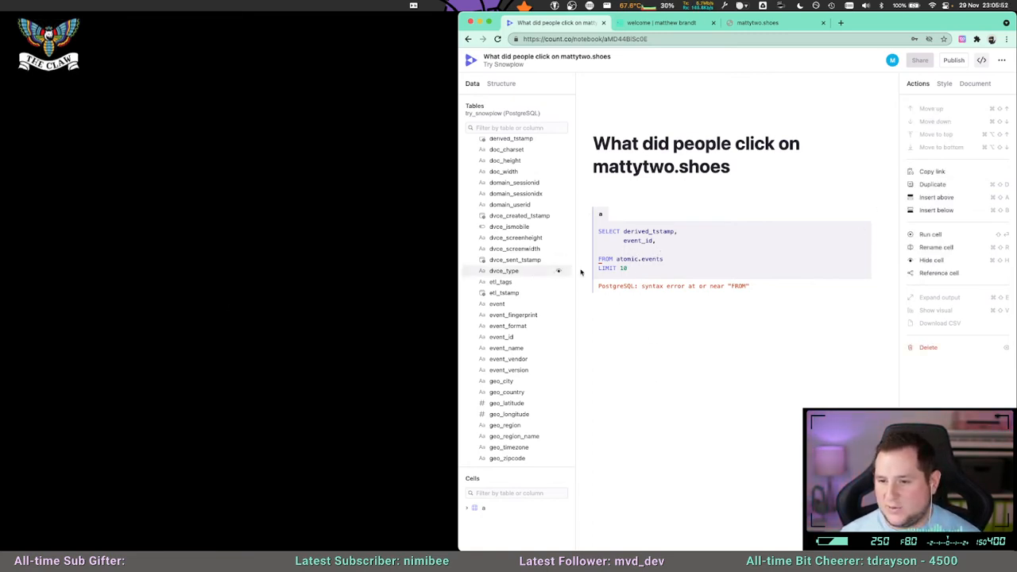
pyautogui.scroll(10, 512, 282)
pyautogui.click(497, 186)
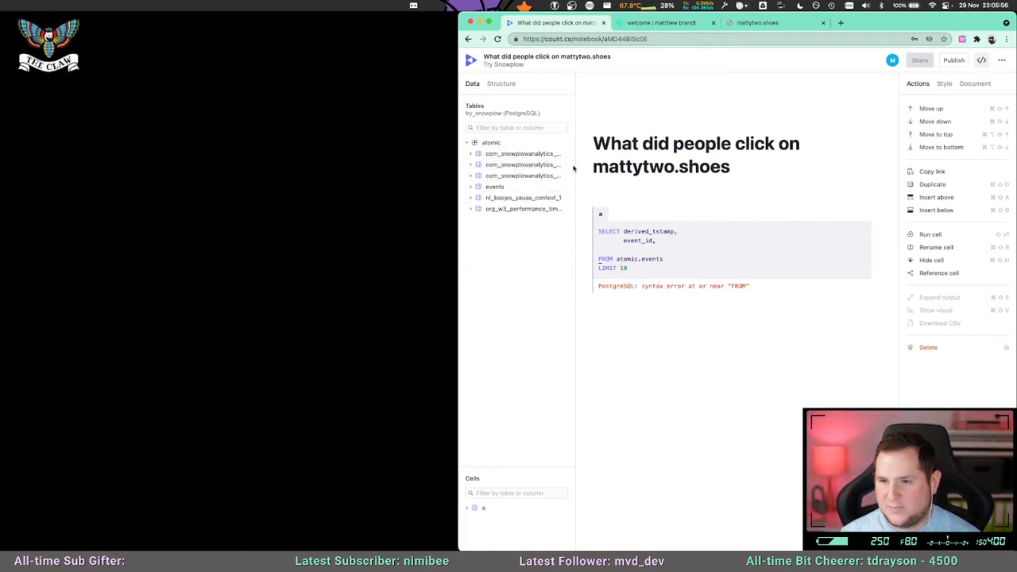
# Examine the columns of the Snowplow web_page_1 and ua_parser_context_1 tables, widening the Count window, and collapse both tables.
pyautogui.click(472, 176)
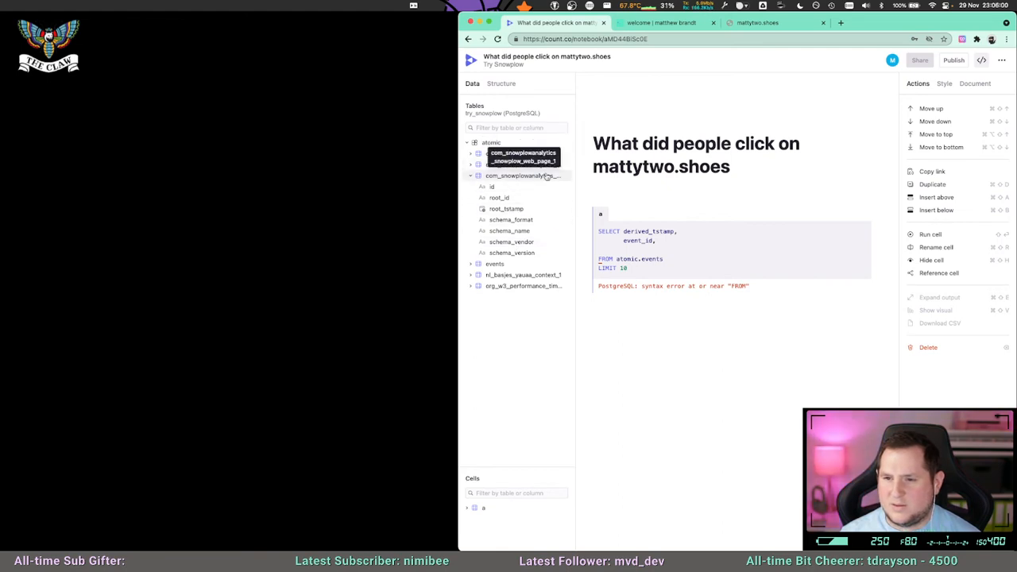
pyautogui.click(513, 166)
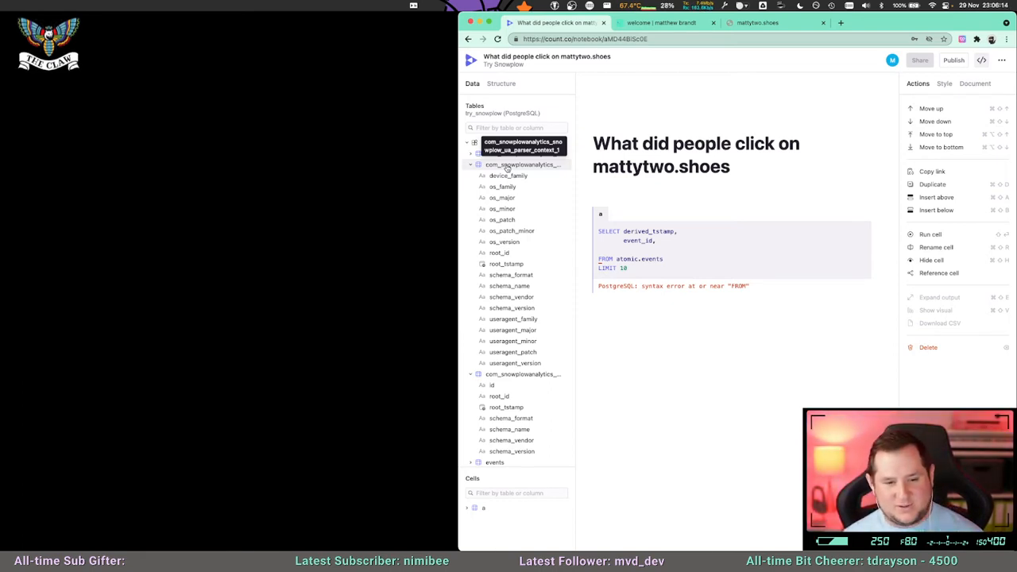
pyautogui.click(506, 167)
pyautogui.click(504, 167)
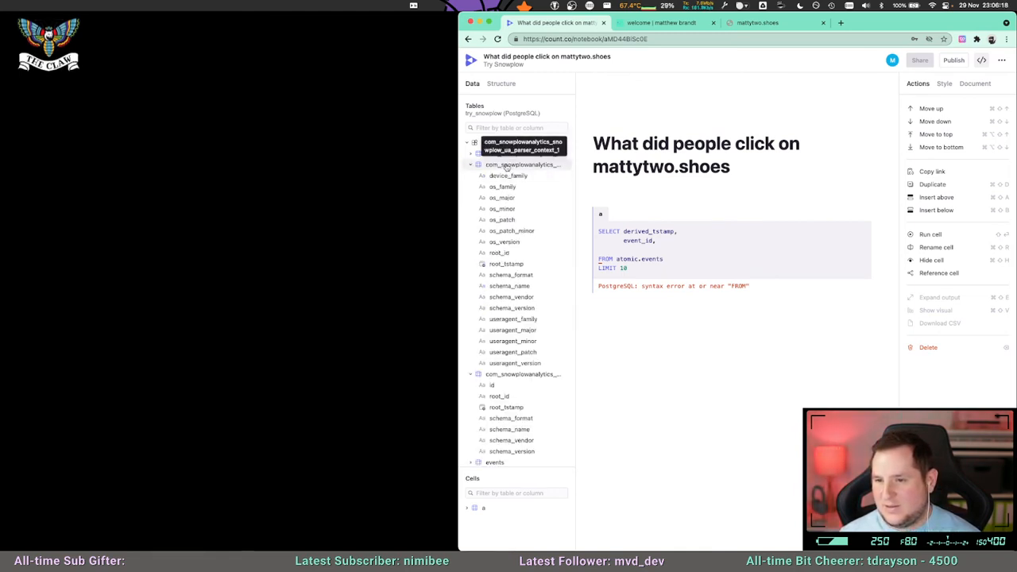
pyautogui.moveTo(458, 160); pyautogui.dragTo(345, 162)
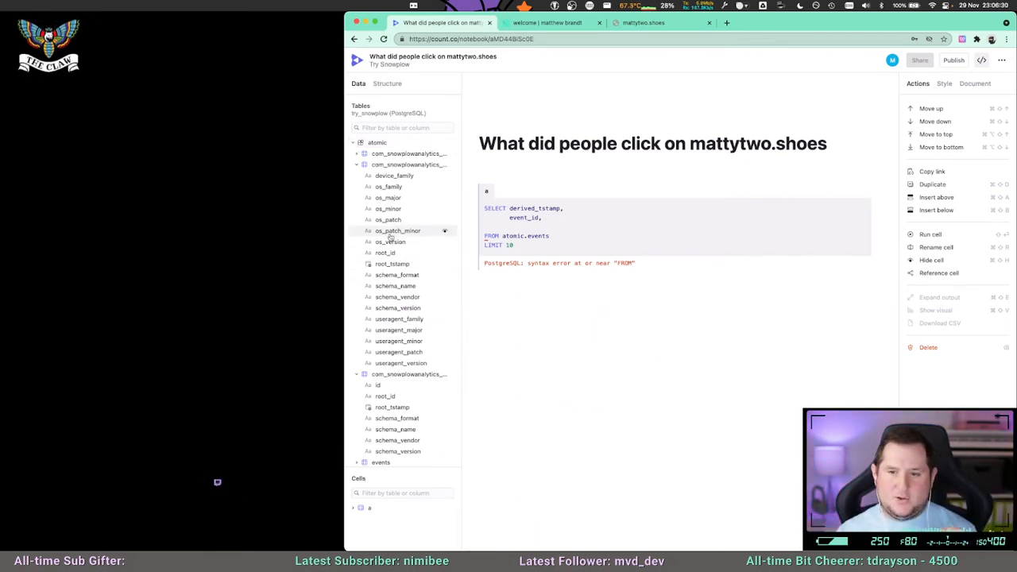
pyautogui.click(358, 166)
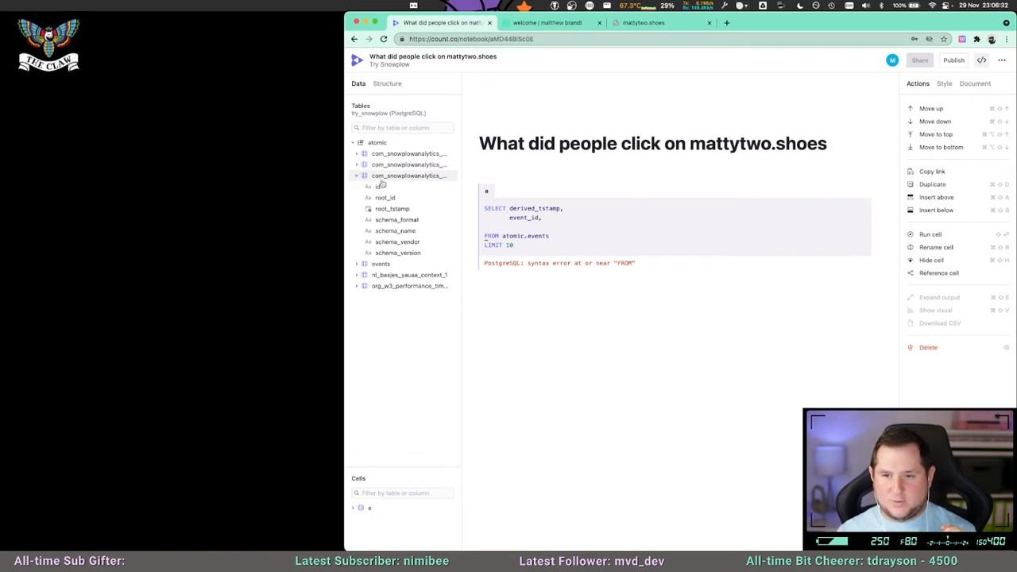
pyautogui.click(361, 177)
# Expand the events table, look through its columns and collapse it again.
pyautogui.click(362, 186)
pyautogui.scroll(-2, 410, 290)
pyautogui.scroll(-6, 410, 290)
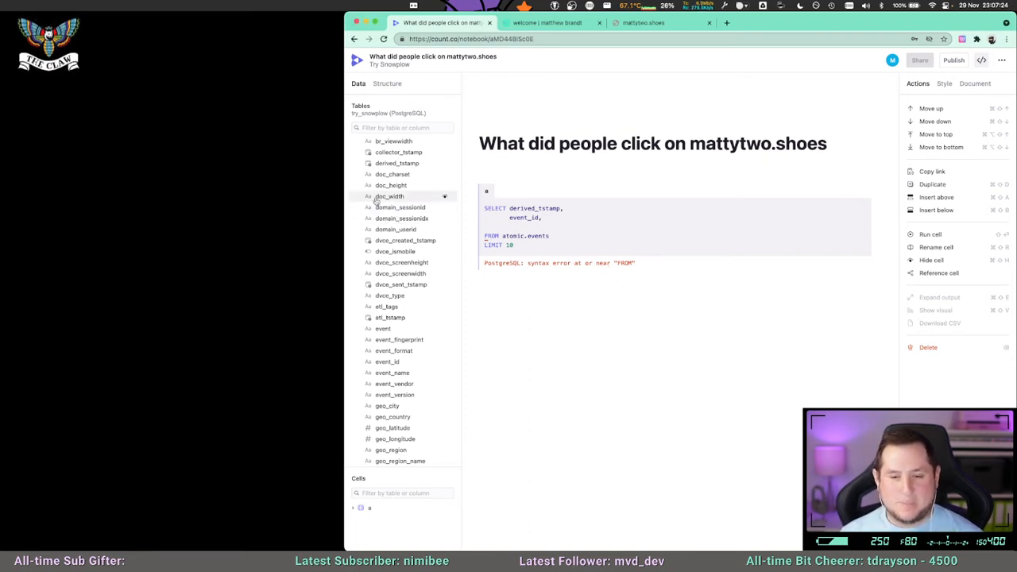
pyautogui.scroll(2, 405, 230)
pyautogui.scroll(10, 410, 239)
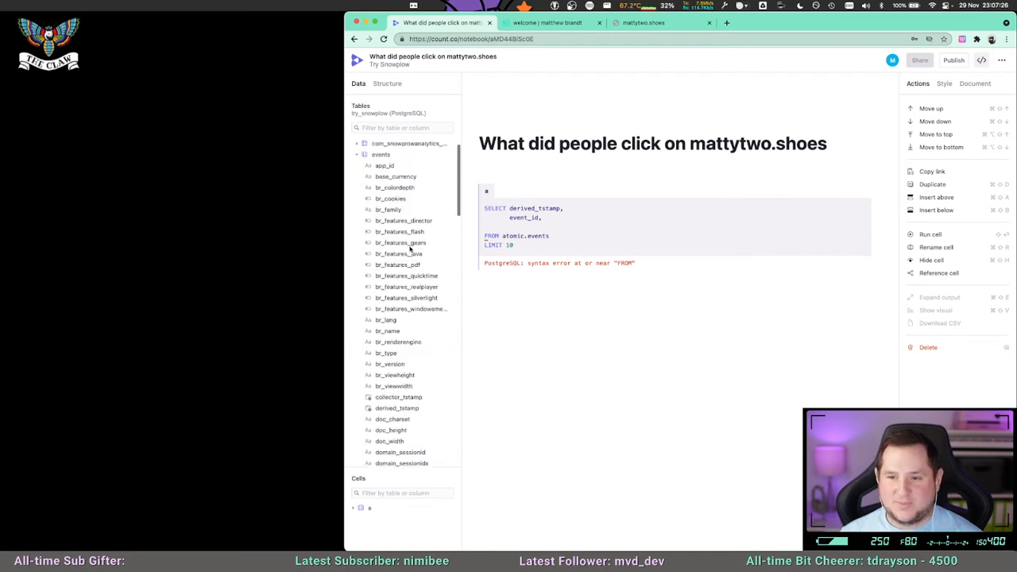
pyautogui.click(357, 187)
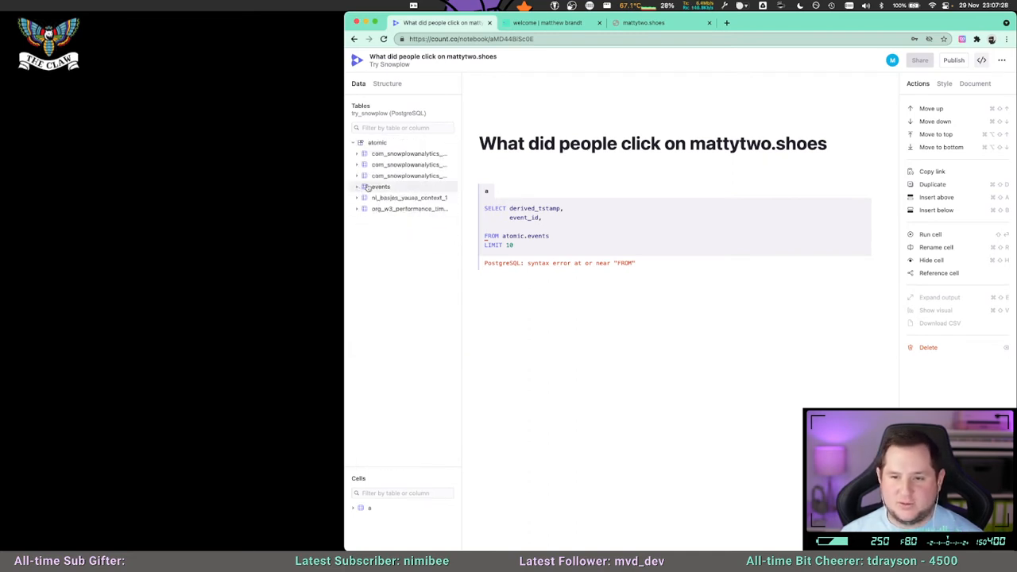
# Examine the element and target_url columns of the first com_snowplowanalytics table, collapse it and reopen the events table's columns.
pyautogui.click(357, 154)
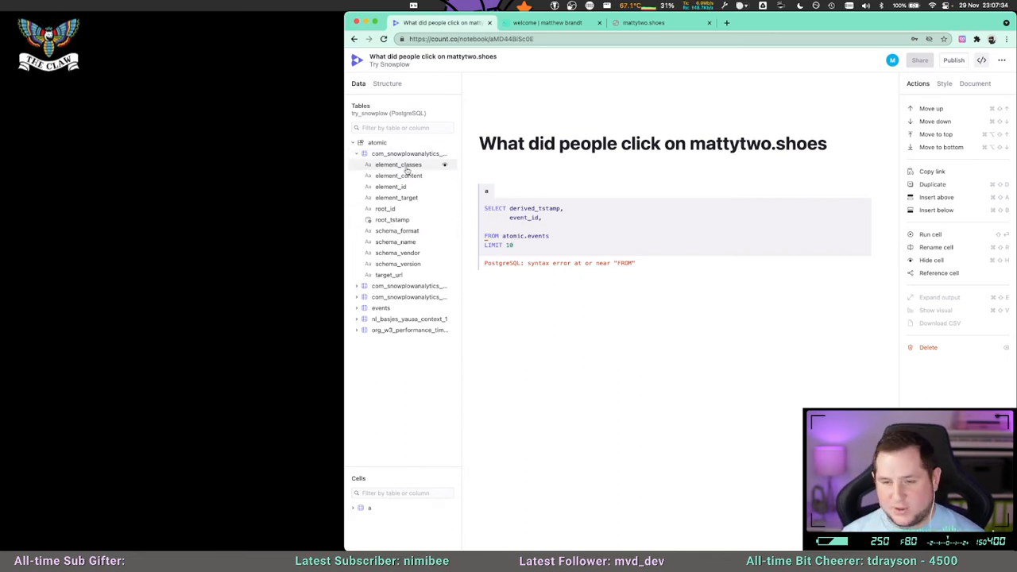
pyautogui.click(517, 226)
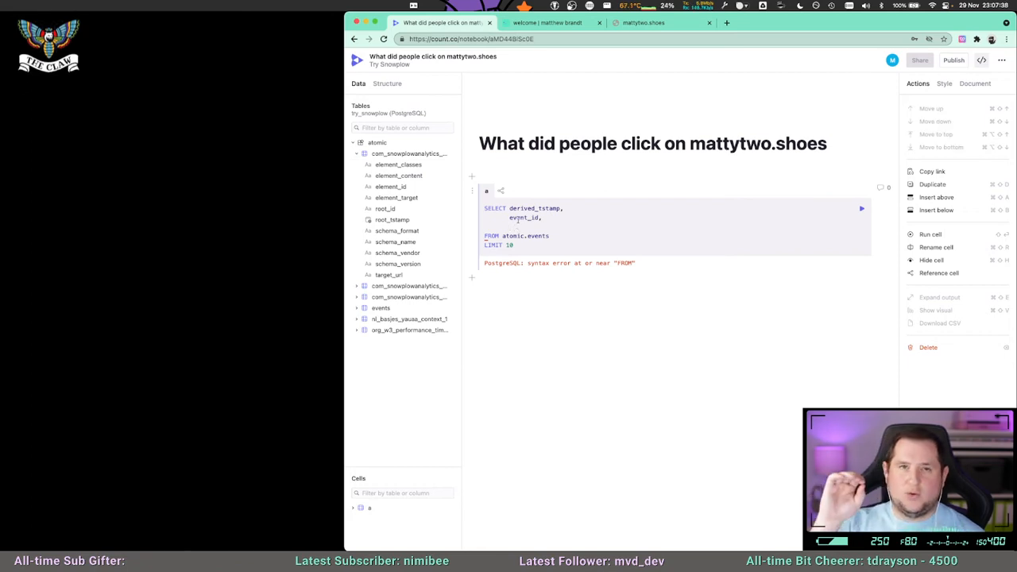
pyautogui.click(548, 217)
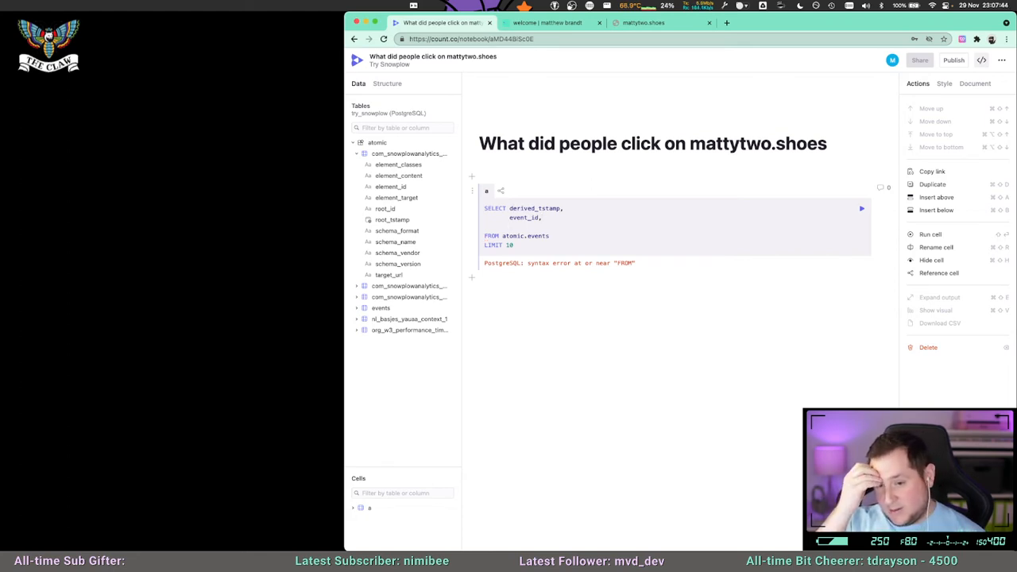
pyautogui.click(356, 154)
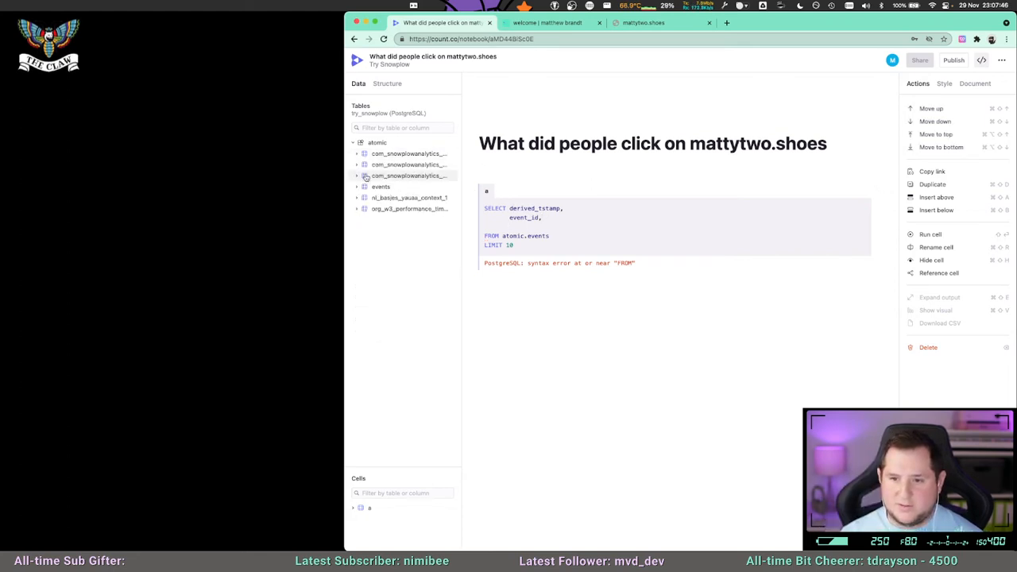
pyautogui.click(359, 186)
pyautogui.scroll(-5, 415, 274)
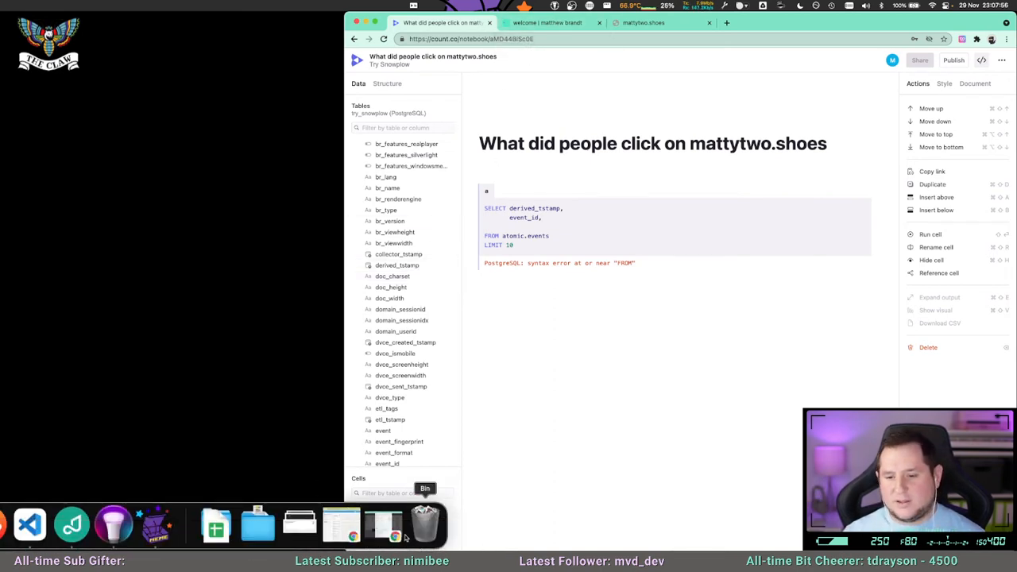
pyautogui.rightClick(426, 524)
pyautogui.click(433, 485)
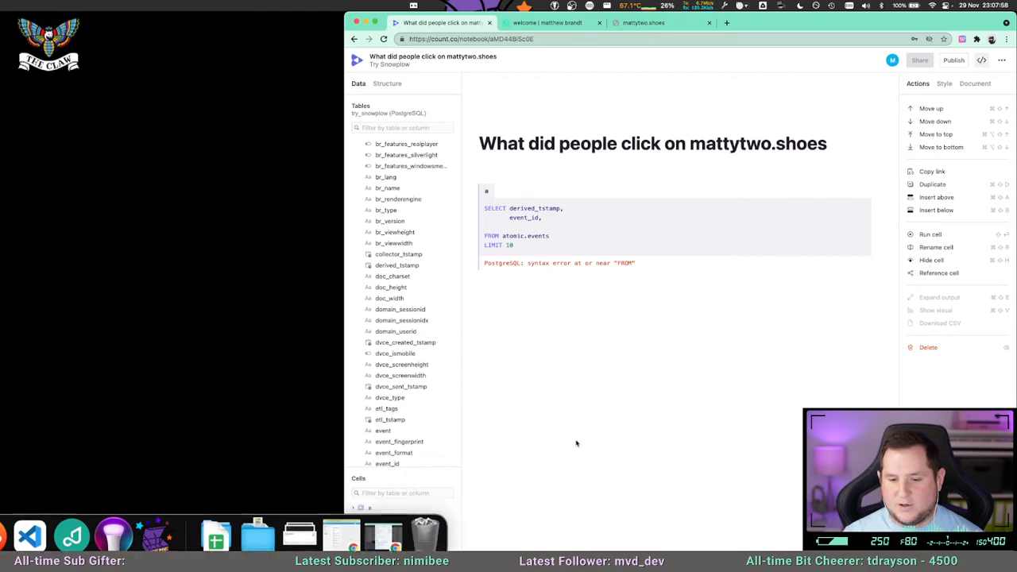
# Switch to Visual Studio Code, open index.html with a taller editor area, examine the Snowplow tracker's contexts settings and return to the Count notebook.
pyautogui.moveTo(216, 533)
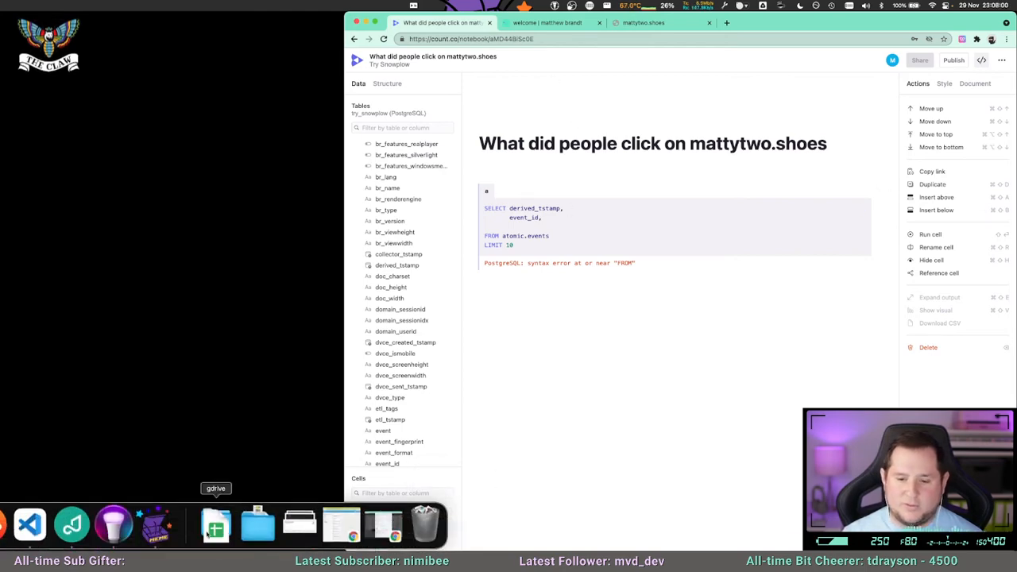
pyautogui.click(29, 524)
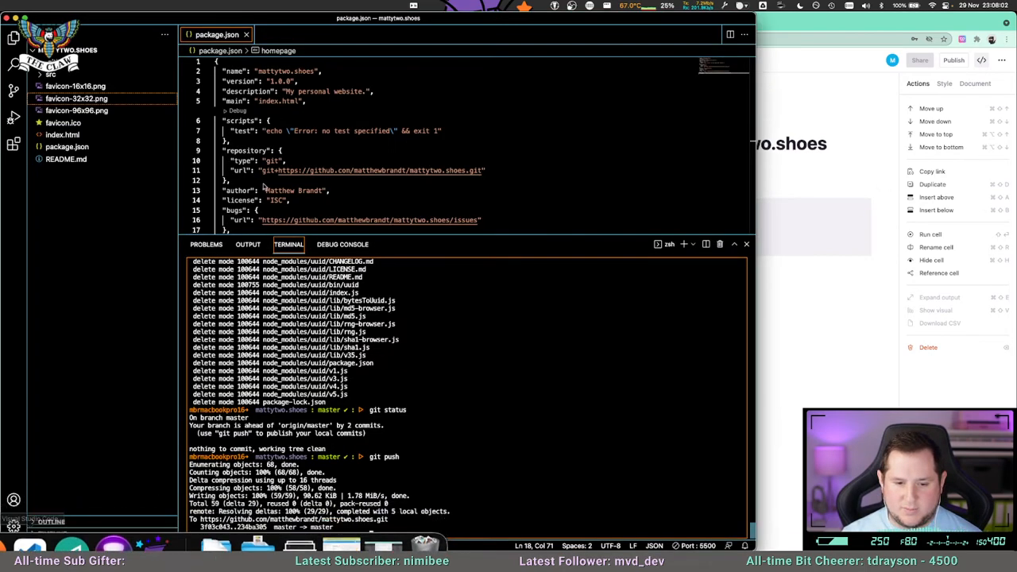
pyautogui.moveTo(441, 234); pyautogui.dragTo(441, 365)
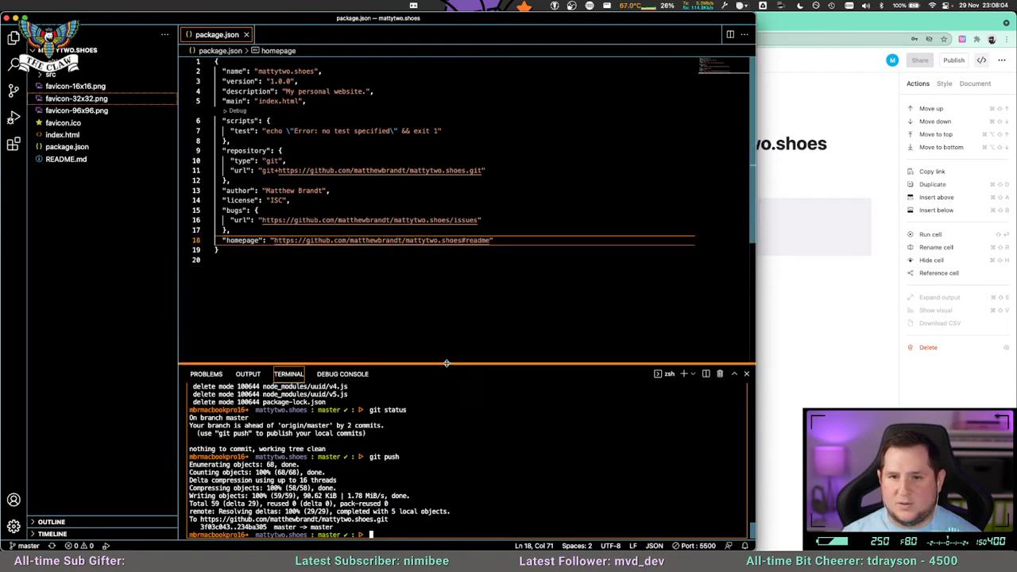
pyautogui.click(246, 34)
pyautogui.click(62, 134)
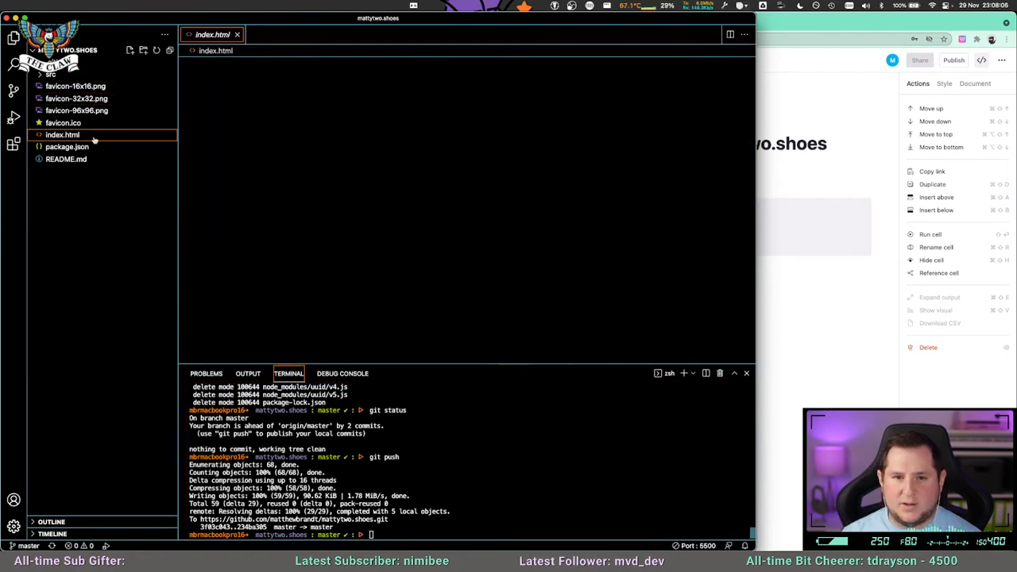
pyautogui.scroll(-5, 338, 242)
pyautogui.moveTo(354, 255); pyautogui.dragTo(260, 246)
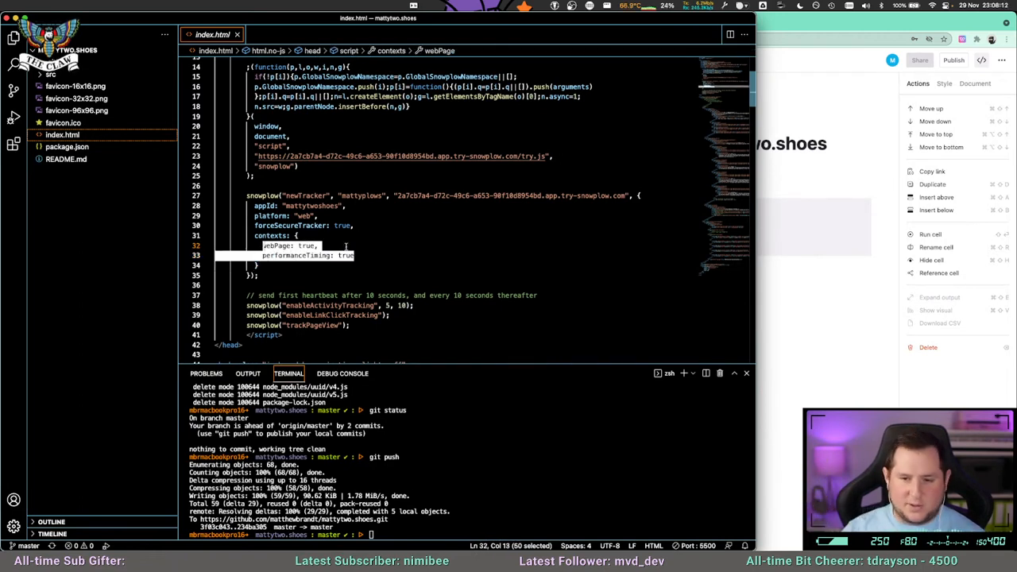
pyautogui.click(346, 246)
pyautogui.click(757, 30)
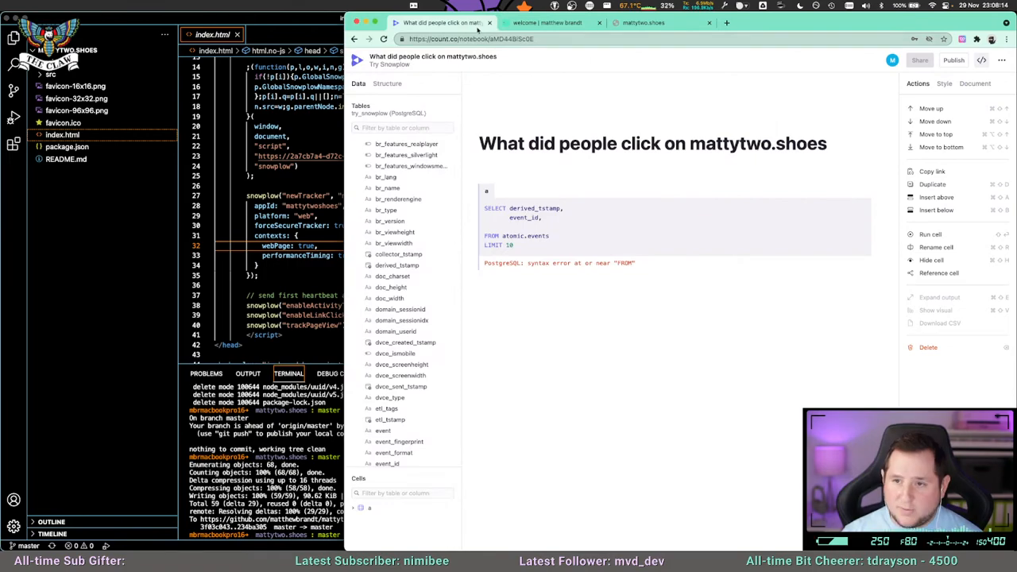
# Open the Try Snowplow console in a new browser tab and read the enrichments list, especially the YAUAA description.
pyautogui.hotkey('ctrl', 'Up')
pyautogui.hotkey('ctrl', 'Up')
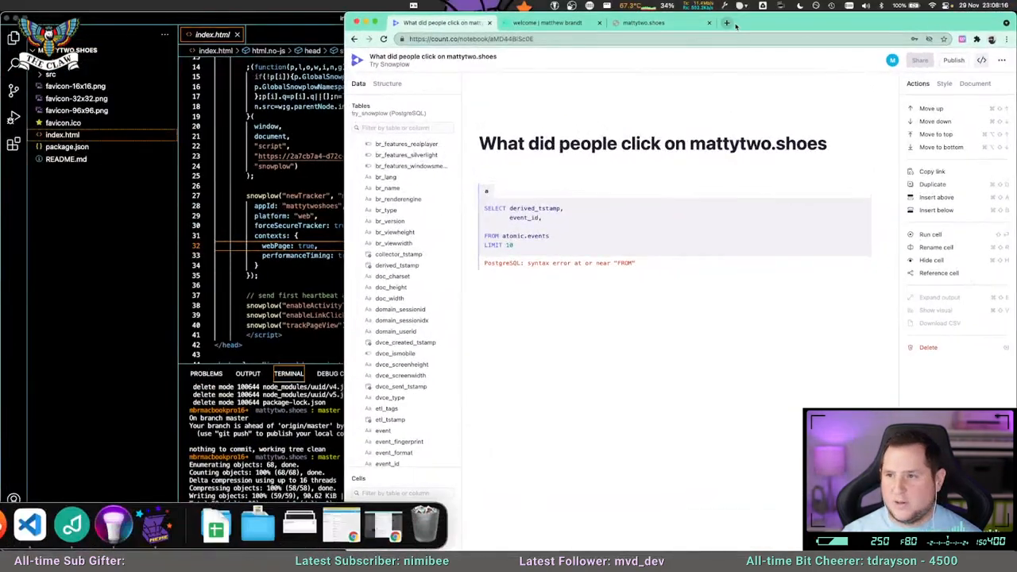
pyautogui.click(729, 23)
pyautogui.write('try')
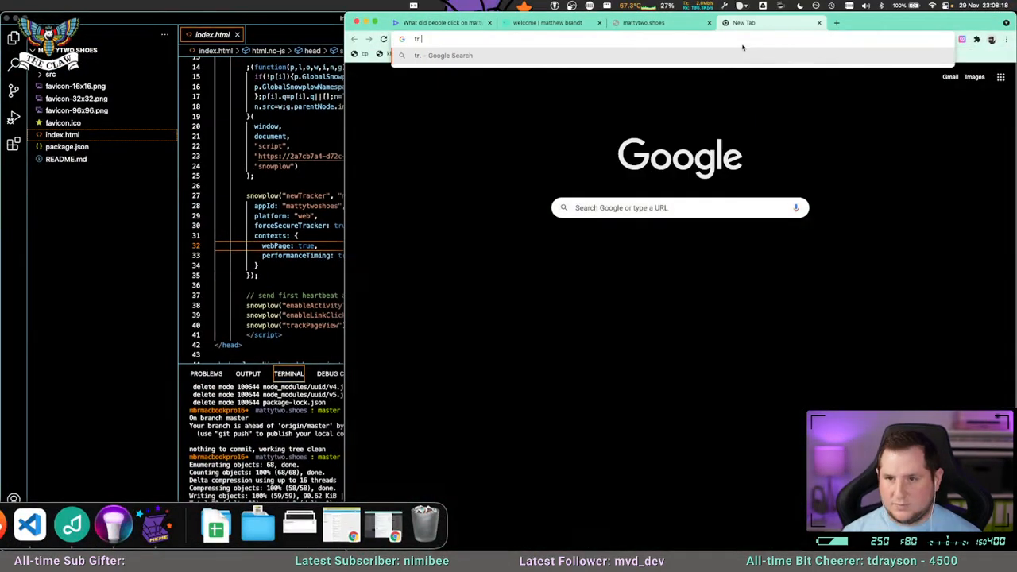
pyautogui.press('Return')
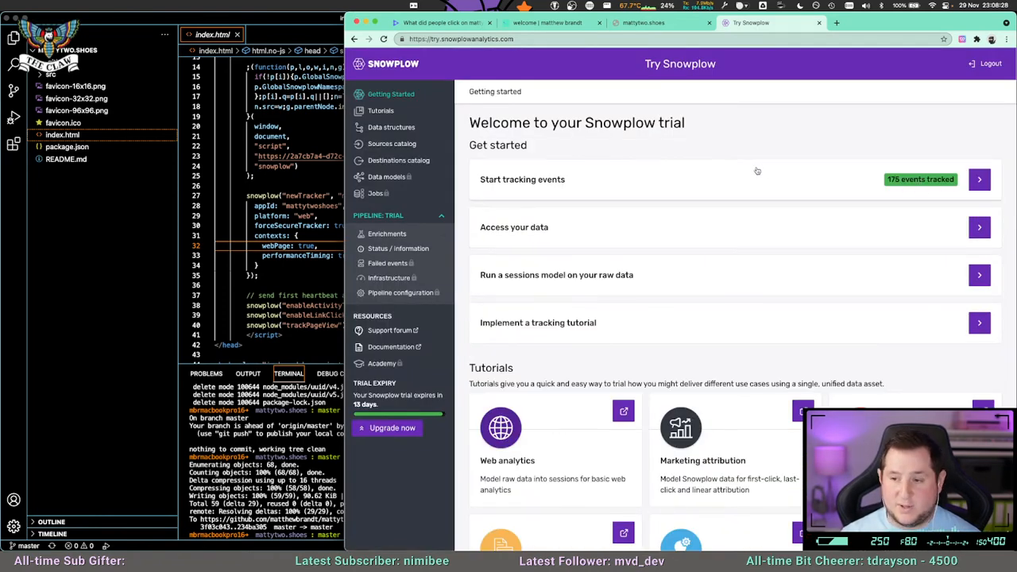
pyautogui.click(387, 233)
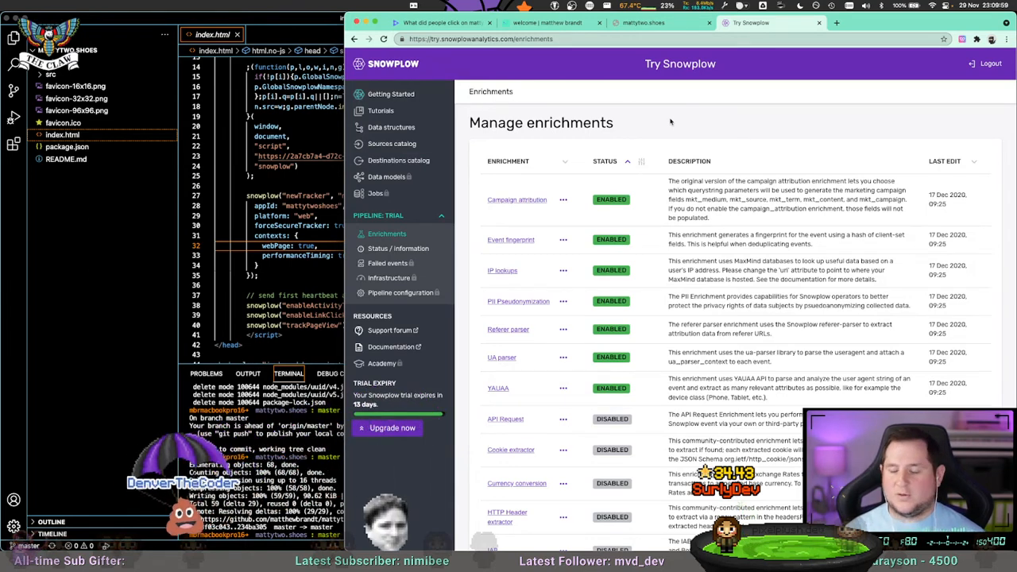
pyautogui.scroll(-1, 570, 181)
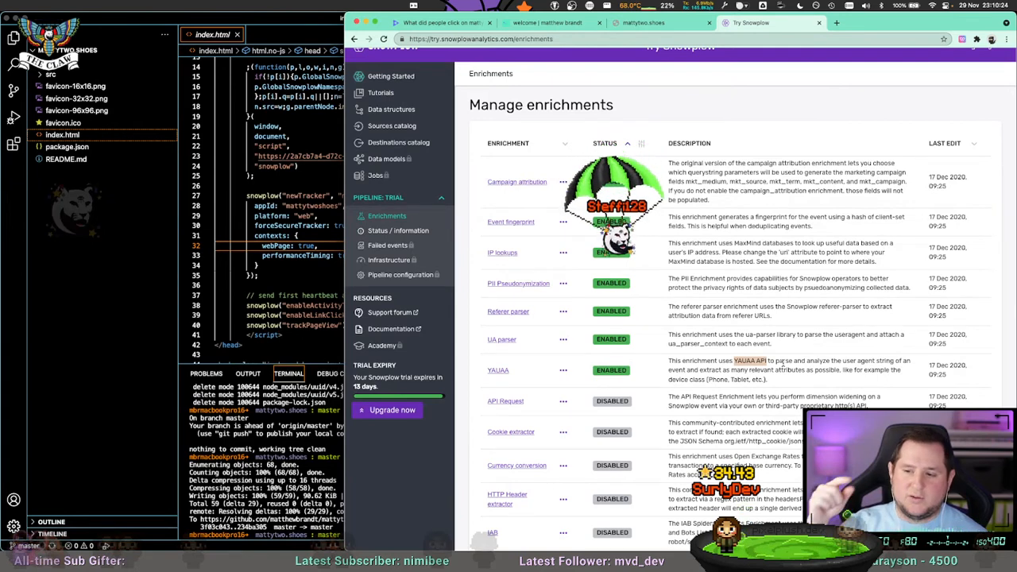
pyautogui.moveTo(698, 378); pyautogui.dragTo(741, 380)
pyautogui.click(759, 377)
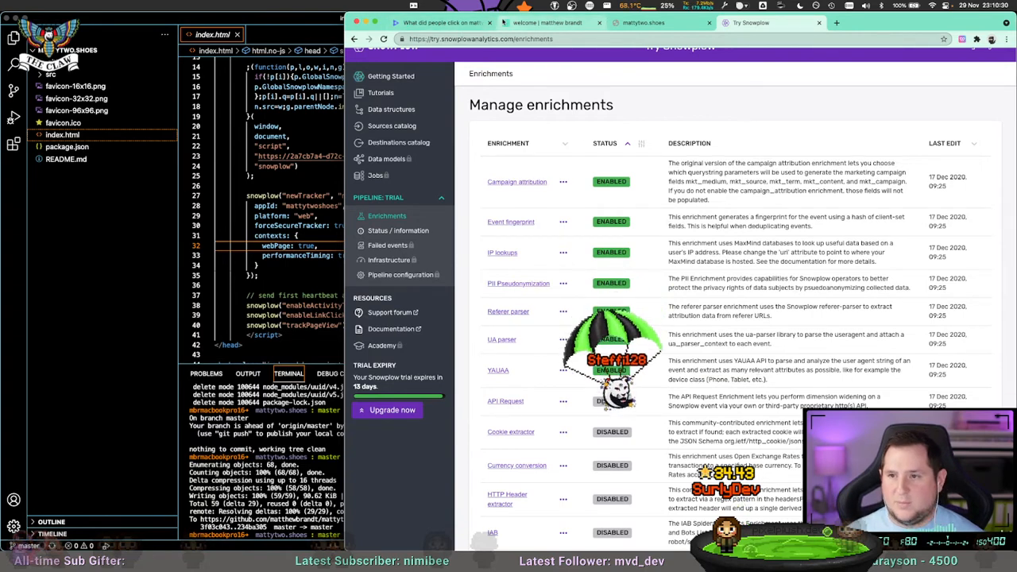
# Return to the Count notebook, collapse the events table, and check the root_id column of the first com_snowplowanalytics table before collapsing it.
pyautogui.click(433, 24)
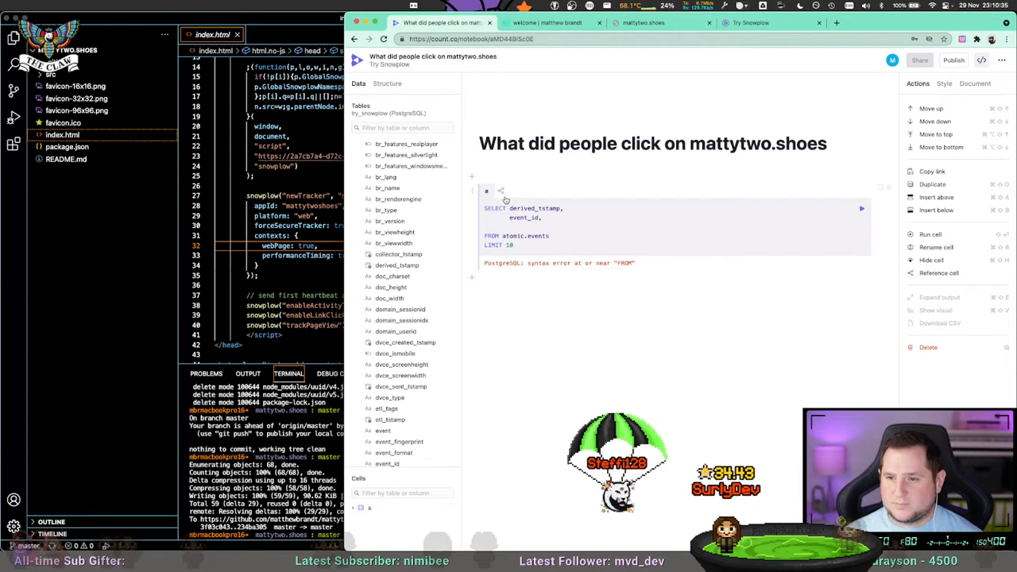
pyautogui.scroll(5, 386, 258)
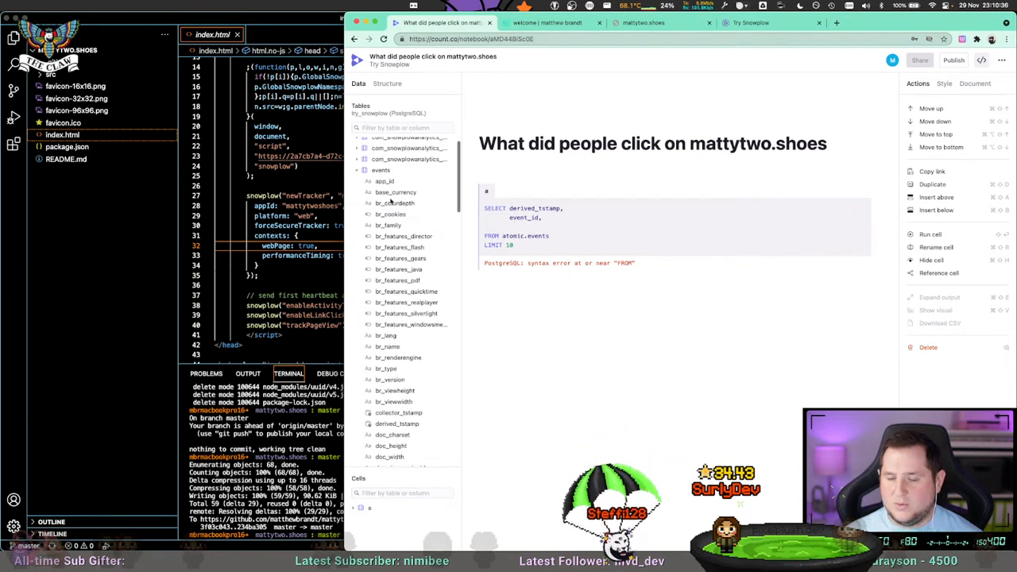
pyautogui.click(362, 188)
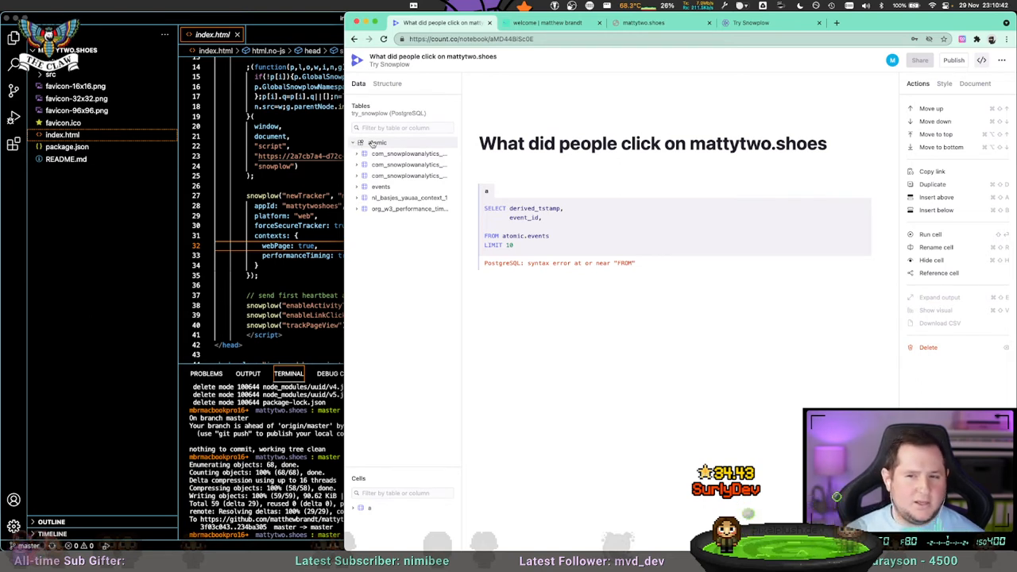
pyautogui.click(362, 154)
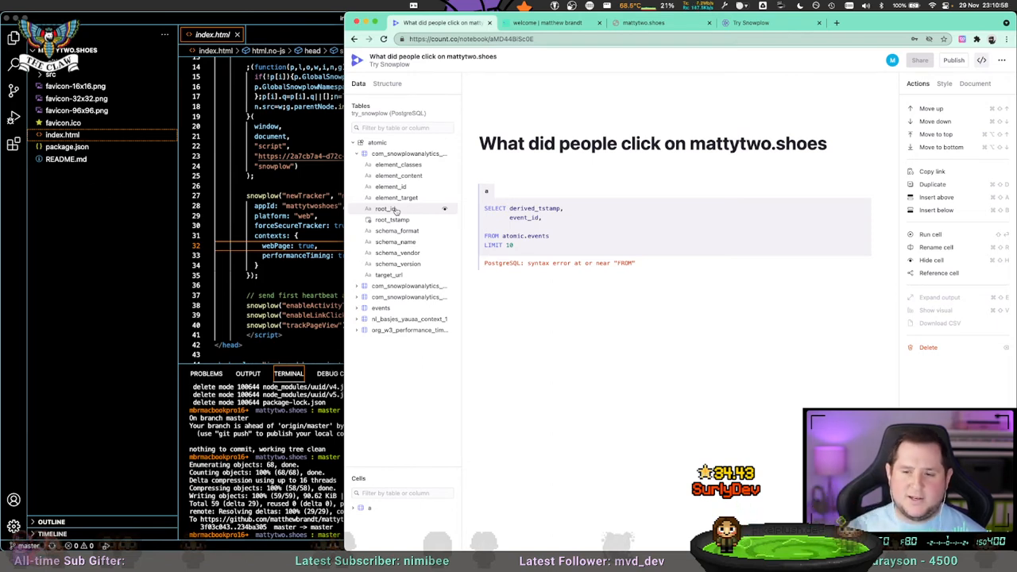
pyautogui.click(389, 155)
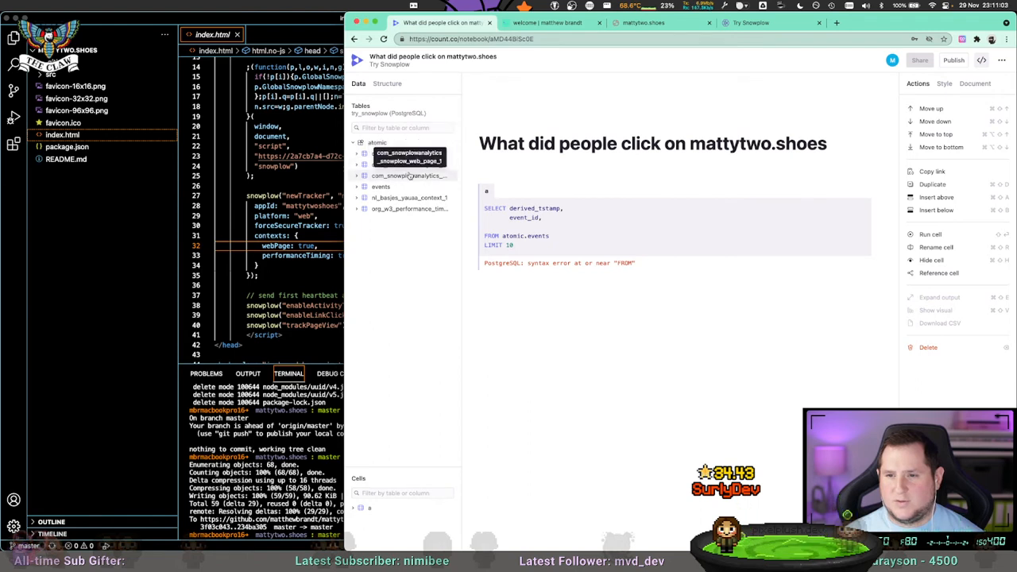
# Expand the nl_basjes_yauaa_context_1 table, preview its root_id column and copy the most frequent value.
pyautogui.click(408, 198)
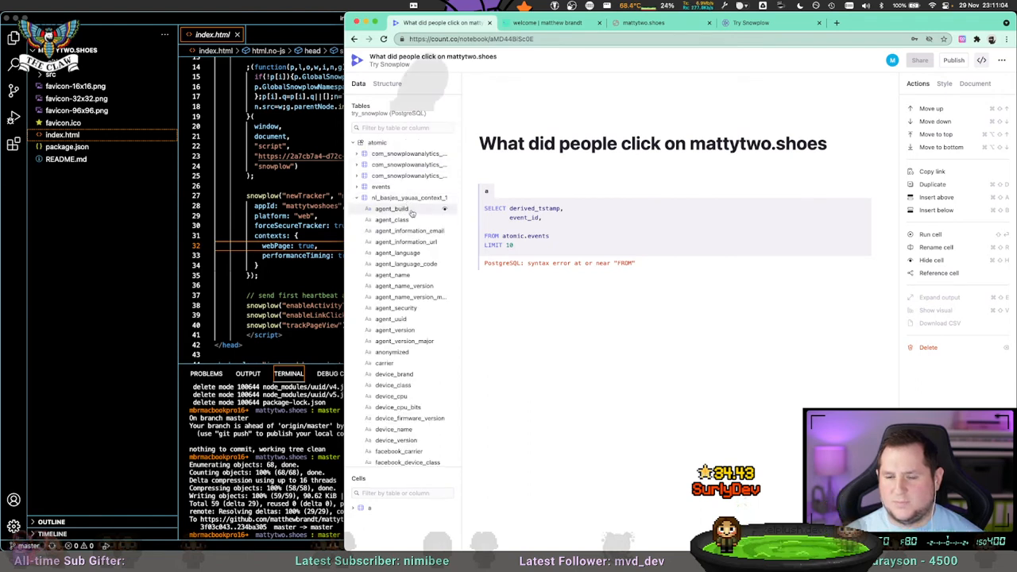
pyautogui.scroll(-2, 404, 353)
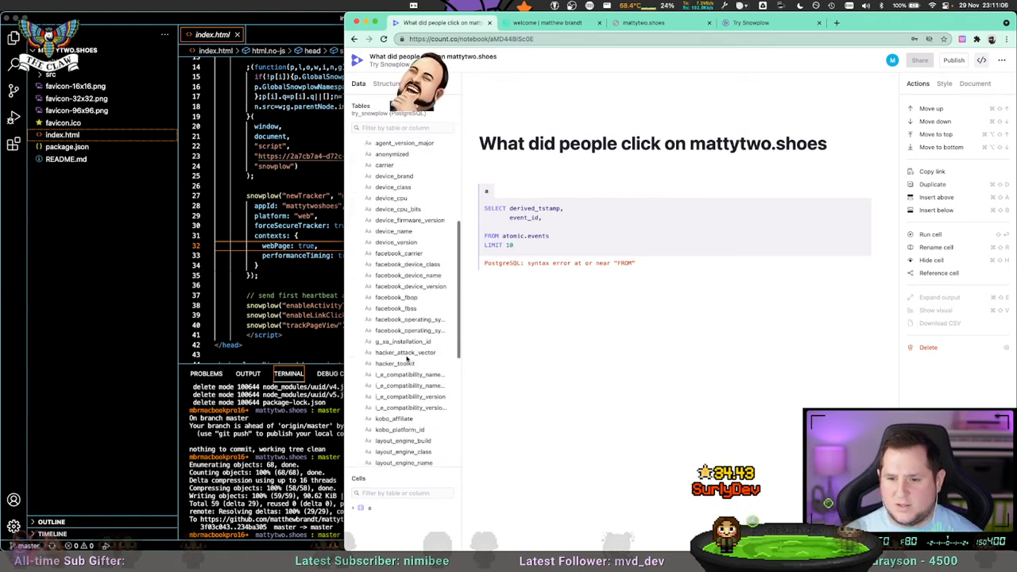
pyautogui.scroll(-3, 409, 397)
pyautogui.scroll(-5, 407, 413)
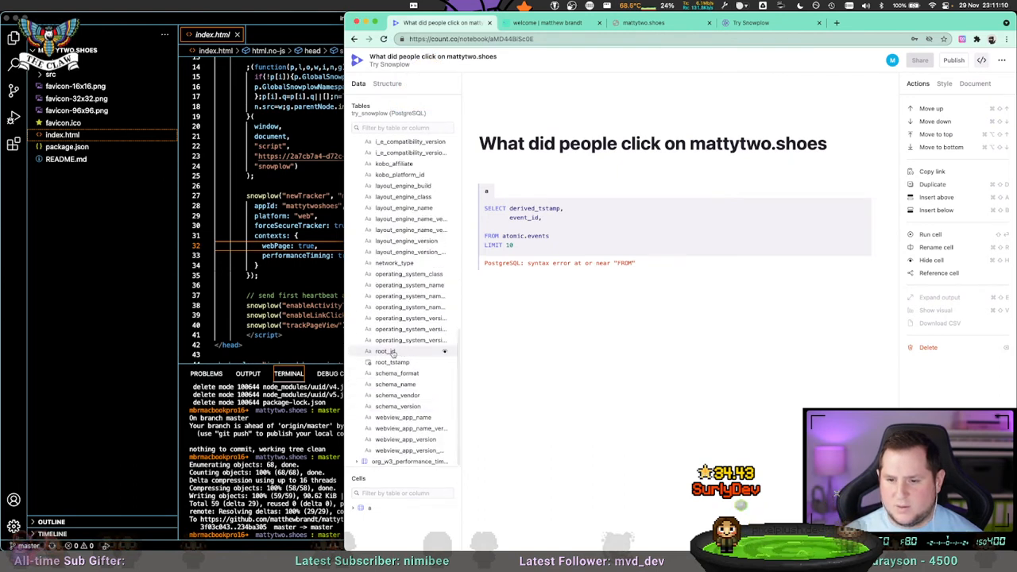
pyautogui.click(445, 353)
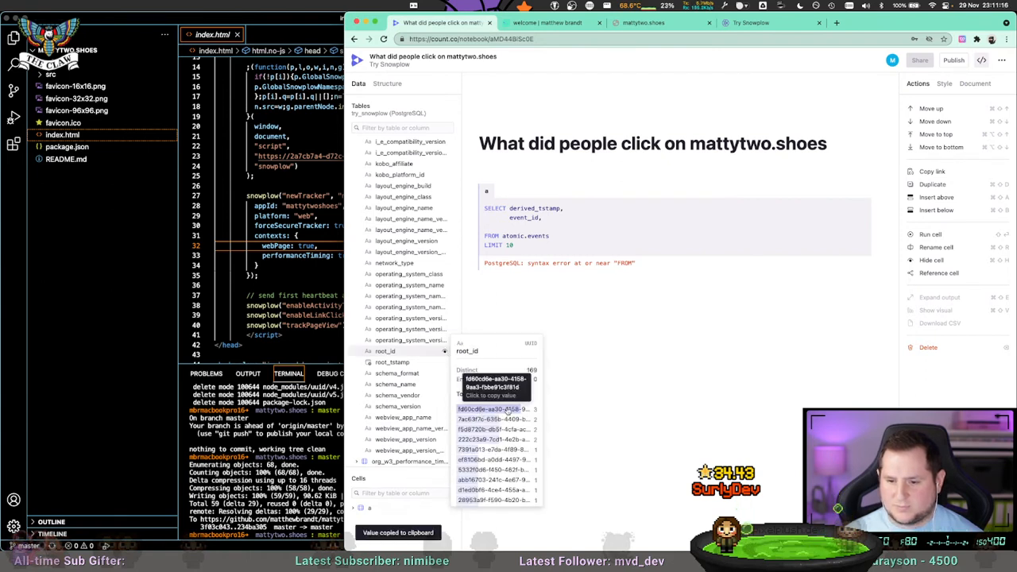
# Replace the query's LIMIT with WHERE event_id = 'fd60cd6e-aa30-4158-9aa3-fbbe91c3f81d', remove the trailing comma and blank line after event_id, and run it.
pyautogui.click(558, 216)
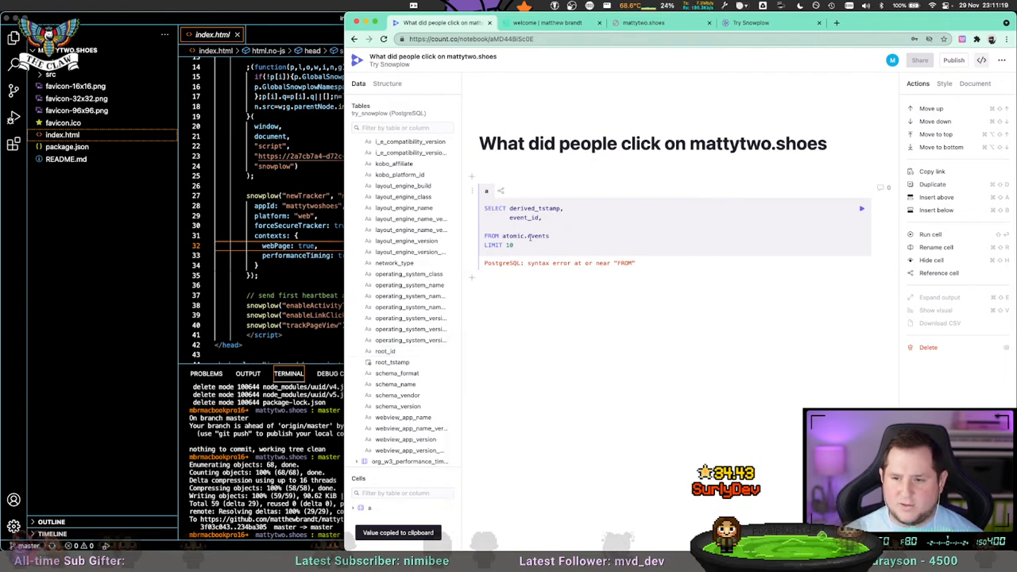
pyautogui.press('BackSpace')
pyautogui.write('WHERE')
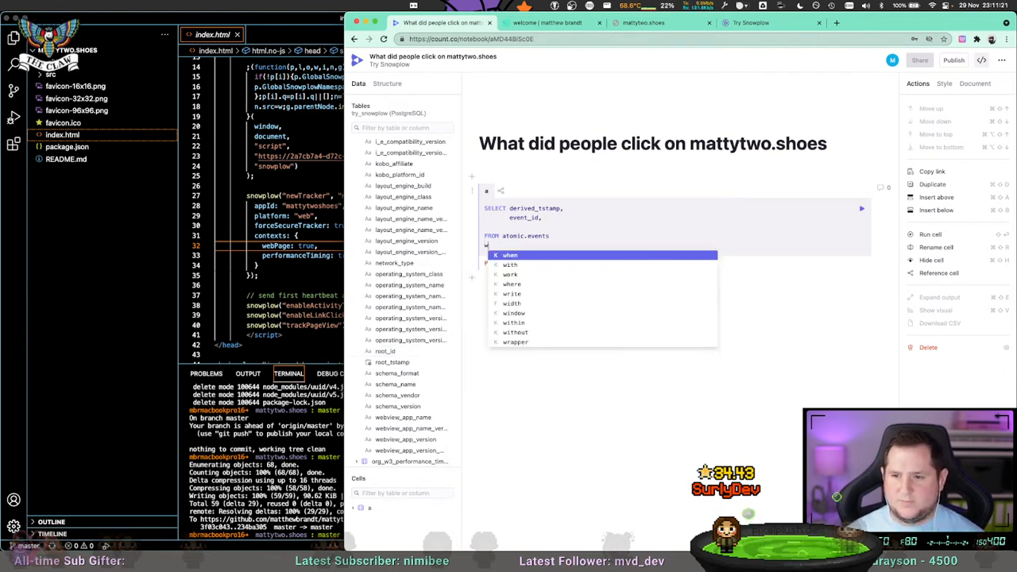
pyautogui.press('BackSpace')
pyautogui.press('BackSpace')
pyautogui.press('BackSpace')
pyautogui.press('BackSpace')
pyautogui.press('BackSpace')
pyautogui.write('WHE')
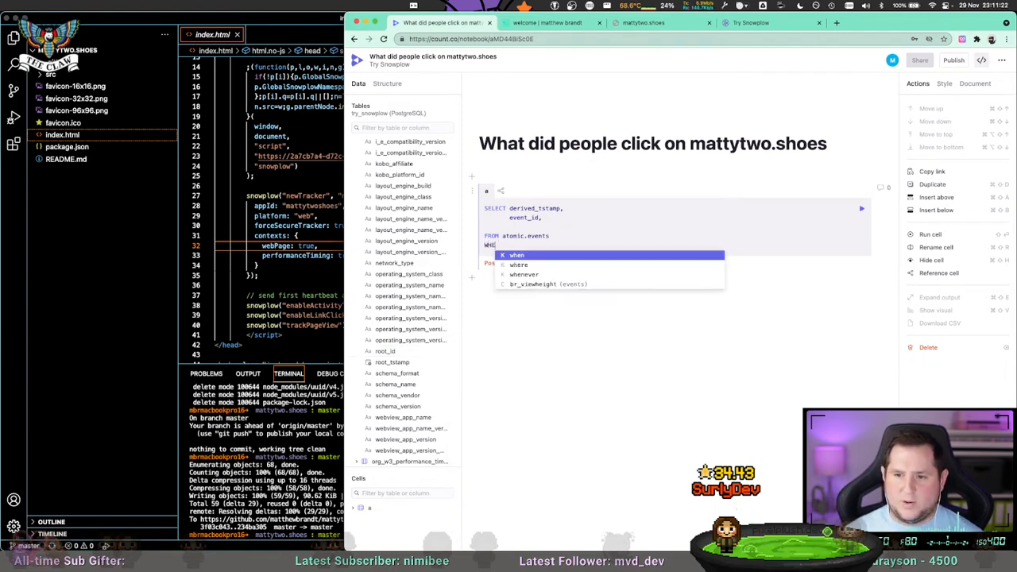
pyautogui.write('RE event_id =')
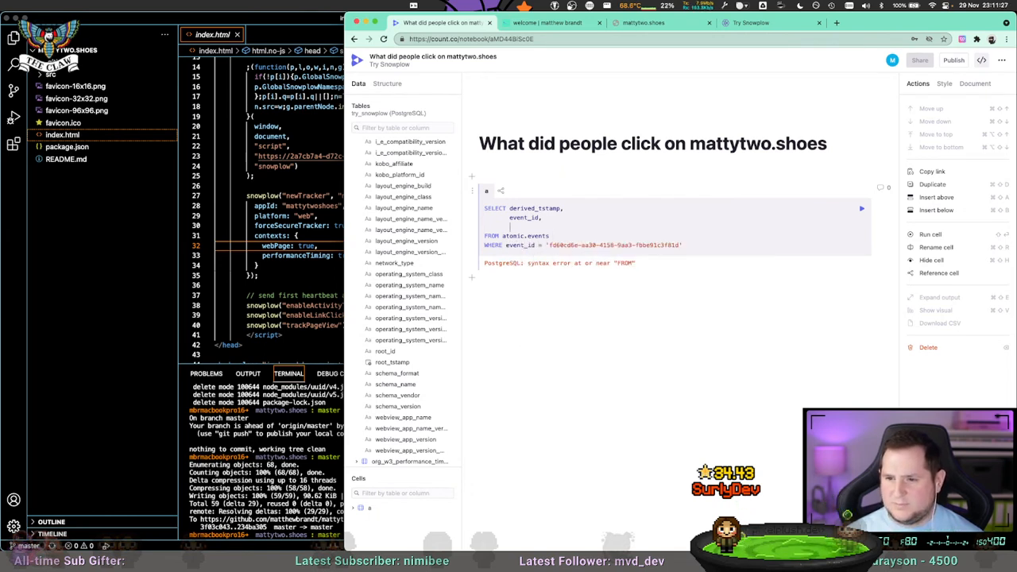
pyautogui.press('BackSpace')
pyautogui.hotkey('shift', 'Return')
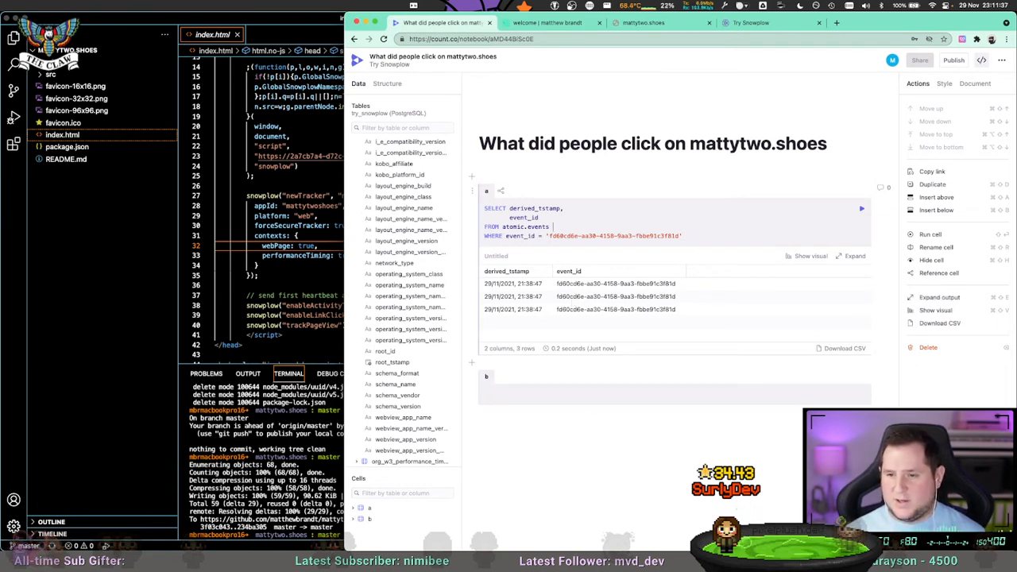
# Alias atomic.events AS e in the query and add an empty line before the WHERE clause.
pyautogui.write('AS a')
pyautogui.press('BackSpace')
pyautogui.write('e')
pyautogui.press('Escape')
pyautogui.press('Return')
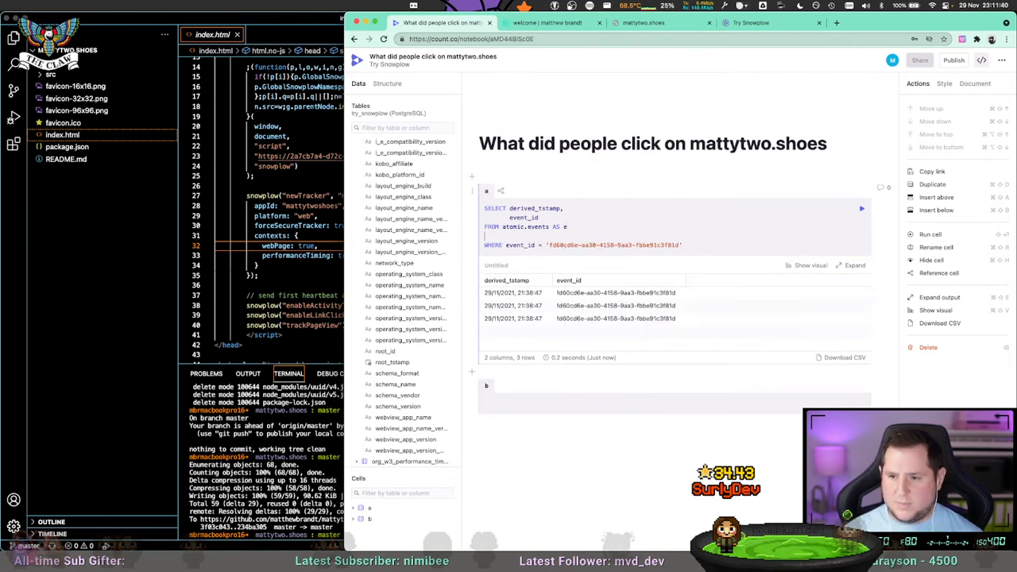
# Add LEFT JOIN "atomic".nl_basjes_yauaa_context_1 AS y above the WHERE clause and run the query.
pyautogui.write('LET')
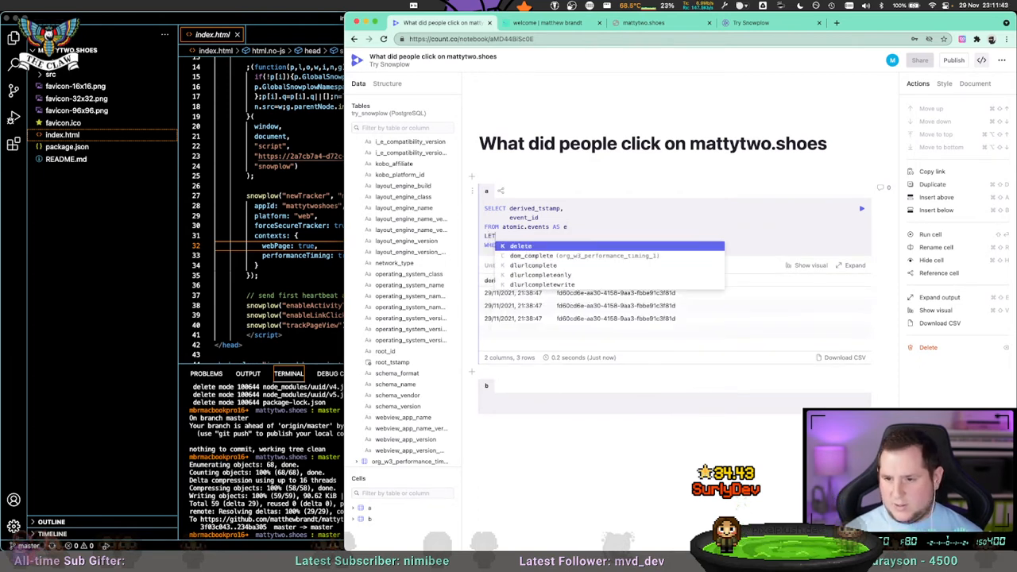
pyautogui.press('BackSpace')
pyautogui.write('FT JOIN')
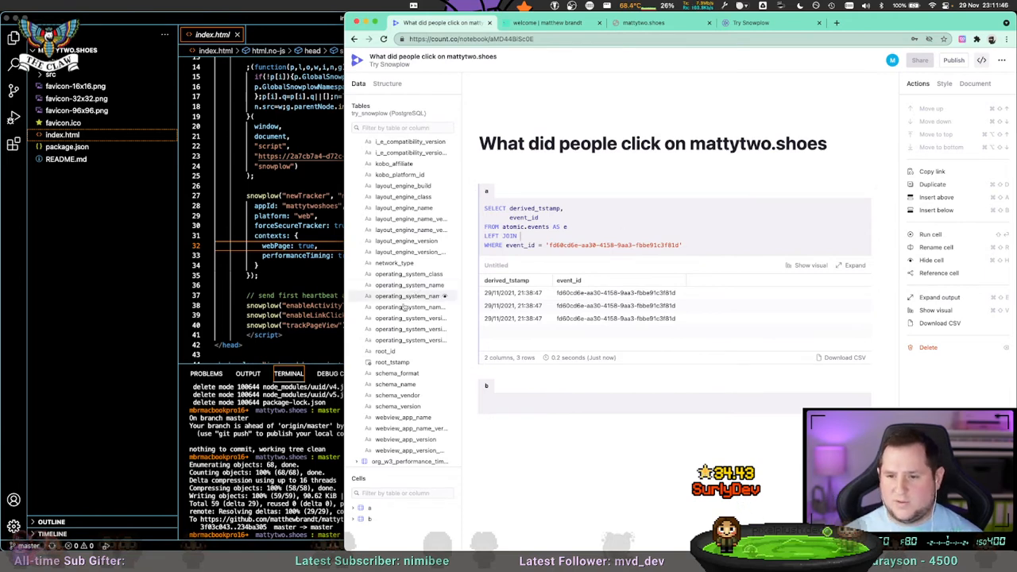
pyautogui.scroll(10, 405, 308)
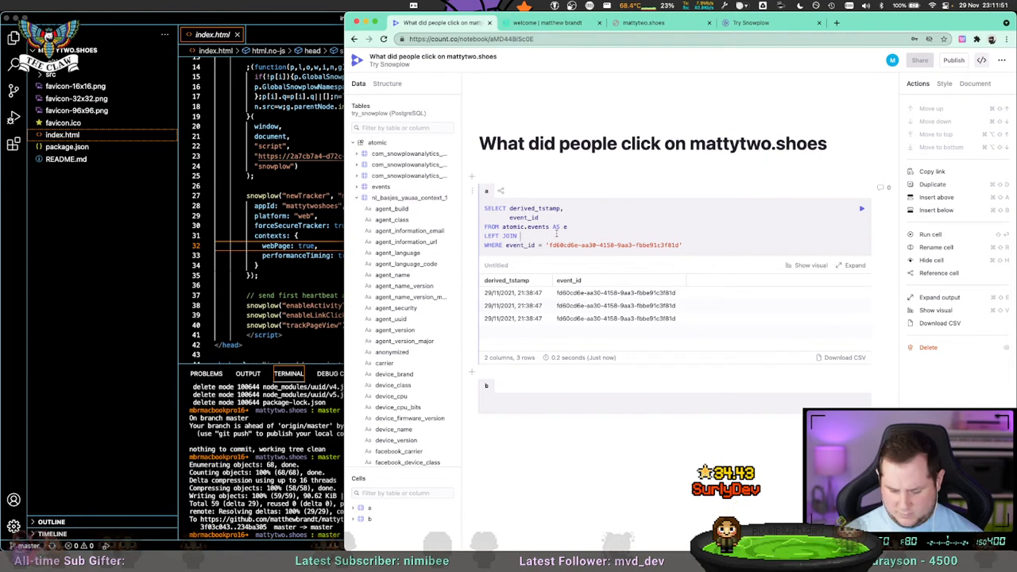
pyautogui.write('atomic')
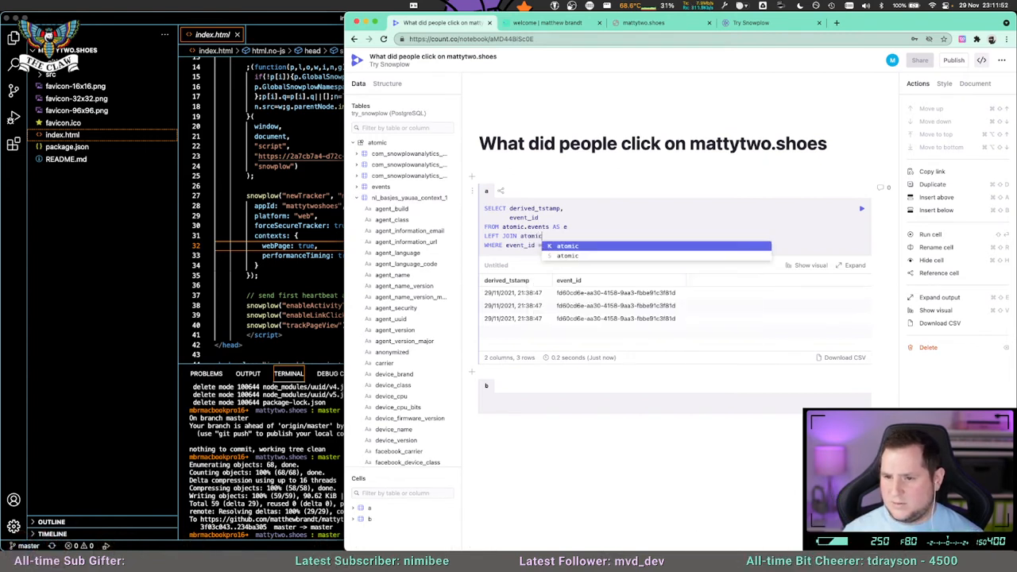
pyautogui.write('".nl')
pyautogui.press('Return')
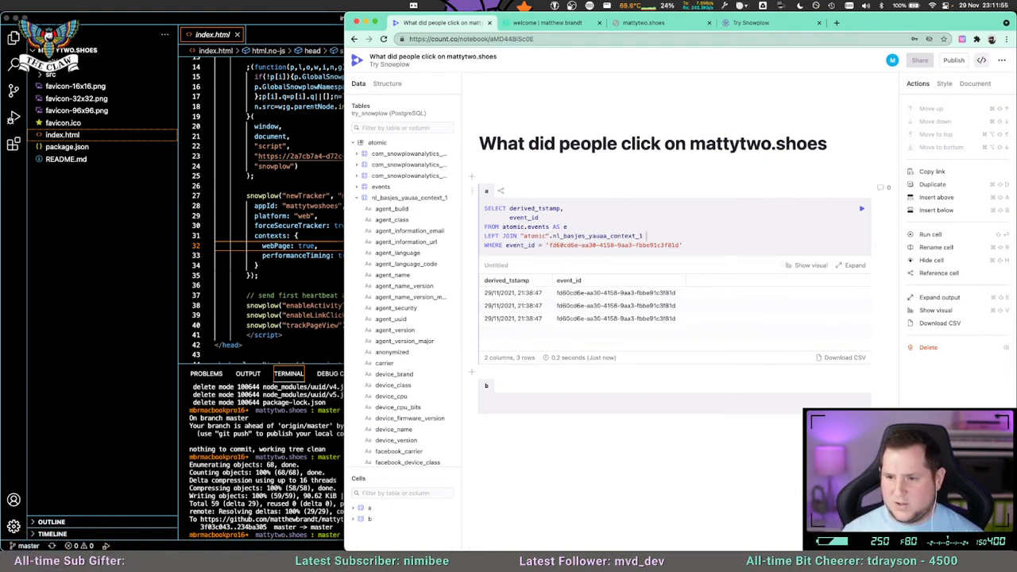
pyautogui.write('AS ')
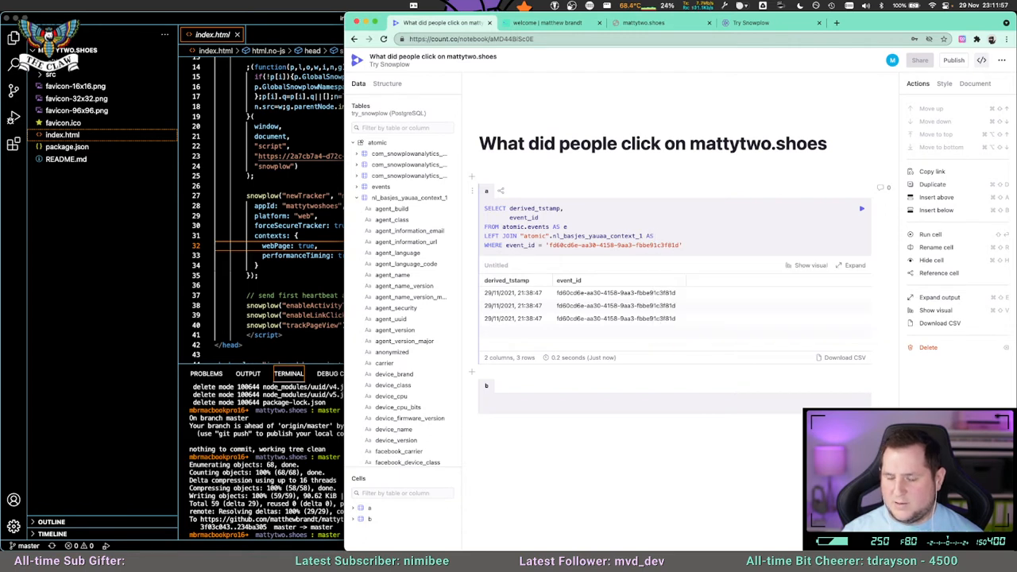
pyautogui.write('y')
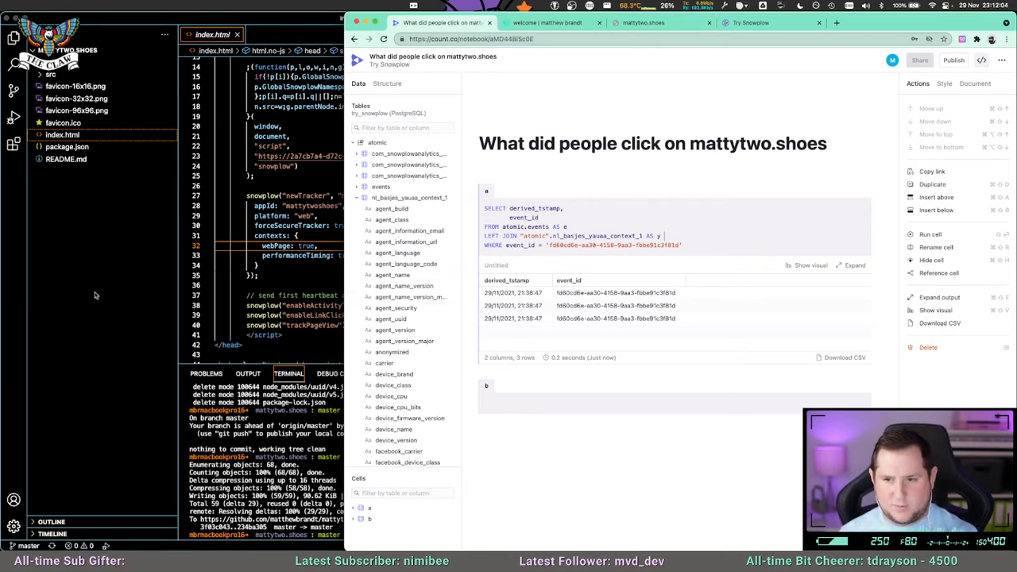
pyautogui.hotkey('shift', 'Return')
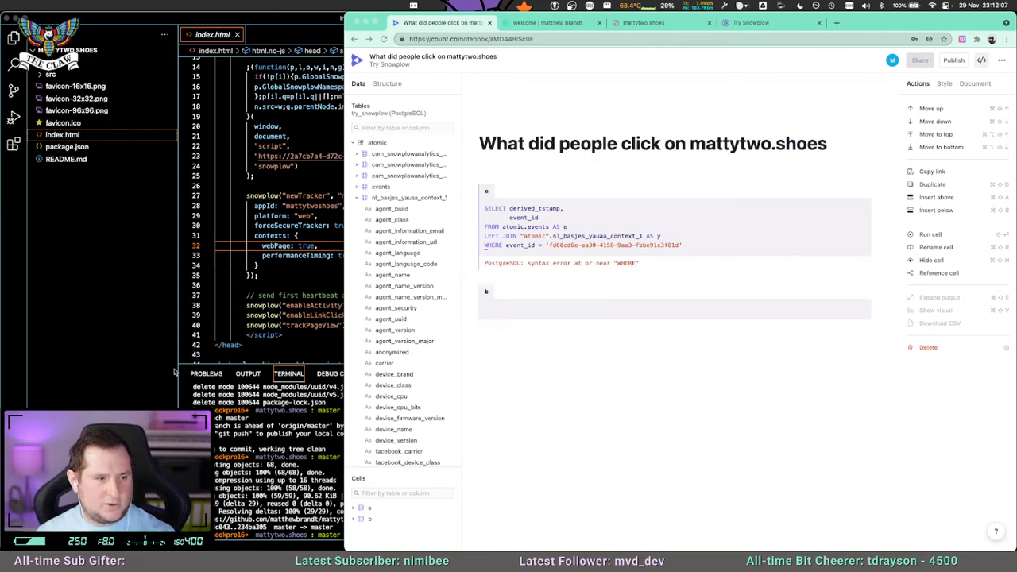
# Switch to Visual Studio Code with the mattytwo.shoes project, quit it, and return to the Count notebook.
pyautogui.click(65, 16)
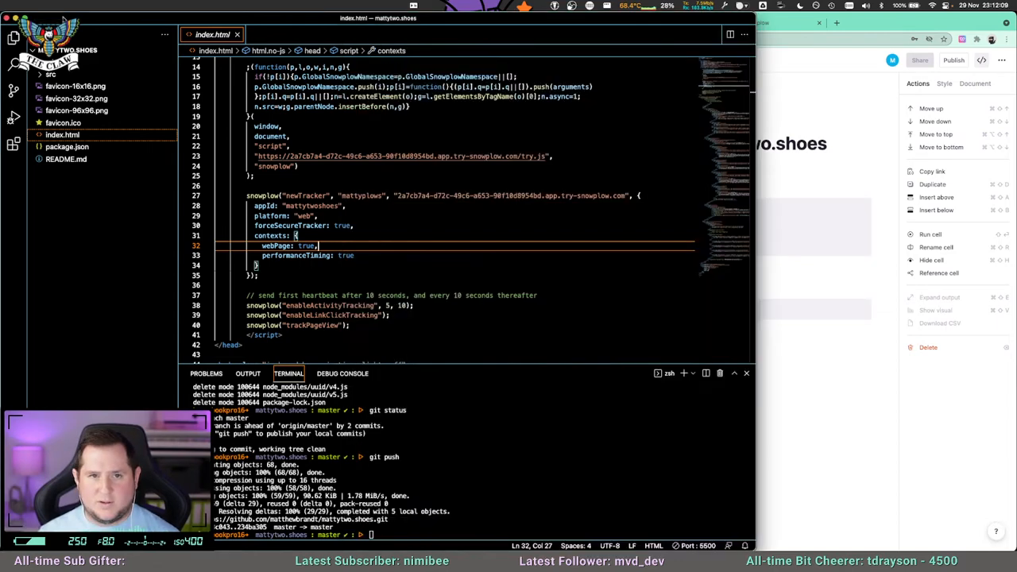
pyautogui.press('super+q')
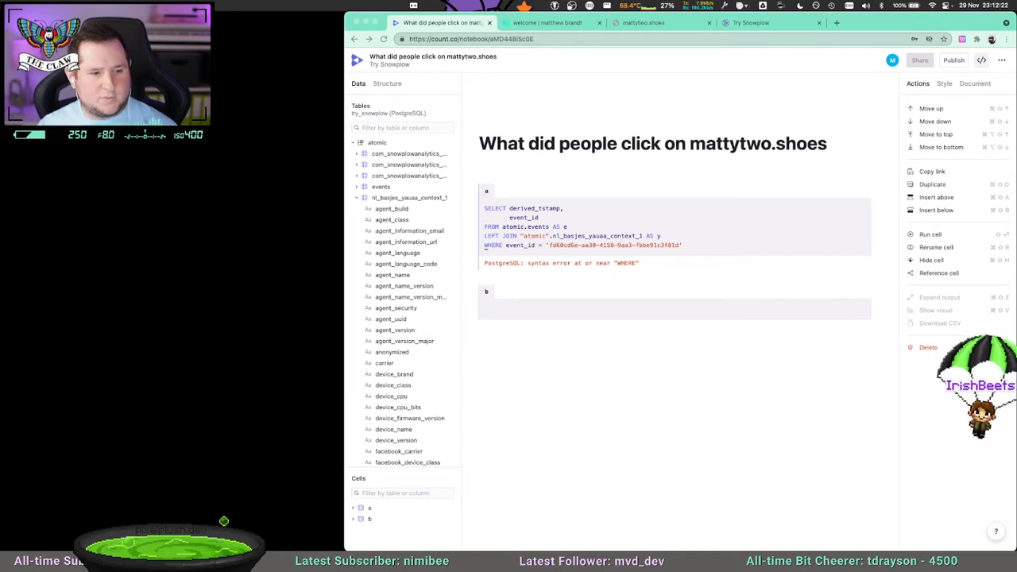
pyautogui.click(637, 241)
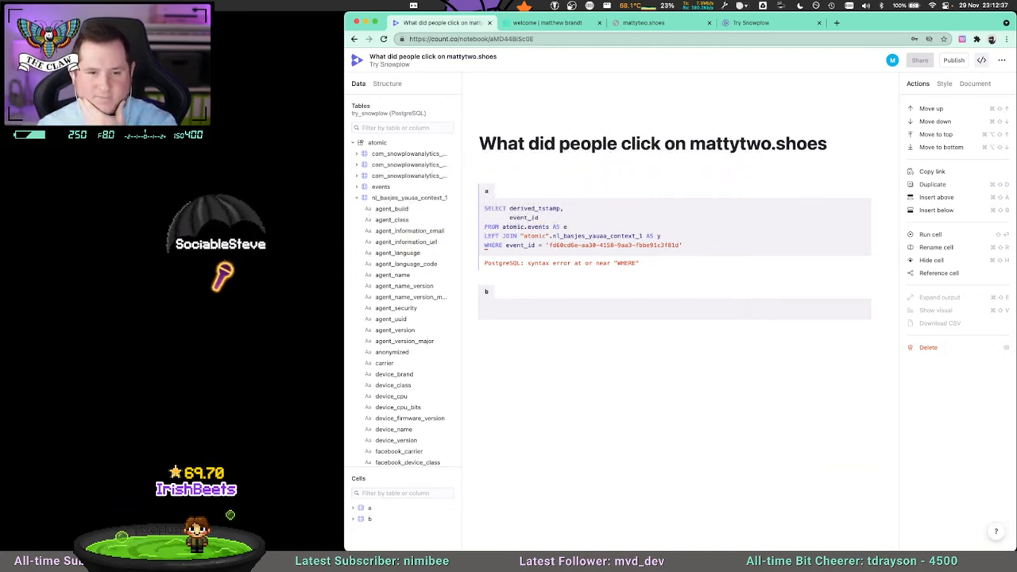
# Append the join condition ON y=root_id = e.event_id to the query's LEFT JOIN line.
pyautogui.click(605, 223)
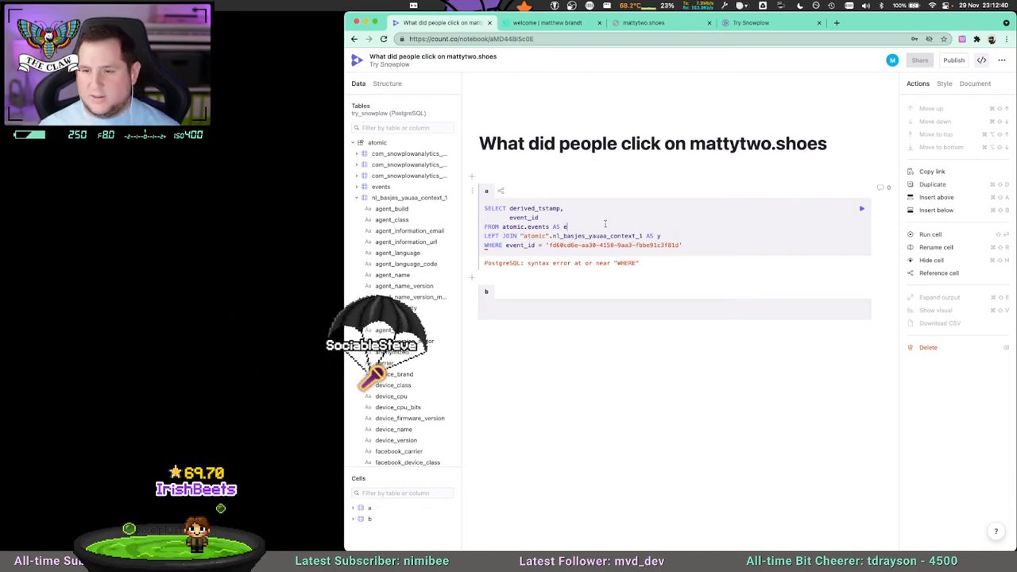
pyautogui.click(524, 216)
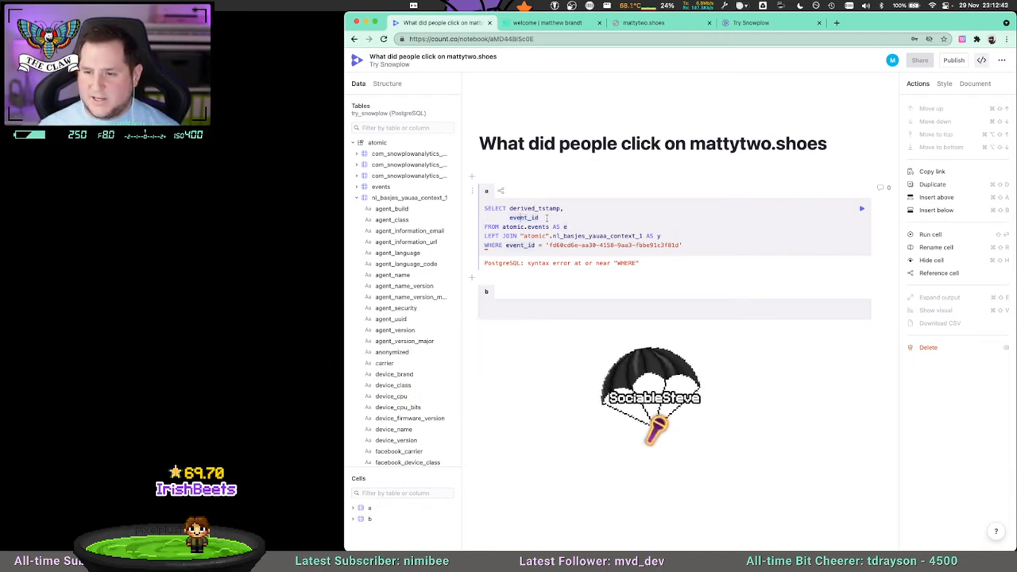
pyautogui.click(570, 227)
pyautogui.click(677, 234)
pyautogui.write('ON y.')
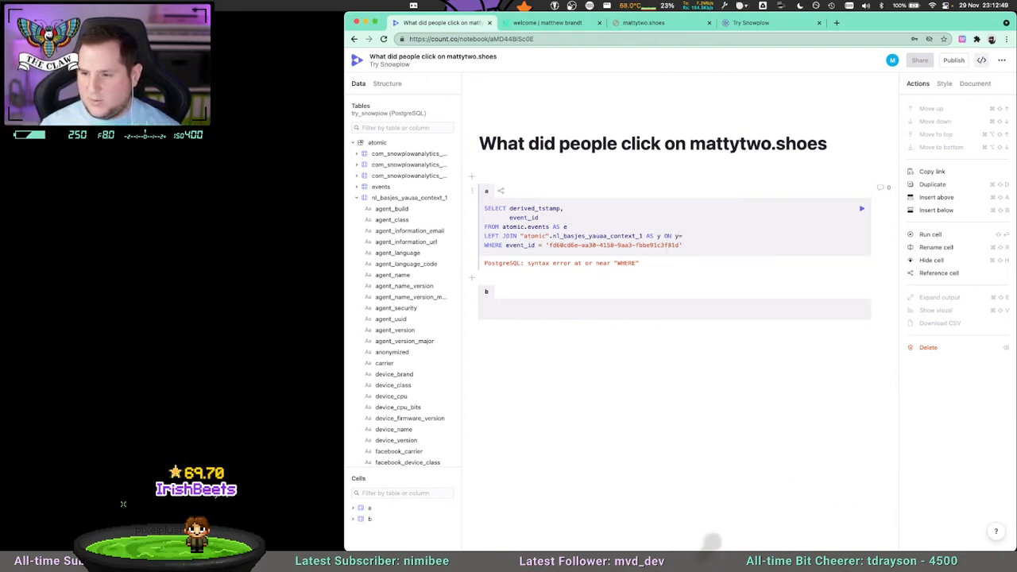
pyautogui.write('root_id')
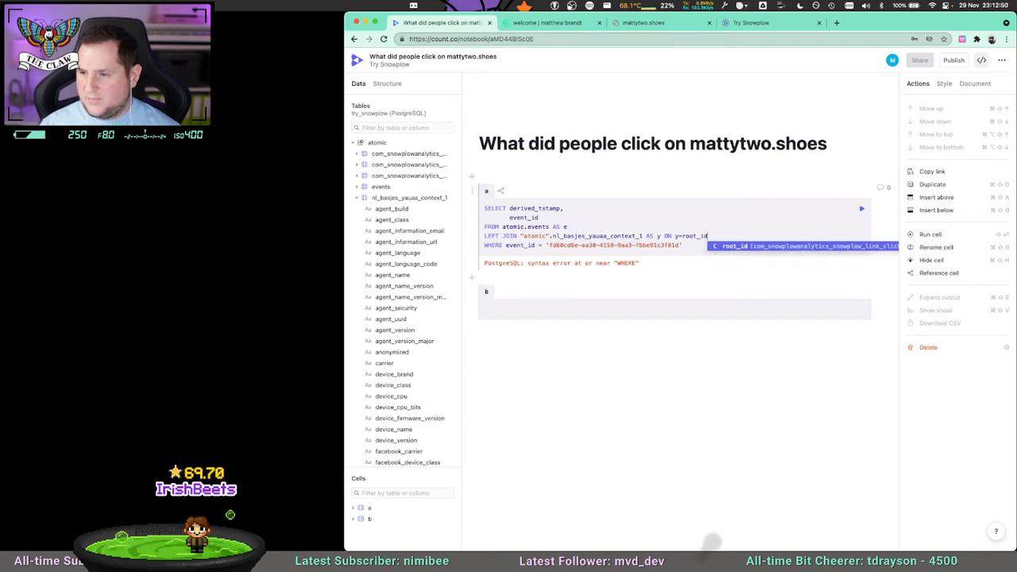
pyautogui.write(' = e.event_id')
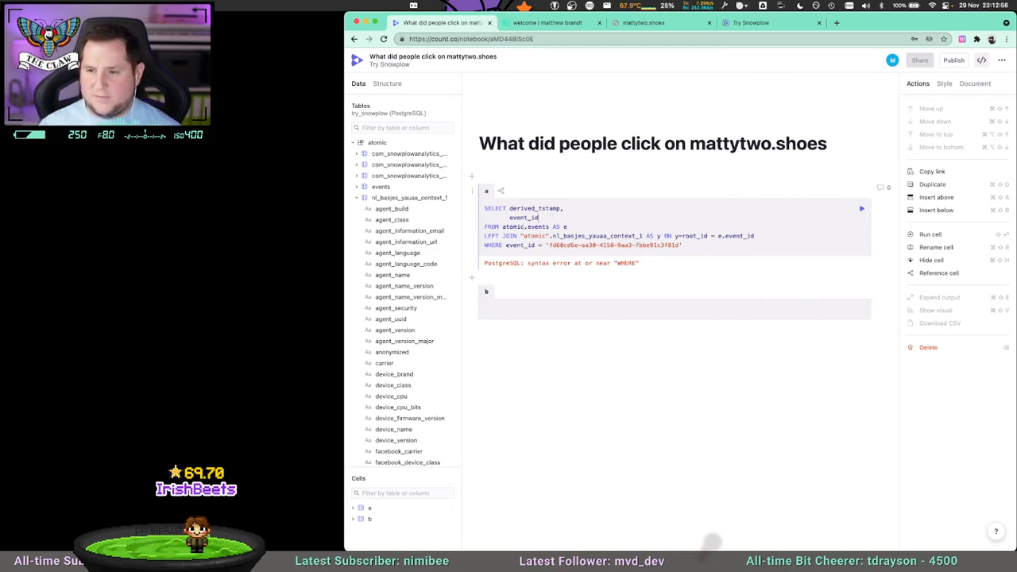
# Add device_class on its own line after event_id in the SELECT list and run the query.
pyautogui.scroll(-3, 406, 366)
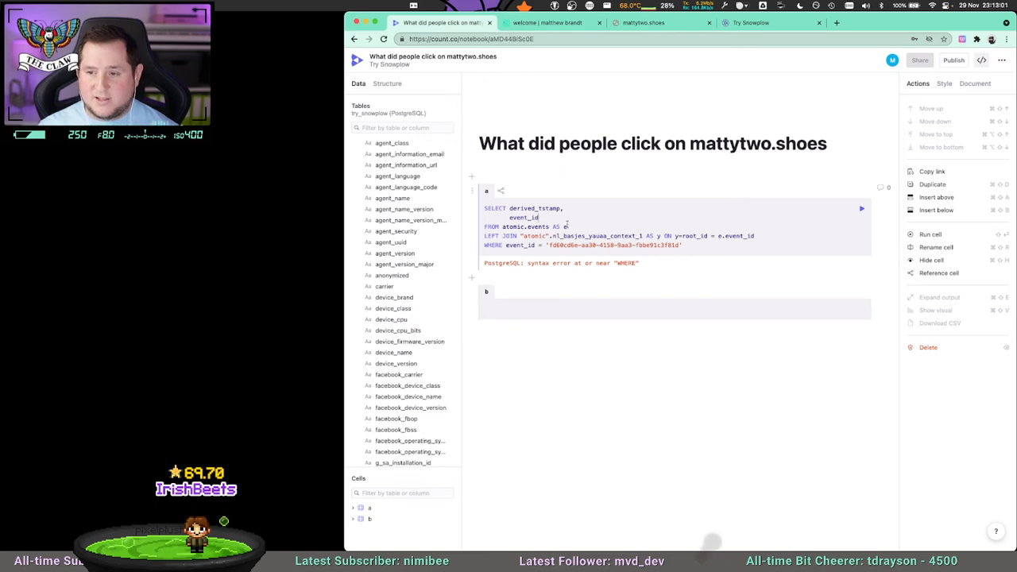
pyautogui.press('Return')
pyautogui.write('device-cla')
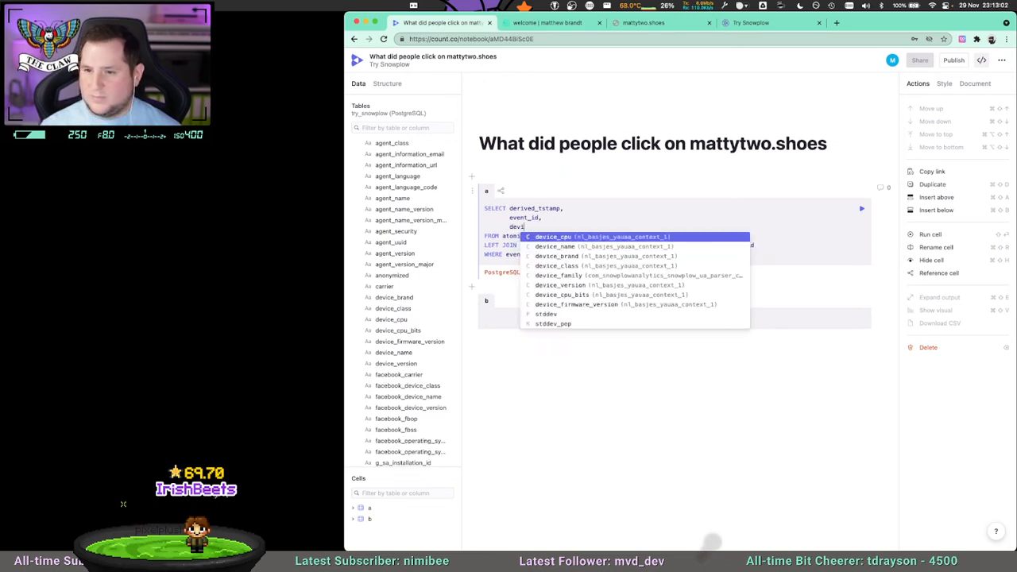
pyautogui.press('BackSpace')
pyautogui.press('BackSpace')
pyautogui.press('BackSpace')
pyautogui.press('BackSpace')
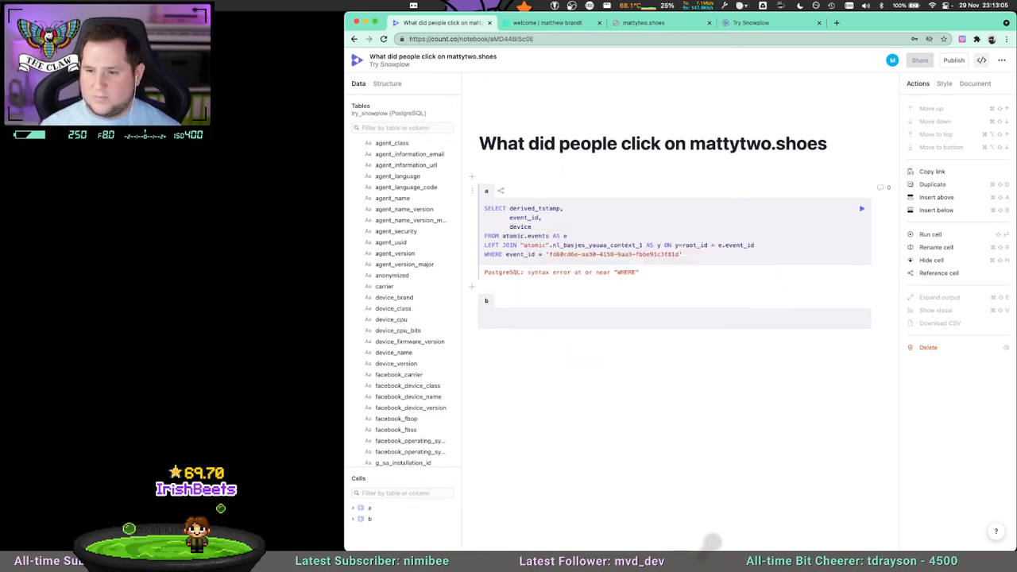
pyautogui.write('_class')
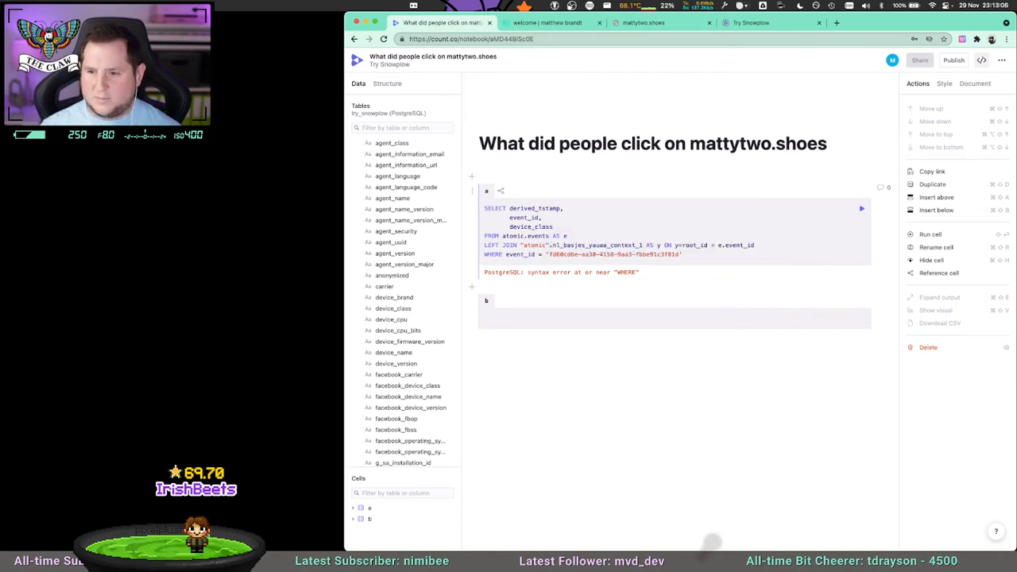
pyautogui.click(861, 209)
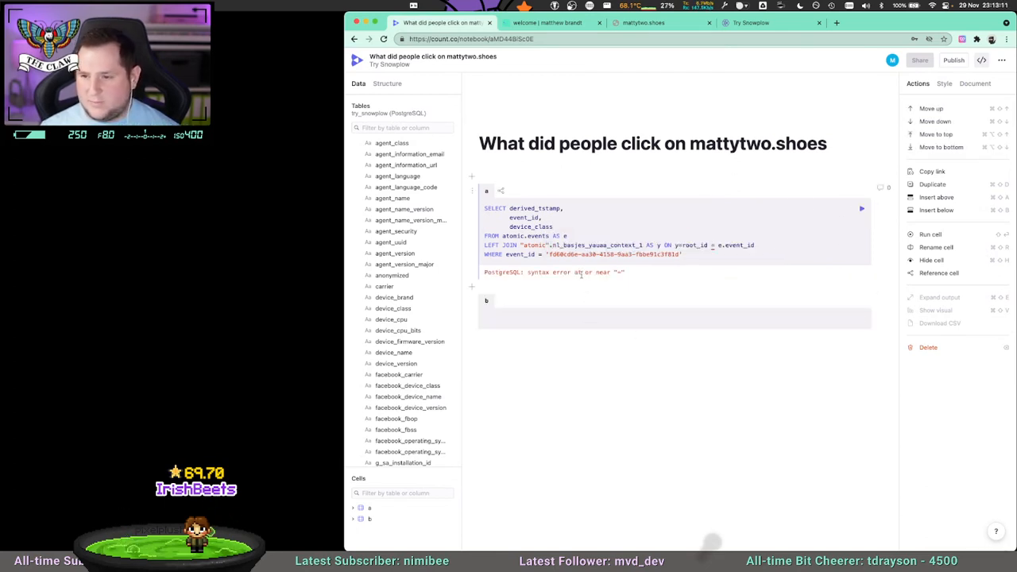
# Correct the join condition to y.root_id = e.event_id and run the query again.
pyautogui.click(717, 246)
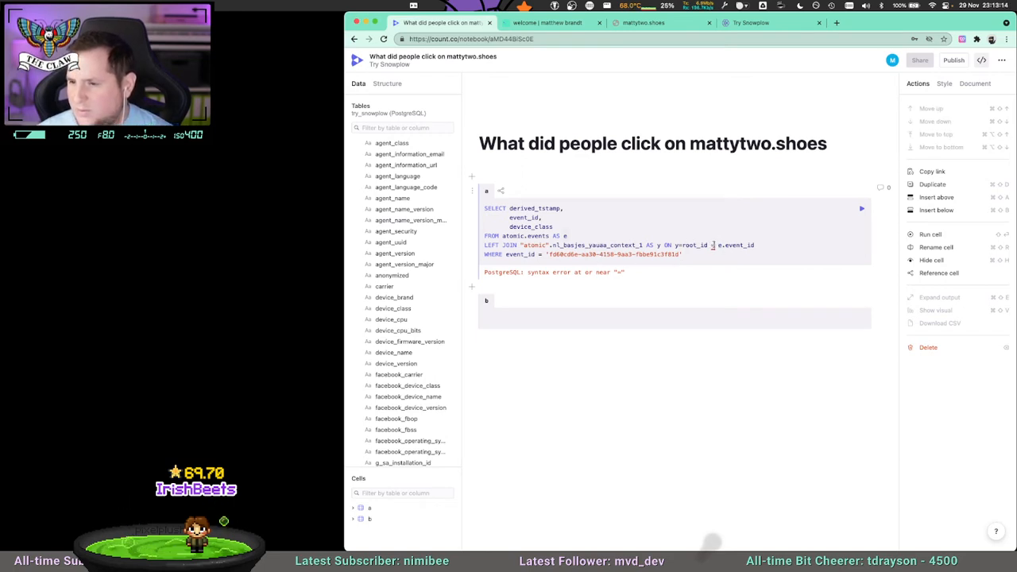
pyautogui.click(680, 246)
pyautogui.press('BackSpace')
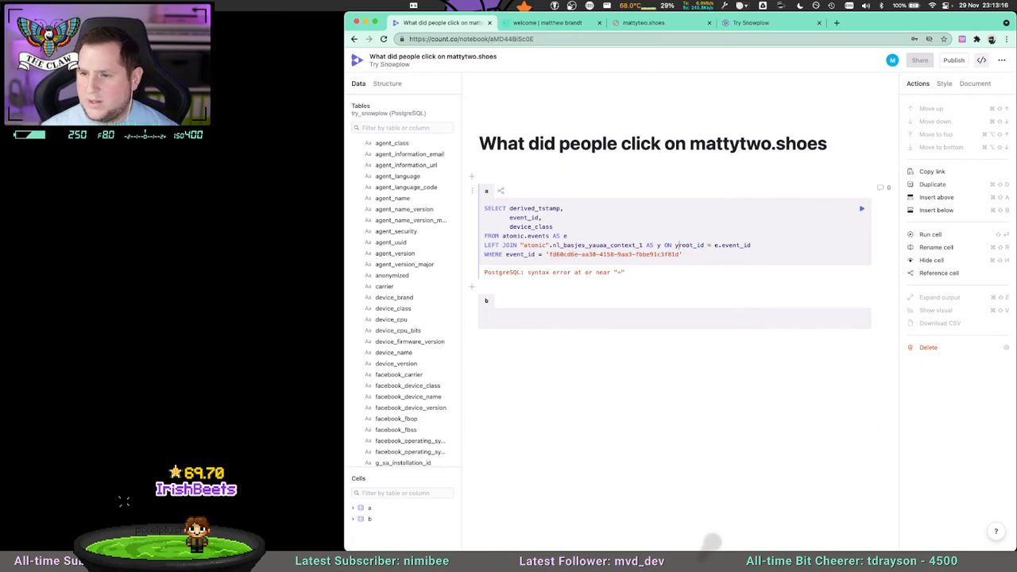
pyautogui.write('.')
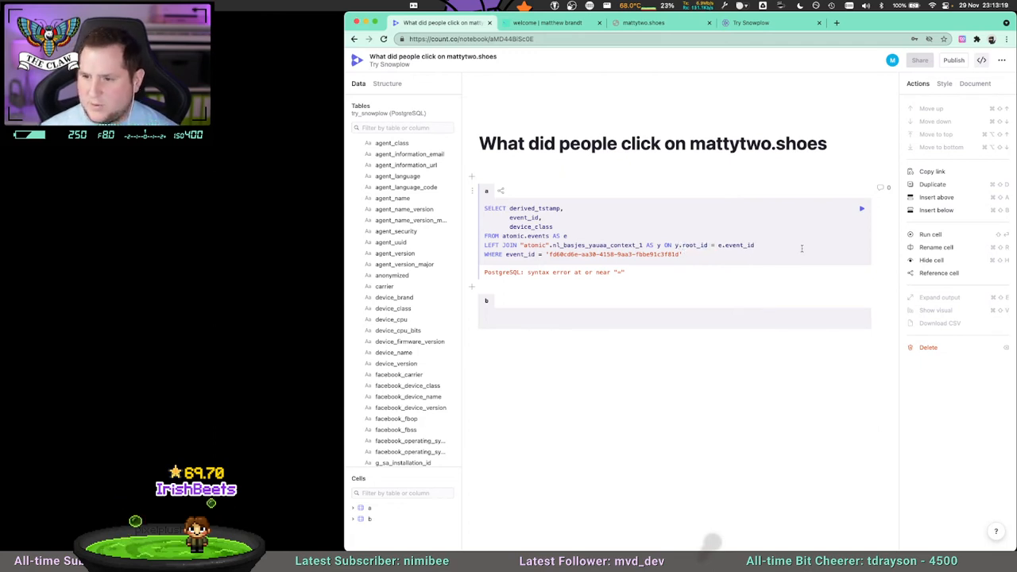
pyautogui.click(859, 208)
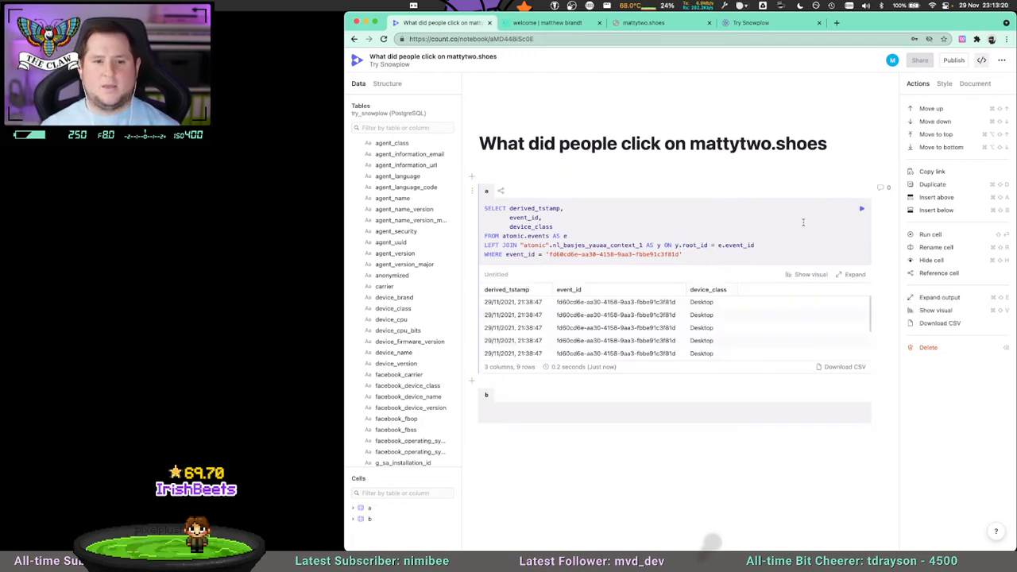
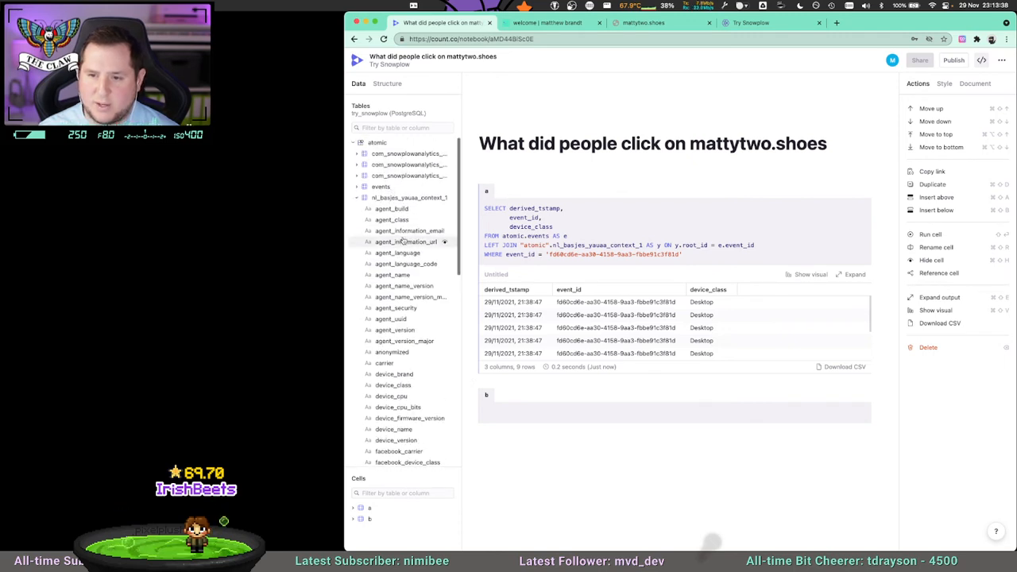
# Add device_brand on its own line after device_class in the SELECT list and run the query.
pyautogui.scroll(-1, 393, 333)
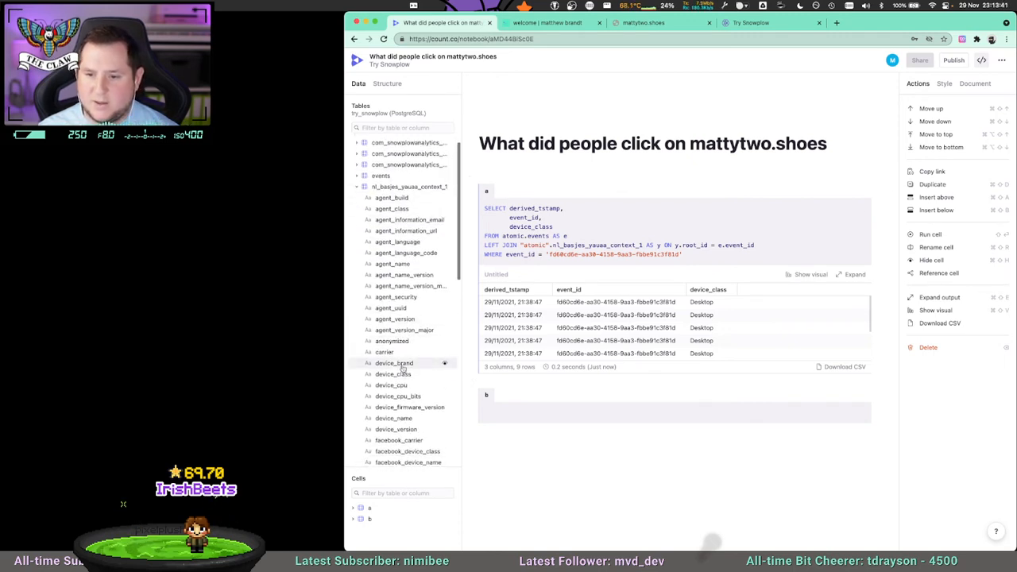
pyautogui.click(553, 226)
pyautogui.write(',')
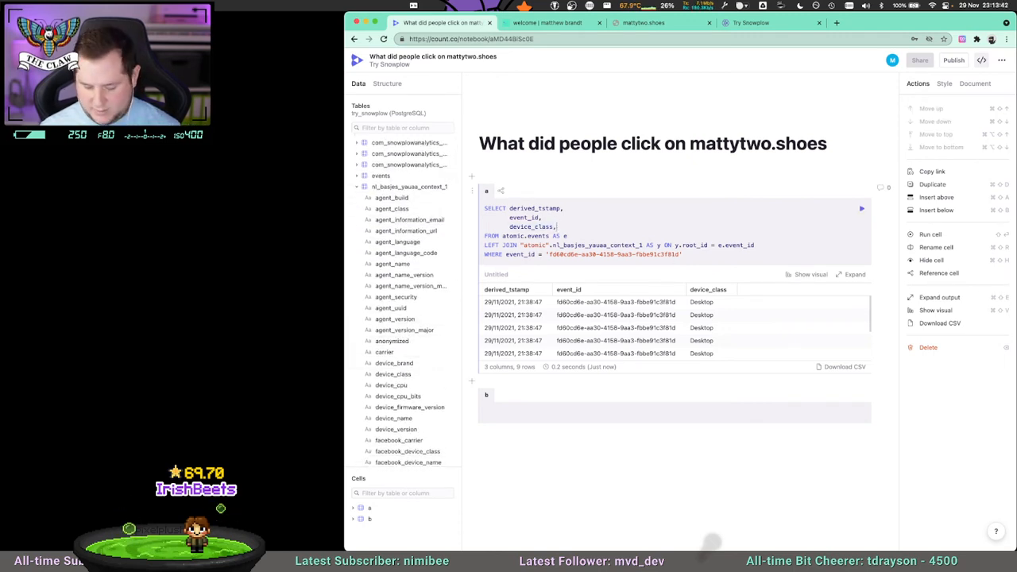
pyautogui.press('Return')
pyautogui.write('device_brand')
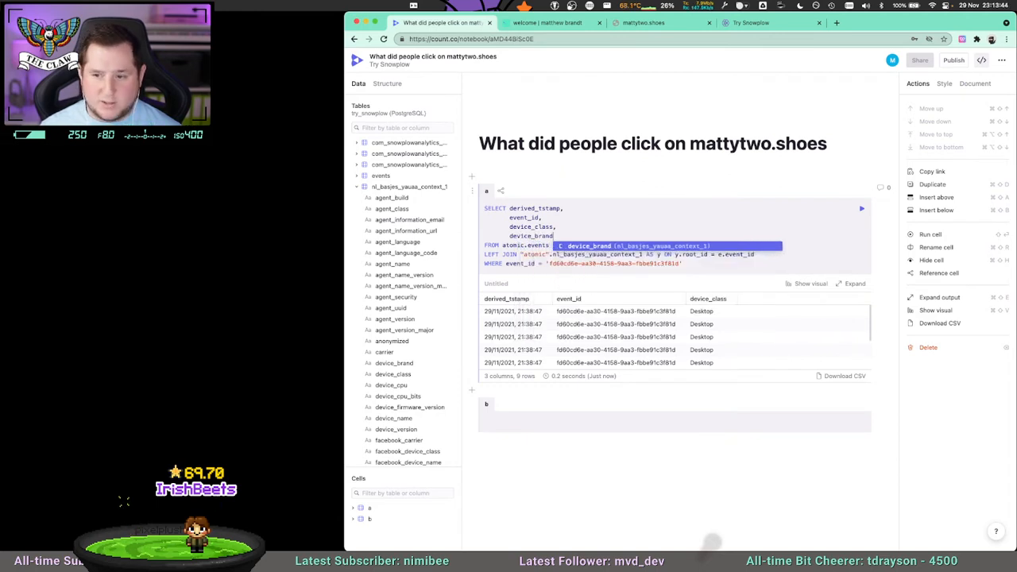
pyautogui.click(860, 208)
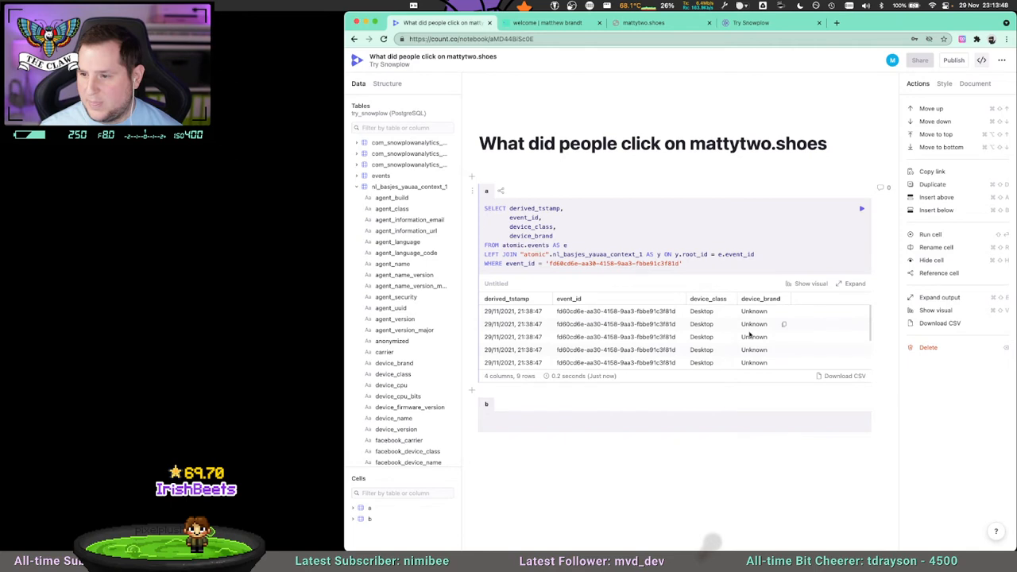
# Replace device_class and device_brand with y.*, run the query and review the returned YAUAA columns.
pyautogui.keyDown('shift'); pyautogui.click(509, 226); pyautogui.keyUp('shift')
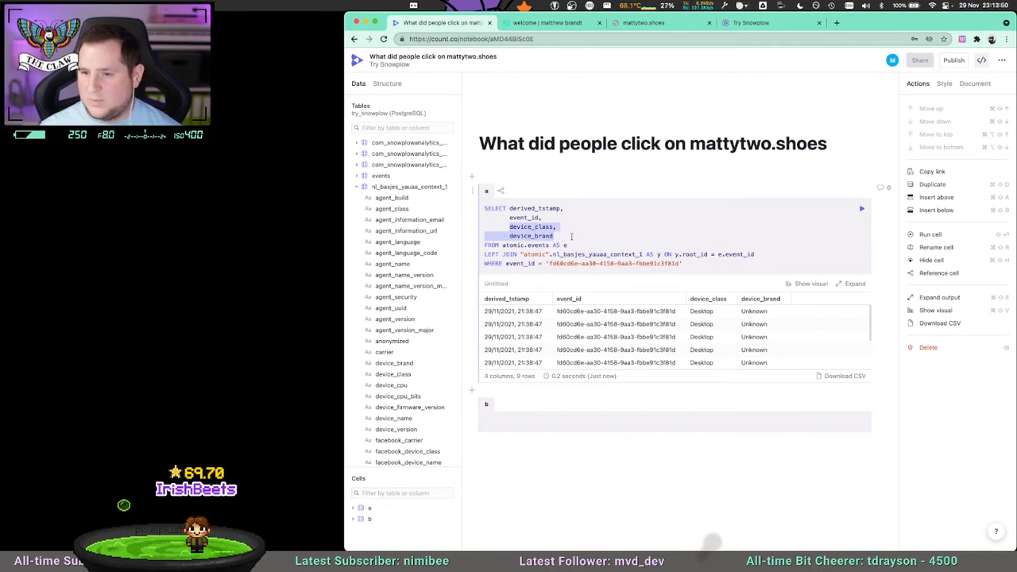
pyautogui.press('BackSpace')
pyautogui.write('y.*')
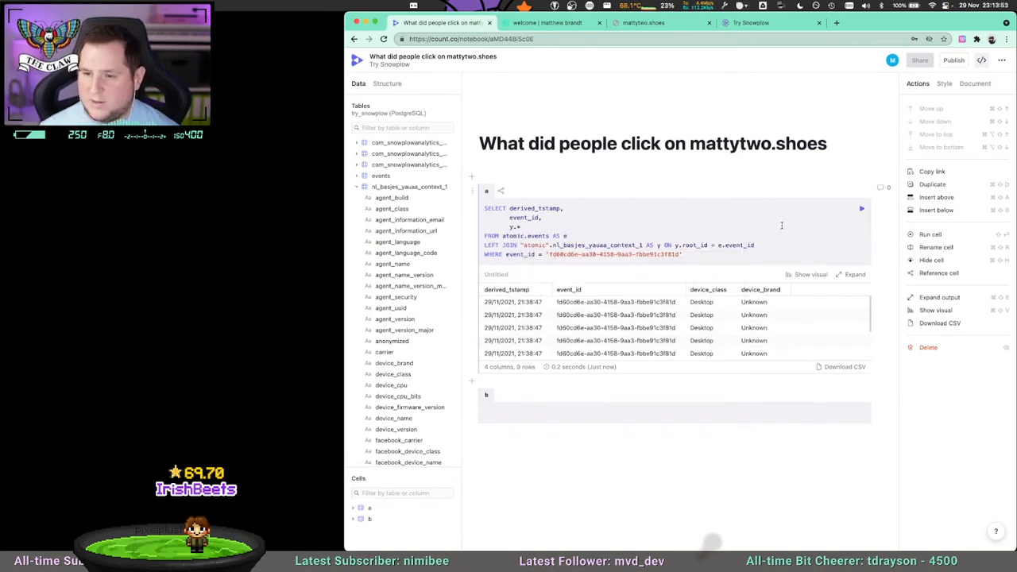
pyautogui.click(861, 208)
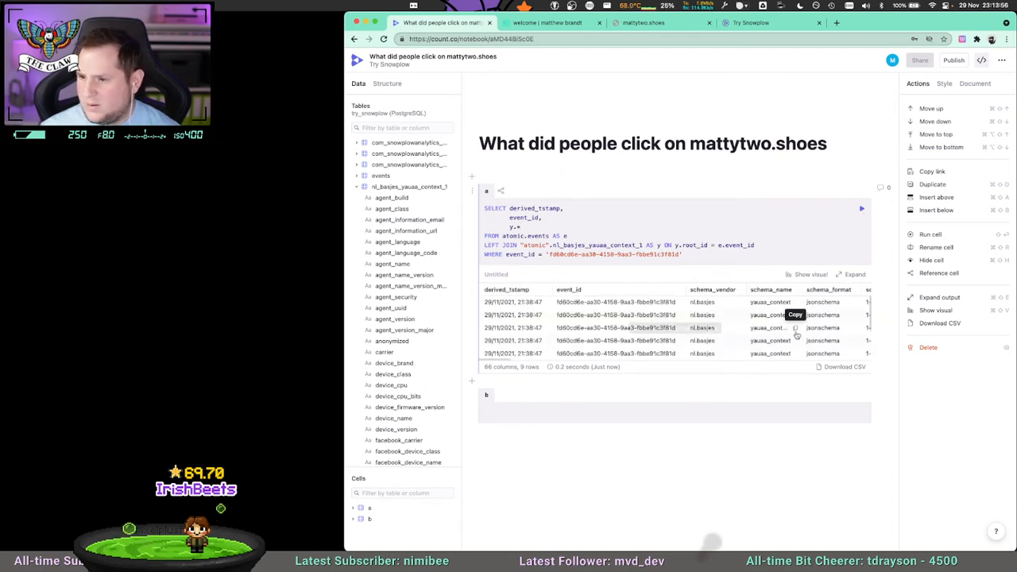
pyautogui.moveTo(504, 359); pyautogui.dragTo(609, 358)
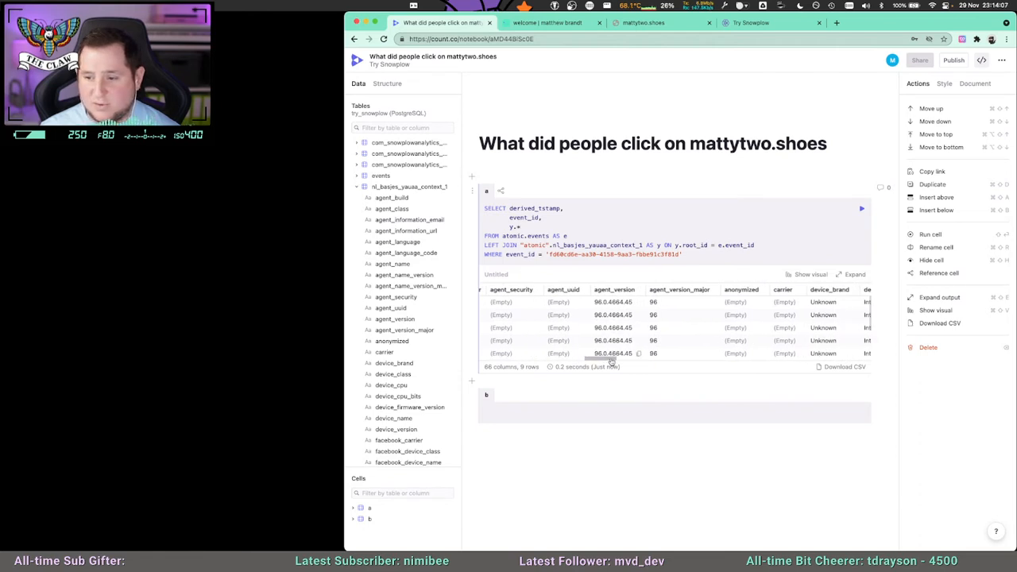
pyautogui.moveTo(627, 359); pyautogui.dragTo(632, 359)
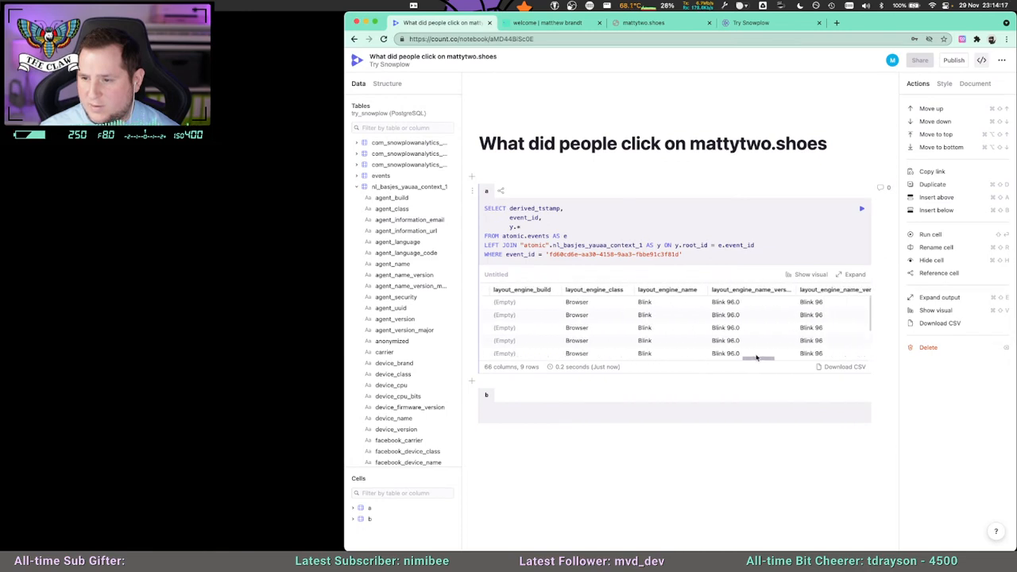
pyautogui.moveTo(756, 357); pyautogui.dragTo(810, 357)
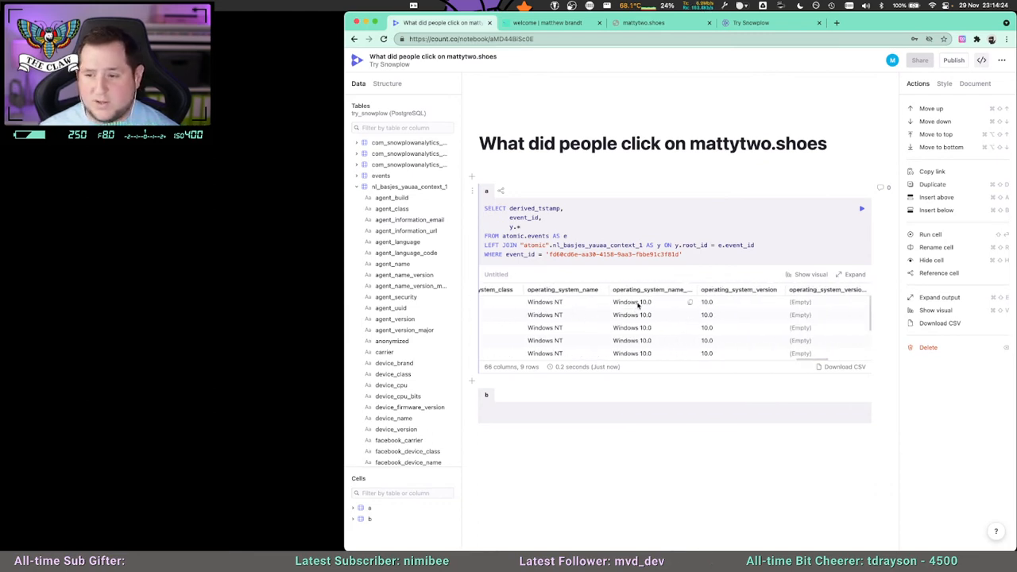
pyautogui.moveTo(809, 357); pyautogui.dragTo(494, 360)
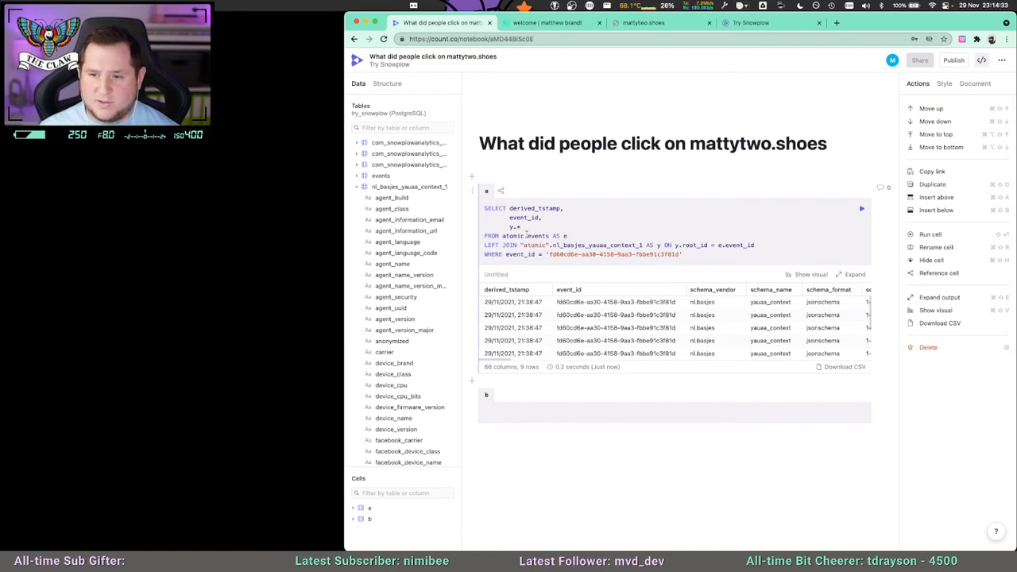
# Change y.* to y.device_class and start another y. column on a new line below it.
pyautogui.click(523, 228)
pyautogui.write('device')
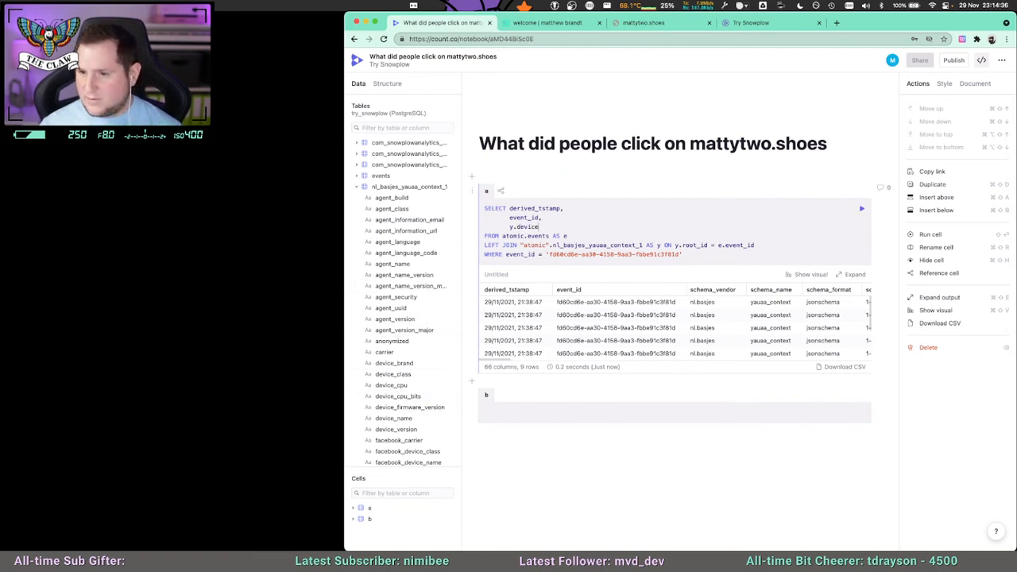
pyautogui.write('_class,')
pyautogui.press('Return')
pyautogui.write('y.')
# Examine the YAUAA table's column list and the query results for further fields to select.
pyautogui.scroll(-10, 391, 381)
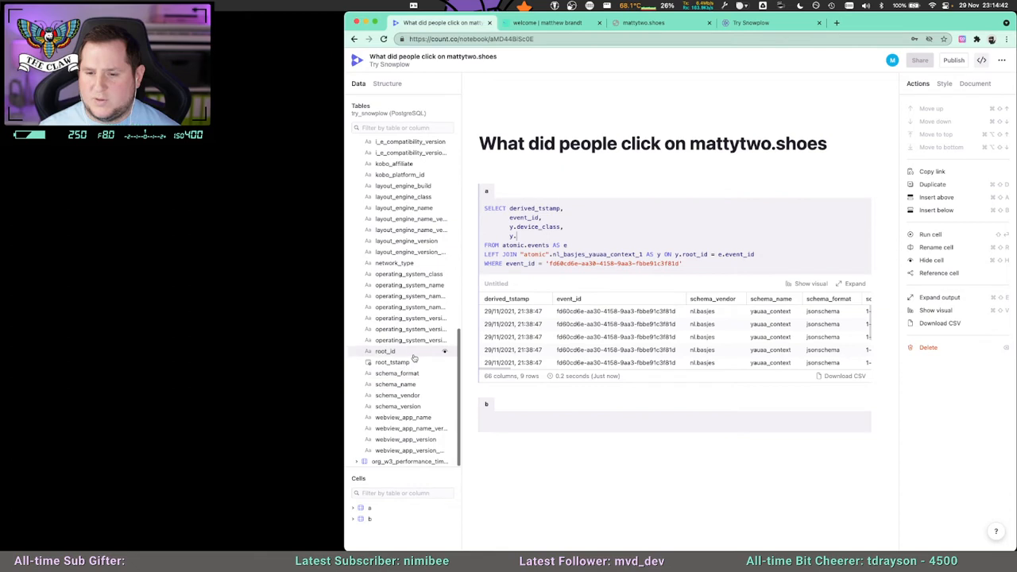
pyautogui.scroll(5, 409, 397)
pyautogui.scroll(-5, 406, 405)
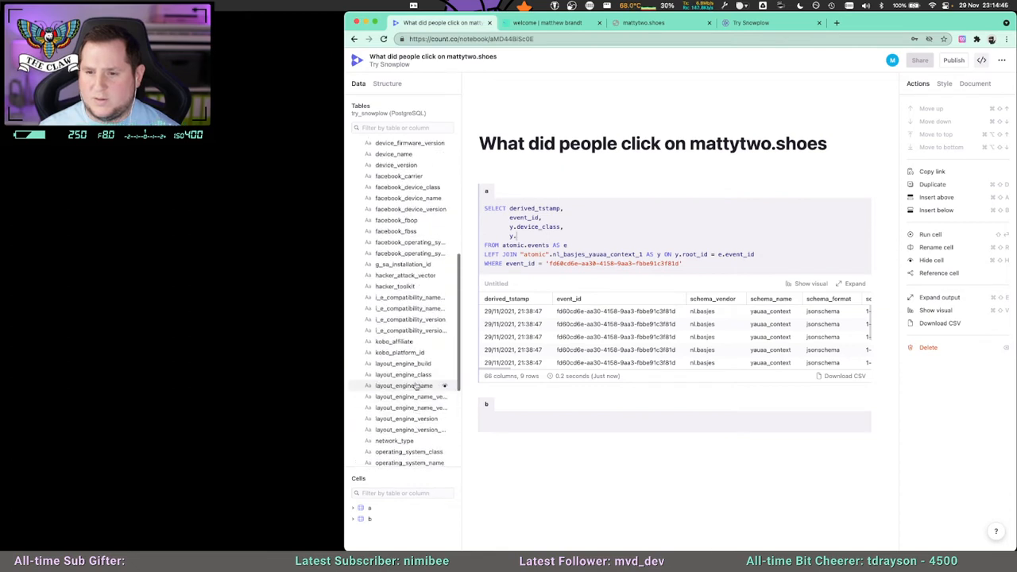
pyautogui.scroll(15, 420, 428)
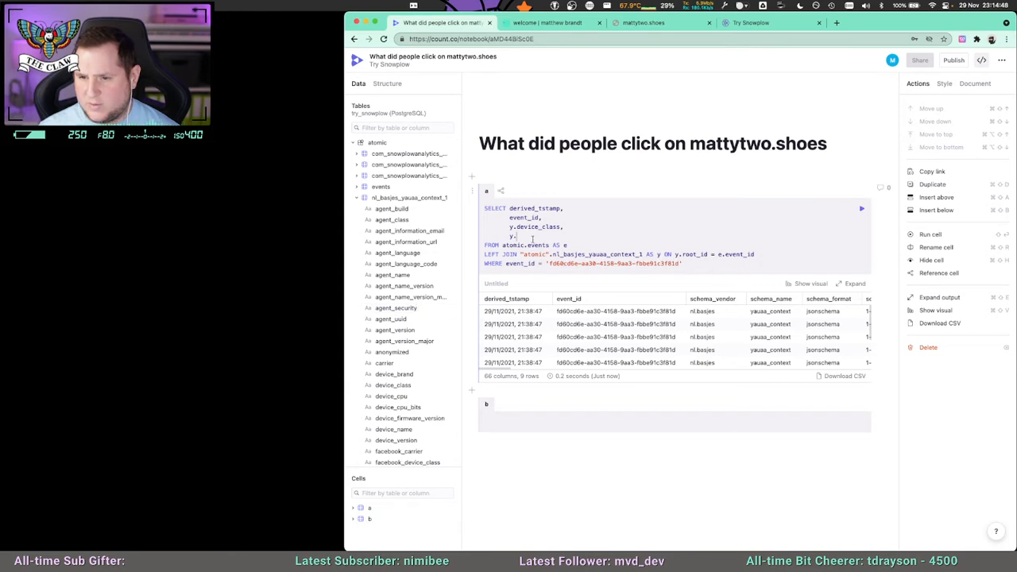
pyautogui.scroll(-1, 405, 335)
pyautogui.scroll(-1, 408, 408)
pyautogui.scroll(-14, 410, 410)
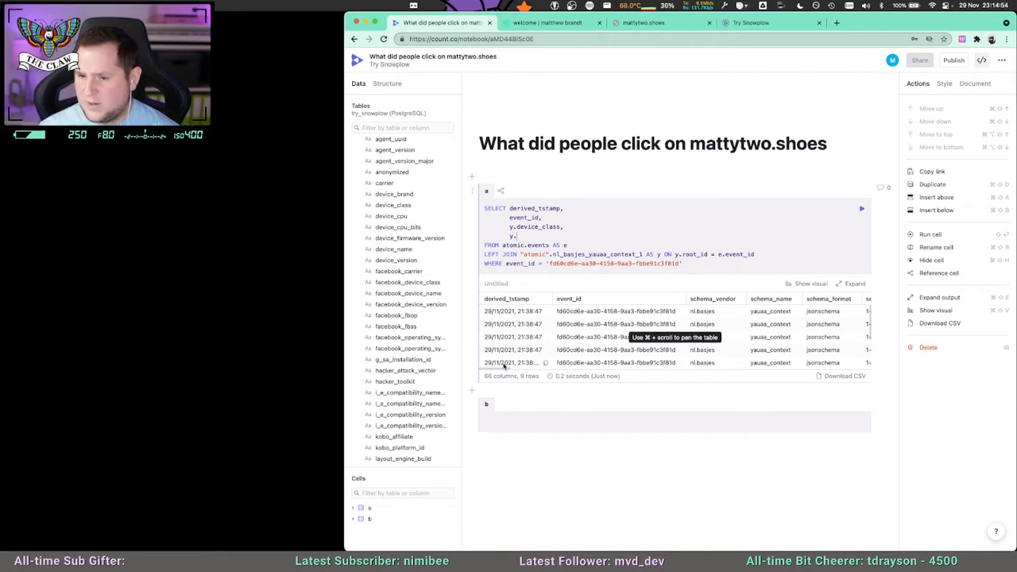
pyautogui.moveTo(502, 369); pyautogui.dragTo(556, 362)
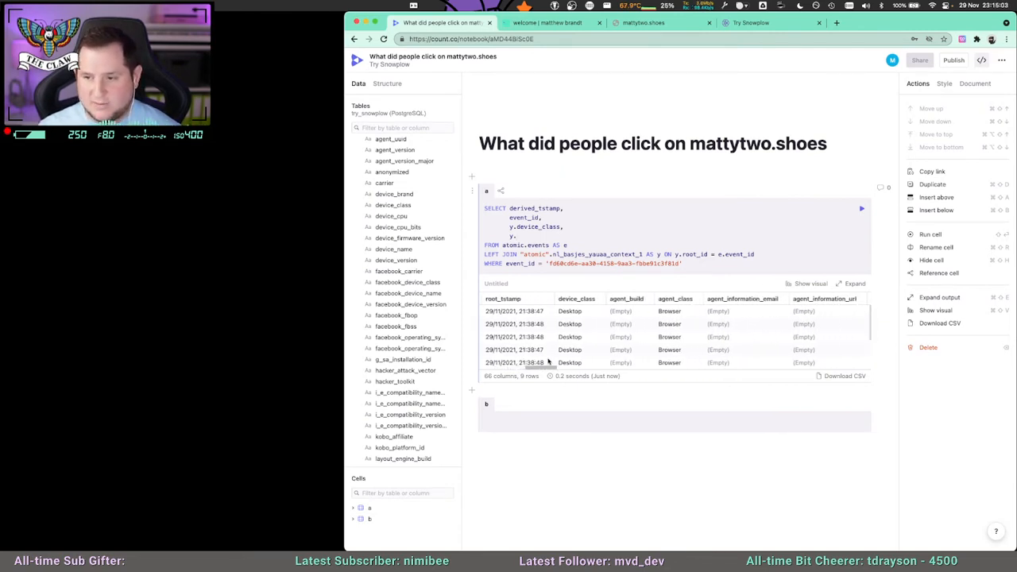
# Insert y.agent_name on its own line between event_id and y.device_class in the SELECT list.
pyautogui.click(564, 219)
pyautogui.press('Return')
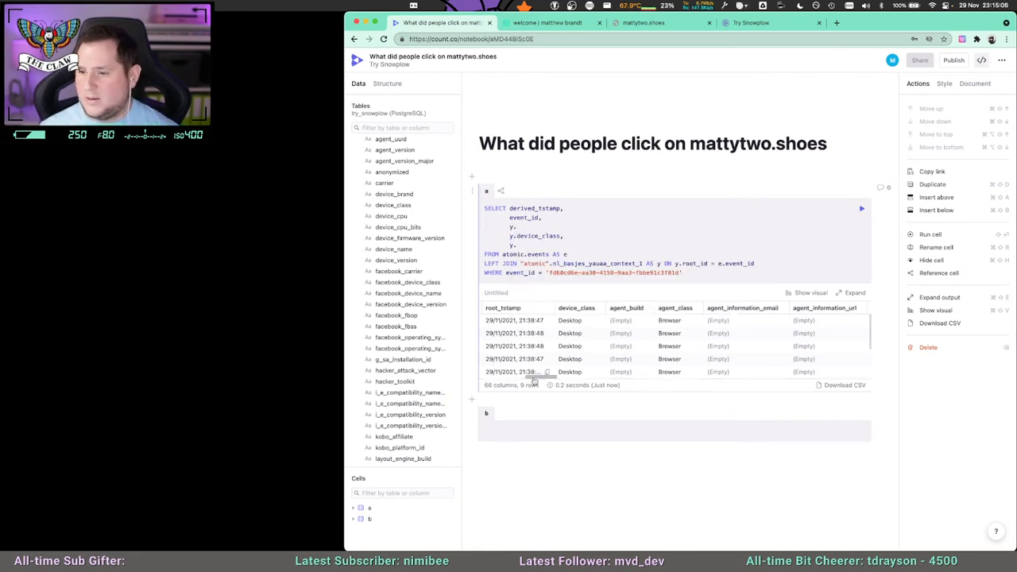
pyautogui.moveTo(529, 378); pyautogui.dragTo(566, 379)
pyautogui.write('y.agent_name')
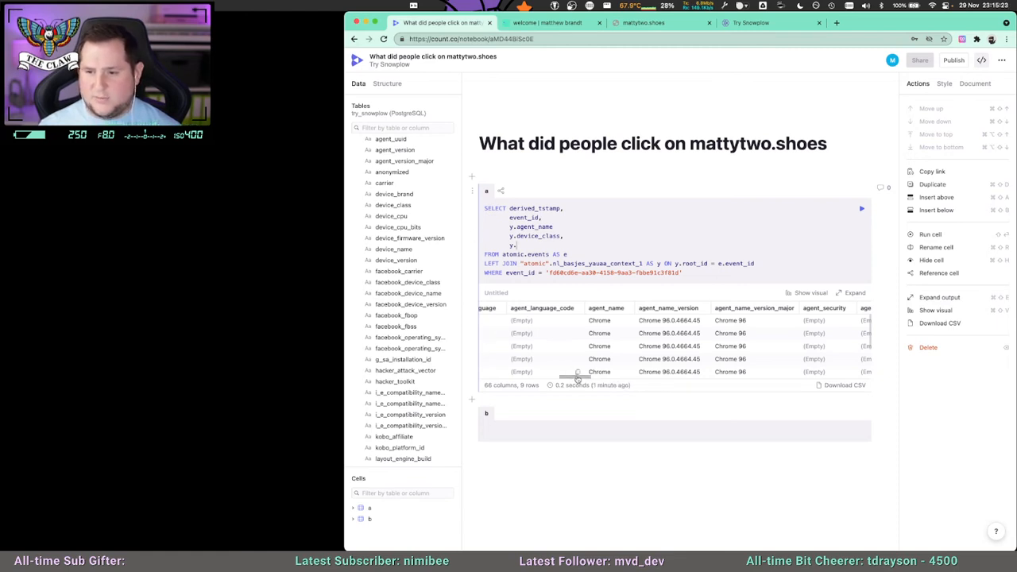
# Look at the enrichments list on the Try Snowplow page and return to the Count notebook.
pyautogui.hscroll(-10, 577, 378)
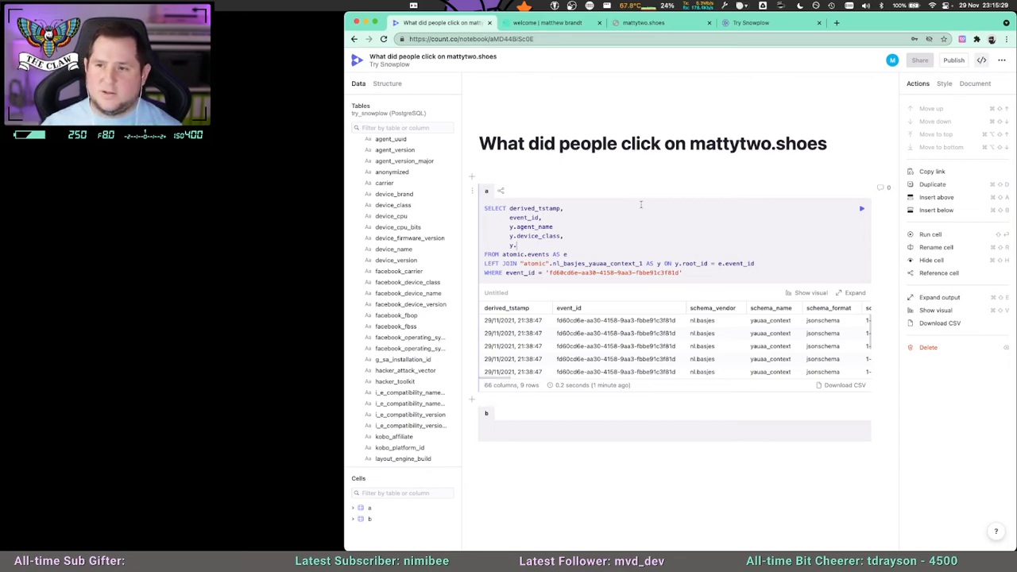
pyautogui.click(750, 22)
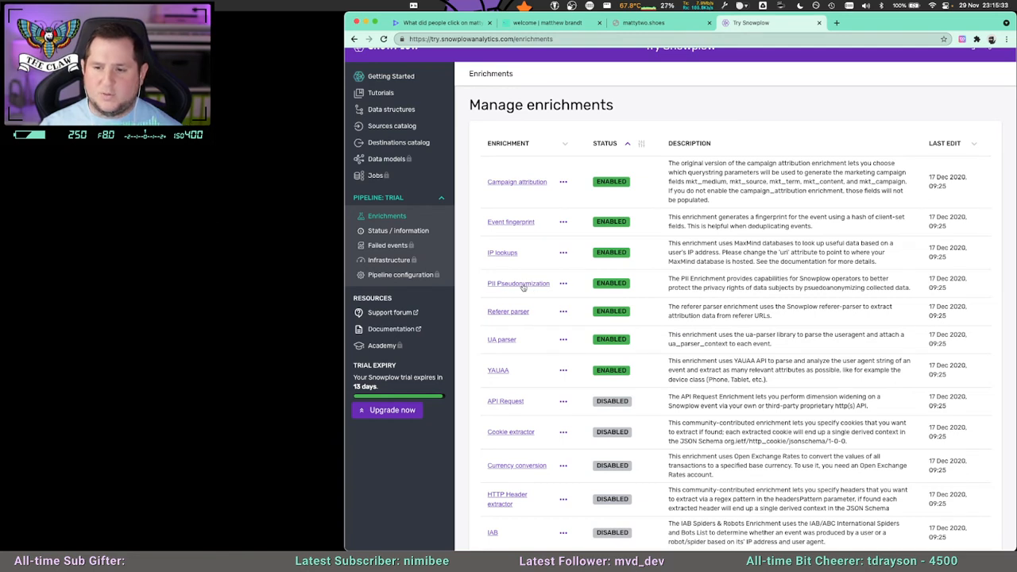
pyautogui.click(423, 27)
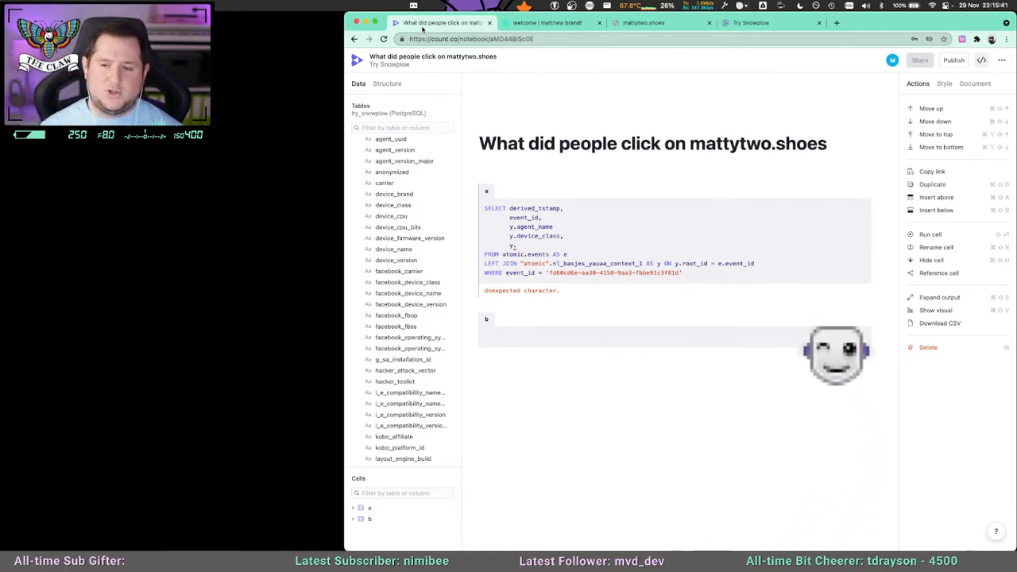
# Complete the last SELECT column as y.operating_system_name, add the missing comma after y.agent_name and run the query.
pyautogui.scroll(-1, 402, 305)
pyautogui.scroll(-2, 402, 304)
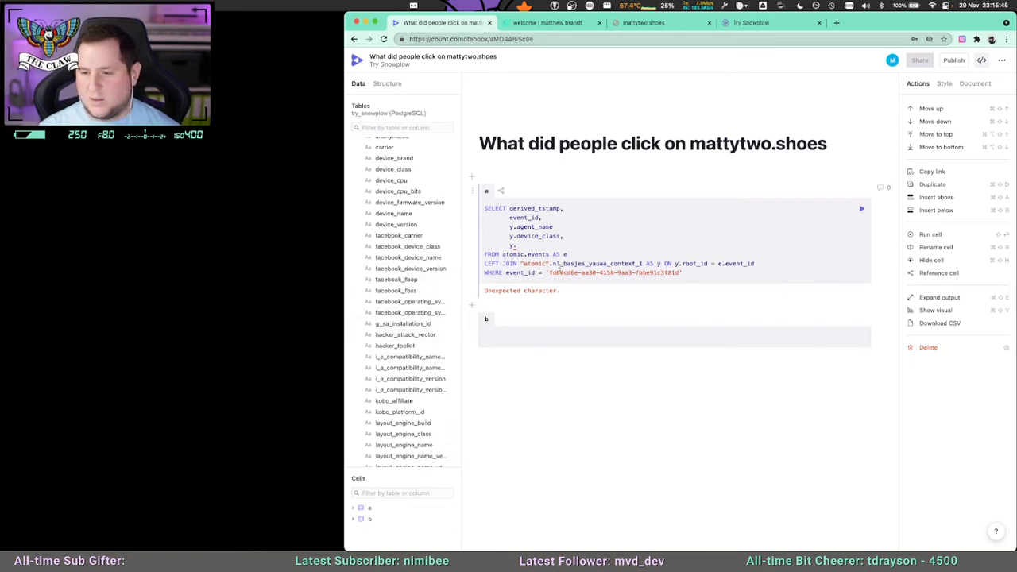
pyautogui.click(559, 242)
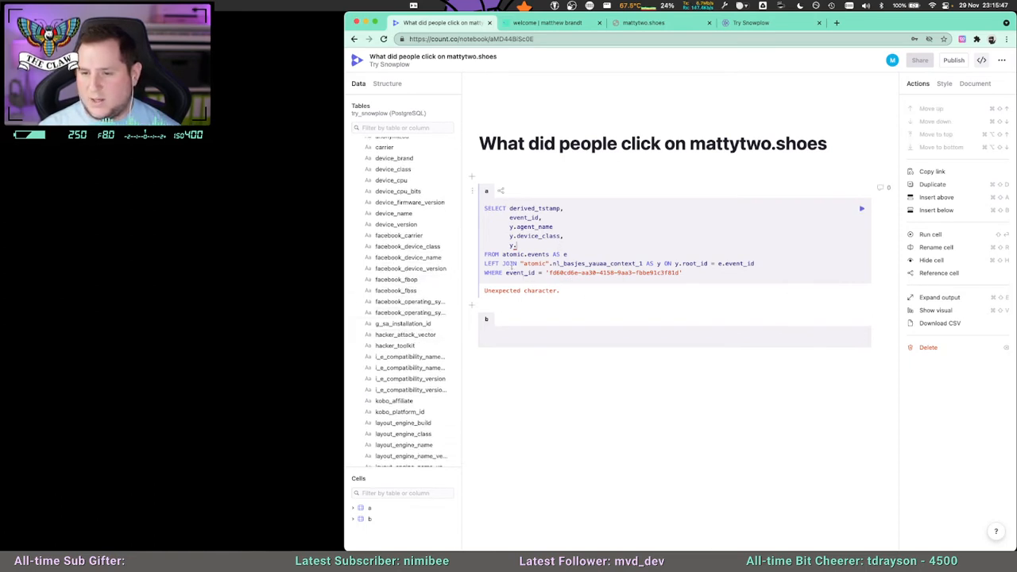
pyautogui.scroll(-10, 405, 302)
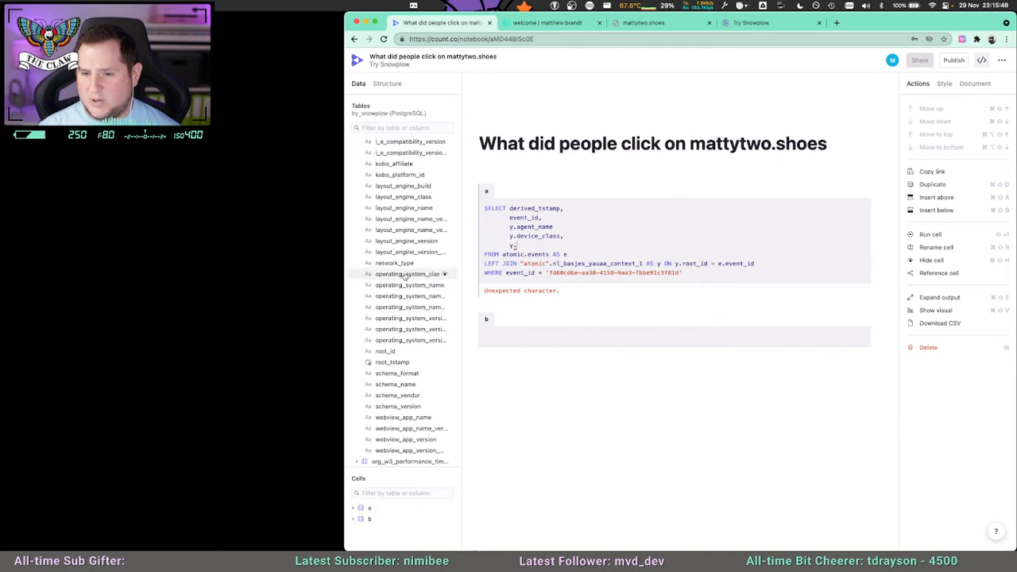
pyautogui.write('operating_')
pyautogui.write('syst')
pyautogui.write('s')
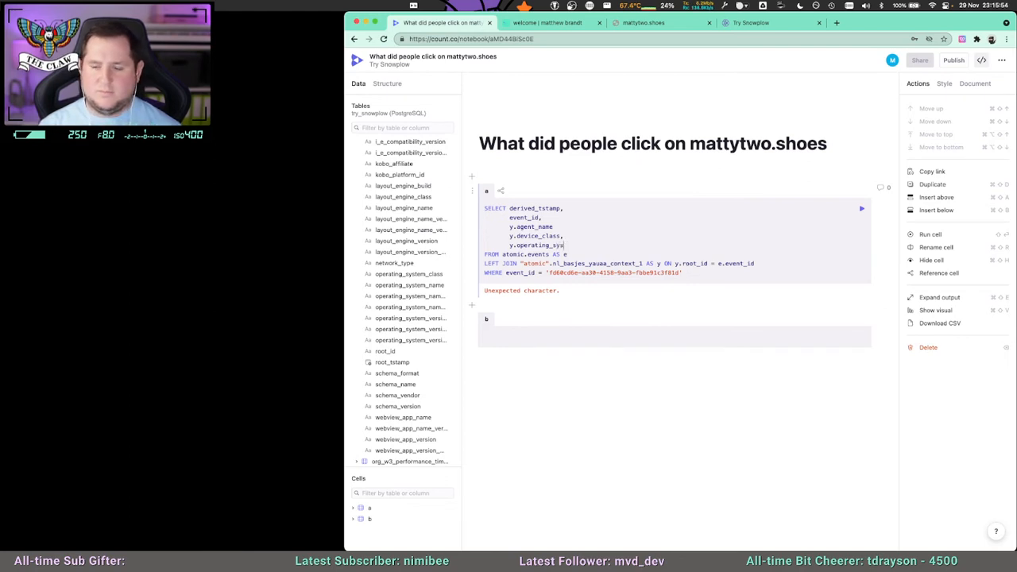
pyautogui.write('em_name')
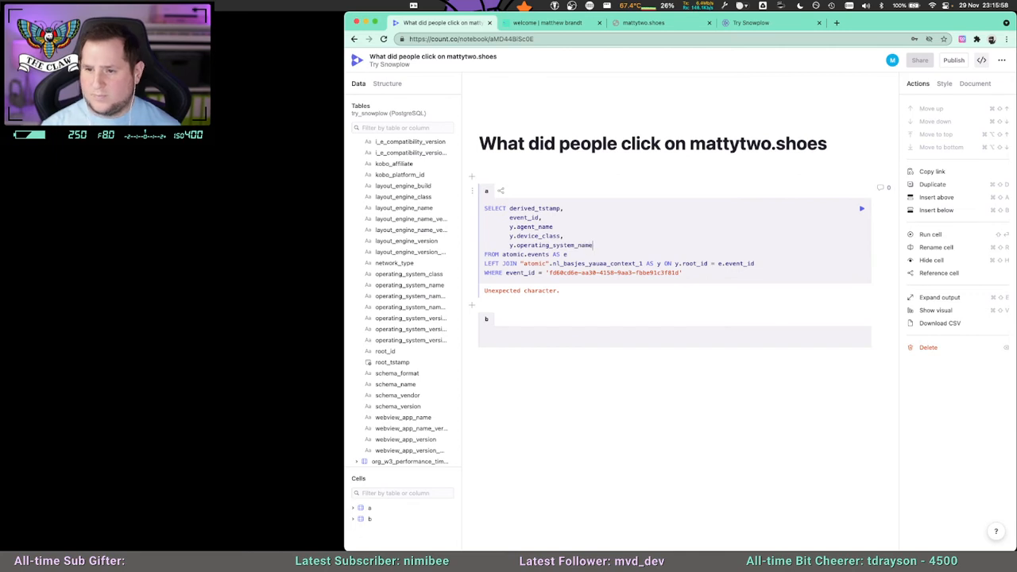
pyautogui.click(861, 208)
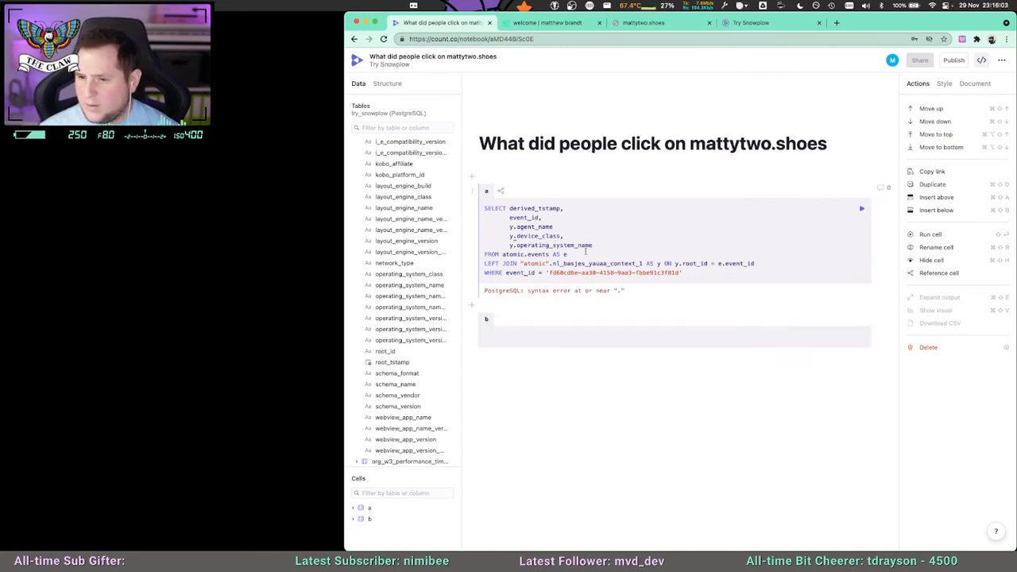
pyautogui.click(559, 227)
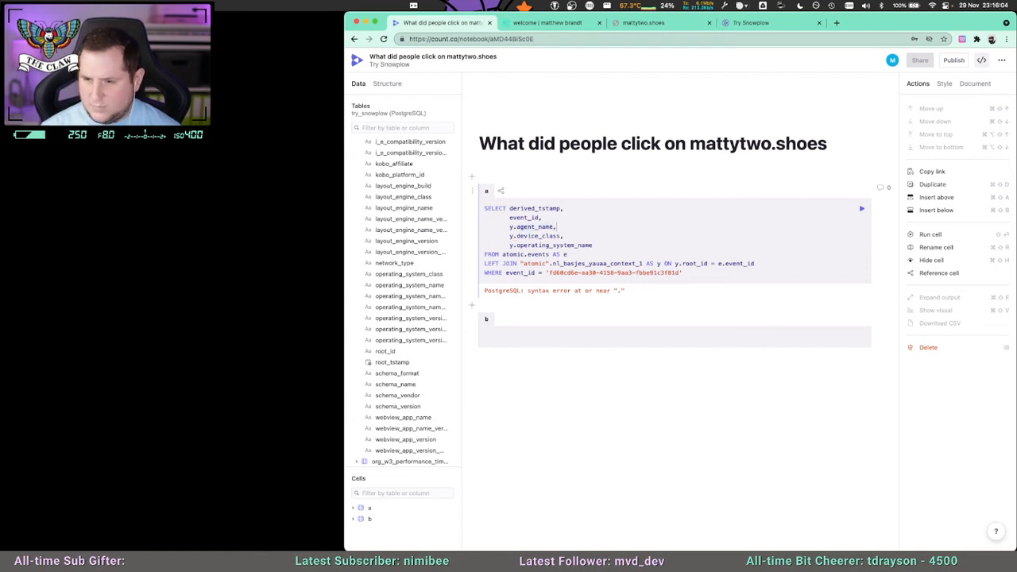
pyautogui.click(861, 210)
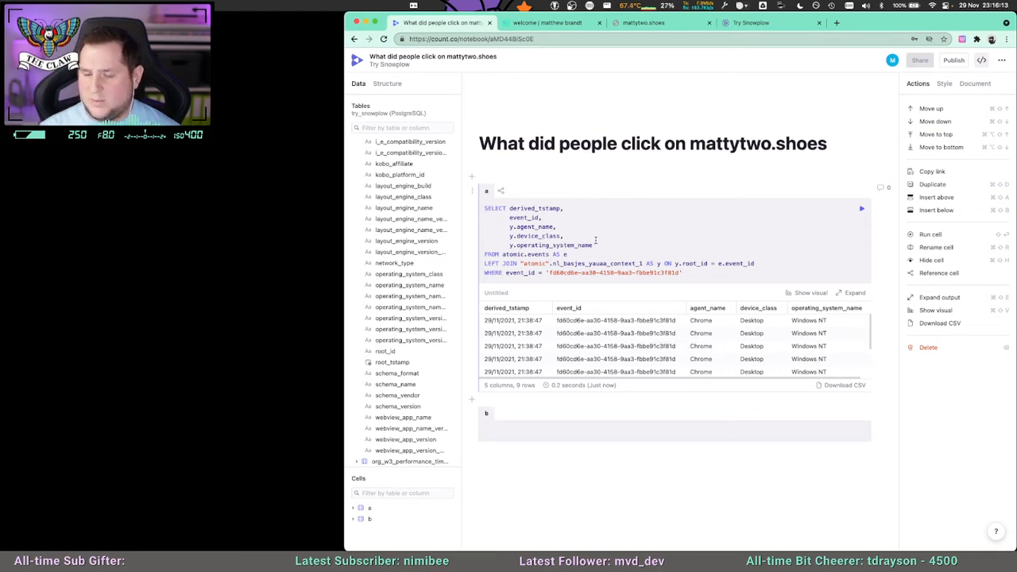
# Preview the operating_system_name_version_major column's values and try to paste a replacement over operating_system_name in the query.
pyautogui.click(444, 308)
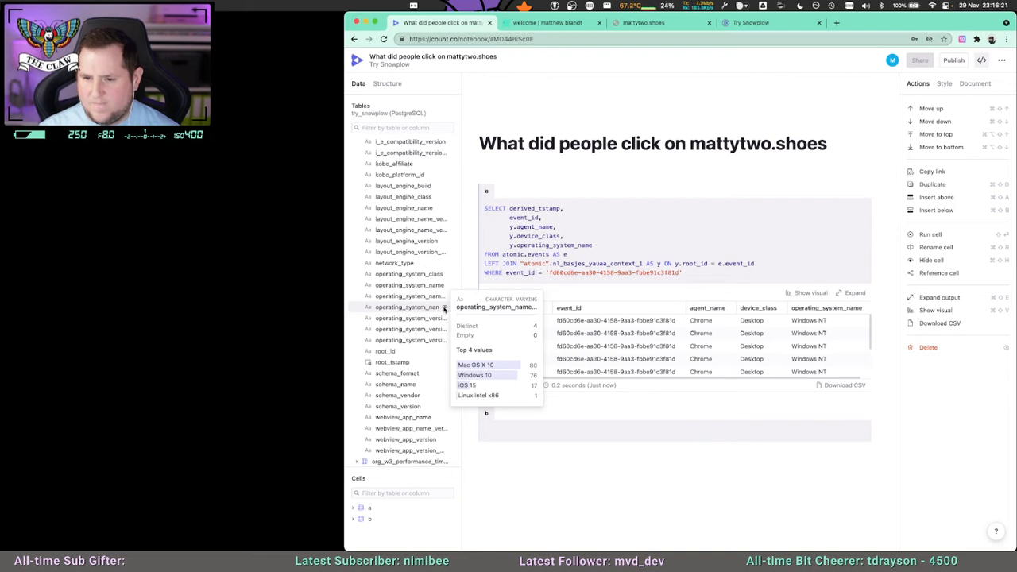
pyautogui.click(420, 308)
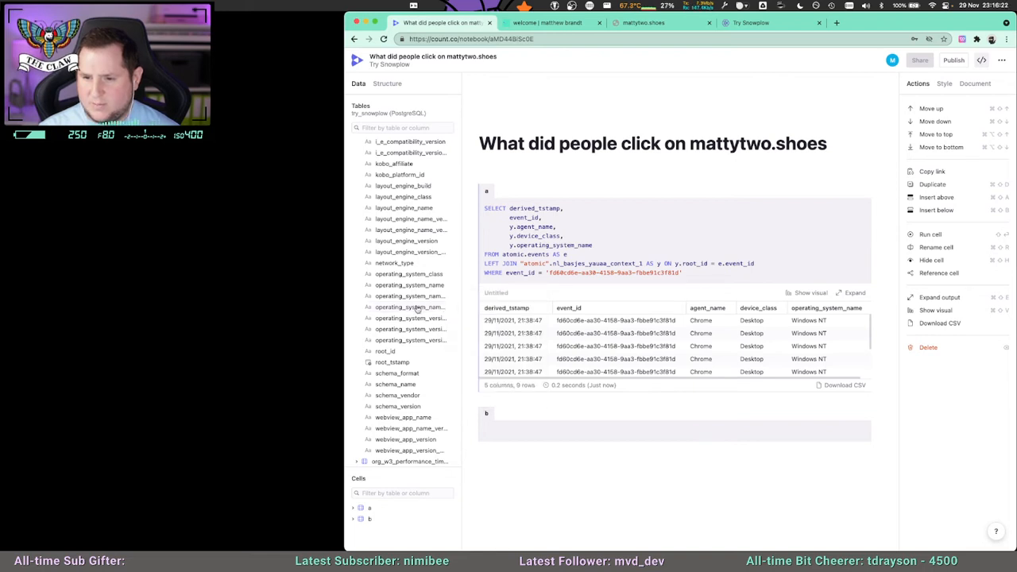
pyautogui.doubleClick(581, 245)
pyautogui.write('fd60cd6e-aa30-4158-9aa3-fbbe91c3f81d')
pyautogui.hotkey('ctrl', 'z')
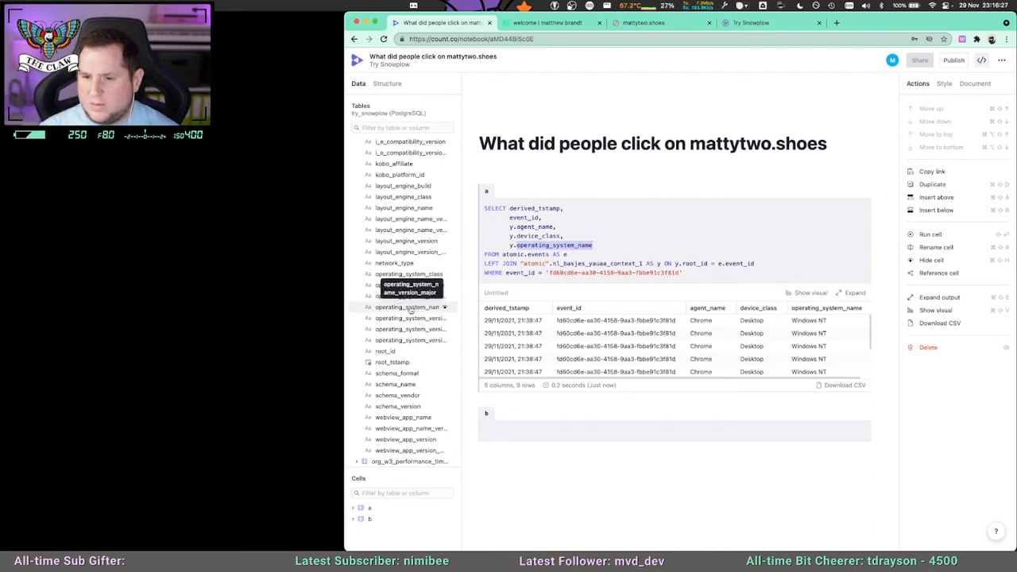
# Change the last SELECT column to y.operating_system_version_major and run the cell, adding an empty cell below it.
pyautogui.click(592, 244)
pyautogui.press('BackSpace')
pyautogui.press('BackSpace')
pyautogui.write('version_major')
pyautogui.hotkey('shift', 'Return')
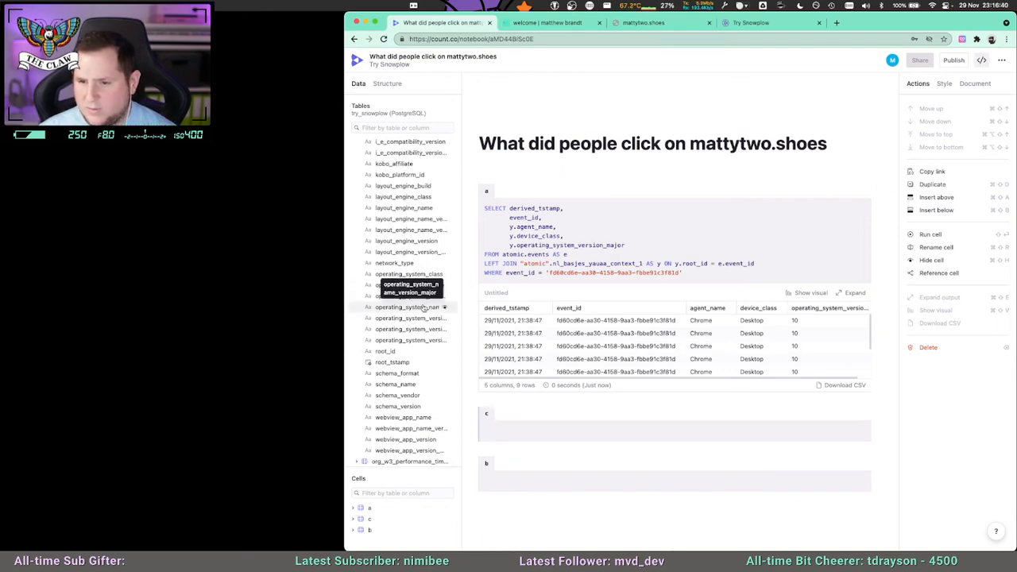
# Insert name_ into the last SELECT column so it reads y.operating_system_name_version_major.
pyautogui.click(577, 245)
pyautogui.write('name_')
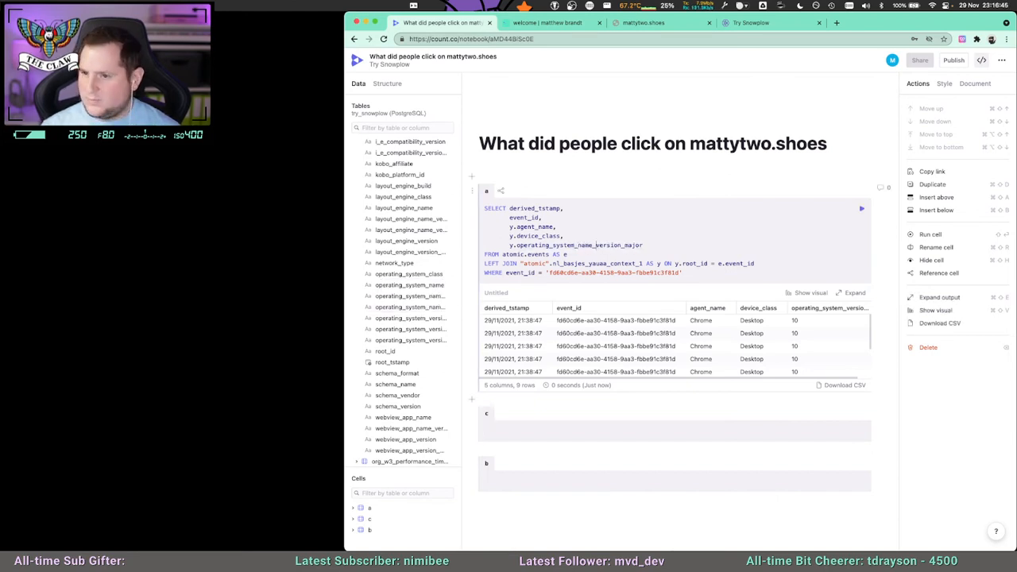
# Run the query in cell a and widen the derived_tstamp column in its results table.
pyautogui.click(861, 210)
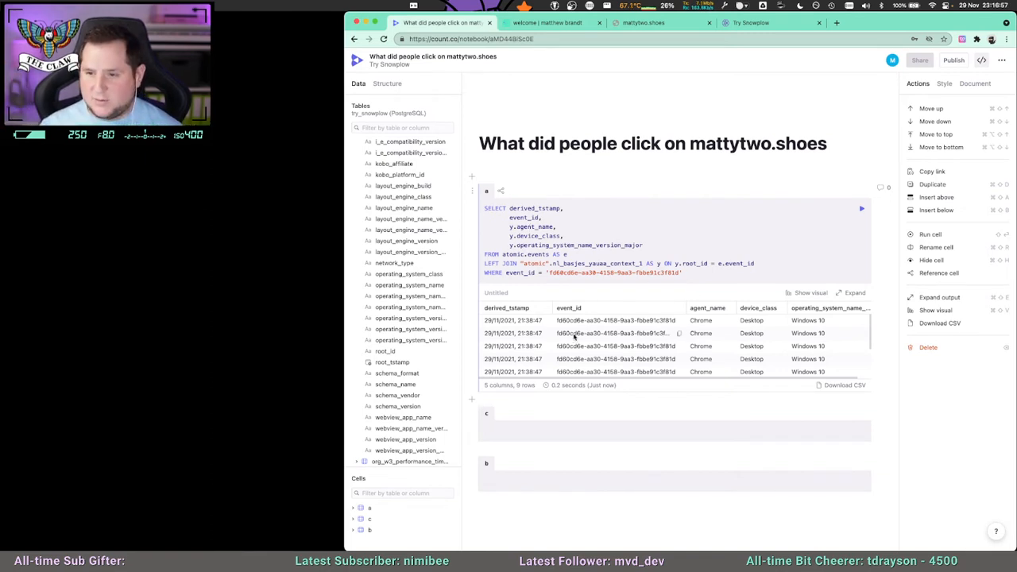
pyautogui.scroll(-2, 697, 329)
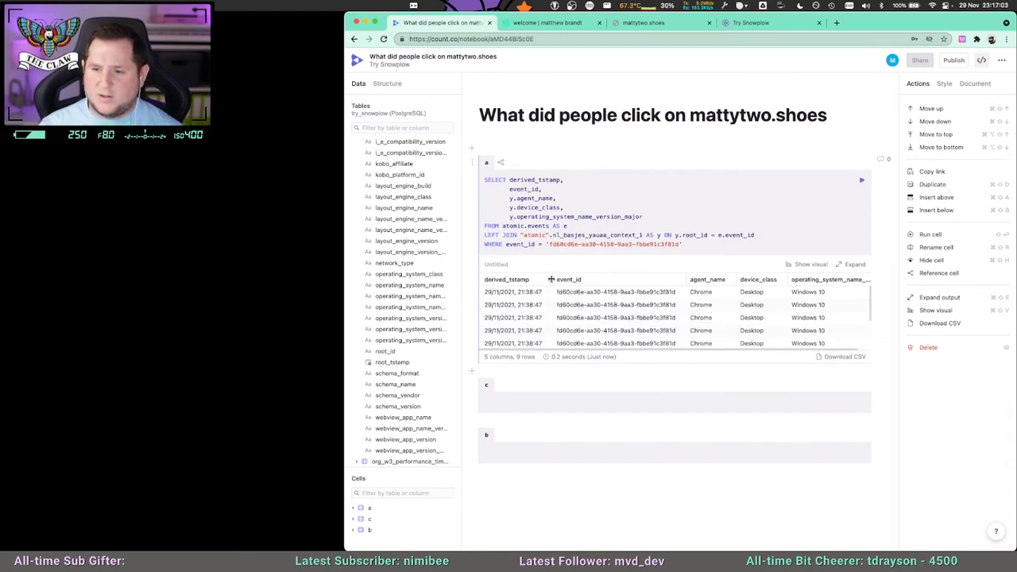
pyautogui.moveTo(551, 279)
pyautogui.mouseDown()
pyautogui.moveTo(568, 279)
pyautogui.moveTo(559, 282)
pyautogui.mouseUp()
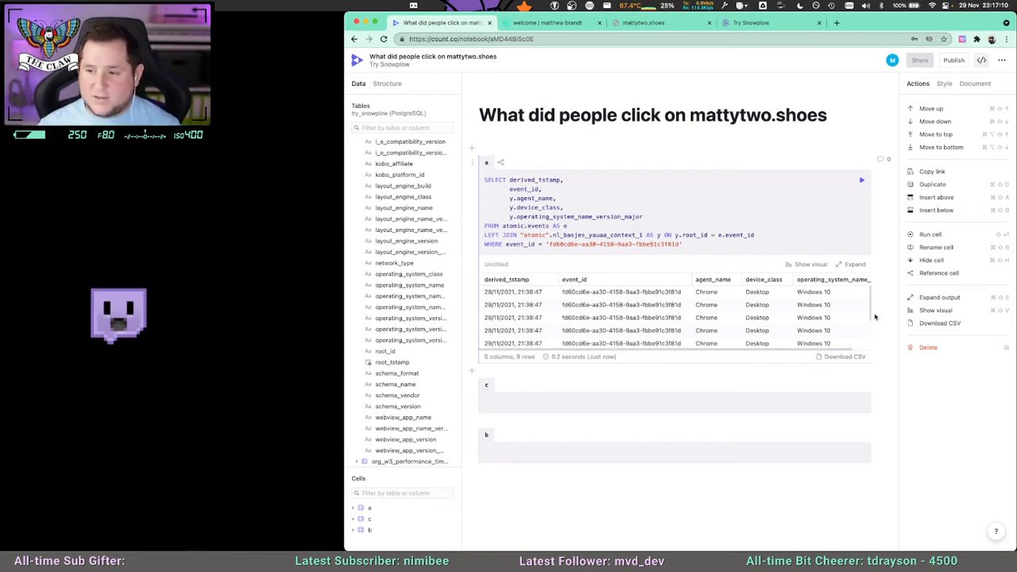
pyautogui.moveTo(870, 304)
pyautogui.mouseDown()
pyautogui.moveTo(870, 338)
pyautogui.moveTo(867, 293)
pyautogui.mouseUp()
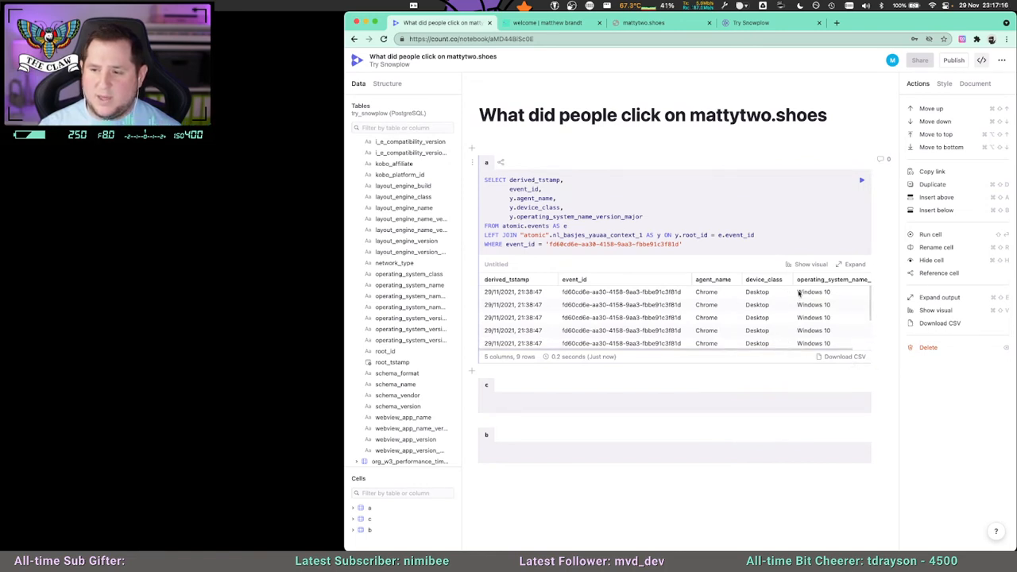
pyautogui.moveTo(649, 216); pyautogui.dragTo(509, 199)
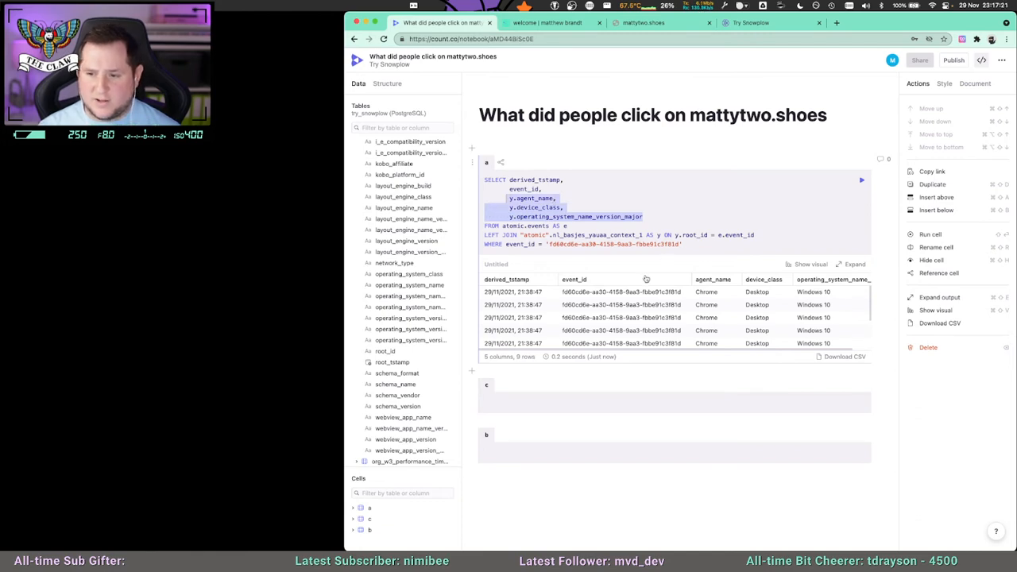
pyautogui.click(622, 217)
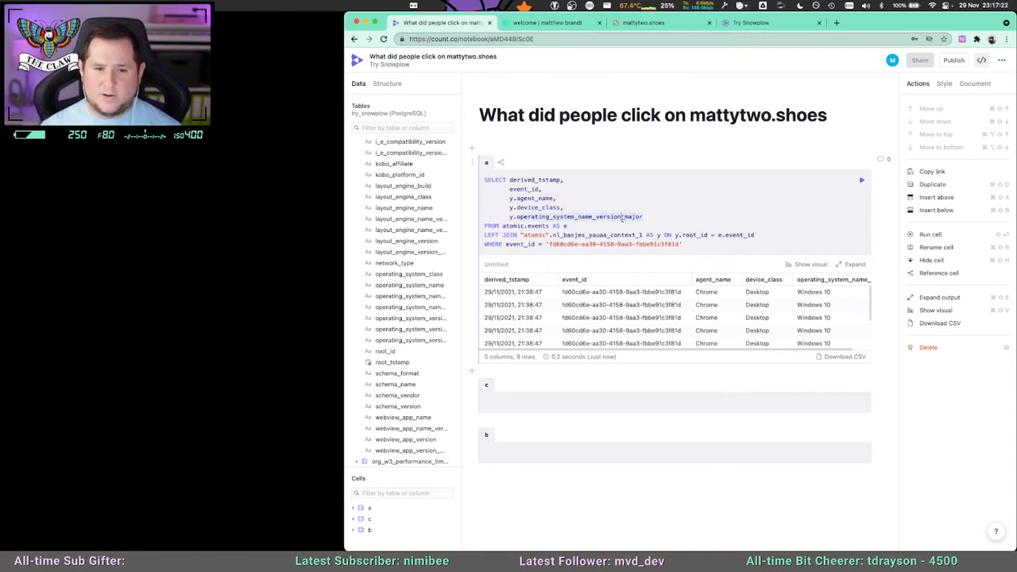
# Add DISTINCT after SELECT and place derived_tstamp on its own indented line.
pyautogui.click(510, 179)
pyautogui.press('Return')
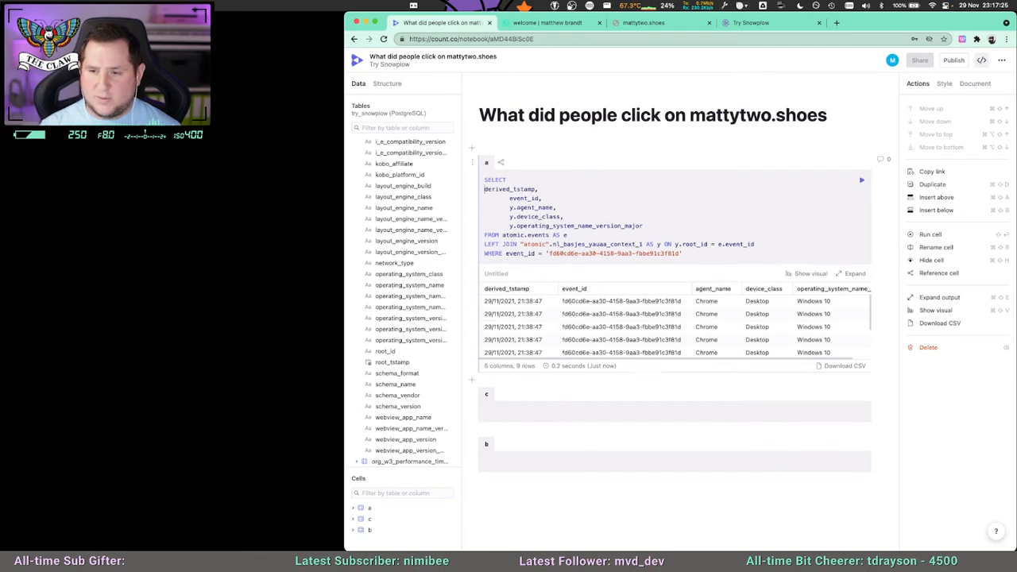
pyautogui.write('DISTINCT')
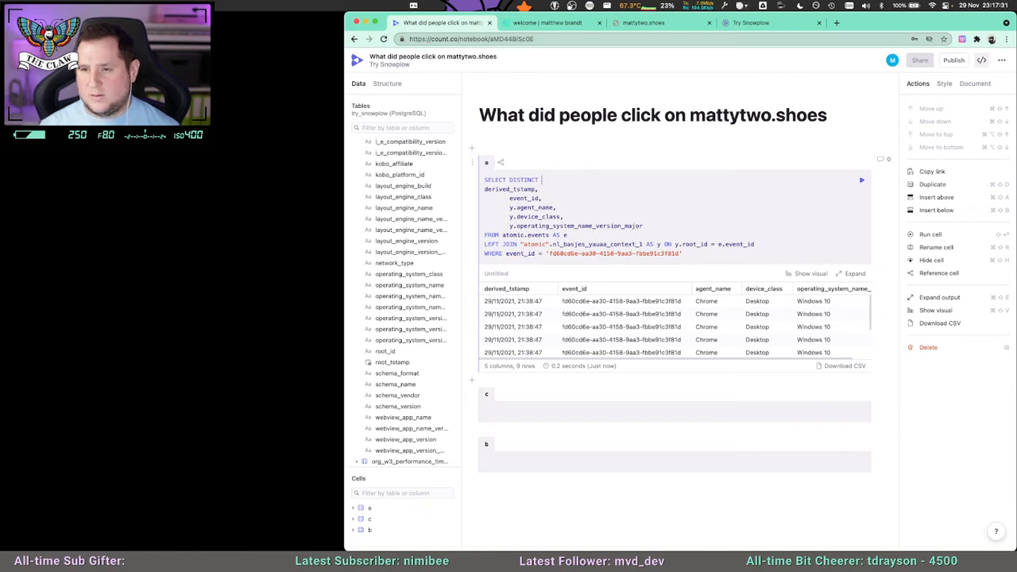
pyautogui.press('Tab')
pyautogui.press('Tab')
pyautogui.press('Tab')
pyautogui.press('Tab')
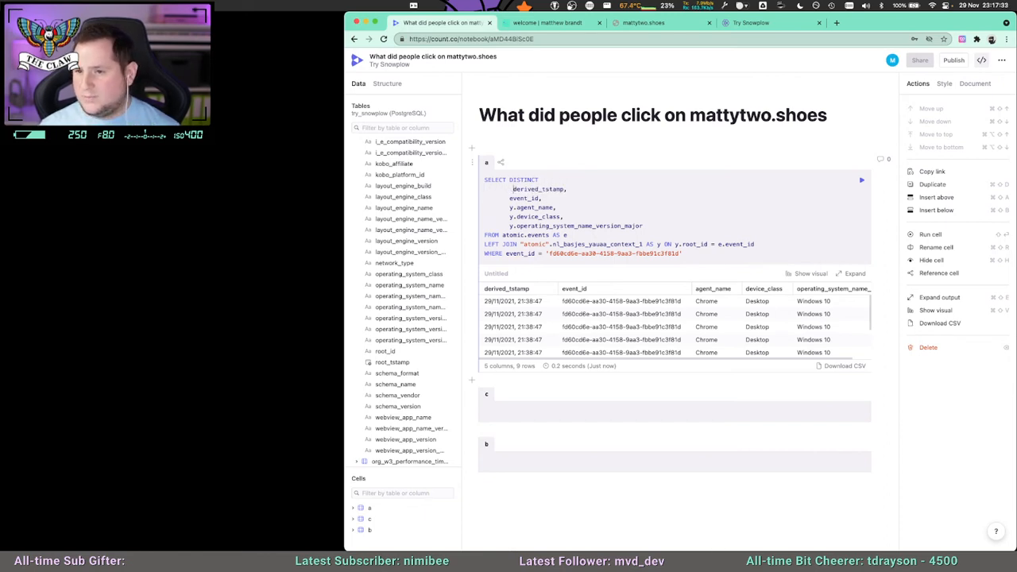
pyautogui.press('Tab')
# Align the remaining SELECT columns under derived_tstamp and prefix derived_tstamp with e.
pyautogui.press('Down')
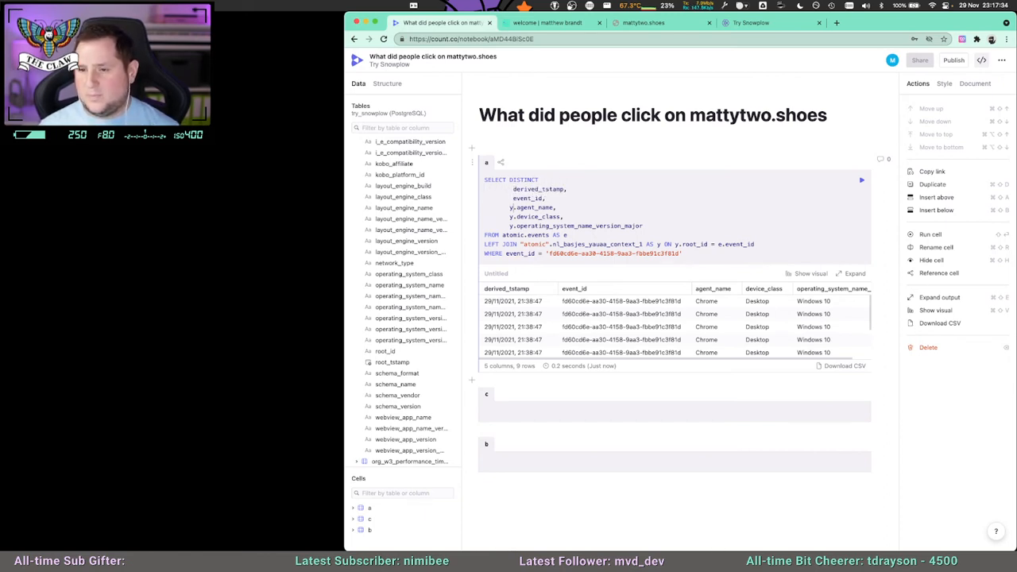
pyautogui.press('Delete')
pyautogui.write('y')
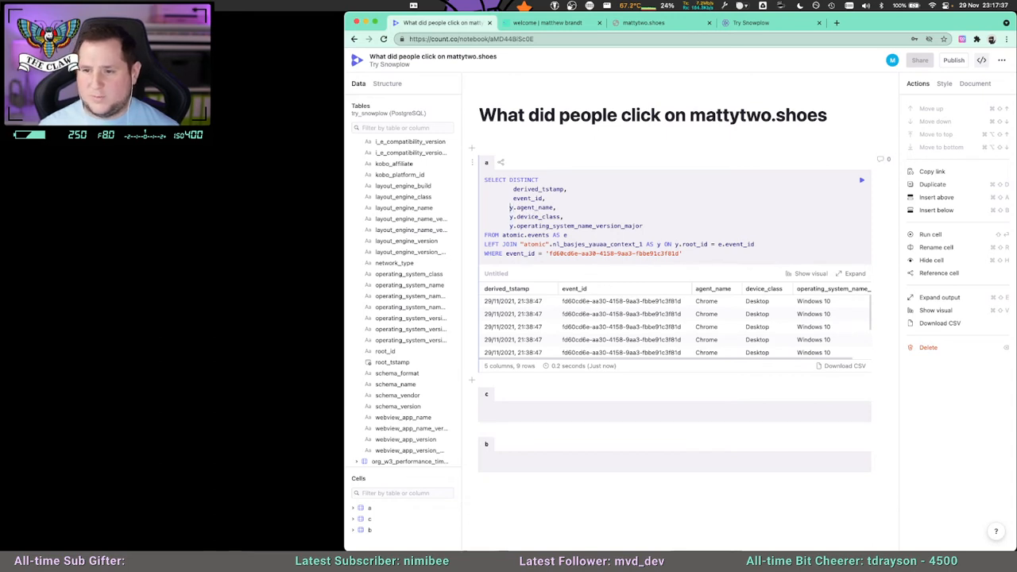
pyautogui.press('Down')
pyautogui.press('Left')
pyautogui.press('Up')
pyautogui.press('Left')
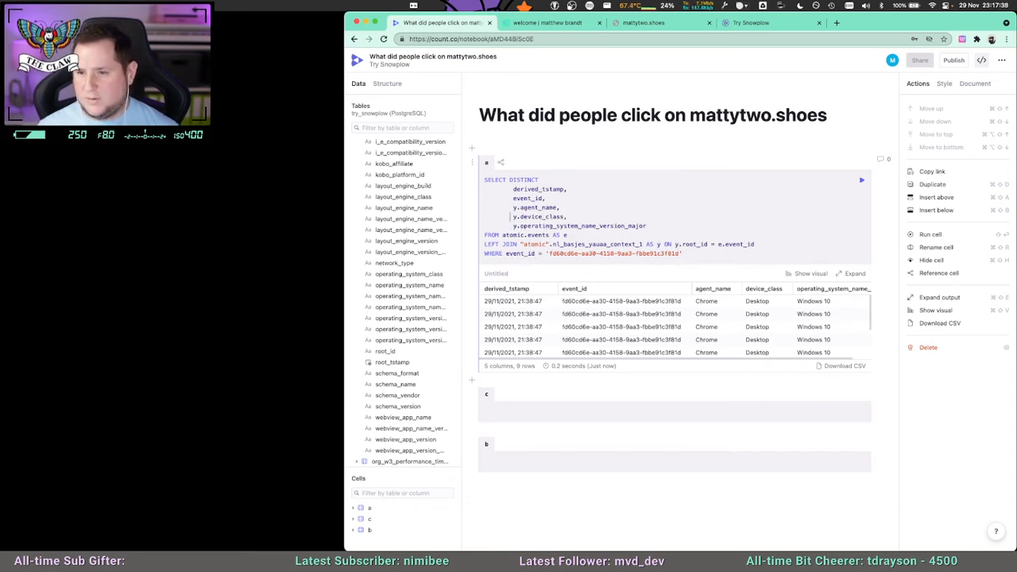
pyautogui.press('Up')
pyautogui.write('e.')
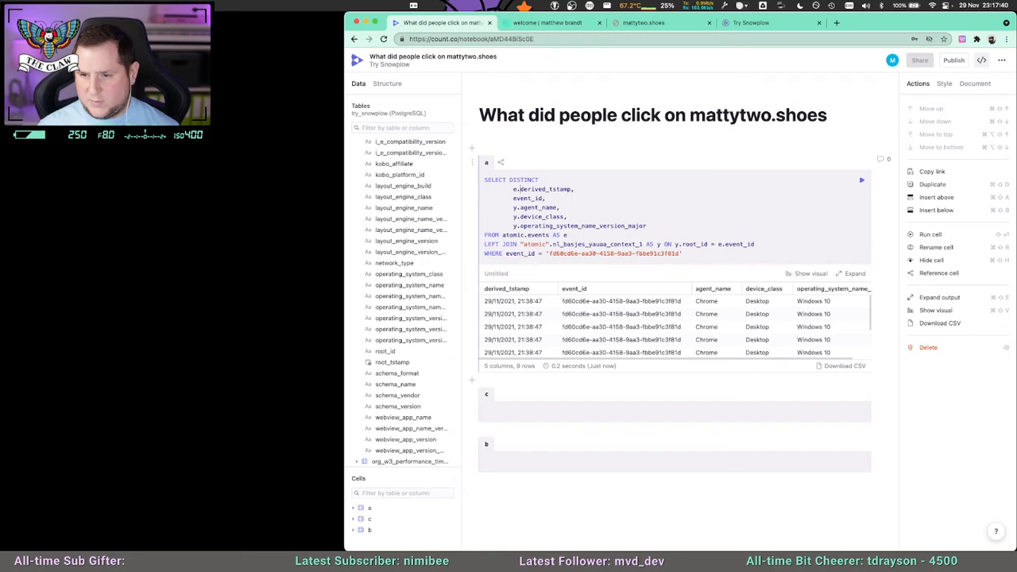
# Undo the recent DISTINCT, indentation and alias edits in the SELECT clause.
pyautogui.hotkey('shift', 'Return')
pyautogui.click(579, 217)
pyautogui.press('super+z')
pyautogui.press('super+z')
pyautogui.press('super+z')
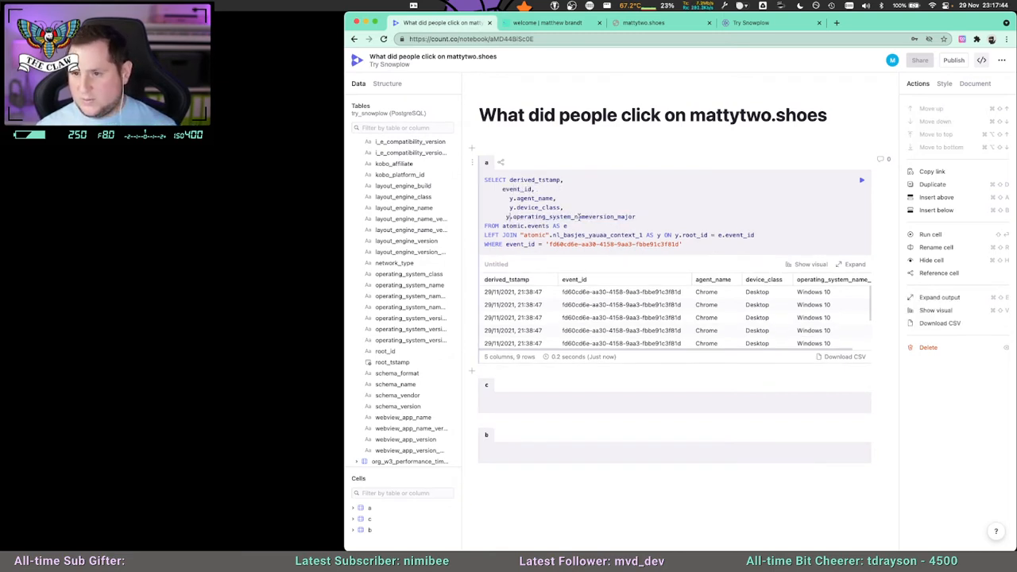
pyautogui.press('super+y')
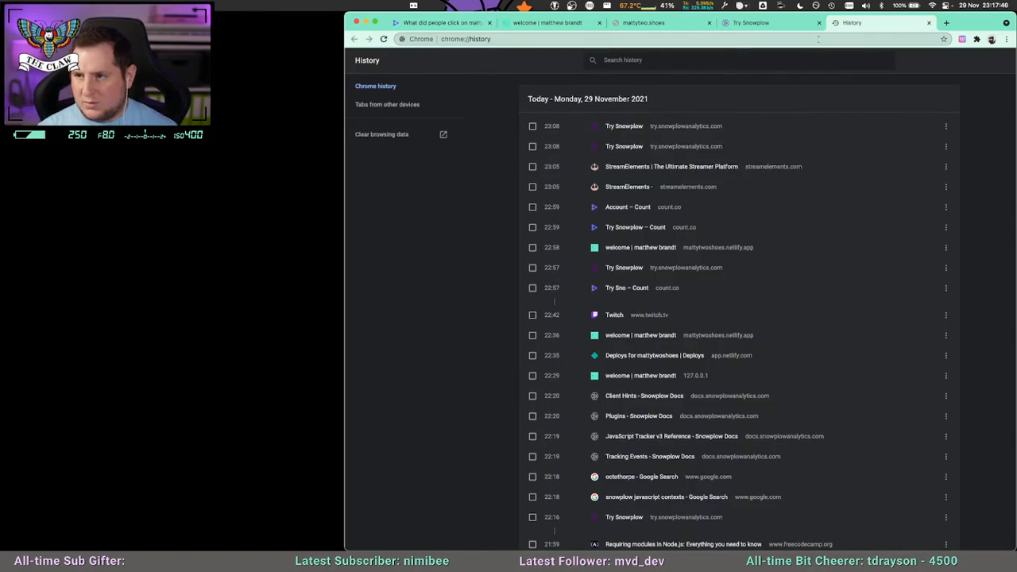
pyautogui.click(928, 23)
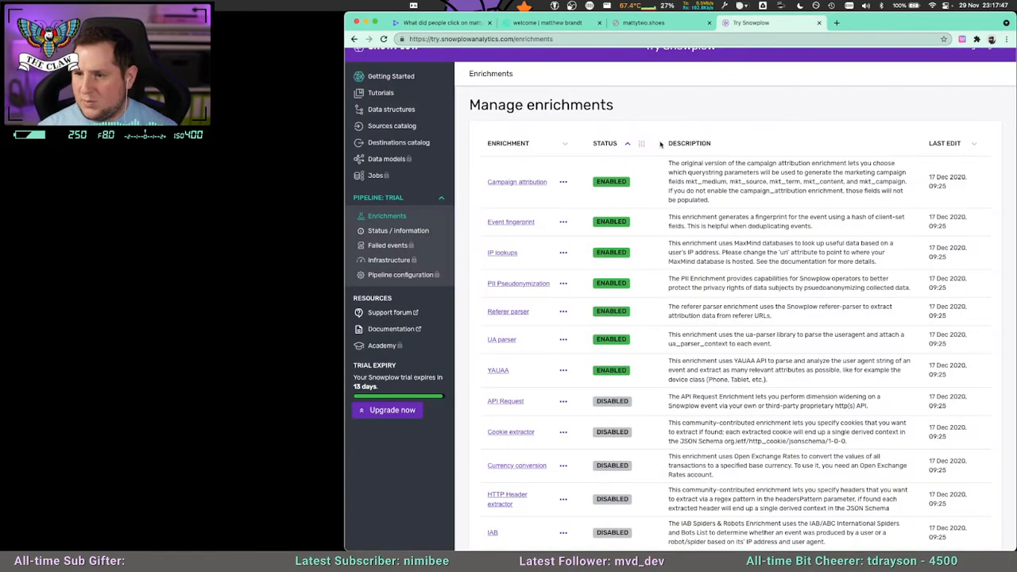
pyautogui.click(441, 22)
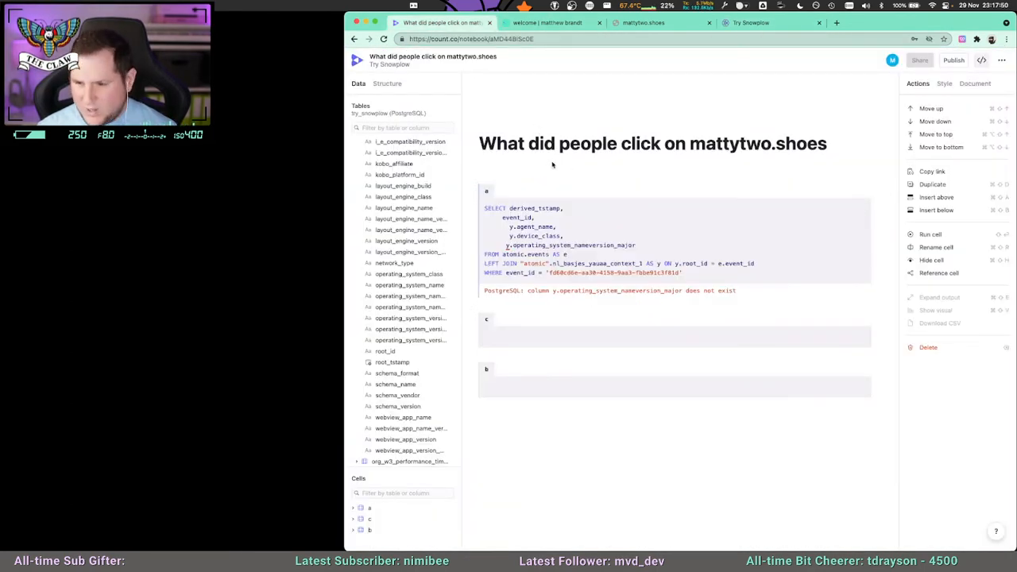
# Insert DISTINCT after SELECT in cell a and move derived_tstamp to a new indented line.
pyautogui.doubleClick(513, 208)
pyautogui.click(510, 208)
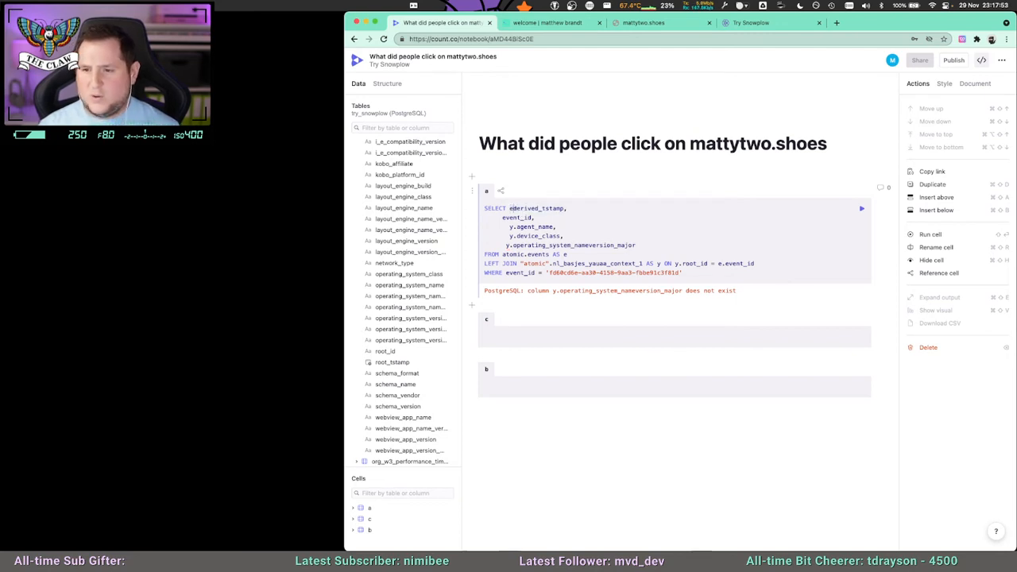
pyautogui.press('Return')
pyautogui.write('DISTINCT')
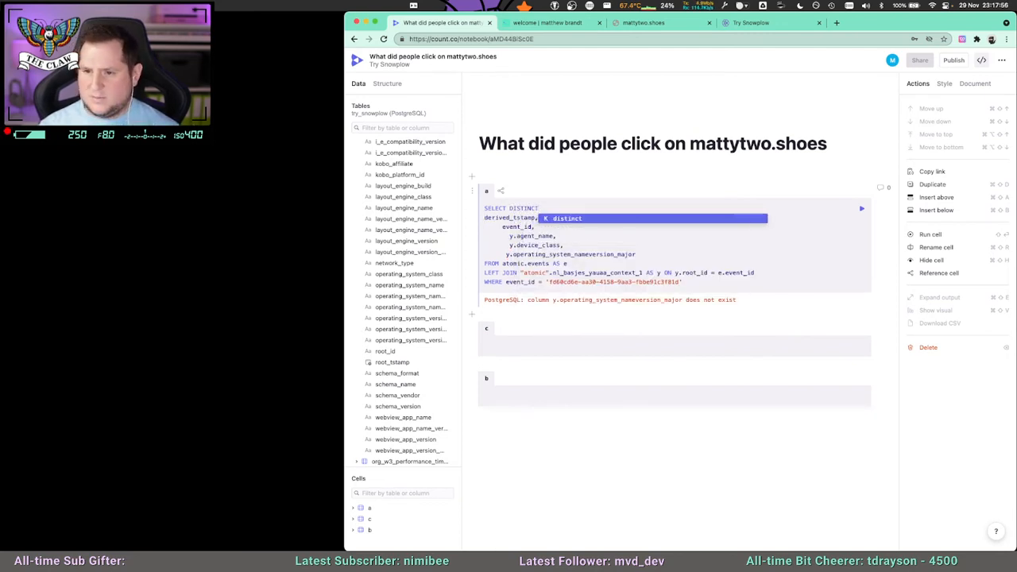
pyautogui.press('Escape')
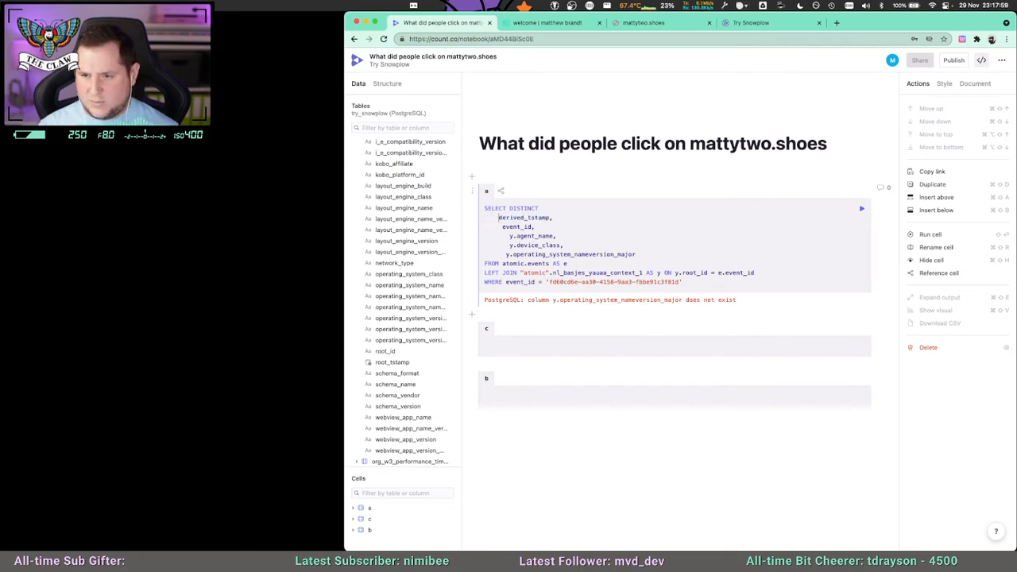
# Prefix derived_tstamp and event_id with e. in the SELECT list and align all the columns beneath each other.
pyautogui.write('e.')
pyautogui.press('Down')
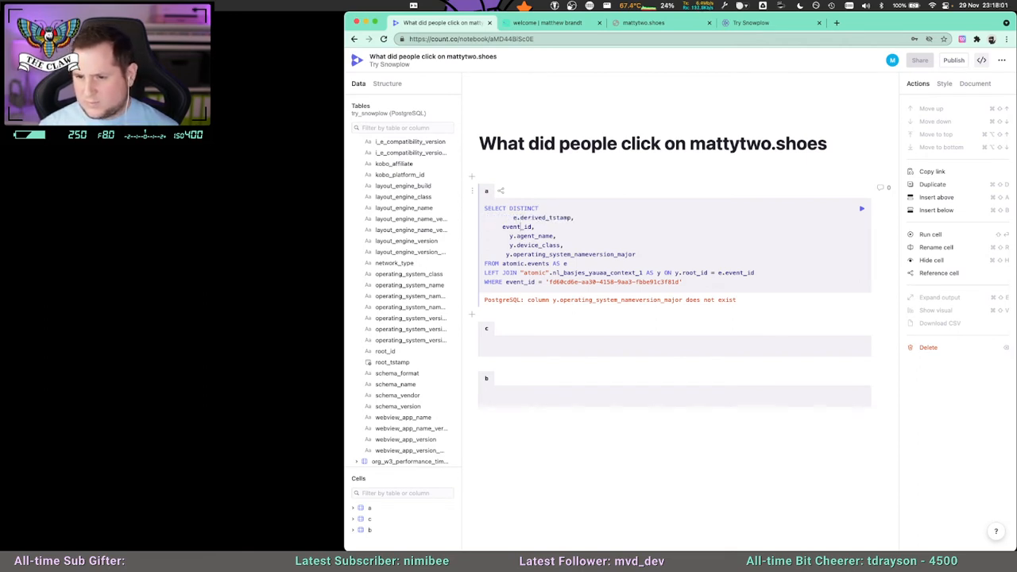
pyautogui.press('Left')
pyautogui.press('Left')
pyautogui.press('Left')
pyautogui.press('Left')
pyautogui.press('Left')
pyautogui.write('e.')
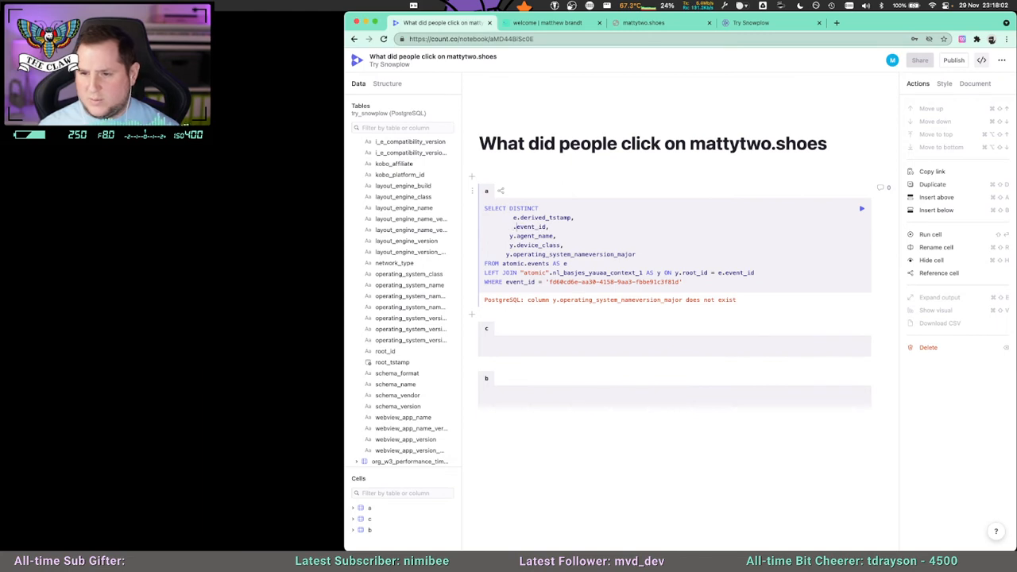
pyautogui.press('Down')
pyautogui.press('Left')
pyautogui.press('Left')
pyautogui.press('Left')
pyautogui.press('Down')
pyautogui.press('Left')
pyautogui.press('Left')
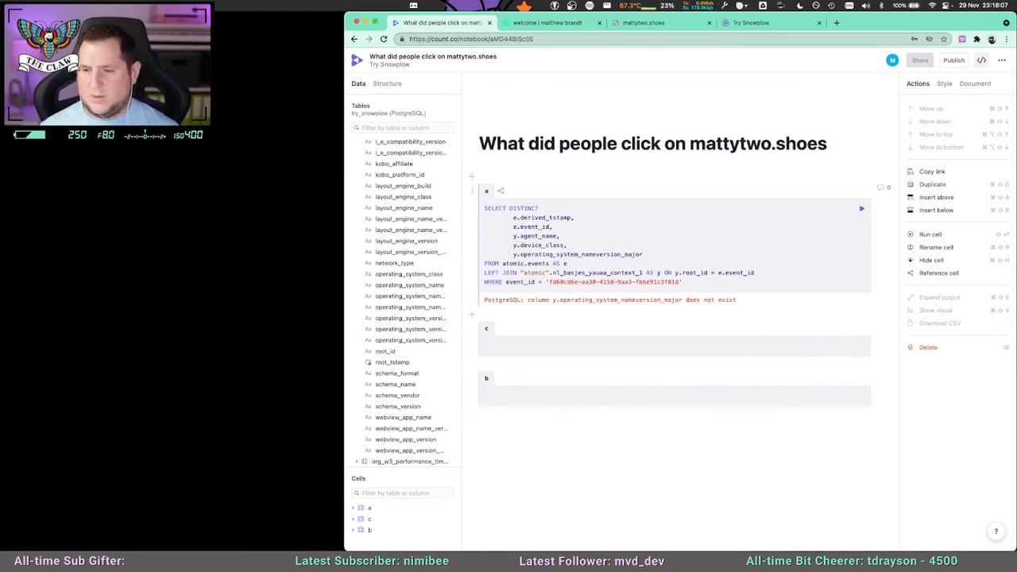
# Correct the last SELECT column to y.operating_system_name_version_major and run the query, widening the derived_tstamp column in the results.
pyautogui.click(861, 208)
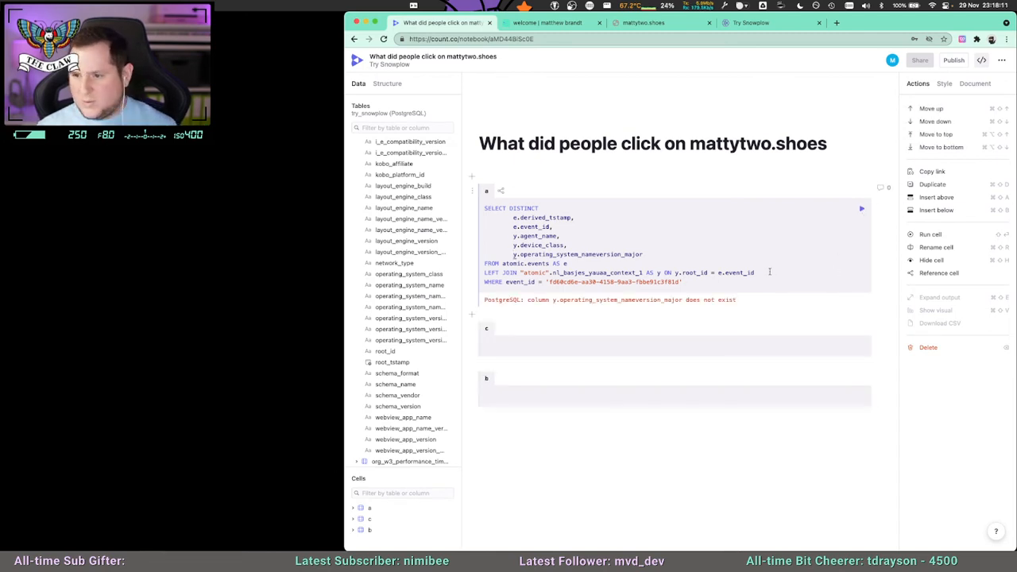
pyautogui.click(591, 254)
pyautogui.write('_')
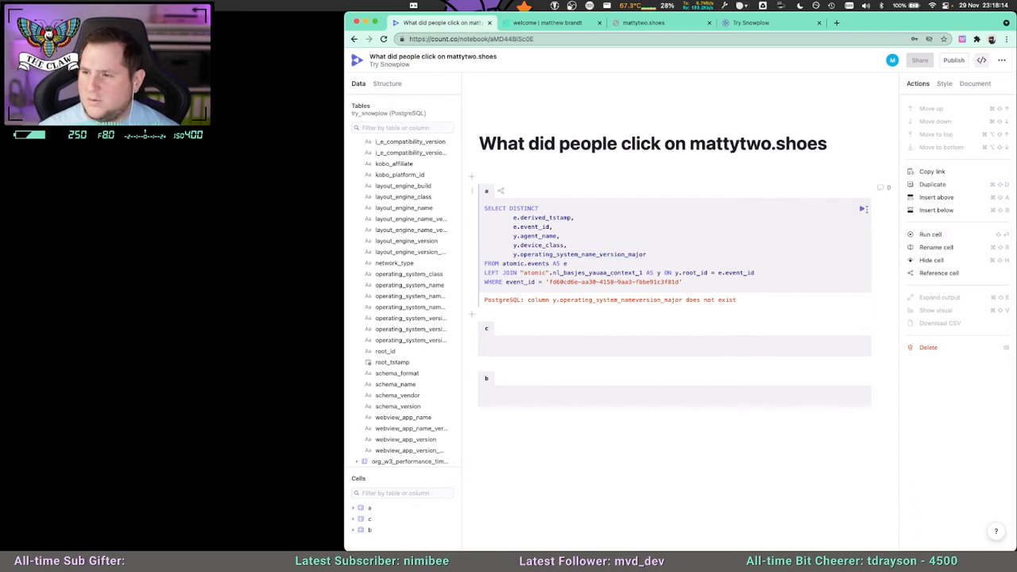
pyautogui.click(861, 209)
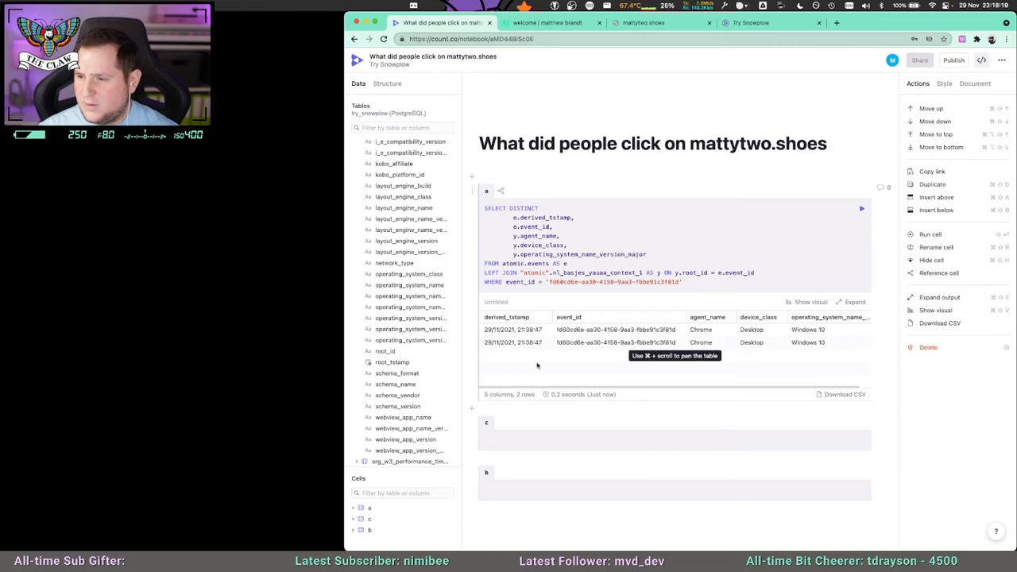
pyautogui.moveTo(543, 387); pyautogui.dragTo(519, 387)
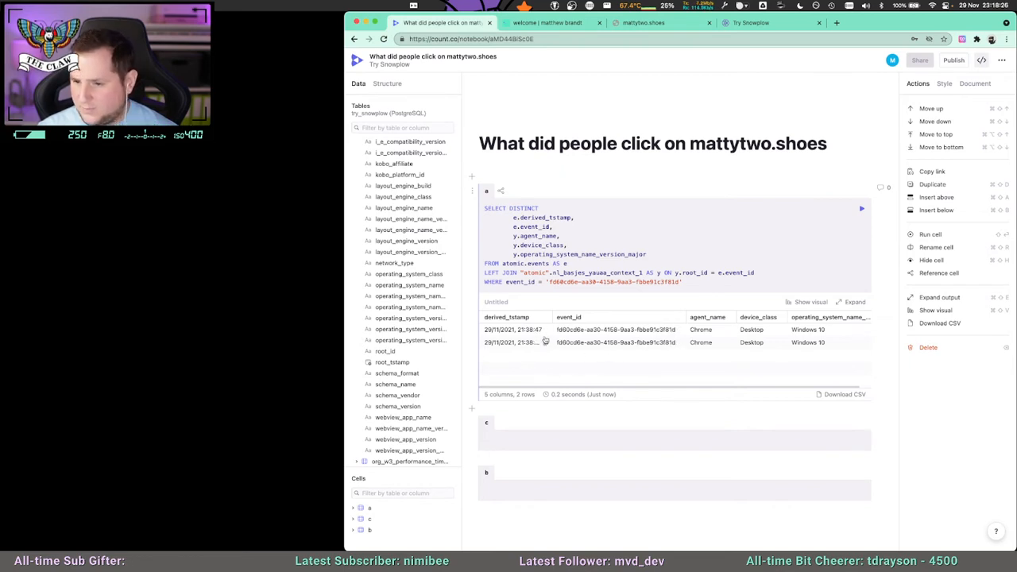
pyautogui.moveTo(552, 316)
pyautogui.mouseDown()
pyautogui.moveTo(579, 316)
pyautogui.moveTo(557, 317)
pyautogui.mouseUp()
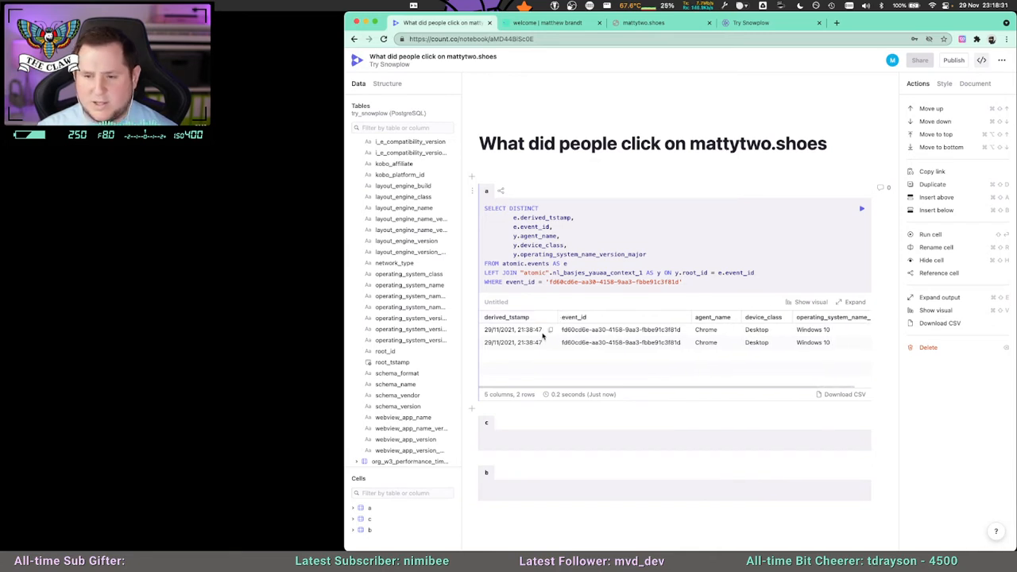
# Wrap e.derived_tstamp in a DATE_TRUNC function call in the SELECT list.
pyautogui.click(513, 217)
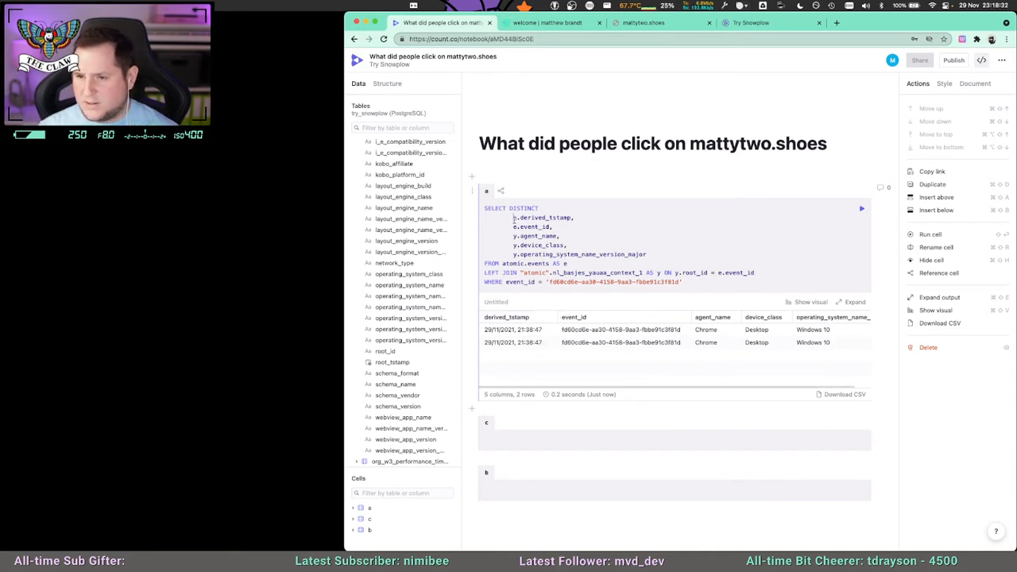
pyautogui.write('DATE_TRUNC(')
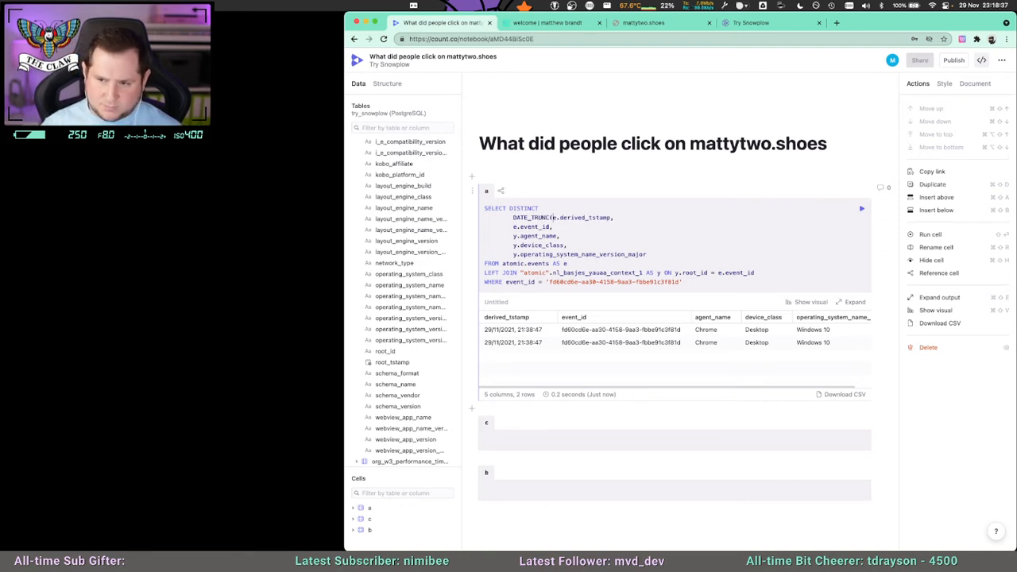
pyautogui.press('Left')
pyautogui.press('Left')
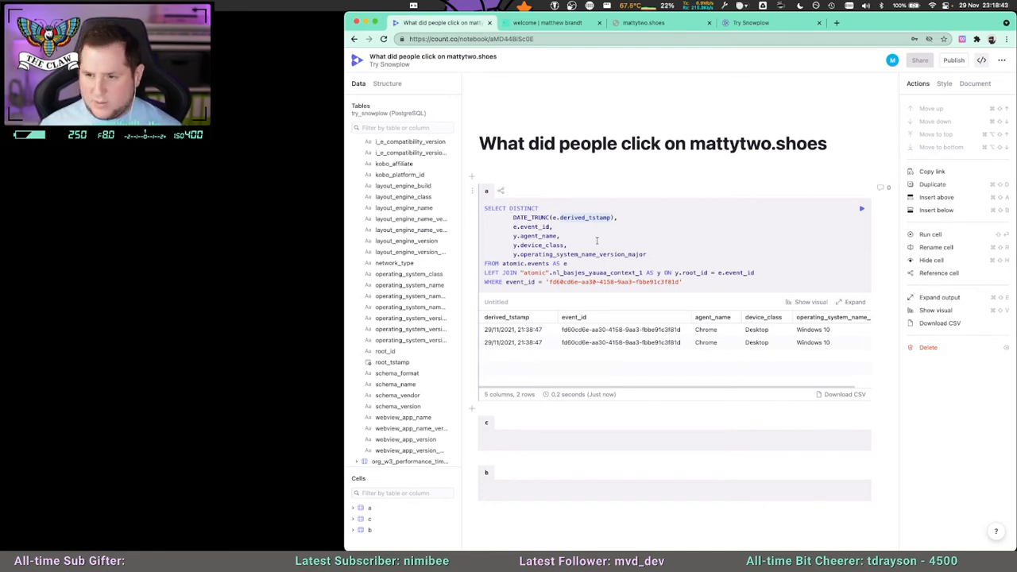
pyautogui.press('Right')
pyautogui.press('Left')
pyautogui.press('Left')
pyautogui.press('Left')
pyautogui.press('Left')
pyautogui.press('Left')
pyautogui.press('Left')
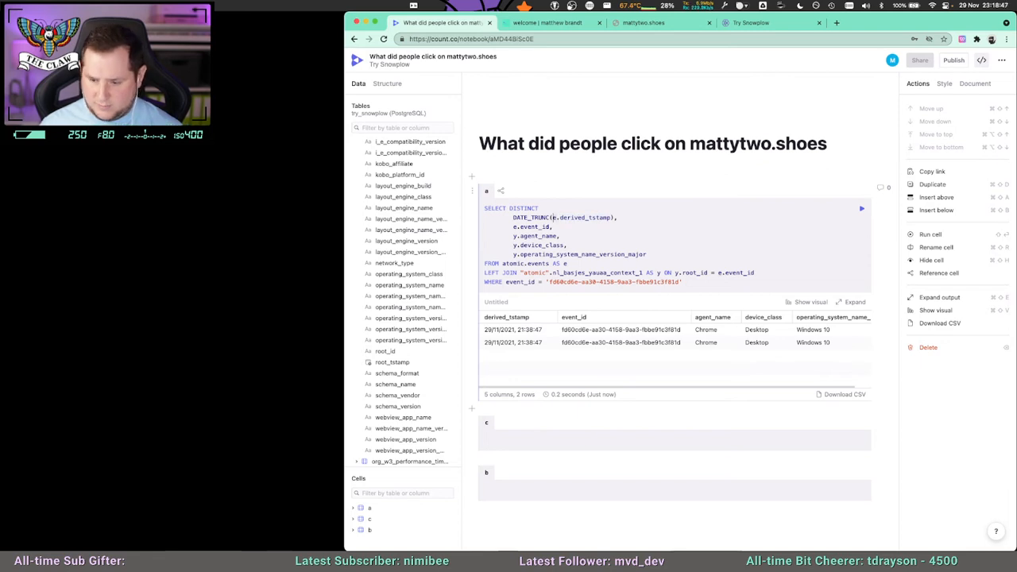
# Complete the DATE_TRUNC call with 'MINUTE' as its unit, alias it as time_hour, and run cell a.
pyautogui.write("'MINUTE")
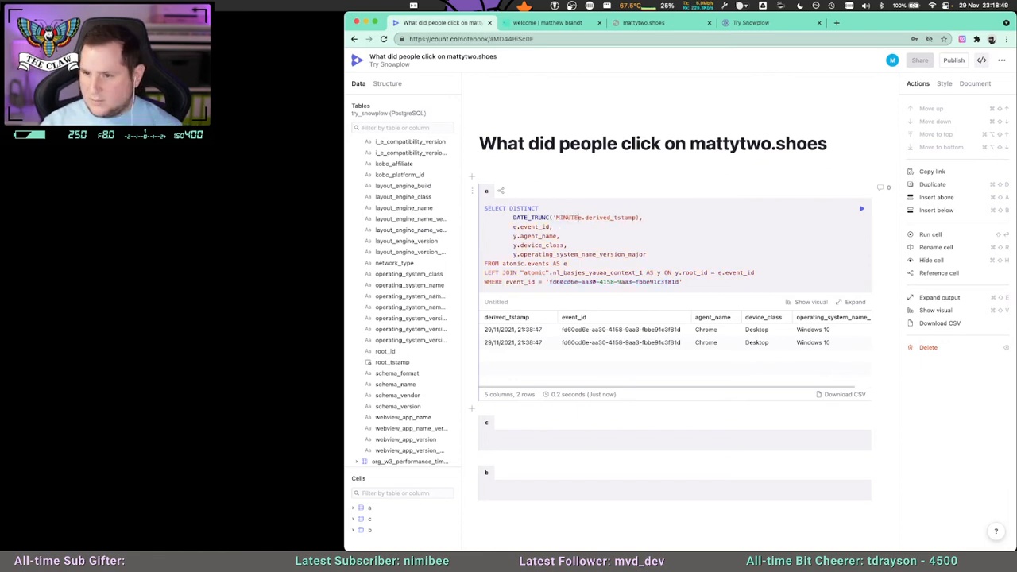
pyautogui.write("',")
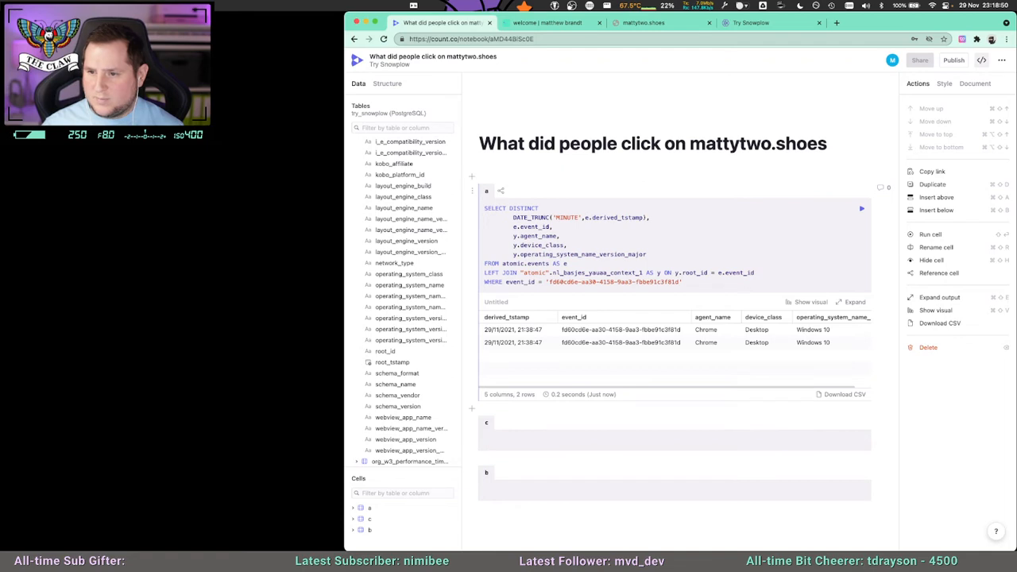
pyautogui.press('Left')
pyautogui.write('AS t')
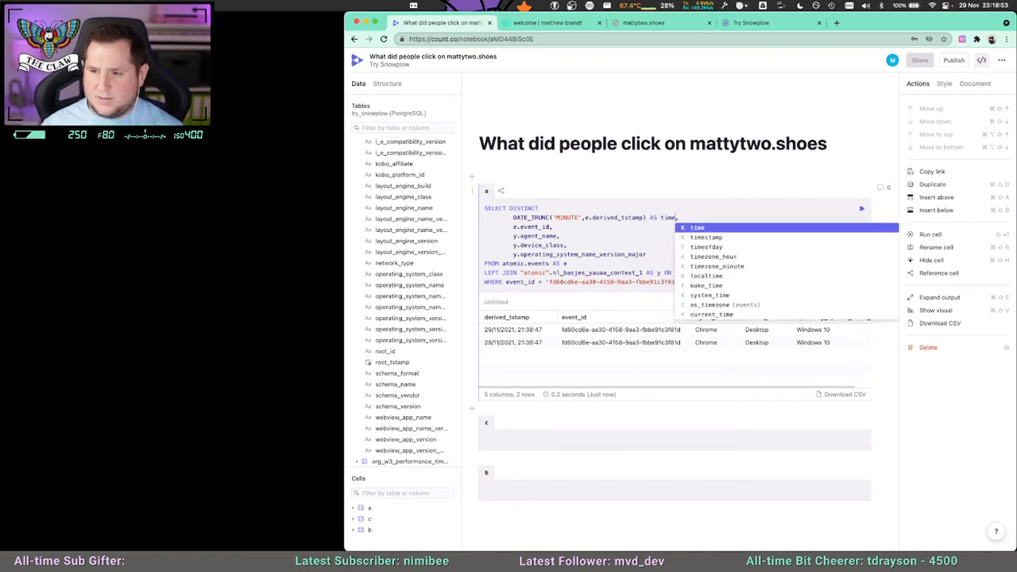
pyautogui.write('ime_hopu')
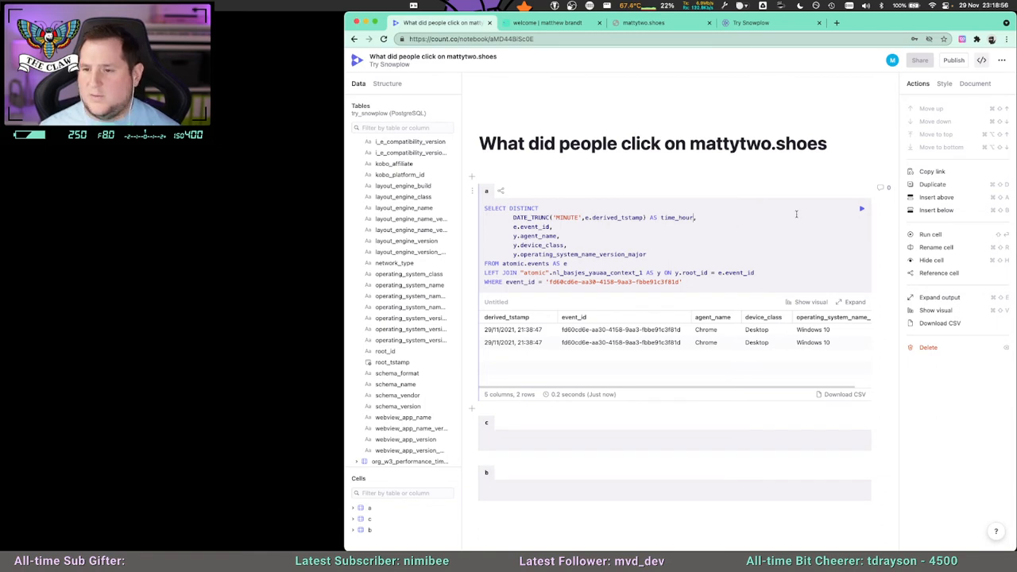
pyautogui.click(861, 209)
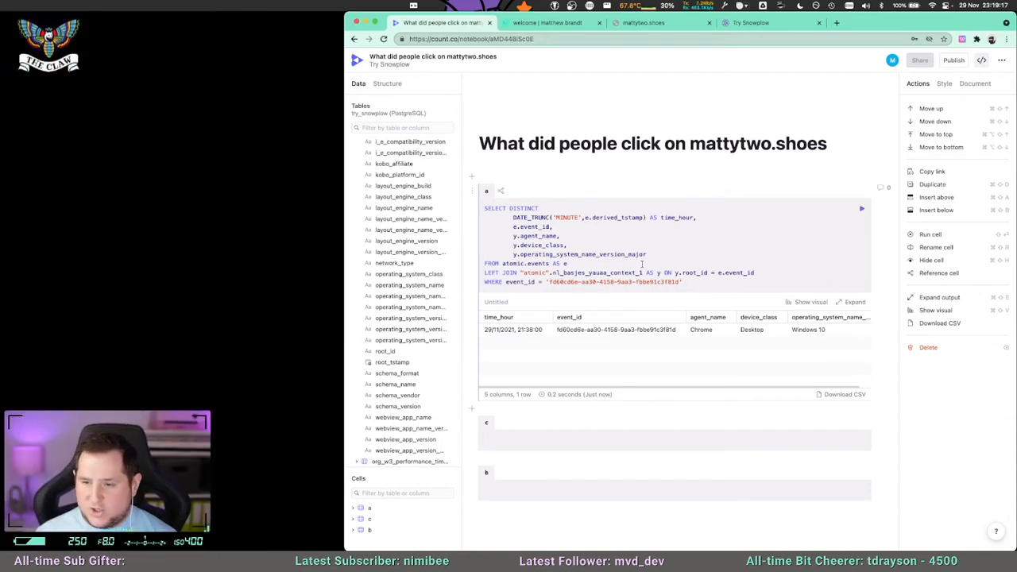
# Look up the event name column in the events table, add e.event_name below e.event_id, and run the query.
pyautogui.click(551, 226)
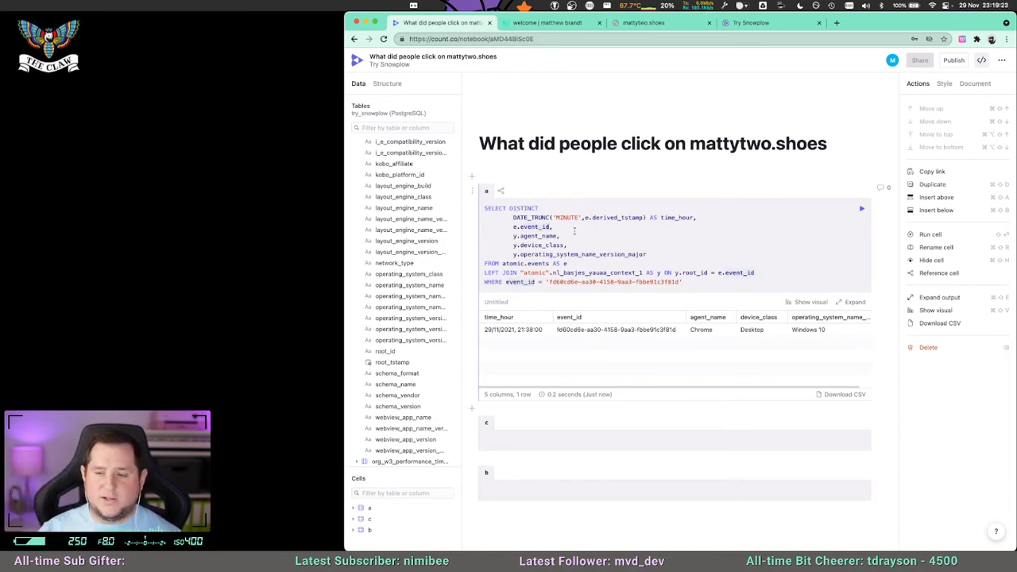
pyautogui.scroll(10, 405, 270)
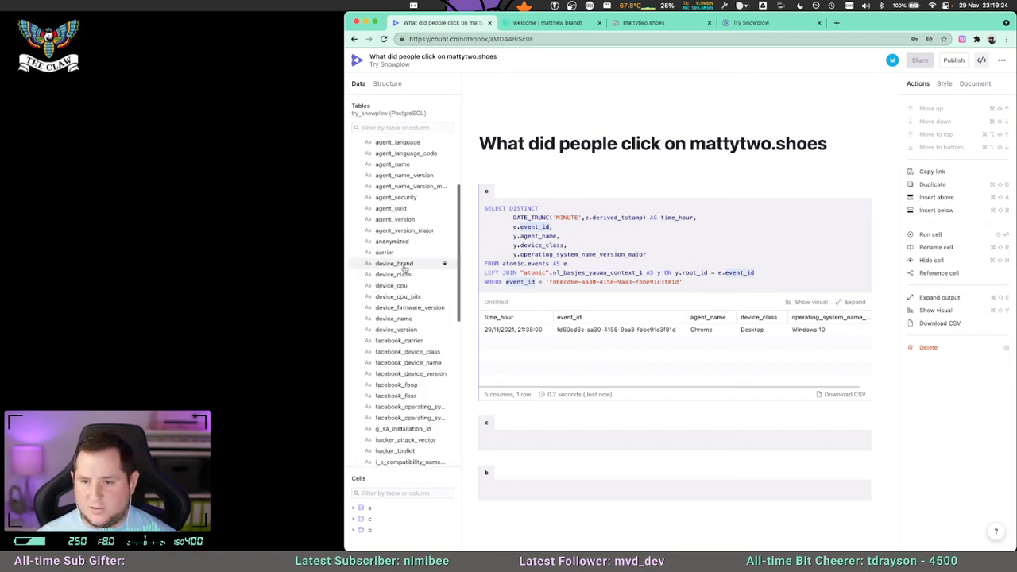
pyautogui.click(370, 187)
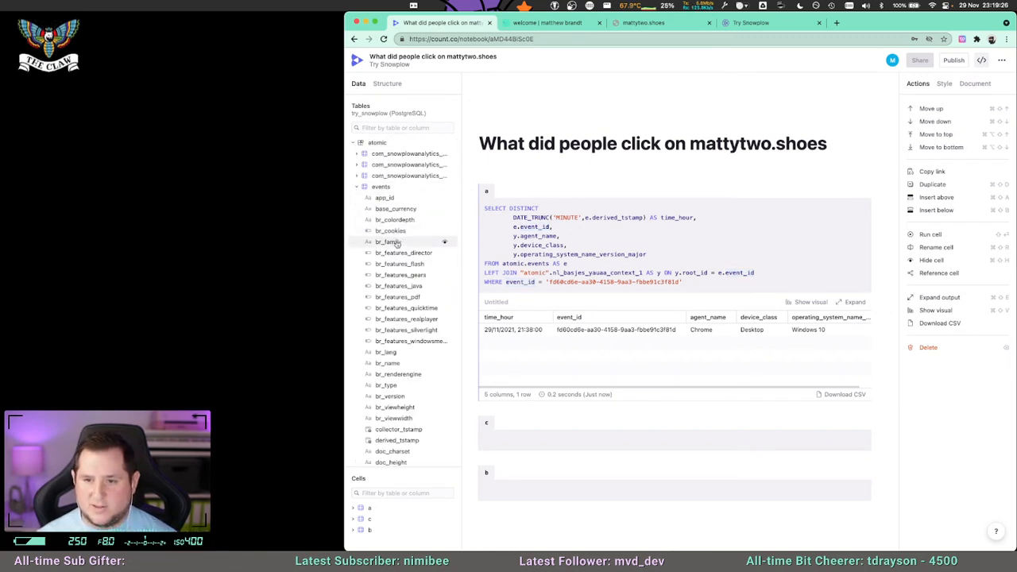
pyautogui.scroll(-3, 412, 269)
pyautogui.scroll(-5, 412, 270)
pyautogui.scroll(-1, 413, 274)
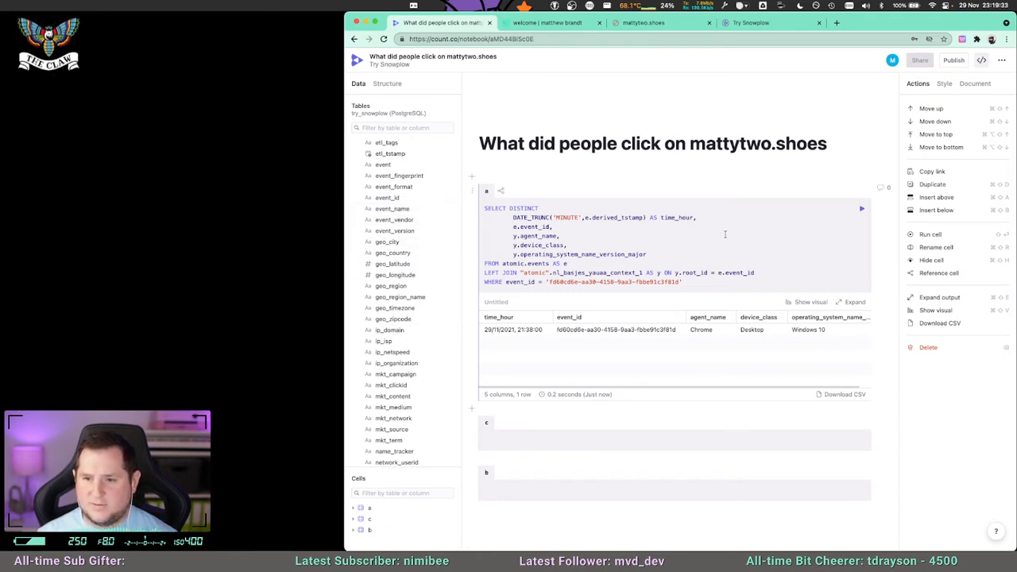
pyautogui.click(581, 231)
pyautogui.press('Return')
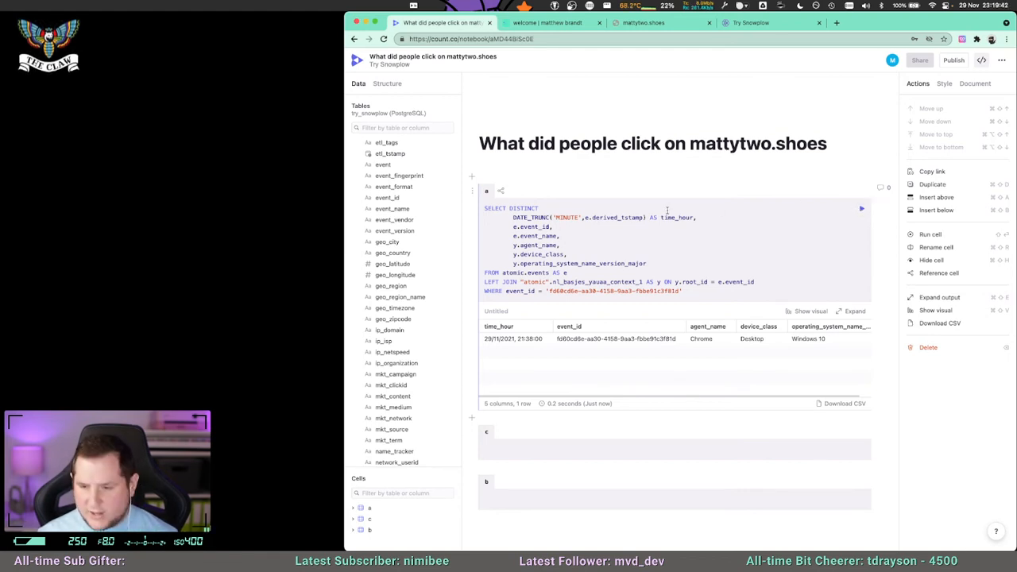
pyautogui.hotkey('shift', 'Return')
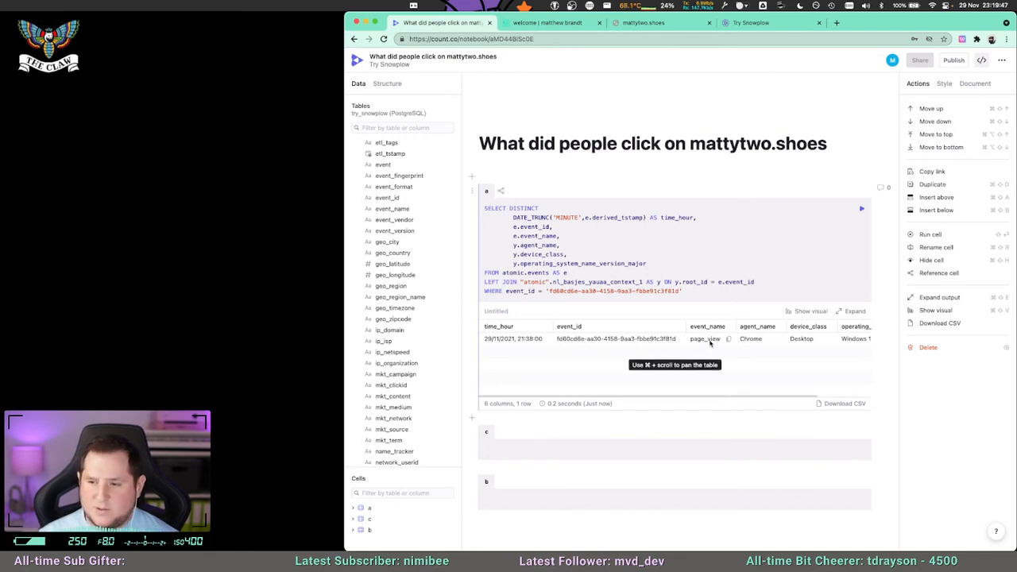
# Remove the WHERE line filtering on a single event_id and rerun the query for all events.
pyautogui.tripleClick(692, 291)
pyautogui.press('super+slash')
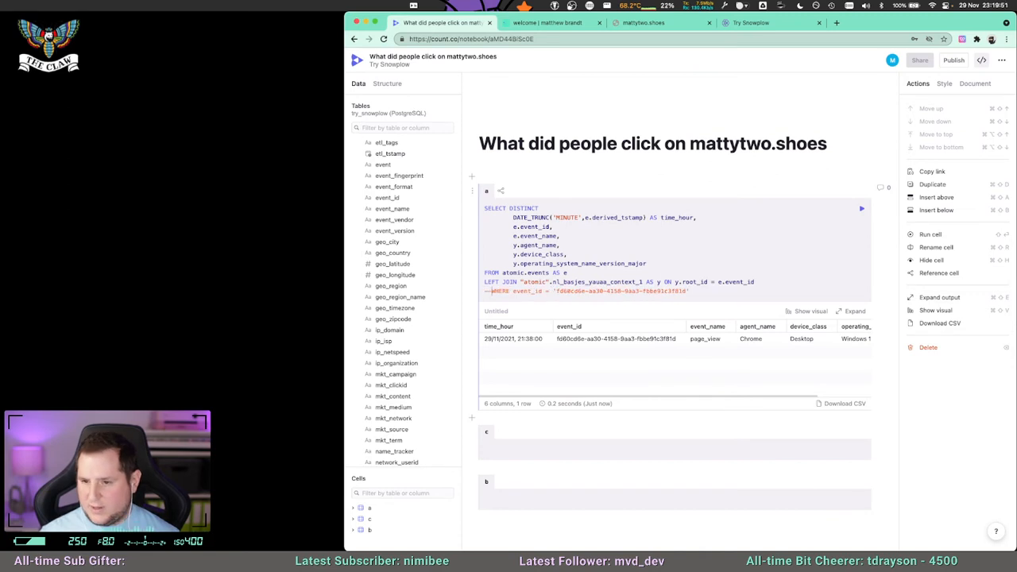
pyautogui.tripleClick(486, 291)
pyautogui.press('BackSpace')
pyautogui.hotkey('shift', 'Return')
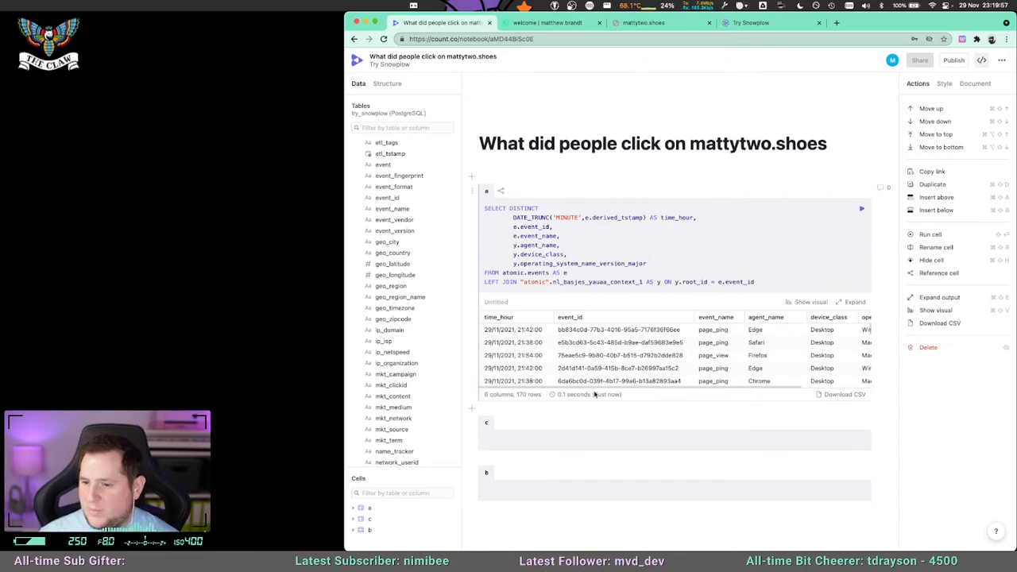
# Expand the query output and examine the event names, browsers, devices and operating systems across all rows.
pyautogui.click(852, 302)
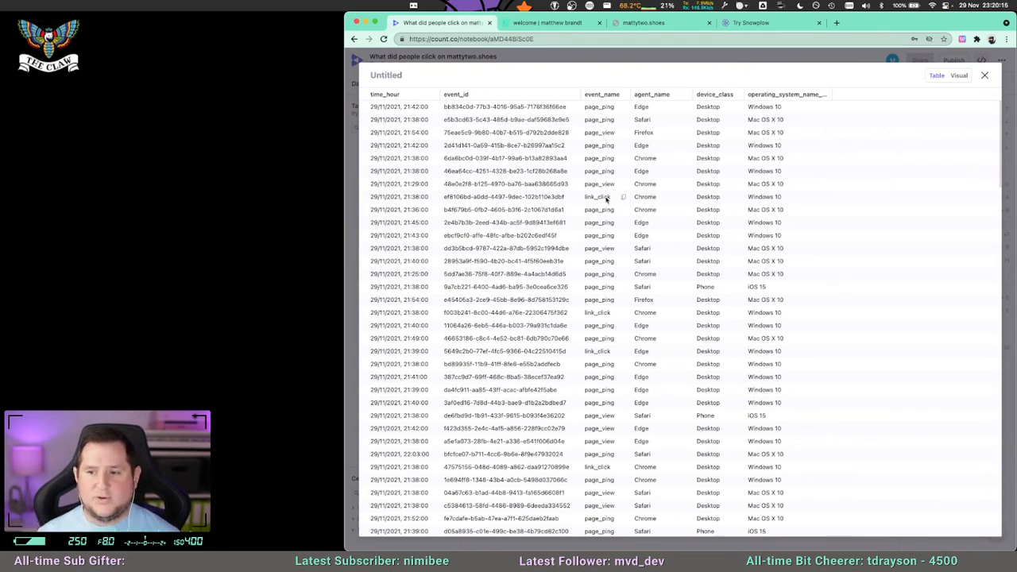
pyautogui.scroll(-3, 607, 286)
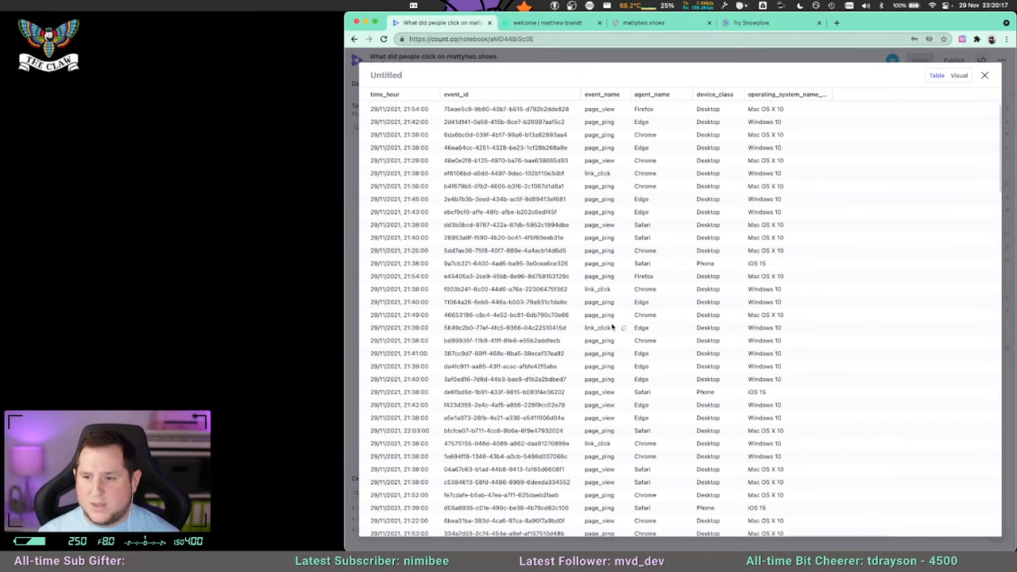
pyautogui.scroll(-10, 613, 324)
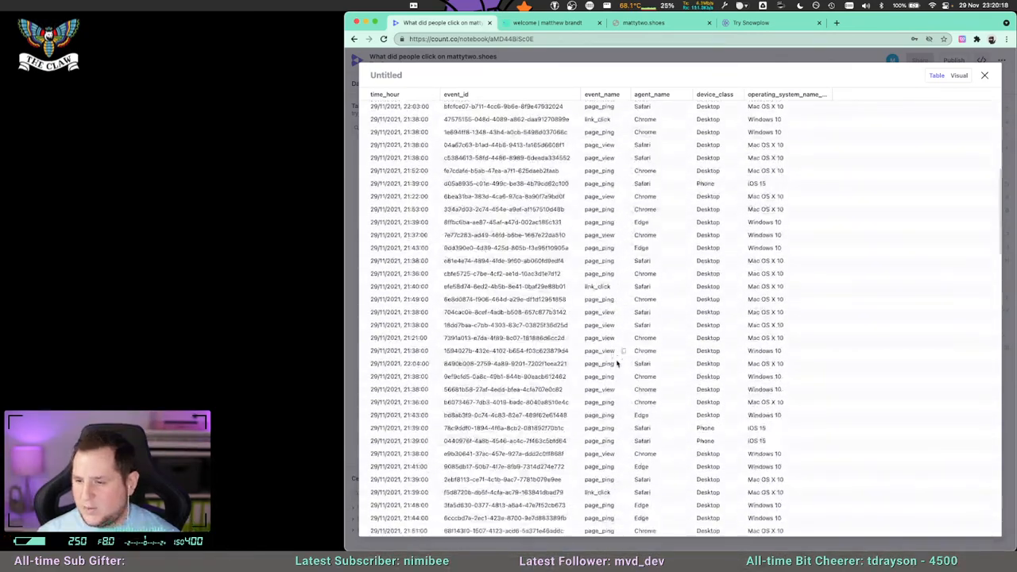
pyautogui.scroll(-10, 617, 362)
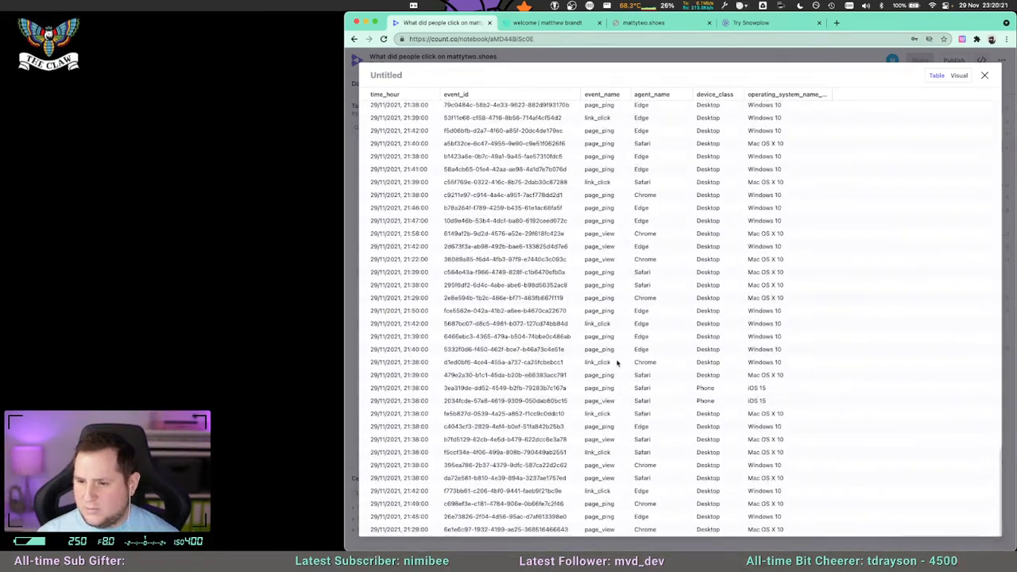
pyautogui.scroll(-10, 617, 362)
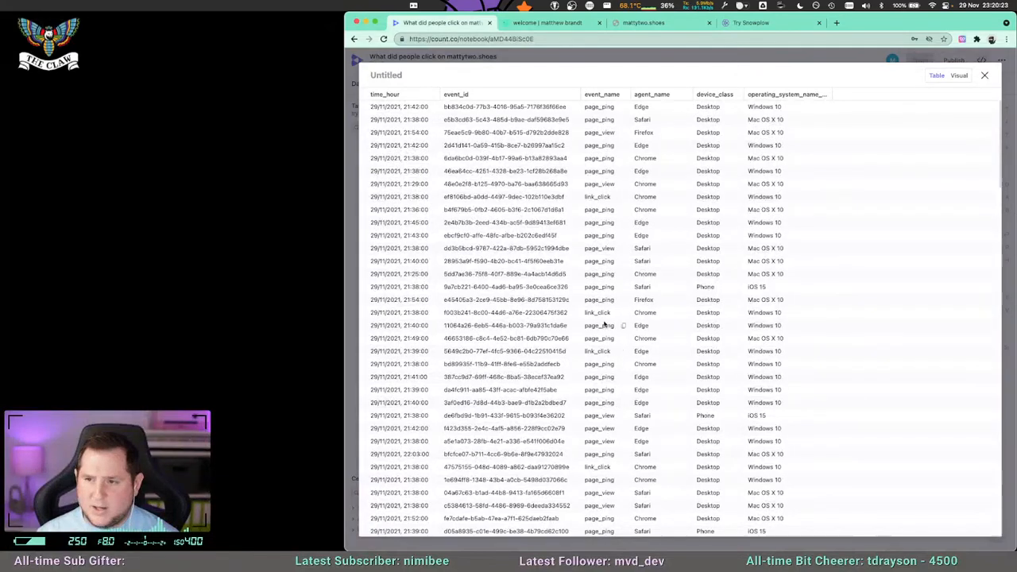
pyautogui.scroll(-8, 609, 278)
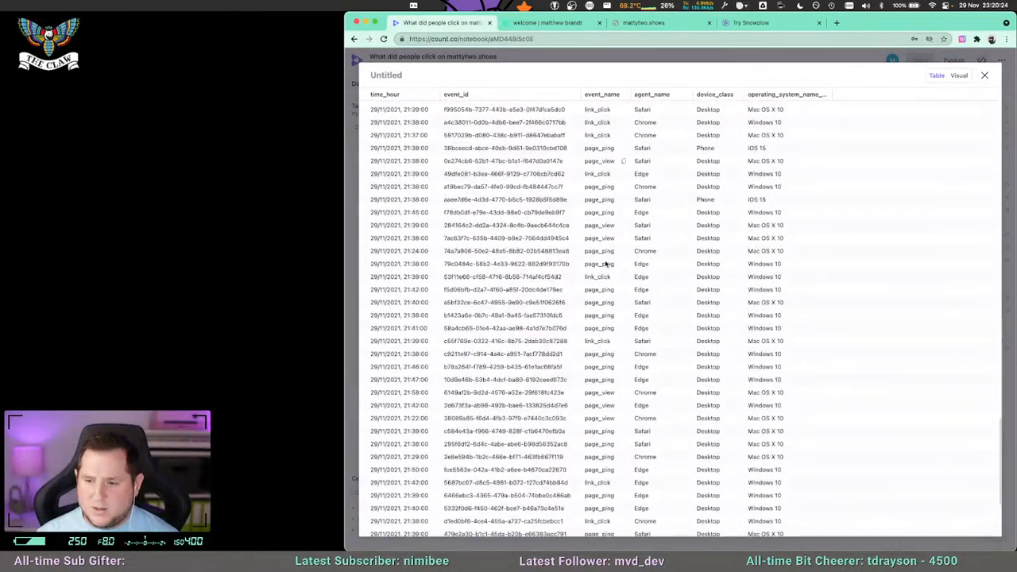
pyautogui.scroll(-5, 611, 298)
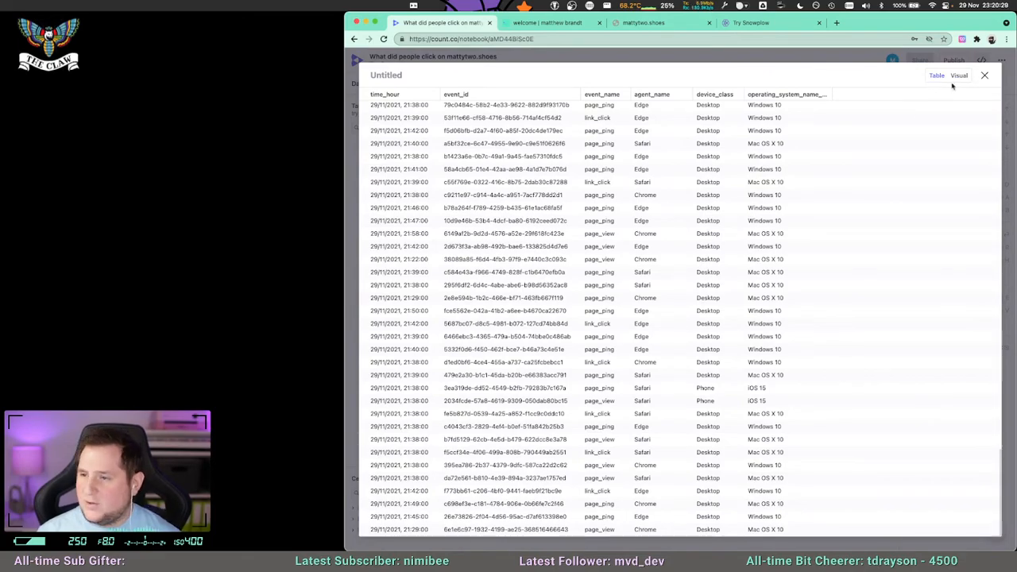
pyautogui.scroll(10, 768, 286)
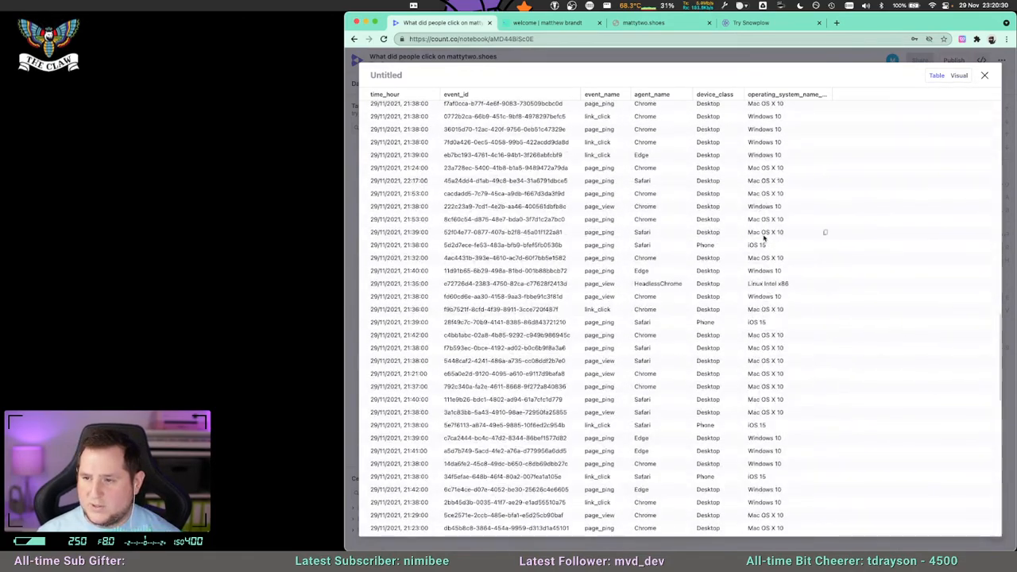
pyautogui.scroll(-10, 715, 380)
pyautogui.scroll(10, 715, 379)
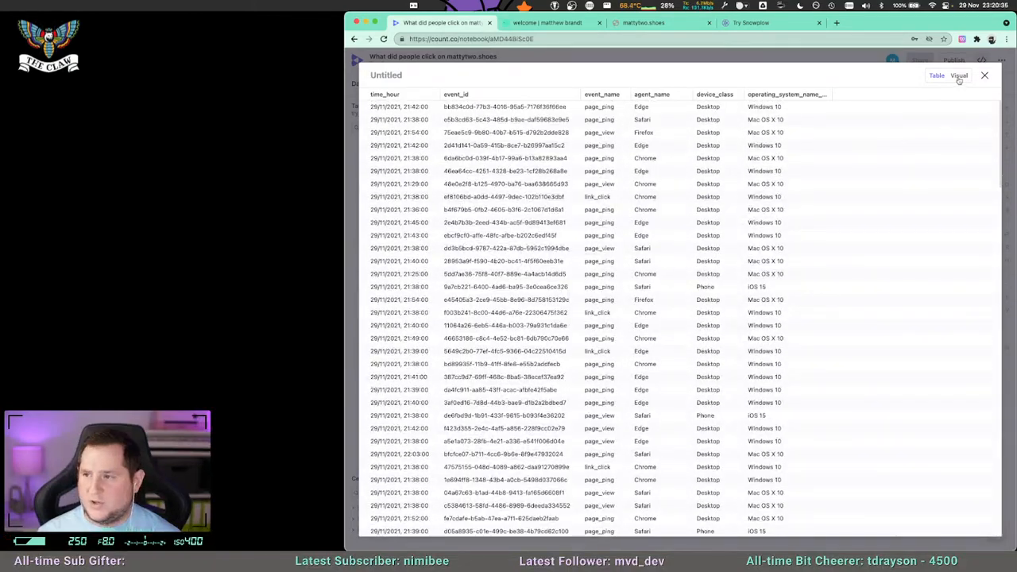
# Switch the expanded output to a visual, plot time_hour on the Y axis, and return to the notebook.
pyautogui.click(959, 77)
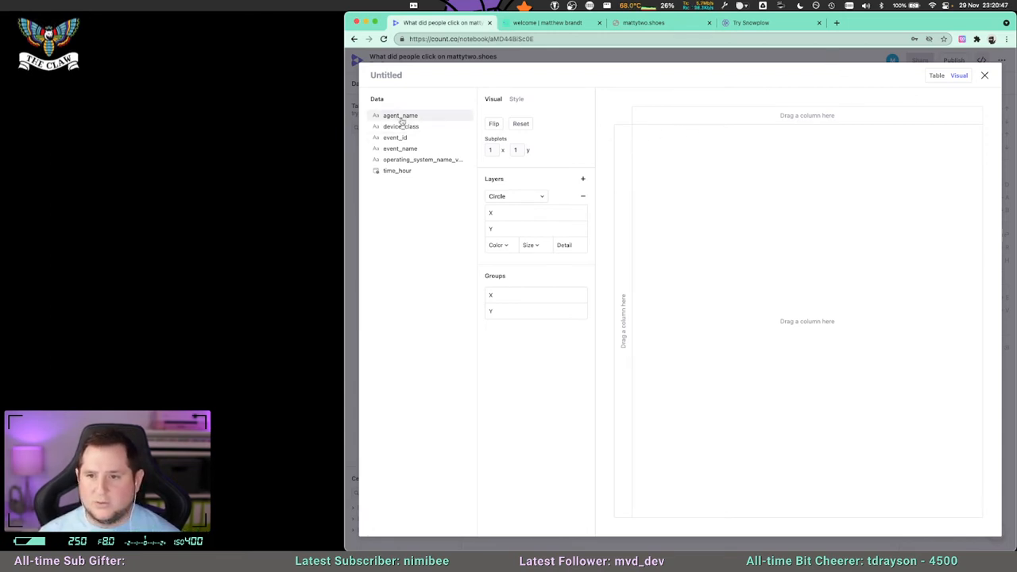
pyautogui.moveTo(395, 172); pyautogui.dragTo(667, 324)
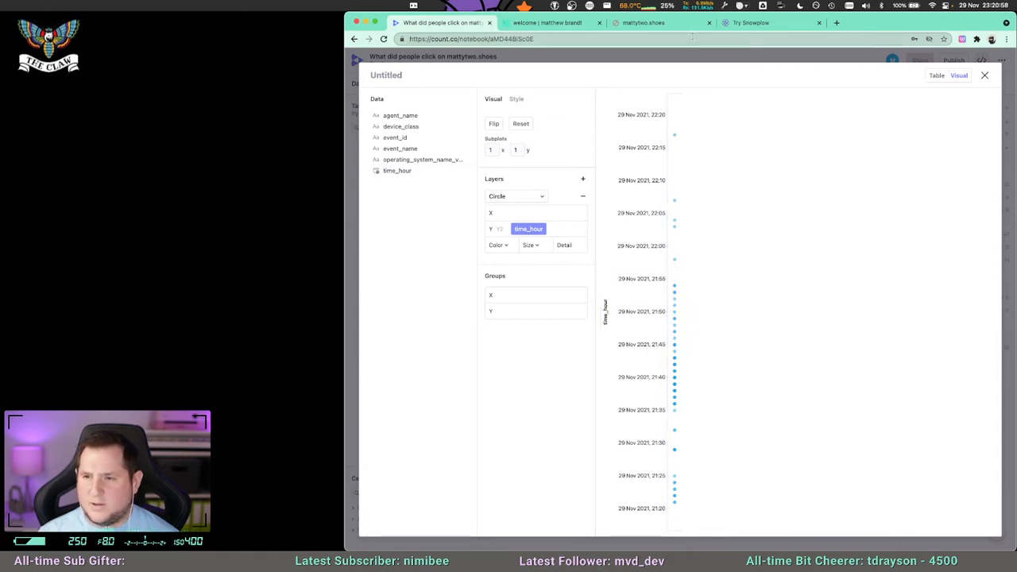
pyautogui.click(986, 76)
# Change the DATE_TRUNC unit to 'HOUR' and rerun cell a.
pyautogui.doubleClick(579, 217)
pyautogui.press('BackSpace')
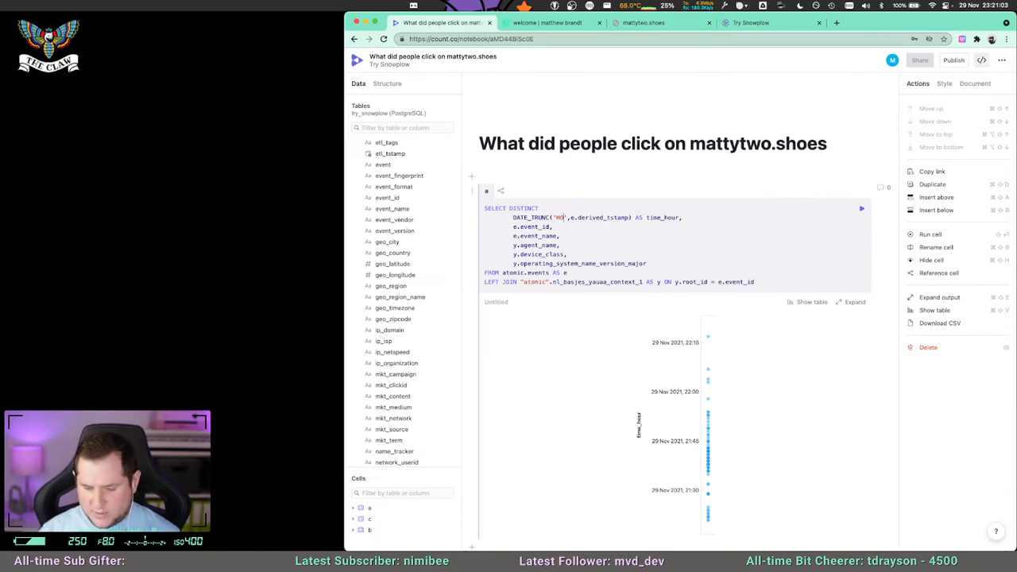
pyautogui.write('HOUR')
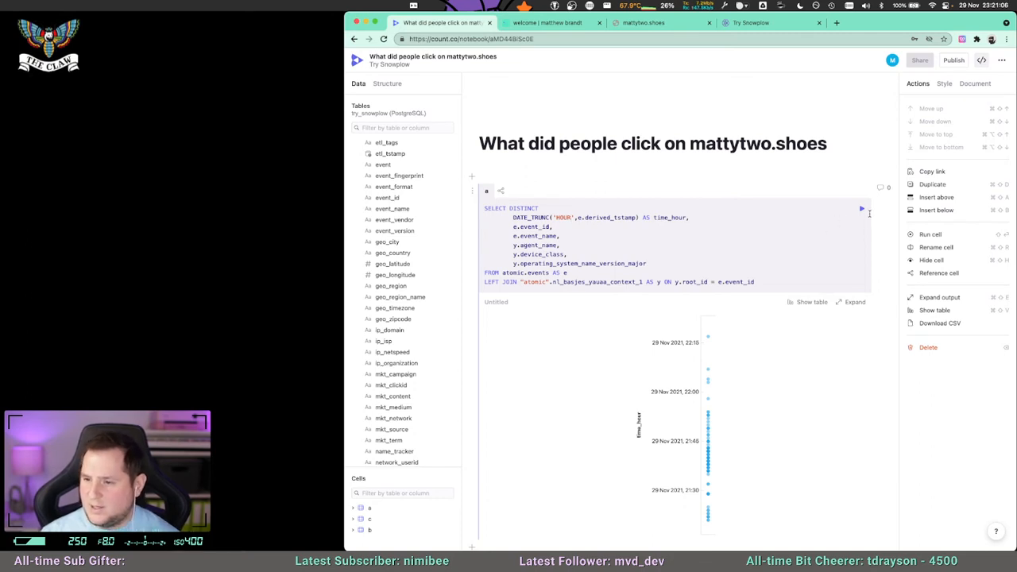
pyautogui.click(861, 209)
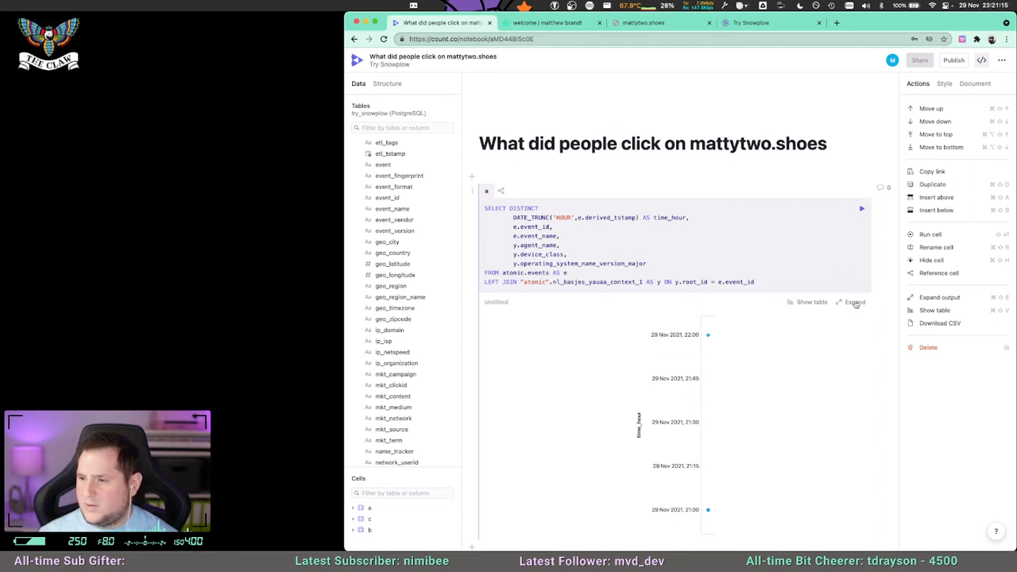
# Expand the chart, try the circle layer's size options, and remove that layer.
pyautogui.click(854, 303)
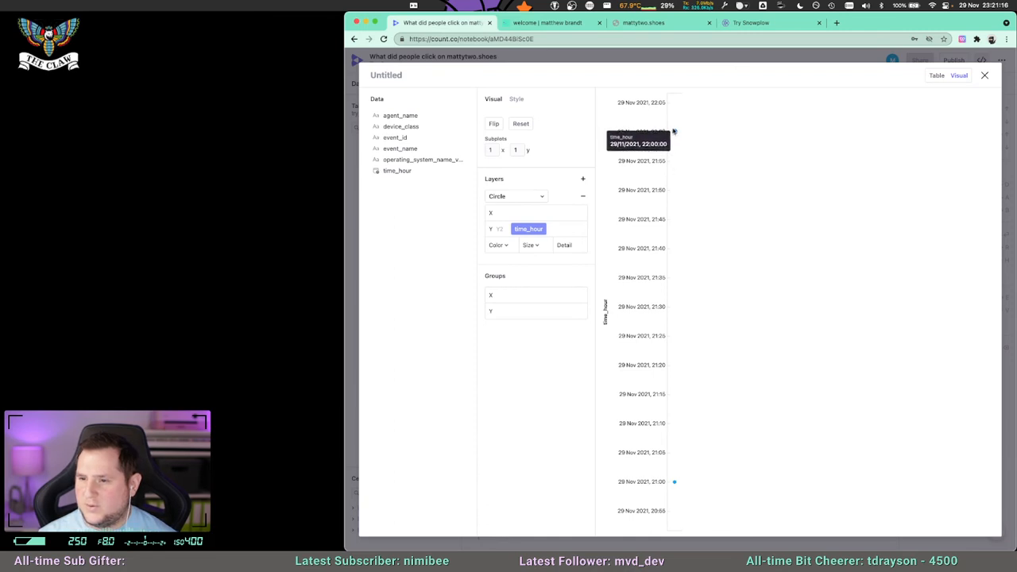
pyautogui.click(535, 245)
pyautogui.moveTo(528, 268); pyautogui.dragTo(524, 269)
pyautogui.click(510, 252)
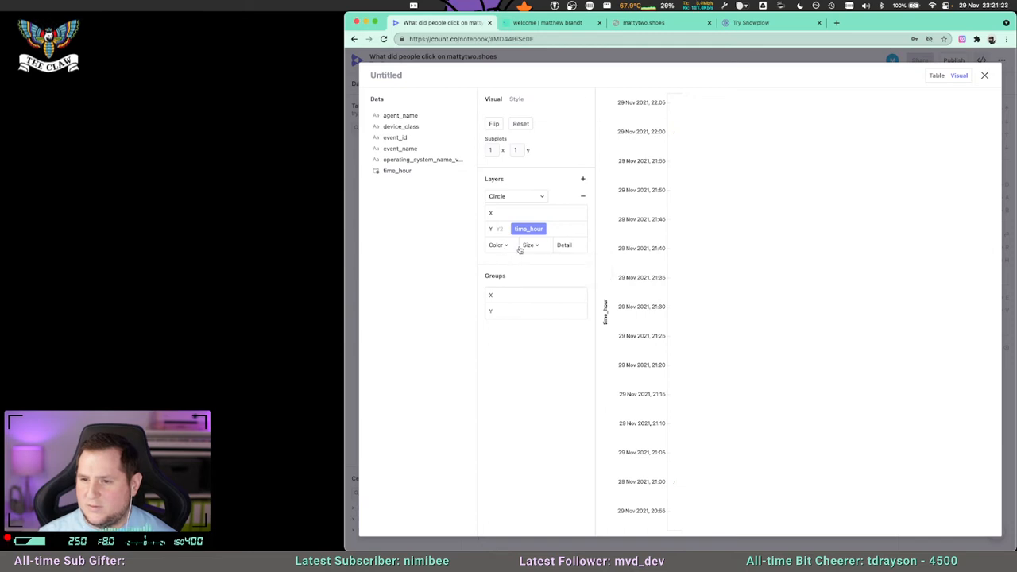
pyautogui.click(582, 193)
# Try to place time_hour on the vertical axis of the chart while it has no layers.
pyautogui.moveTo(397, 171); pyautogui.dragTo(626, 253)
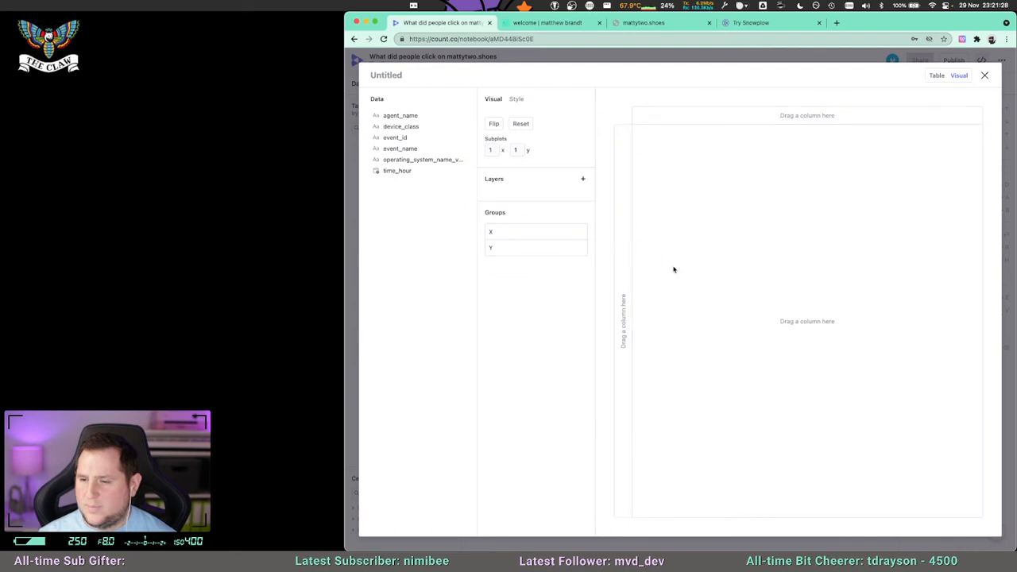
pyautogui.moveTo(399, 171); pyautogui.dragTo(622, 296)
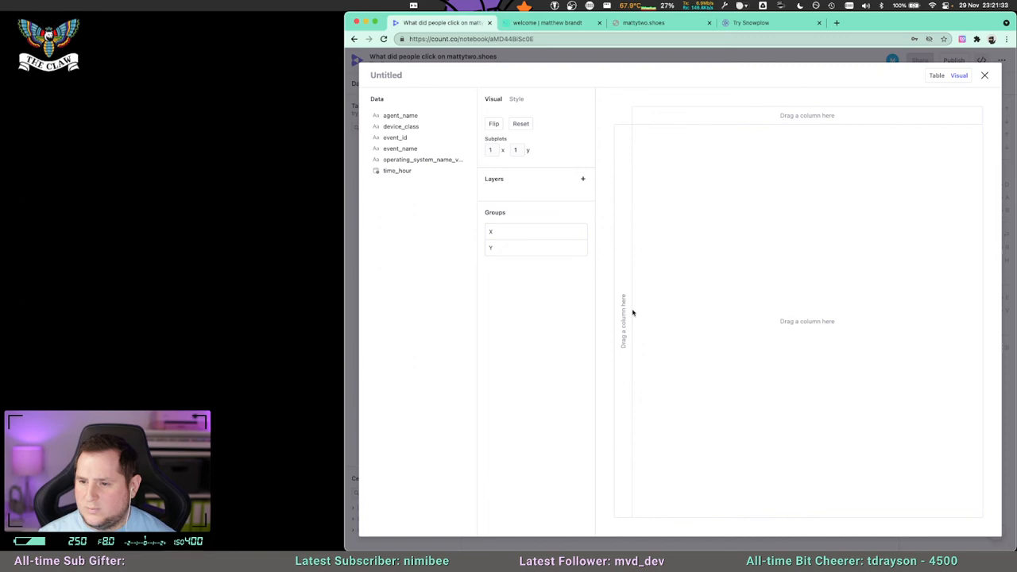
pyautogui.moveTo(397, 171); pyautogui.dragTo(626, 236)
# Add an Area layer to the chart and assign time_hour to its Y axis.
pyautogui.click(583, 180)
pyautogui.click(534, 196)
pyautogui.click(496, 212)
pyautogui.moveTo(397, 171); pyautogui.dragTo(618, 278)
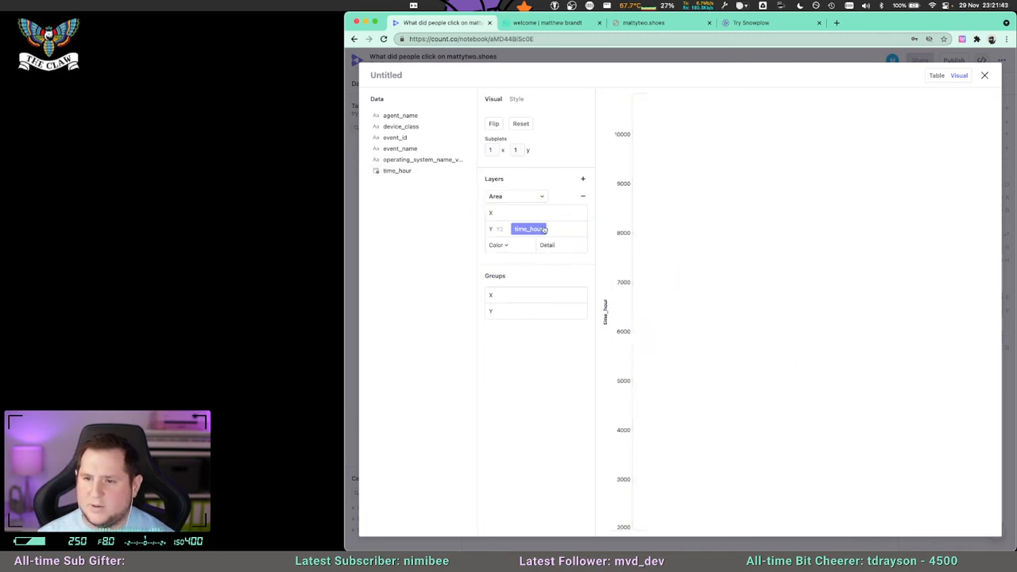
# Change the layer type to Line and group the chart's X axis by device_class.
pyautogui.click(516, 196)
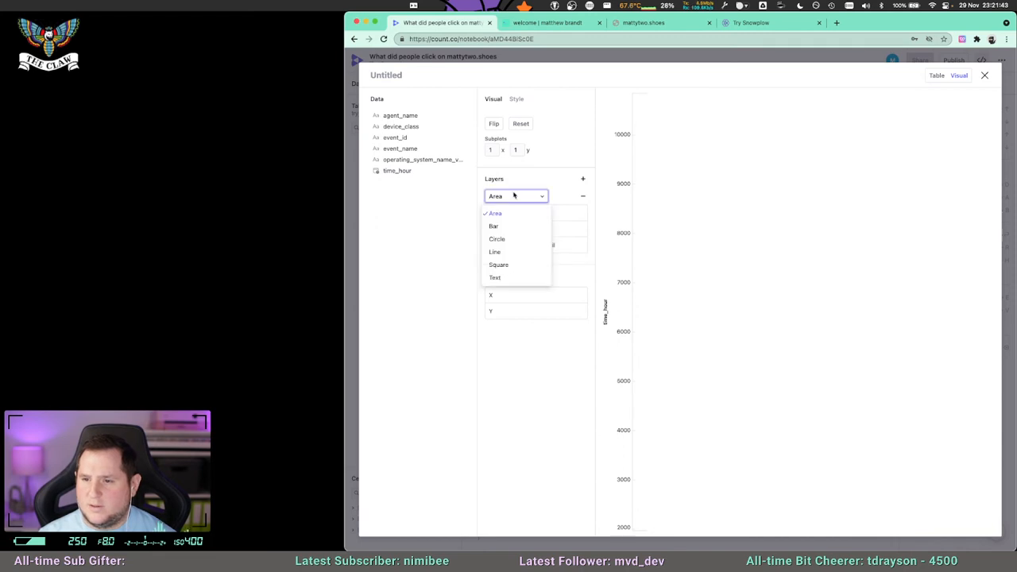
pyautogui.click(520, 251)
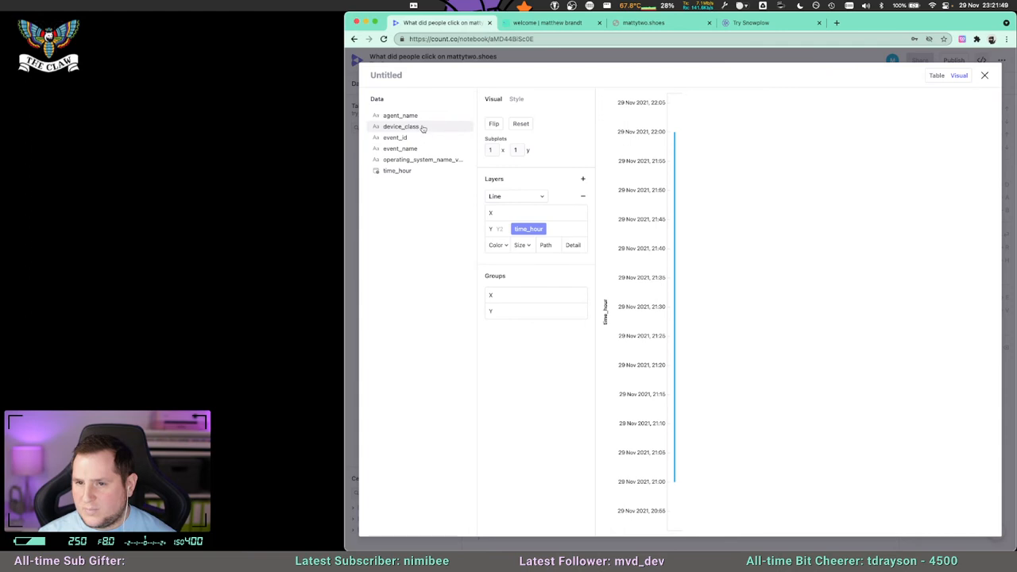
pyautogui.moveTo(401, 126); pyautogui.dragTo(509, 297)
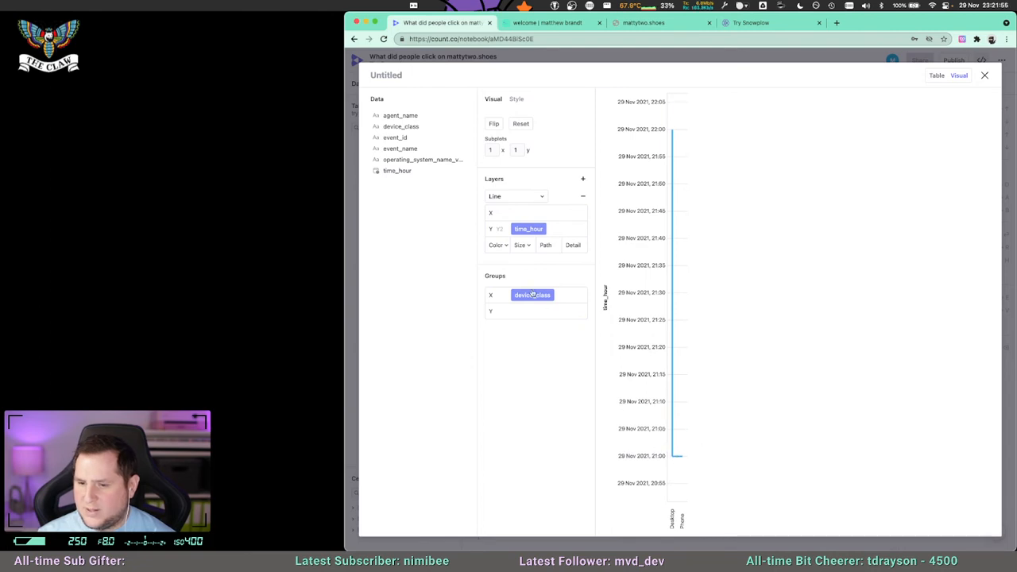
# Group the chart's Y axis by event_id and close the expanded chart view.
pyautogui.moveTo(399, 137); pyautogui.dragTo(544, 323)
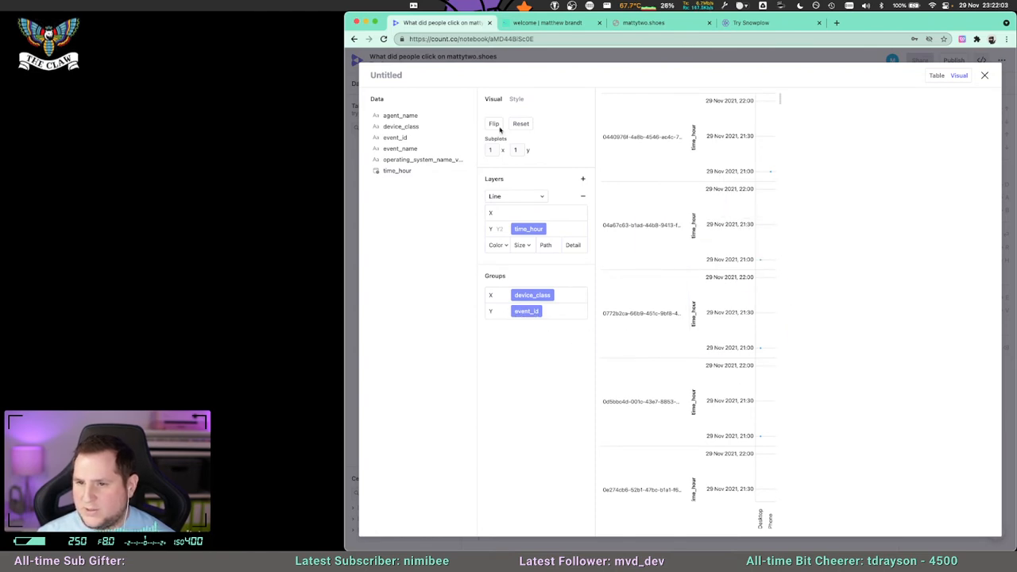
pyautogui.click(515, 98)
pyautogui.click(493, 98)
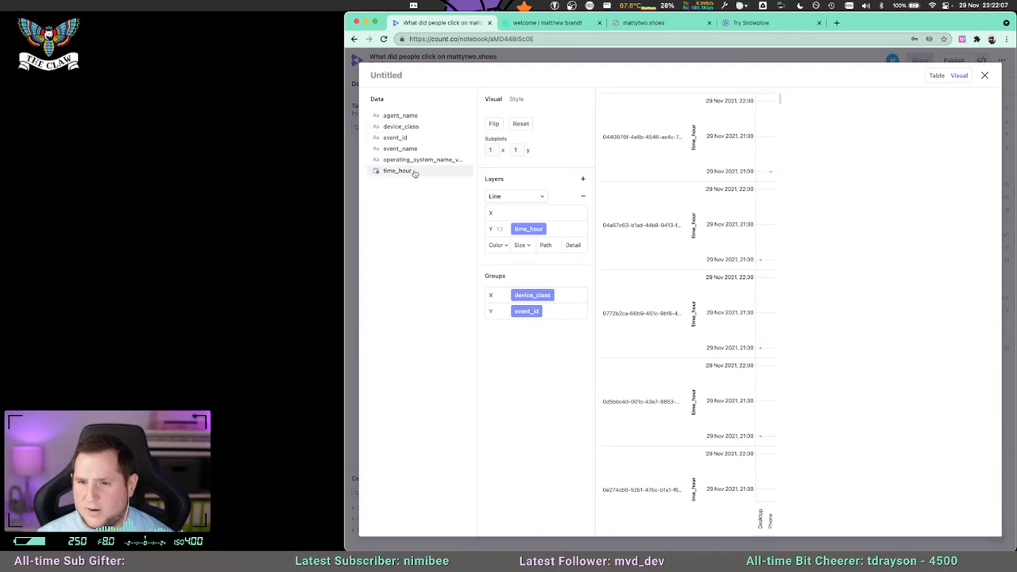
pyautogui.rightClick(547, 311)
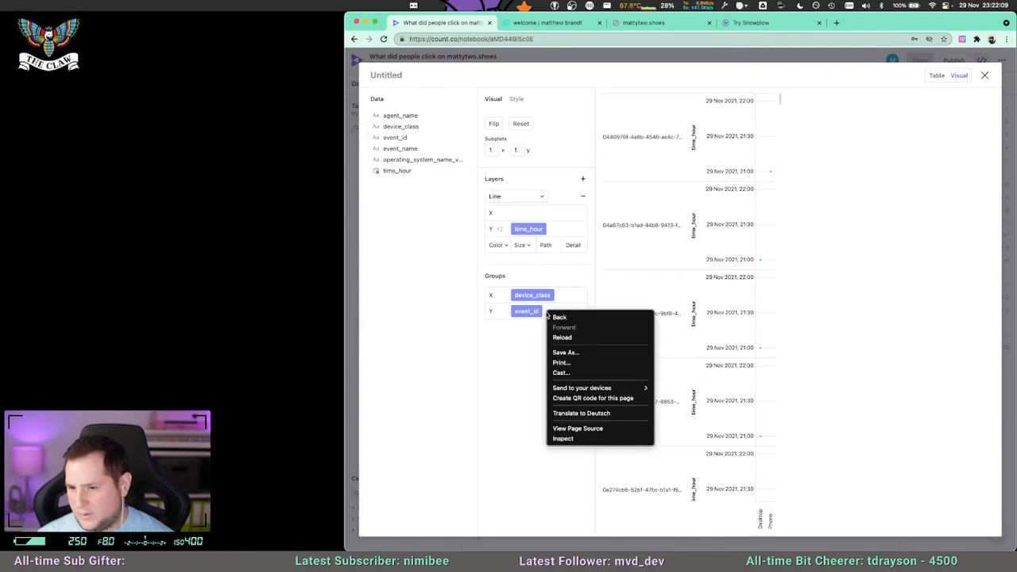
pyautogui.click(497, 319)
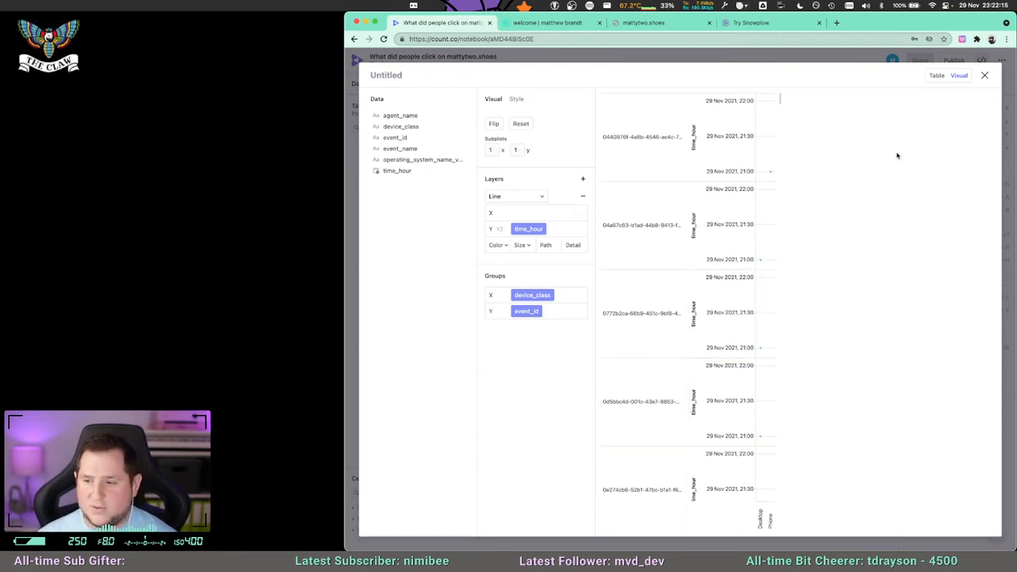
pyautogui.click(984, 75)
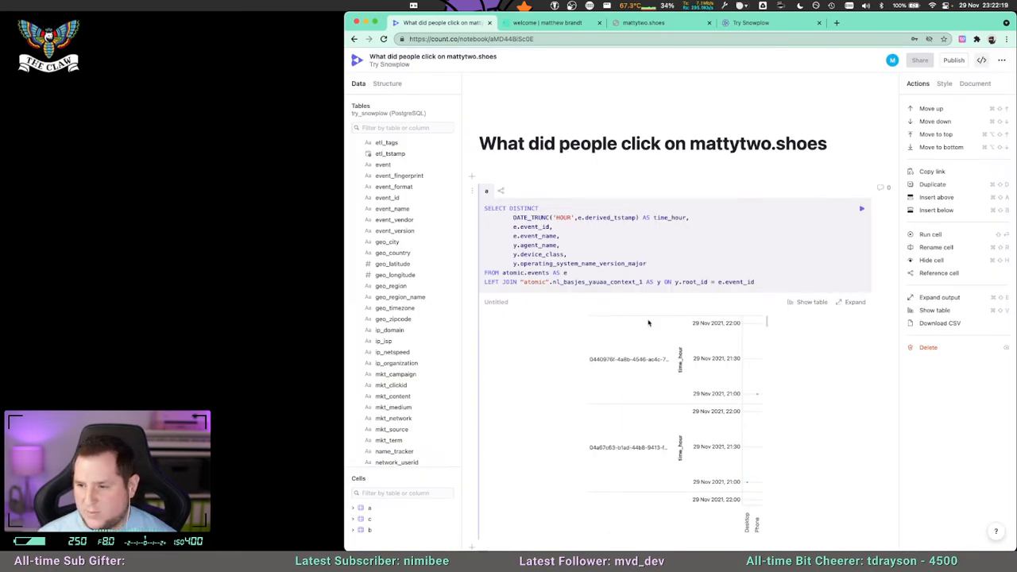
# Switch cell a's output from the chart to the results table.
pyautogui.click(812, 303)
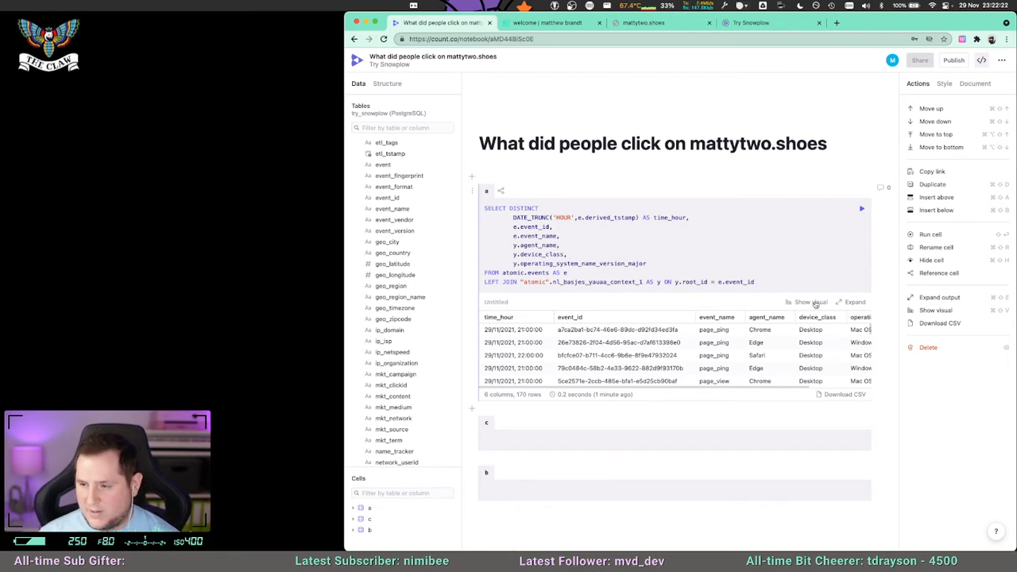
pyautogui.click(818, 305)
pyautogui.click(812, 303)
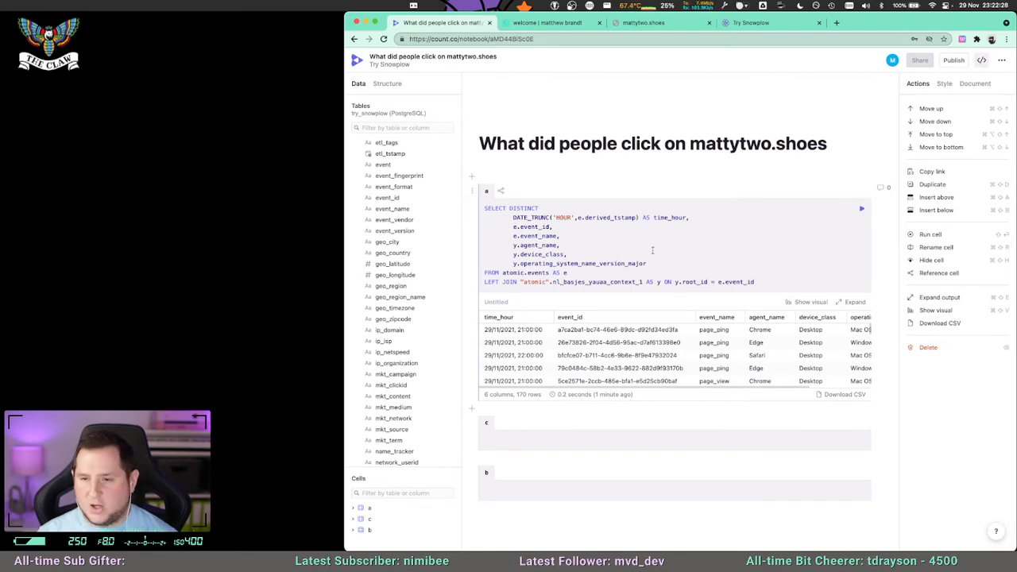
pyautogui.scroll(-2, 767, 357)
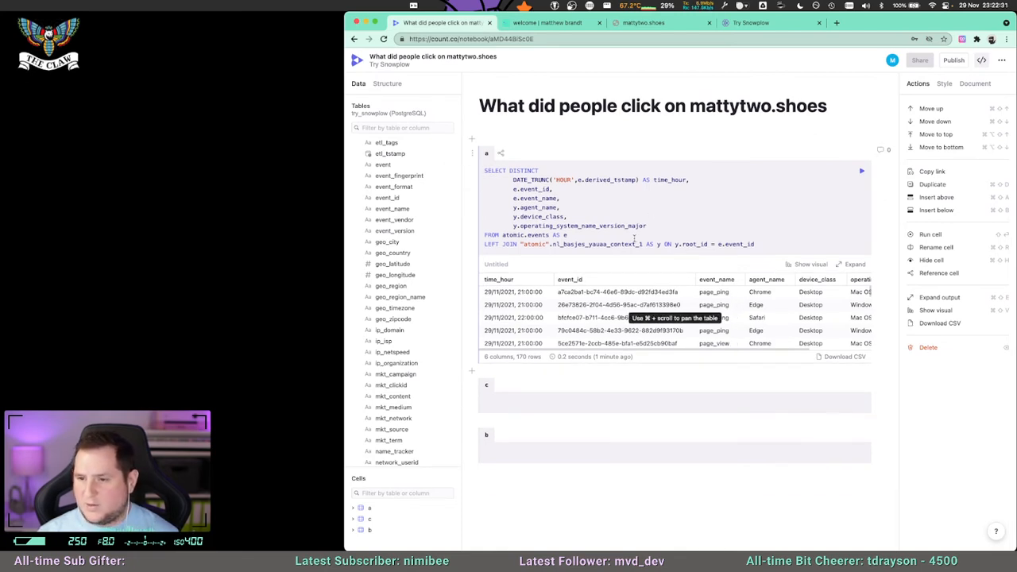
# Start a filter line reading WHERE event_name after the query's LEFT JOIN line.
pyautogui.click(772, 244)
pyautogui.press('Return')
pyautogui.write('WHERE event_name')
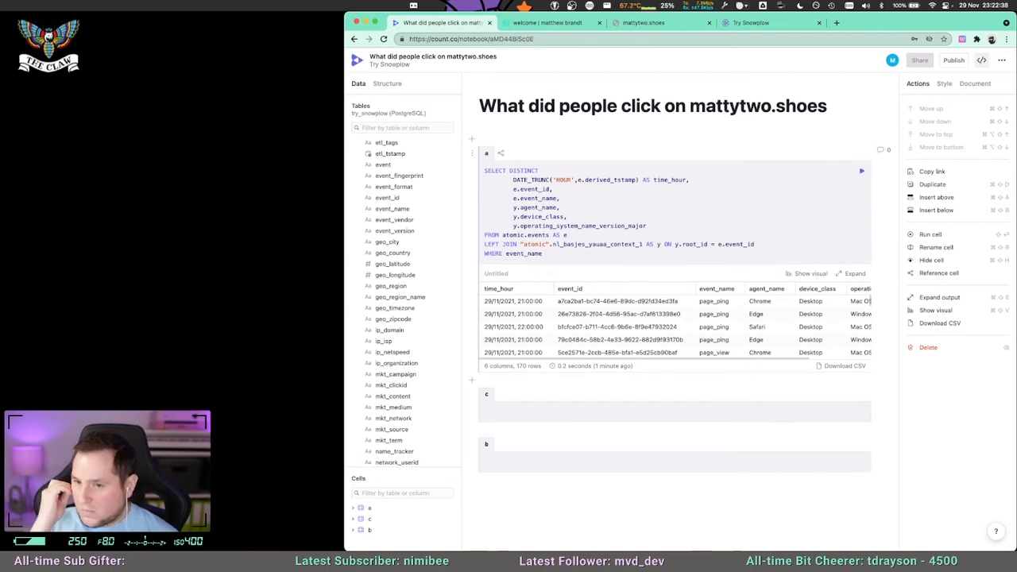
# Add e.event to the SELECT list above e.event_name, comment out the WHERE line, and run the query.
pyautogui.press('Return')
pyautogui.write('e.event,')
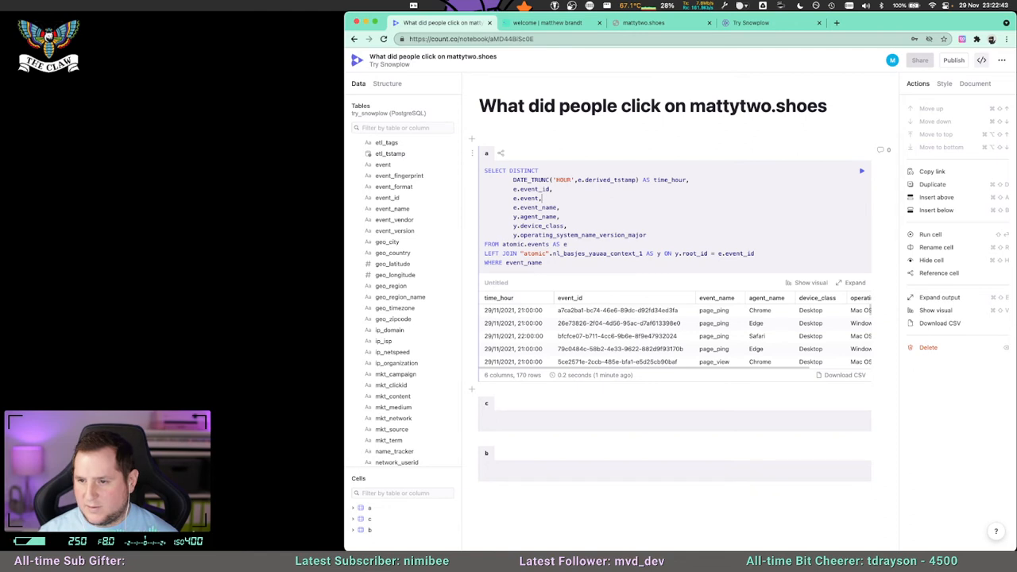
pyautogui.write('--')
pyautogui.hotkey('shift', 'Return')
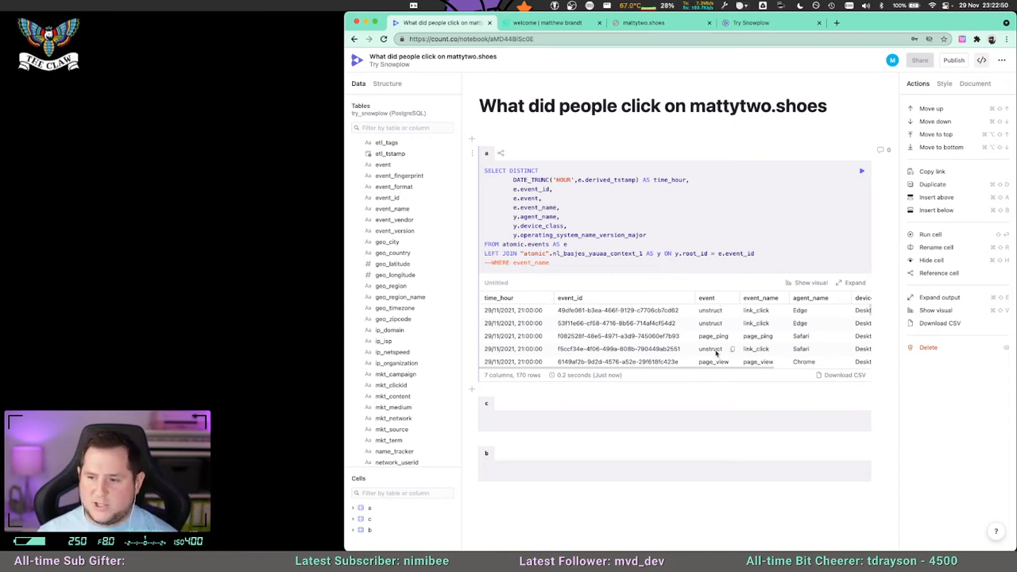
# Expand the results table and compare its event and event_name columns.
pyautogui.scroll(-1, 715, 354)
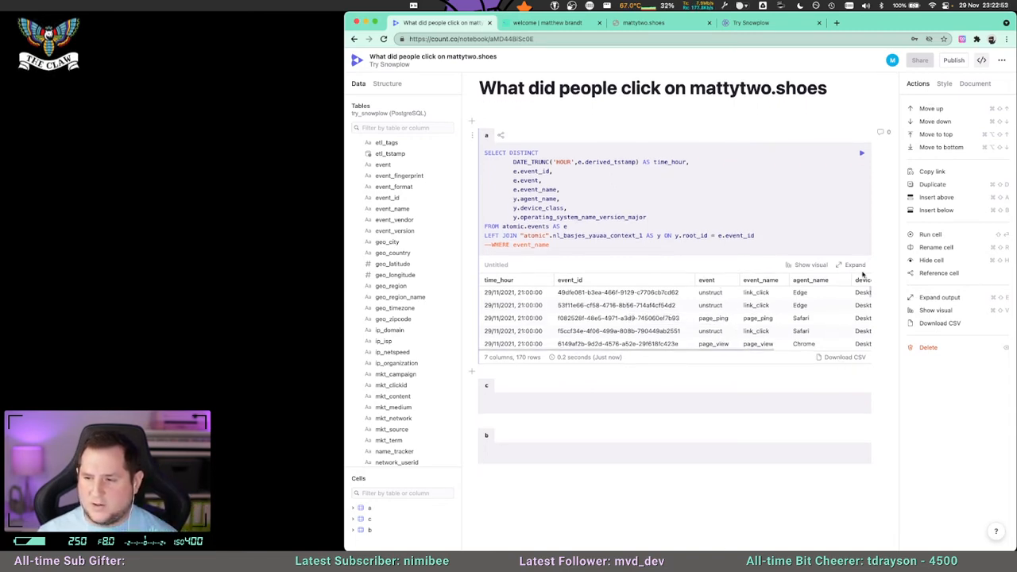
pyautogui.click(854, 266)
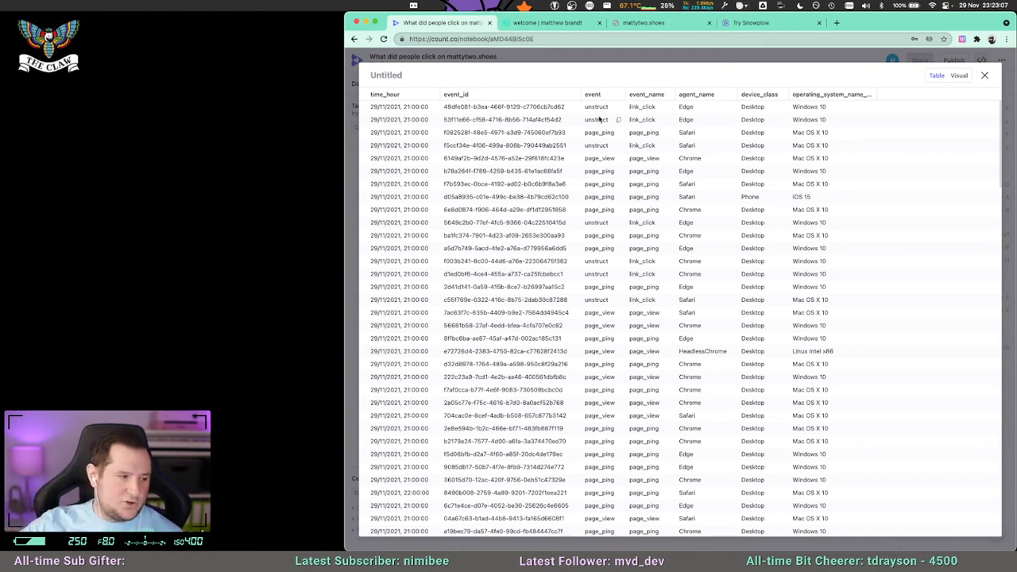
# Switch to VS Code and examine the Snowplow tracking script and the lights-toggle markup in index.html.
pyautogui.moveTo(258, 537)
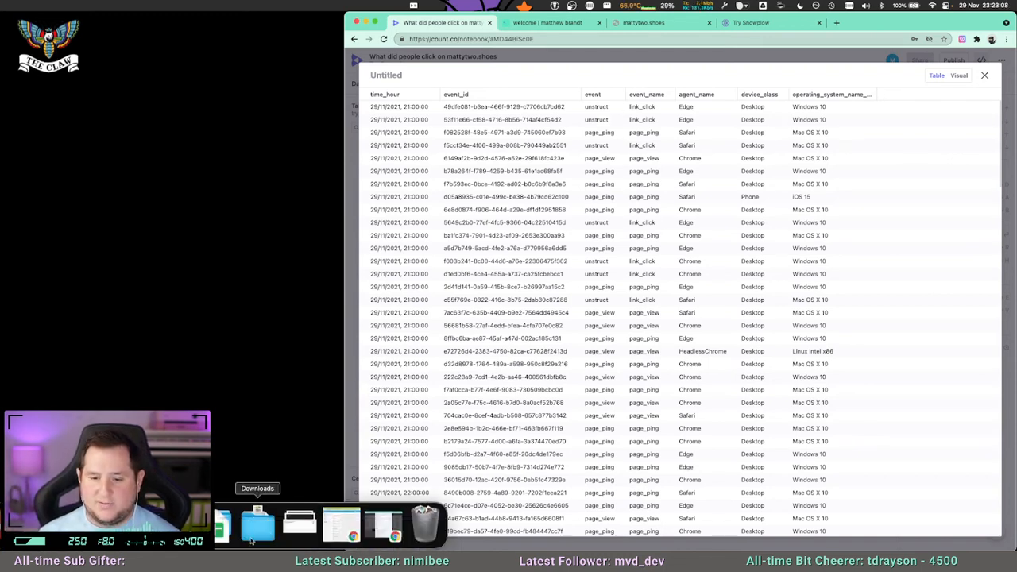
pyautogui.click(175, 526)
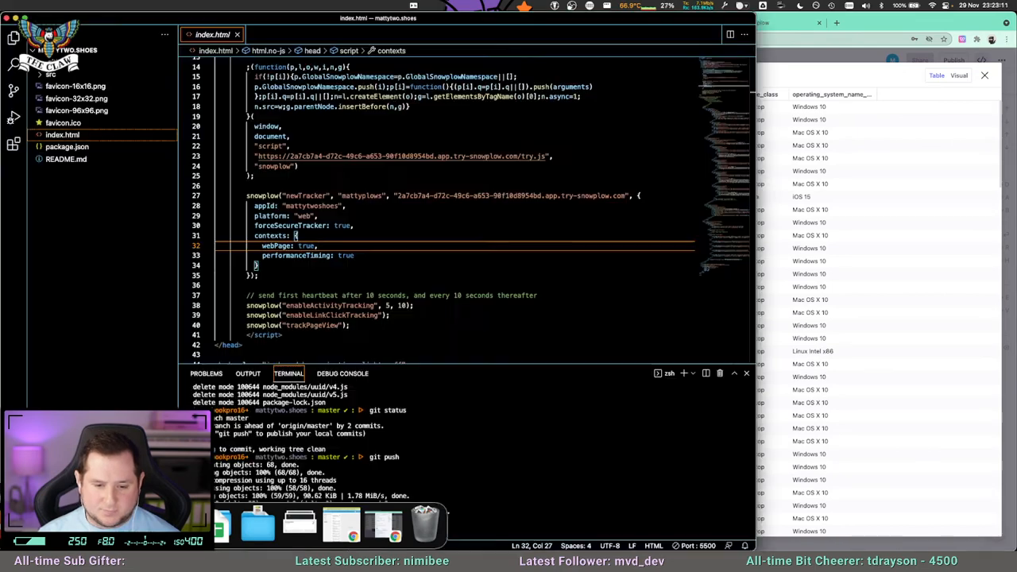
pyautogui.scroll(-4, 431, 308)
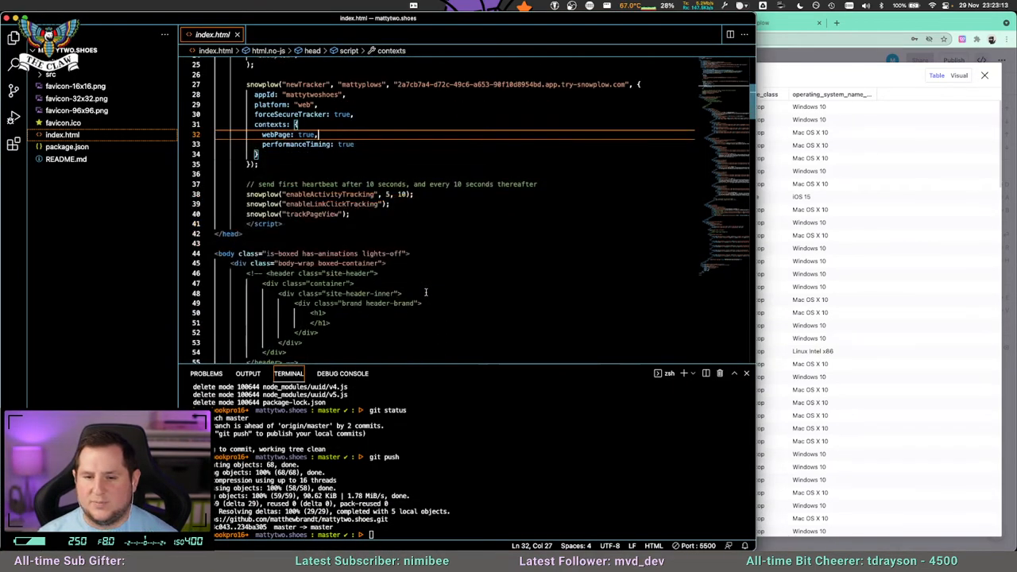
pyautogui.scroll(-5, 384, 237)
pyautogui.scroll(-1, 384, 237)
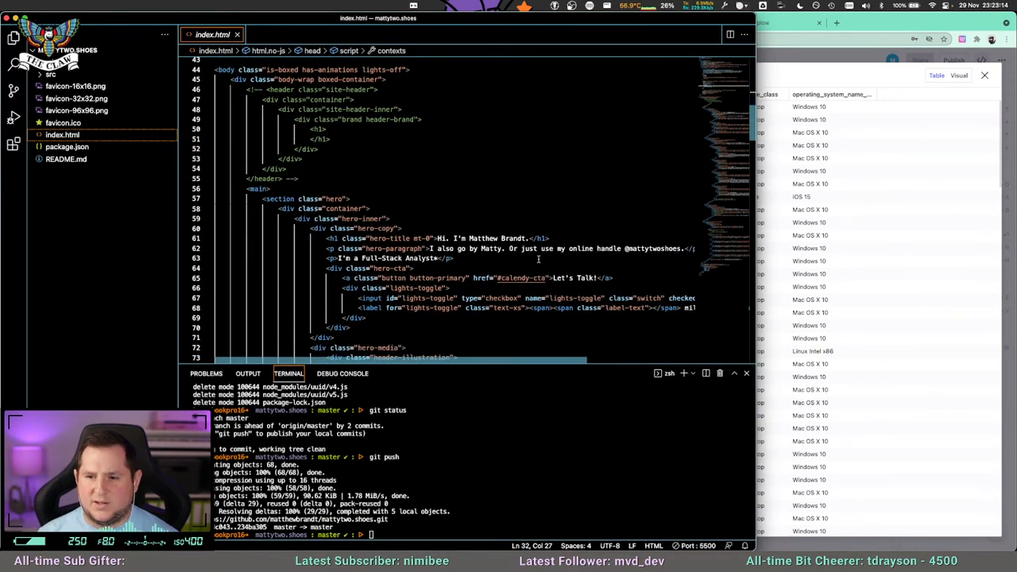
pyautogui.scroll(-1, 547, 275)
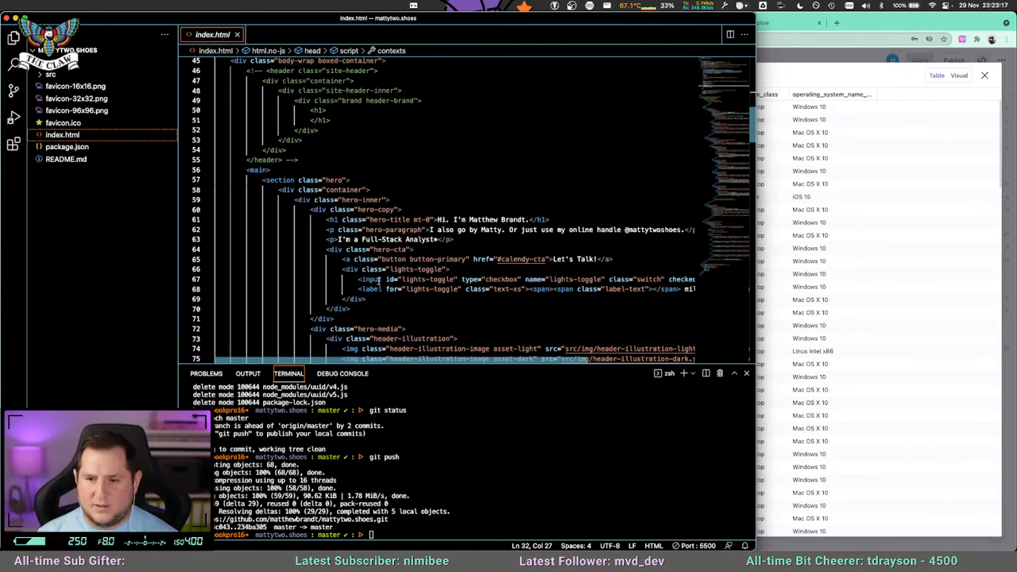
pyautogui.click(372, 270)
pyautogui.hscroll(5, 636, 284)
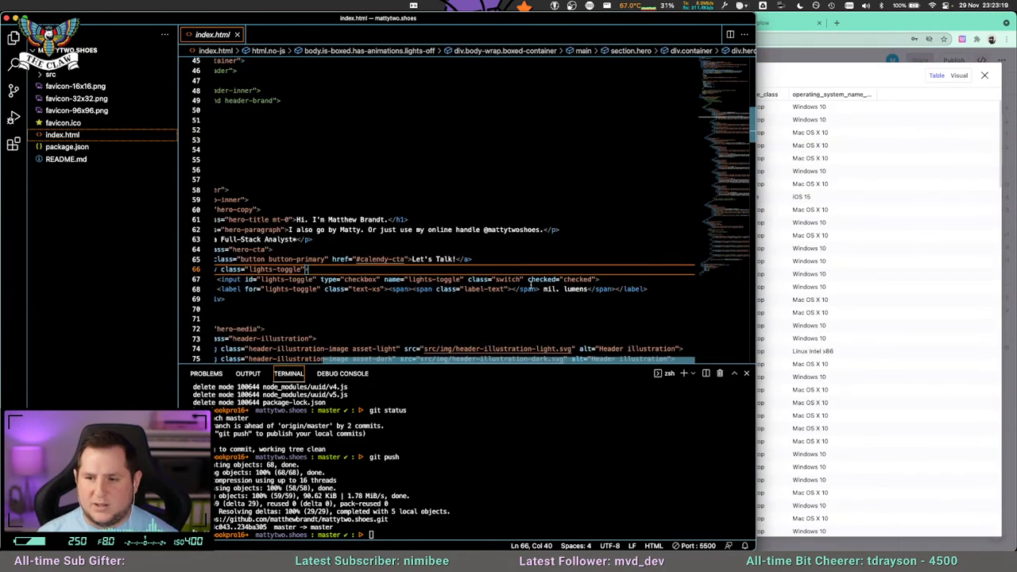
pyautogui.hscroll(-5, 530, 284)
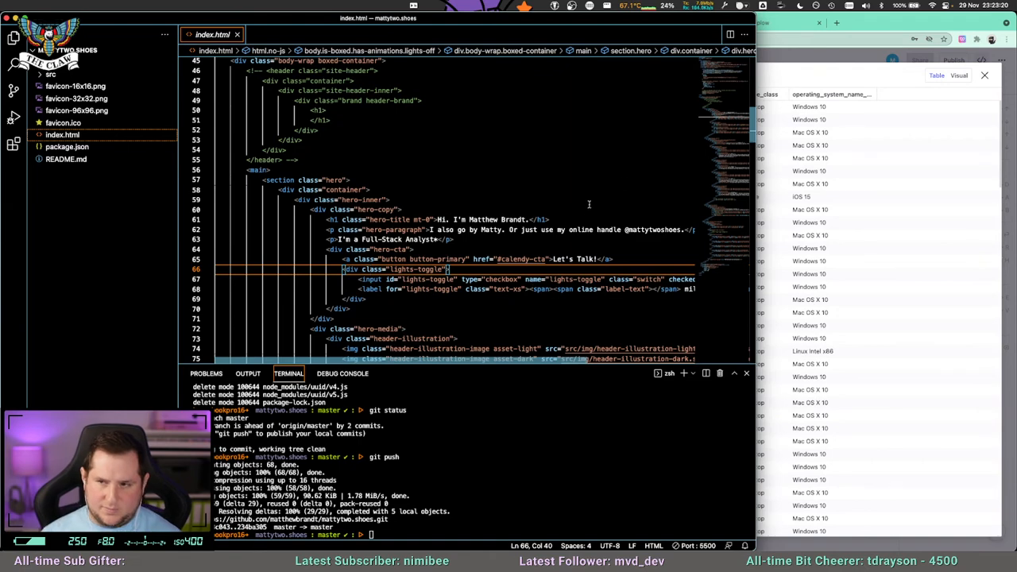
# Switch to Try Snowplow in the browser, review the JavaScript tracker snippet under Start tracking events, and close it.
pyautogui.click(784, 31)
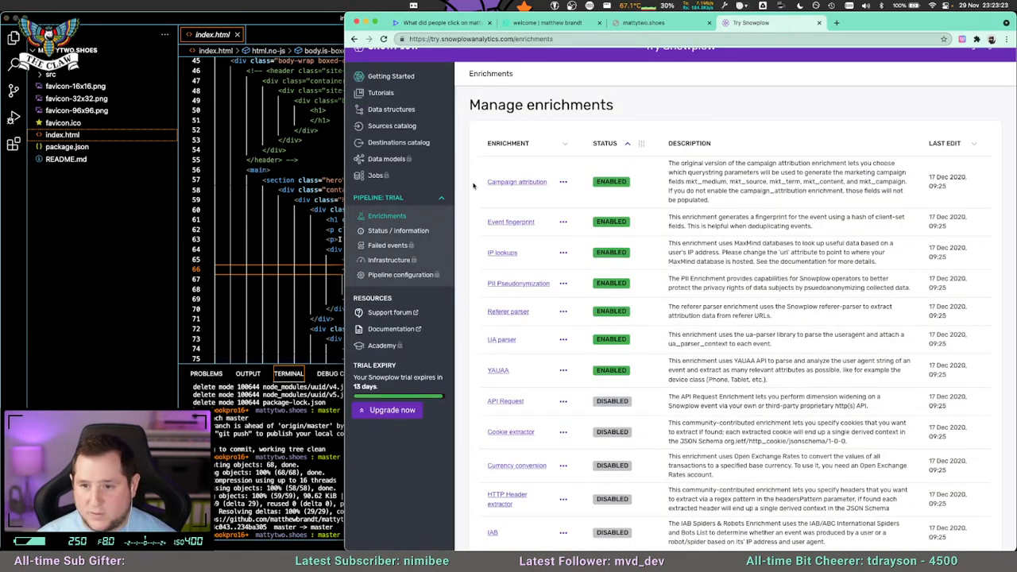
pyautogui.click(389, 76)
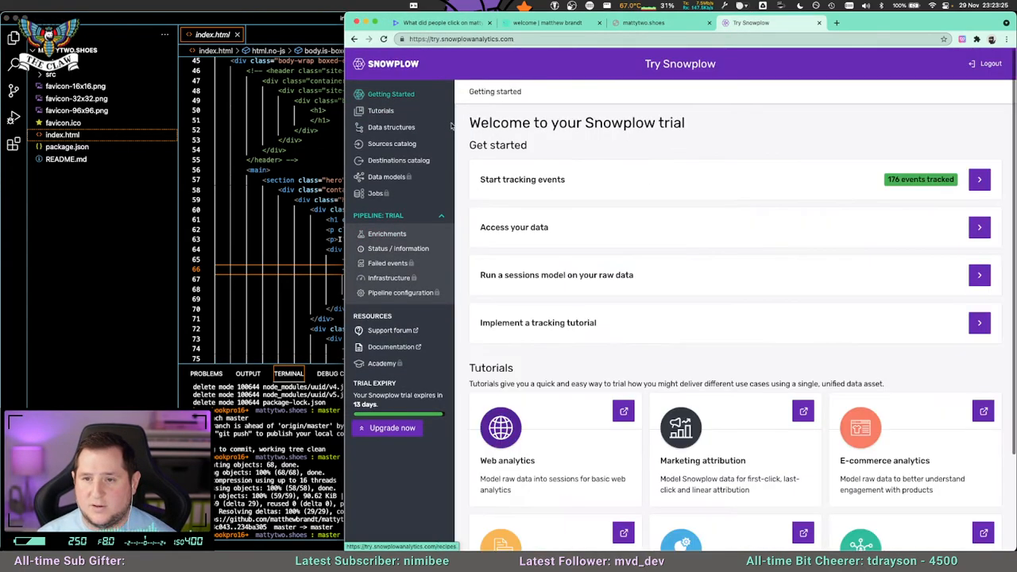
pyautogui.click(613, 198)
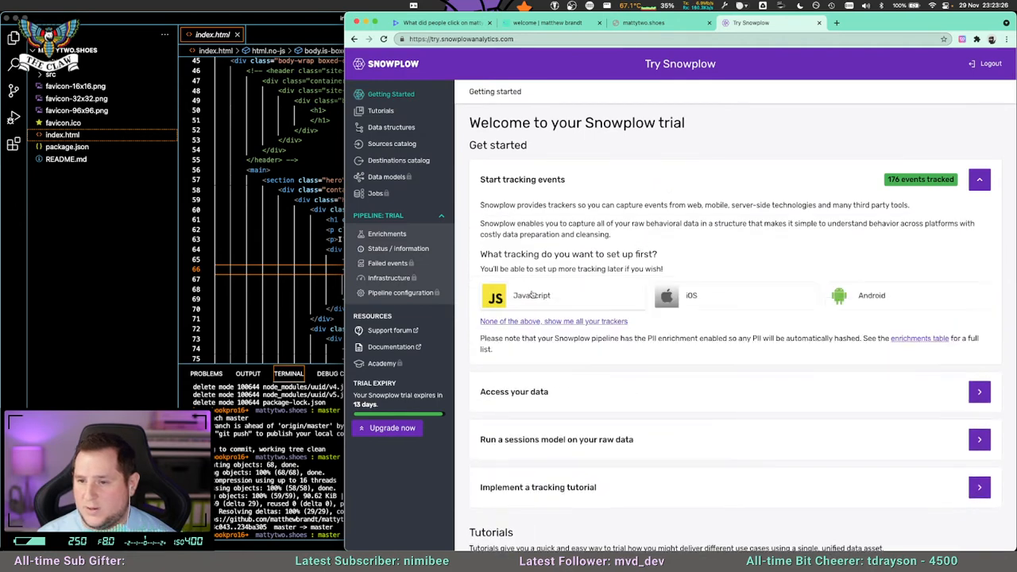
pyautogui.click(541, 297)
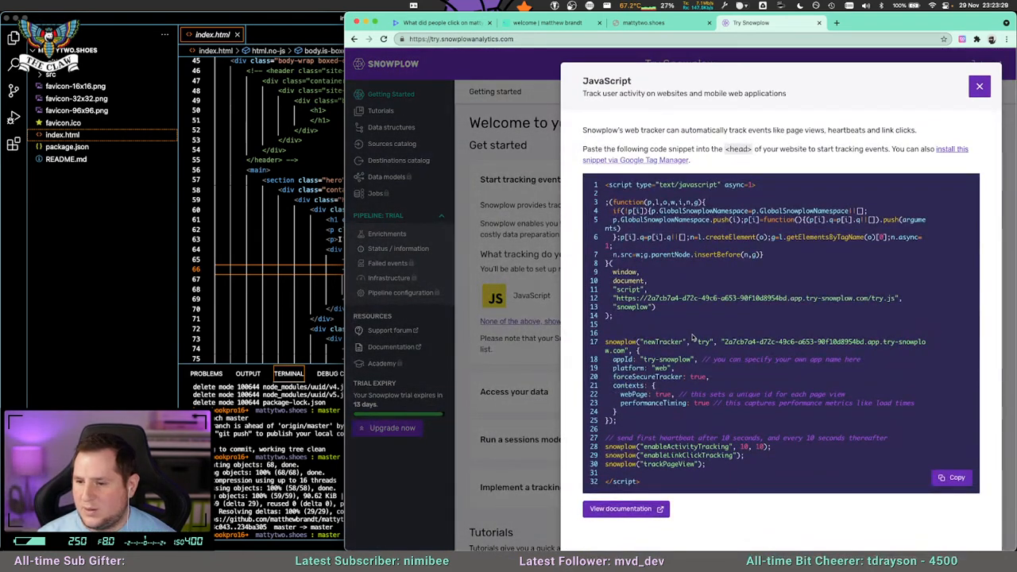
pyautogui.moveTo(730, 466); pyautogui.dragTo(603, 438)
pyautogui.click(695, 456)
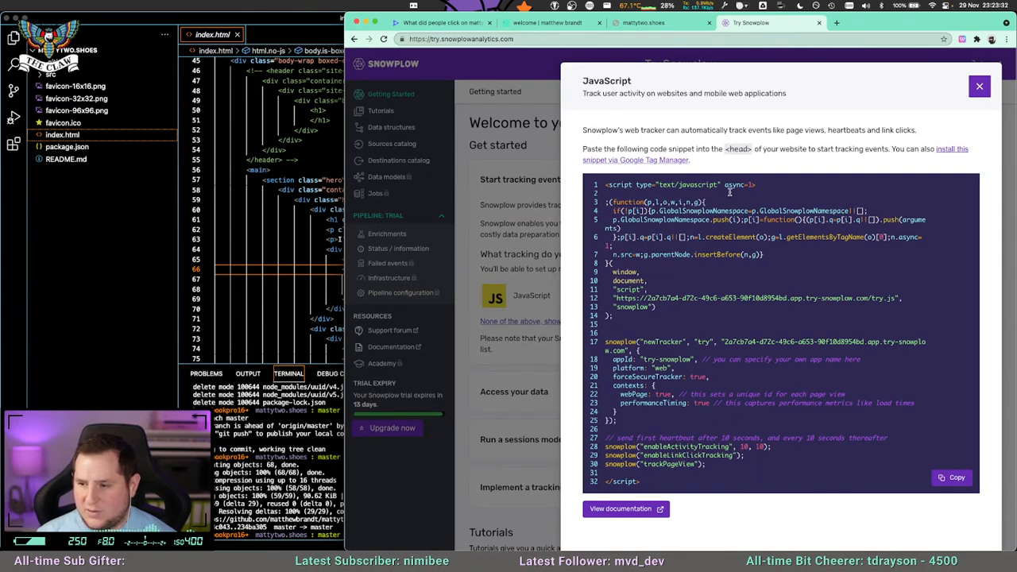
pyautogui.click(979, 87)
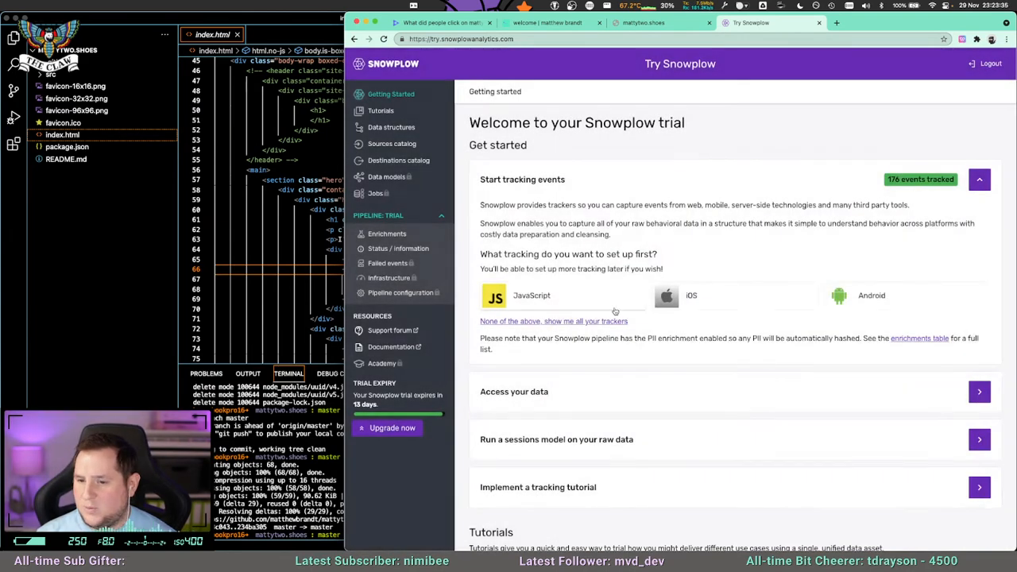
# Look through the tutorials on the Snowplow trial's Getting Started page for tracking guidance.
pyautogui.scroll(-1, 613, 311)
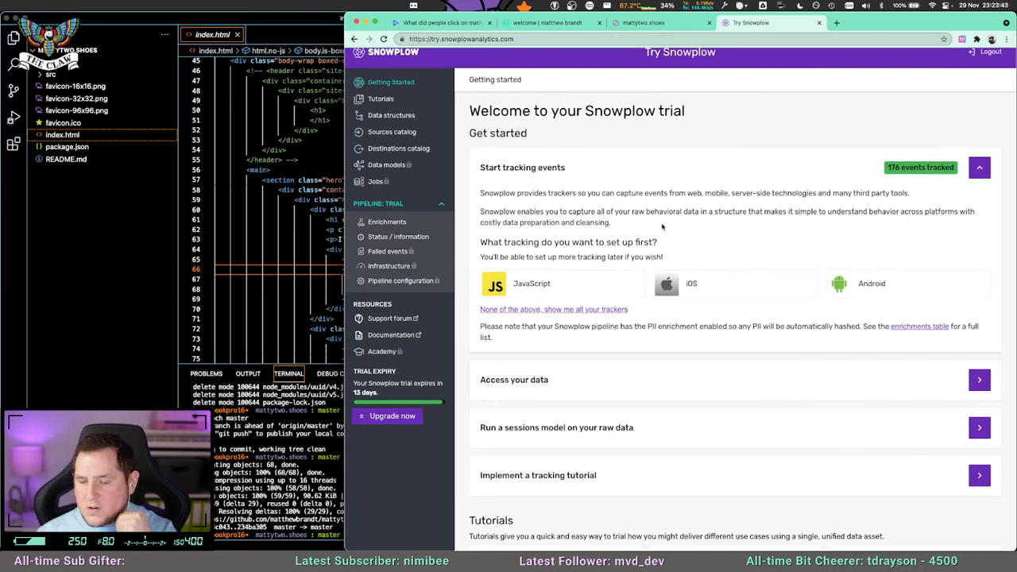
pyautogui.scroll(-5, 794, 242)
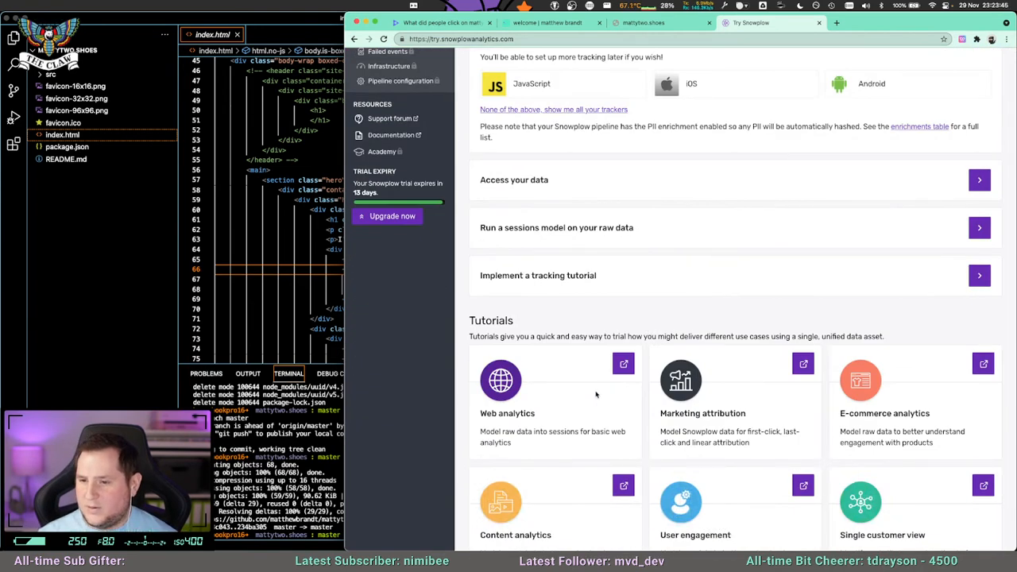
pyautogui.scroll(-2, 596, 395)
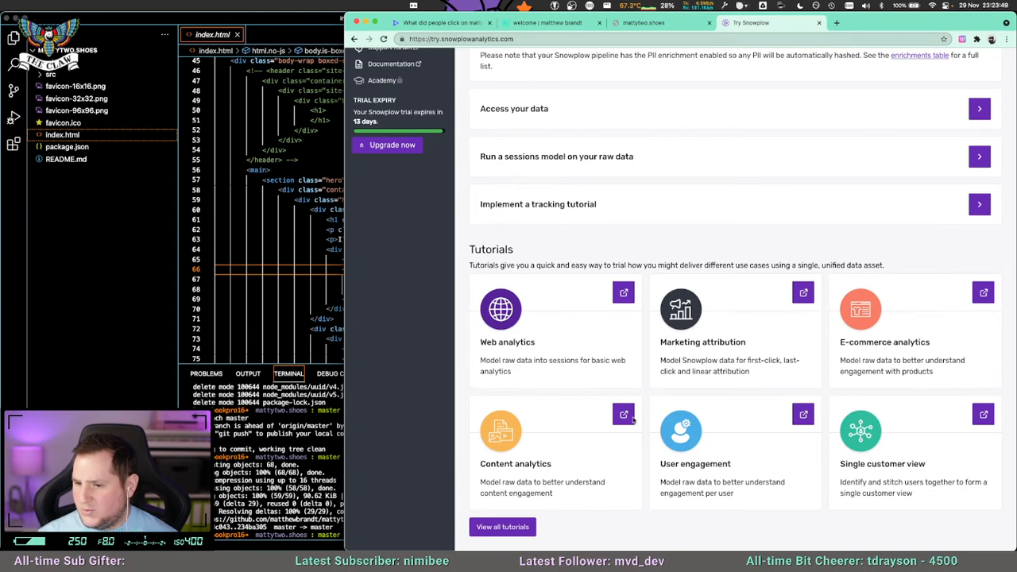
pyautogui.scroll(7, 598, 441)
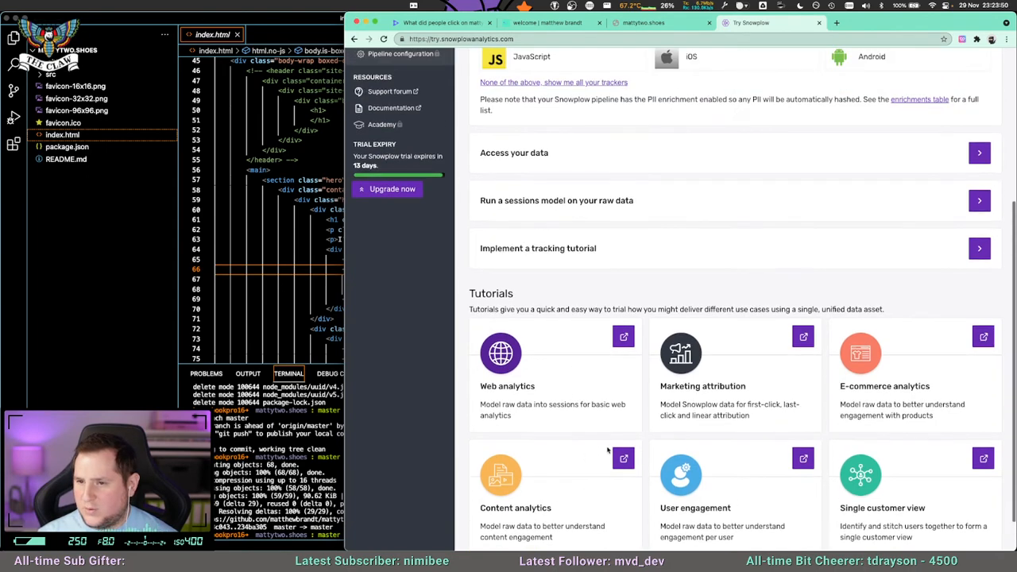
pyautogui.scroll(-5, 438, 276)
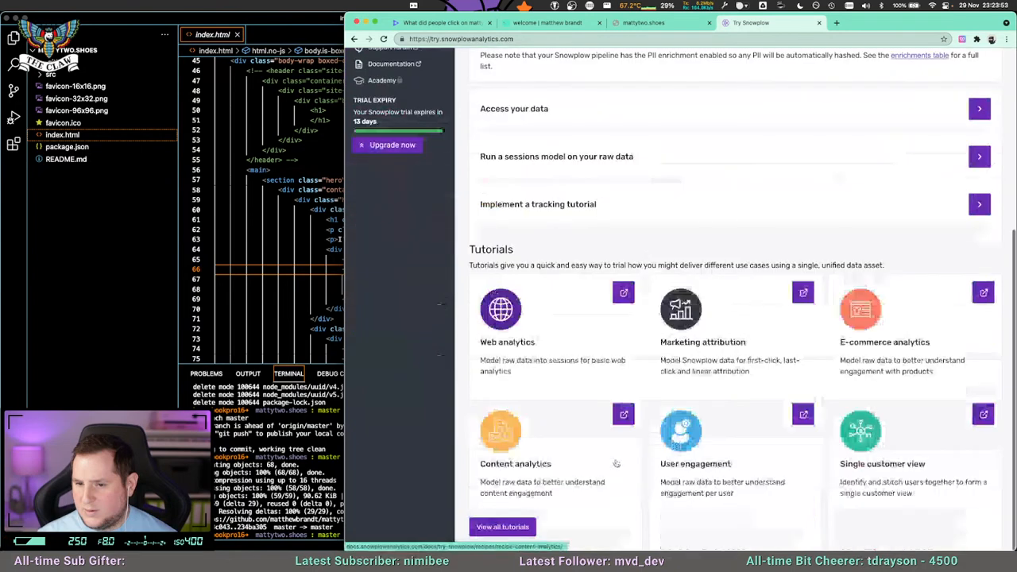
pyautogui.scroll(5, 368, 276)
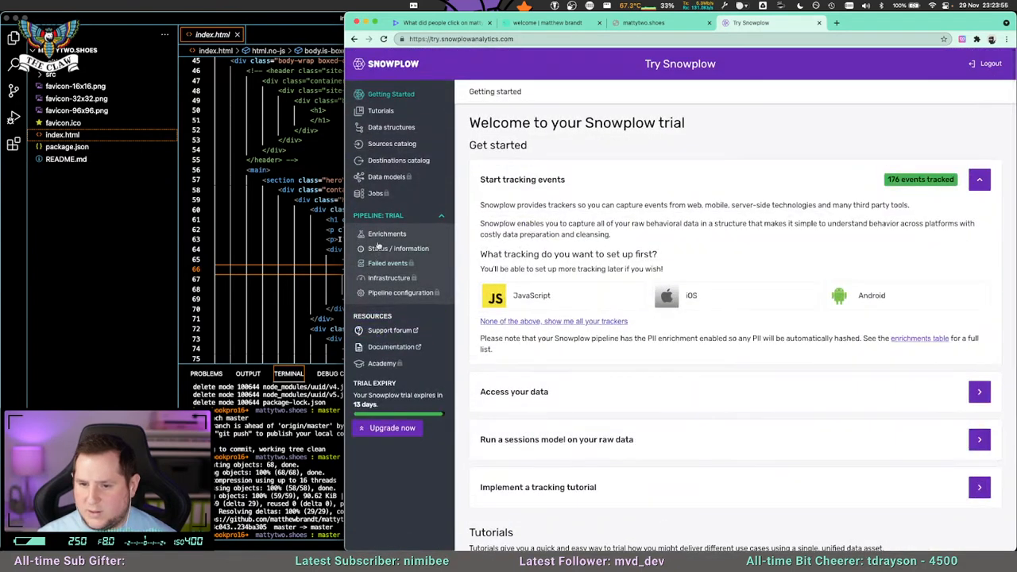
# Open the Try Snowplow documentation and read the Tracking events with Try Snowplow article.
pyautogui.click(394, 346)
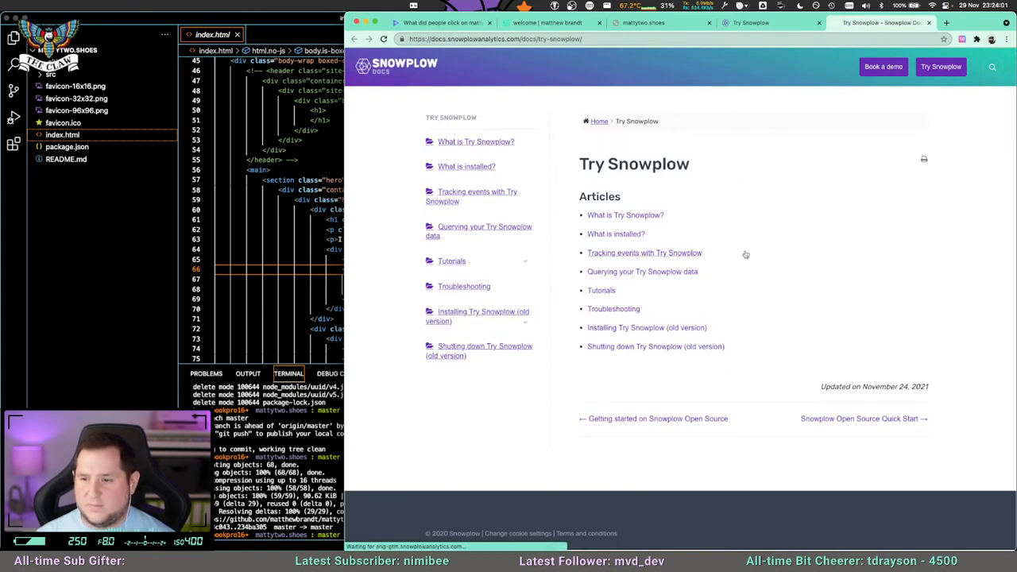
pyautogui.click(691, 252)
pyautogui.scroll(-5, 697, 305)
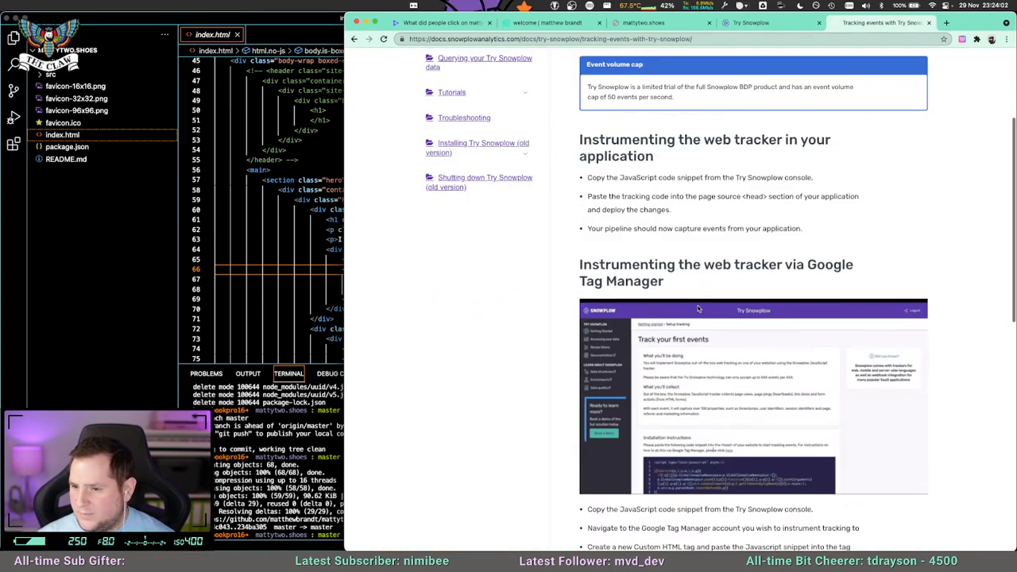
pyautogui.scroll(-5, 699, 307)
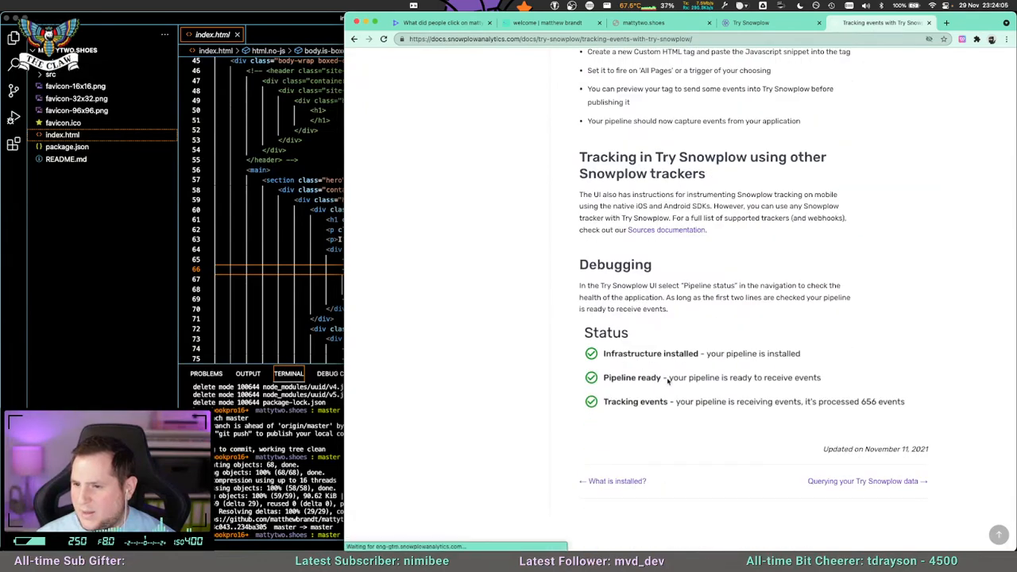
# Return to the Snowplow Docs home page and search the documentation for "javascript events".
pyautogui.scroll(10, 672, 354)
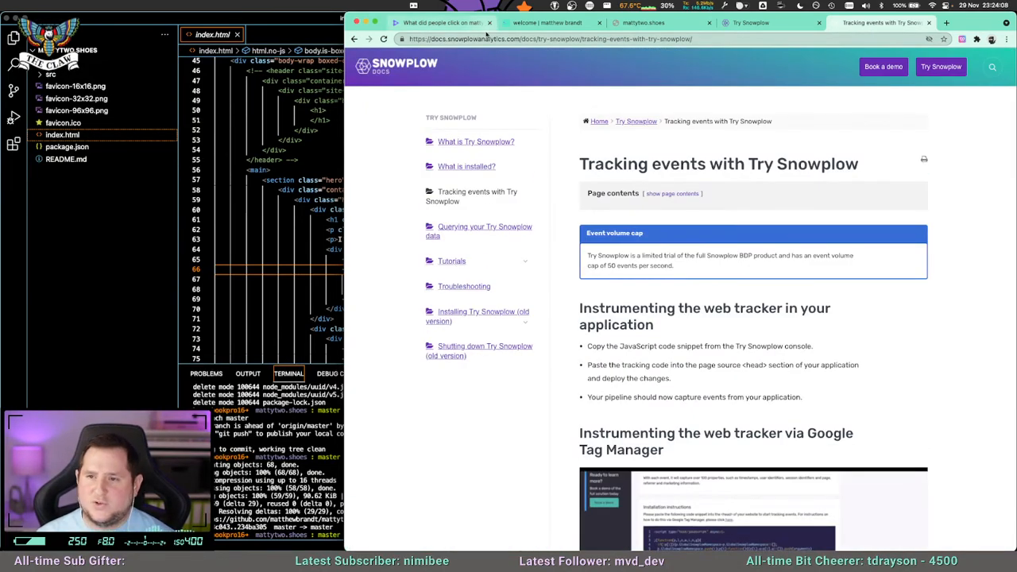
pyautogui.click(600, 123)
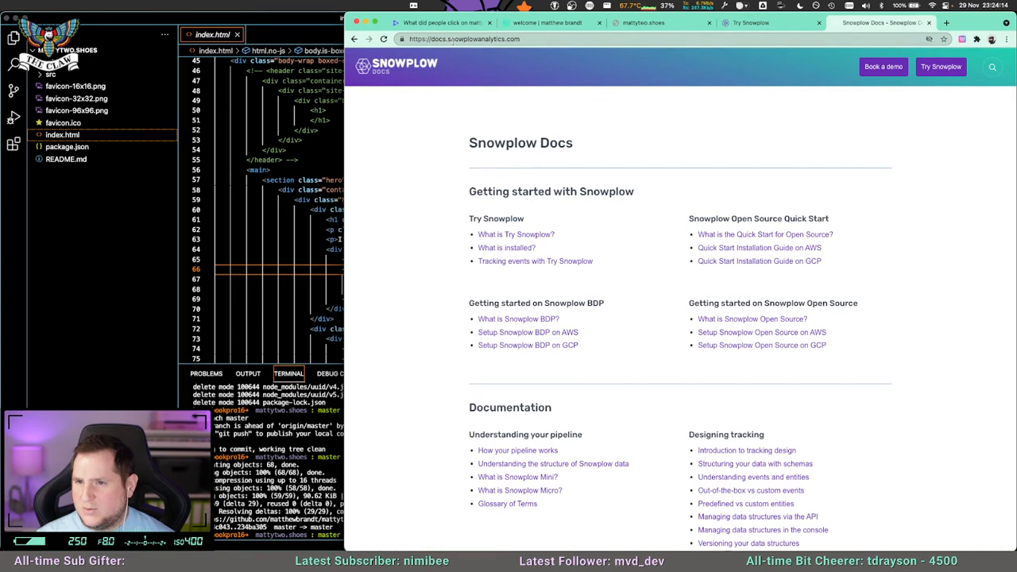
pyautogui.click(992, 66)
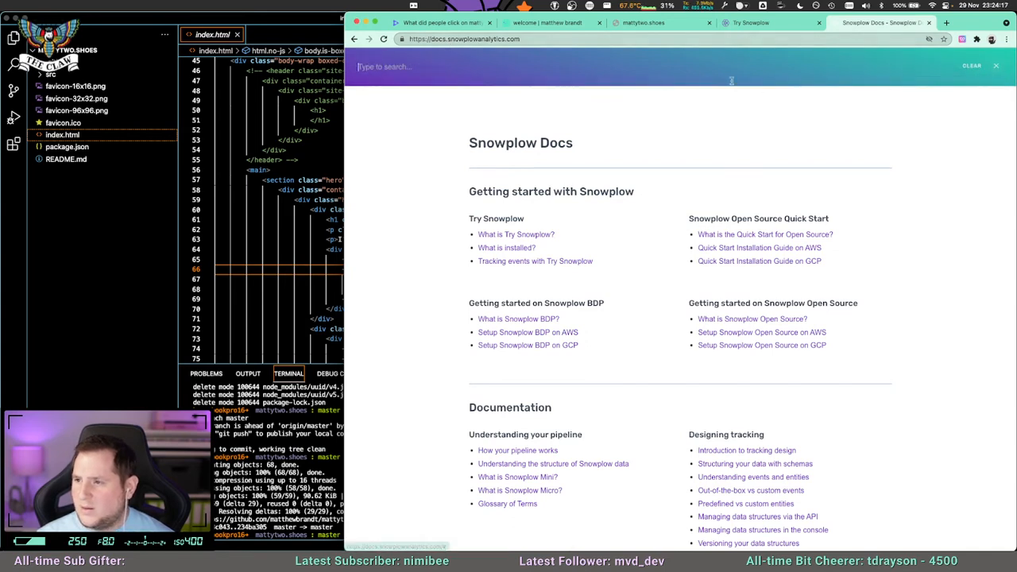
pyautogui.write('javascript even')
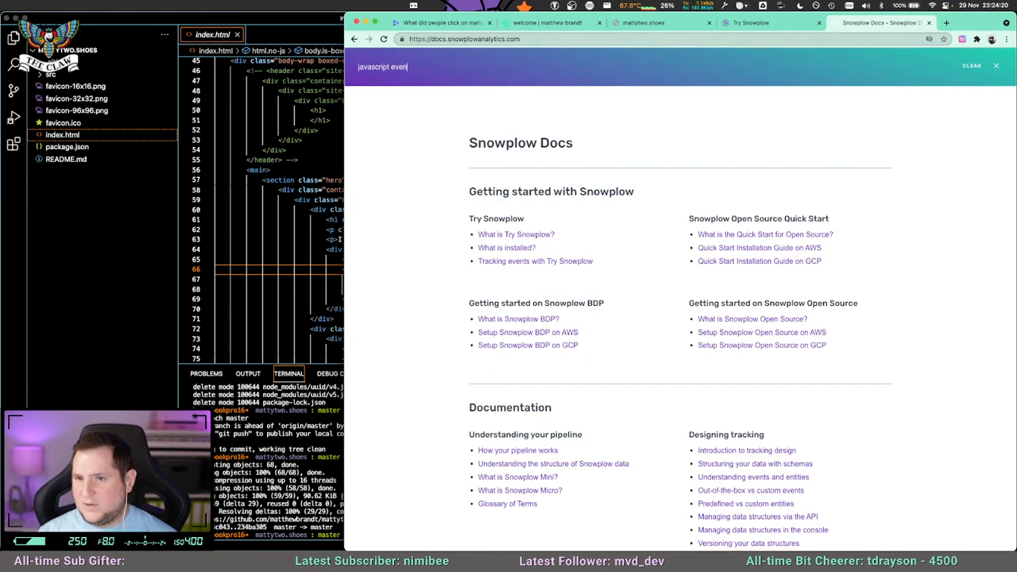
pyautogui.write('ts')
pyautogui.press('Return')
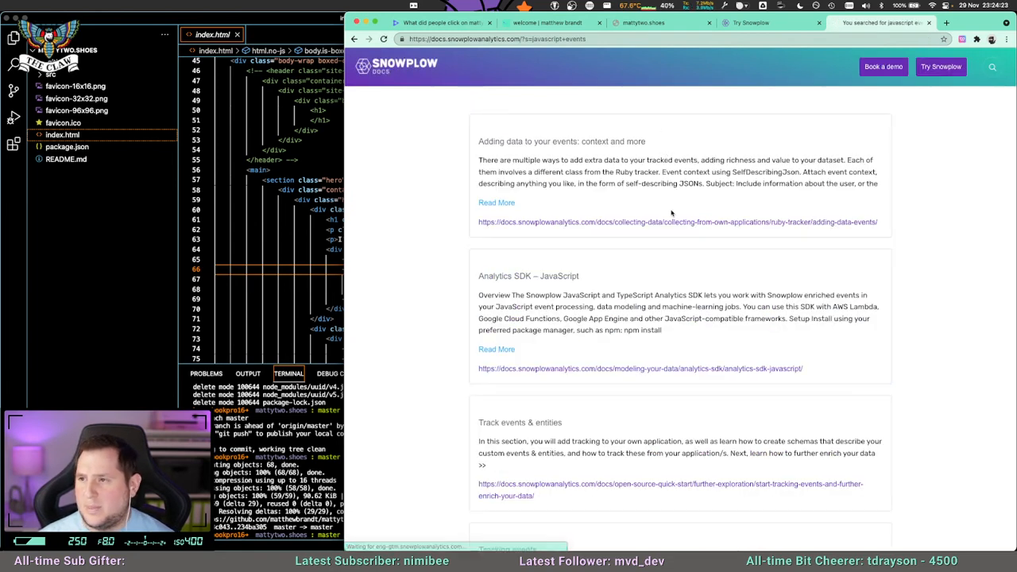
# Open the search result on adding data to events and go from there to the JavaScript Tracker documentation.
pyautogui.click(547, 142)
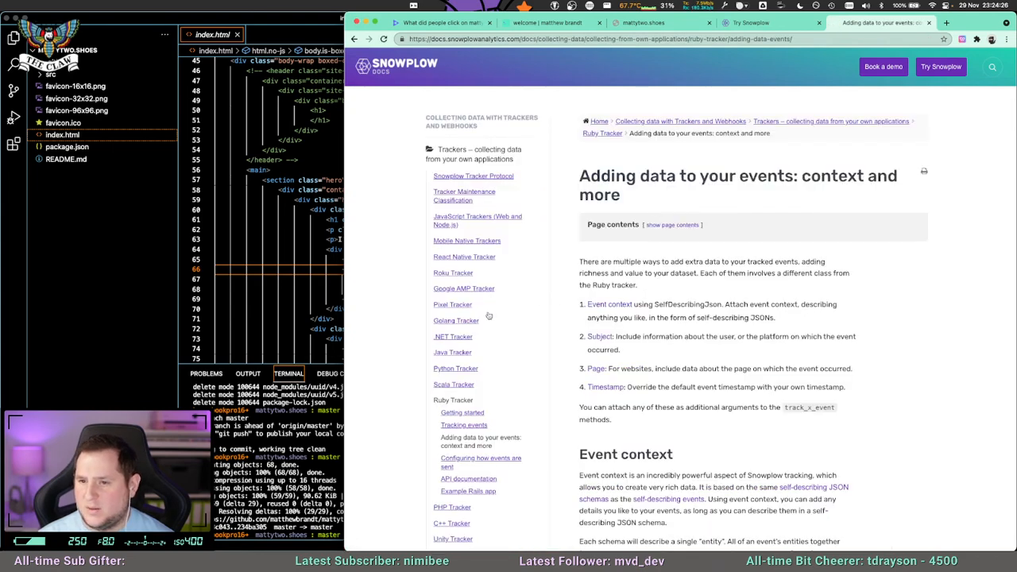
pyautogui.click(448, 220)
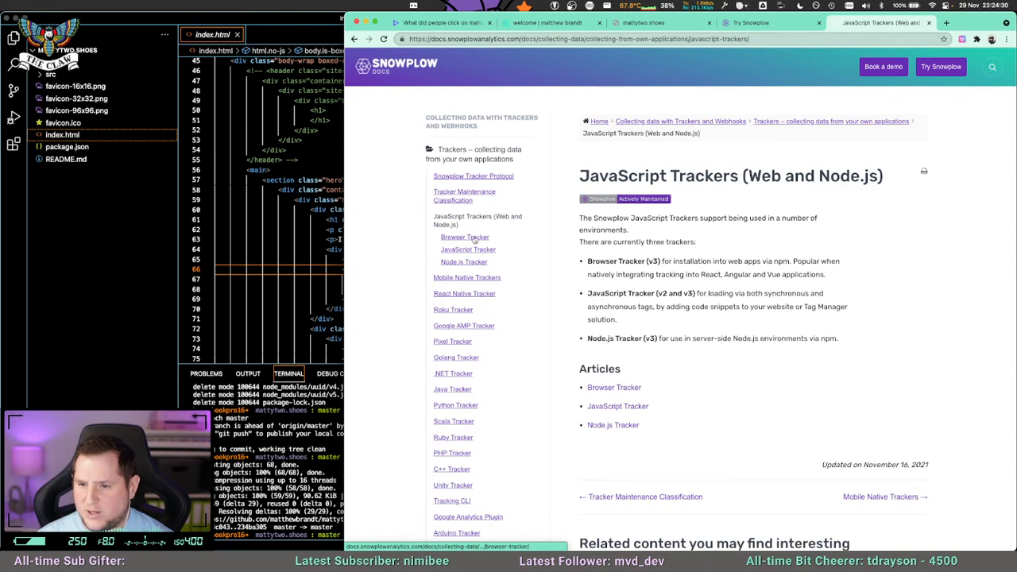
pyautogui.click(468, 250)
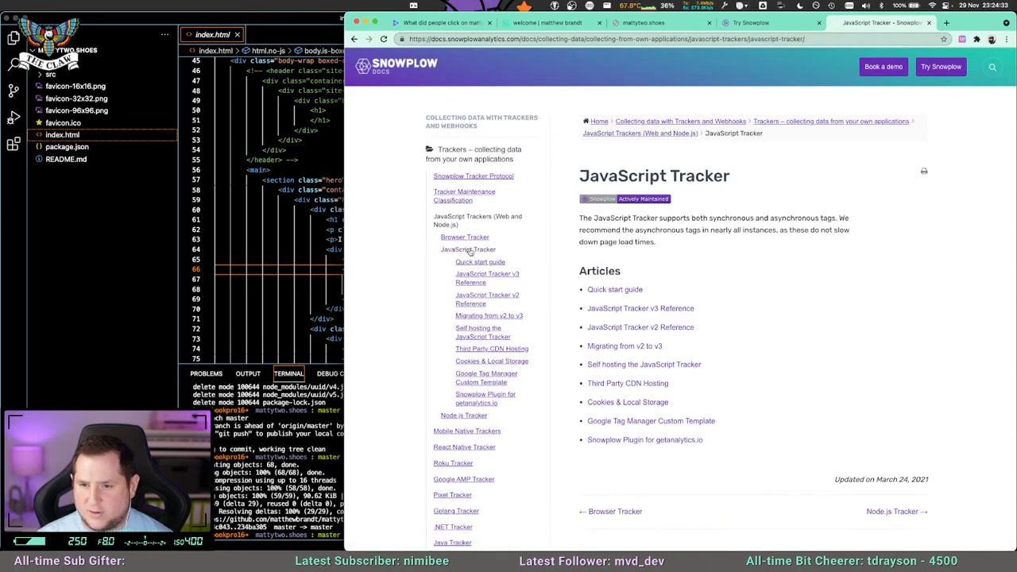
# Open the JavaScript Tracker Quick start guide and read through its setup and page view tracking instructions.
pyautogui.click(471, 264)
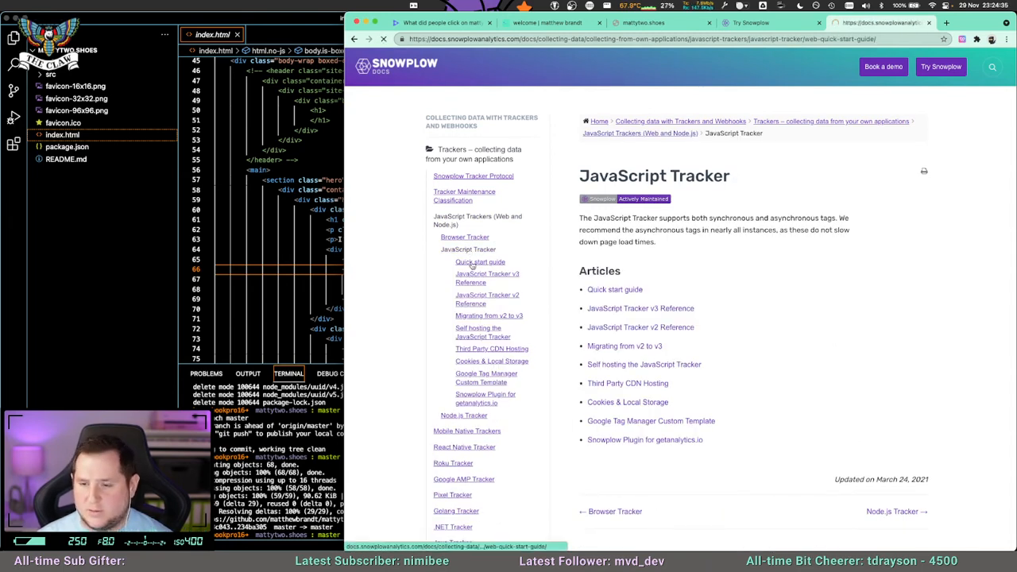
pyautogui.scroll(-1, 647, 254)
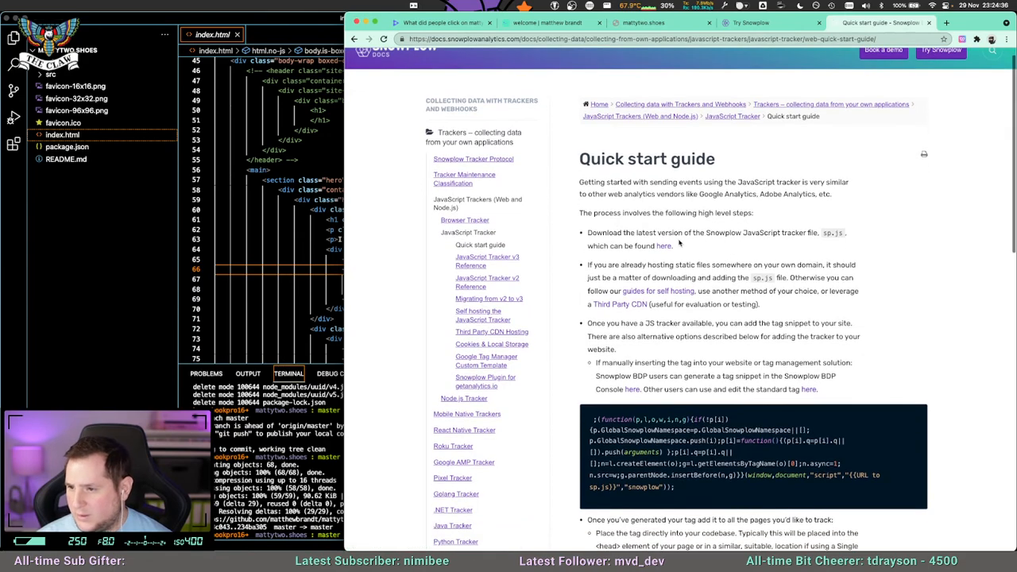
pyautogui.moveTo(628, 234); pyautogui.dragTo(674, 246)
pyautogui.click(673, 246)
pyautogui.scroll(-4, 717, 282)
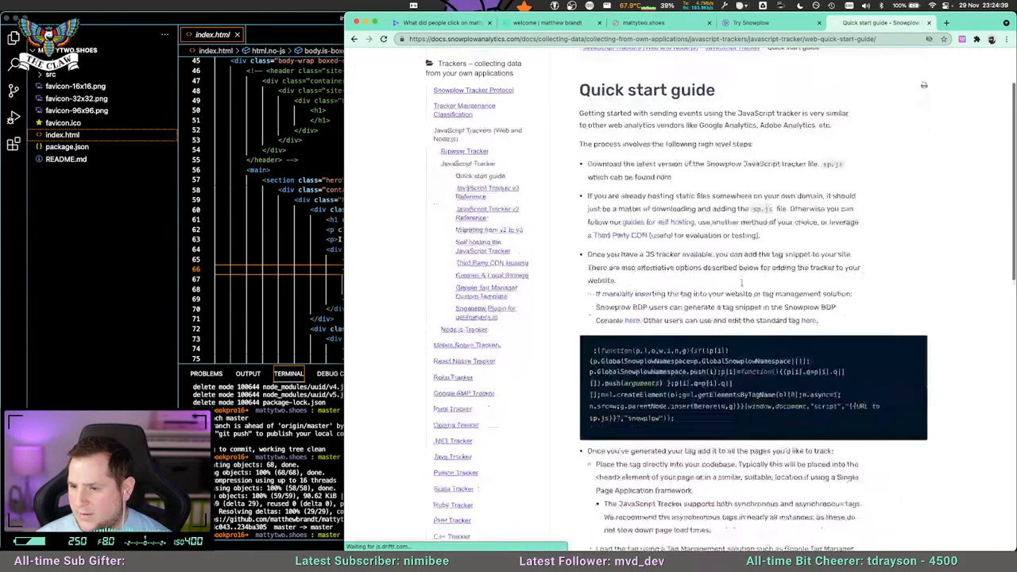
pyautogui.scroll(-6, 717, 284)
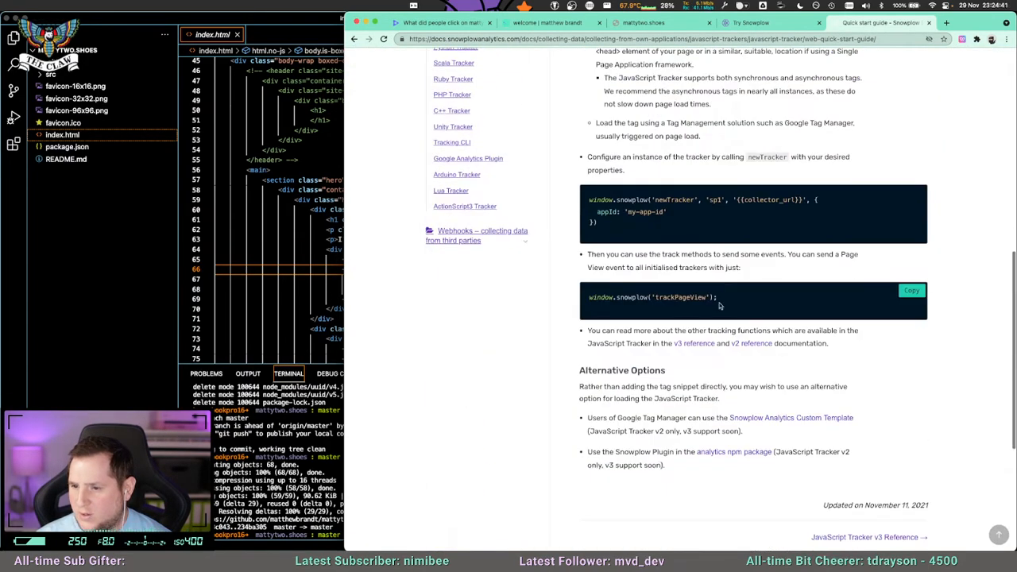
pyautogui.scroll(10, 720, 295)
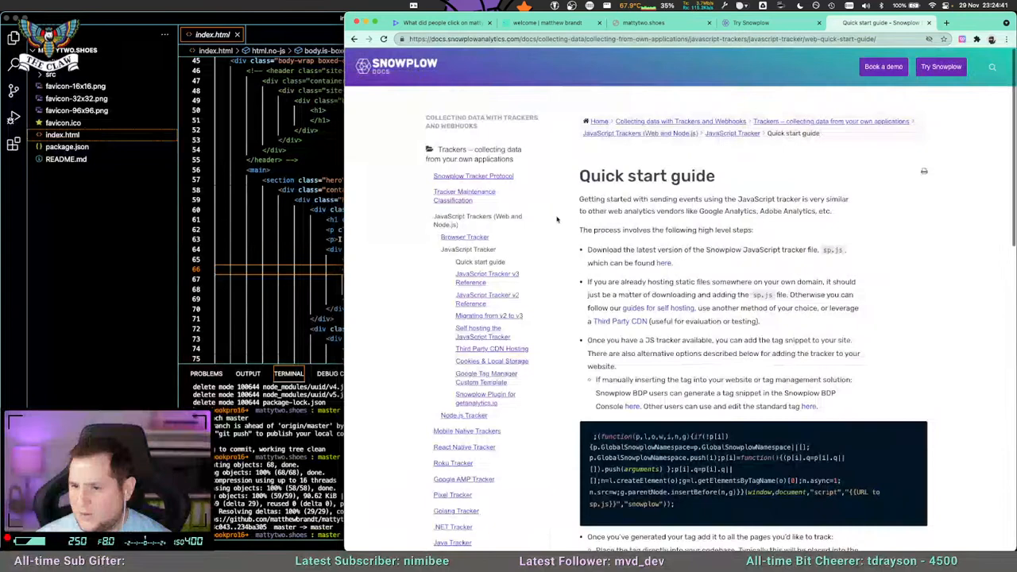
# Open Tracking Events in the JavaScript Tracker v3 Reference and read the section on custom self-describing events.
pyautogui.click(472, 278)
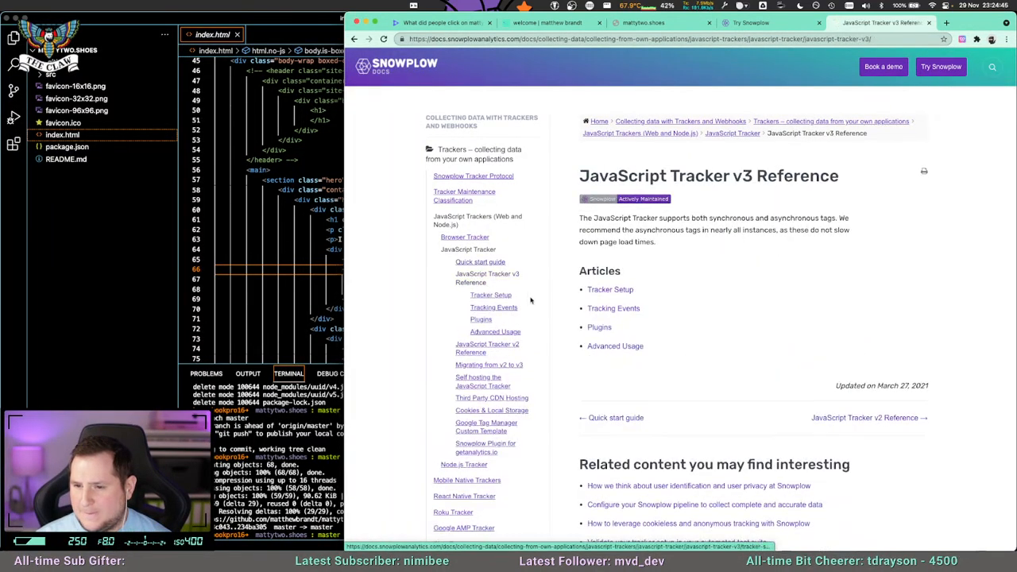
pyautogui.click(500, 310)
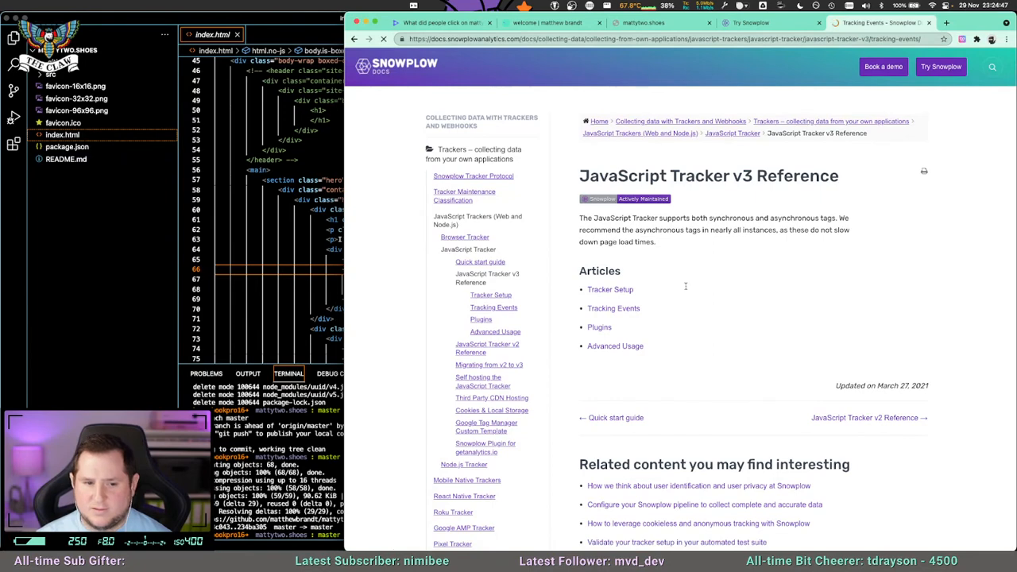
pyautogui.scroll(-3, 676, 254)
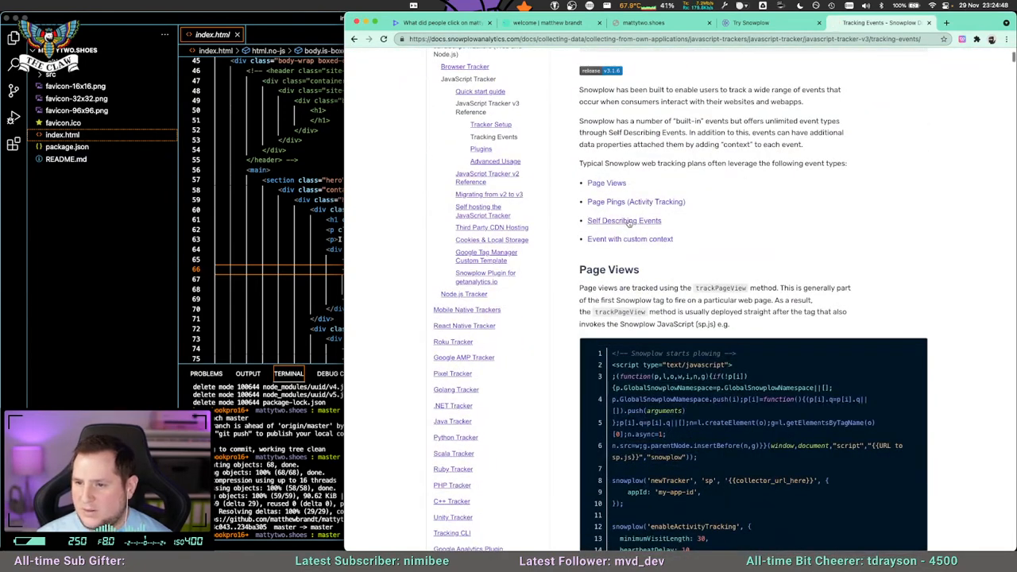
pyautogui.click(632, 220)
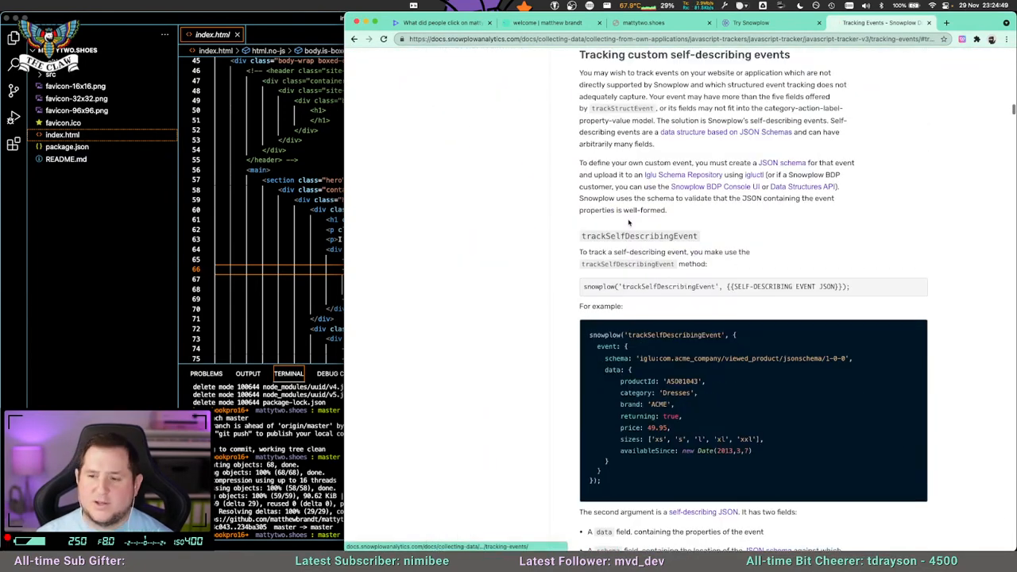
pyautogui.moveTo(595, 288); pyautogui.dragTo(710, 288)
pyautogui.click(710, 288)
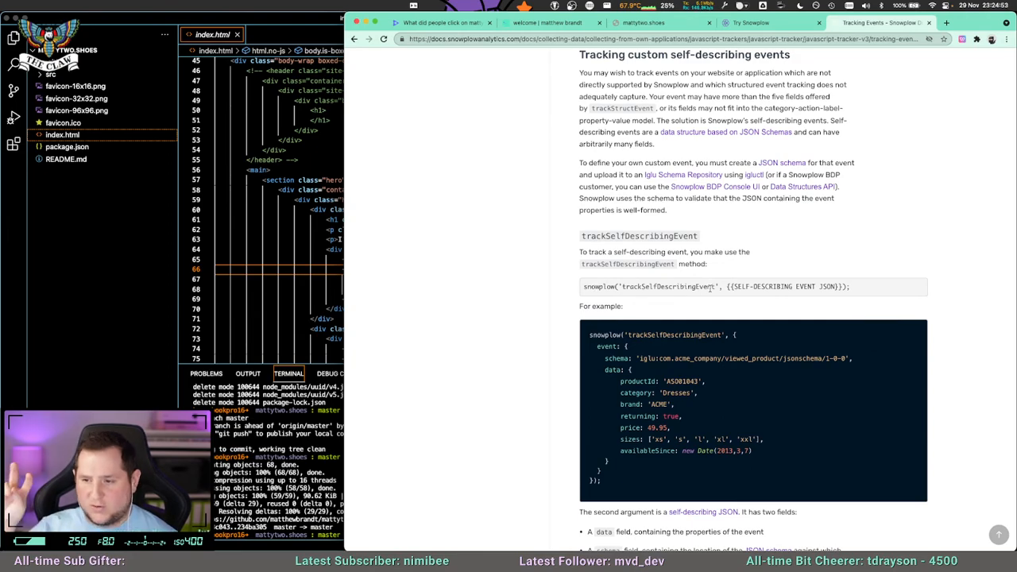
pyautogui.moveTo(605, 359); pyautogui.dragTo(687, 449)
pyautogui.click(687, 449)
pyautogui.scroll(5, 680, 380)
pyautogui.scroll(10, 679, 382)
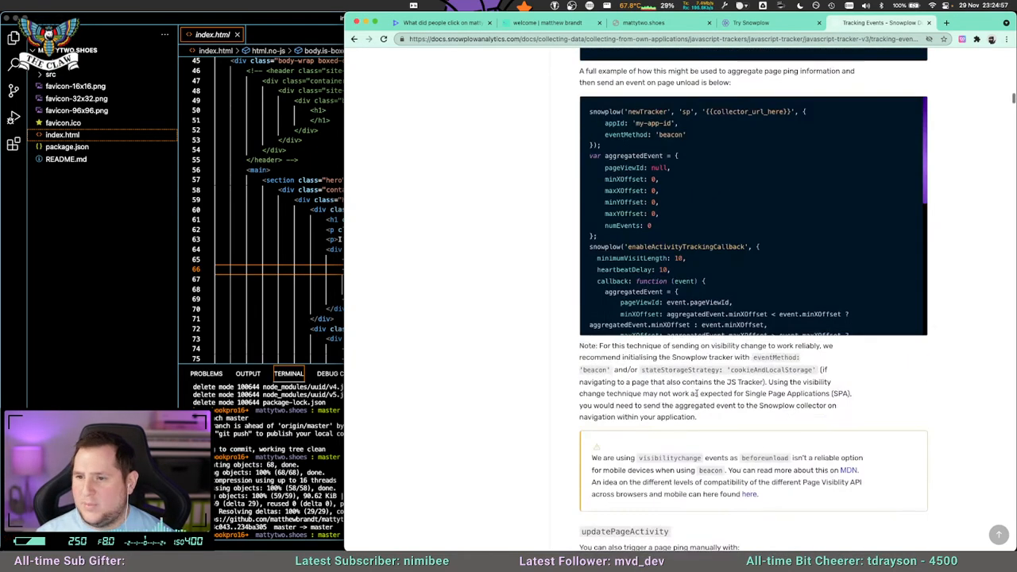
# Check the Tracker Setup page of the v3 reference and return to the Tracking Events page.
pyautogui.scroll(10, 700, 409)
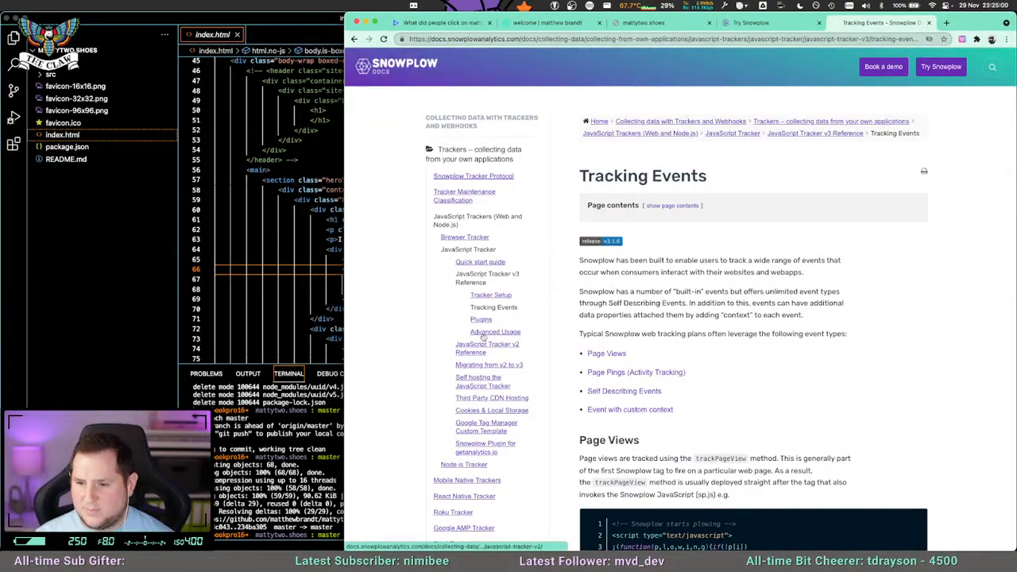
pyautogui.click(483, 297)
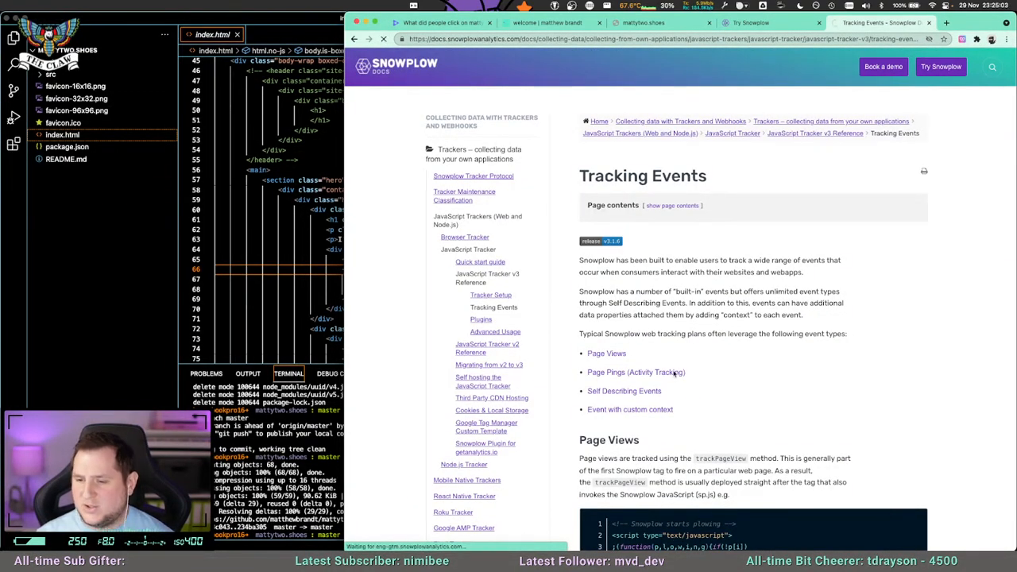
pyautogui.scroll(-3, 702, 400)
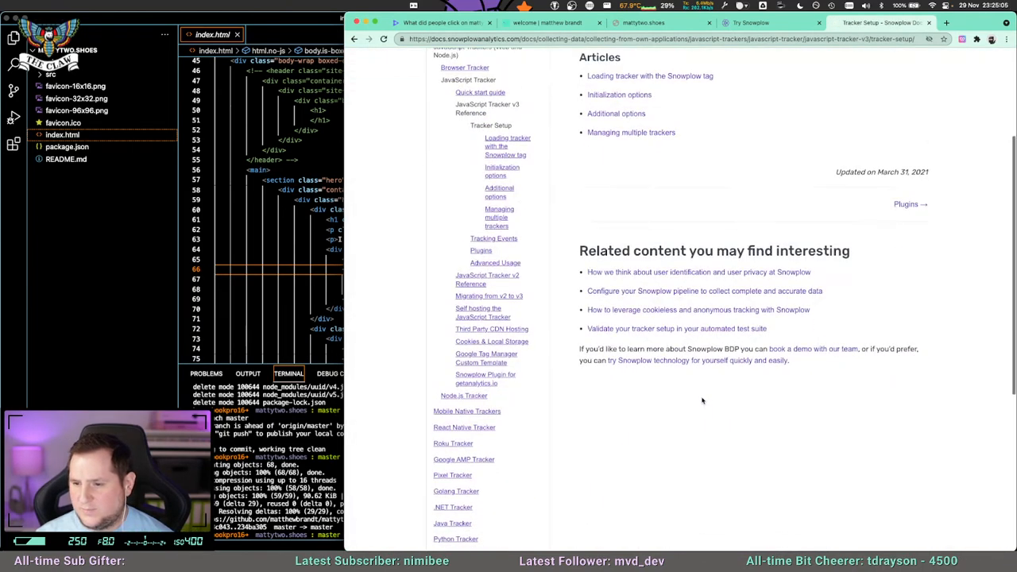
pyautogui.scroll(2, 702, 401)
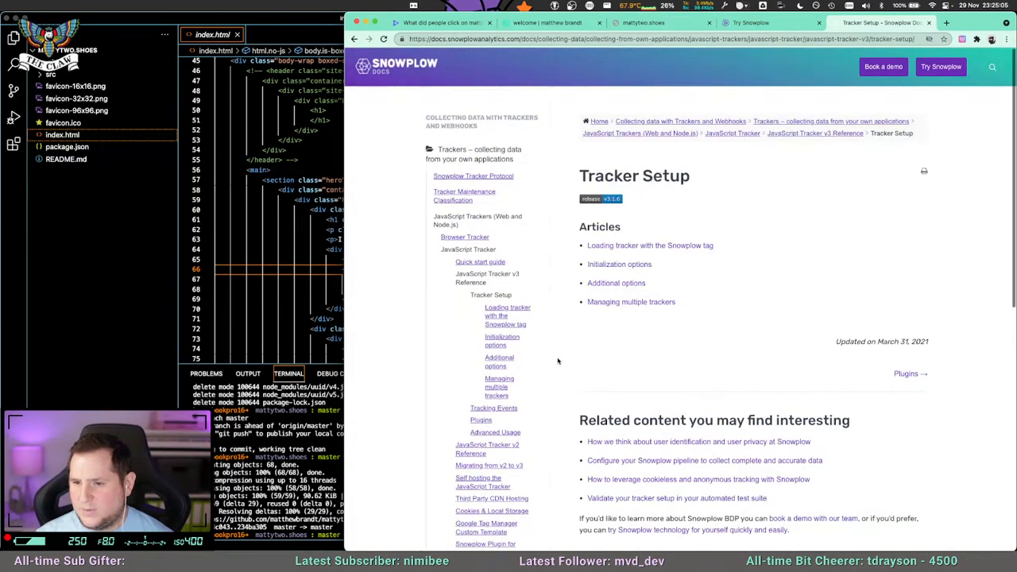
pyautogui.click(494, 408)
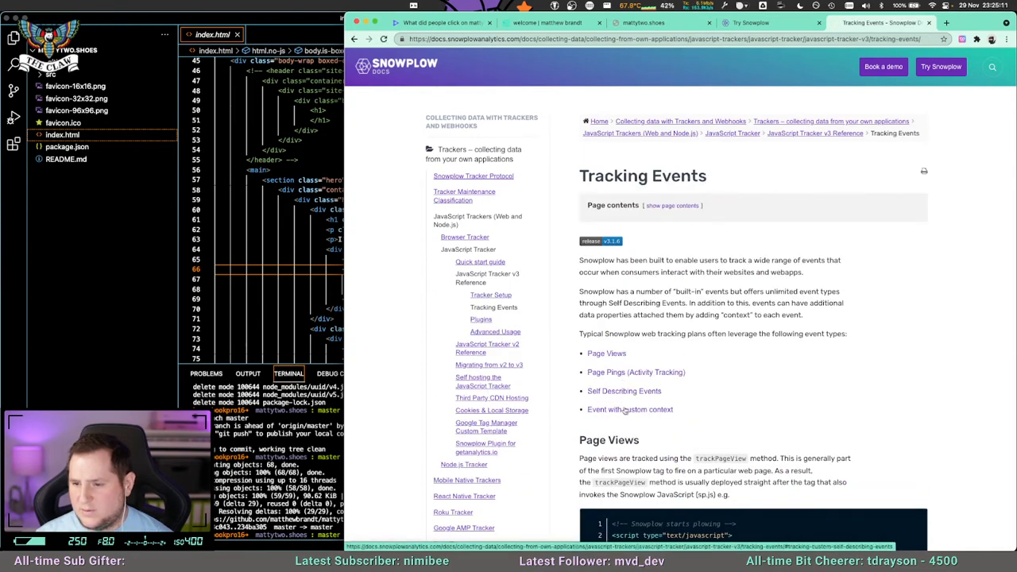
# Find "struct" on the Tracking Events page and read the section on tracking custom structured events.
pyautogui.scroll(-10, 666, 421)
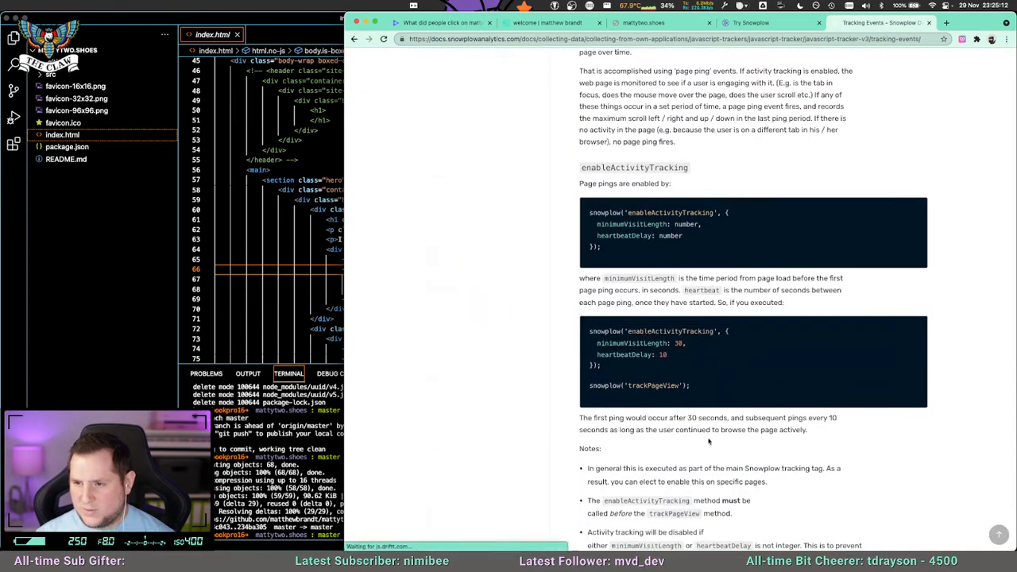
pyautogui.hotkey('ctrl', 'f')
pyautogui.write('struct')
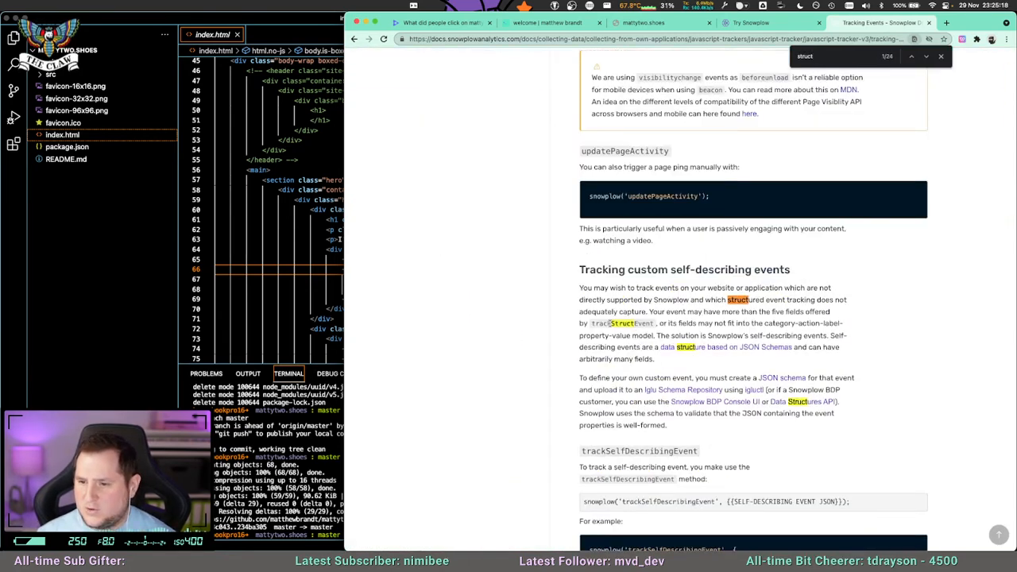
pyautogui.scroll(-5, 656, 265)
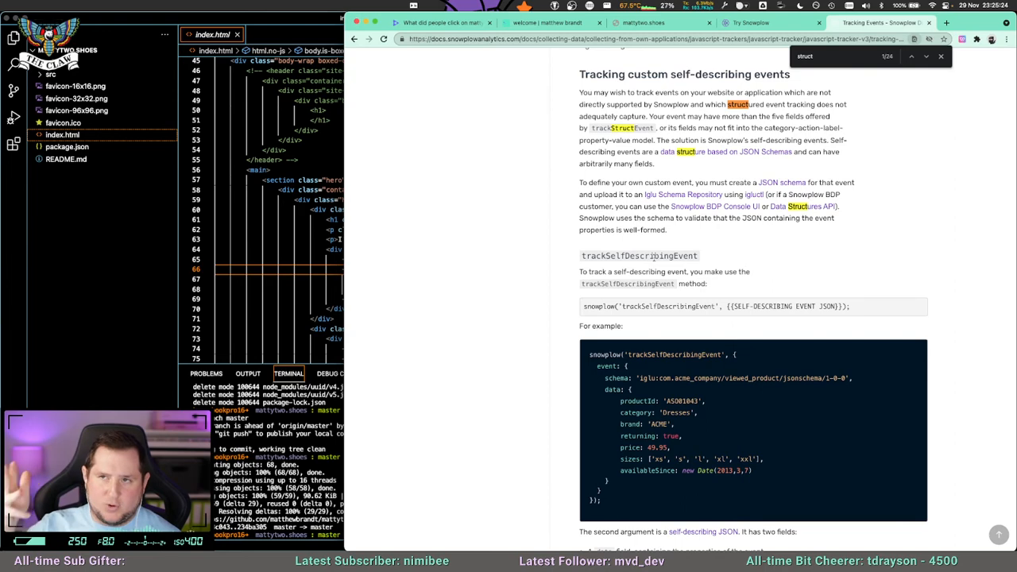
pyautogui.scroll(-4, 655, 324)
pyautogui.scroll(-4, 654, 323)
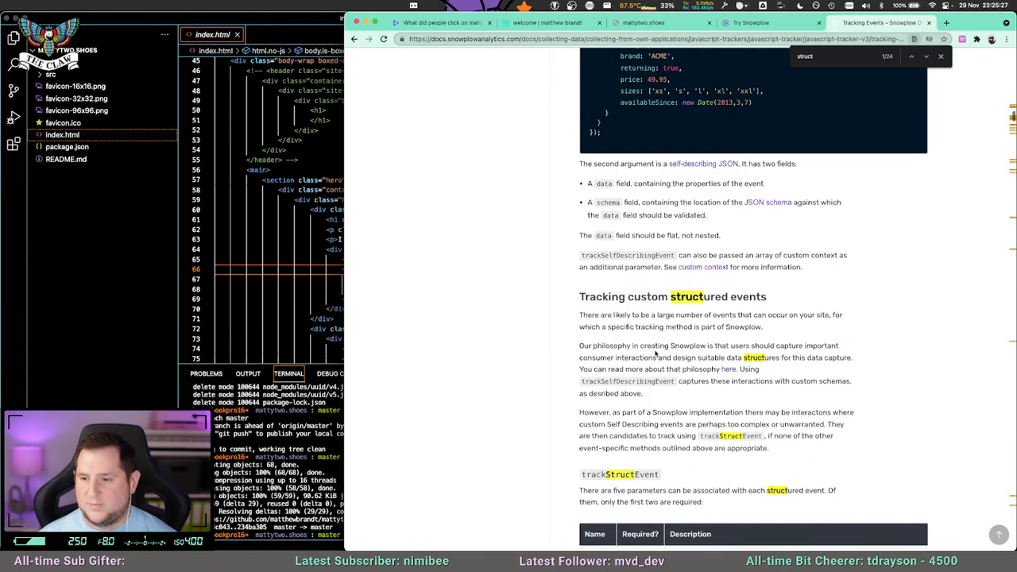
pyautogui.scroll(-3, 658, 357)
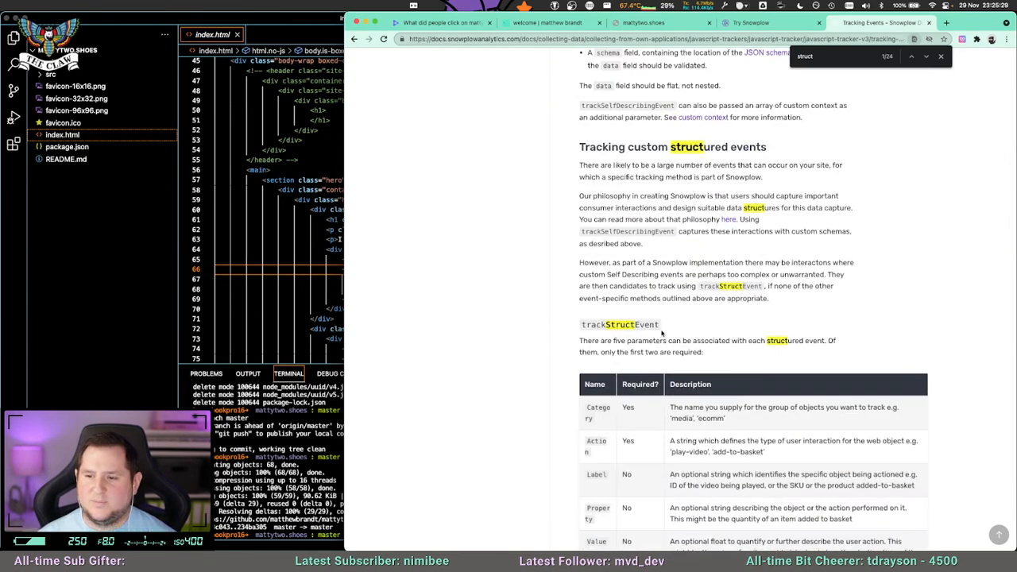
# Examine the trackStructEvent parameter table, including which parameters are required and what each describes.
pyautogui.scroll(-2, 656, 340)
pyautogui.moveTo(582, 210); pyautogui.dragTo(895, 424)
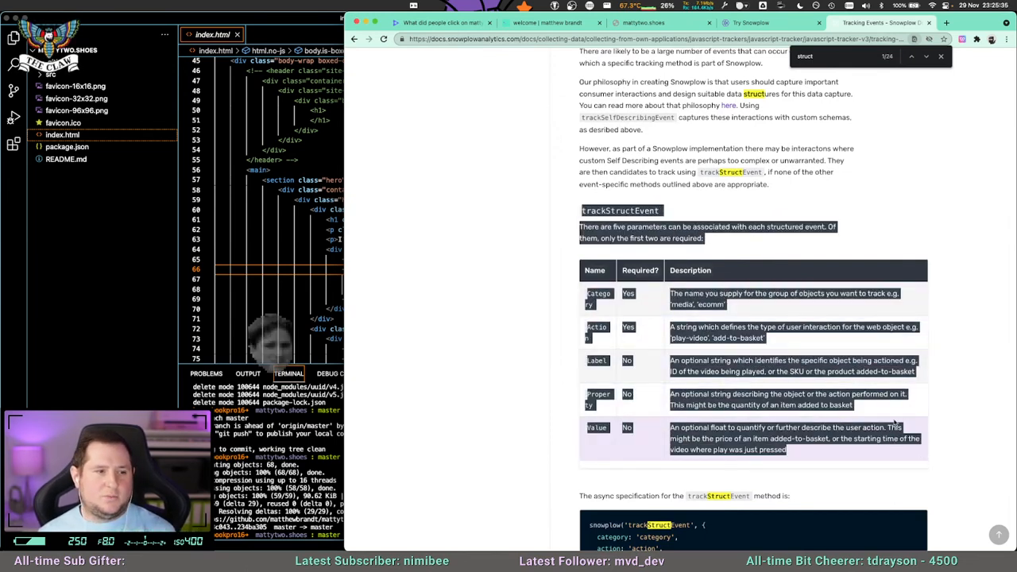
pyautogui.click(894, 423)
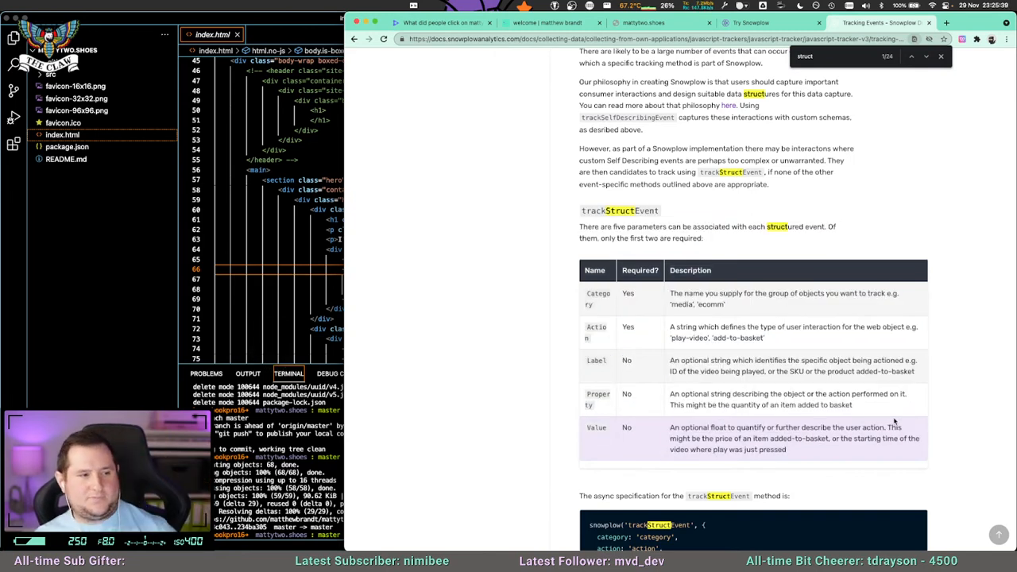
pyautogui.moveTo(584, 226); pyautogui.dragTo(733, 224)
pyautogui.click(733, 223)
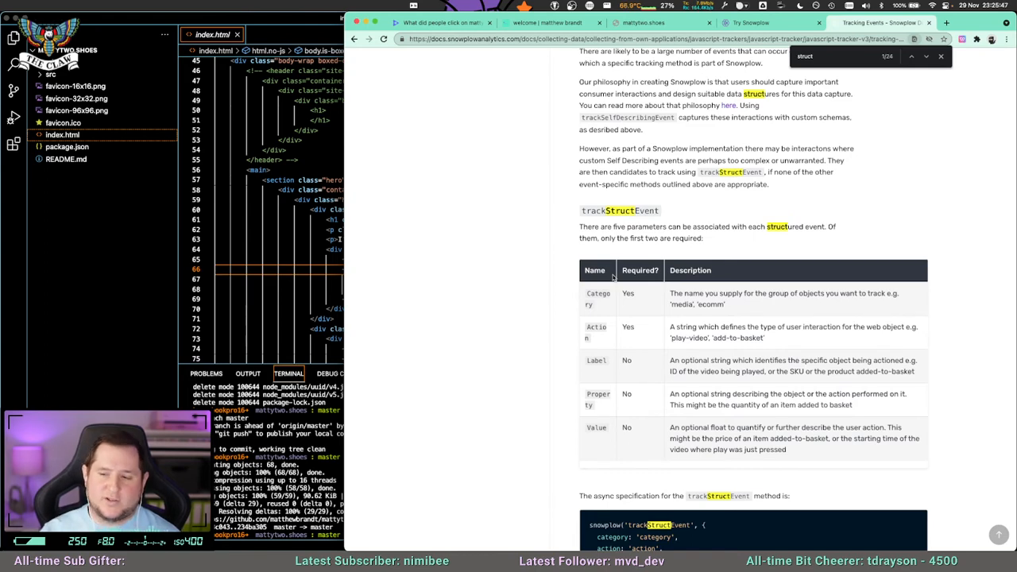
# Select the whole async trackStructEvent code example with category, action, label, property and value.
pyautogui.scroll(-3, 615, 318)
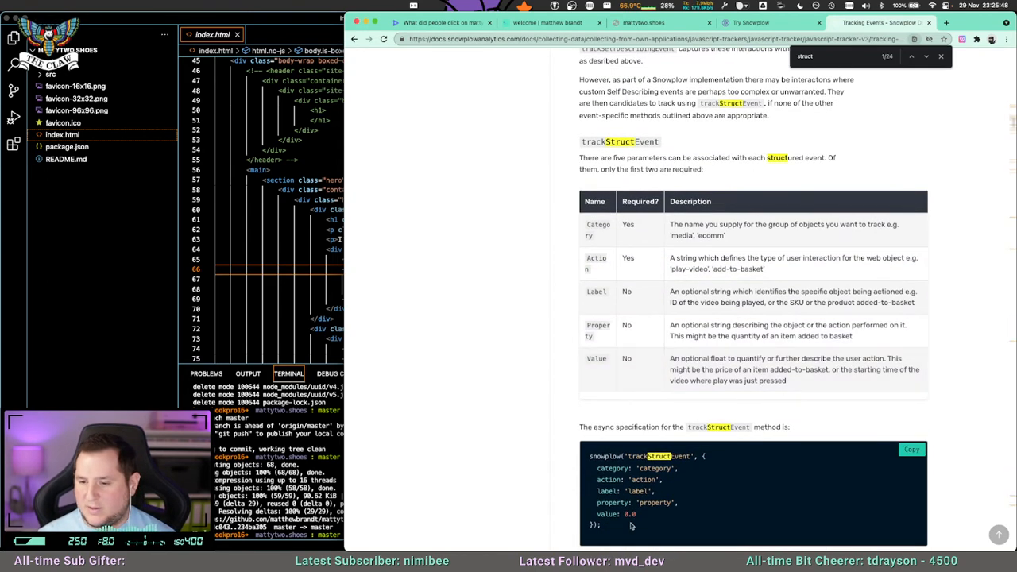
pyautogui.moveTo(589, 400); pyautogui.dragTo(634, 478)
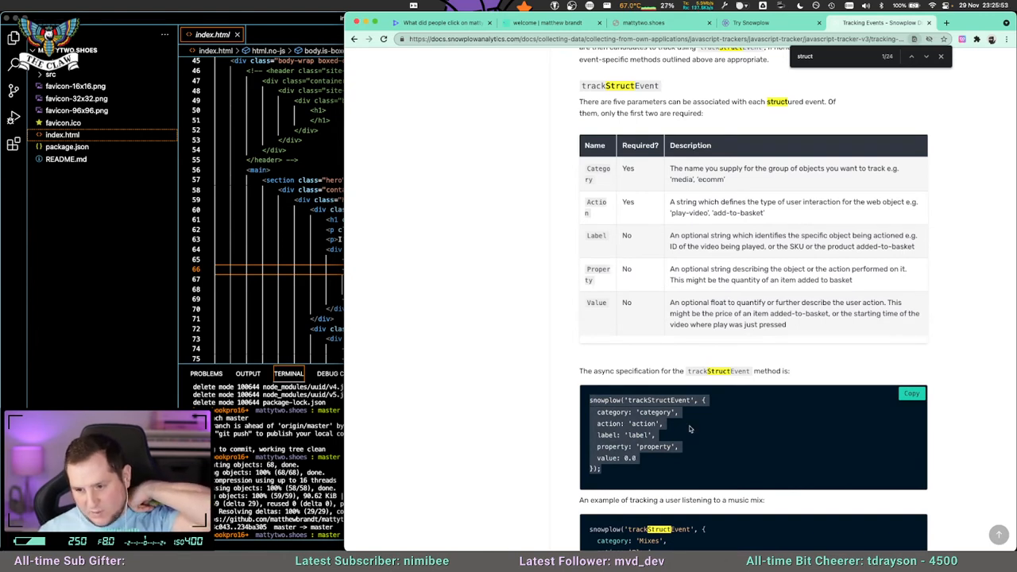
pyautogui.click(660, 473)
pyautogui.moveTo(590, 401); pyautogui.dragTo(641, 468)
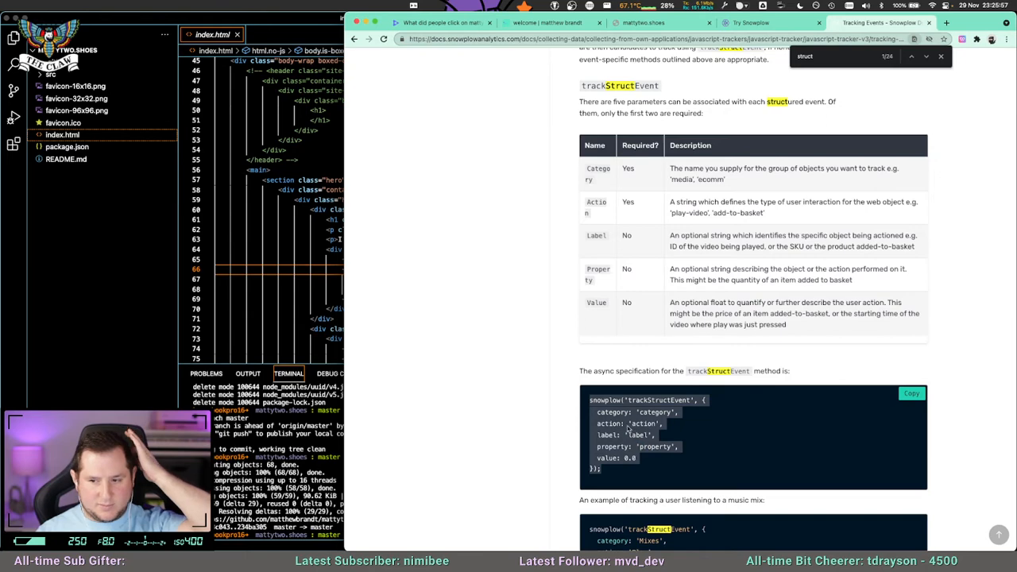
# Switch to the code editor, check the lights-toggle markup in index.html, and open src/js/main.js at the light switcher code.
pyautogui.click(330, 272)
pyautogui.scroll(-1, 454, 269)
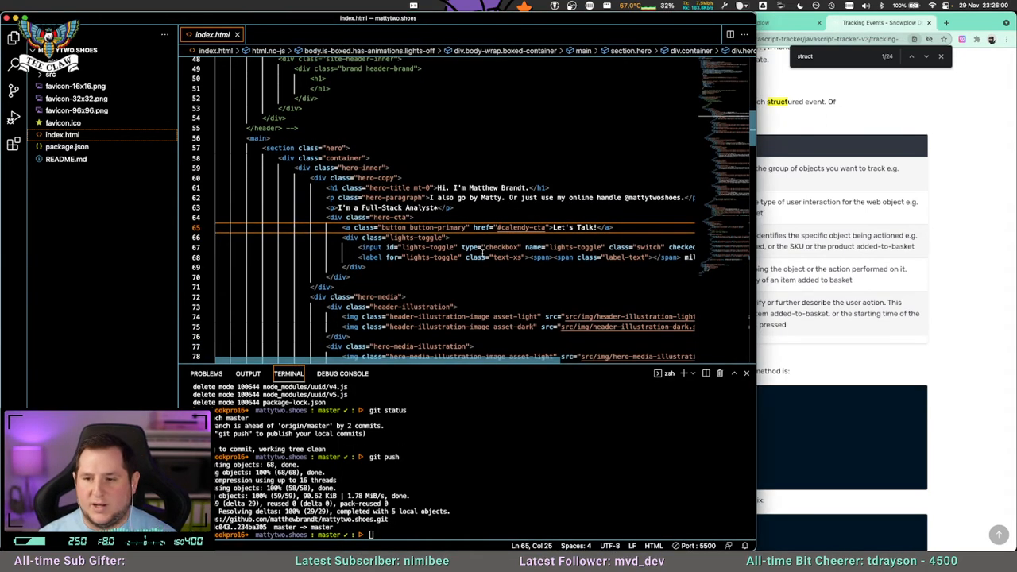
pyautogui.hscroll(5, 482, 253)
pyautogui.hscroll(-5, 467, 233)
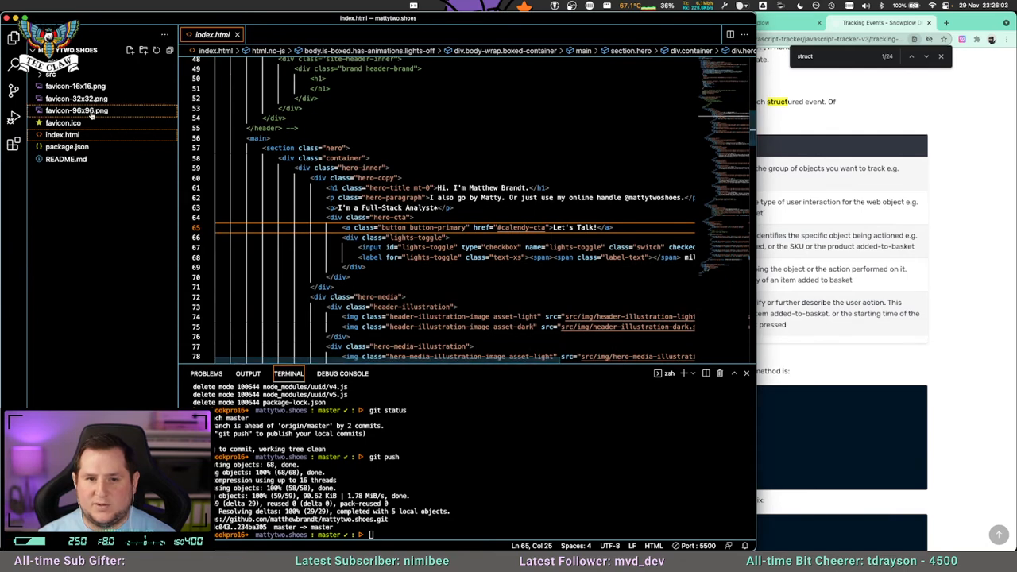
pyautogui.click(49, 74)
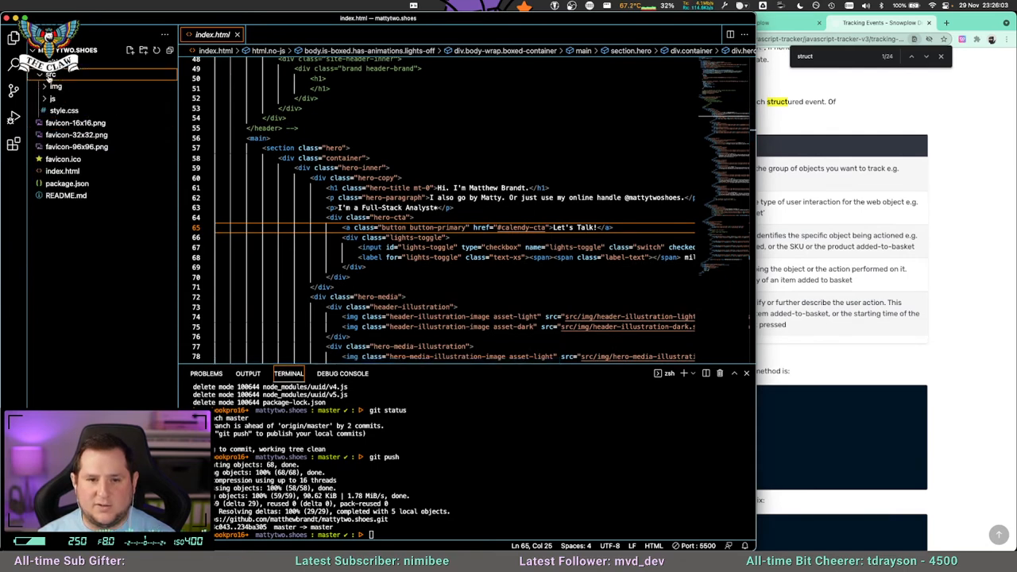
pyautogui.click(53, 98)
pyautogui.click(63, 111)
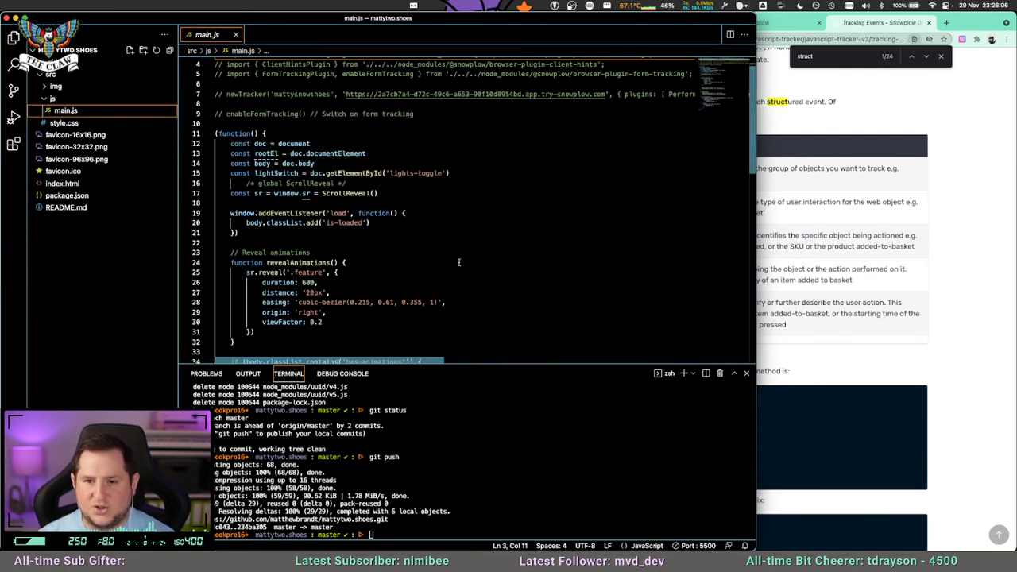
pyautogui.scroll(1, 502, 269)
pyautogui.scroll(-5, 502, 269)
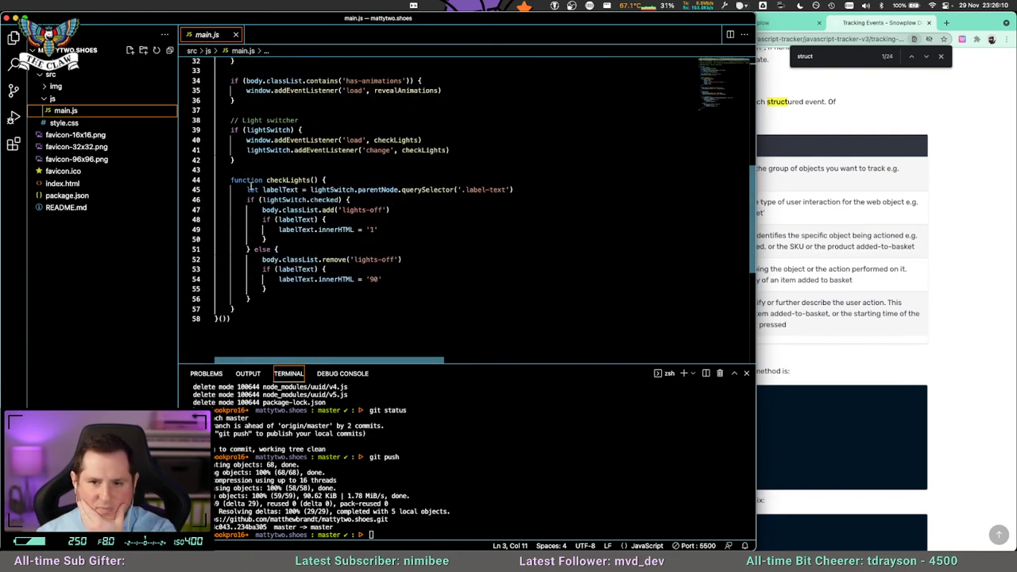
# Declare a new function named structEvent() below the checkLights function in main.js.
pyautogui.click(282, 311)
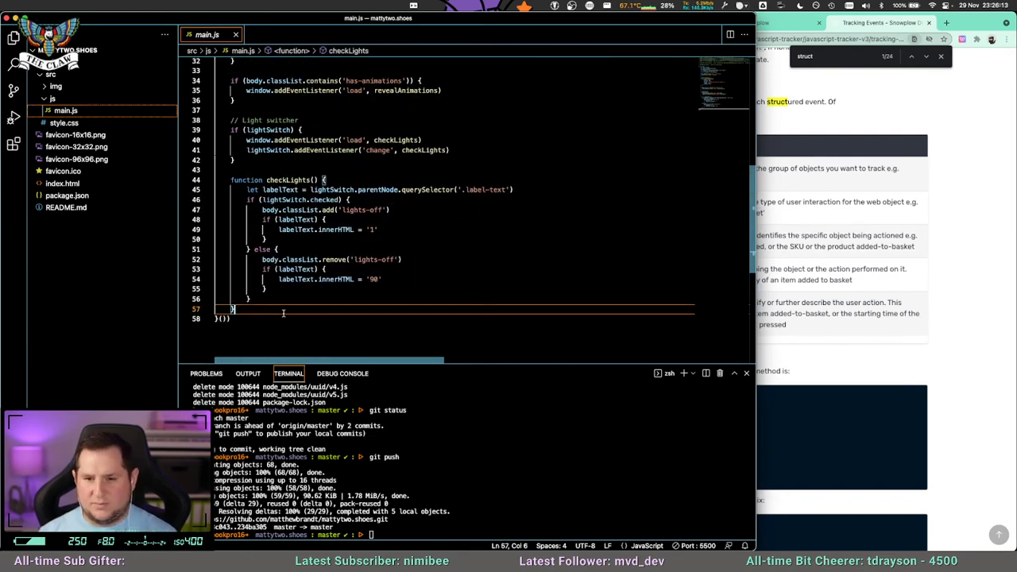
pyautogui.press('Return')
pyautogui.press('Return')
pyautogui.write('function')
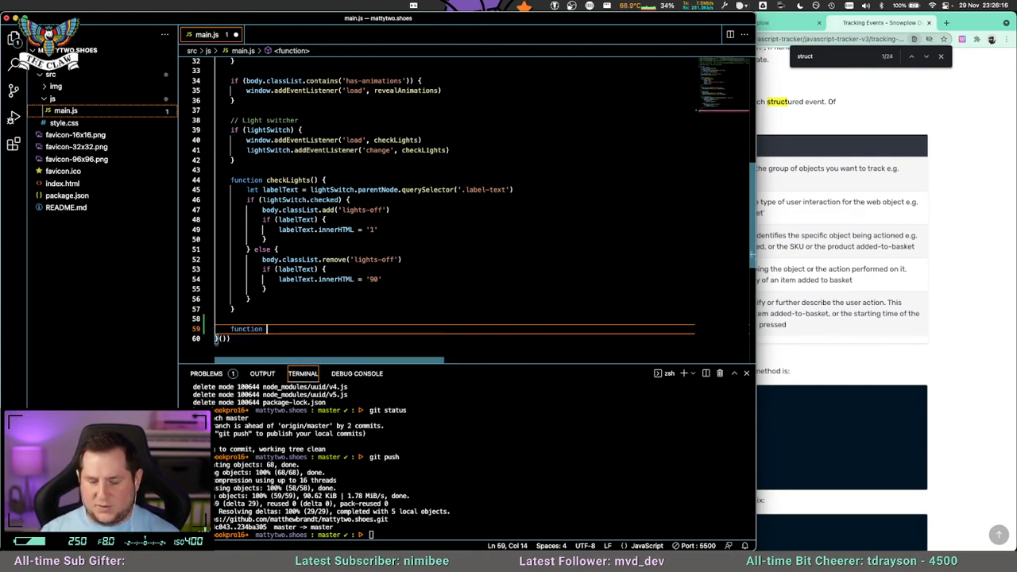
pyautogui.write(' ()')
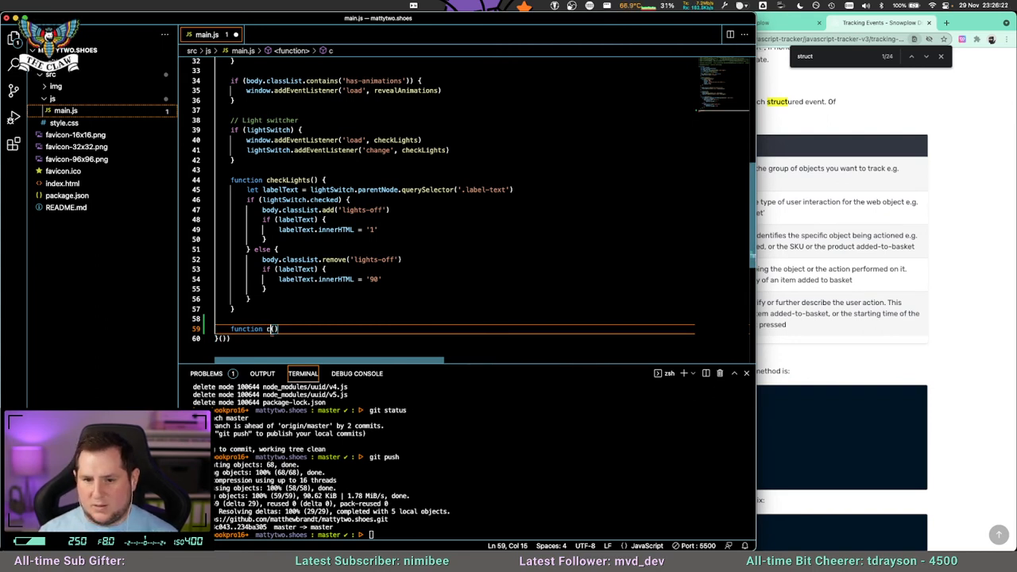
pyautogui.write('structEvent')
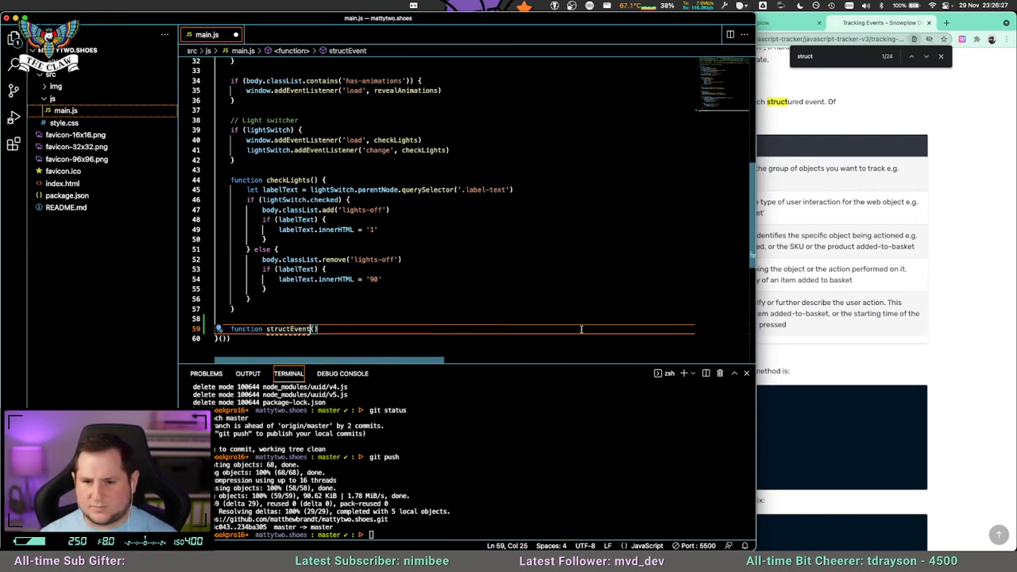
# Copy the async trackStructEvent example from the Snowplow docs and paste it as the body of the structEvent function in main.js.
pyautogui.press('super+Tab')
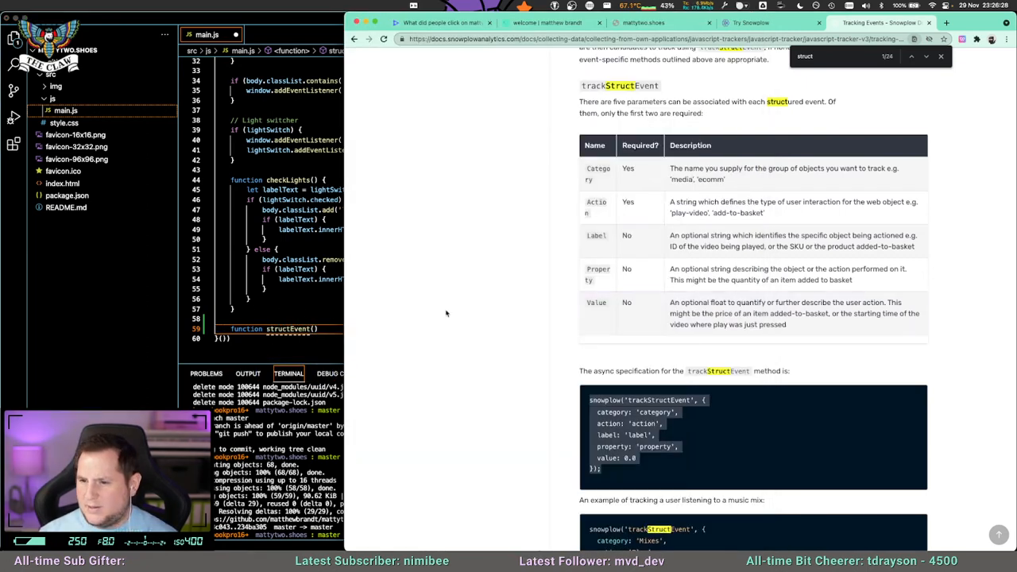
pyautogui.press('super+Tab')
pyautogui.press('super+Tab')
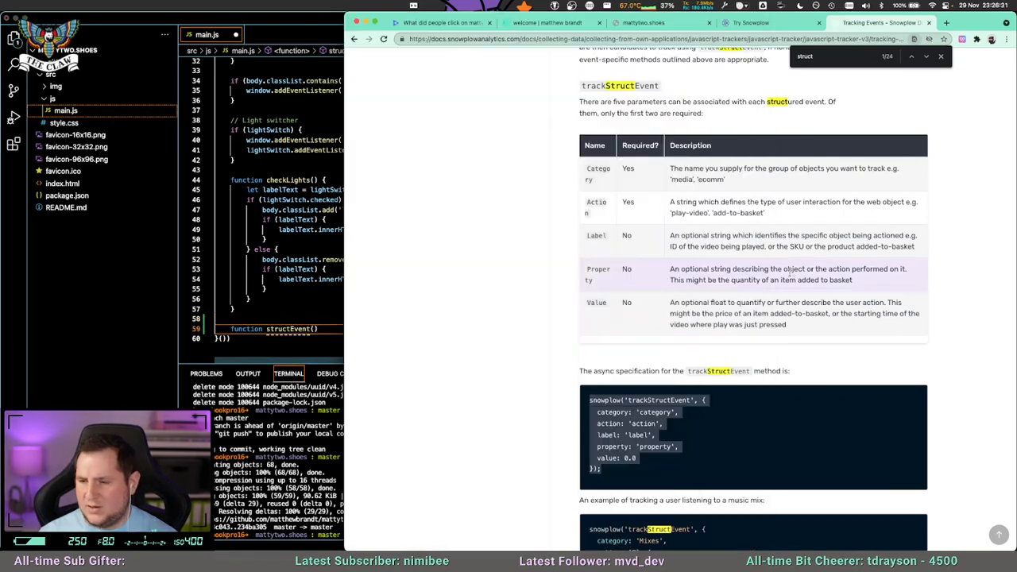
pyautogui.click(689, 416)
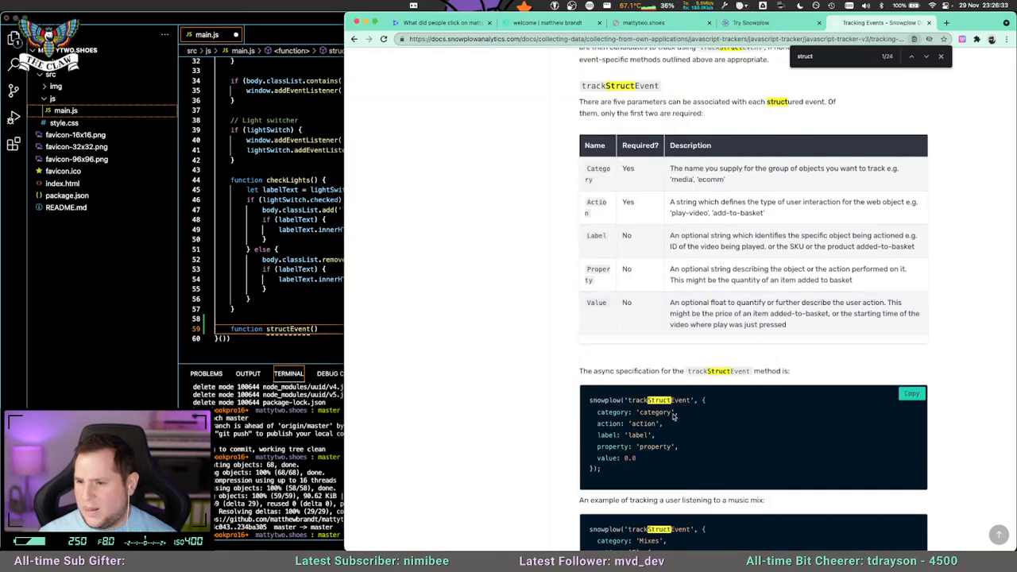
pyautogui.moveTo(588, 401); pyautogui.dragTo(602, 470)
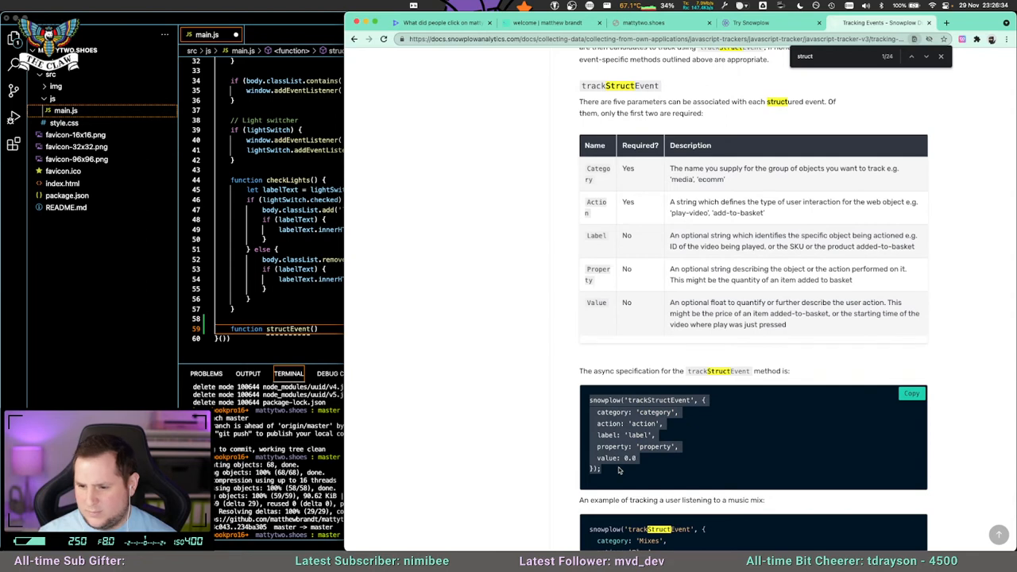
pyautogui.press('super+Tab')
pyautogui.click(321, 329)
pyautogui.write('{')
pyautogui.press('Return')
pyautogui.press('super+v')
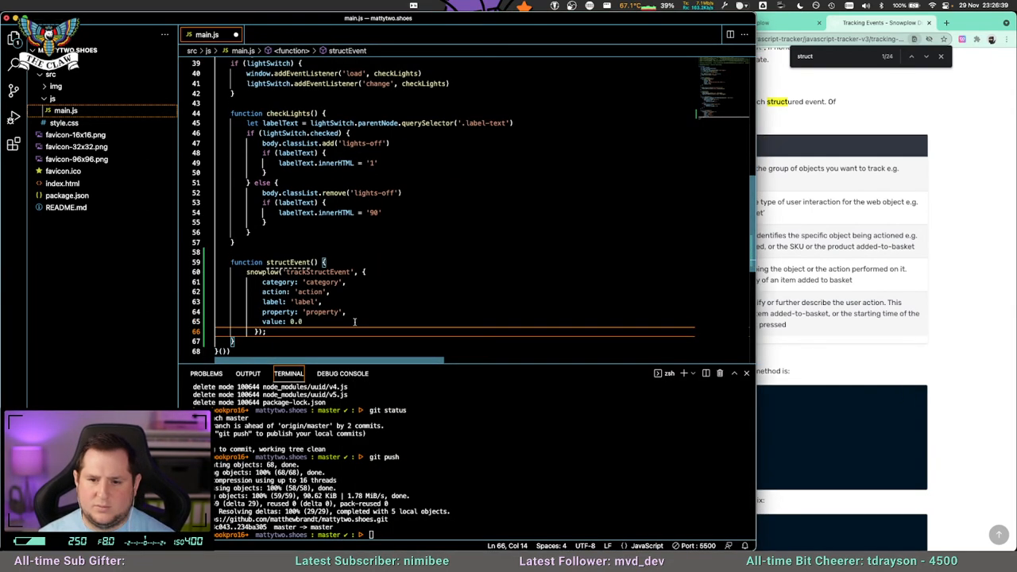
# Open index.html beside main.js, and hide the code editor to return to the Tracking Events page.
pyautogui.click(347, 319)
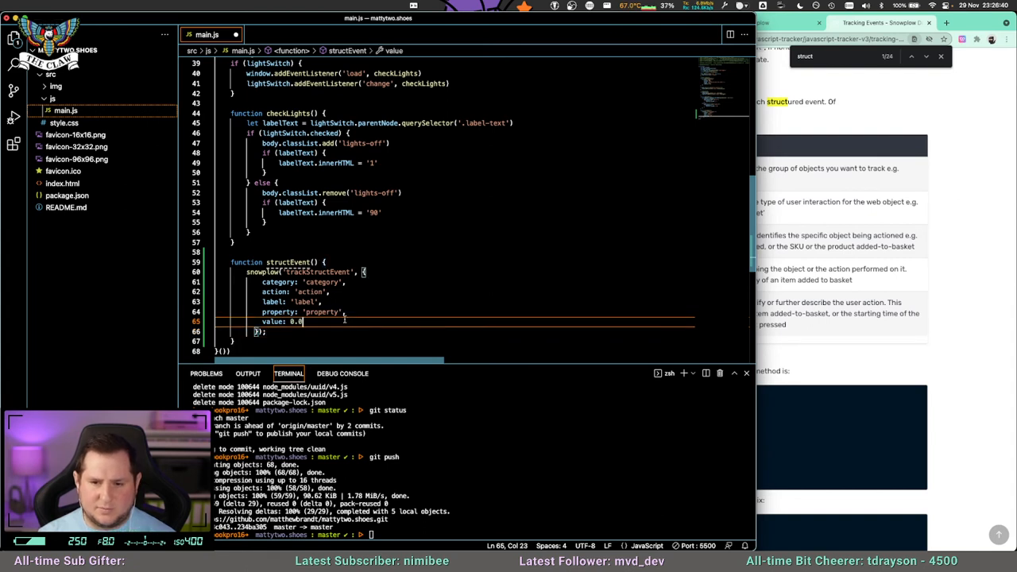
pyautogui.click(287, 262)
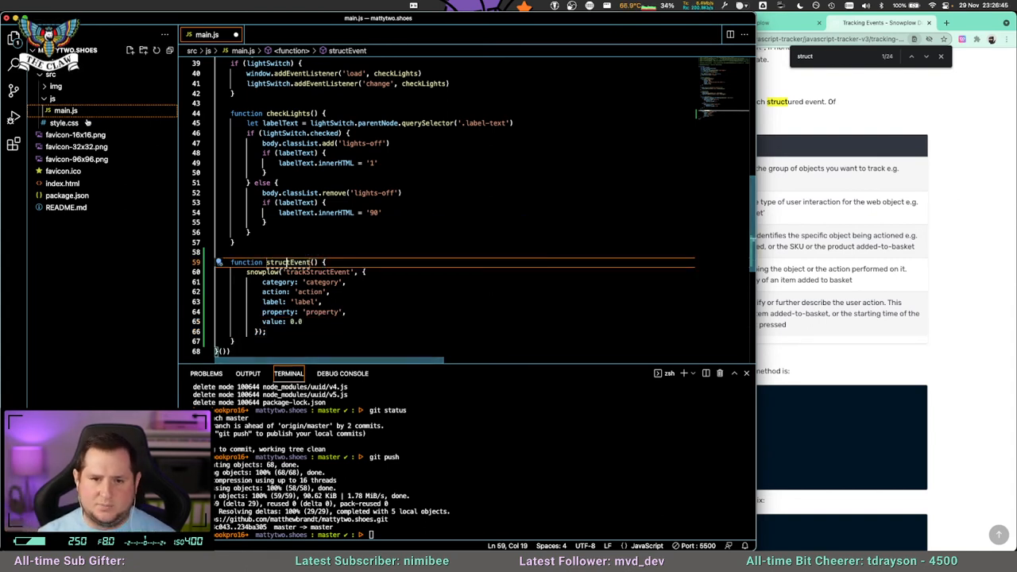
pyautogui.click(63, 183)
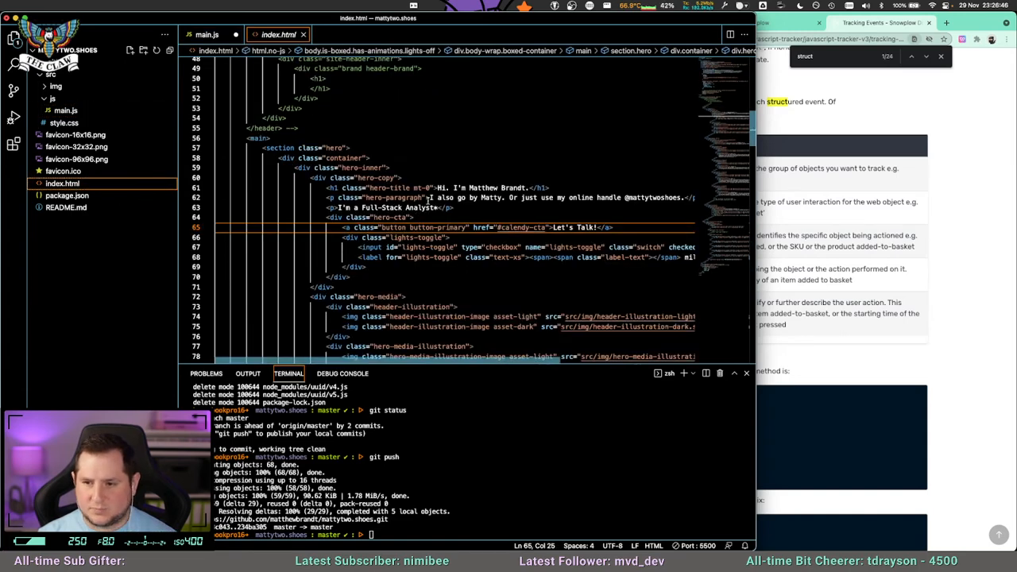
pyautogui.click(943, 250)
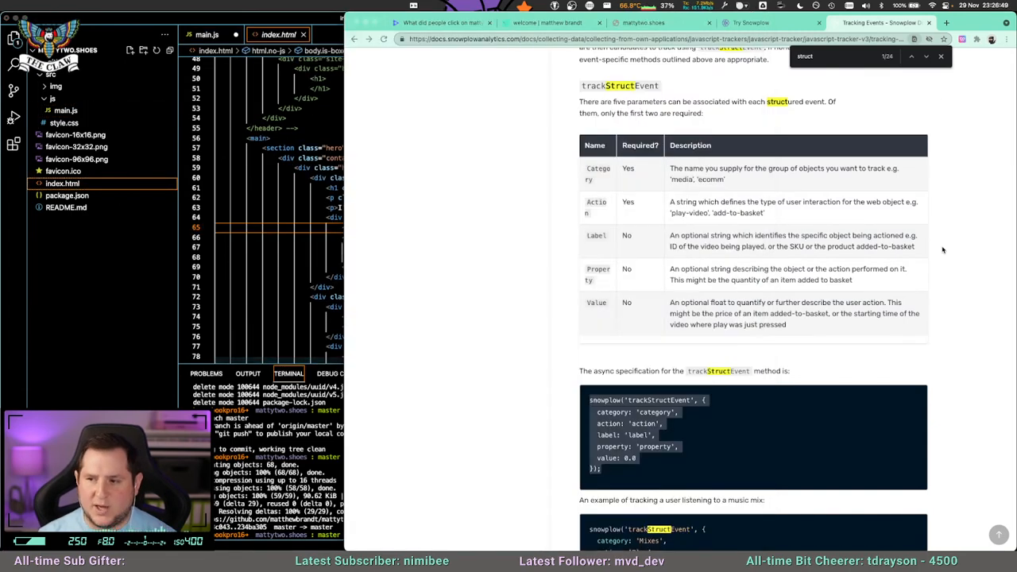
pyautogui.click(145, 314)
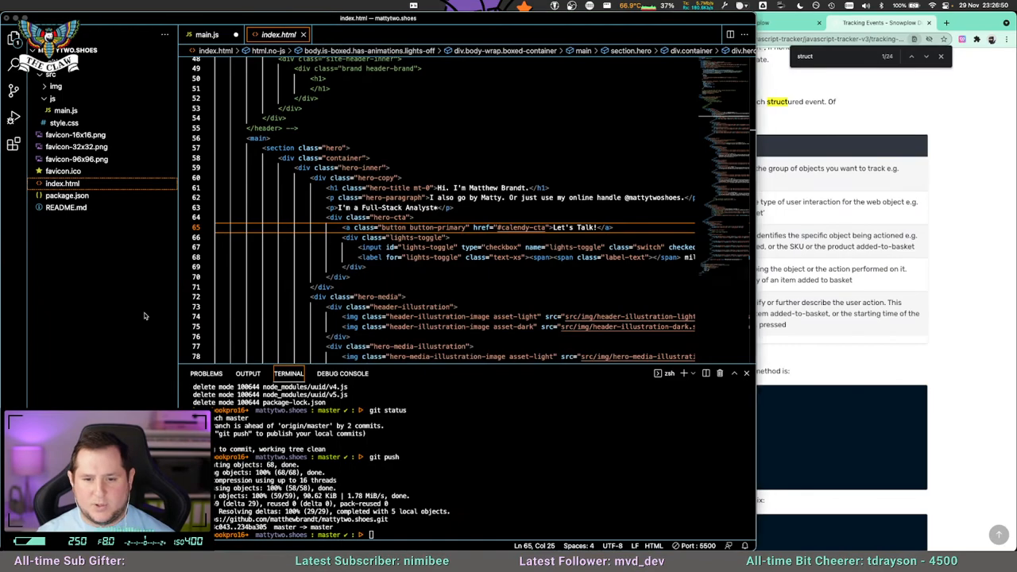
pyautogui.press('super+h')
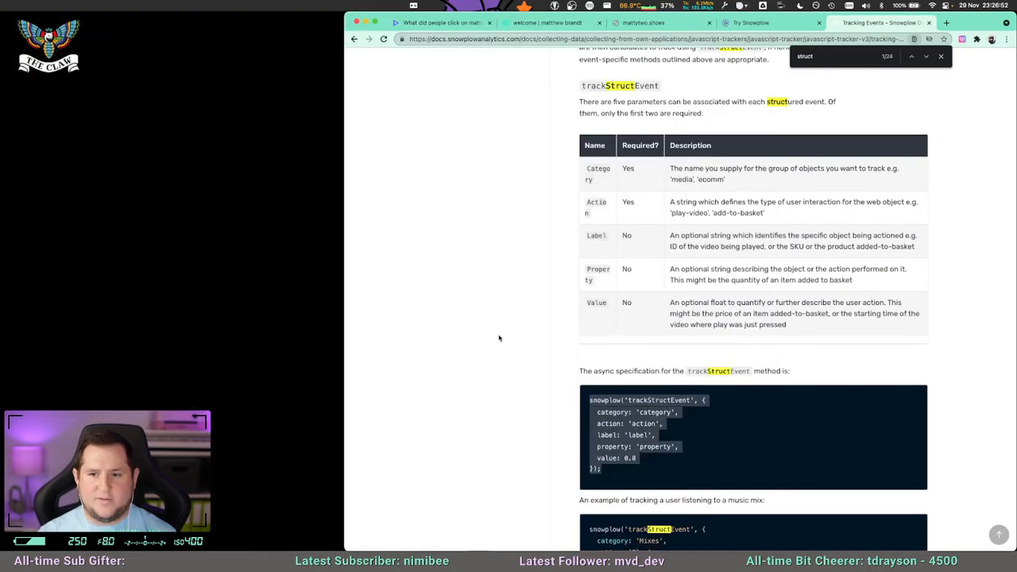
# Examine the trackSelfDescribingEvent example, especially data fields such as sizes and availableSince, and the Custom context section.
pyautogui.scroll(-5, 676, 400)
pyautogui.scroll(-3, 679, 405)
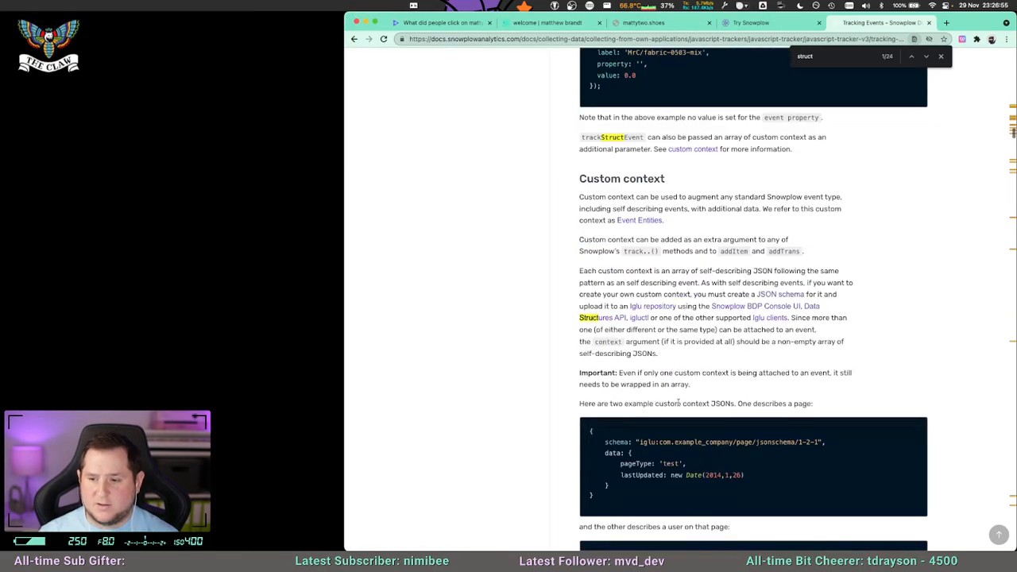
pyautogui.scroll(15, 691, 385)
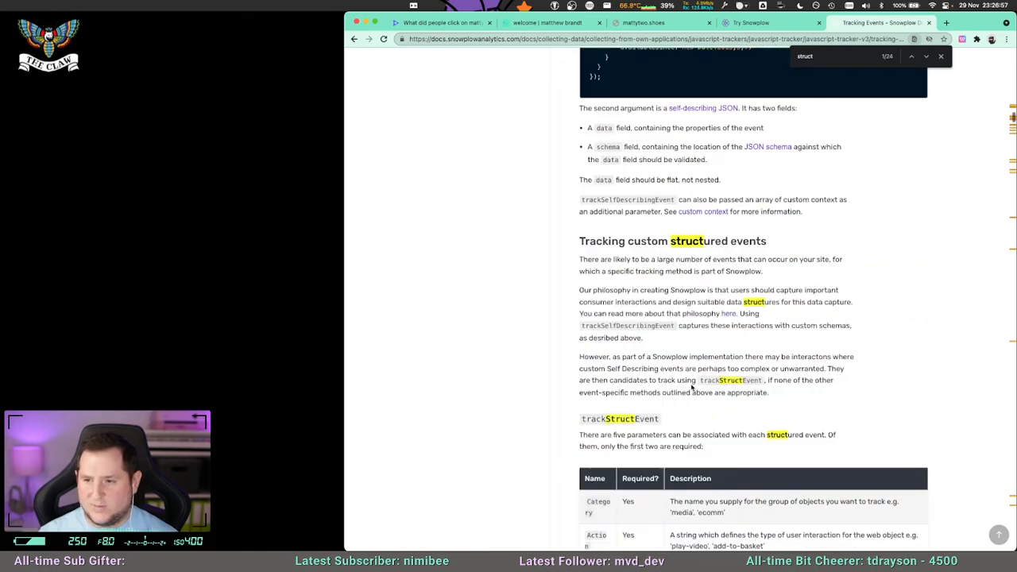
pyautogui.moveTo(597, 192); pyautogui.dragTo(640, 309)
pyautogui.click(638, 290)
pyautogui.moveTo(622, 238); pyautogui.dragTo(676, 307)
pyautogui.click(676, 305)
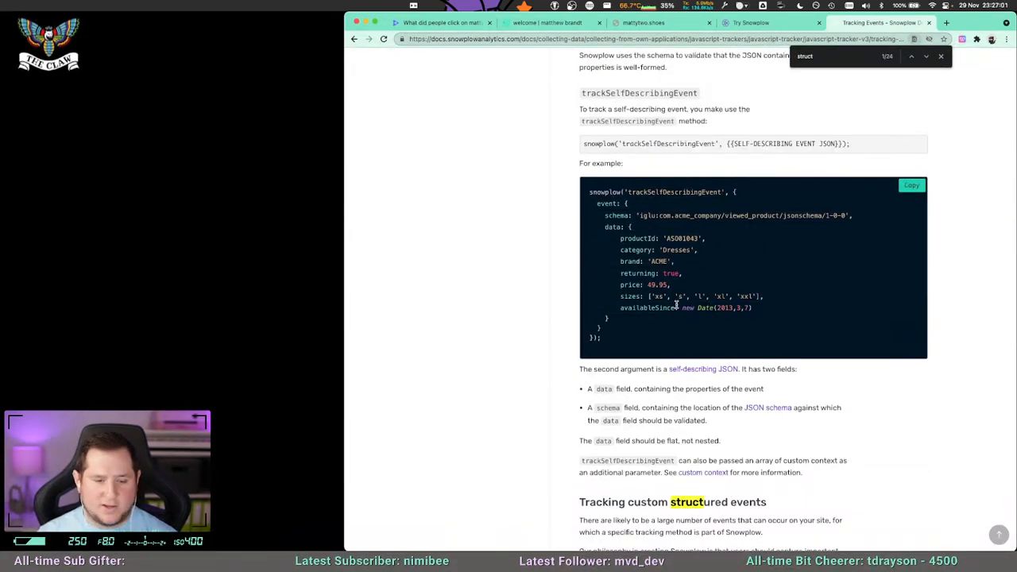
pyautogui.moveTo(652, 296); pyautogui.dragTo(748, 296)
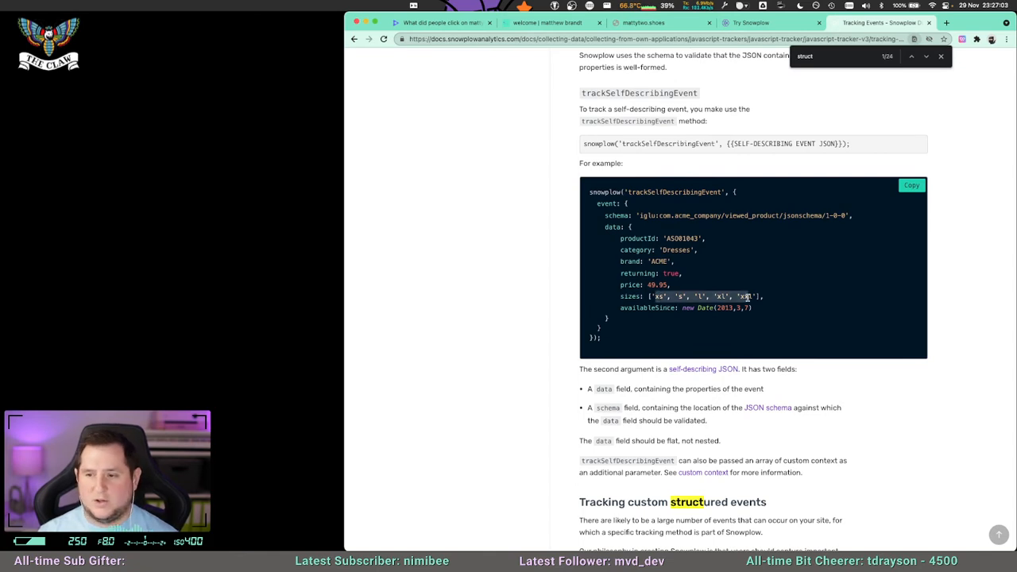
pyautogui.click(748, 296)
pyautogui.moveTo(663, 272); pyautogui.dragTo(769, 309)
pyautogui.click(690, 276)
pyautogui.click(679, 255)
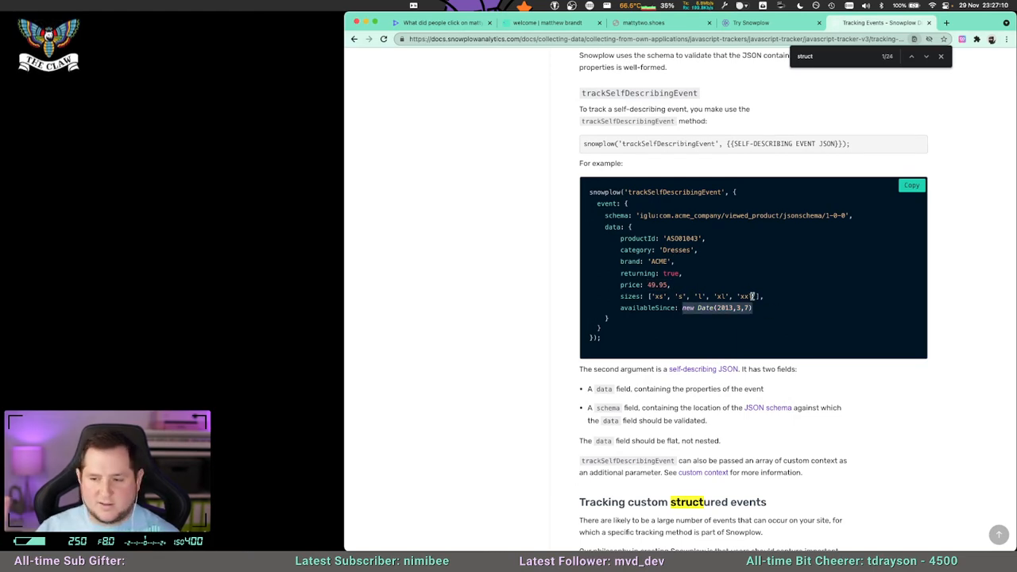
pyautogui.scroll(-1, 752, 295)
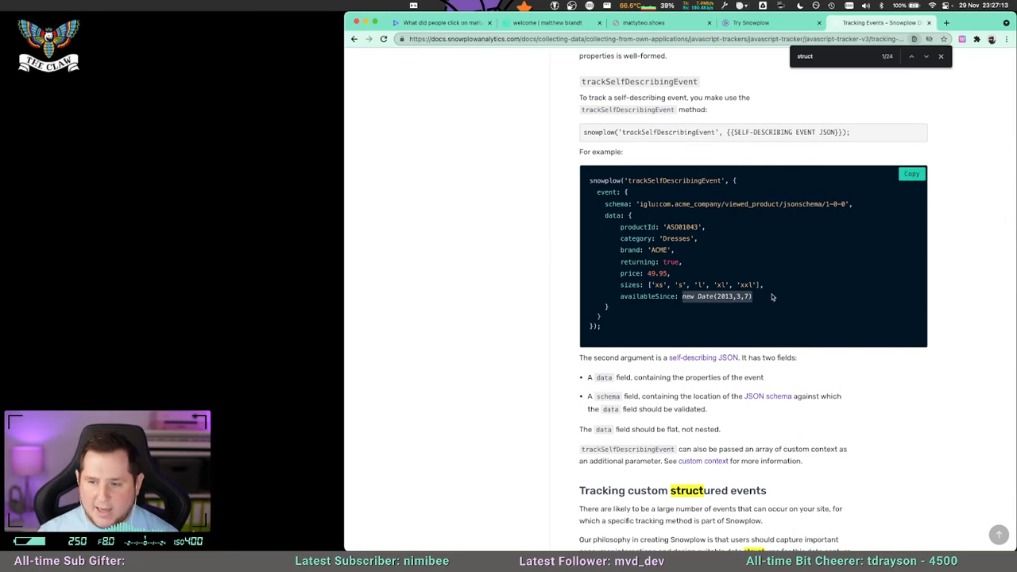
pyautogui.scroll(-10, 772, 296)
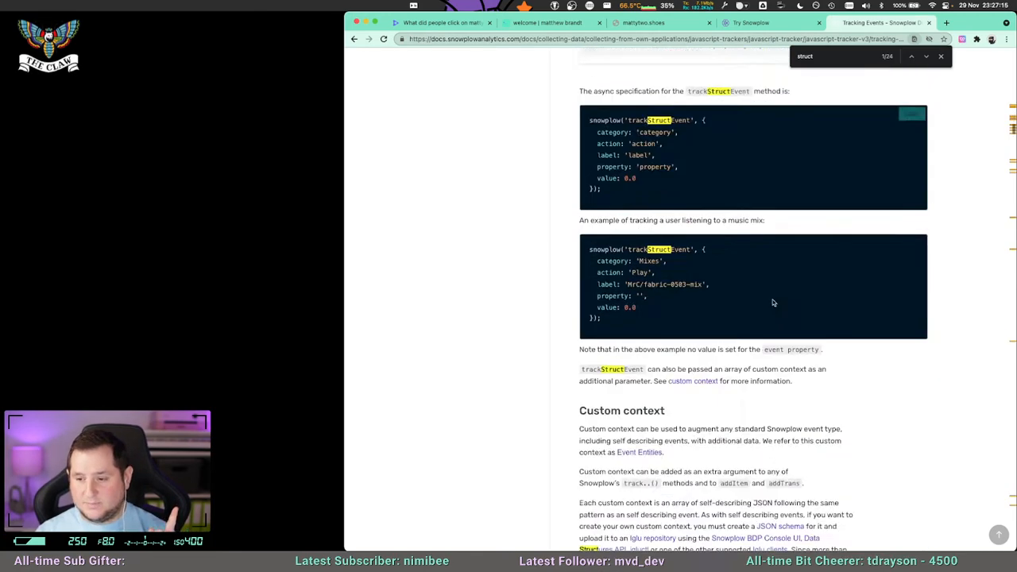
pyautogui.scroll(-5, 768, 307)
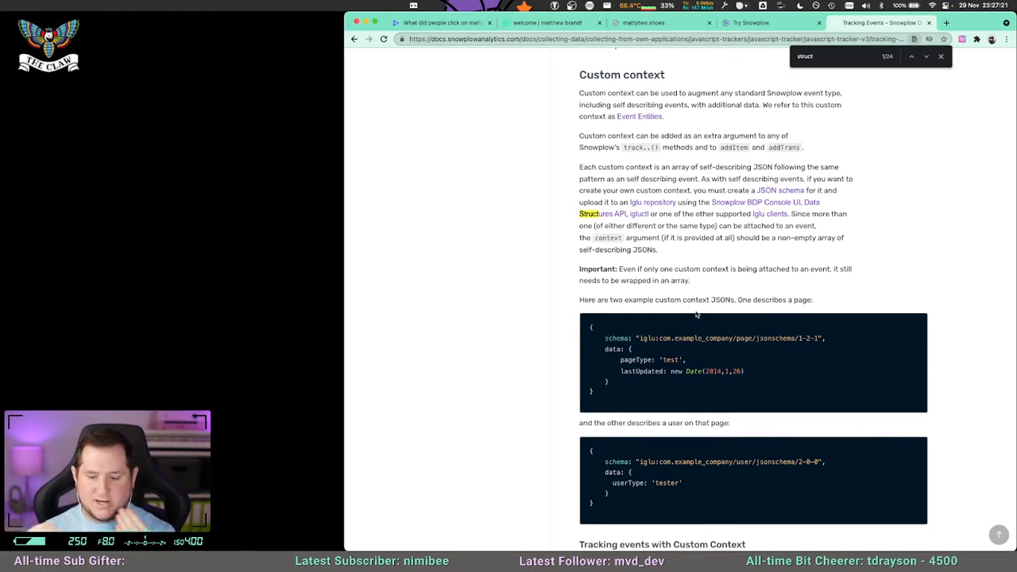
# Return to the Count notebook, close the expanded query output and collapse the events table's column list.
pyautogui.click(441, 22)
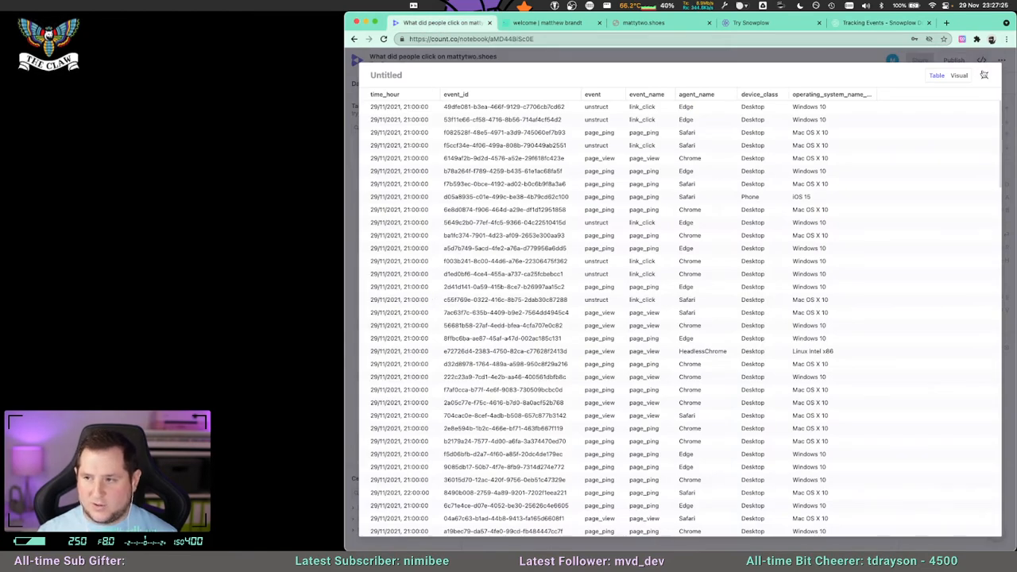
pyautogui.click(984, 75)
pyautogui.scroll(5, 448, 207)
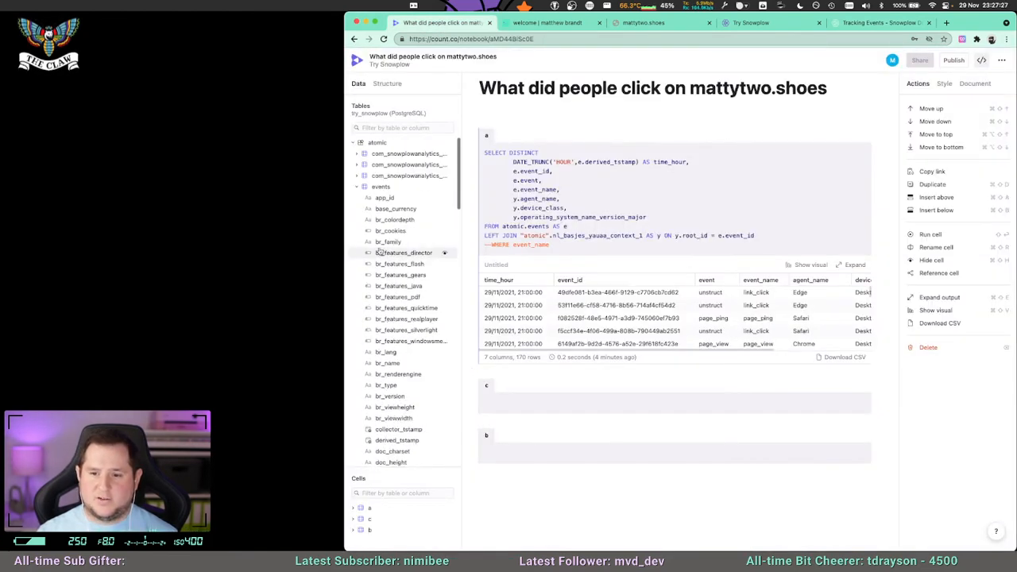
pyautogui.click(357, 187)
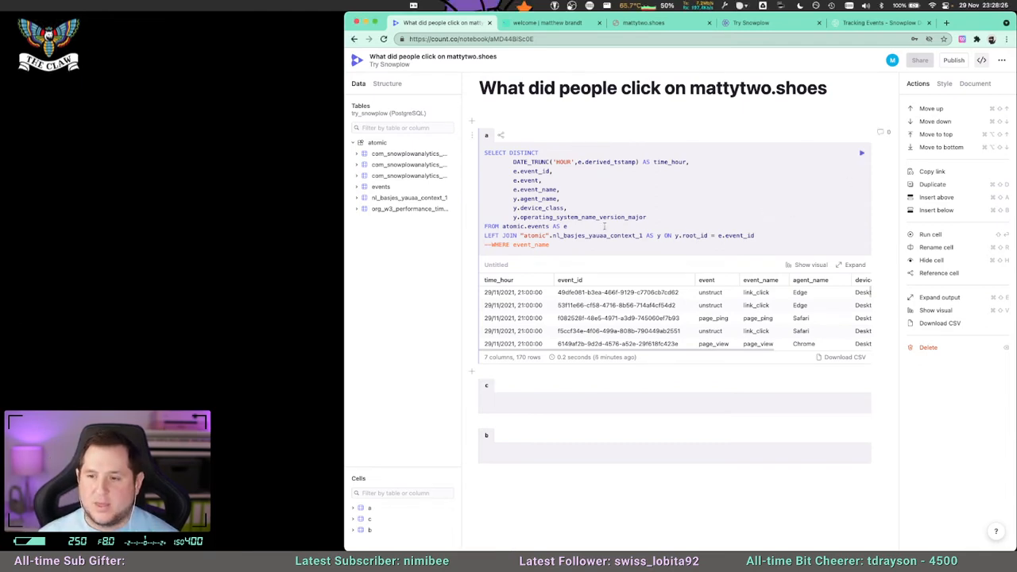
# Remove the e.event column from the SELECT list of cell a and rerun the query.
pyautogui.click(551, 171)
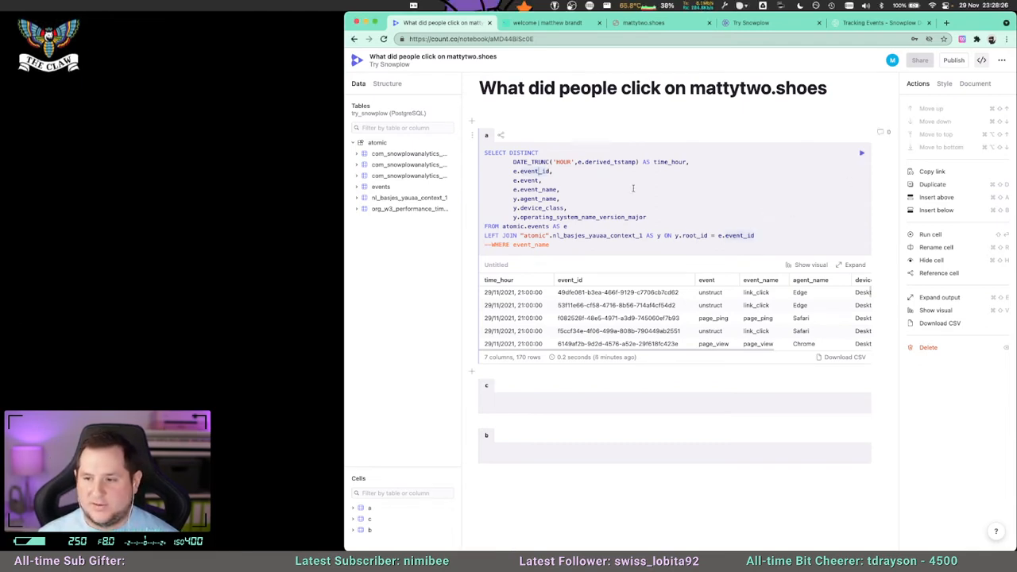
pyautogui.moveTo(557, 176); pyautogui.dragTo(484, 180)
pyautogui.press('BackSpace')
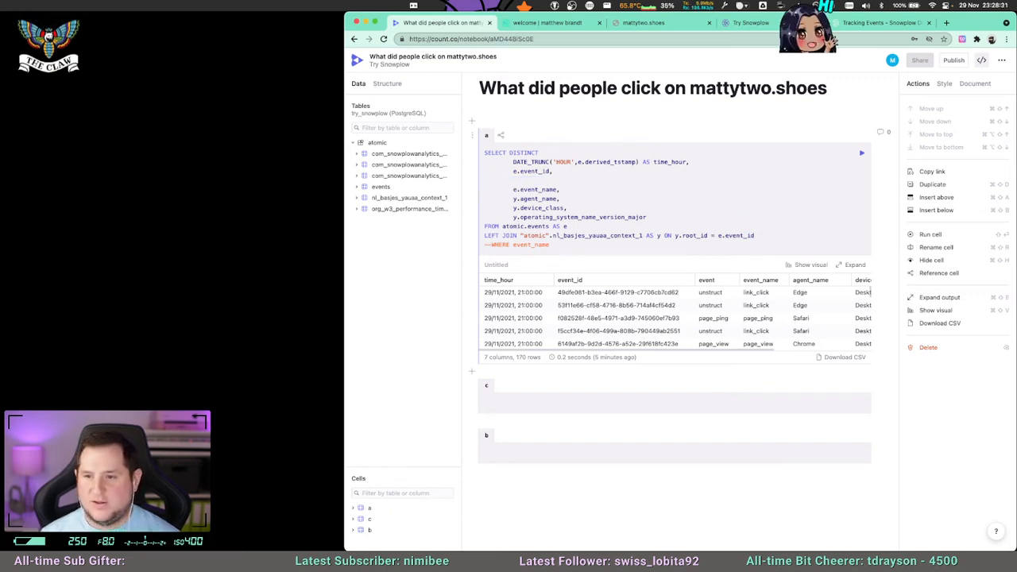
pyautogui.press('BackSpace')
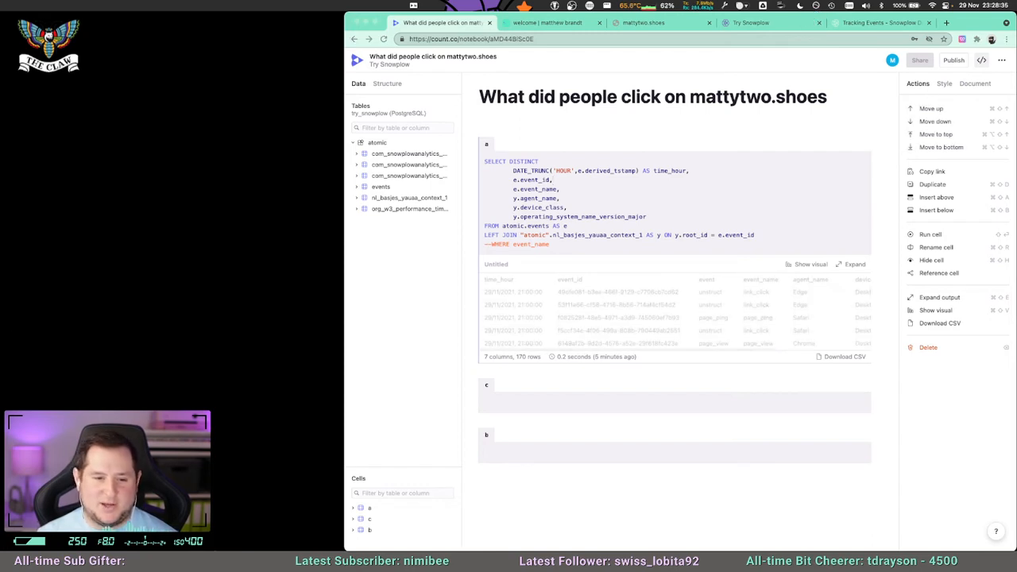
pyautogui.click(638, 218)
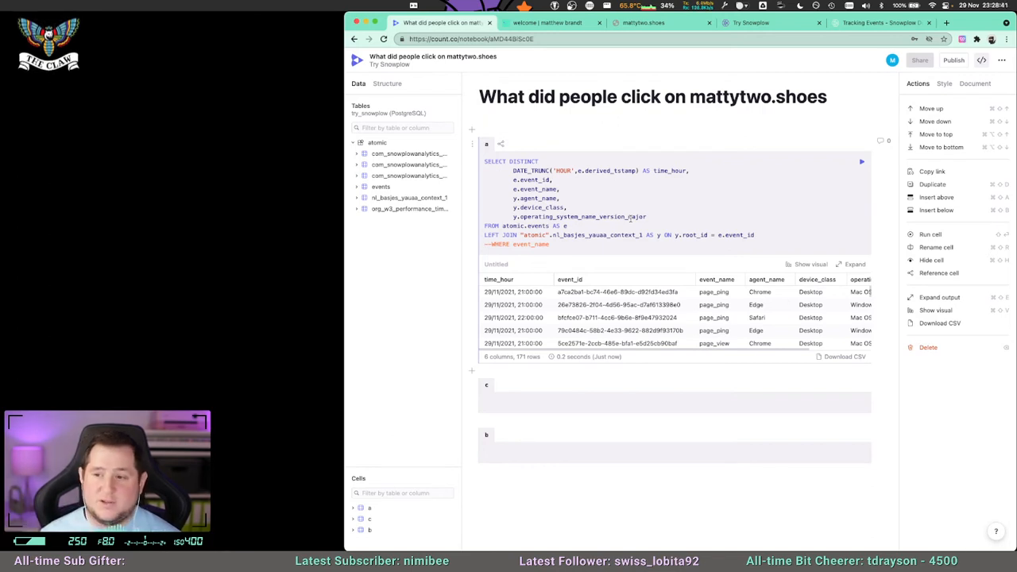
pyautogui.click(614, 228)
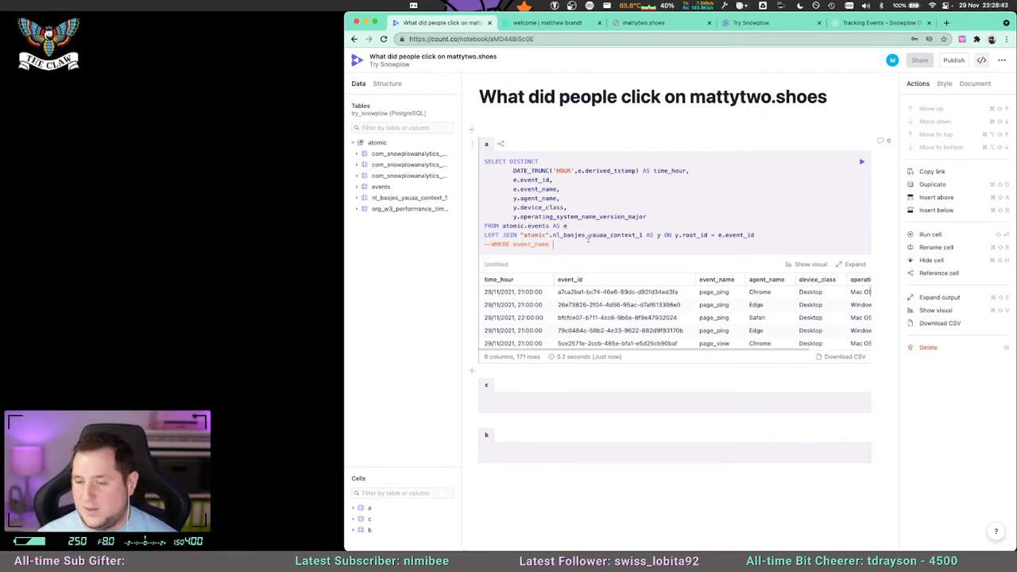
pyautogui.doubleClick(587, 217)
pyautogui.doubleClick(561, 207)
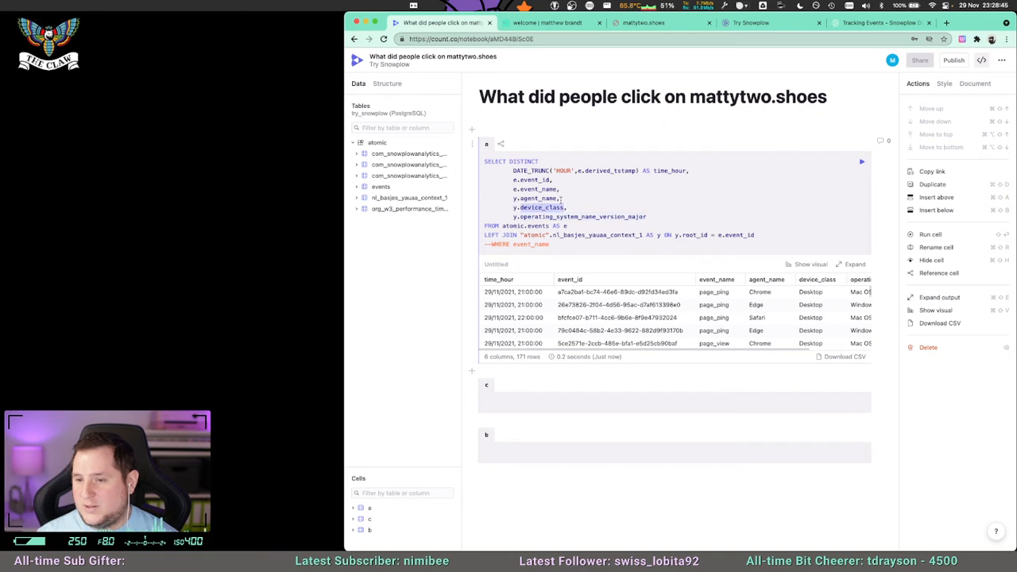
pyautogui.click(542, 198)
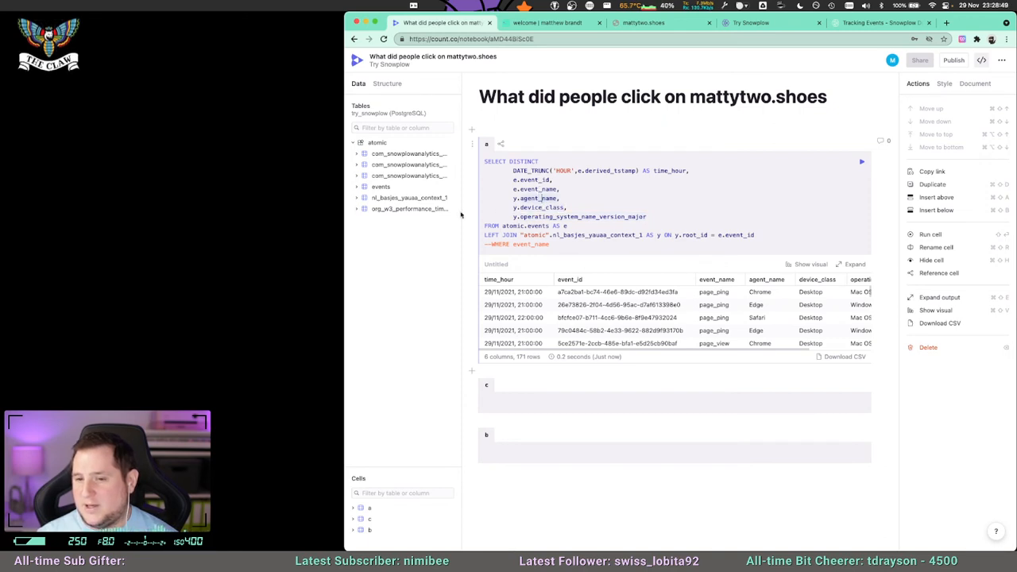
# Look through the columns of the org_w3_performance_tim… table and collapse its column list.
pyautogui.click(357, 209)
pyautogui.scroll(-5, 391, 264)
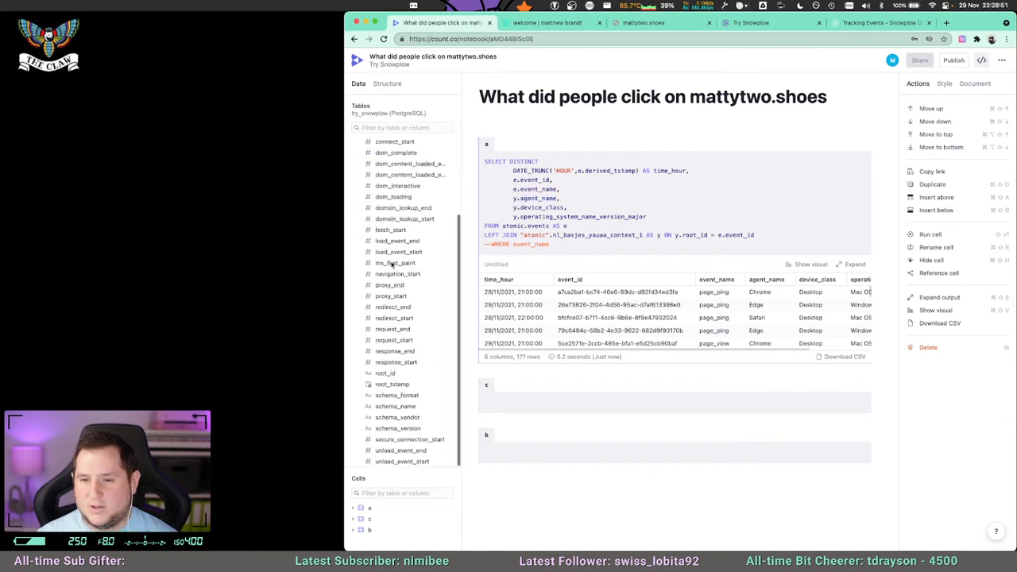
pyautogui.scroll(2, 402, 318)
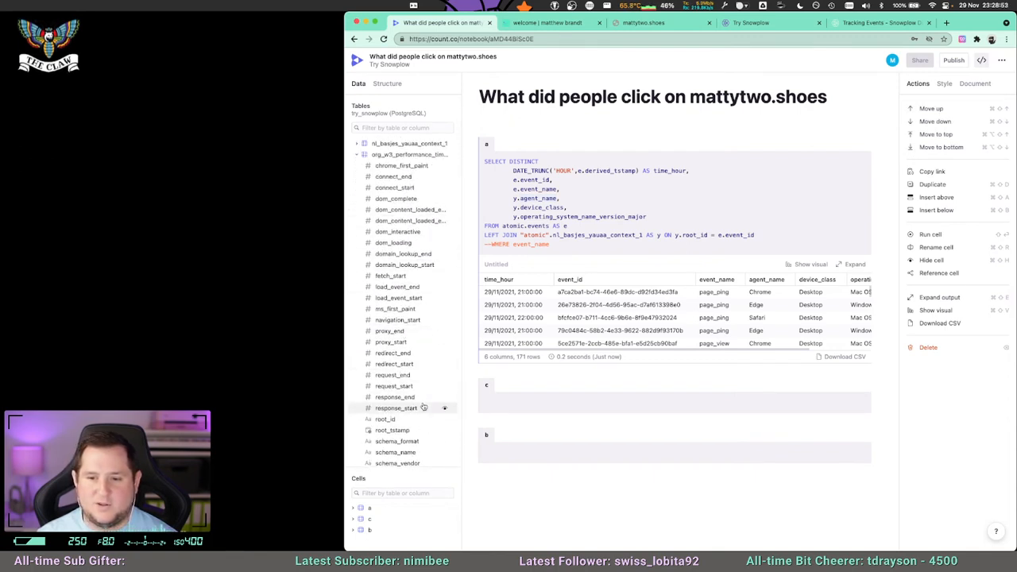
pyautogui.scroll(2, 409, 366)
pyautogui.click(362, 202)
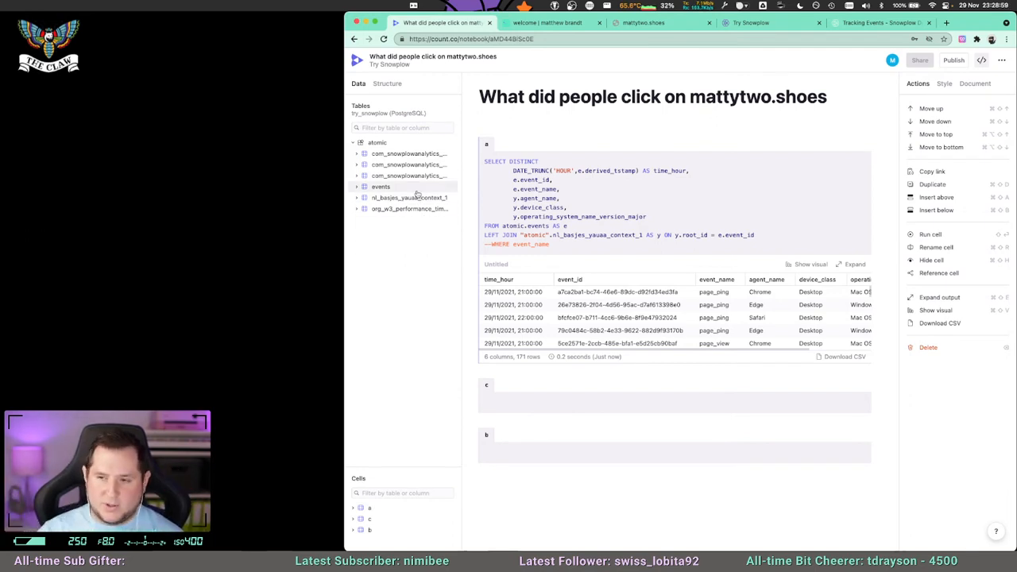
# Switch to the mattytwoshoes.netlify.app welcome page and pause the embedded Twitch stream.
pyautogui.click(548, 22)
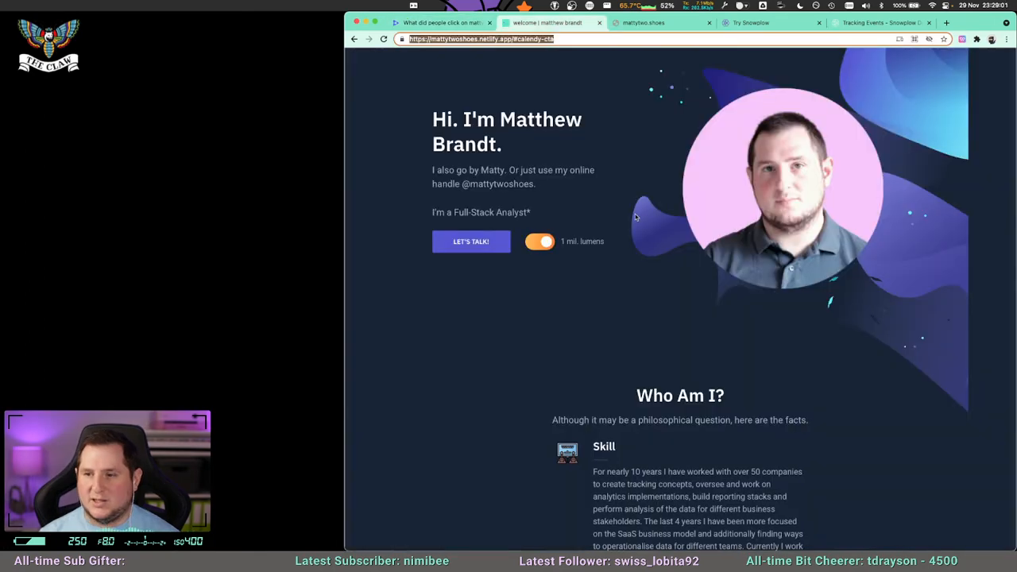
pyautogui.scroll(-15, 552, 323)
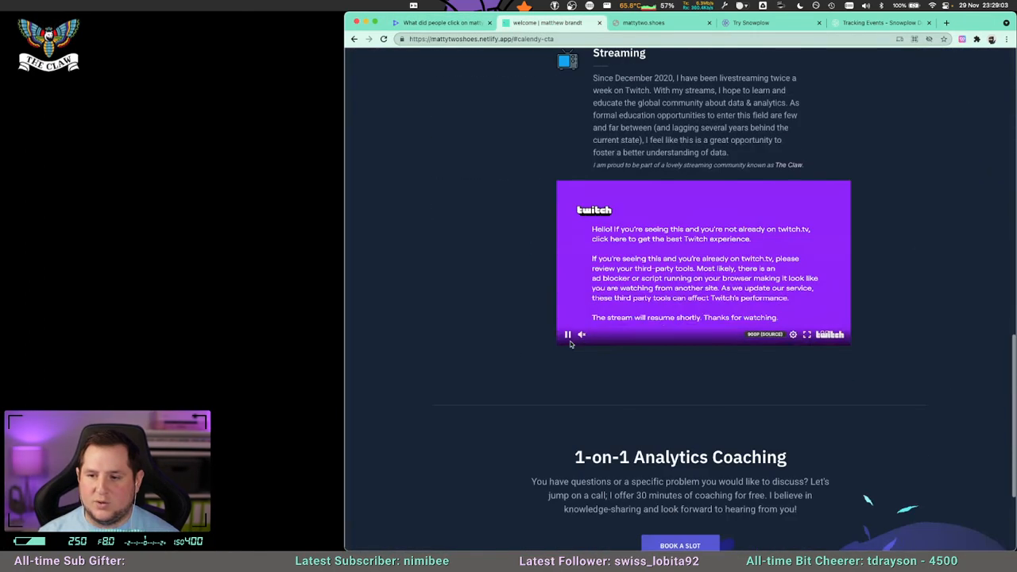
pyautogui.click(568, 335)
pyautogui.scroll(-3, 572, 344)
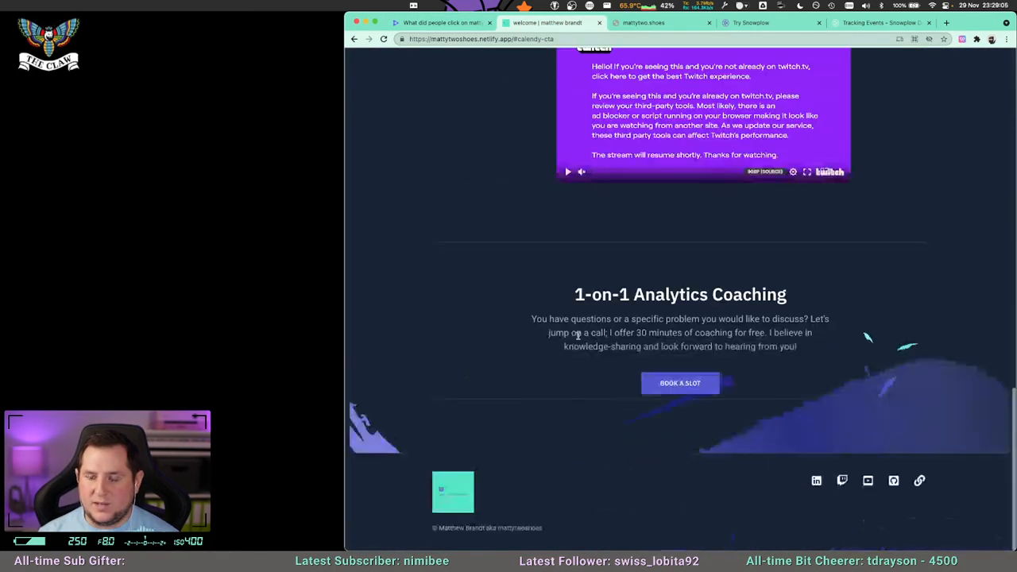
pyautogui.scroll(20, 644, 418)
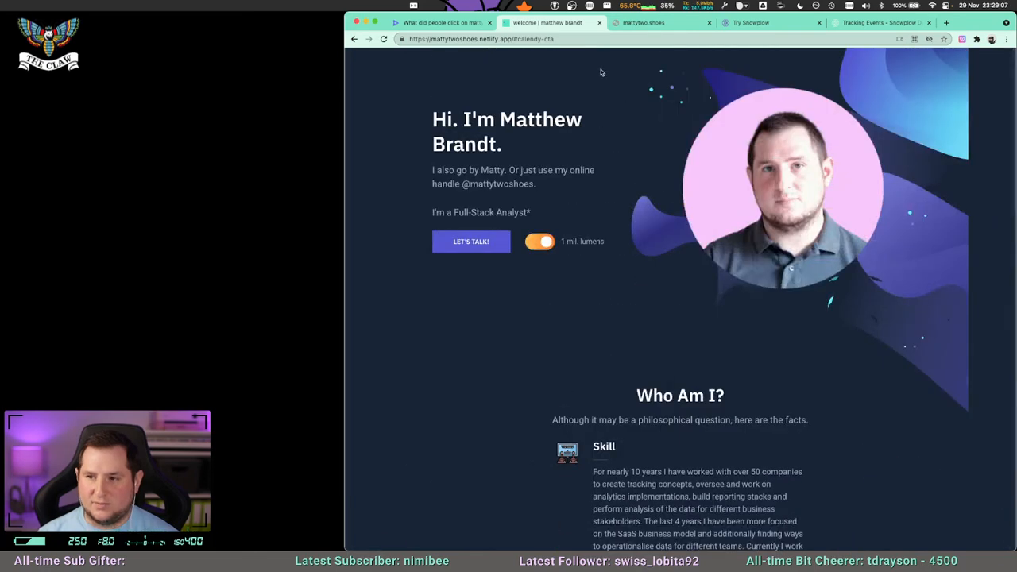
# Return to the Count notebook and examine the events table's columns, especially the refr_ and se_ fields, alongside cell a's output.
pyautogui.click(445, 23)
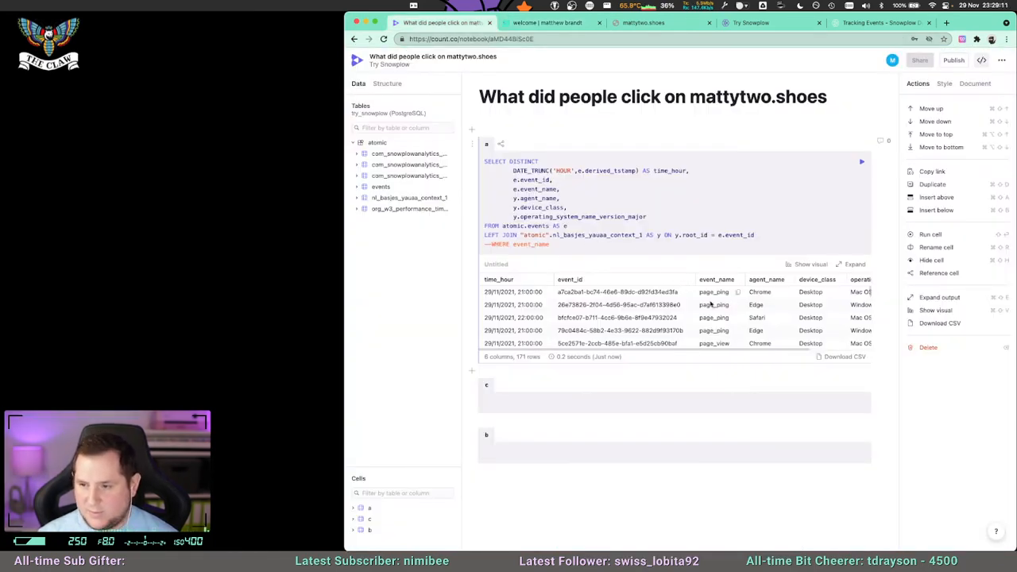
pyautogui.click(360, 188)
pyautogui.scroll(-10, 365, 194)
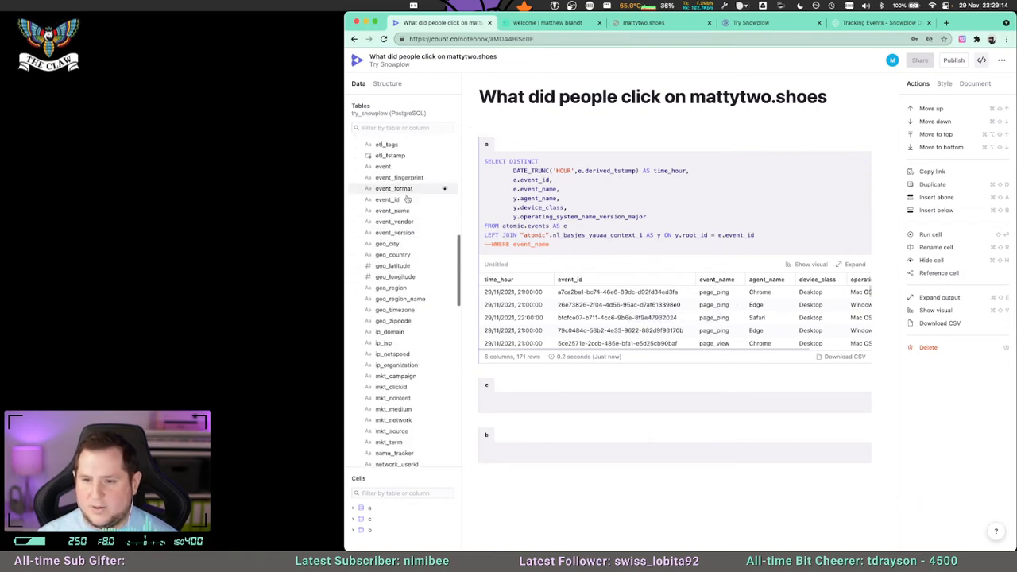
pyautogui.scroll(-10, 407, 302)
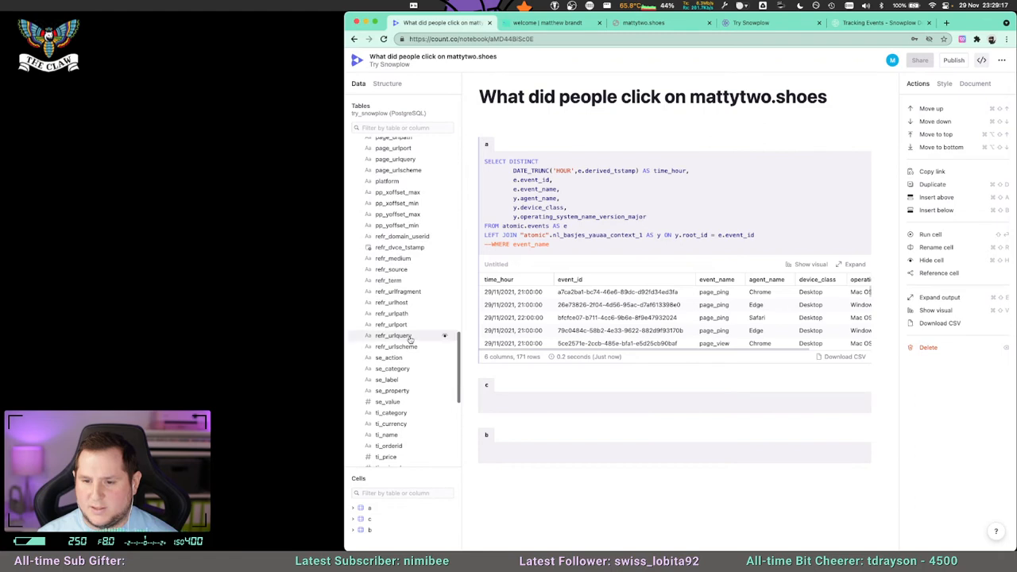
pyautogui.scroll(-3, 407, 334)
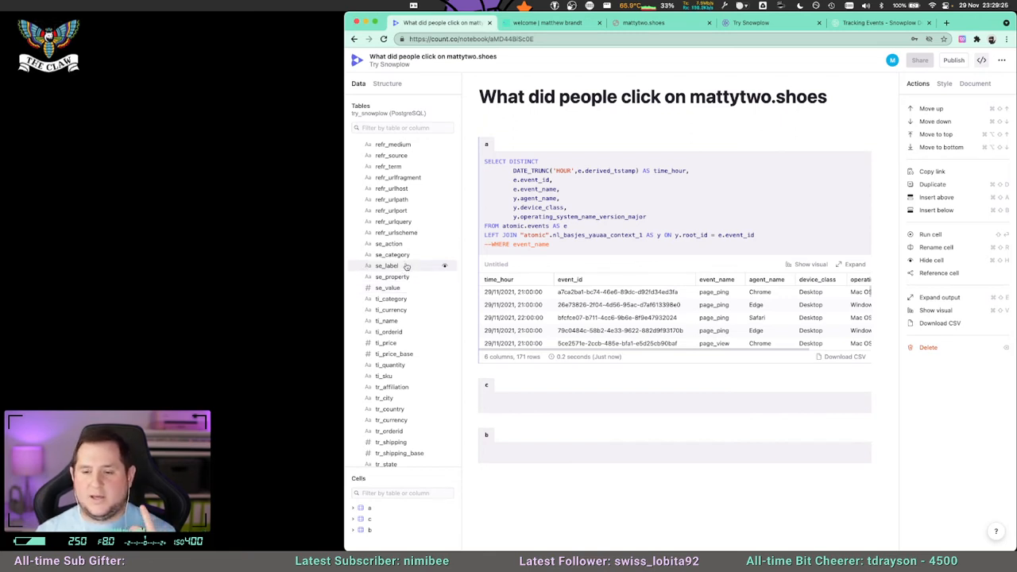
pyautogui.scroll(-5, 406, 247)
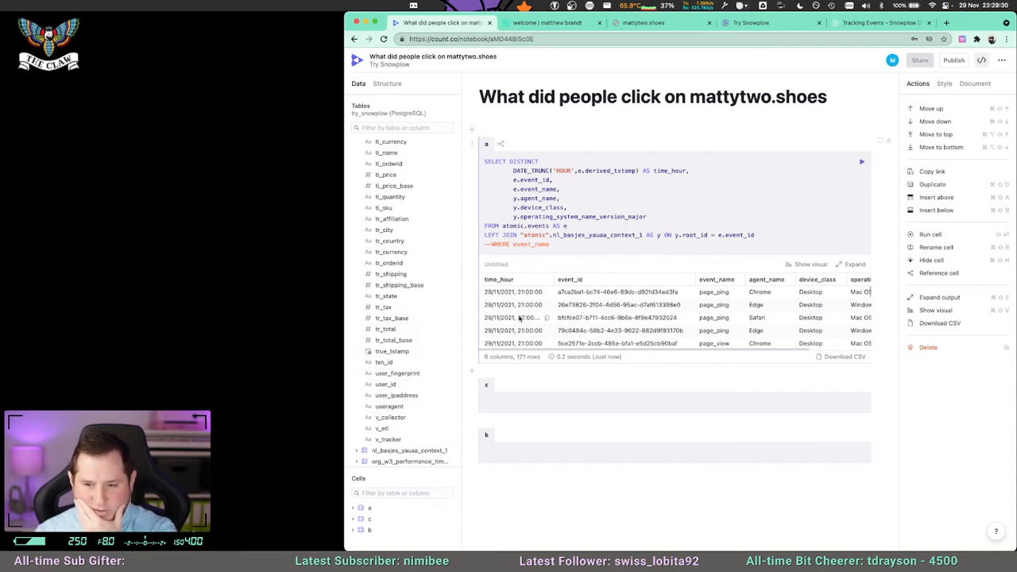
pyautogui.moveTo(699, 349); pyautogui.dragTo(787, 346)
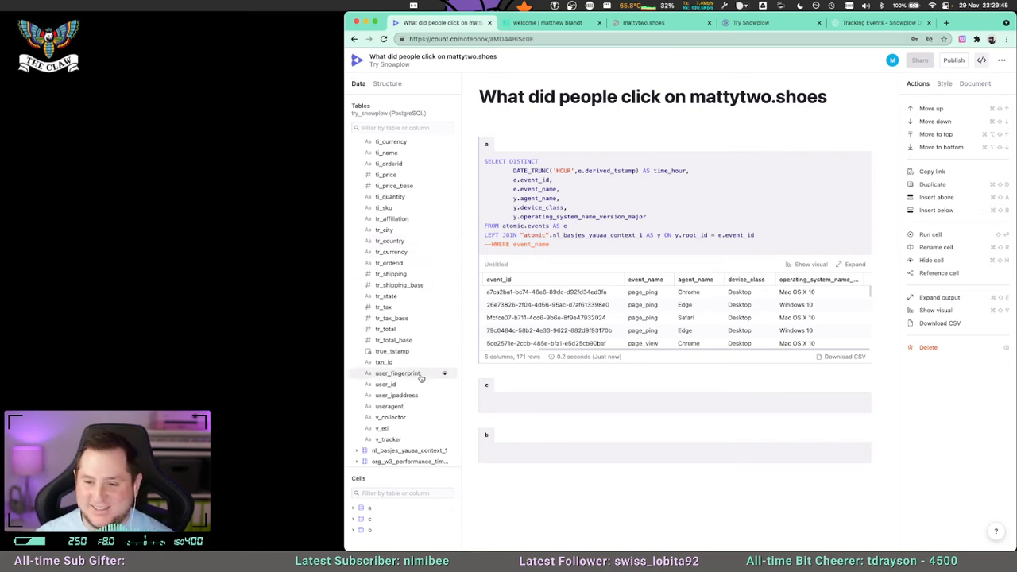
pyautogui.scroll(8, 397, 286)
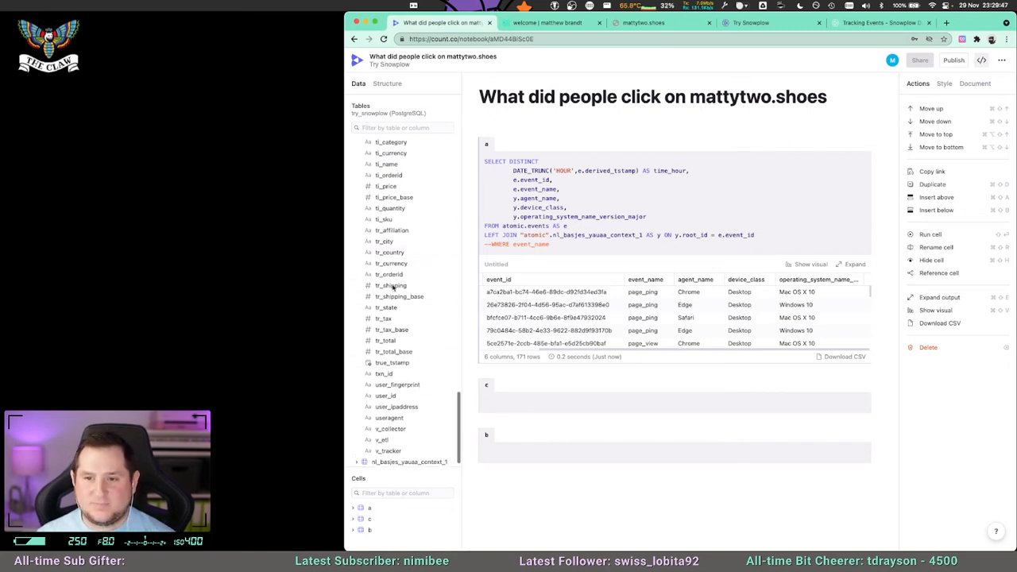
pyautogui.scroll(1, 394, 291)
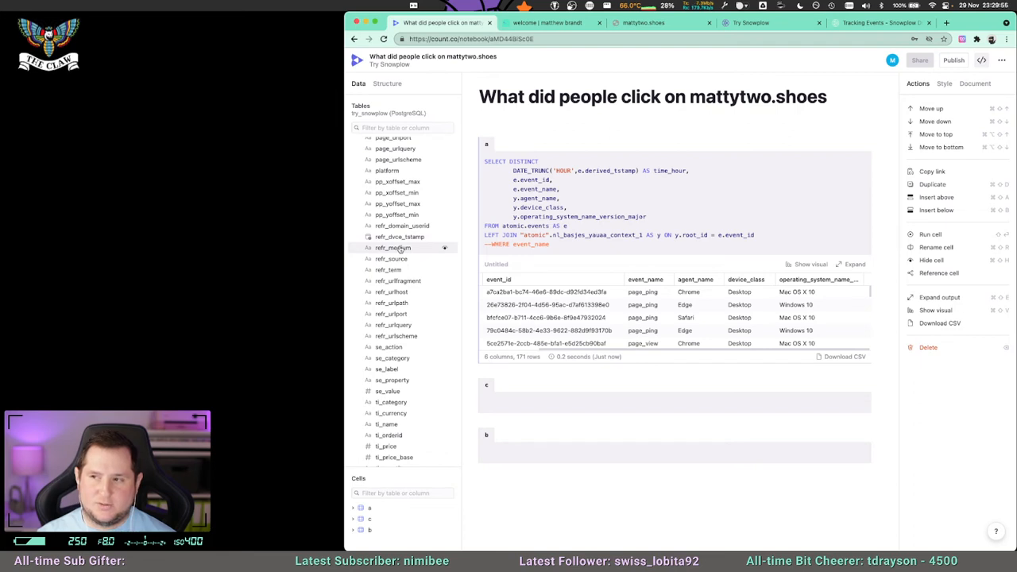
# Add e.page_referrer to cell a's SELECT list directly below the time_hour column and rerun the query.
pyautogui.click(673, 176)
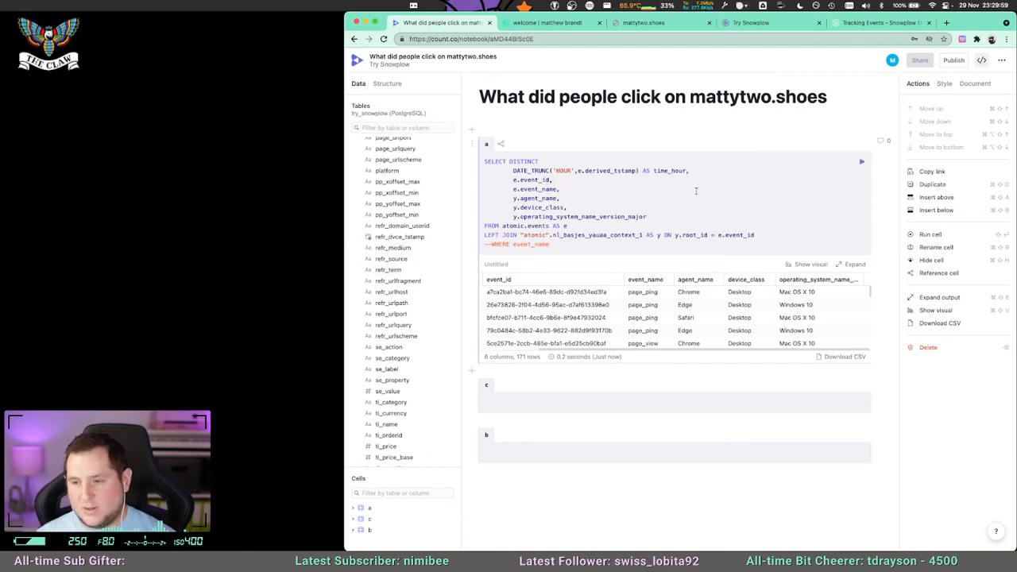
pyautogui.press('Return')
pyautogui.write('e.refr_d')
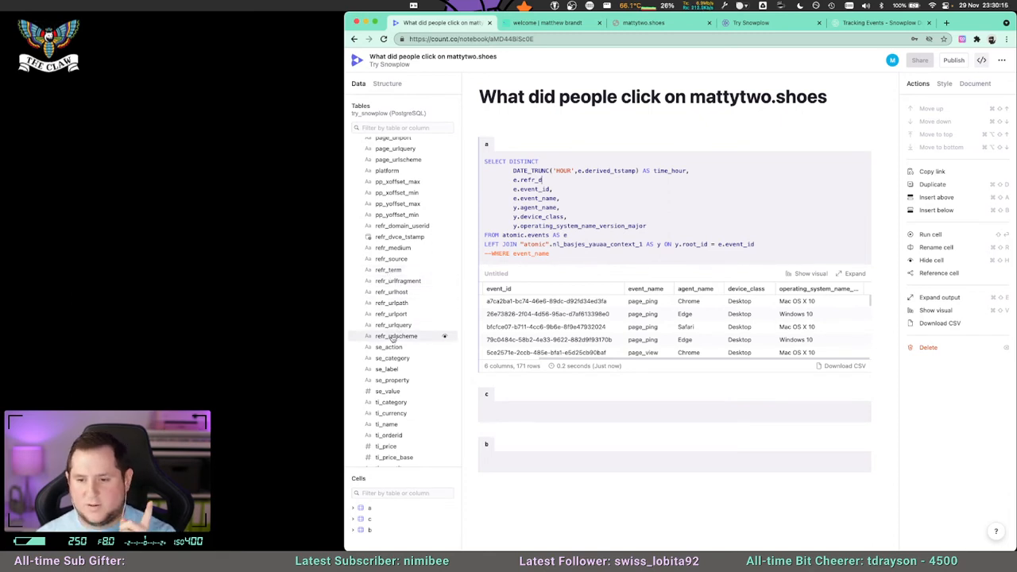
pyautogui.scroll(4, 392, 338)
pyautogui.scroll(3, 395, 329)
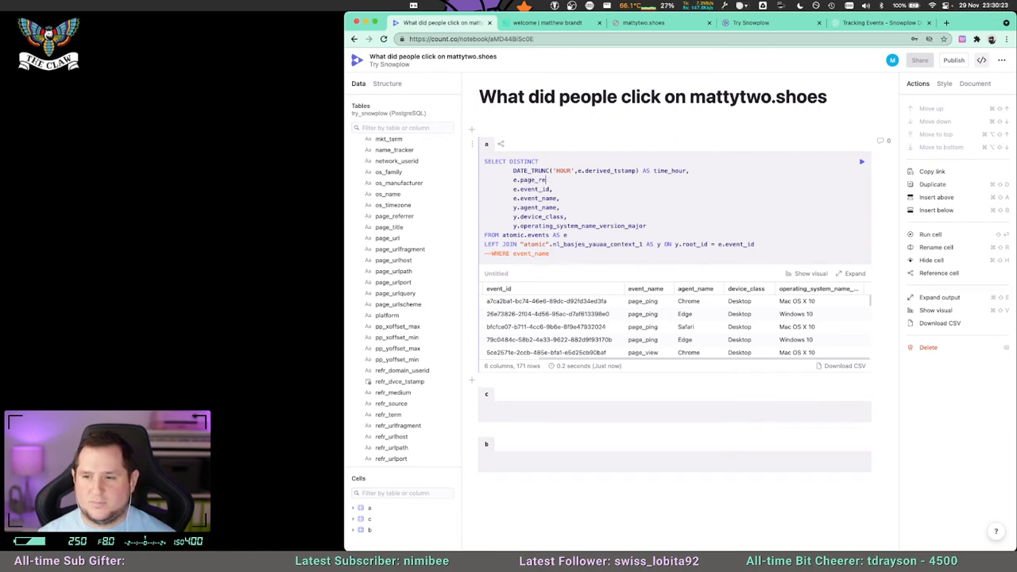
pyautogui.write('rer,')
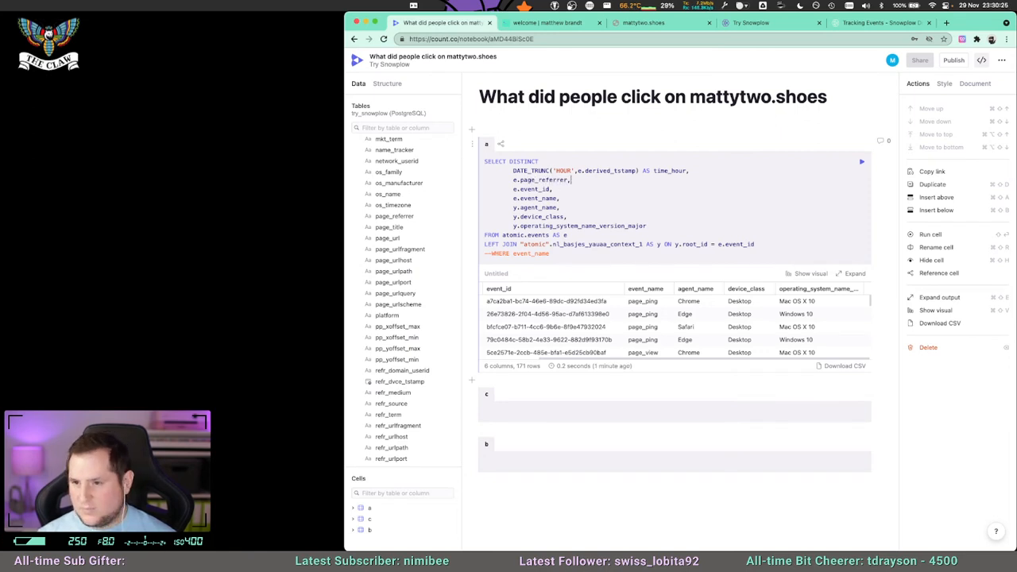
pyautogui.press('super+Return')
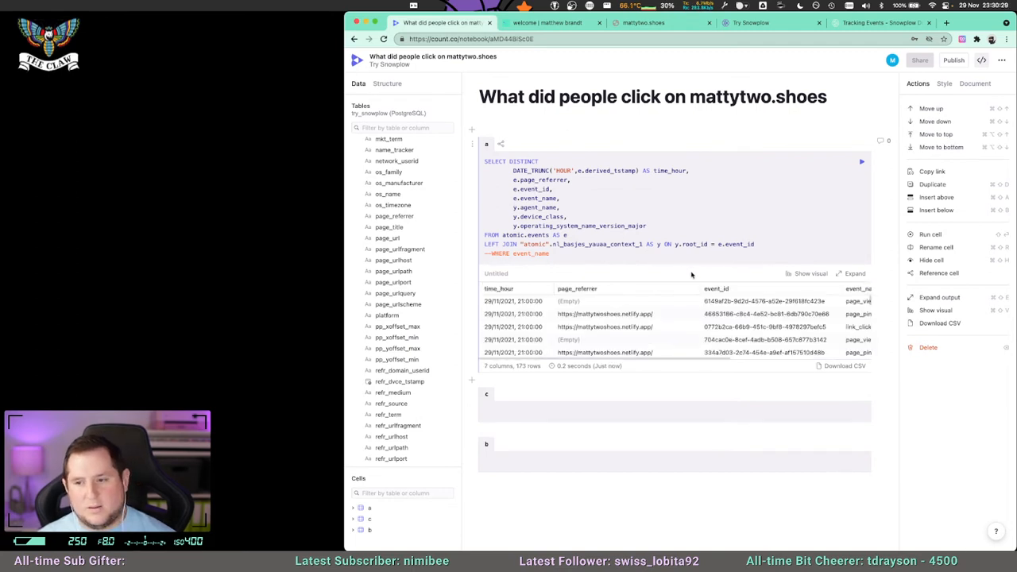
# Expand cell a's output and examine the page_referrer values across all the event rows.
pyautogui.scroll(-1, 642, 317)
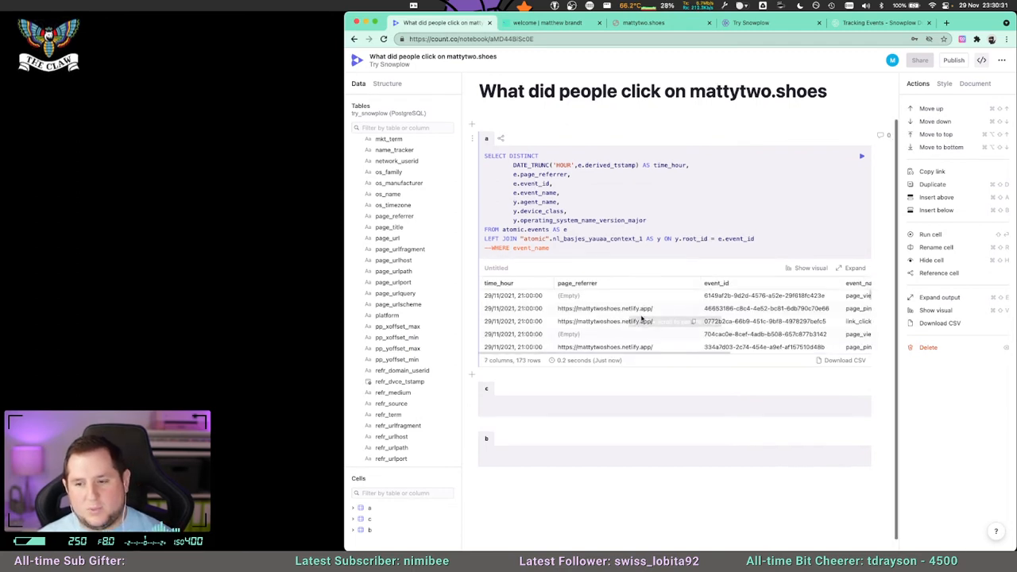
pyautogui.click(850, 264)
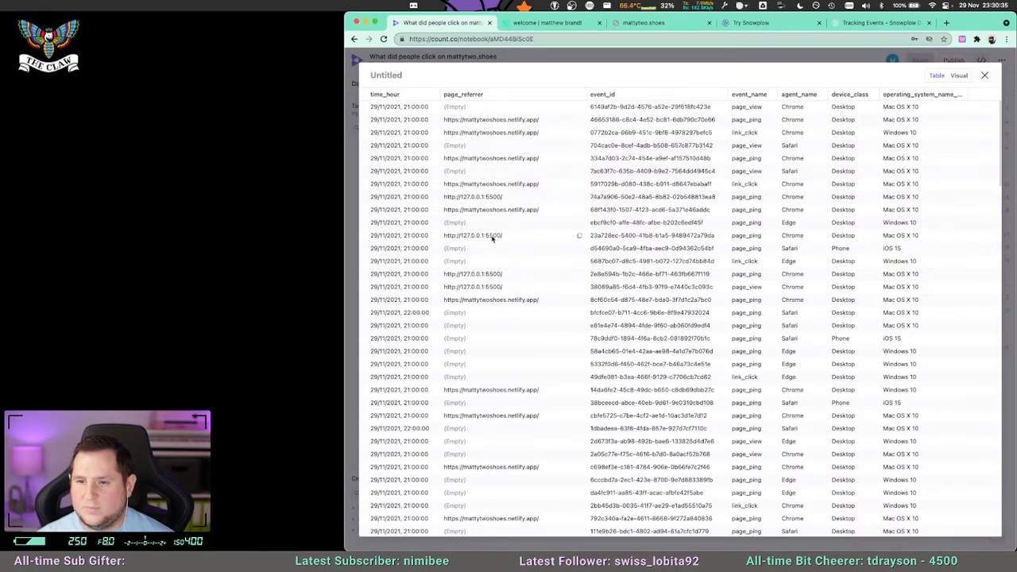
pyautogui.scroll(-10, 530, 297)
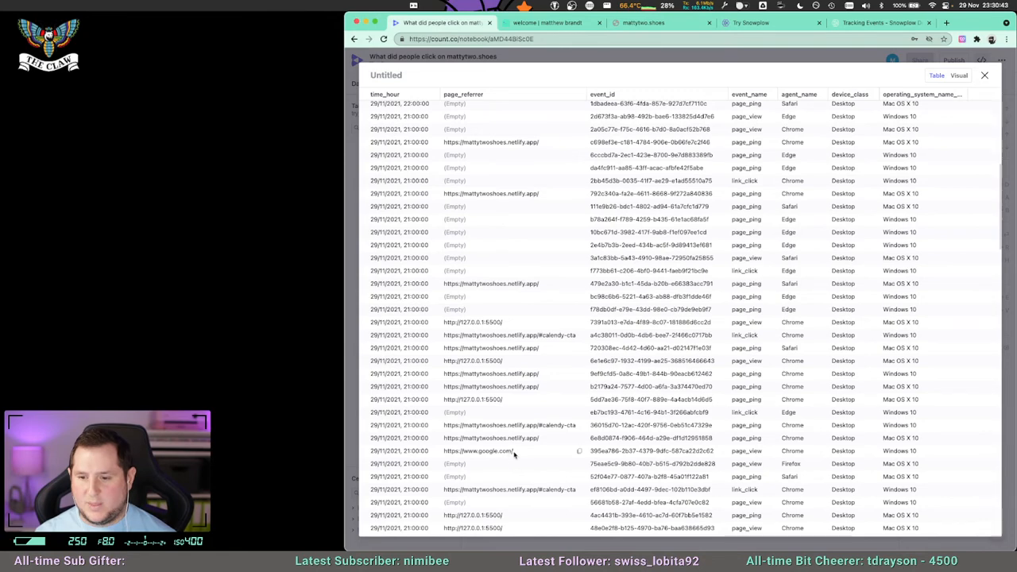
pyautogui.scroll(-1, 479, 428)
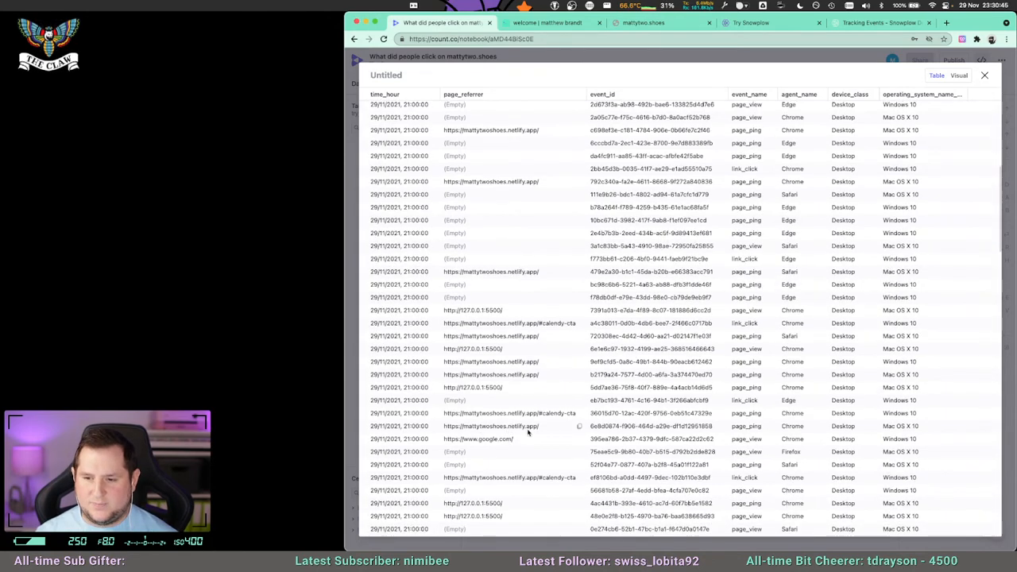
pyautogui.scroll(-5, 517, 429)
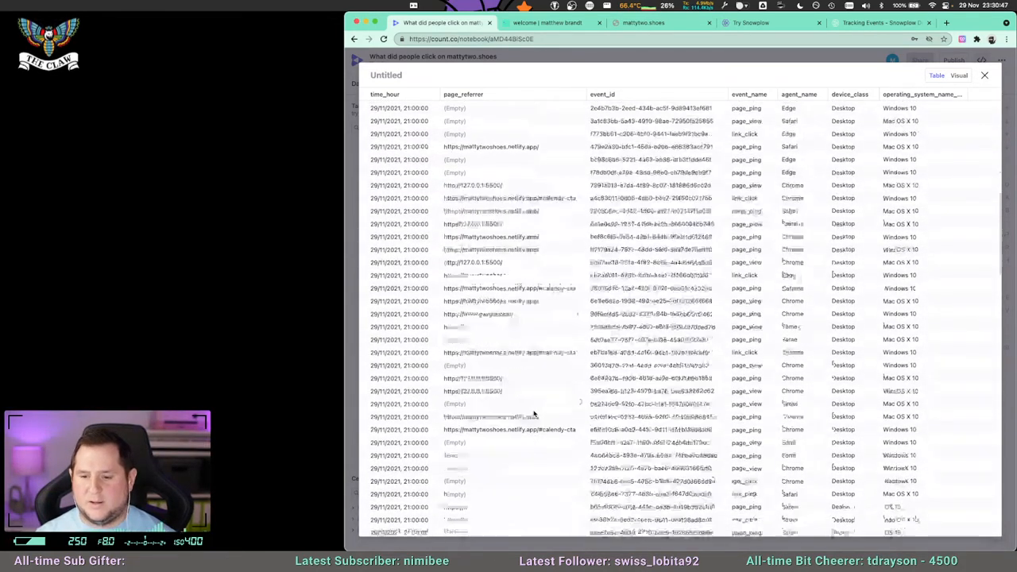
pyautogui.scroll(-1, 533, 405)
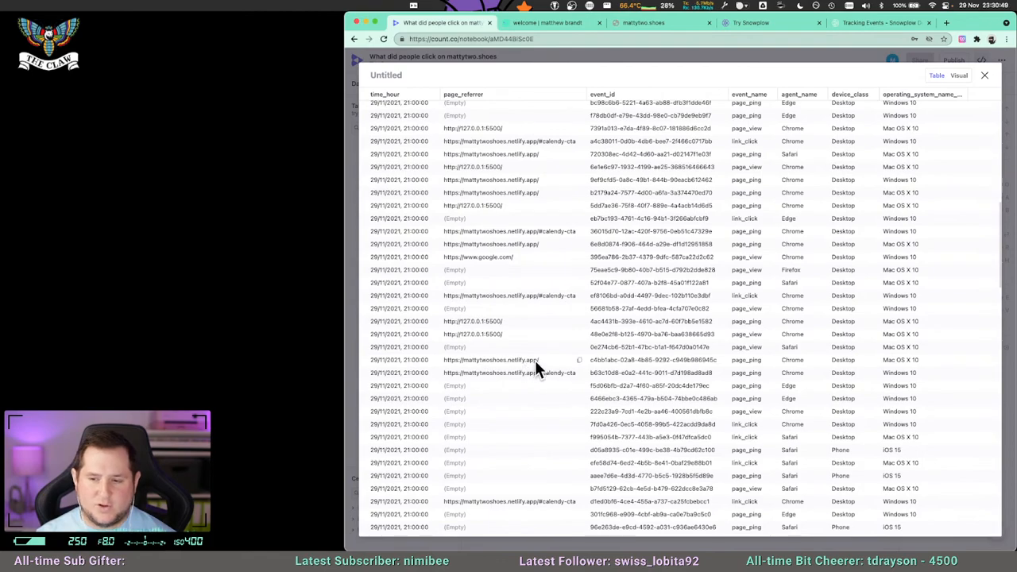
pyautogui.scroll(-9, 533, 373)
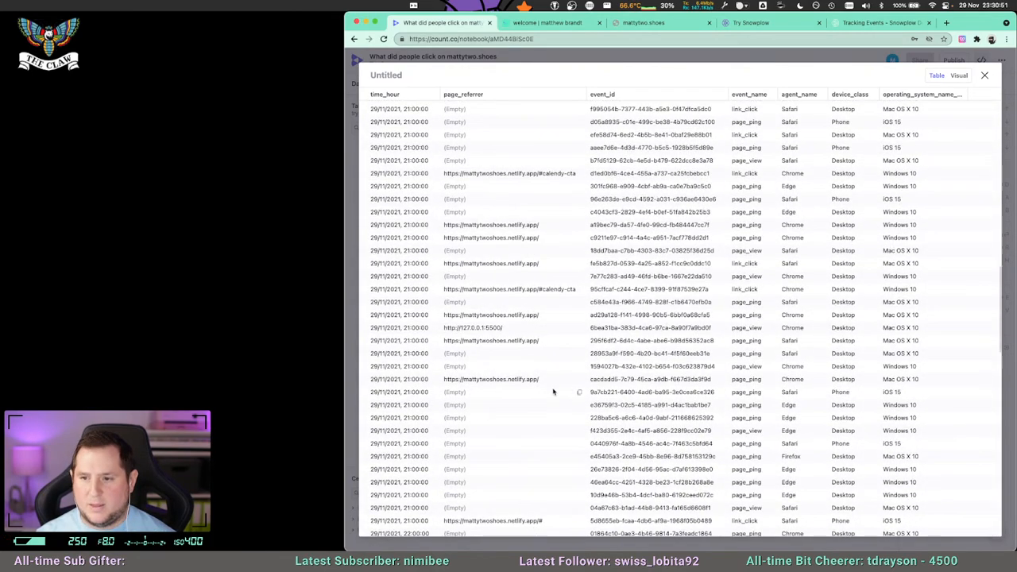
pyautogui.scroll(5, 548, 392)
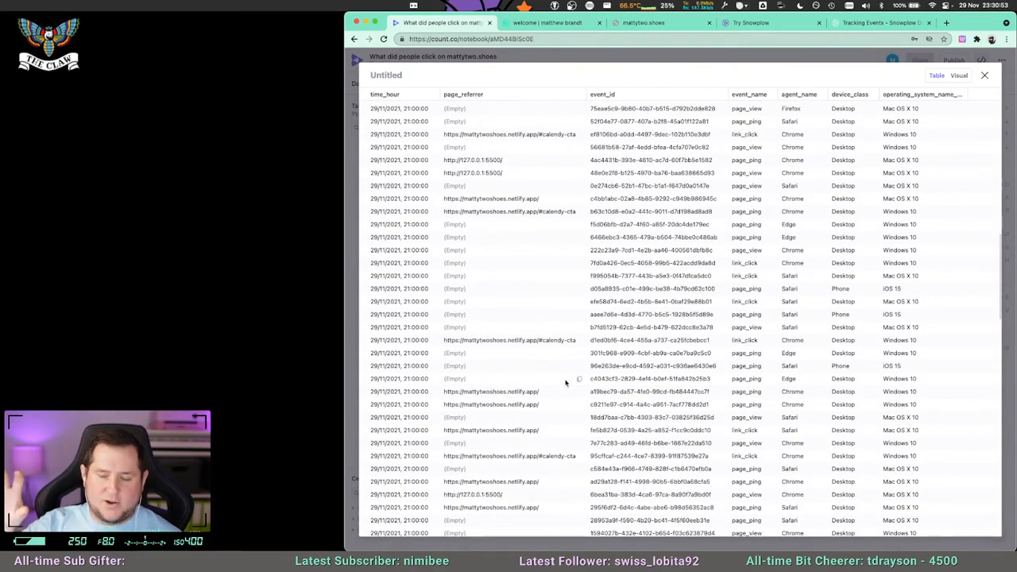
pyautogui.scroll(-1, 552, 380)
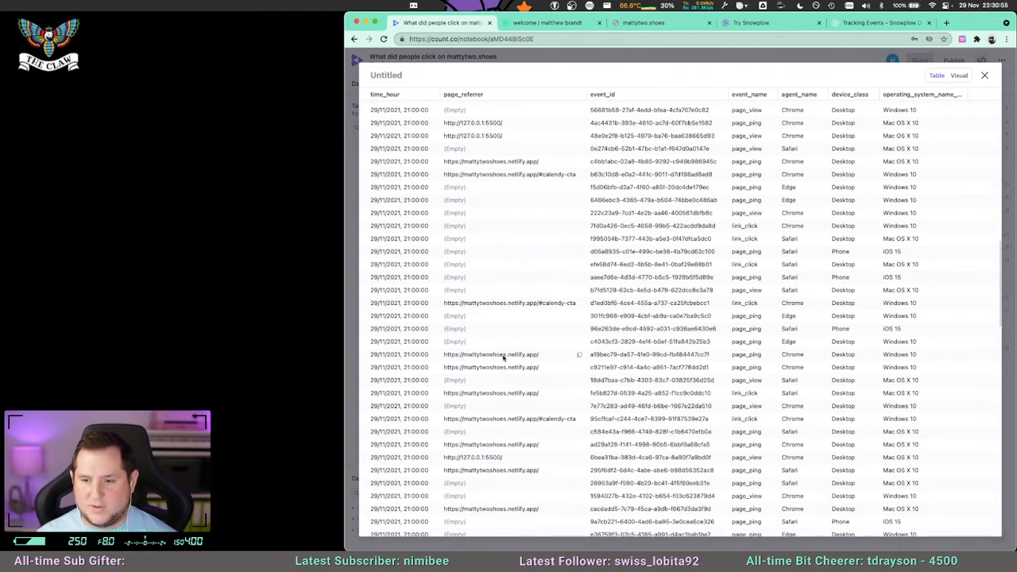
pyautogui.scroll(-3, 509, 405)
pyautogui.scroll(-10, 494, 407)
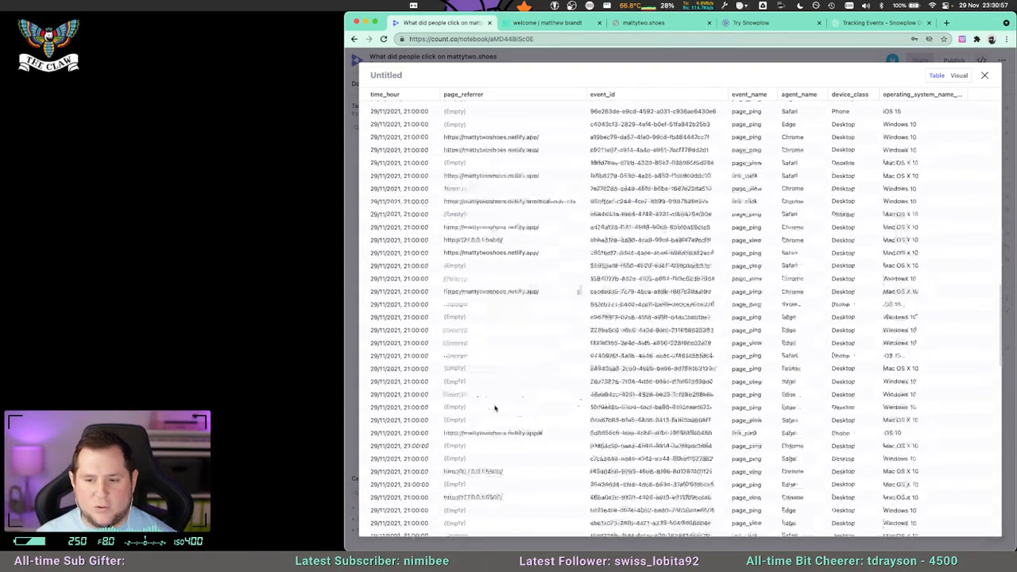
pyautogui.scroll(-10, 497, 404)
pyautogui.scroll(-3, 496, 398)
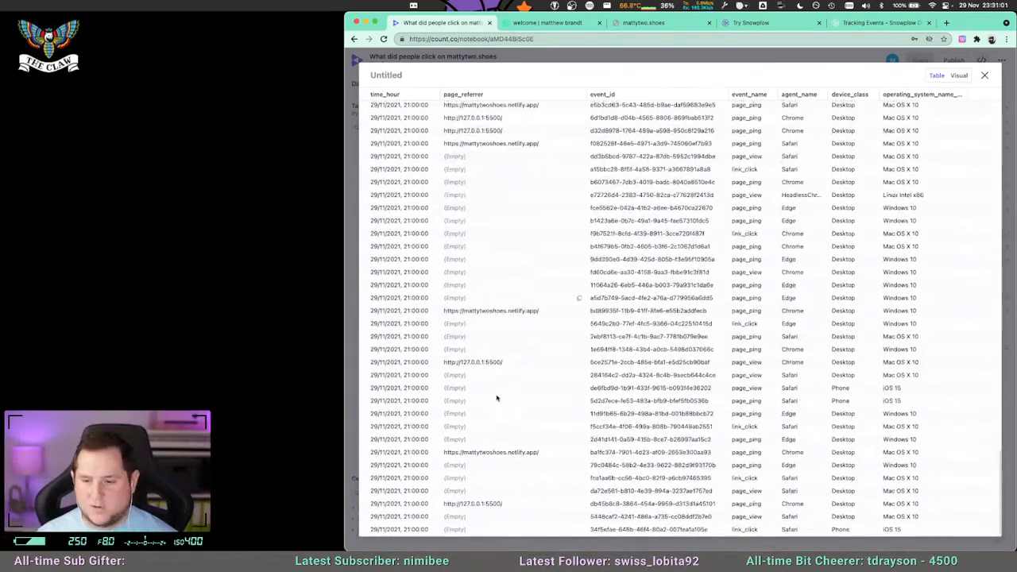
pyautogui.scroll(15, 501, 469)
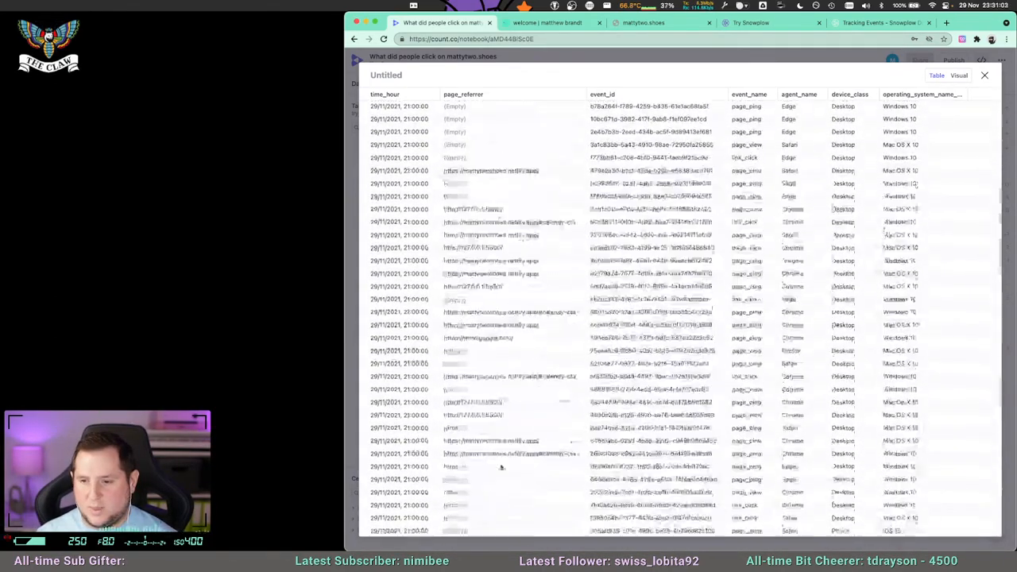
pyautogui.scroll(-10, 491, 378)
pyautogui.scroll(8, 490, 374)
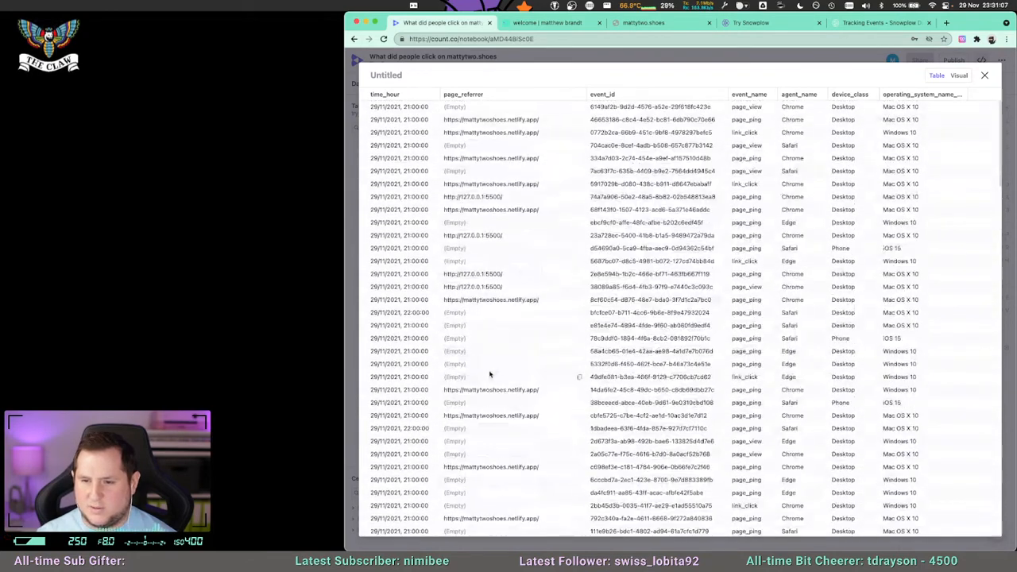
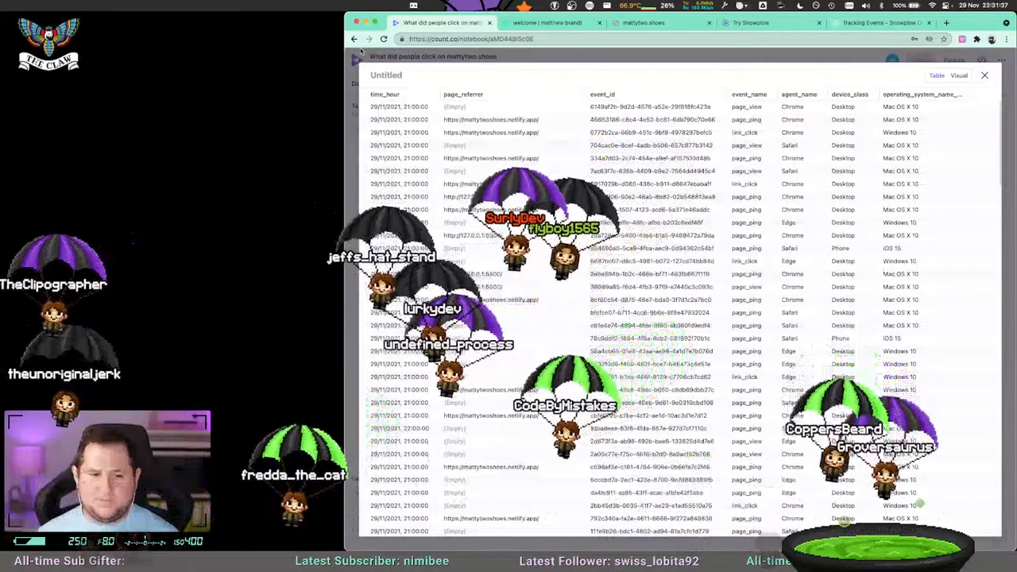
# Close cell a's expanded output, remove e.page_referrer from its SELECT list, and rerun the query.
pyautogui.click(984, 76)
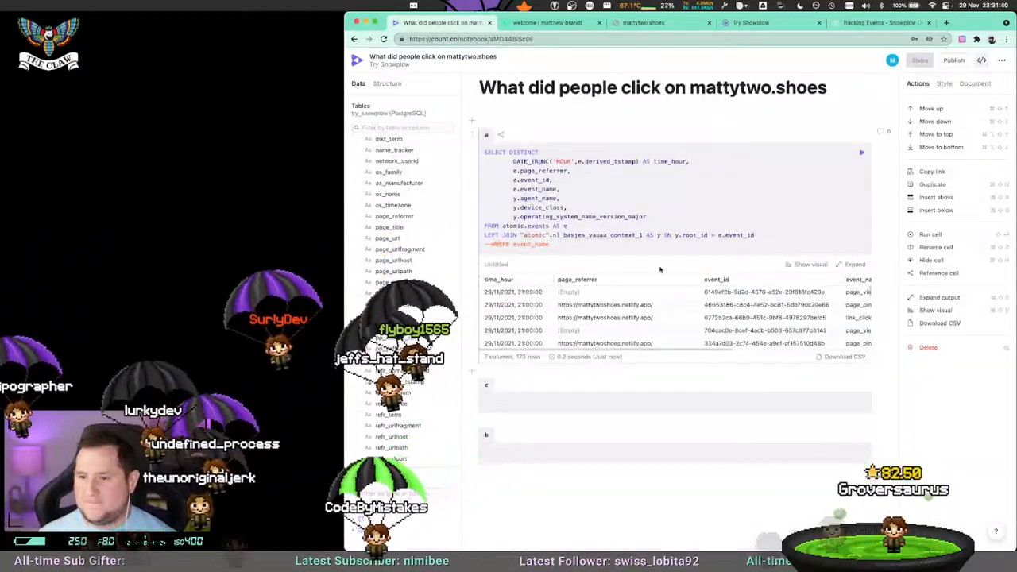
pyautogui.moveTo(573, 171); pyautogui.dragTo(480, 171)
pyautogui.press('BackSpace')
pyautogui.press('BackSpace')
pyautogui.press('super+Return')
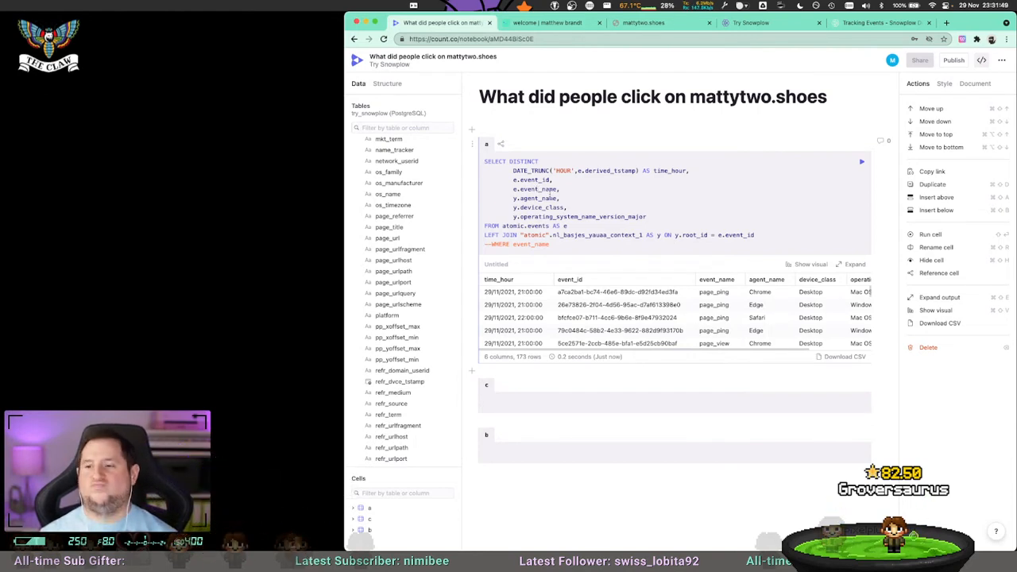
pyautogui.hscroll(3, 702, 347)
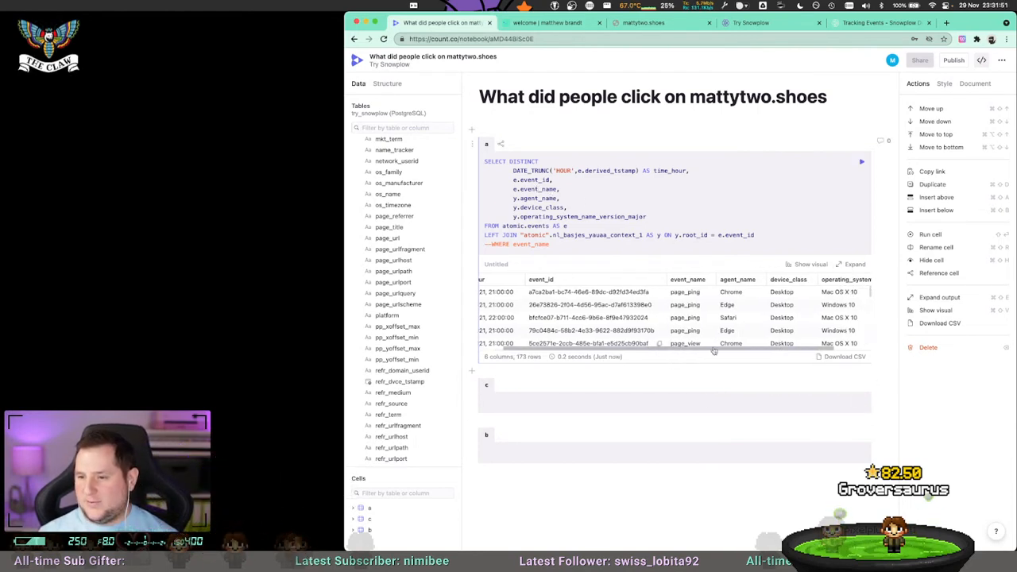
pyautogui.hscroll(-3, 793, 350)
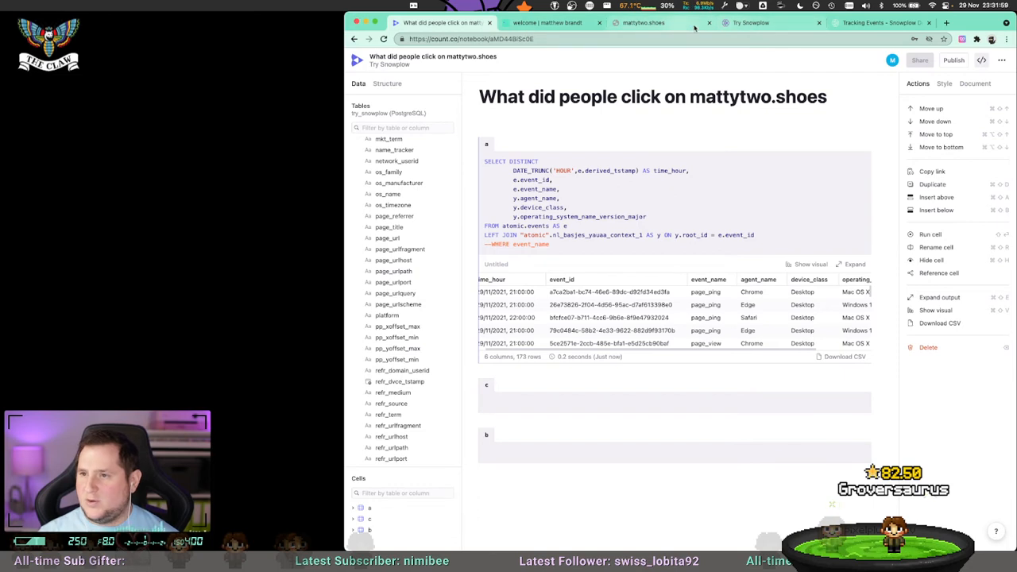
# Inspect the mattytwoshoes.netlify.app welcome page with DevTools network recording visible beside a narrowed browser window.
pyautogui.click(550, 22)
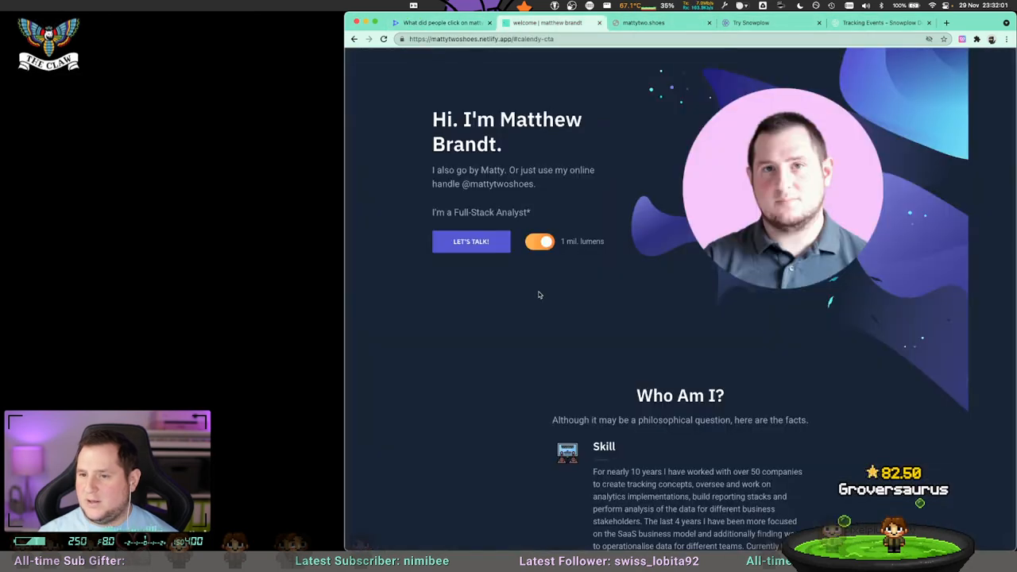
pyautogui.rightClick(461, 291)
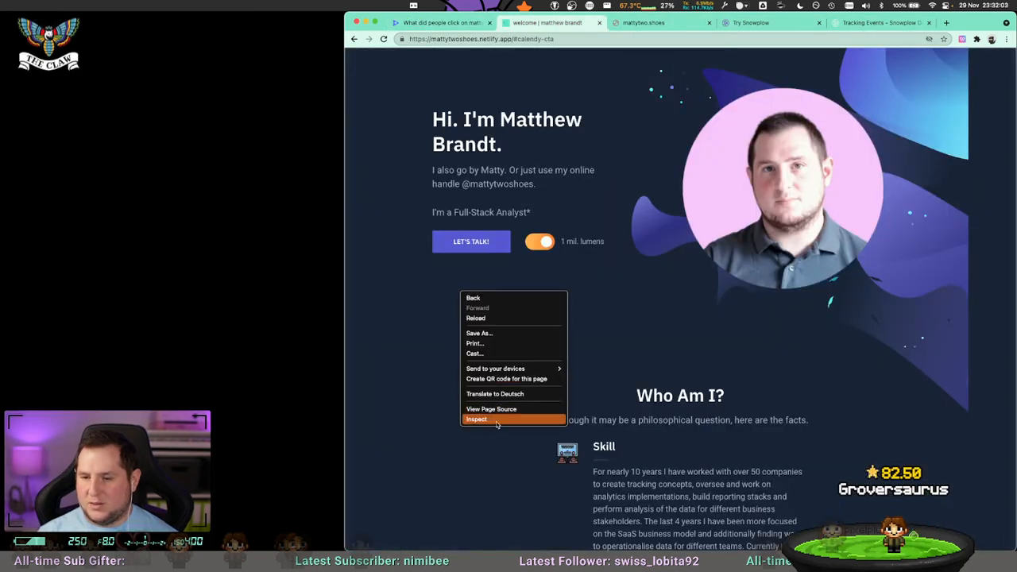
pyautogui.click(495, 420)
pyautogui.moveTo(345, 158); pyautogui.dragTo(497, 150)
pyautogui.click(179, 31)
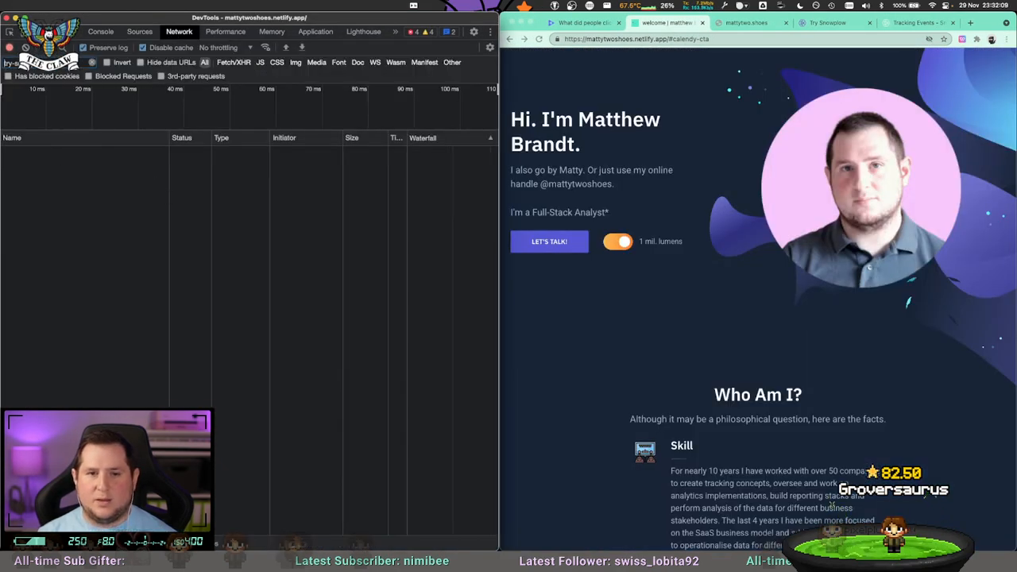
# Activate the Let's Talk button and examine the first data entry in the captured tp2 request's payload.
pyautogui.click(551, 247)
pyautogui.click(551, 247)
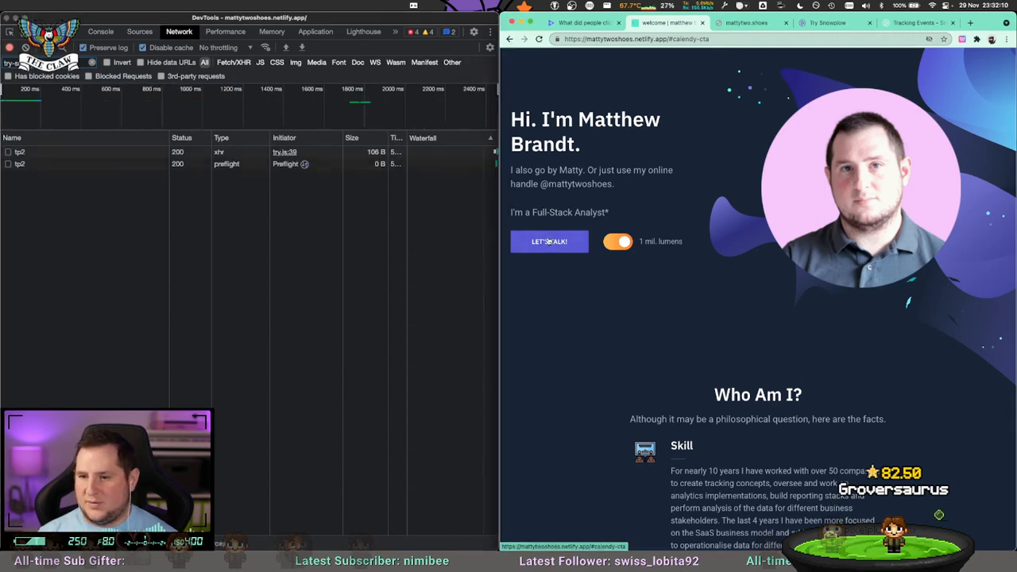
pyautogui.click(30, 159)
pyautogui.click(29, 157)
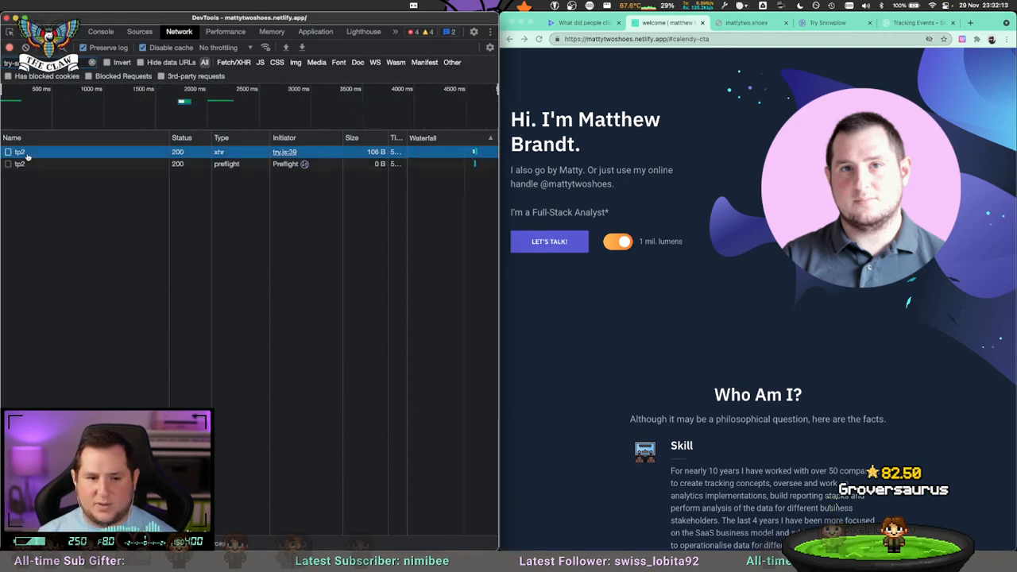
pyautogui.scroll(-5, 203, 346)
pyautogui.click(194, 138)
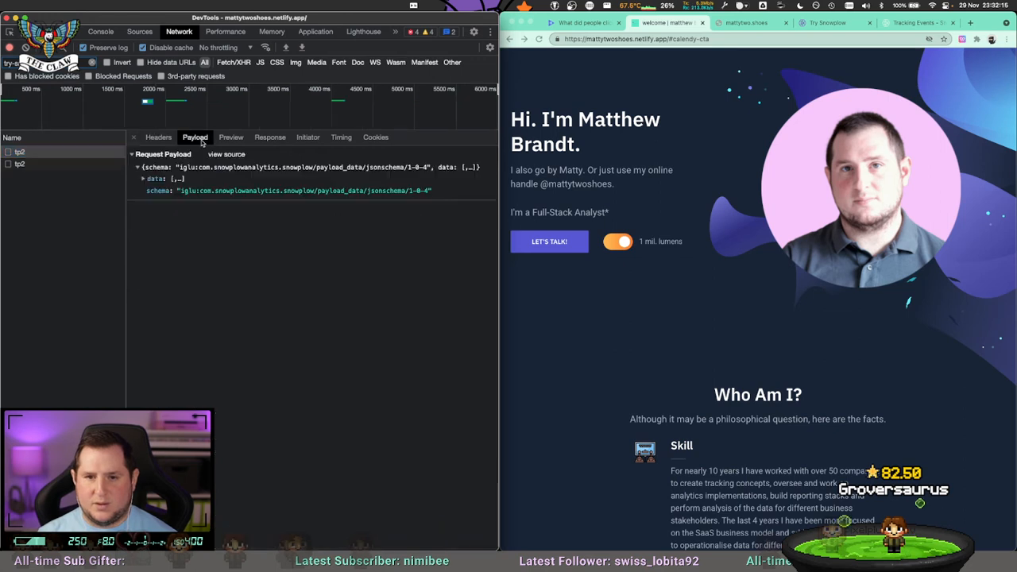
pyautogui.click(141, 179)
pyautogui.click(153, 193)
pyautogui.scroll(-3, 231, 245)
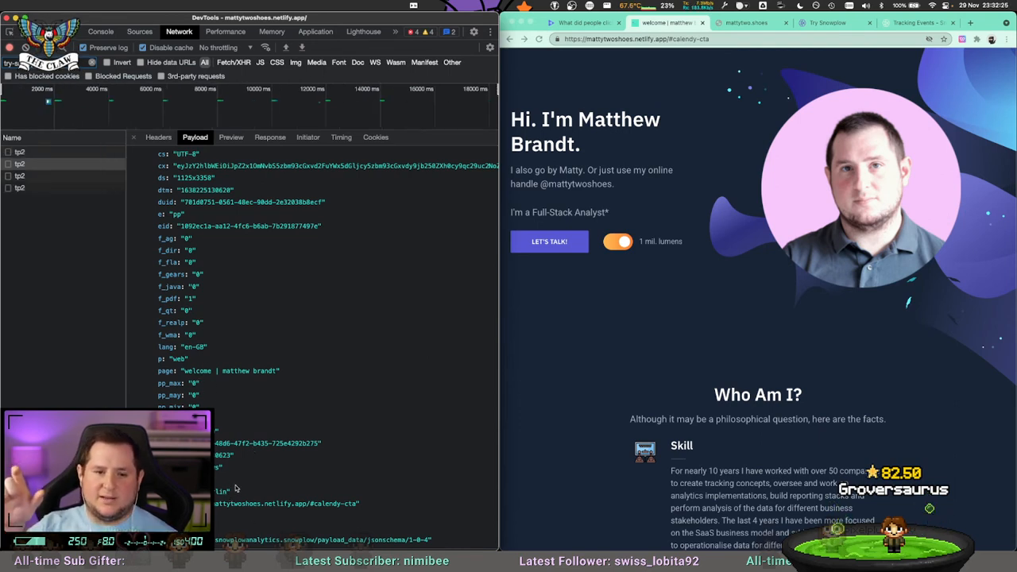
pyautogui.scroll(5, 232, 478)
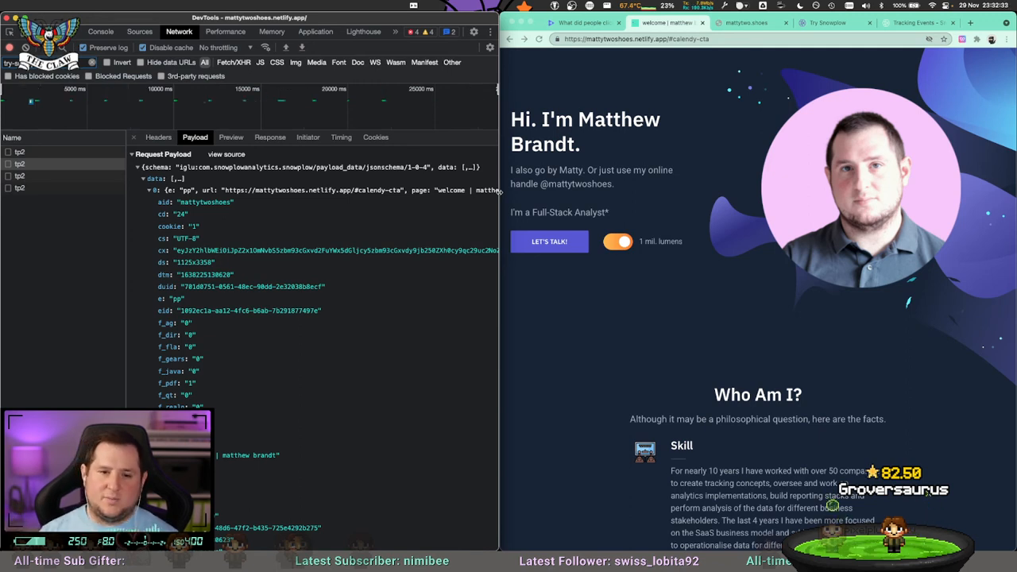
# Activate Let's Talk again and examine the link-click tp2 request's payload down to its url field, selecting that url value.
pyautogui.click(548, 241)
pyautogui.click(58, 202)
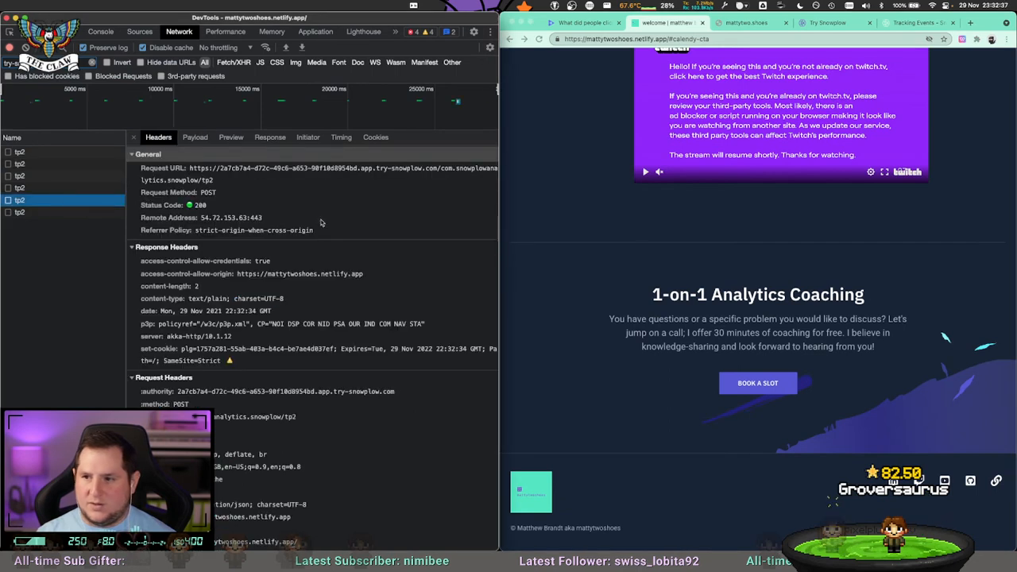
pyautogui.click(196, 138)
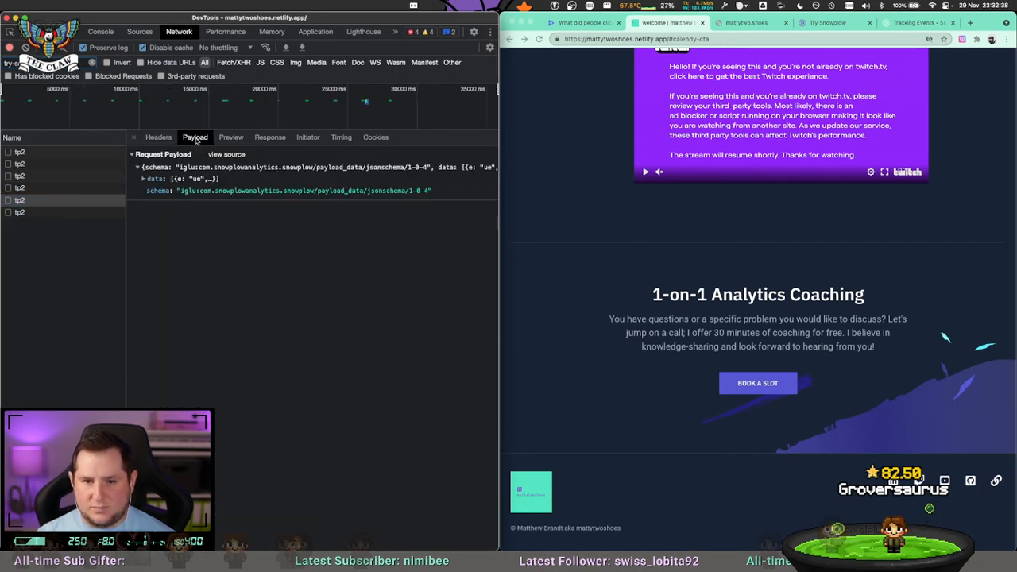
pyautogui.click(144, 179)
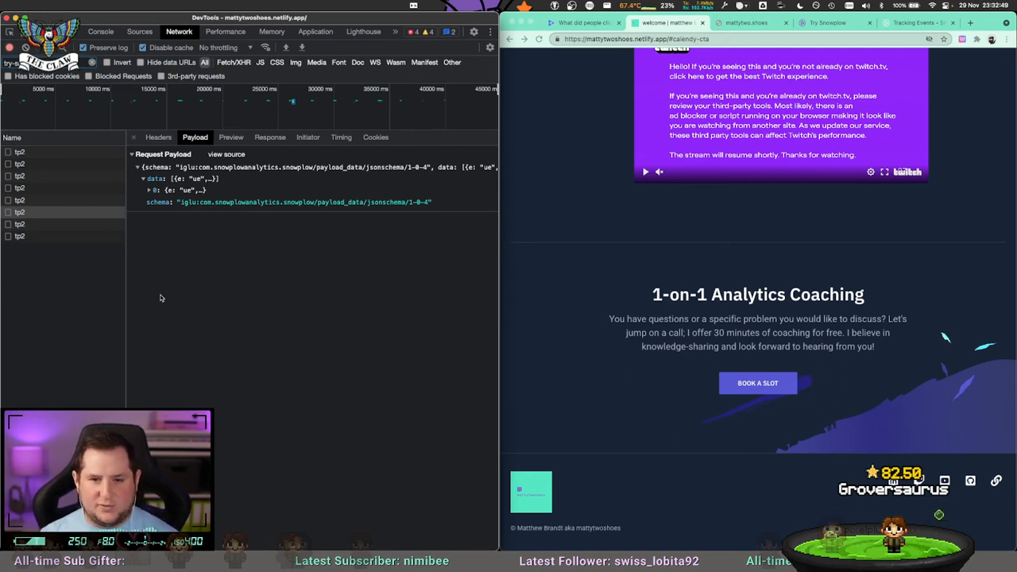
pyautogui.click(148, 191)
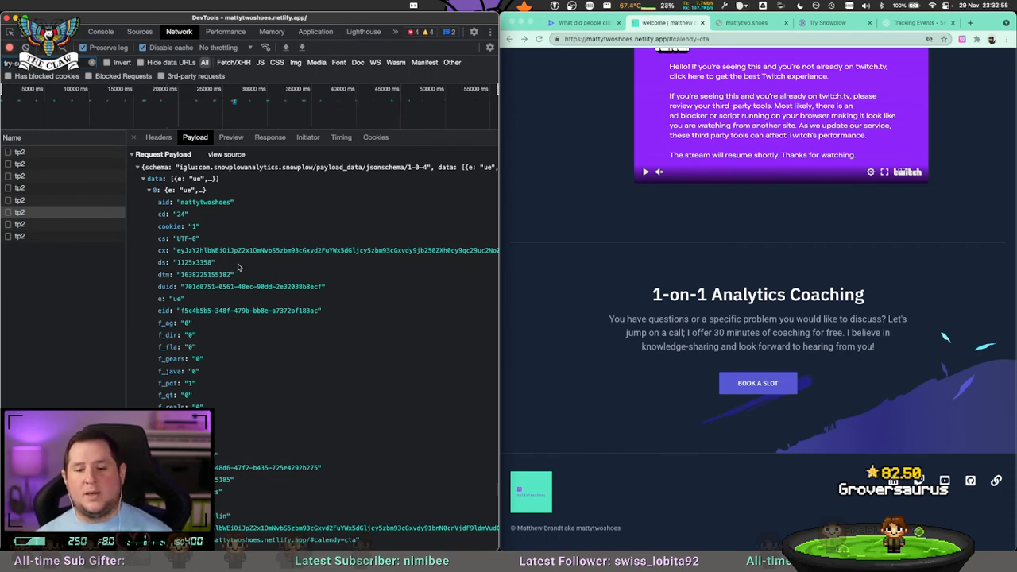
pyautogui.scroll(-1, 264, 411)
pyautogui.scroll(-1, 265, 410)
pyautogui.click(279, 504)
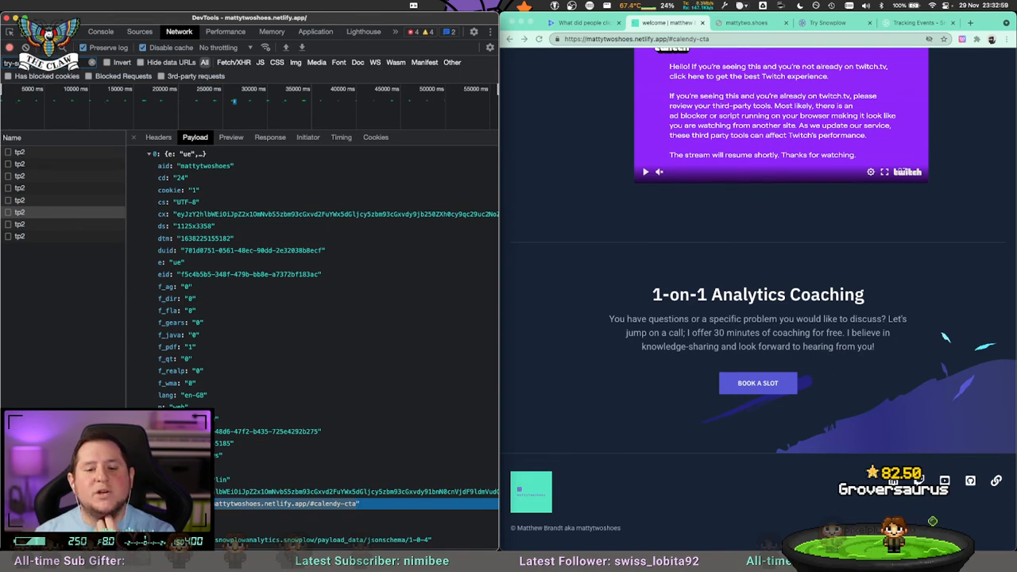
# Test the embedded Twitch player's play control while watching the network log for tracking requests.
pyautogui.scroll(20, 548, 265)
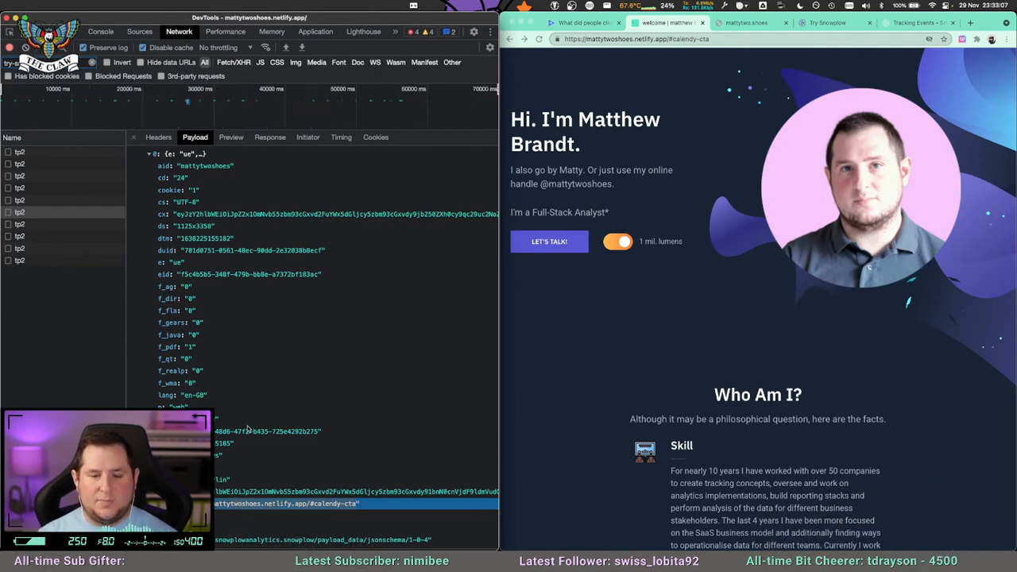
pyautogui.scroll(-3, 605, 413)
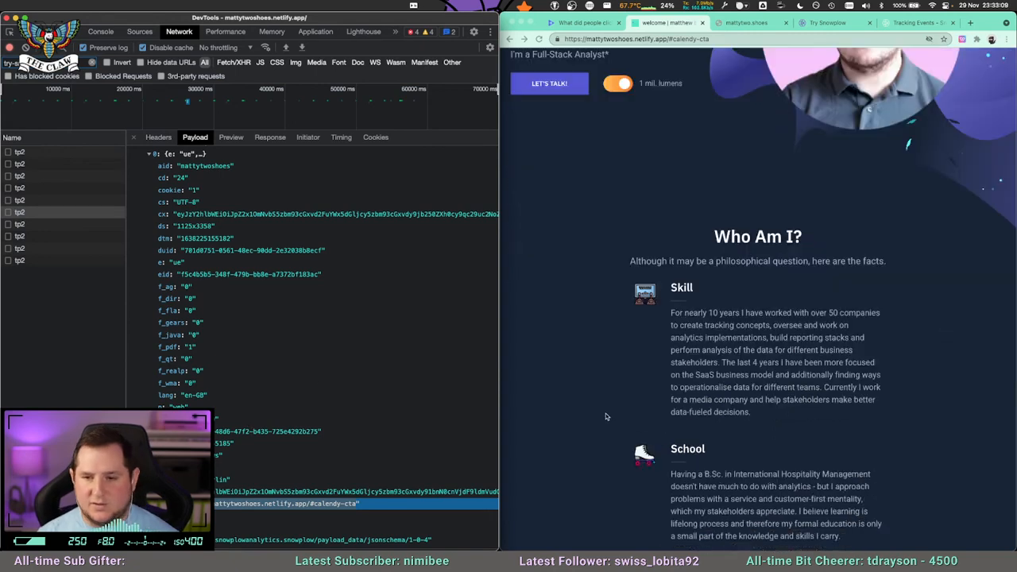
pyautogui.scroll(-10, 606, 413)
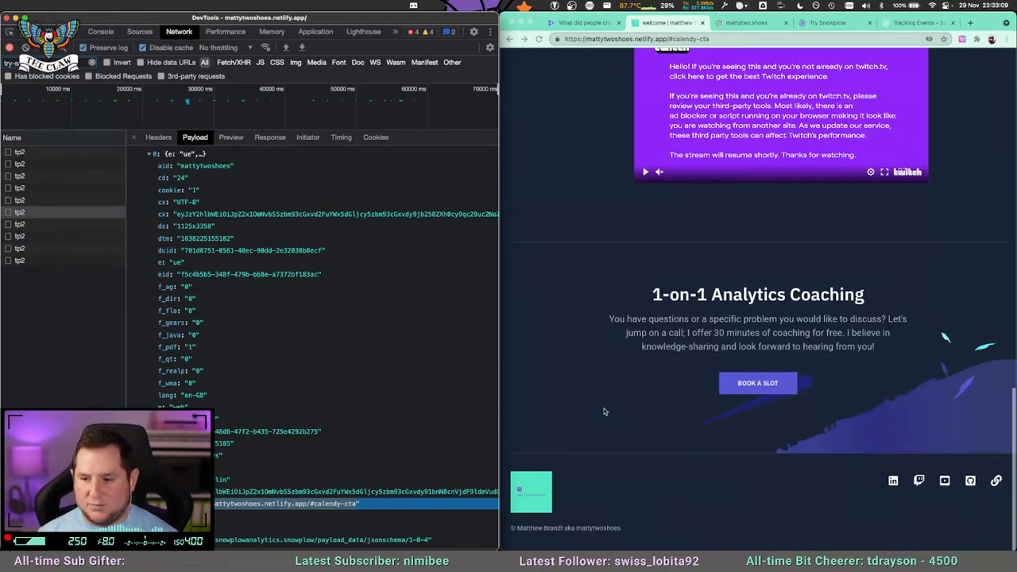
pyautogui.click(645, 173)
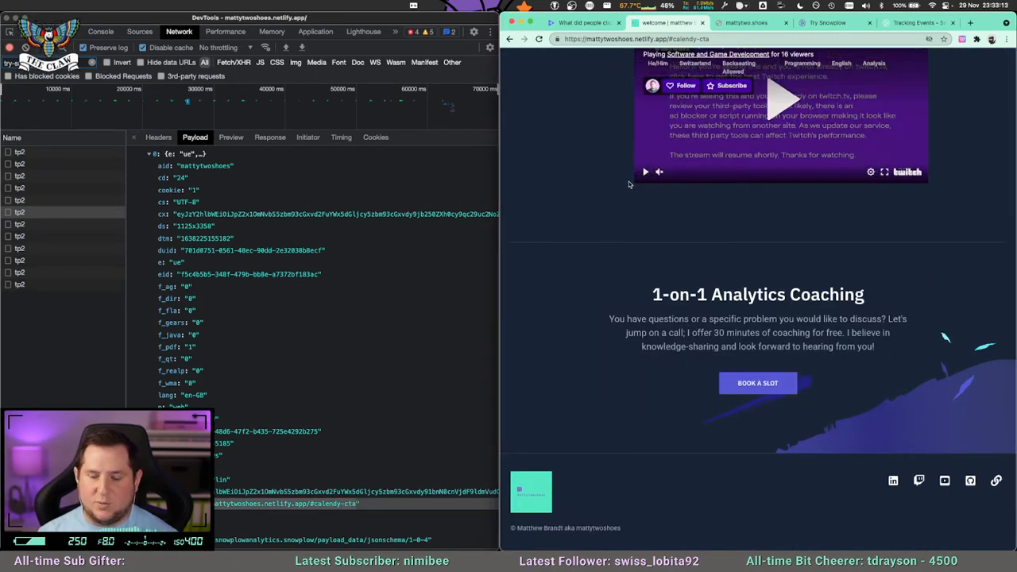
pyautogui.scroll(2, 633, 182)
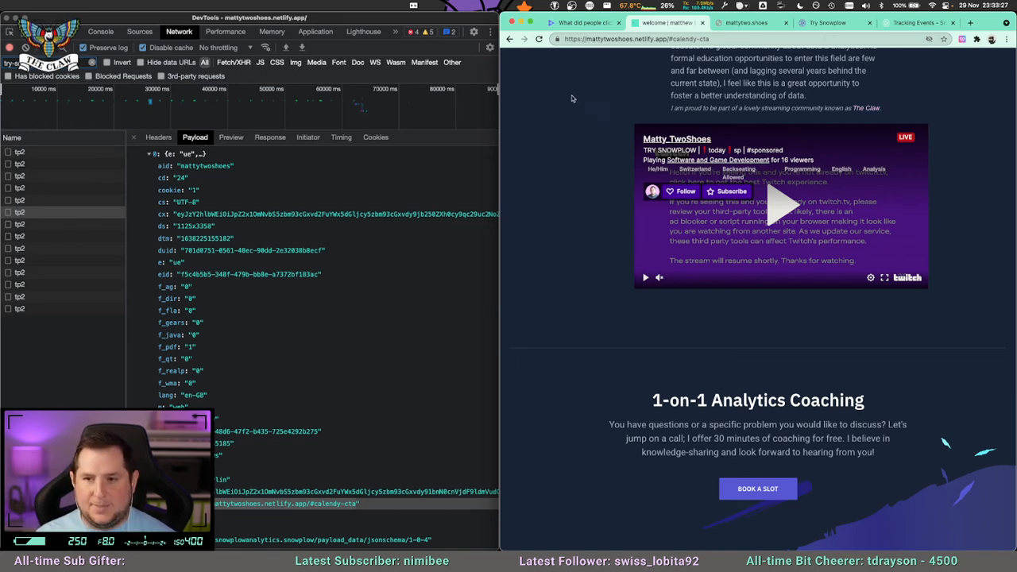
pyautogui.scroll(10, 606, 231)
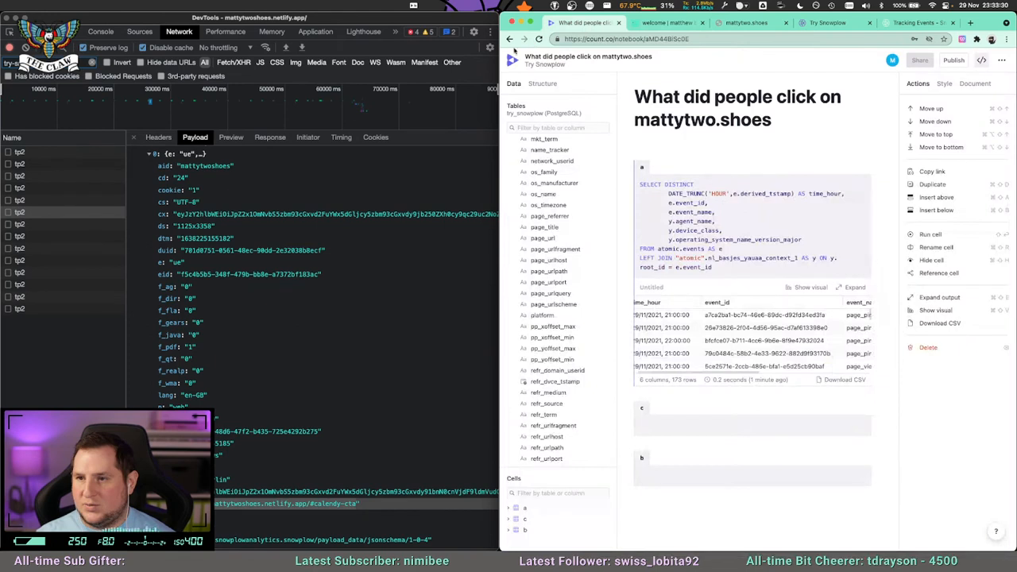
pyautogui.click(586, 23)
pyautogui.moveTo(498, 54); pyautogui.dragTo(310, 54)
pyautogui.click(552, 244)
pyautogui.press('Return')
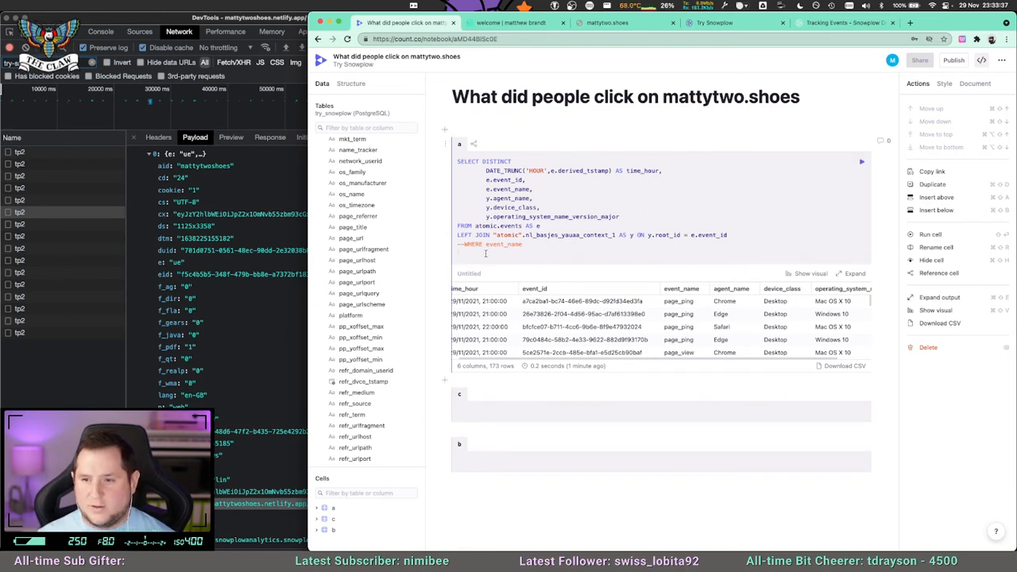
pyautogui.write("click_url = '")
pyautogui.write('https://mattytwoshoes.netlify.app/#calendy-cta')
pyautogui.press('super+Left')
pyautogui.write('--')
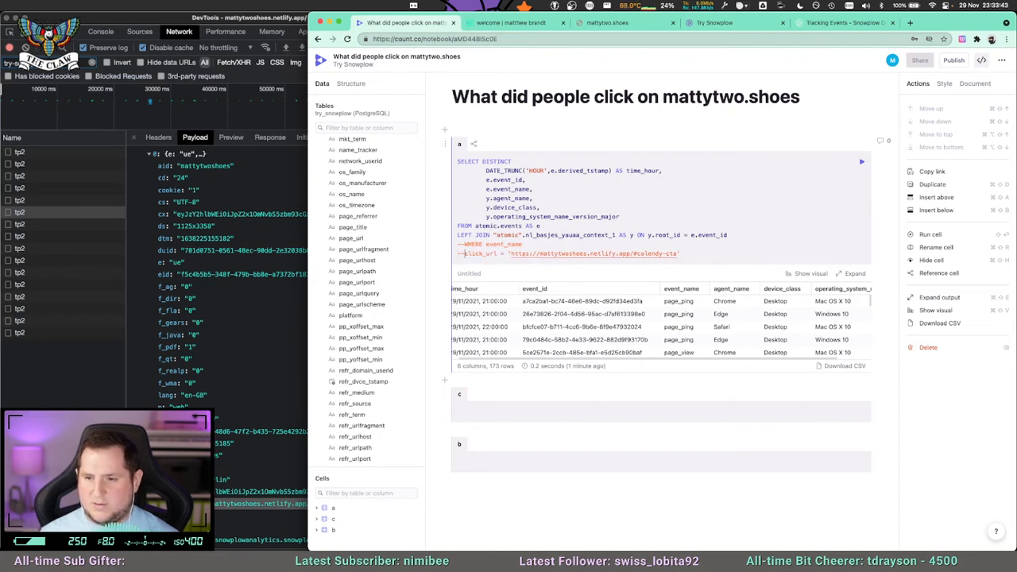
pyautogui.write('"let\'s')
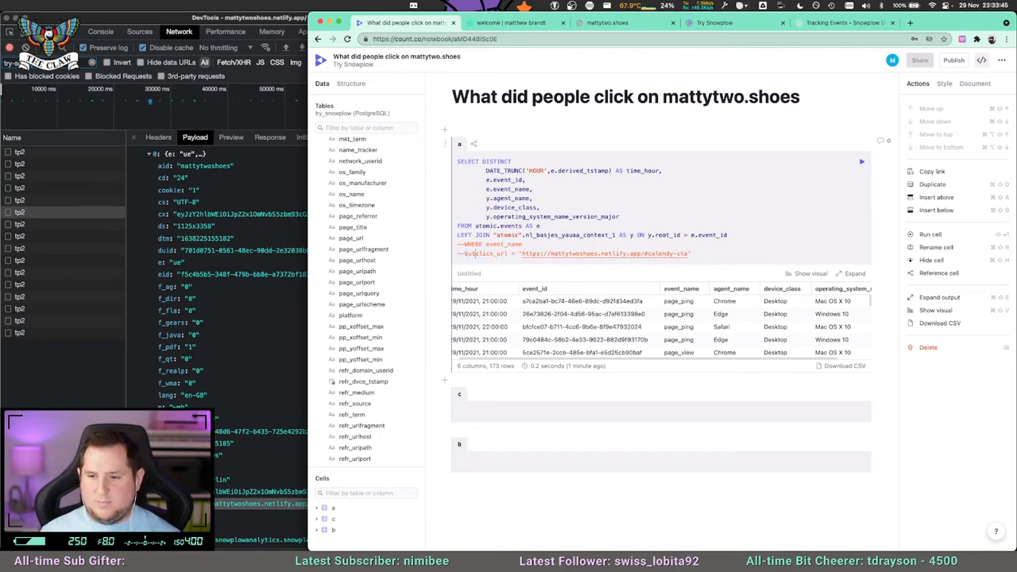
pyautogui.write(' talk" ==>')
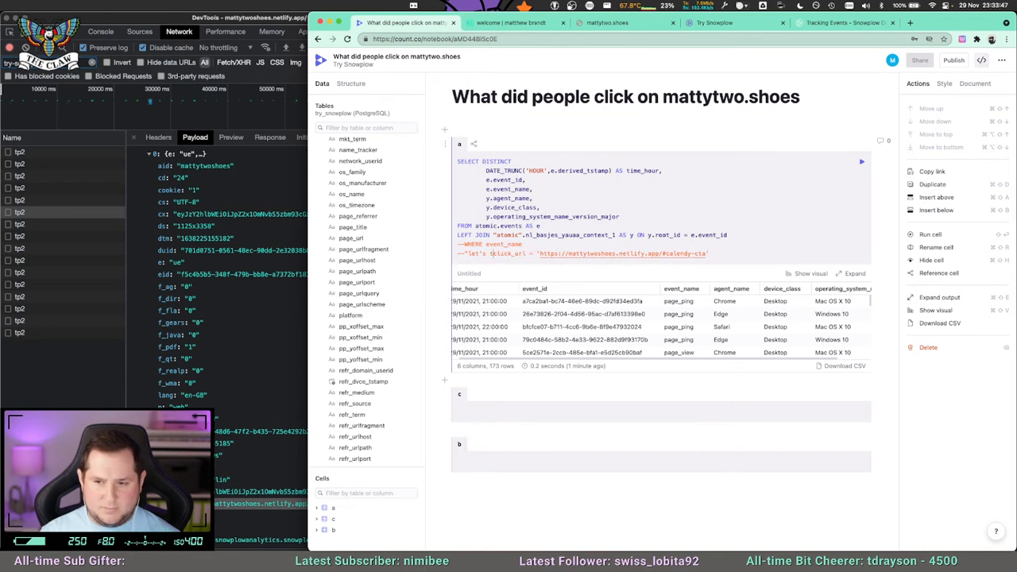
pyautogui.press('BackSpace')
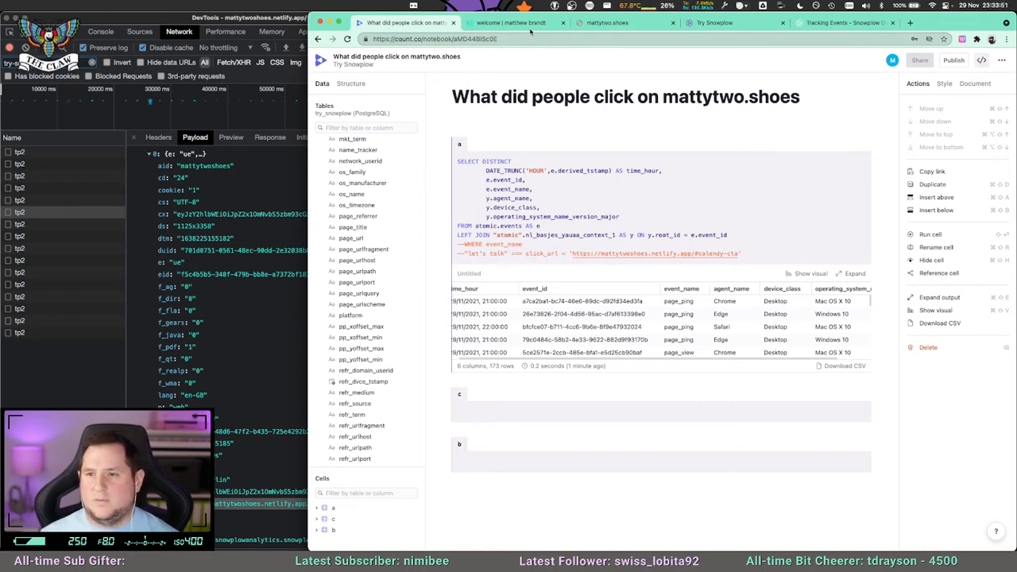
# Return to the welcome page and flip the lumens theme switch repeatedly to test whether it sends tracking requests.
pyautogui.click(512, 23)
pyautogui.scroll(3, 589, 256)
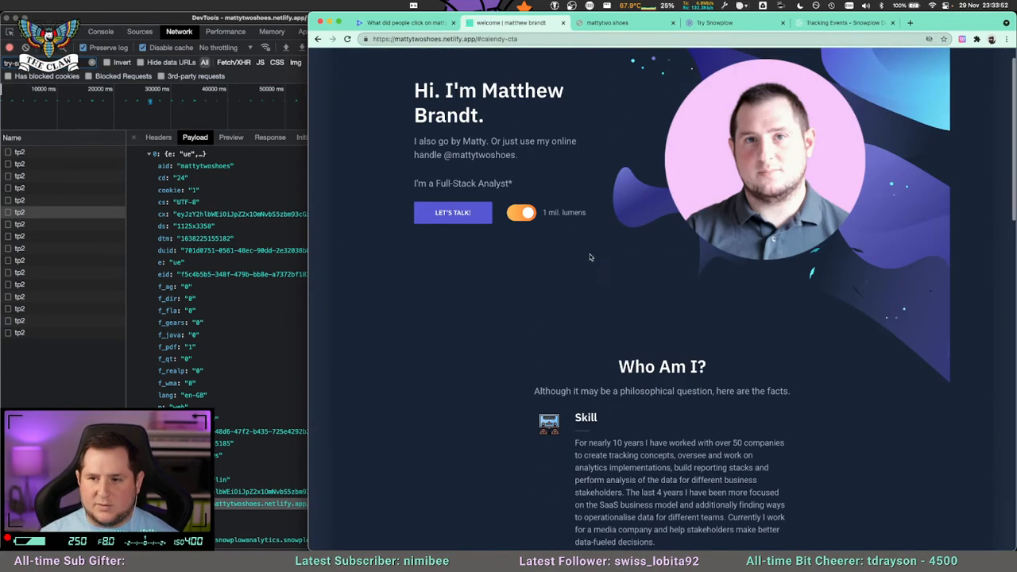
pyautogui.click(526, 214)
pyautogui.click(527, 215)
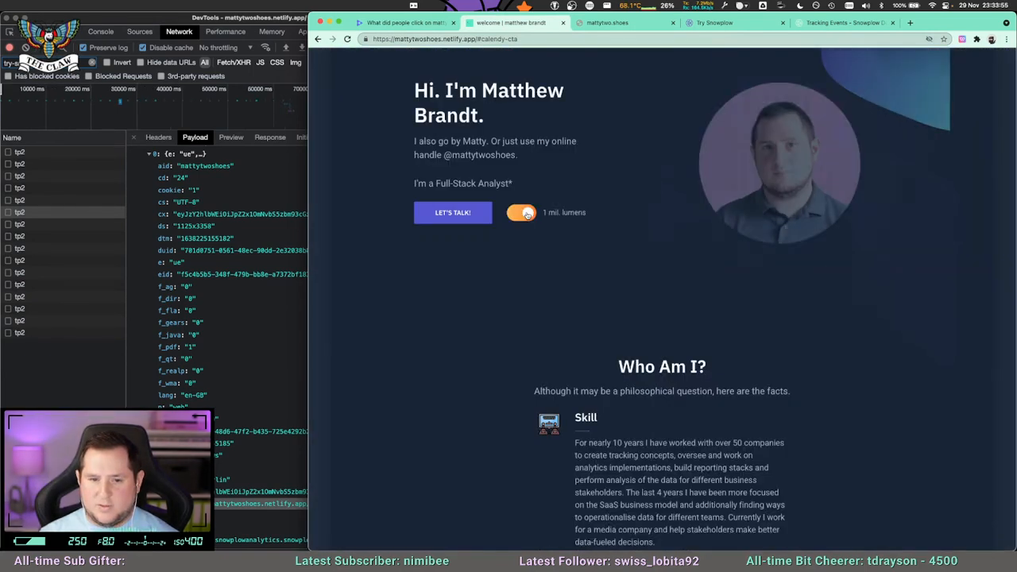
pyautogui.click(527, 215)
pyautogui.click(527, 214)
pyautogui.click(526, 214)
pyautogui.click(526, 215)
pyautogui.click(527, 215)
pyautogui.click(527, 214)
pyautogui.click(527, 215)
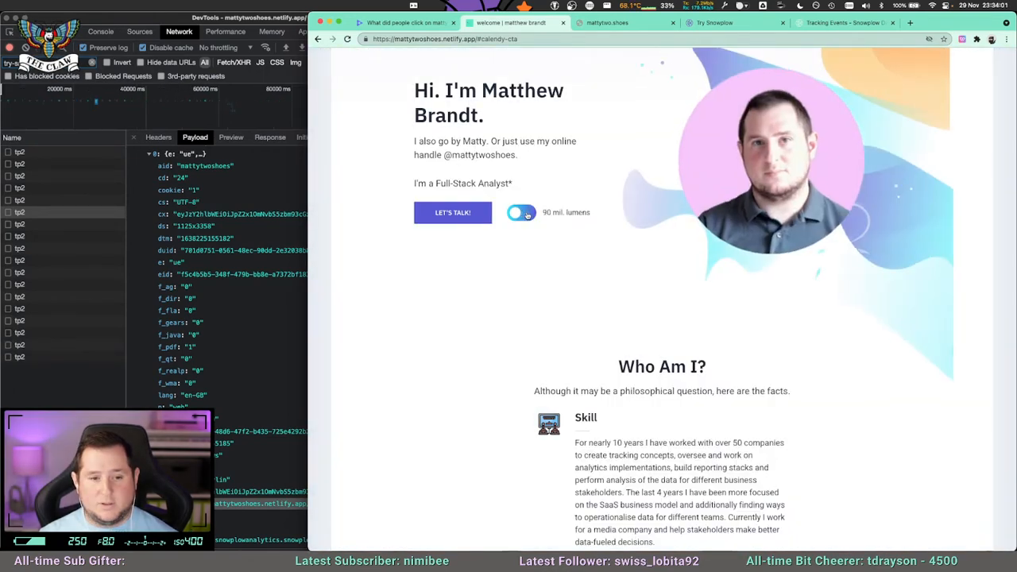
pyautogui.click(527, 214)
pyautogui.click(526, 215)
pyautogui.click(526, 218)
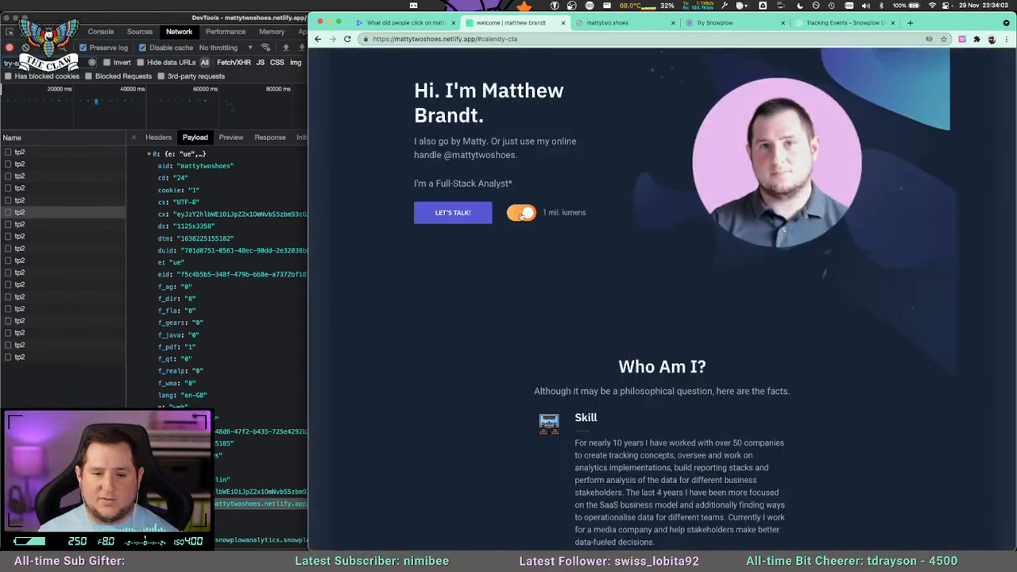
# Clear the network log and flip the lumens switch several more times to check for new tp2 requests.
pyautogui.click(26, 49)
pyautogui.click(26, 48)
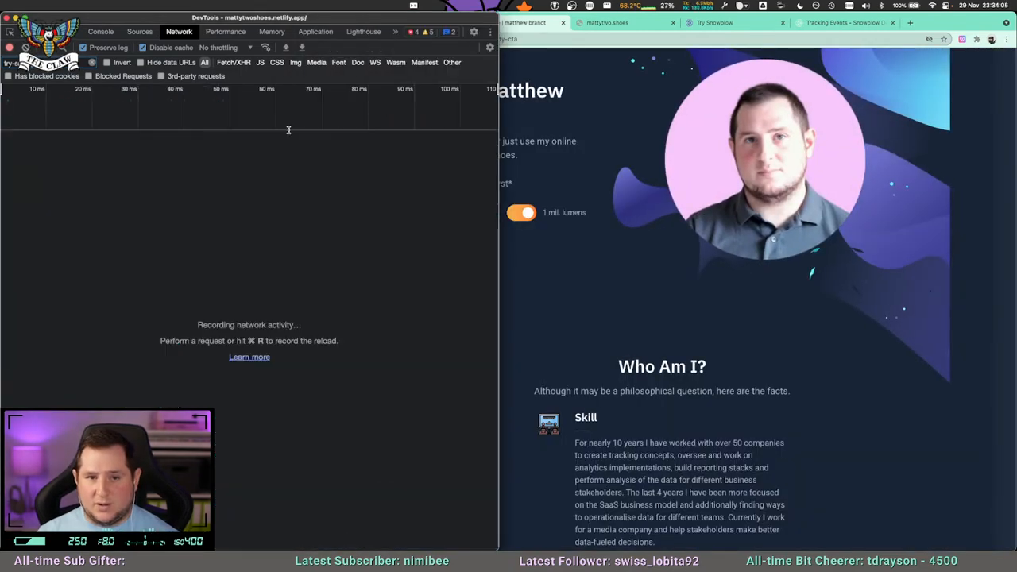
pyautogui.click(524, 216)
pyautogui.click(524, 216)
pyautogui.click(524, 216)
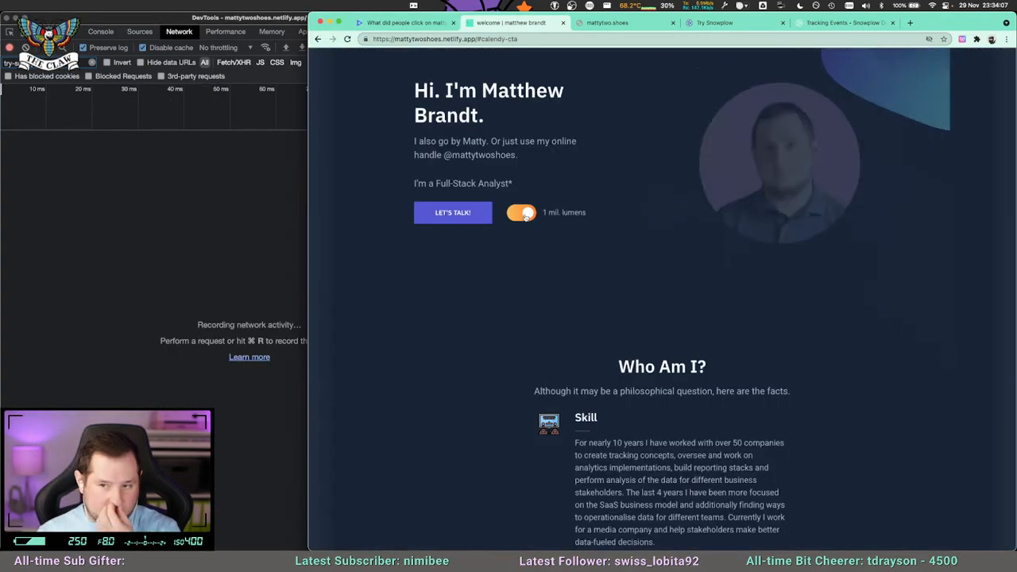
pyautogui.click(524, 216)
pyautogui.click(524, 216)
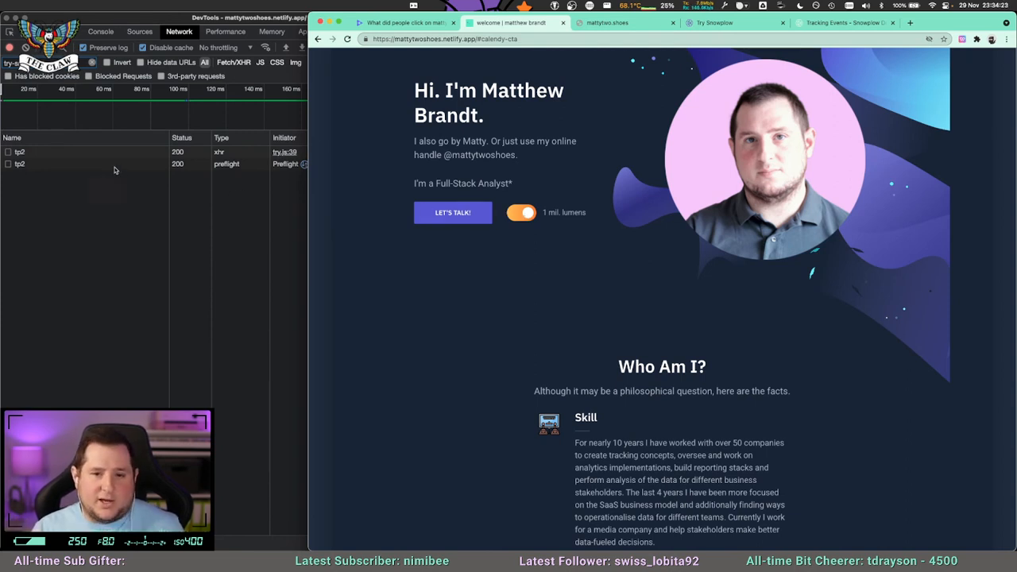
# Open a tp2 request's payload and expand its first data entry to examine the event type and page fields.
pyautogui.click(90, 161)
pyautogui.click(88, 158)
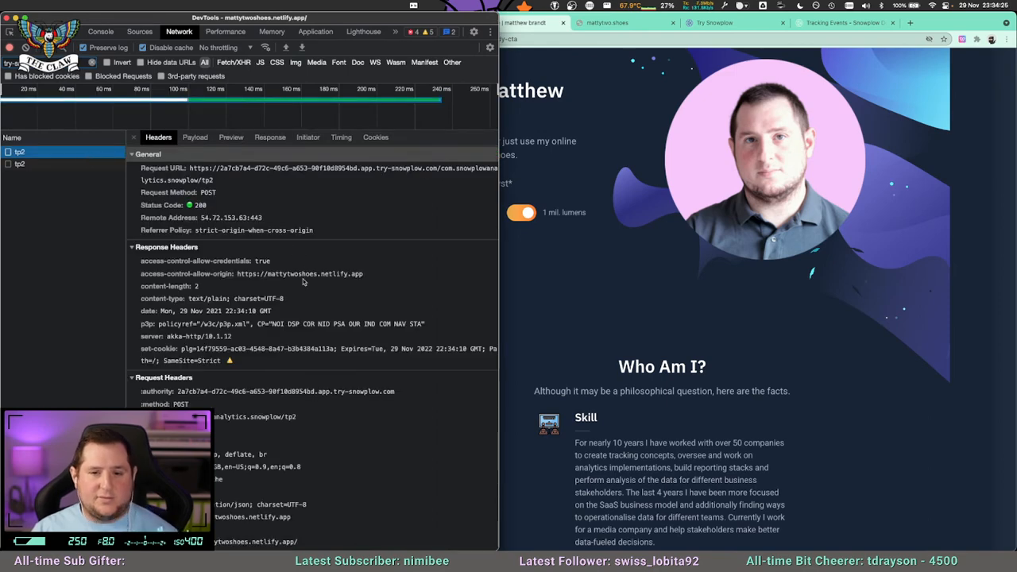
pyautogui.click(191, 138)
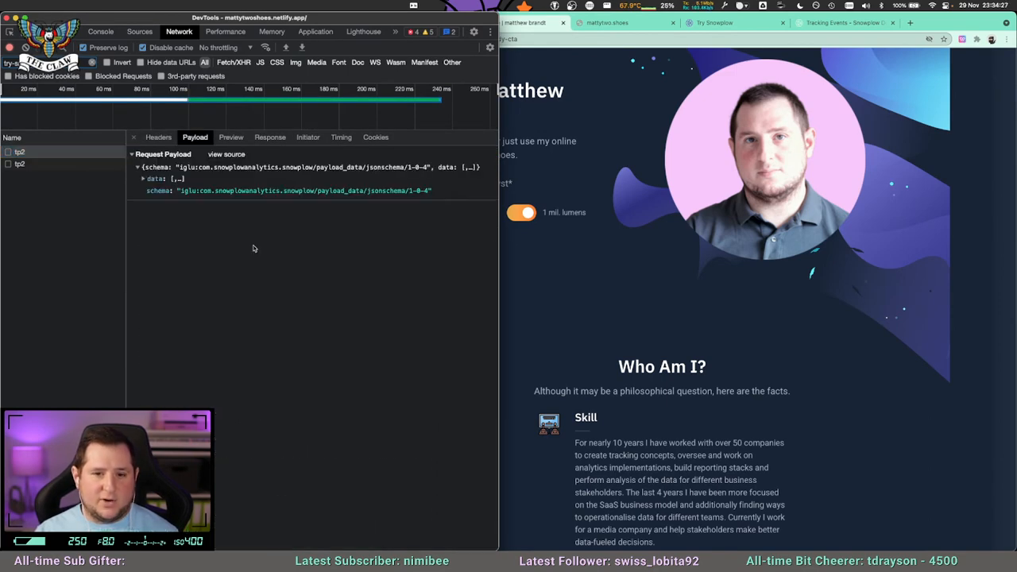
pyautogui.click(143, 179)
pyautogui.click(149, 191)
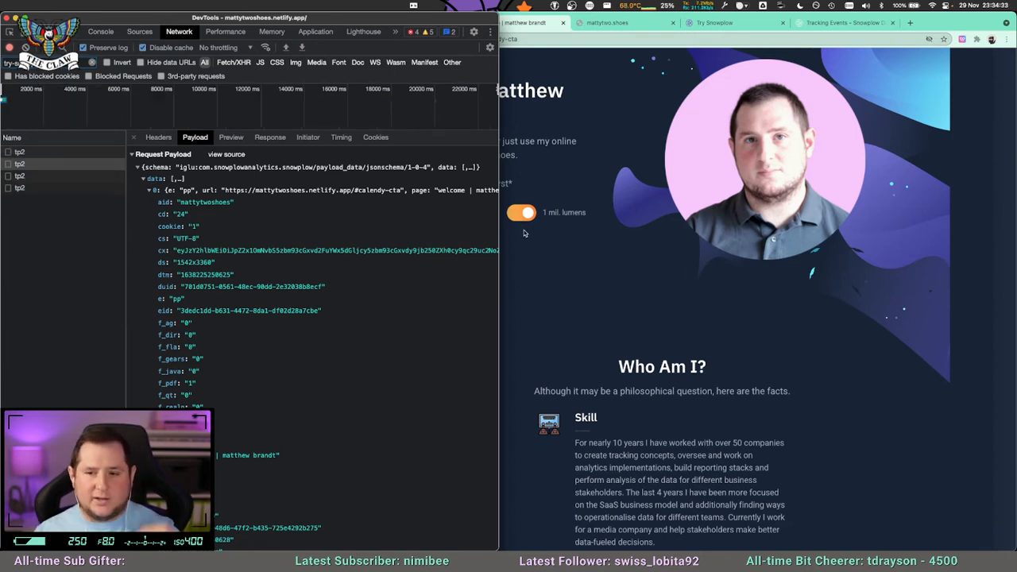
pyautogui.scroll(-3, 227, 356)
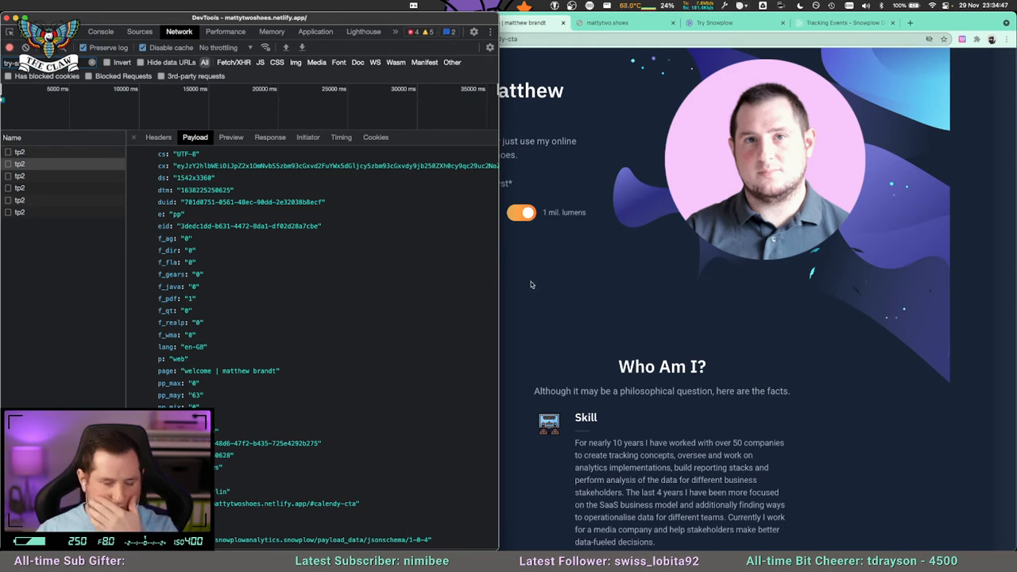
# Trigger the welcome page's Let's Talk button and open the payload of the tp2 POST request it sends.
pyautogui.click(553, 286)
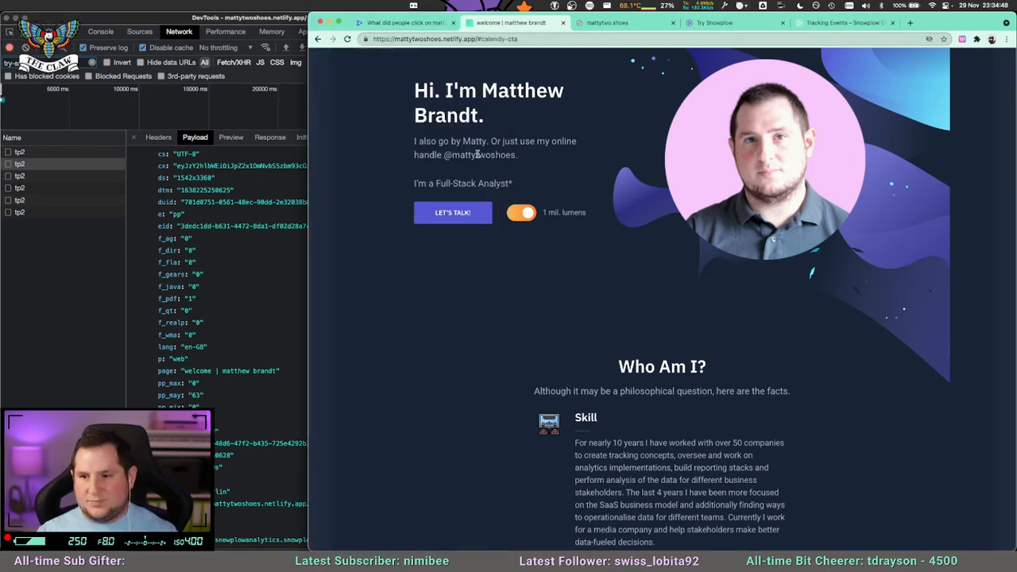
pyautogui.click(460, 211)
pyautogui.click(100, 210)
pyautogui.click(48, 225)
pyautogui.scroll(-3, 238, 238)
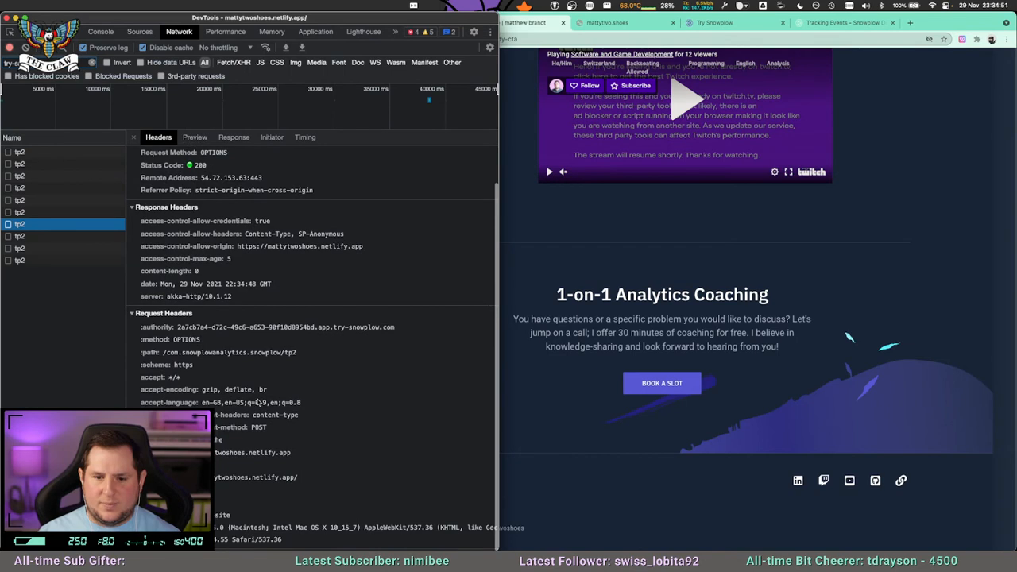
pyautogui.click(195, 136)
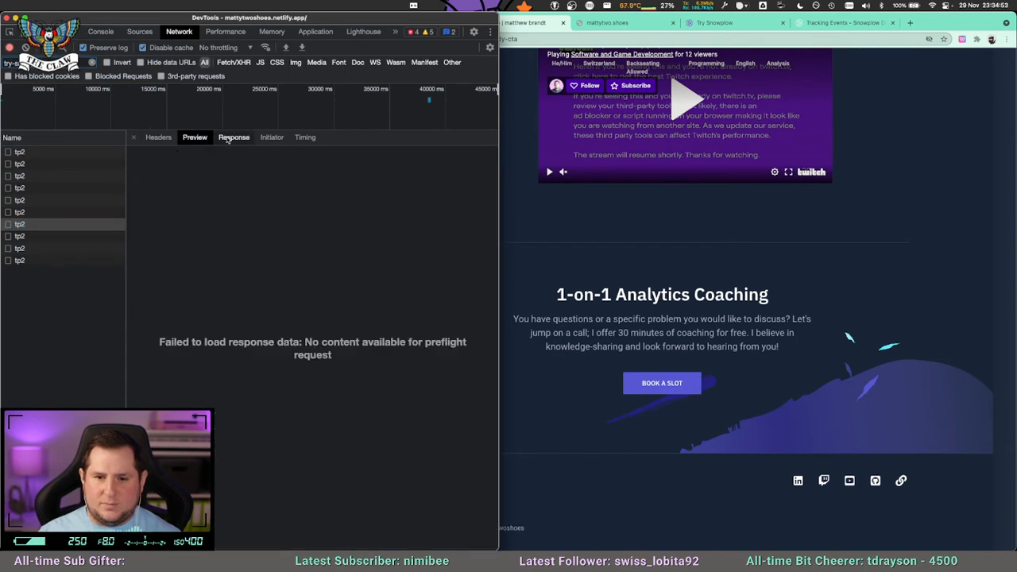
pyautogui.click(158, 137)
pyautogui.click(55, 236)
pyautogui.click(194, 137)
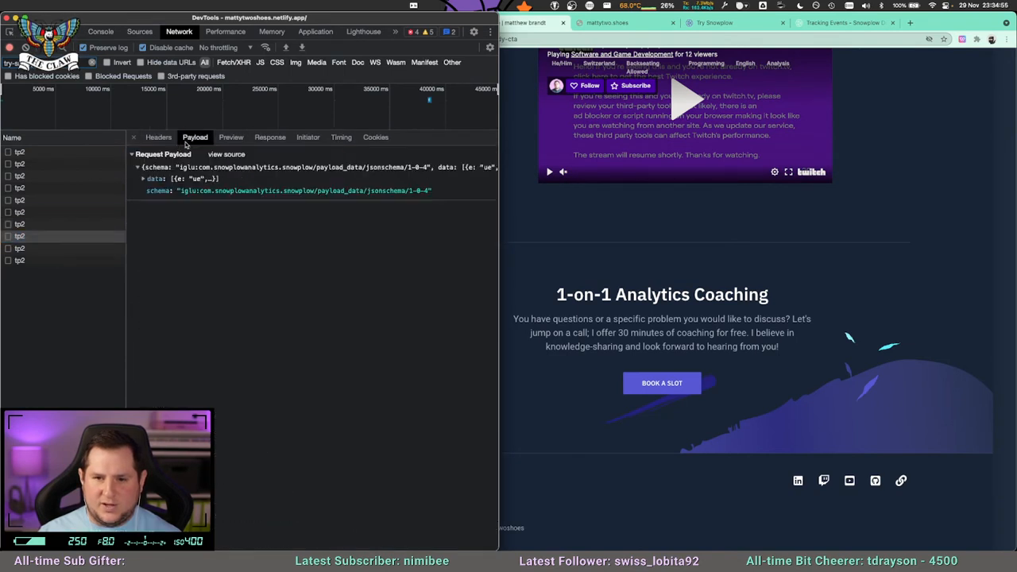
# Expand the first data entry of the Let's Talk payload and examine its e field and Base64-encoded event value.
pyautogui.click(144, 179)
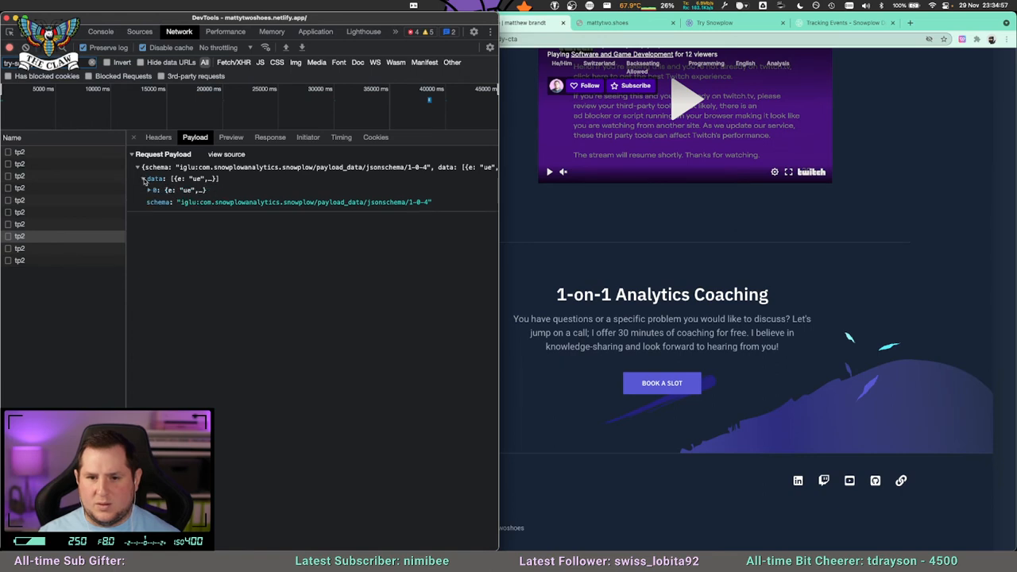
pyautogui.click(147, 190)
pyautogui.scroll(-1, 220, 402)
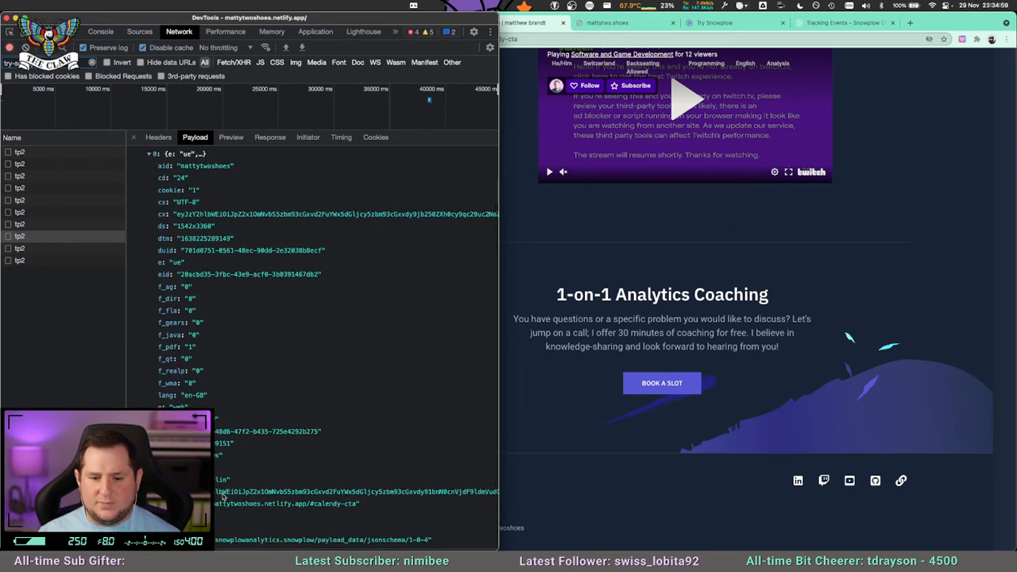
pyautogui.click(196, 263)
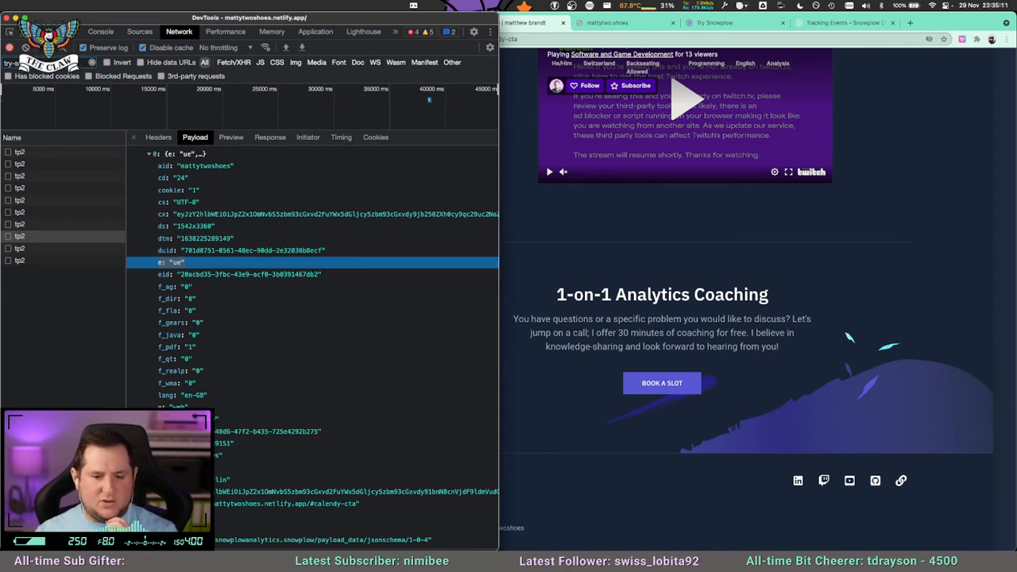
pyautogui.click(318, 492)
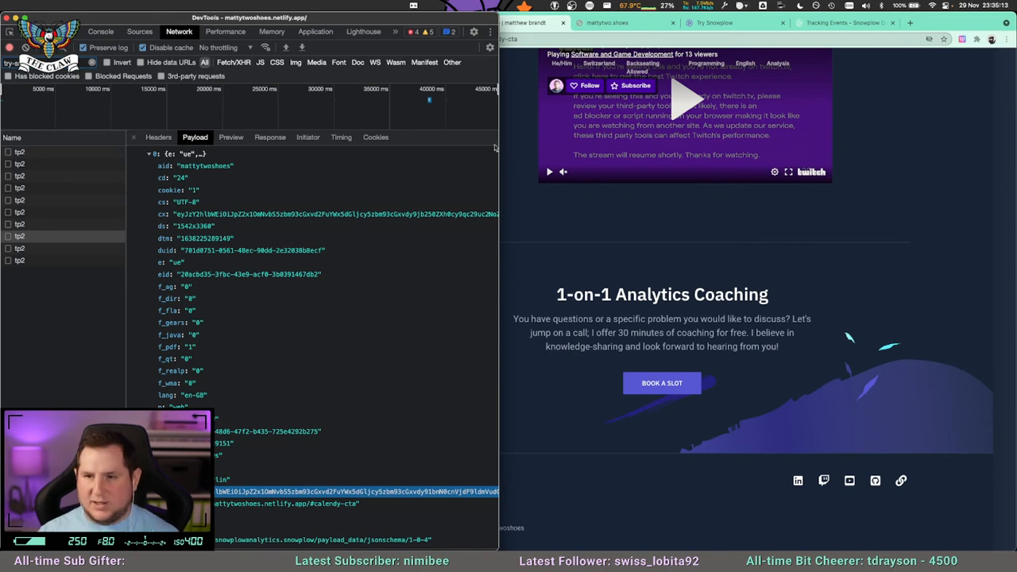
# Search Google for "snowplow tracker protocol" in a new browser tab and open the Snowplow Tracker Protocol documentation.
pyautogui.click(908, 23)
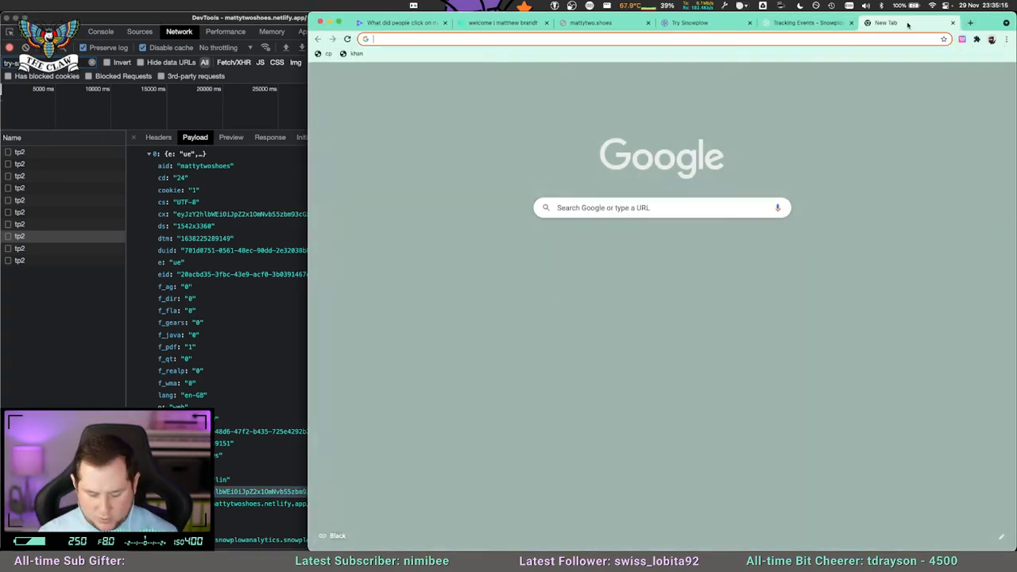
pyautogui.write('snowp')
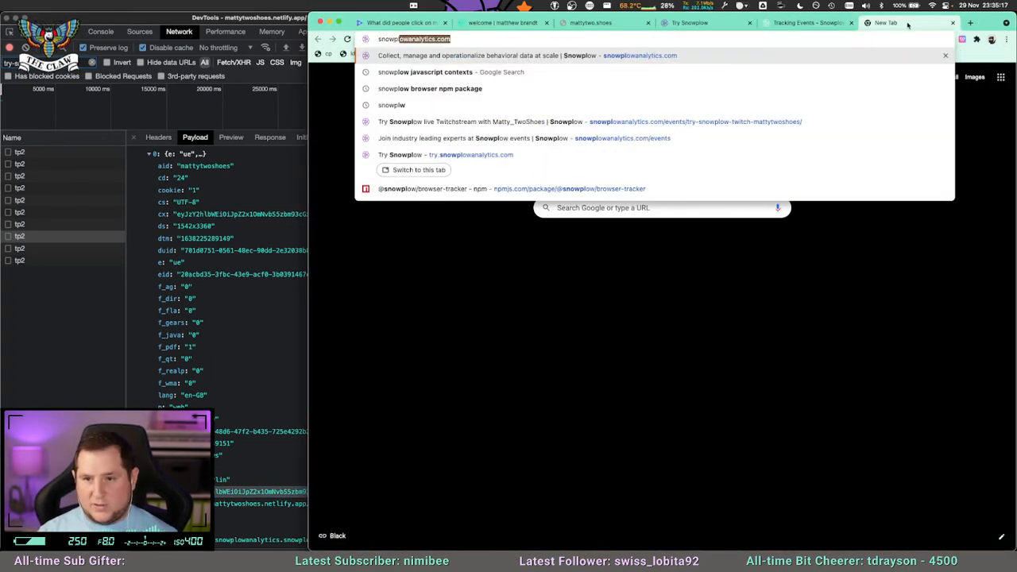
pyautogui.write('low tracker protoco')
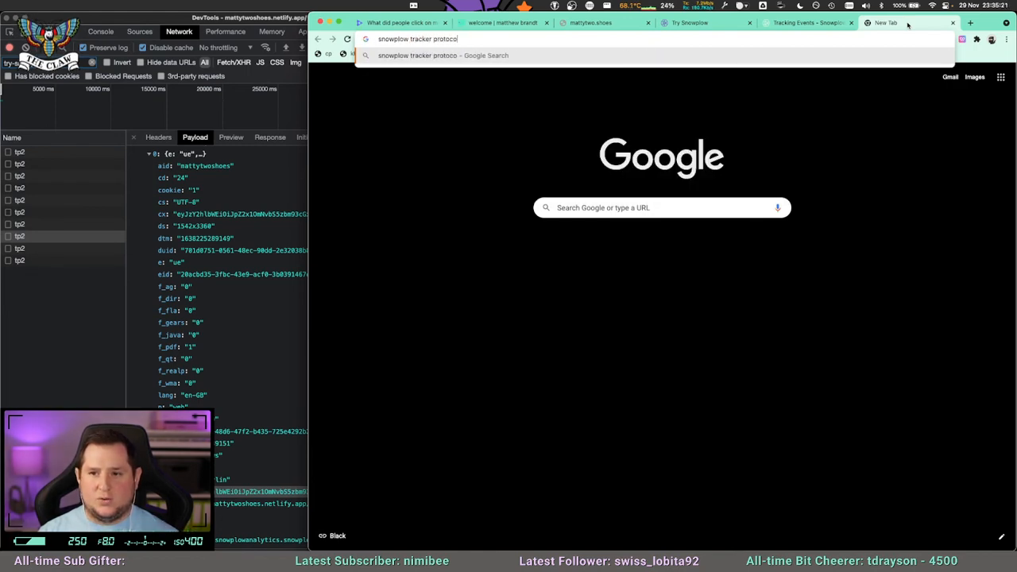
pyautogui.write('l')
pyautogui.press('Return')
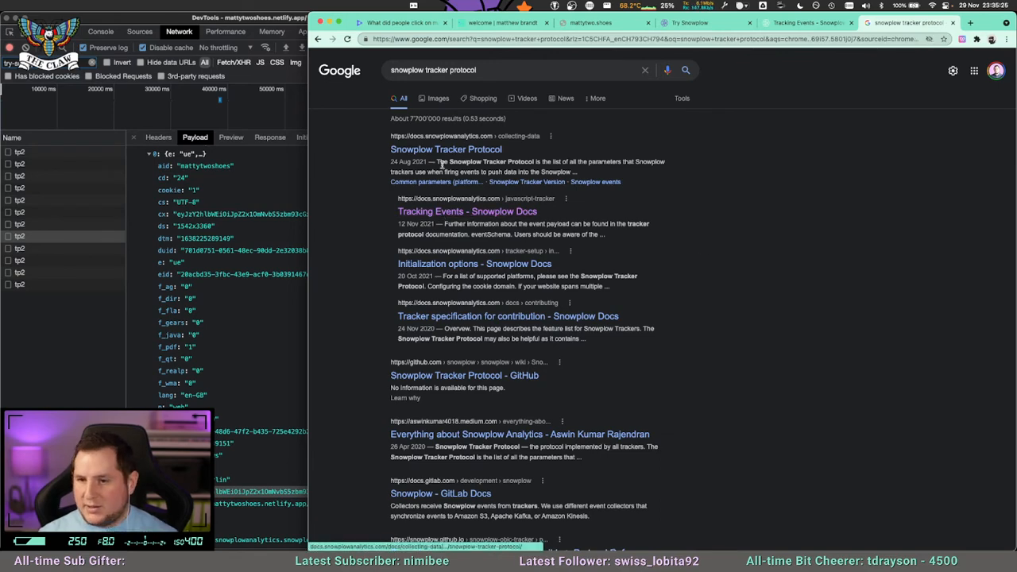
pyautogui.click(493, 184)
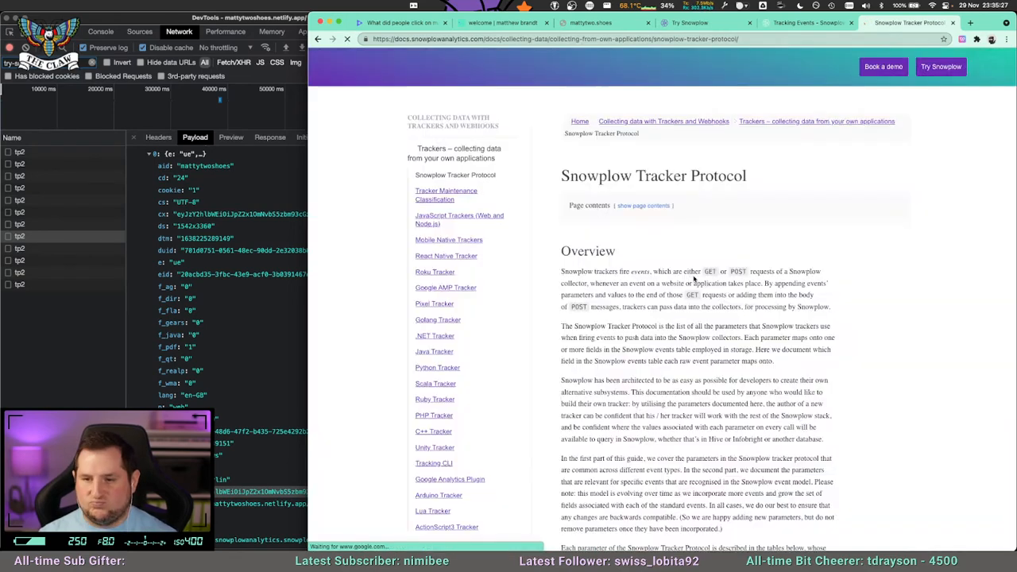
# Find ue_px in the protocol documentation and compare its type and encoding with ue_pr in the parameter table.
pyautogui.press('super+f')
pyautogui.write('ue_px')
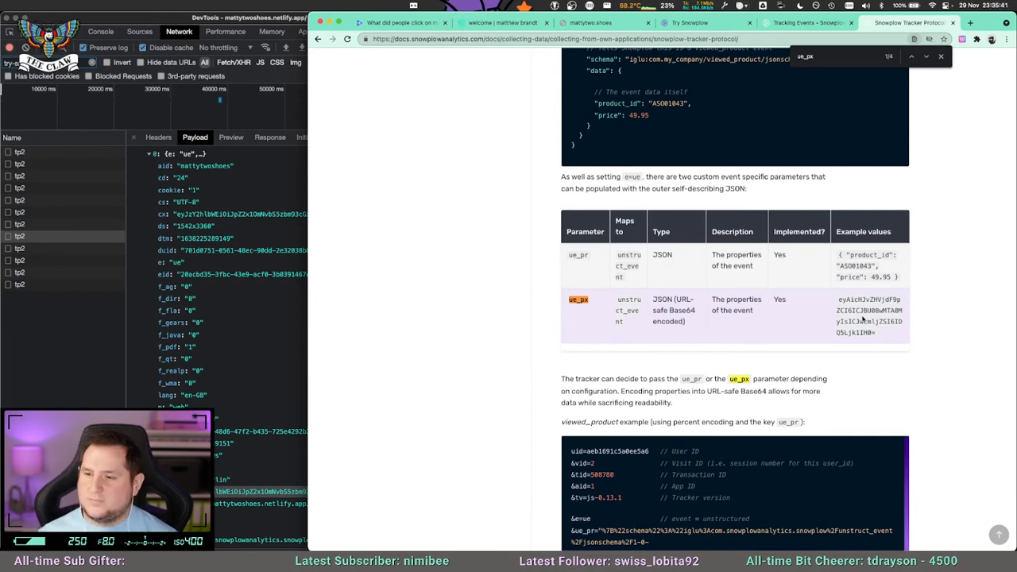
pyautogui.doubleClick(584, 254)
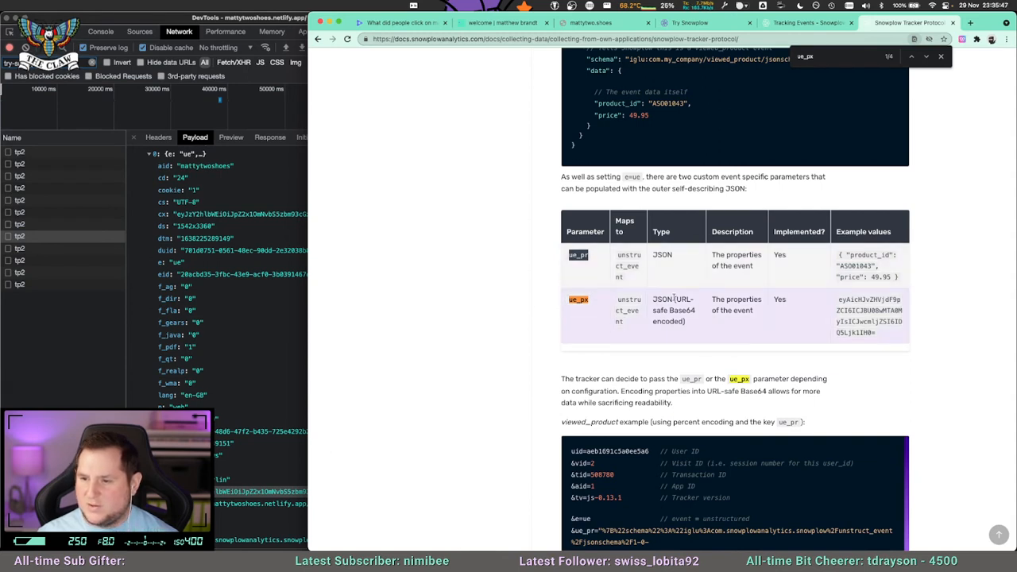
pyautogui.moveTo(674, 297); pyautogui.dragTo(682, 321)
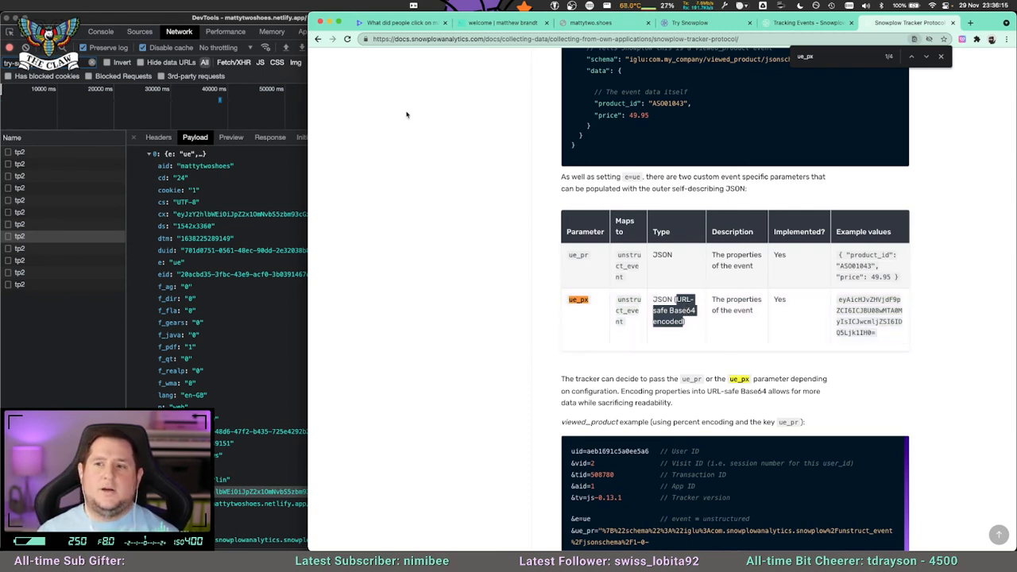
# Close the developer tools and the page search, and look over the documentation's structured event parameters and examples.
pyautogui.click(10, 21)
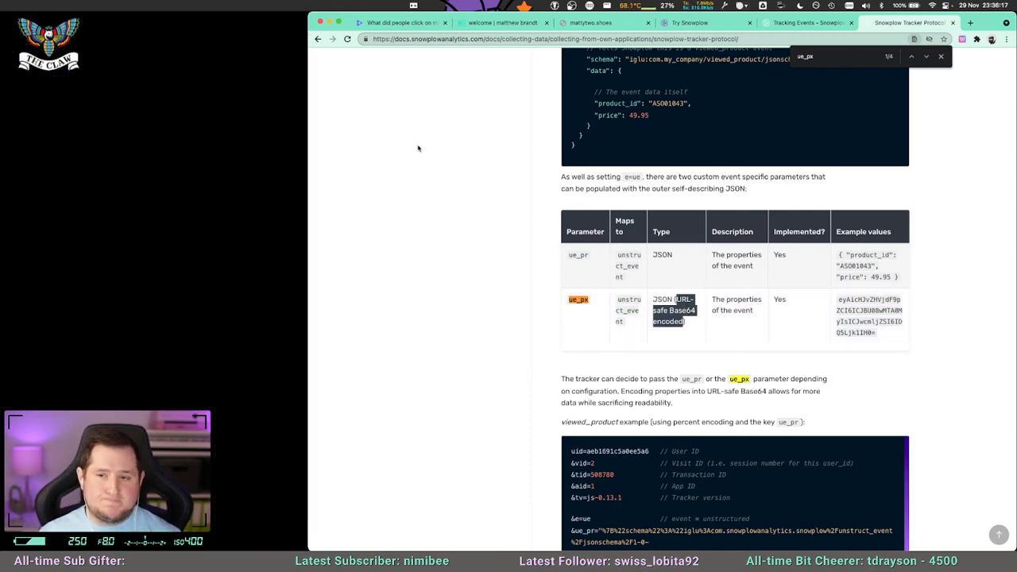
pyautogui.click(417, 147)
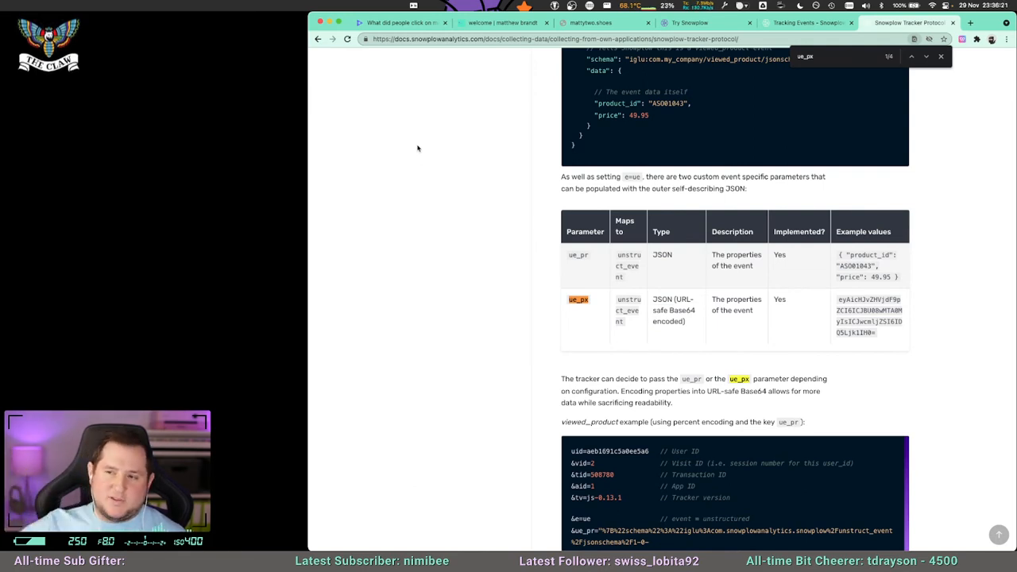
pyautogui.click(940, 57)
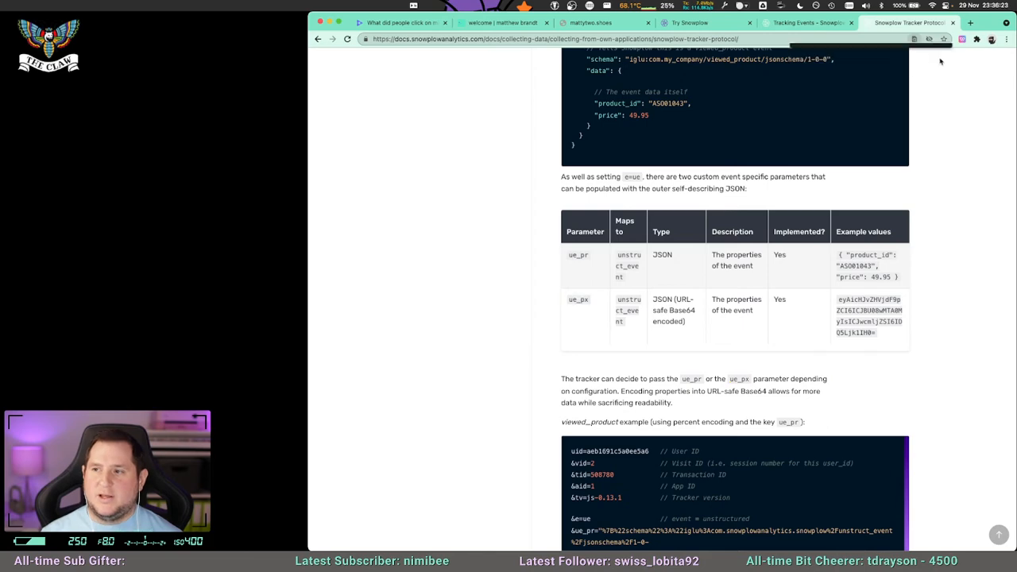
pyautogui.scroll(10, 528, 352)
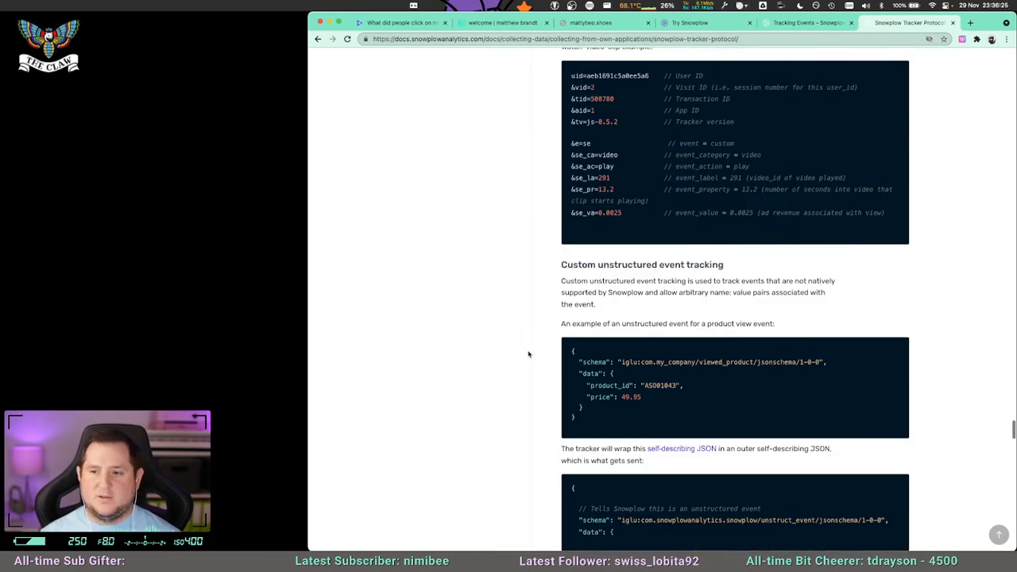
pyautogui.scroll(5, 528, 353)
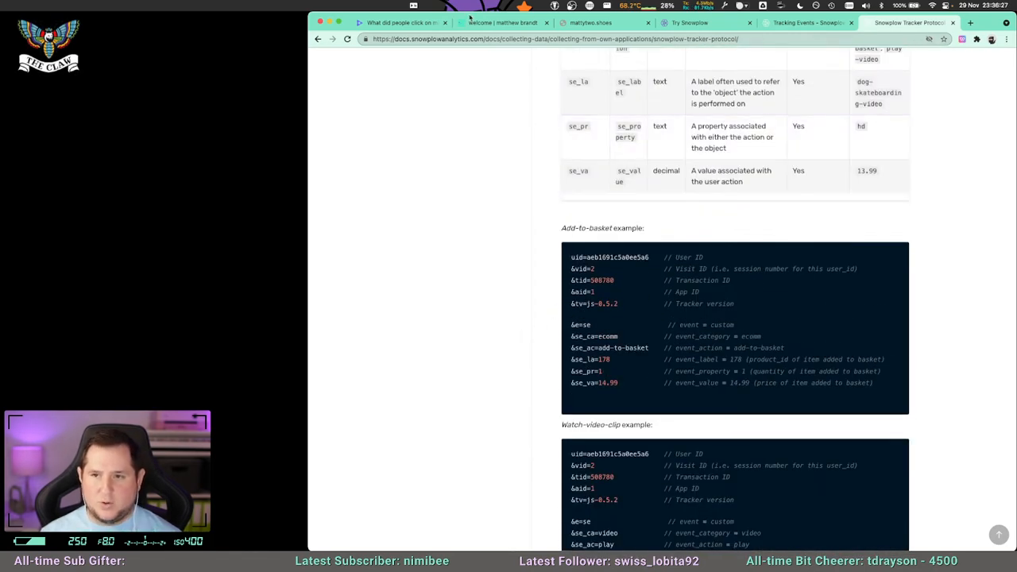
# Return to the Count notebook, rerun cell a's query and check its event rows against the click_url comment.
pyautogui.click(403, 23)
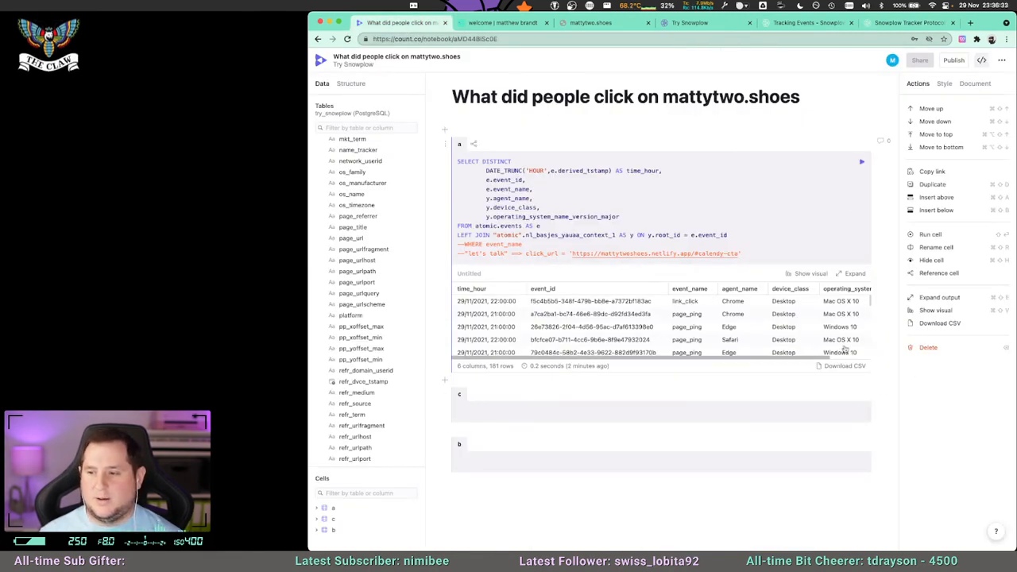
pyautogui.click(861, 162)
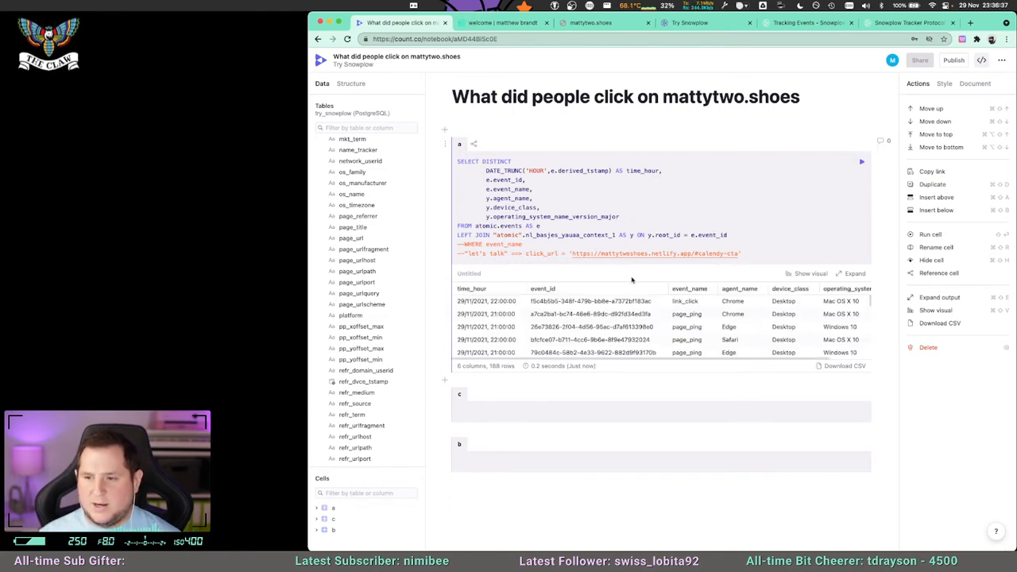
pyautogui.doubleClick(543, 253)
pyautogui.scroll(-1, 665, 311)
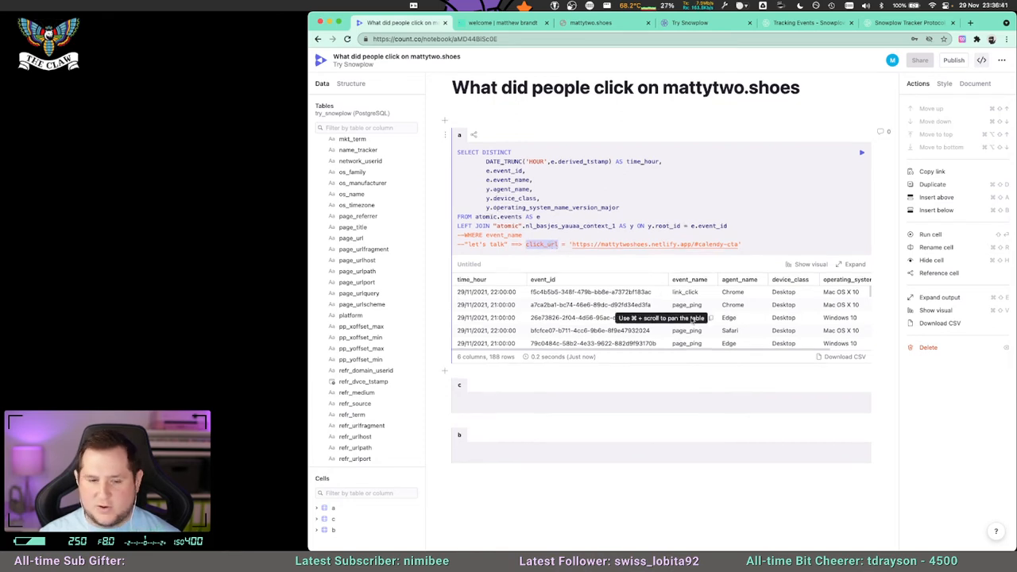
pyautogui.scroll(3, 689, 321)
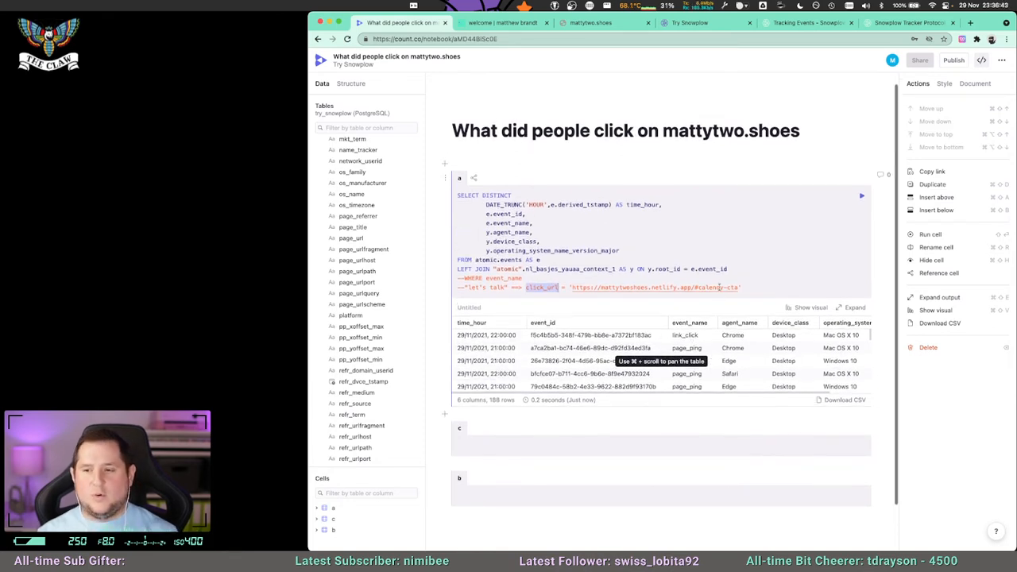
# Add the column e.ue_px below e.event_id in cell a's SELECT list and run the query.
pyautogui.click(639, 250)
pyautogui.click(543, 223)
pyautogui.press('Return')
pyautogui.write('e.ue_px,')
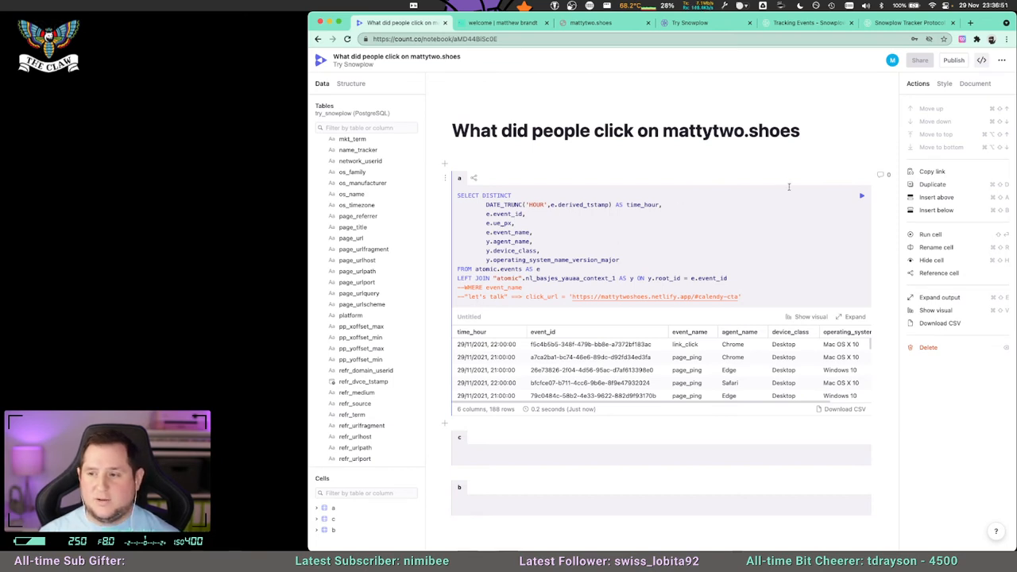
pyautogui.hotkey('shift', 'Return')
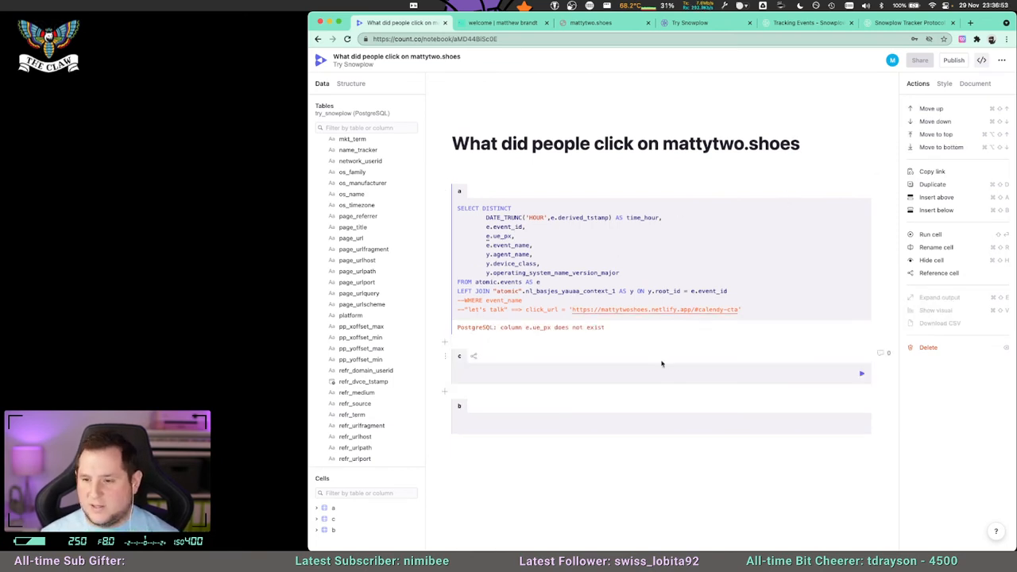
# Look through the events table's column list for a field corresponding to ue_px.
pyautogui.click(498, 235)
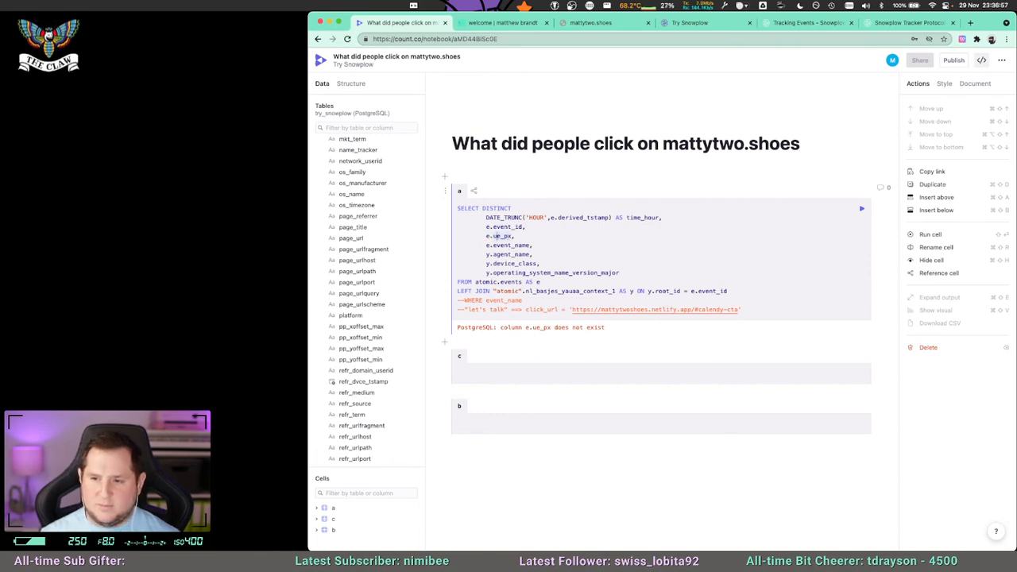
pyautogui.scroll(-15, 371, 350)
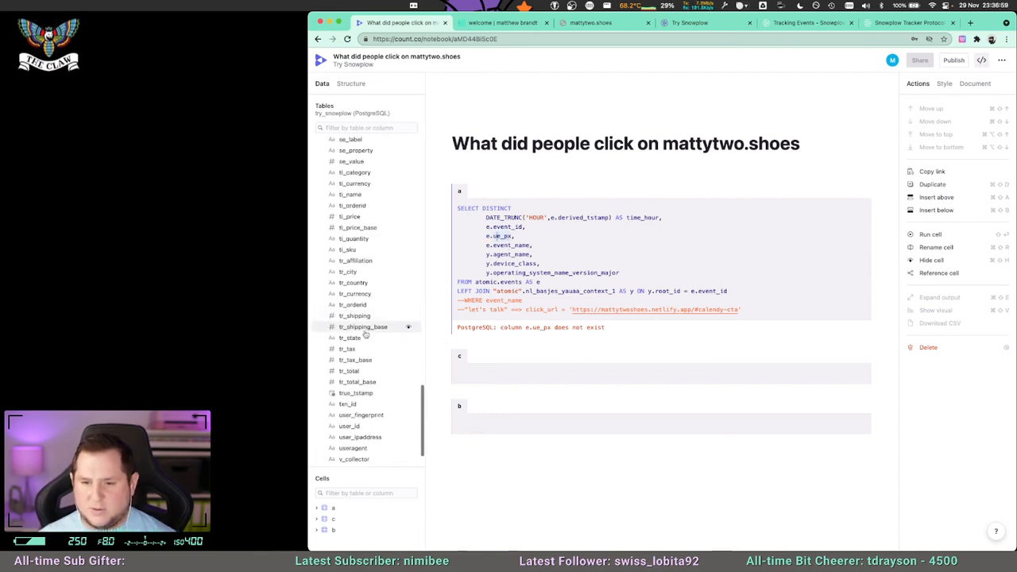
pyautogui.scroll(-1, 368, 404)
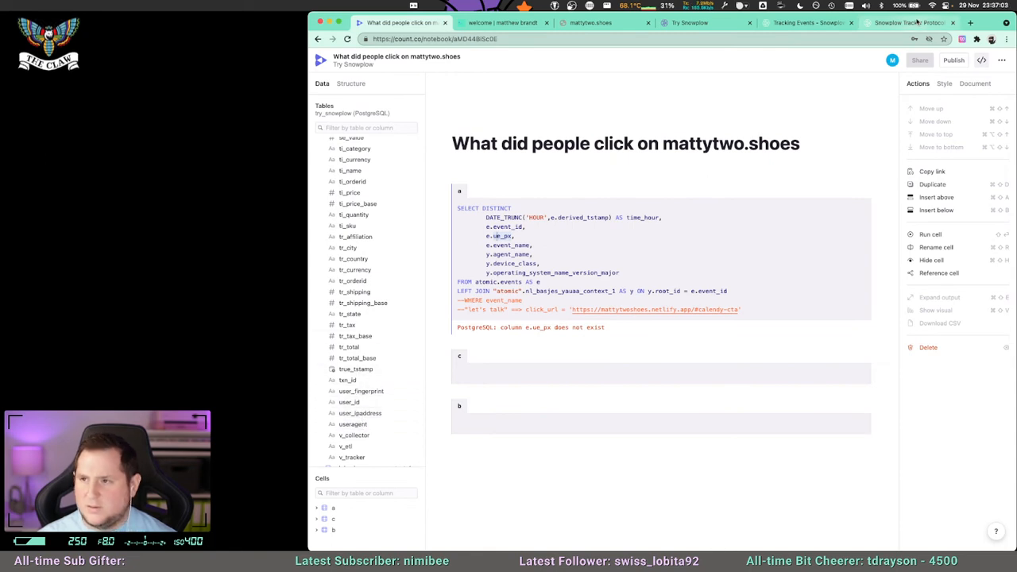
# Return to the Snowplow Tracker Protocol page and search for ue_px again to check which database field it maps to.
pyautogui.click(910, 23)
pyautogui.press('super+f')
pyautogui.write('ue_px')
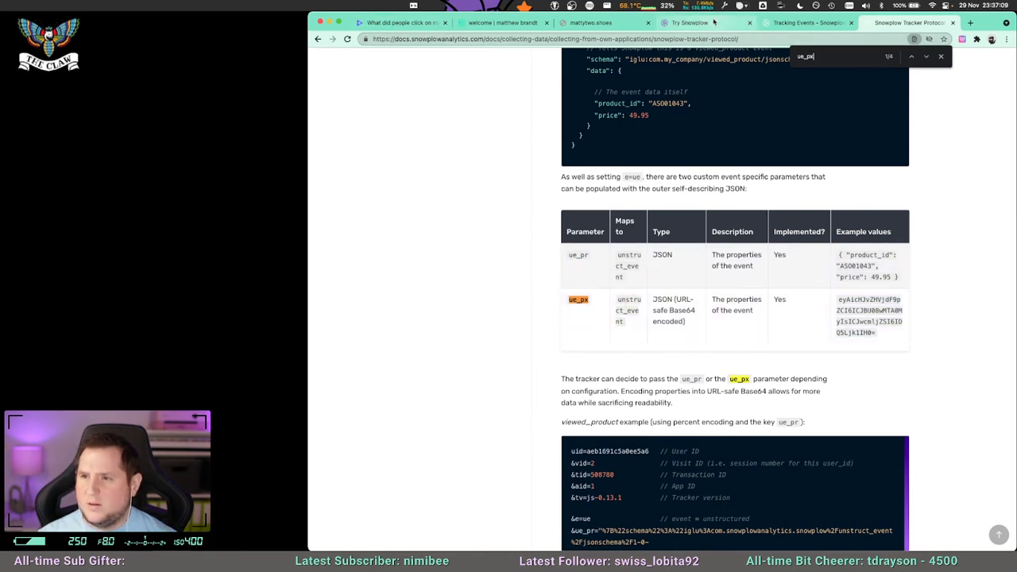
# Return to the Count notebook, collapse the events table's columns and expand the first com_snowplowanalytics table to inspect its link-click fields.
pyautogui.click(401, 23)
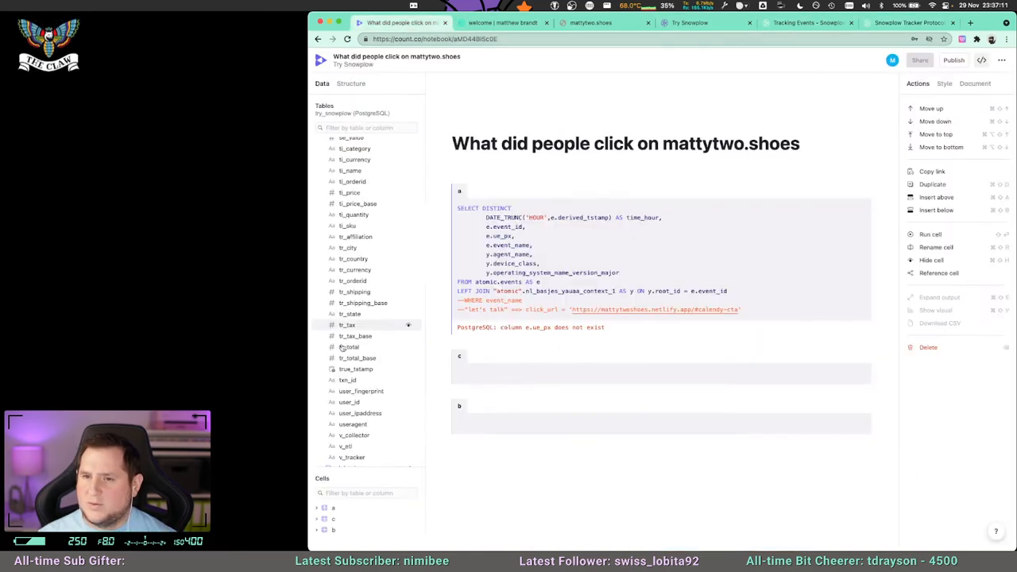
pyautogui.scroll(-1, 355, 386)
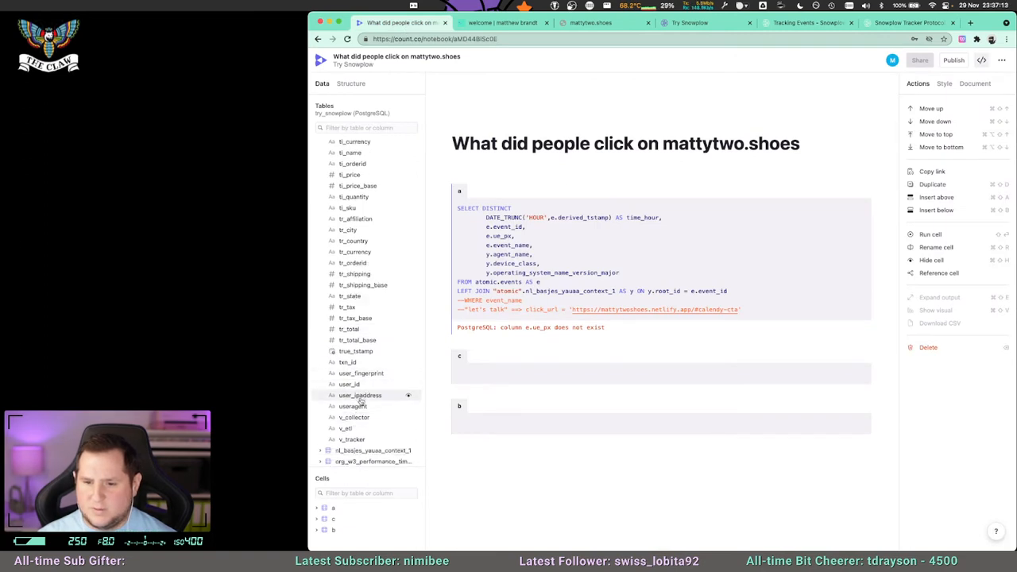
pyautogui.scroll(15, 355, 397)
pyautogui.click(327, 183)
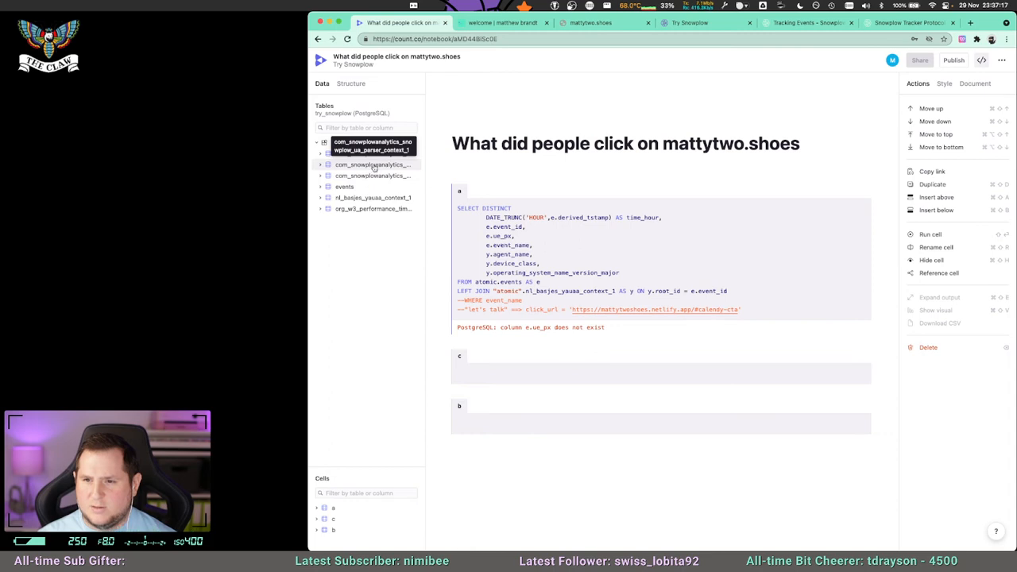
pyautogui.click(326, 155)
pyautogui.click(360, 157)
pyautogui.click(360, 156)
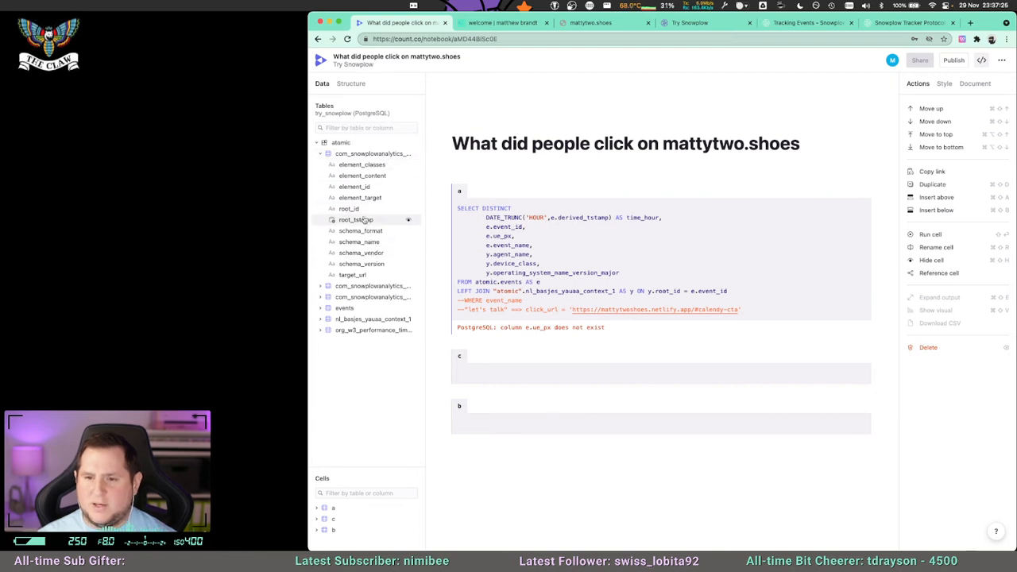
# Add a LEFT JOIN in cell a to "atomic".com_snowplowanalytics_snowplow_link_click_1 AS l ON l.root_id = e.event_id, below the existing join.
pyautogui.click(585, 273)
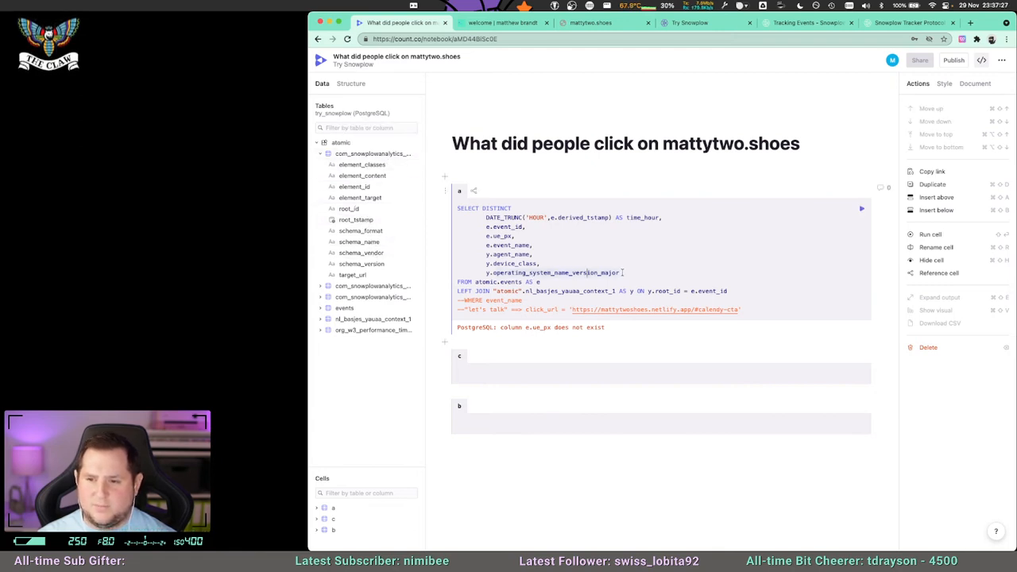
pyautogui.click(723, 290)
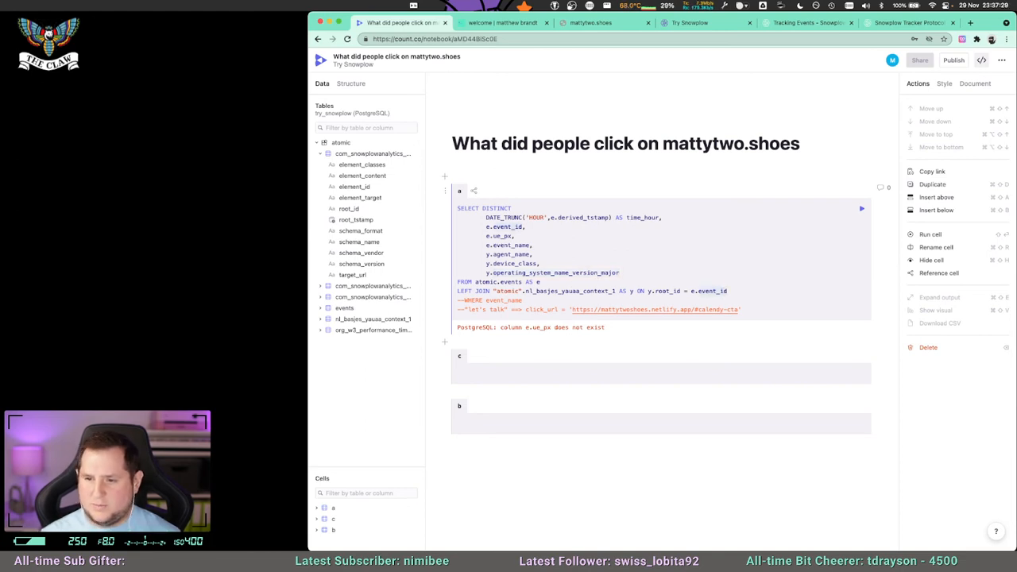
pyautogui.press('Return')
pyautogui.write('LEFT JOIN ')
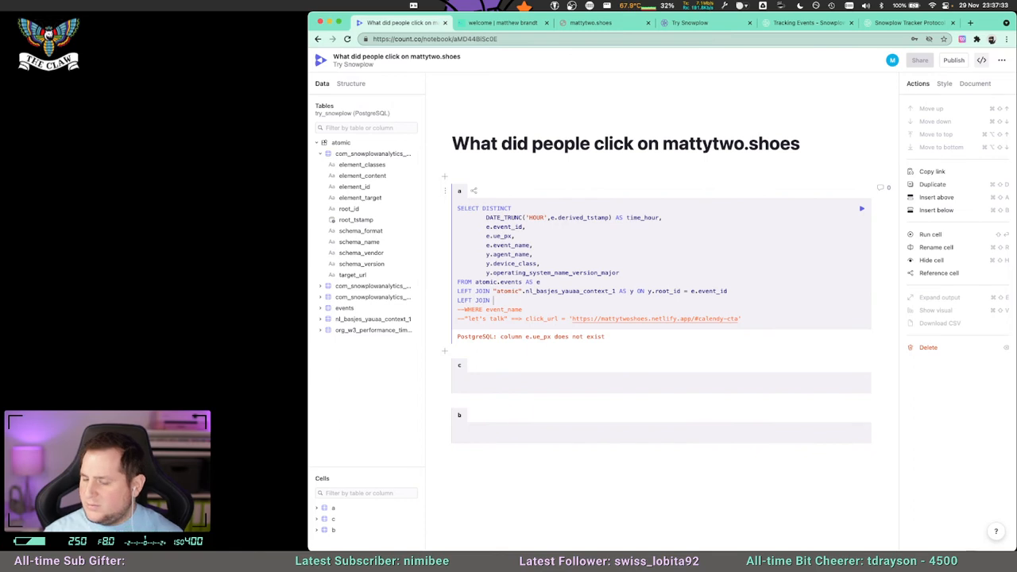
pyautogui.write('"atomic".')
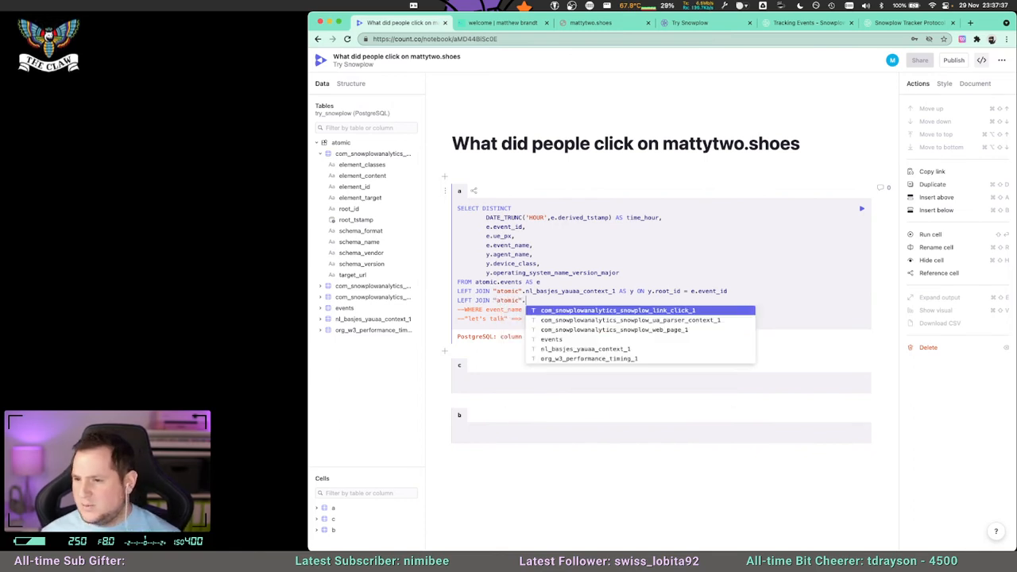
pyautogui.press('Return')
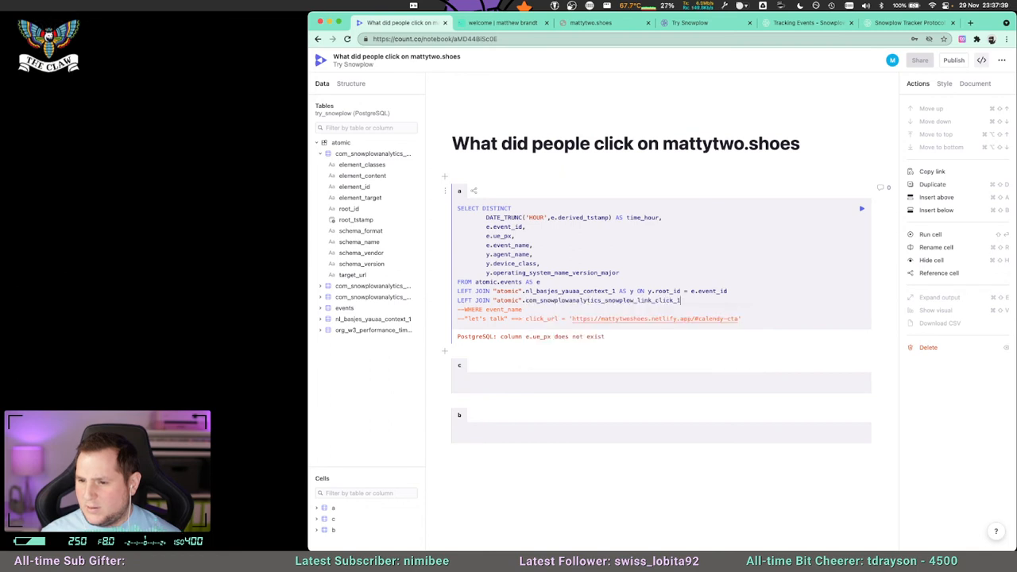
pyautogui.write('A')
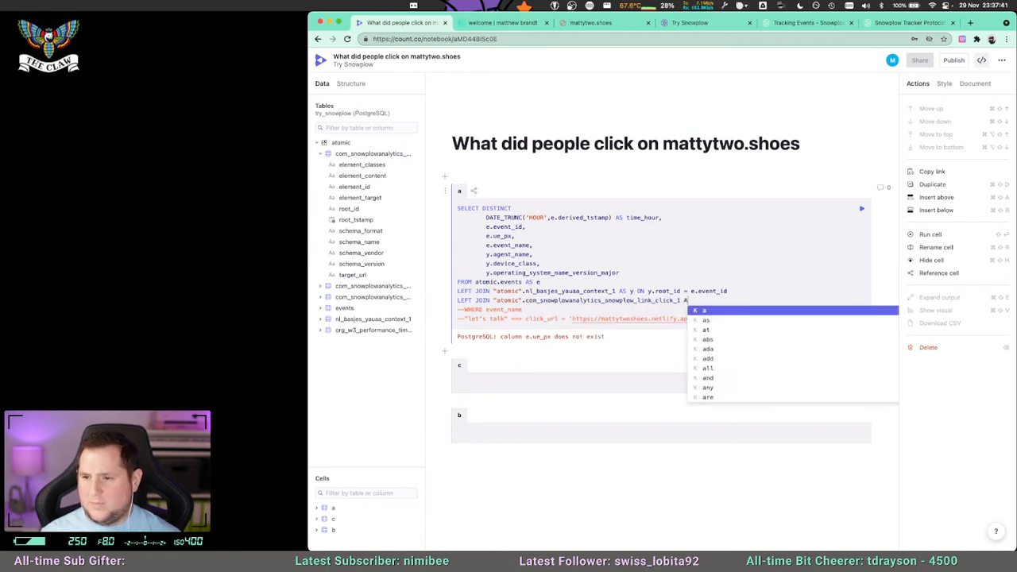
pyautogui.write('S l ON l.')
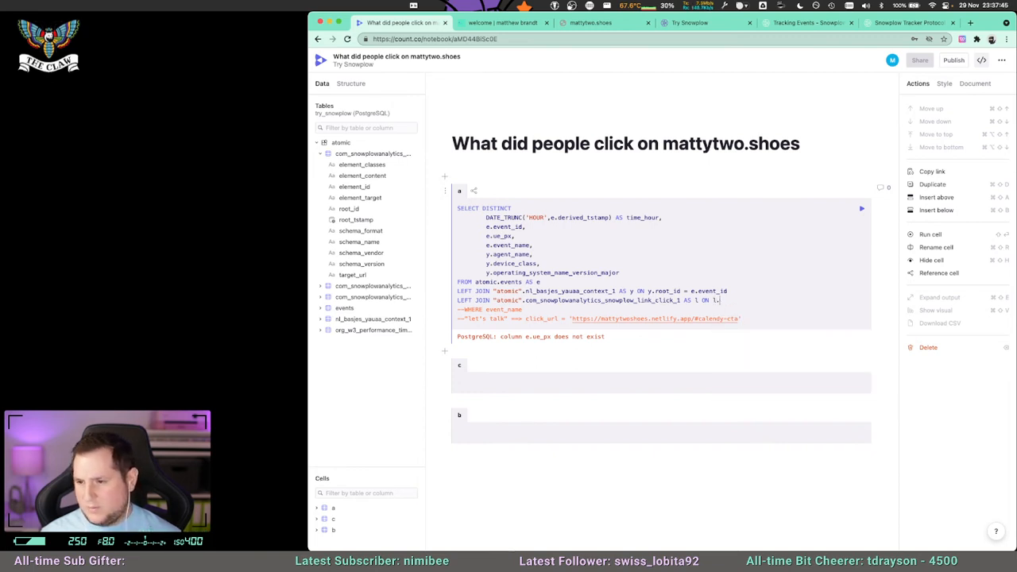
pyautogui.write('eveid = ')
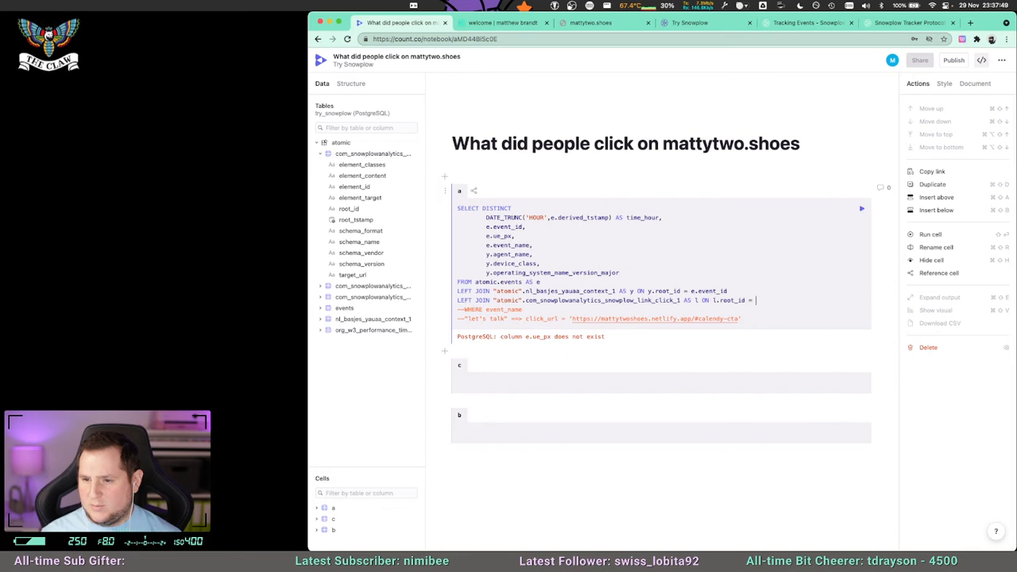
pyautogui.write('ye.event_id')
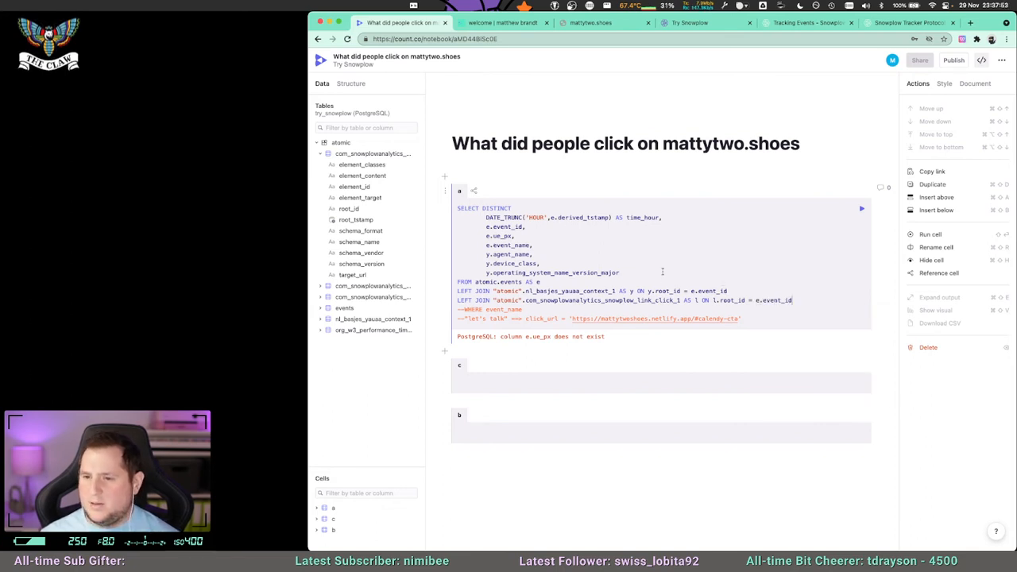
# Append l.* to the end of cell a's SELECT list and run the query.
pyautogui.click(662, 271)
pyautogui.write(',')
pyautogui.press('Return')
pyautogui.write('l.*')
pyautogui.hotkey('shift', 'Return')
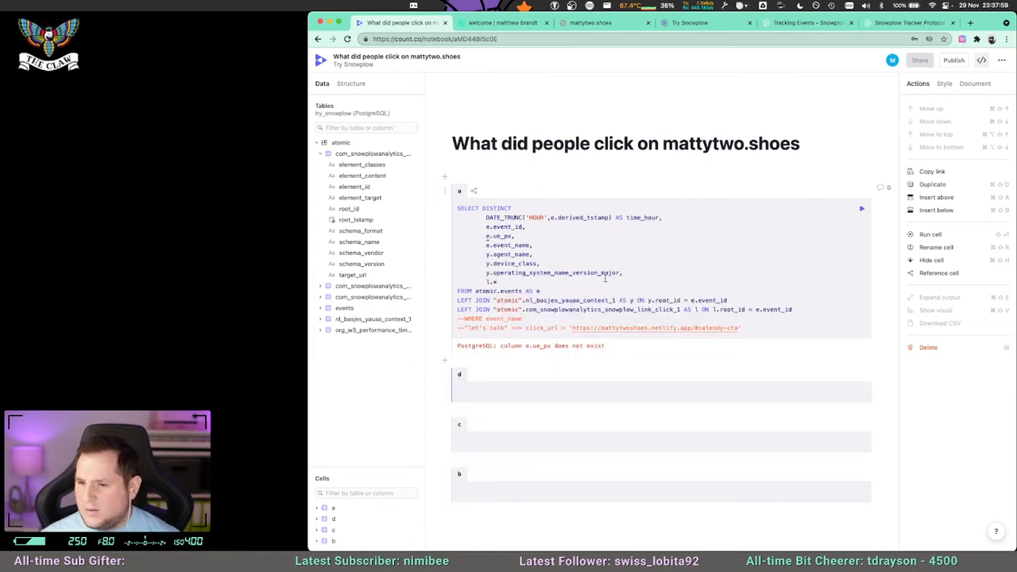
# Remove the e.ue_px column from cell a's SELECT list and rerun the query.
pyautogui.moveTo(520, 236); pyautogui.dragTo(462, 236)
pyautogui.press('BackSpace')
pyautogui.press('BackSpace')
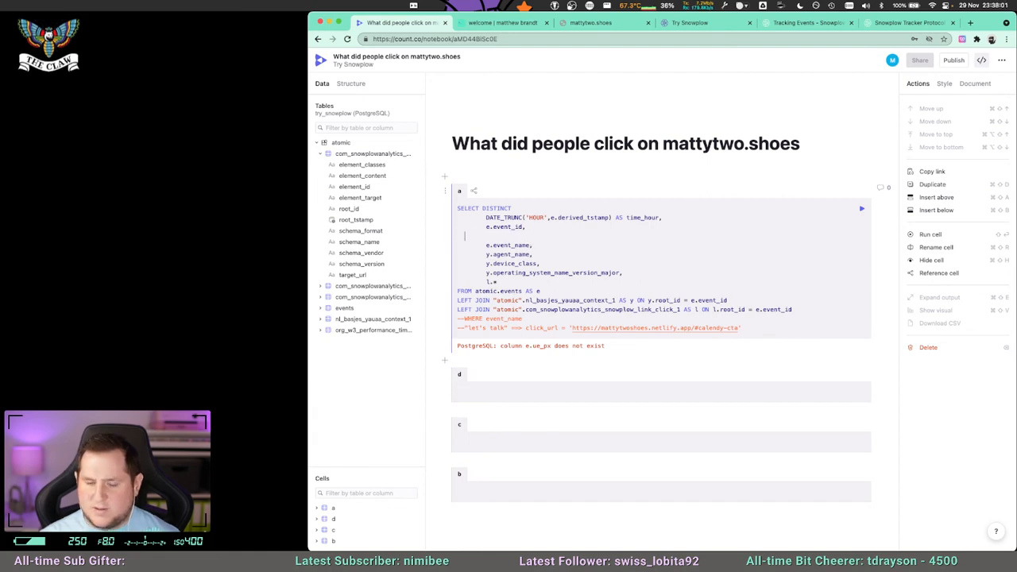
pyautogui.press('super+Return')
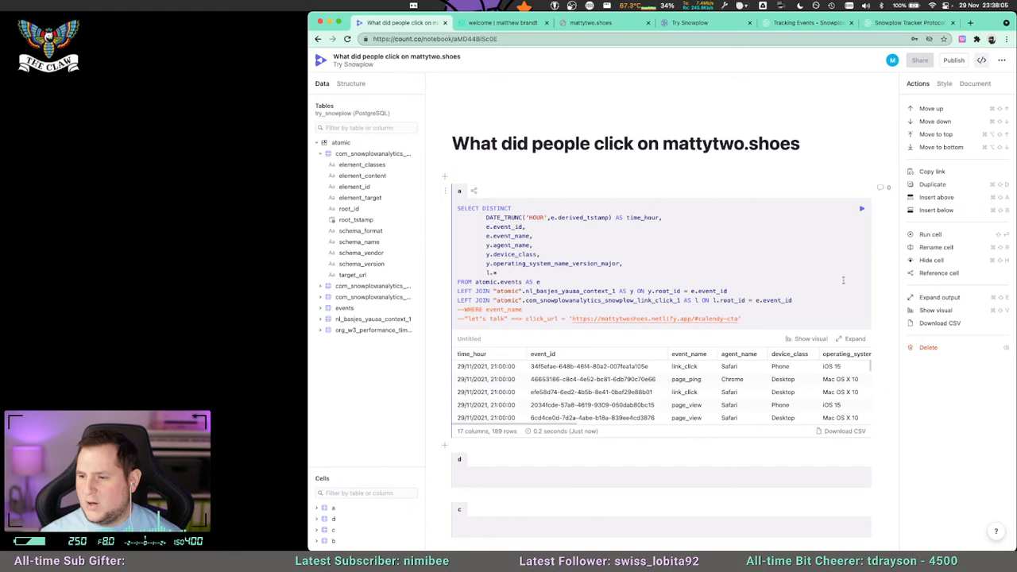
# Expand cell a's results and examine the joined link-click columns, comparing schema_name, root_id and target_url across the event rows.
pyautogui.click(849, 340)
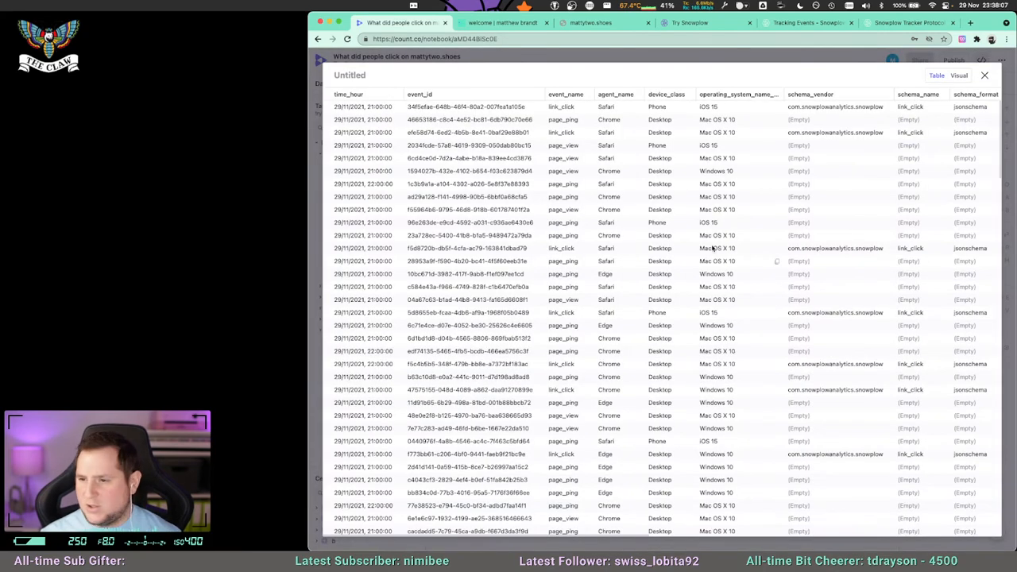
pyautogui.hscroll(6, 770, 169)
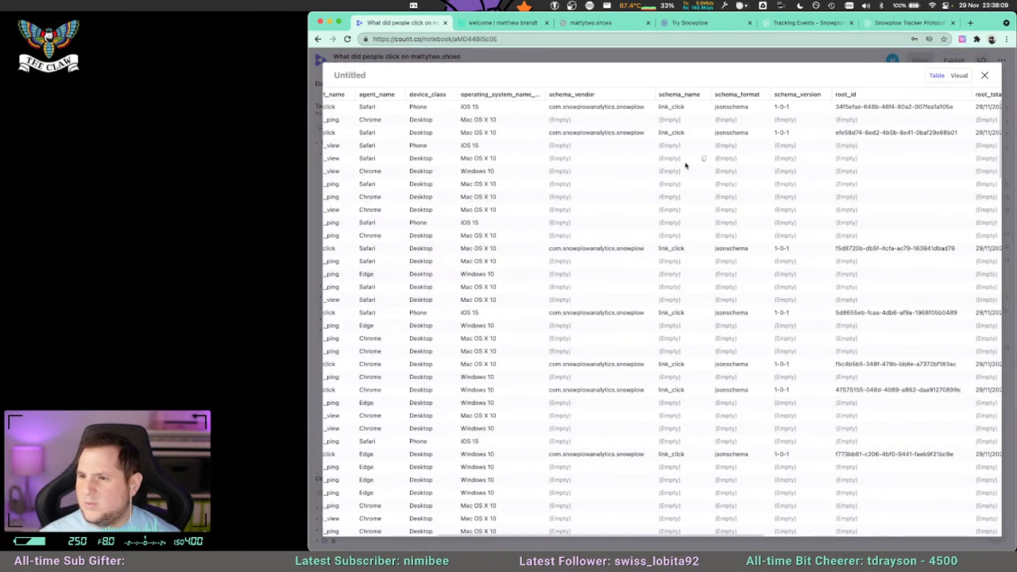
pyautogui.hscroll(5, 688, 112)
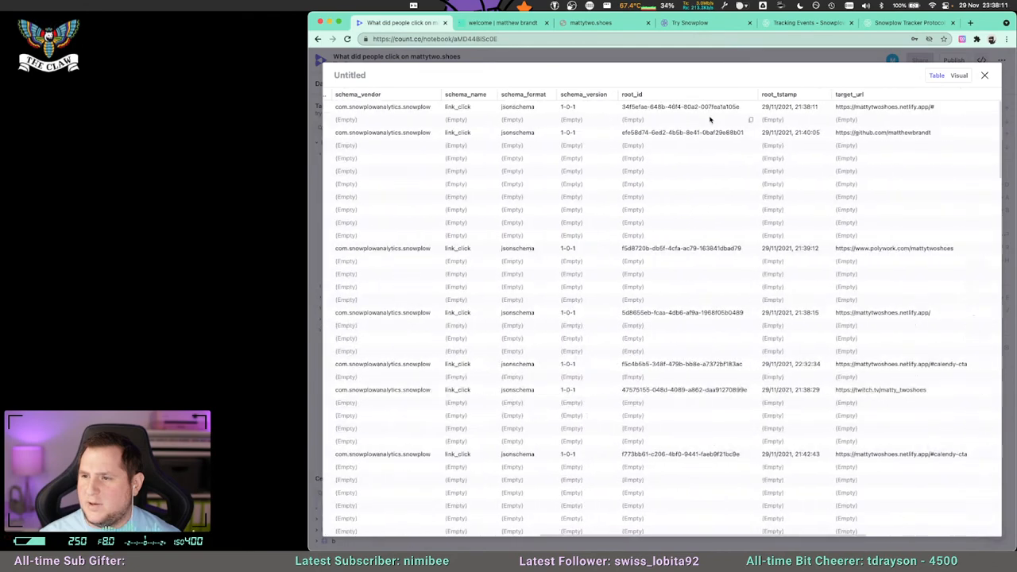
pyautogui.hscroll(6, 676, 111)
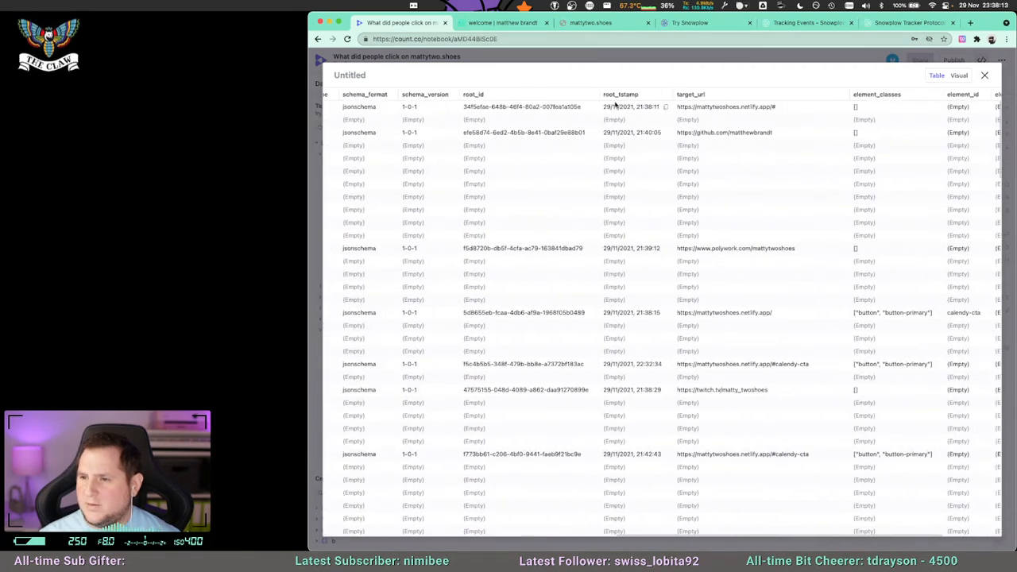
pyautogui.hscroll(1, 729, 117)
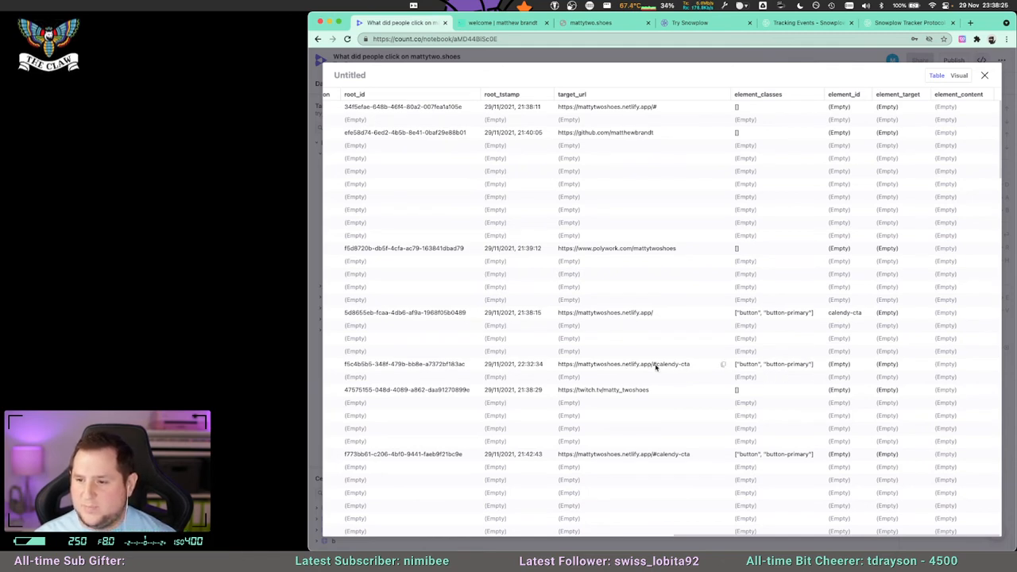
pyautogui.scroll(-1, 611, 391)
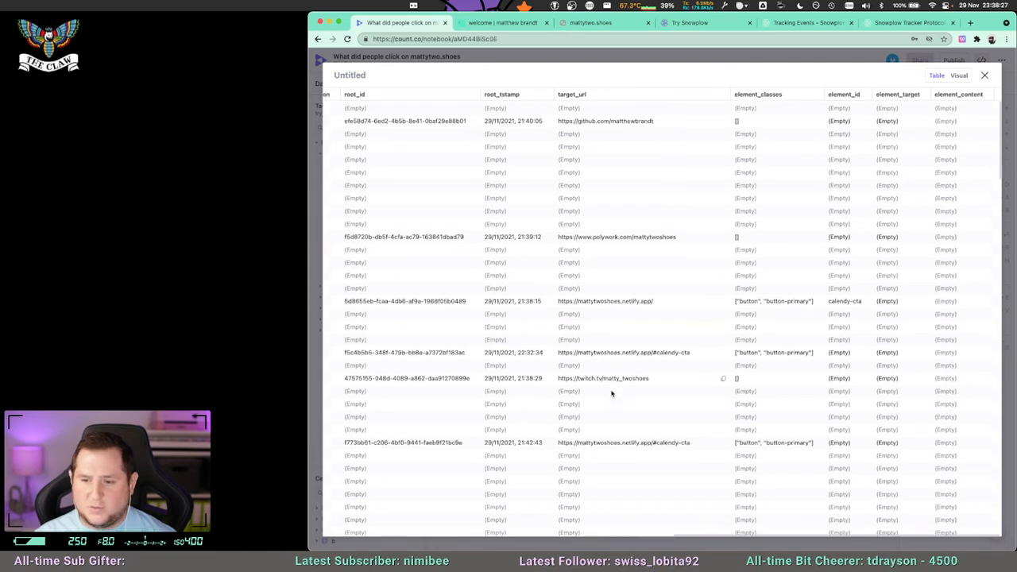
pyautogui.scroll(1, 613, 391)
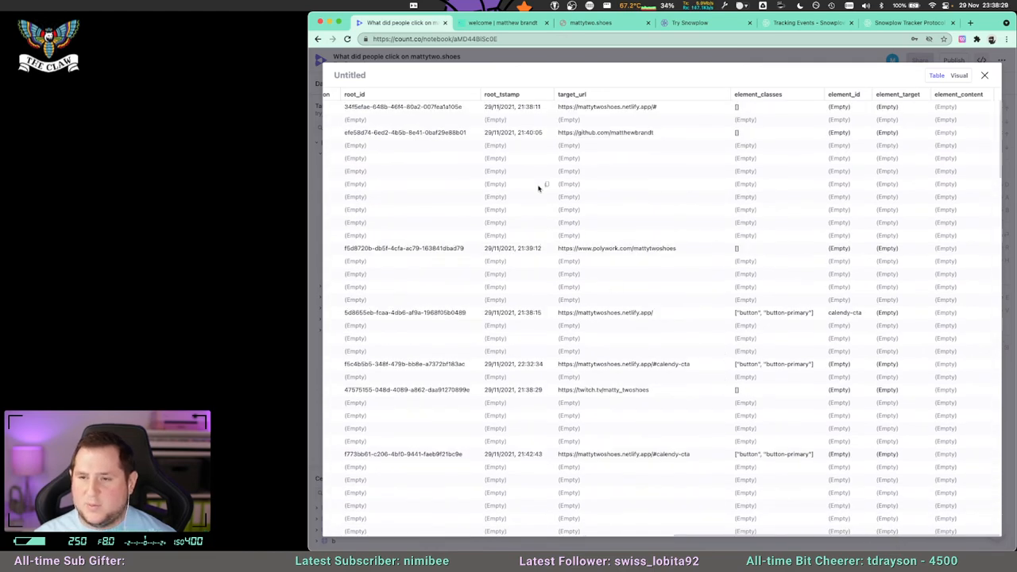
pyautogui.hscroll(-5, 627, 248)
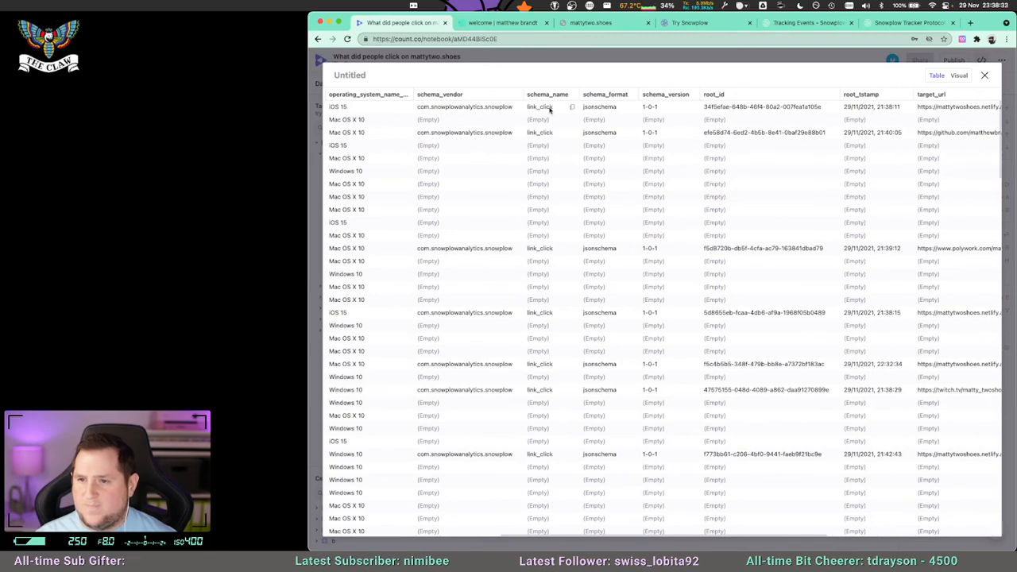
pyautogui.hscroll(-3, 556, 110)
pyautogui.hscroll(3, 617, 119)
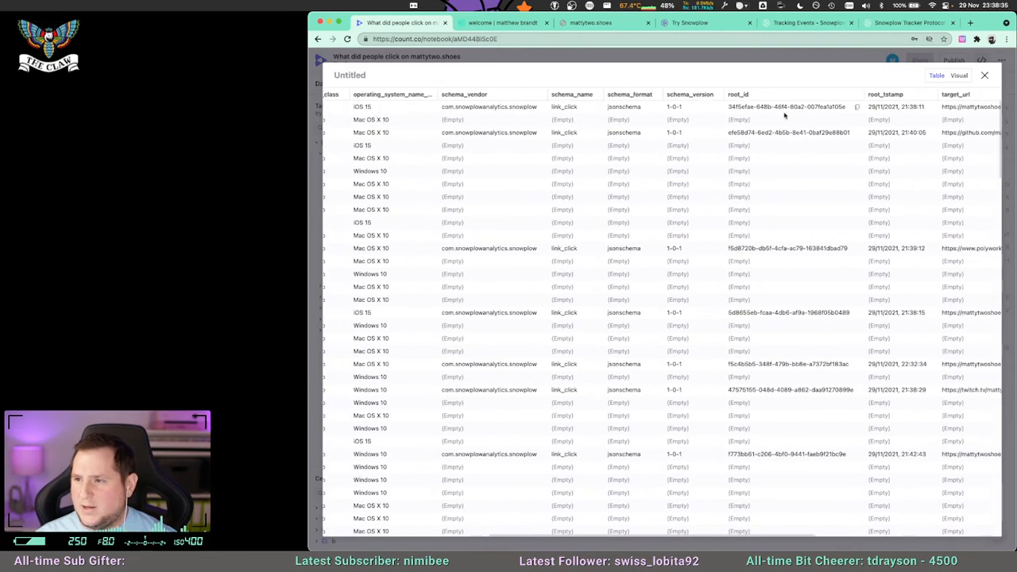
pyautogui.hscroll(3, 785, 115)
pyautogui.hscroll(3, 785, 115)
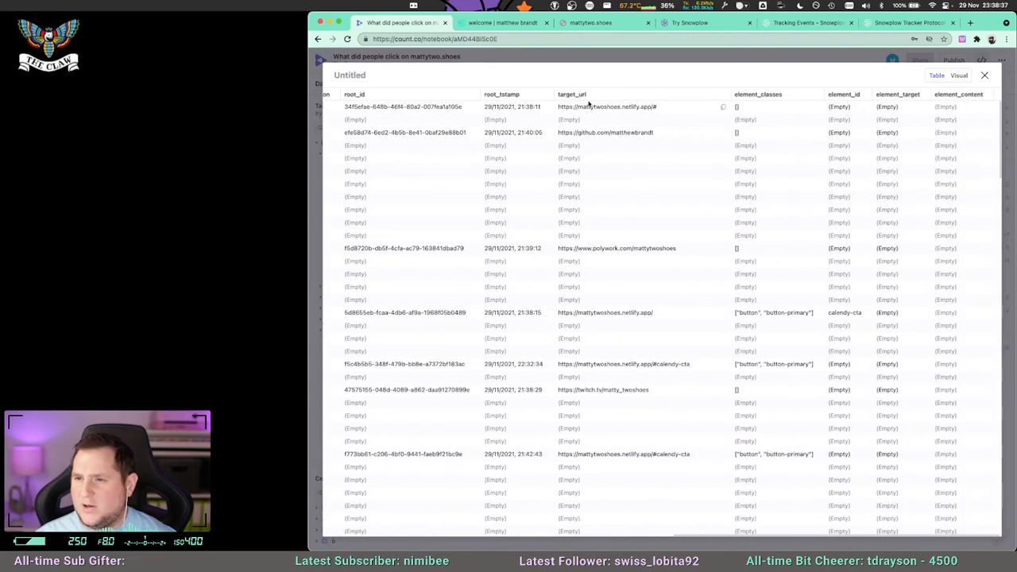
pyautogui.hscroll(-6, 703, 159)
pyautogui.hscroll(6, 703, 156)
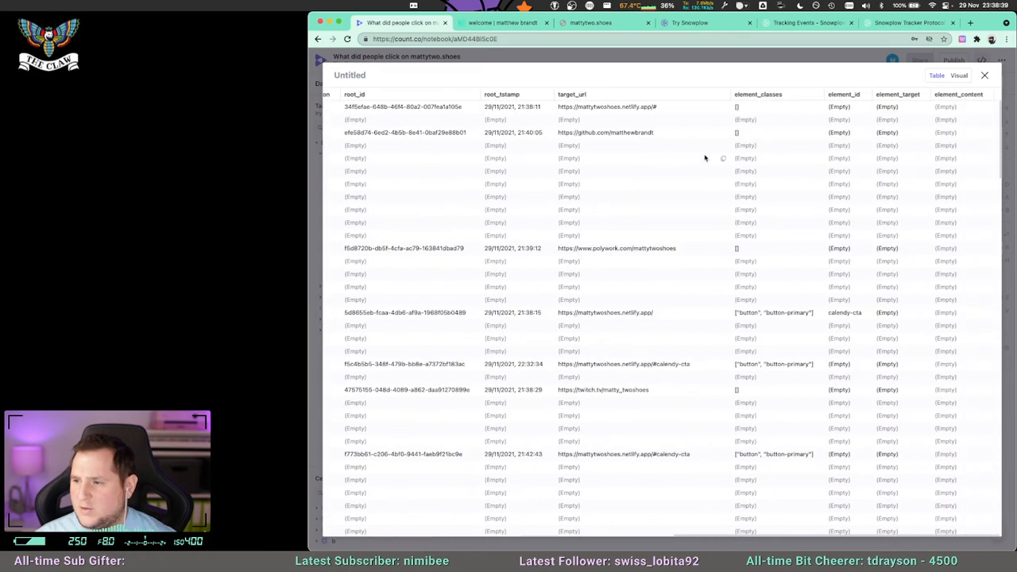
# Check the element_classes and element_id values of the link_click rows throughout the expanded results, then close the expanded table.
pyautogui.scroll(-5, 794, 262)
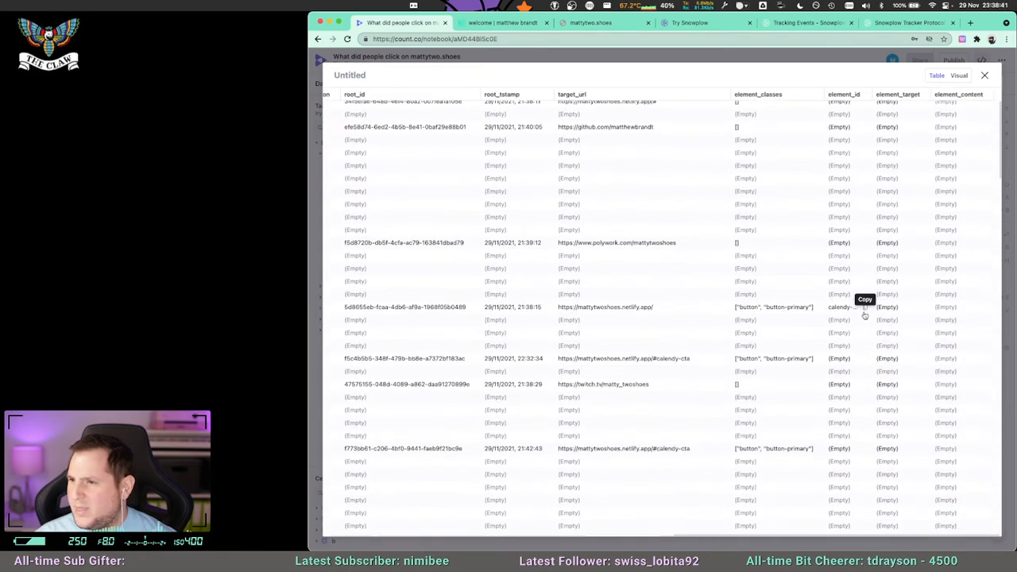
pyautogui.scroll(-6, 865, 315)
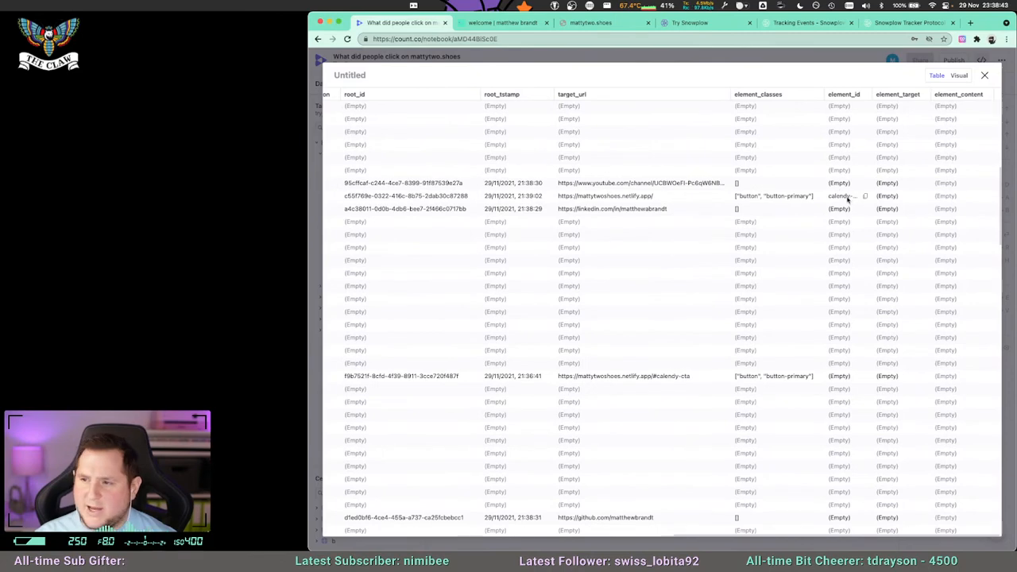
pyautogui.scroll(-10, 926, 322)
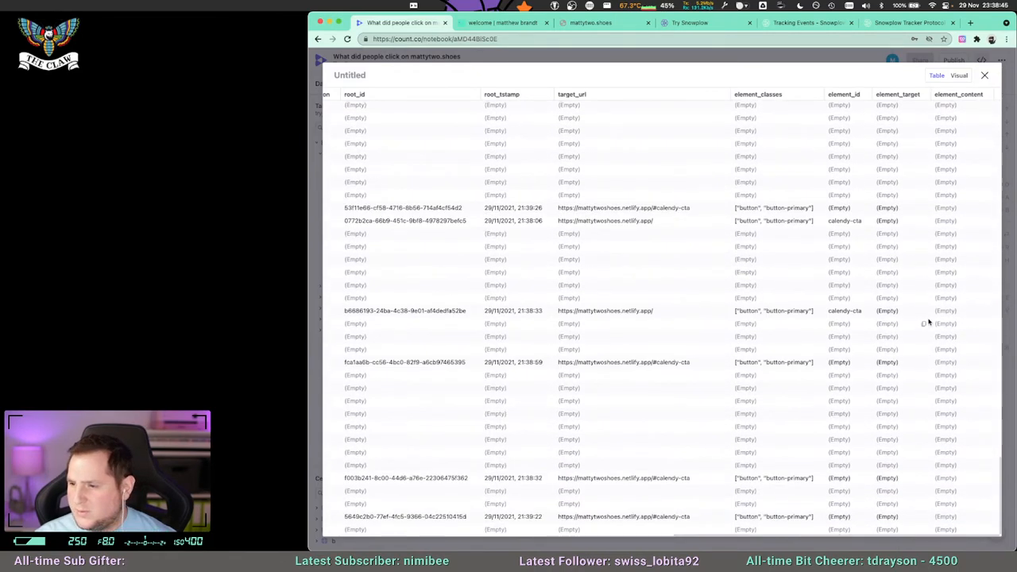
pyautogui.scroll(6, 726, 230)
pyautogui.hscroll(-8, 719, 229)
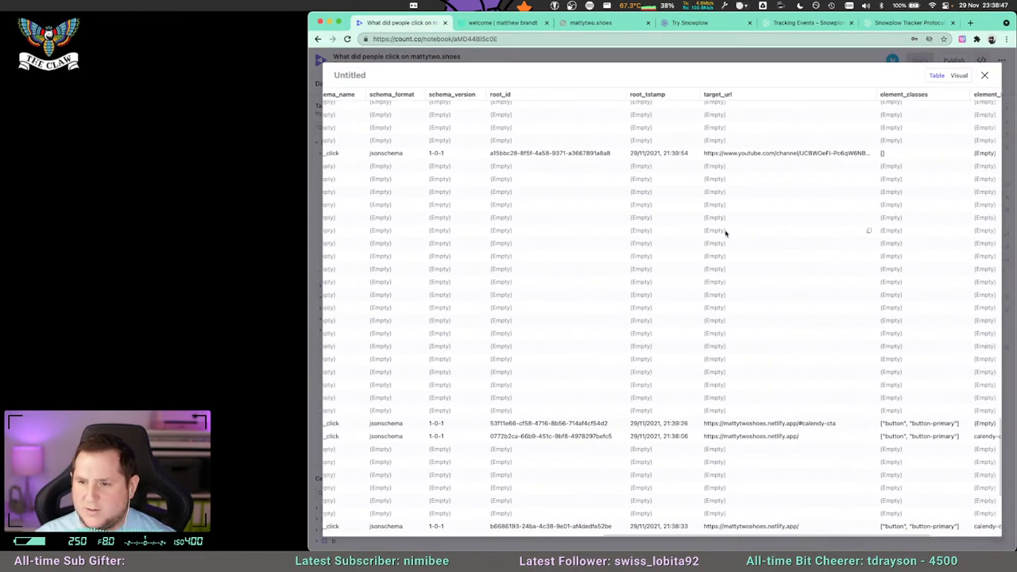
pyautogui.hscroll(-5, 715, 228)
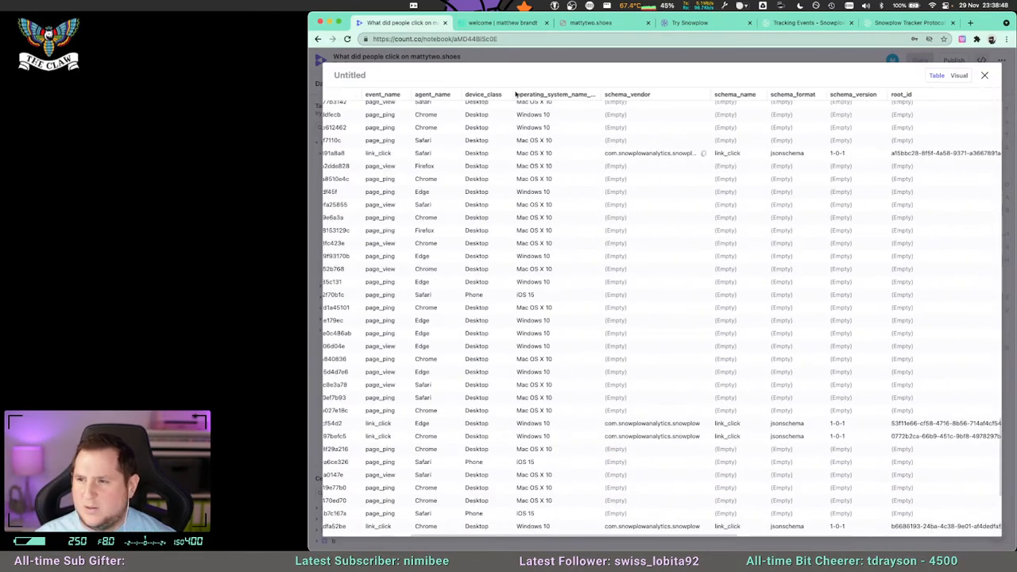
pyautogui.click(984, 76)
# Replace l.* with l.target_url in cell a's SELECT list and run the query.
pyautogui.click(502, 274)
pyautogui.press('BackSpace')
pyautogui.write('t')
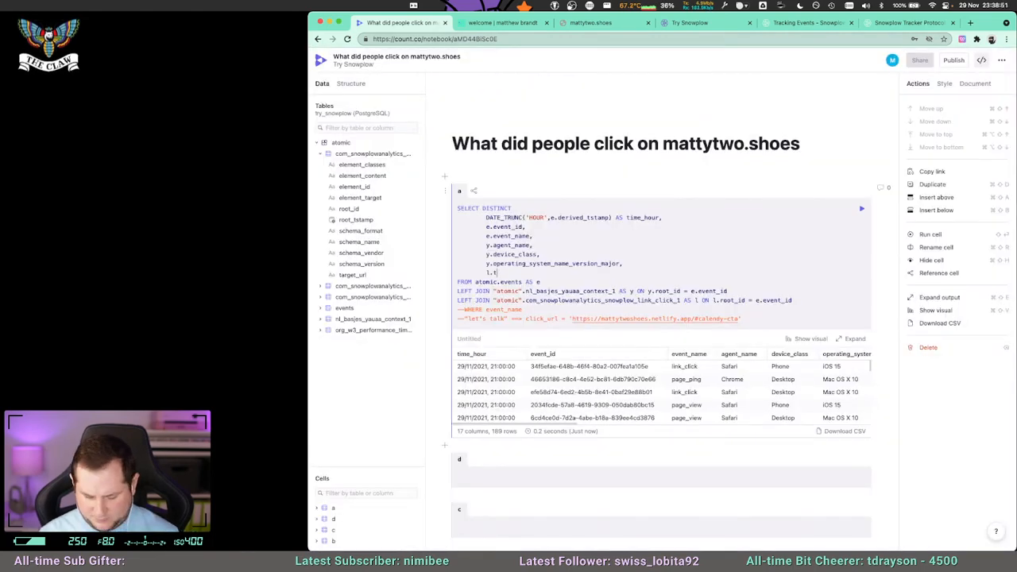
pyautogui.write('arget_url')
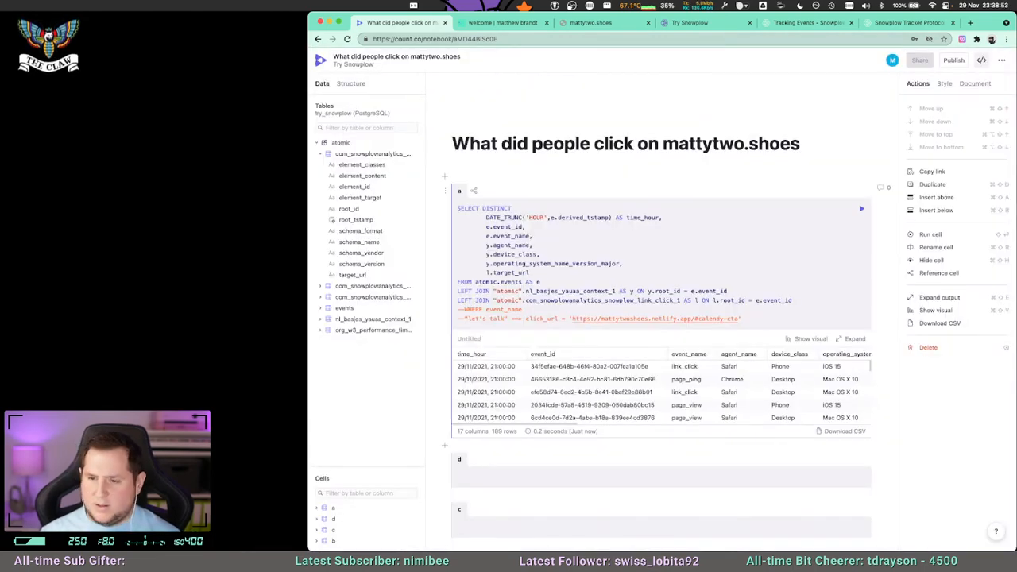
pyautogui.press('super+Return')
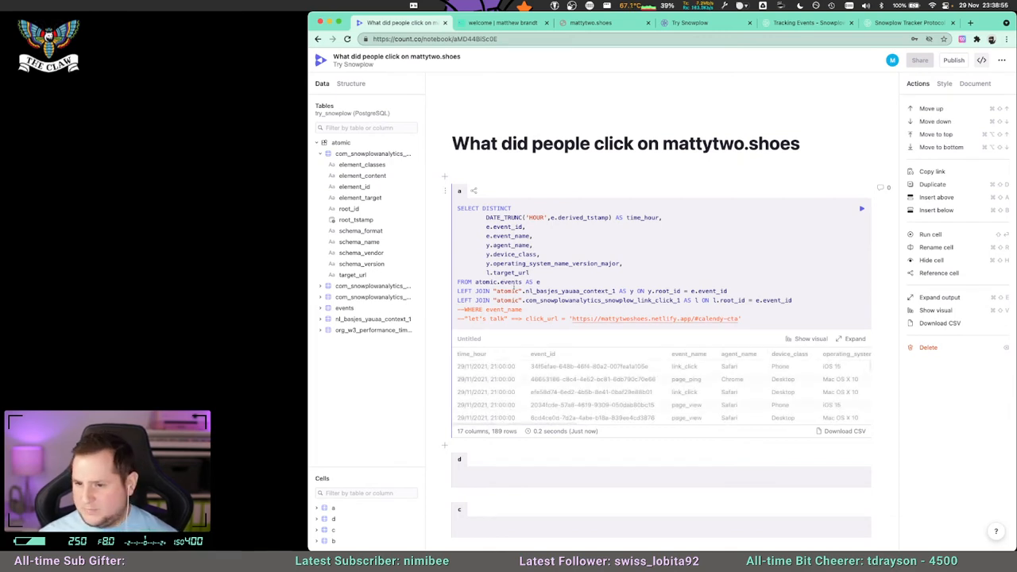
# Widen the browser window across the full screen and delete the empty cells d and c from the notebook.
pyautogui.moveTo(304, 31); pyautogui.dragTo(0, 34)
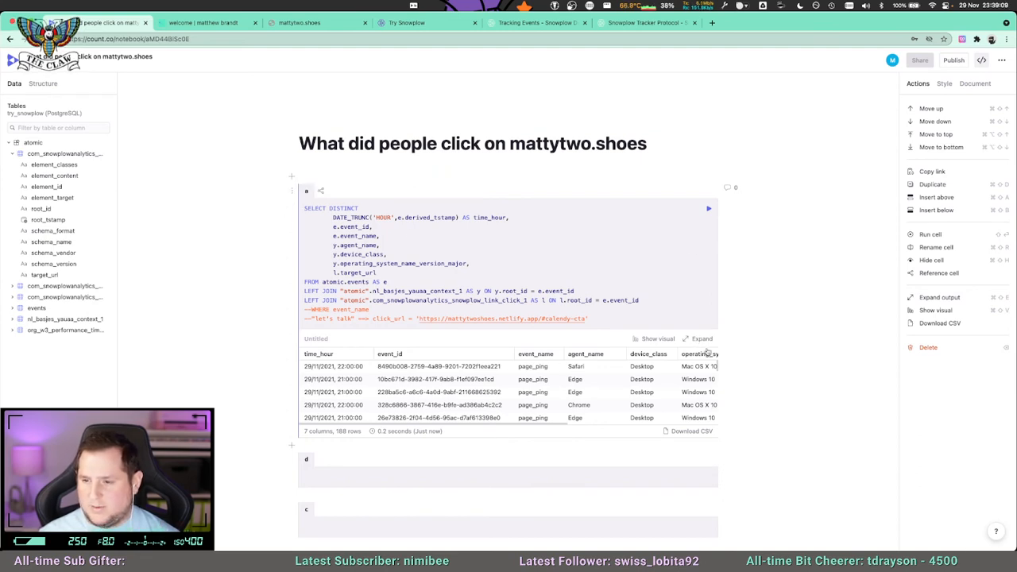
pyautogui.click(415, 265)
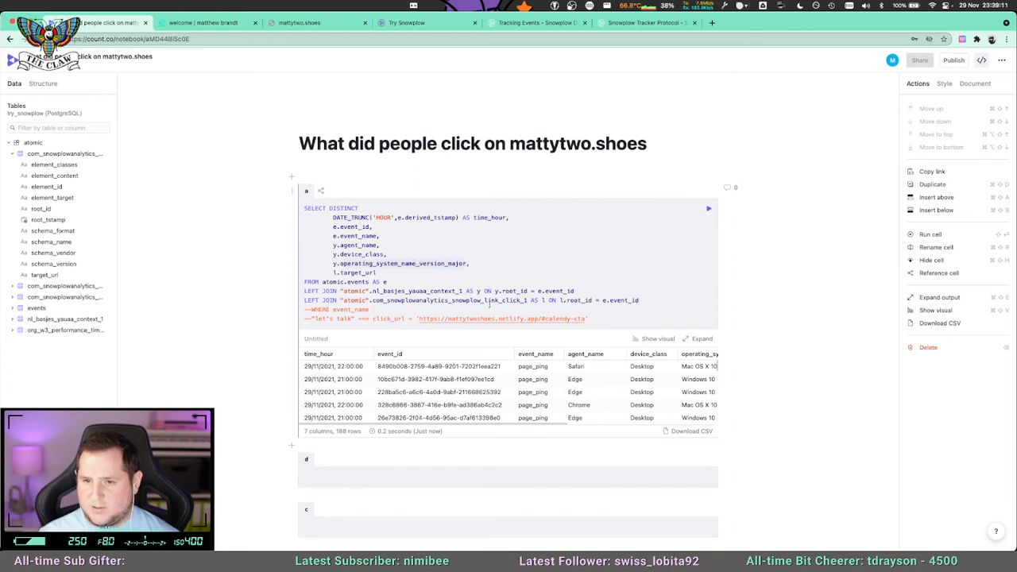
pyautogui.scroll(-1, 467, 235)
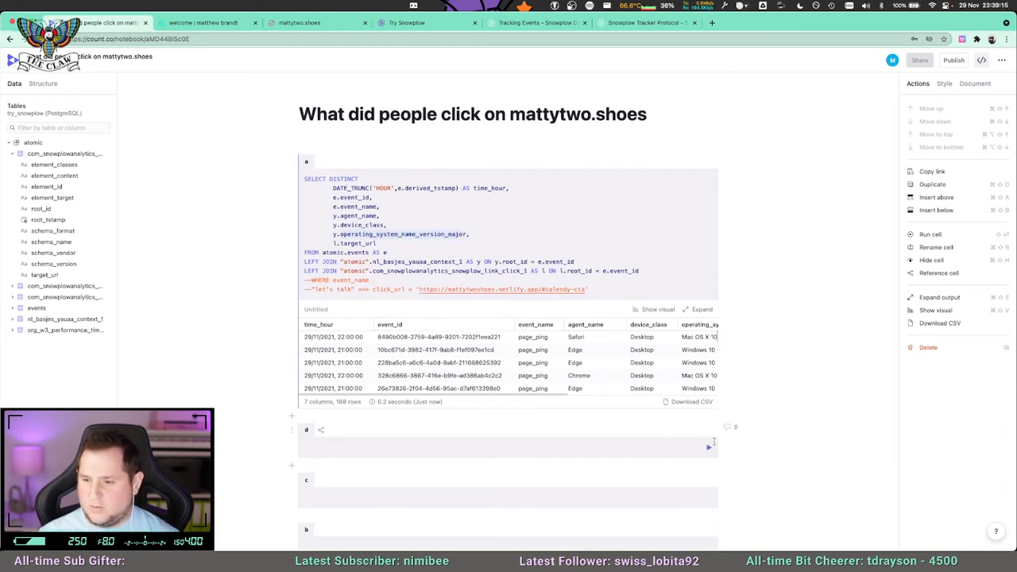
pyautogui.scroll(-2, 556, 433)
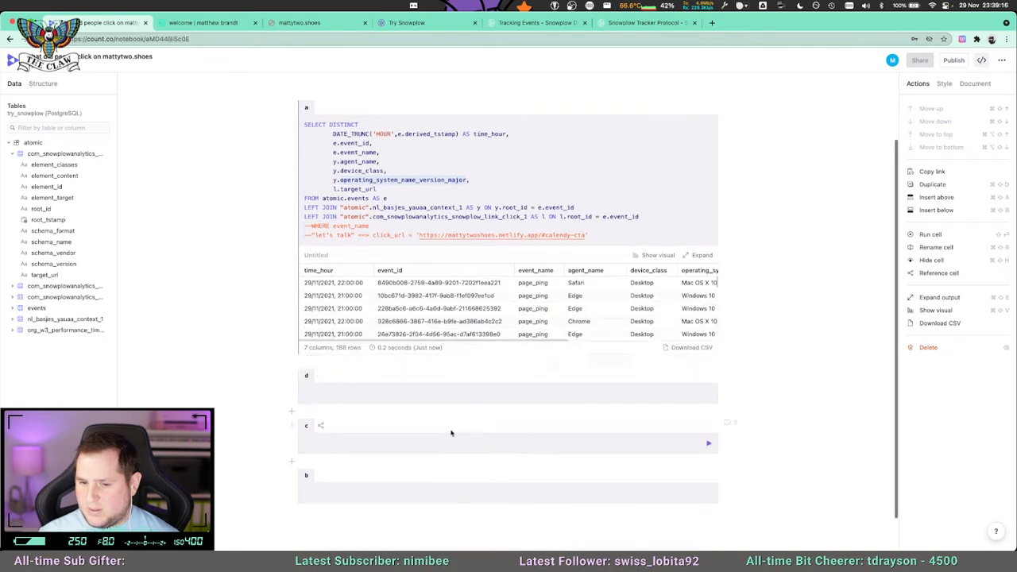
pyautogui.click(293, 378)
pyautogui.click(322, 434)
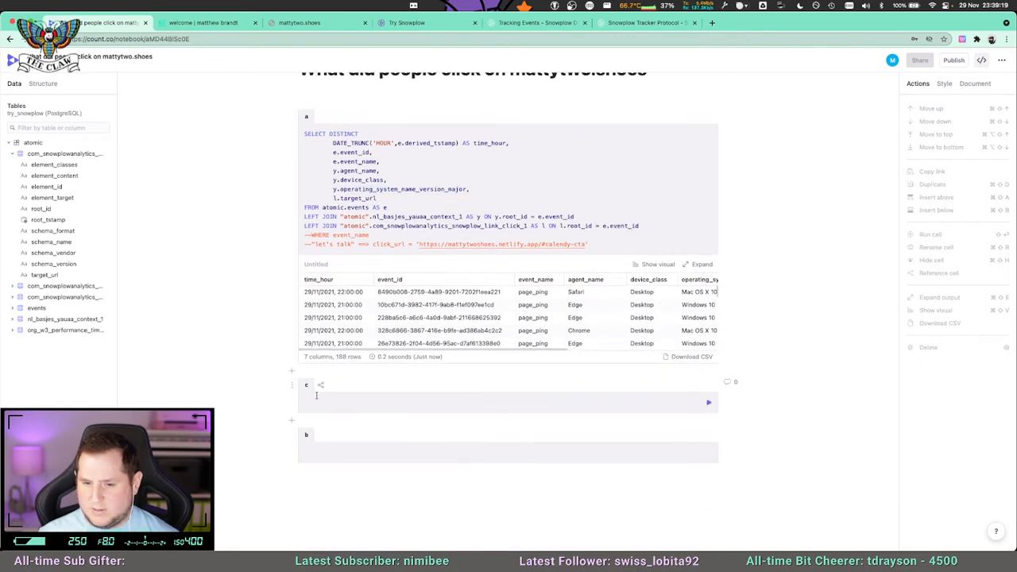
pyautogui.click(298, 384)
pyautogui.click(315, 442)
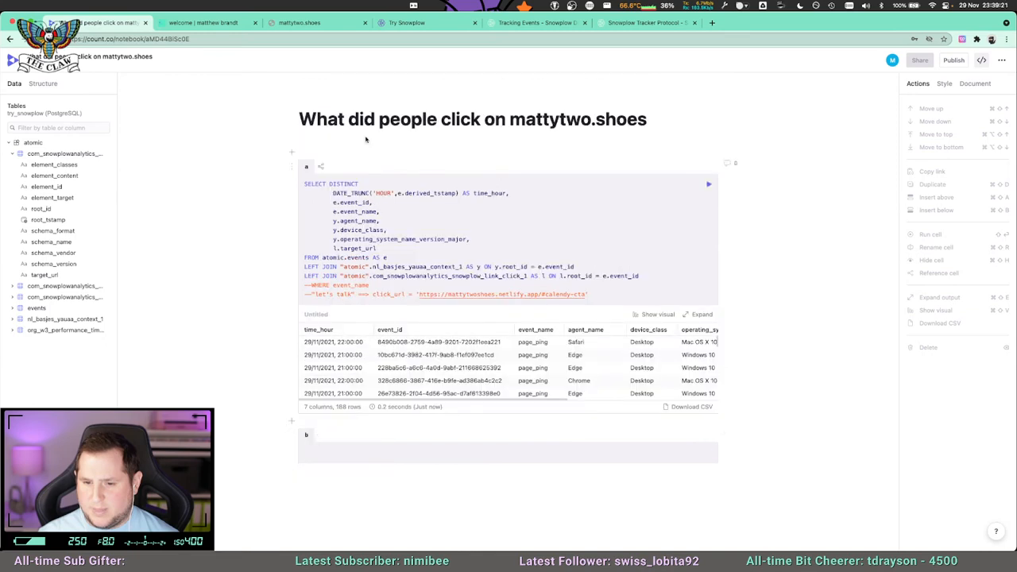
# Rename cell a as raw_data.
pyautogui.click(306, 166)
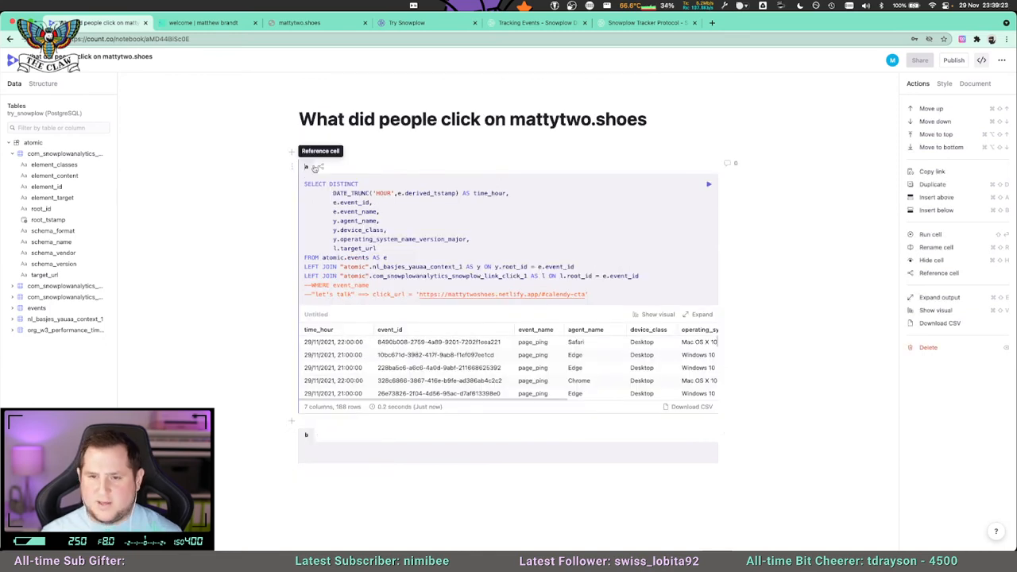
pyautogui.write('raw_data')
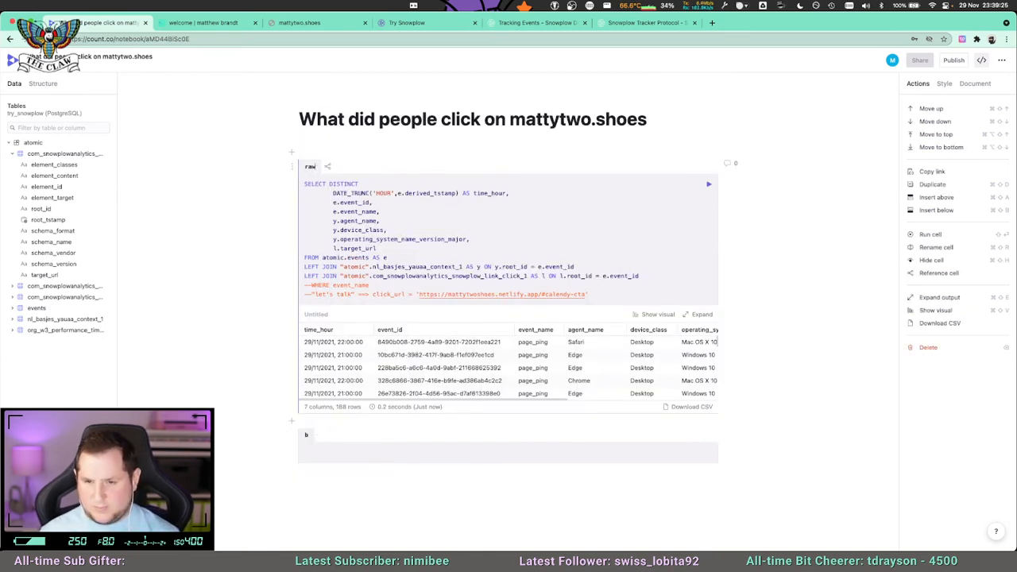
pyautogui.press('BackSpace')
pyautogui.press('BackSpace')
pyautogui.press('BackSpace')
pyautogui.press('BackSpace')
pyautogui.write('data')
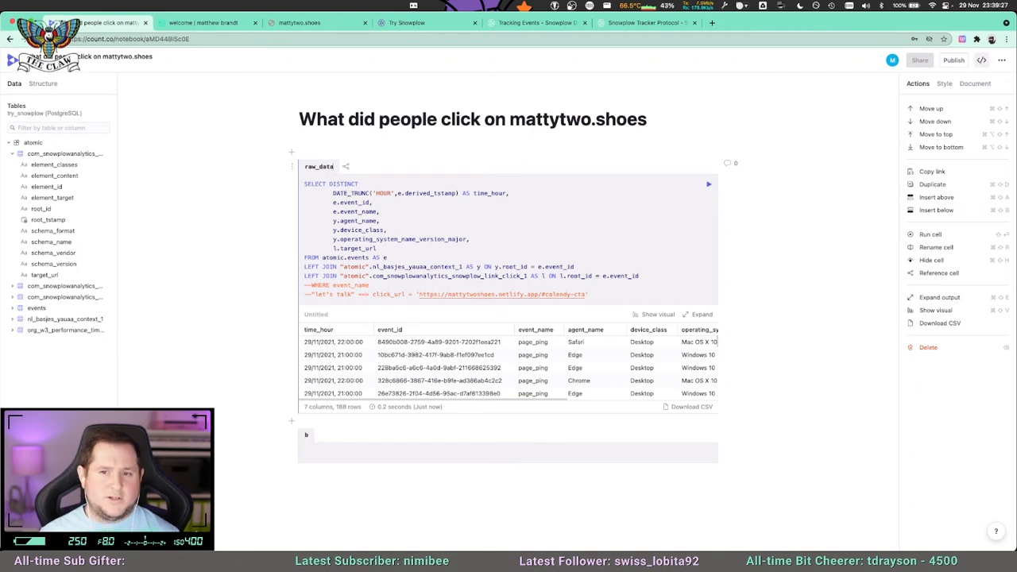
# Write the query SELECT * FROM raw_data; in cell b and run it.
pyautogui.write('SELECT')
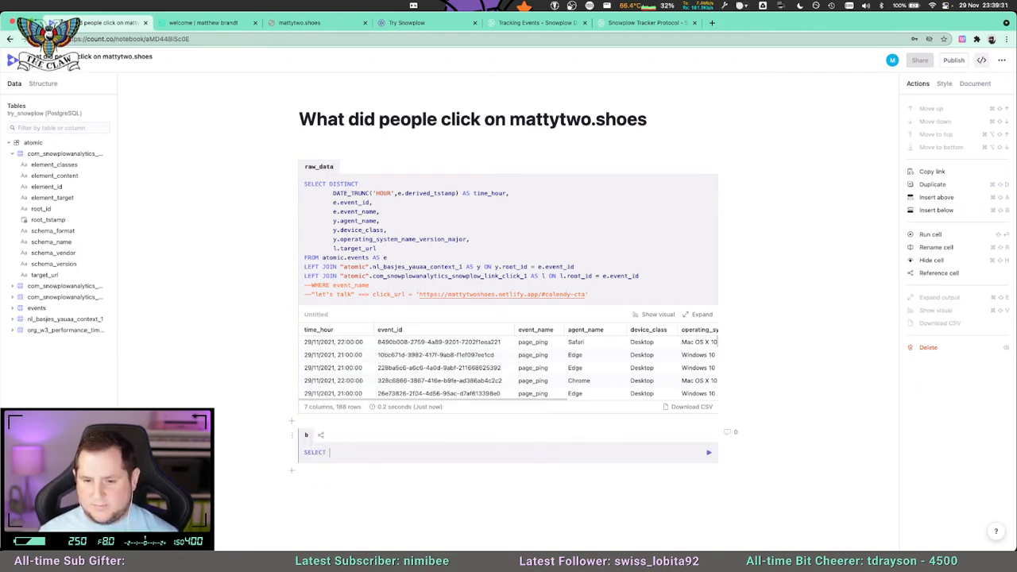
pyautogui.write(' * FRO')
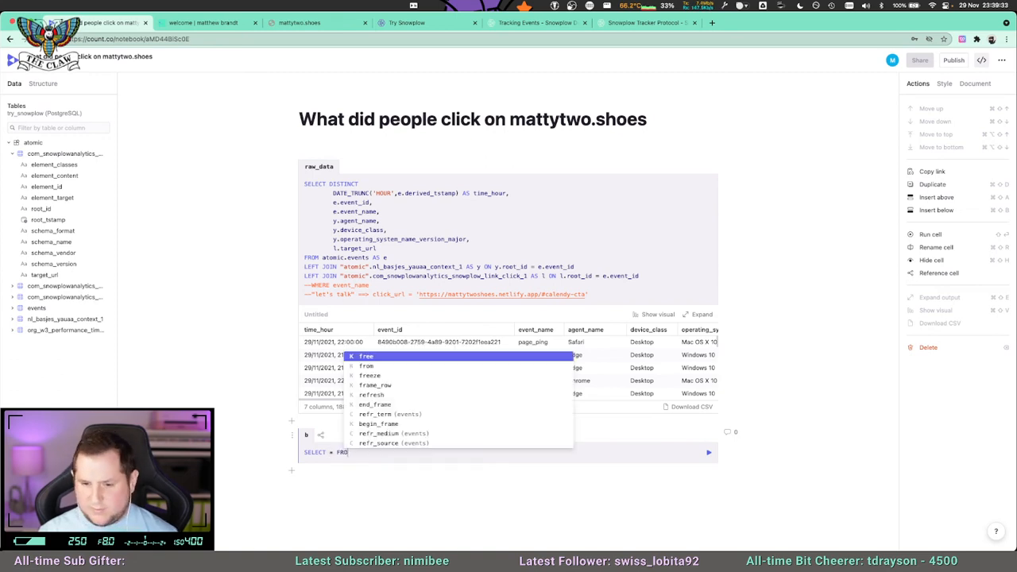
pyautogui.write('M raw_data')
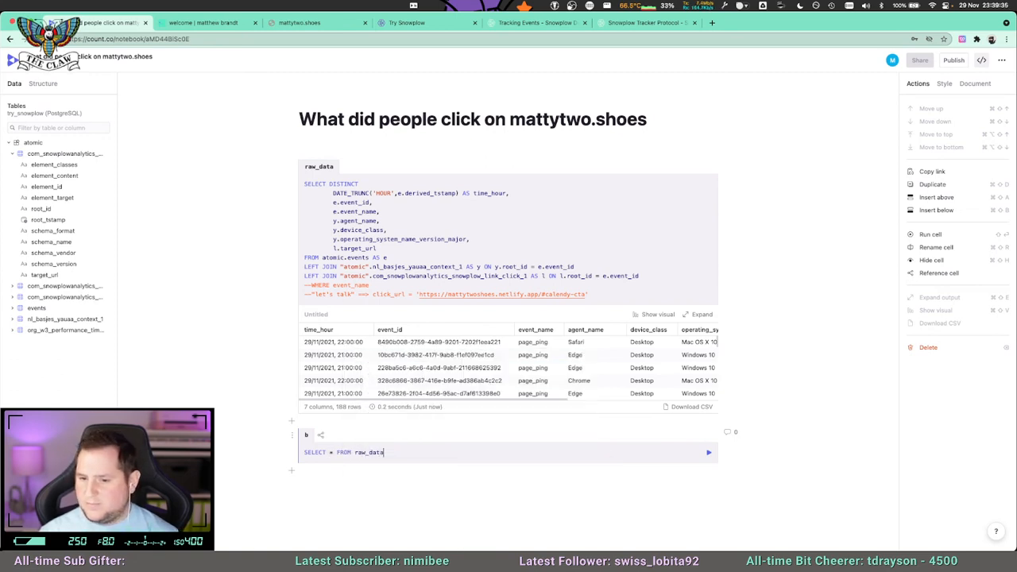
pyautogui.write(';')
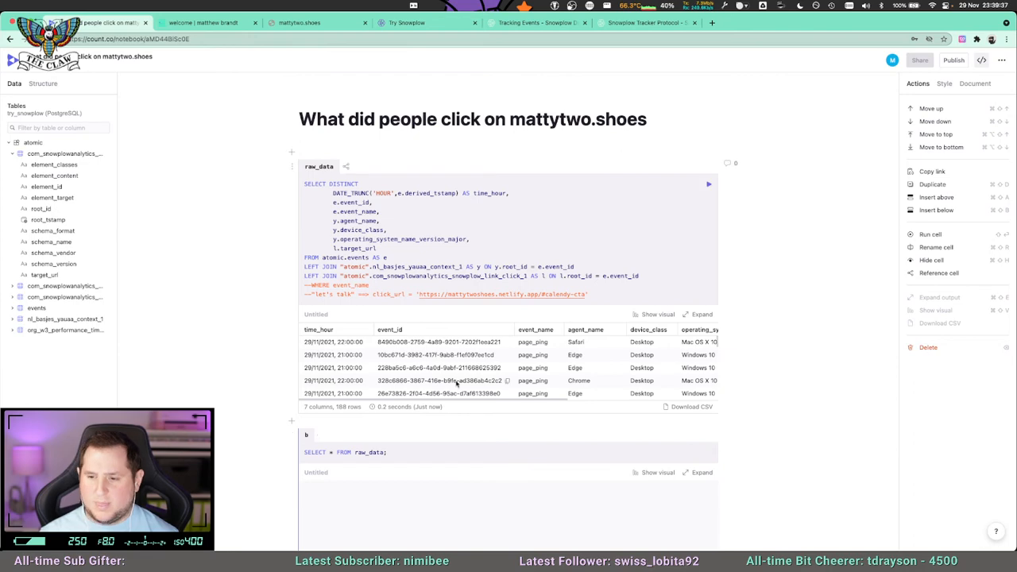
pyautogui.hotkey('shift', 'Return')
pyautogui.scroll(-3, 477, 394)
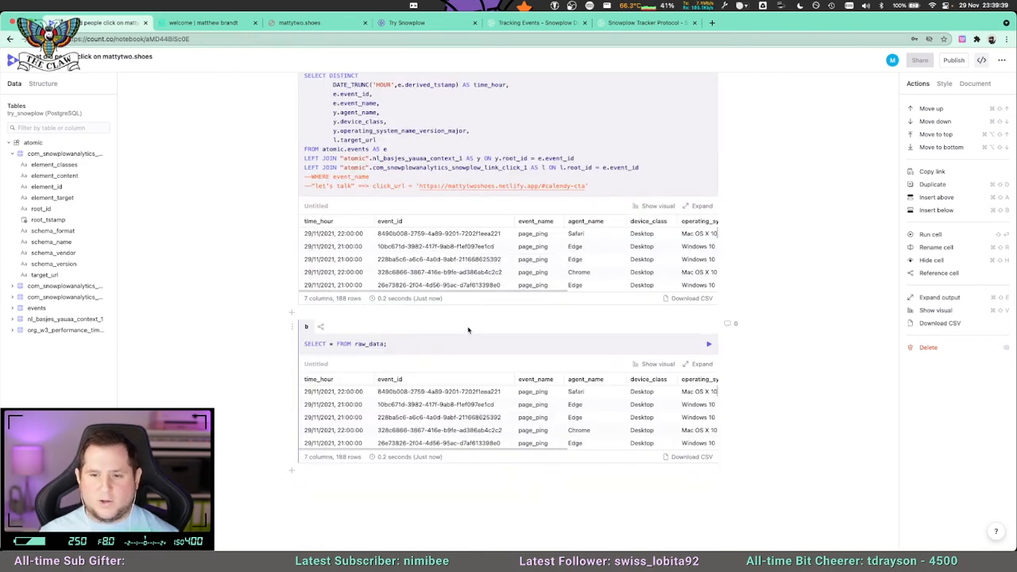
# Delete the commented-out WHERE event_name and "let's talk" click_url lines from the end of the raw_data query.
pyautogui.scroll(3, 469, 334)
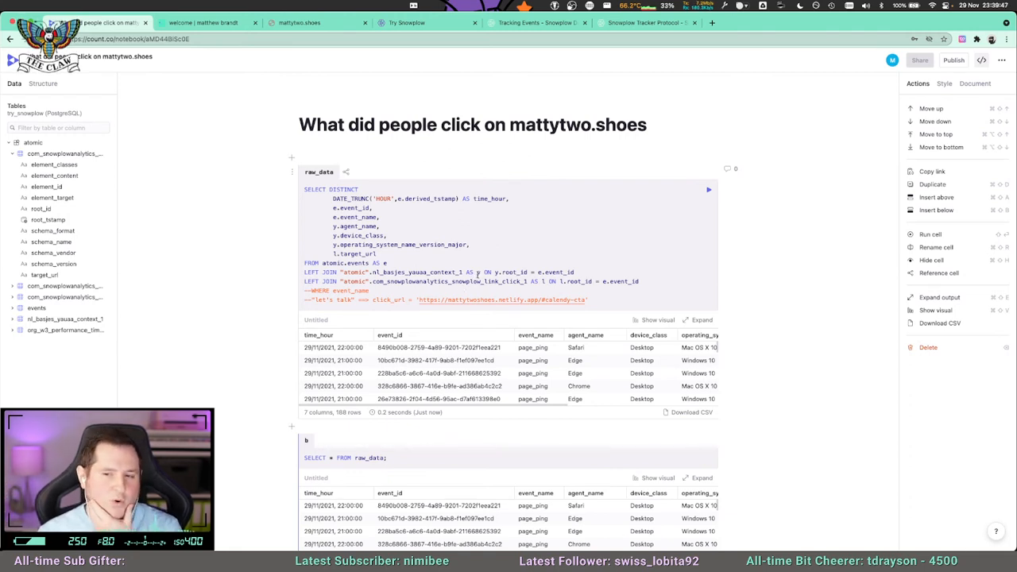
pyautogui.scroll(-1, 445, 480)
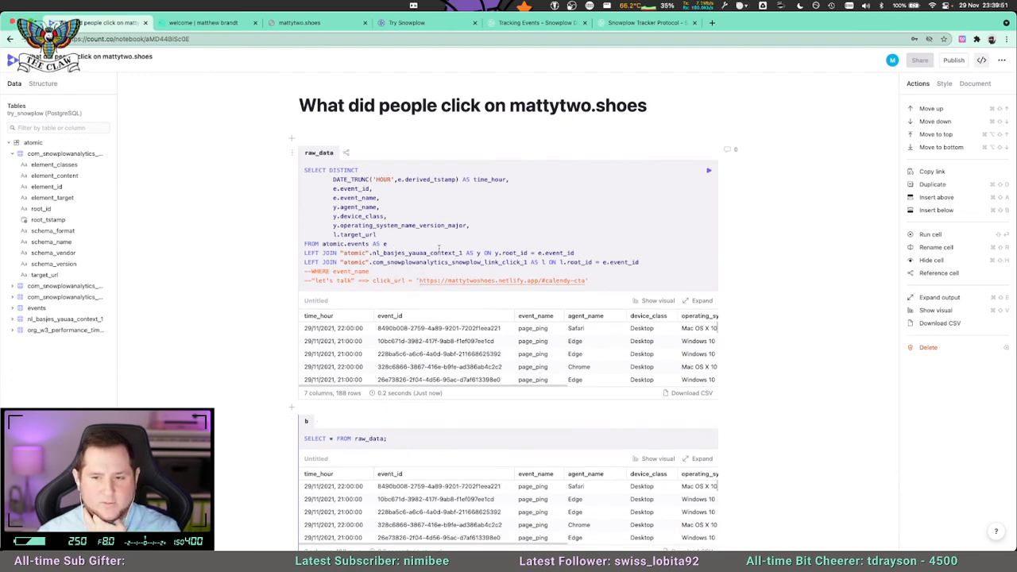
pyautogui.moveTo(610, 281); pyautogui.dragTo(293, 280)
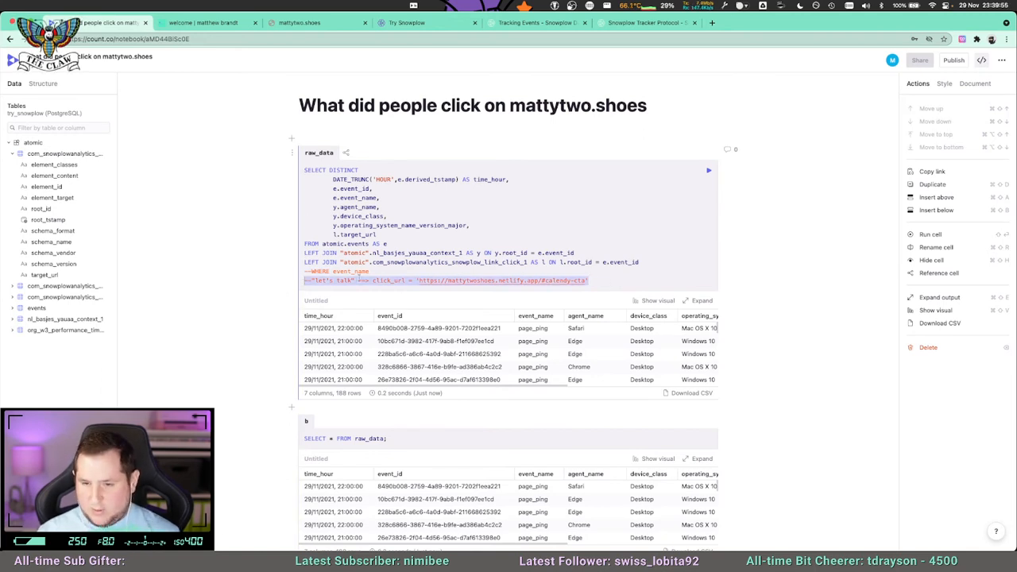
pyautogui.press('BackSpace')
pyautogui.hotkey('shift', 'Home')
pyautogui.press('BackSpace')
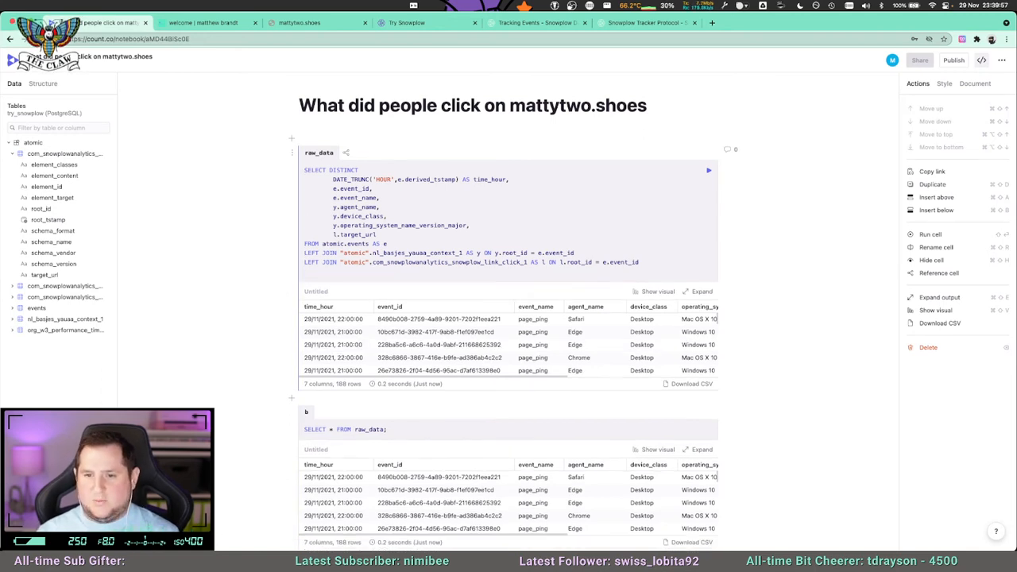
pyautogui.press('BackSpace')
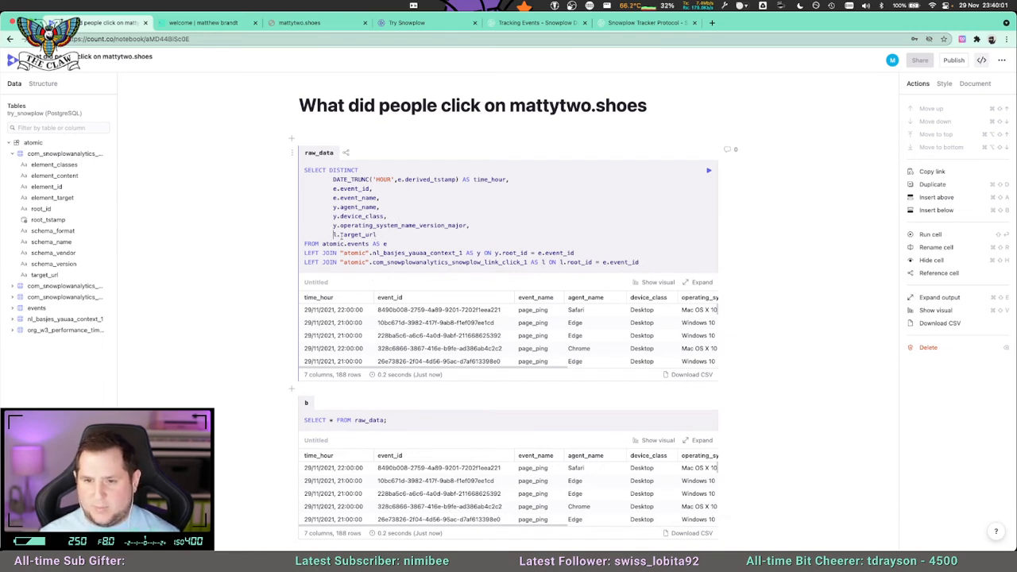
# Insert CASE WHEN event_name = 'unstruct' in front of l.target_url in the raw_data SELECT list.
pyautogui.write('CASE WHEN ')
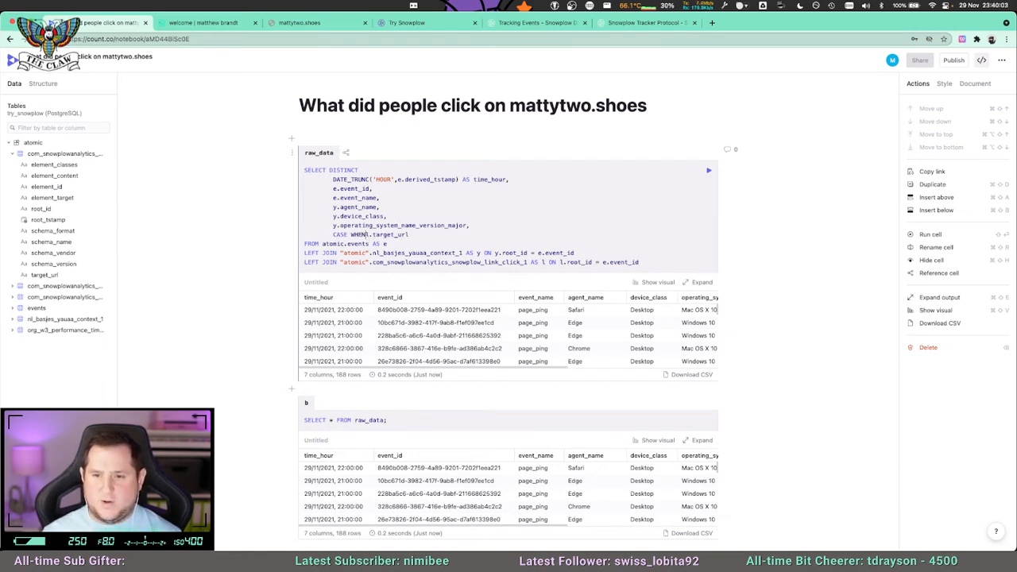
pyautogui.write(' event_n')
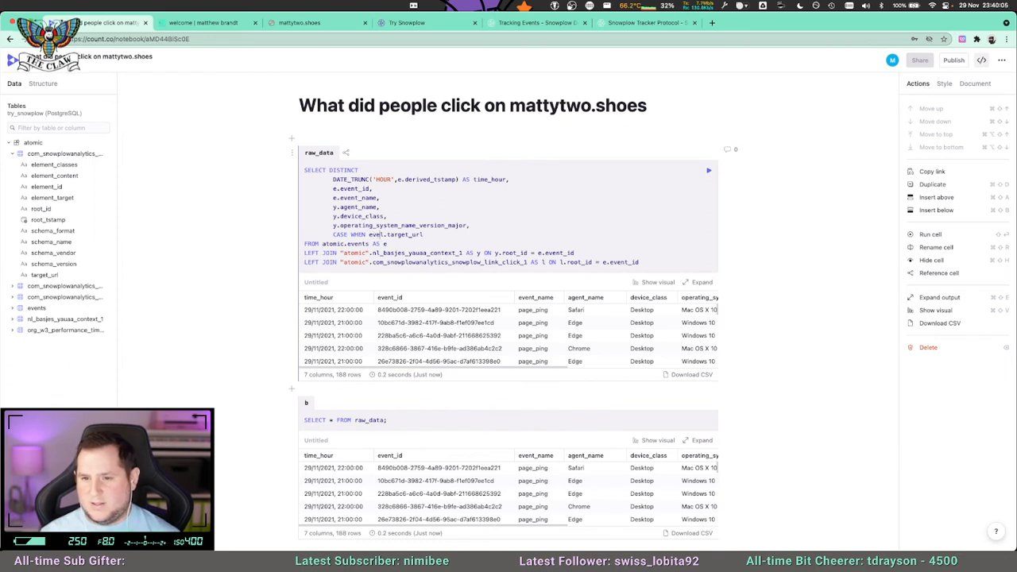
pyautogui.write('ame = ')
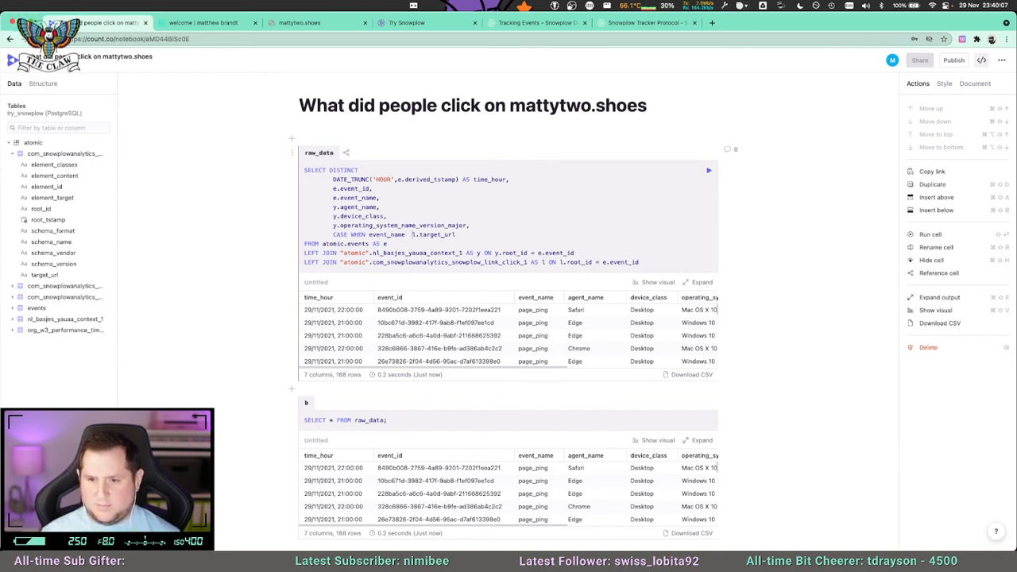
pyautogui.write("'unstruct")
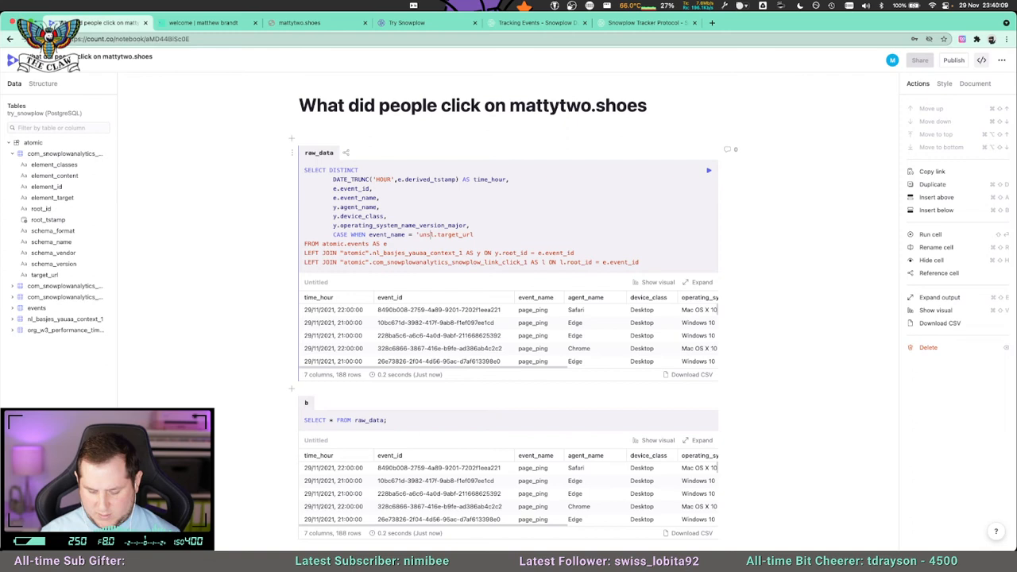
pyautogui.write("'")
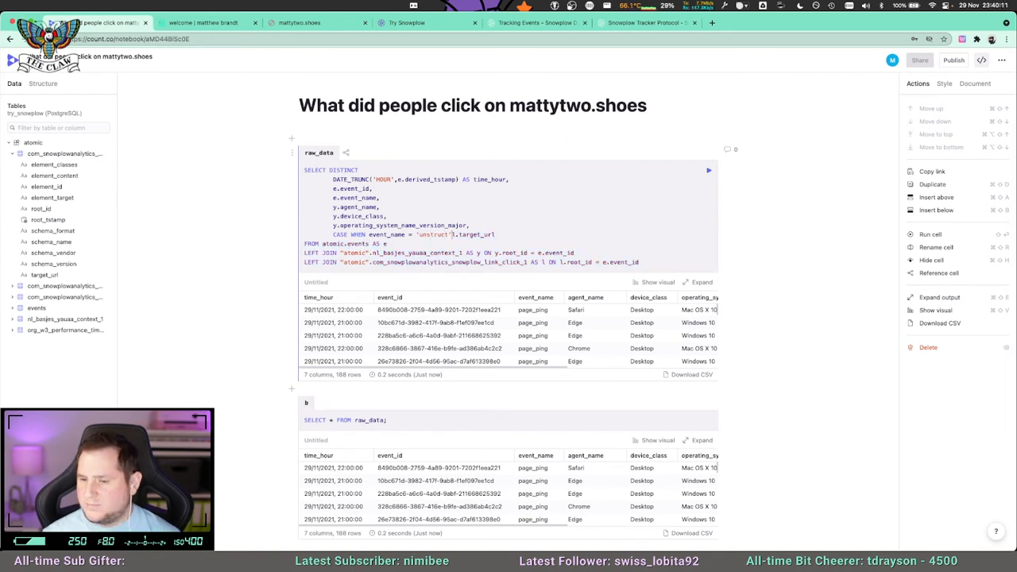
# Comment out the unfinished CASE line in raw_data, remove the comma after operating_system_name_version_major, and run the cell.
pyautogui.scroll(-2, 548, 323)
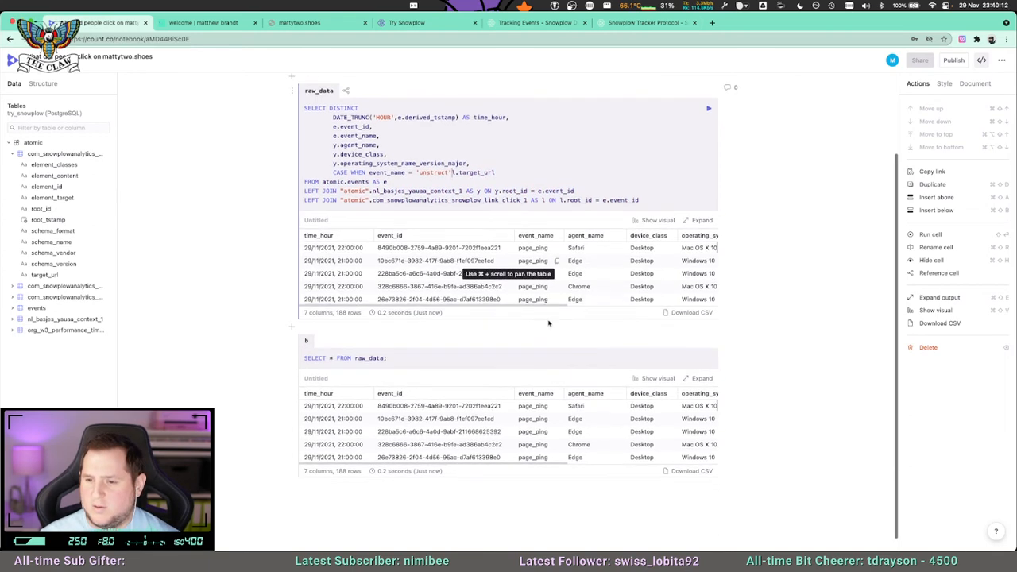
pyautogui.click(702, 221)
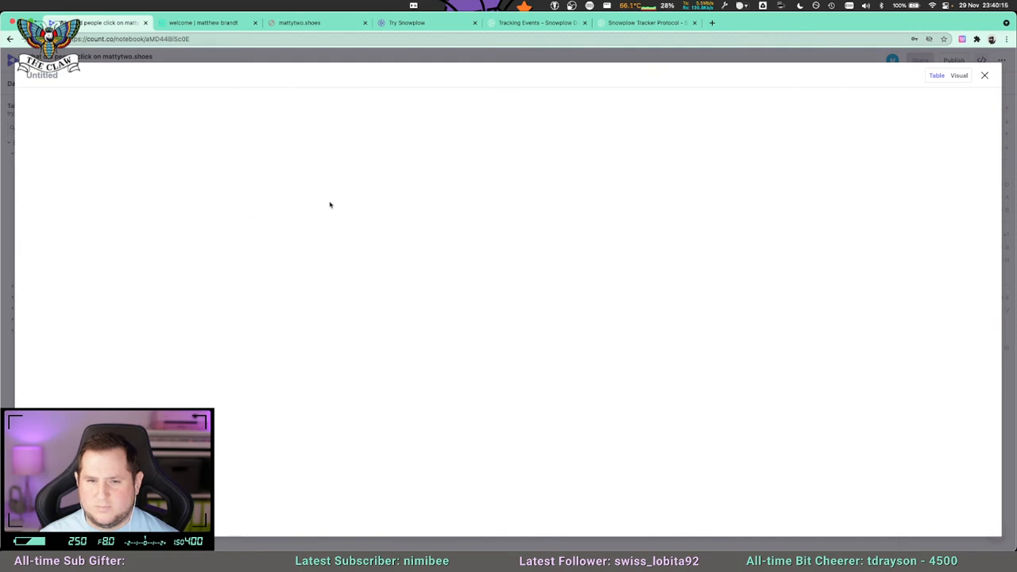
pyautogui.click(983, 75)
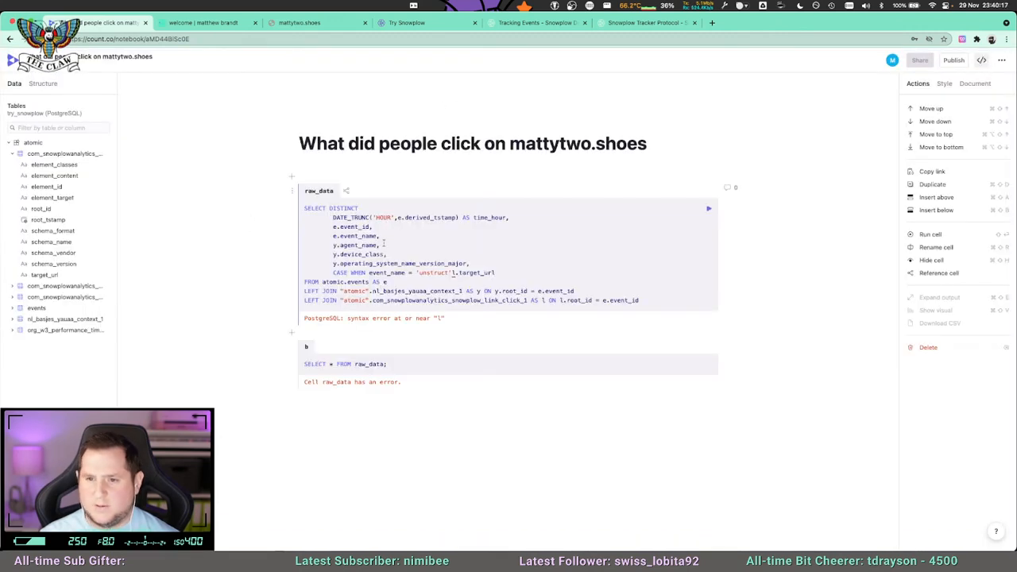
pyautogui.click(427, 272)
pyautogui.press('super+slash')
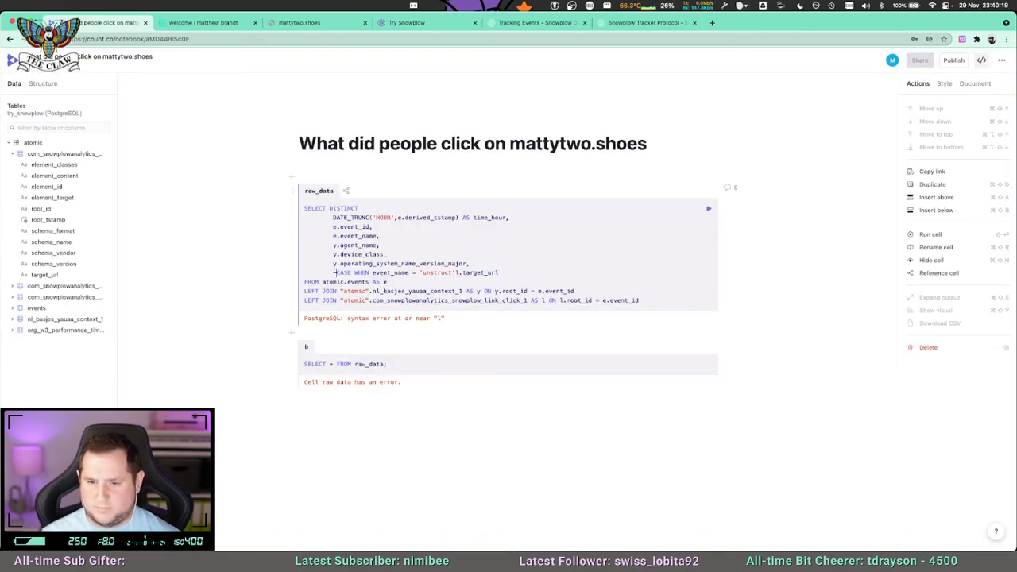
pyautogui.press('super+Right')
pyautogui.hotkey('shift', 'Return')
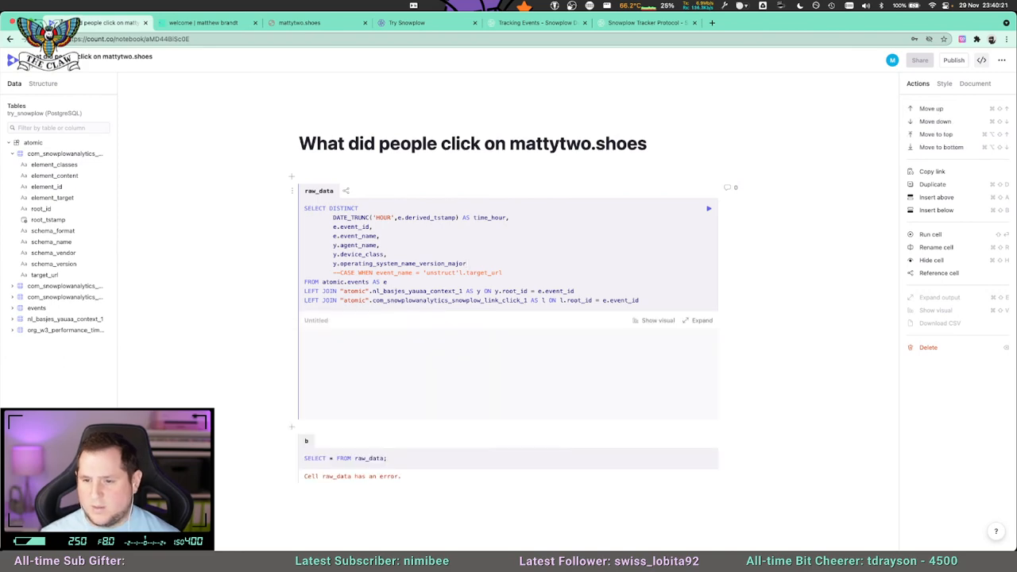
# Expand the raw_data results, check the event_name values across the rows, and close the expanded table.
pyautogui.click(698, 322)
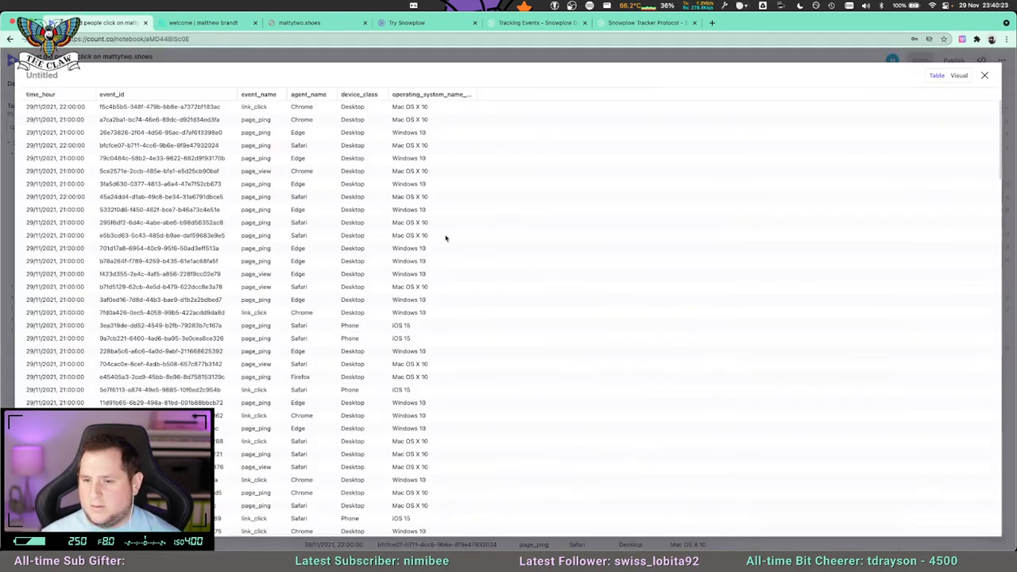
pyautogui.scroll(-5, 279, 280)
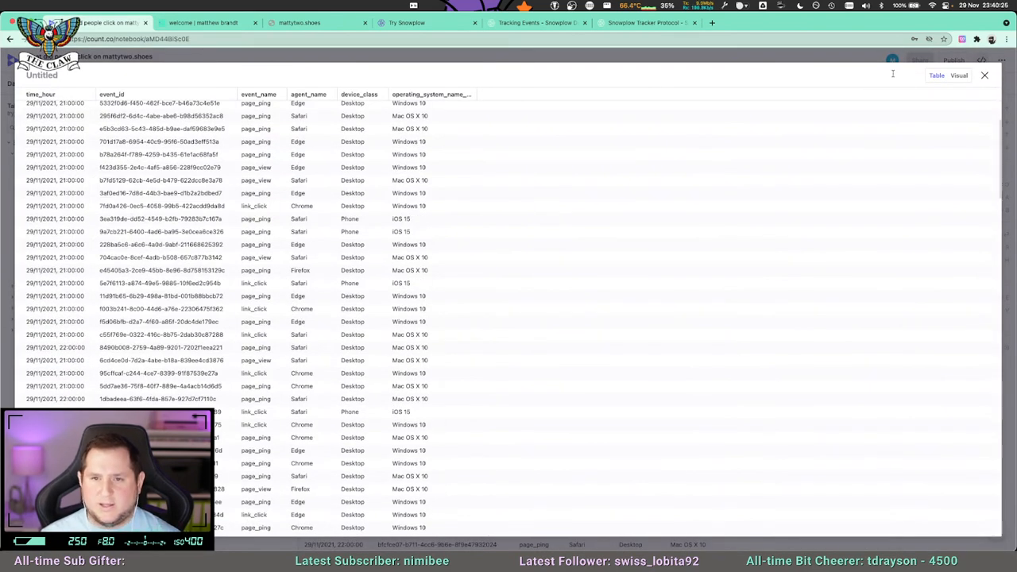
pyautogui.click(984, 75)
# Uncomment the CASE line in raw_data and restore the comma after y.operating_system_name_version_major.
pyautogui.click(343, 272)
pyautogui.press('BackSpace')
pyautogui.press('BackSpace')
pyautogui.write(',')
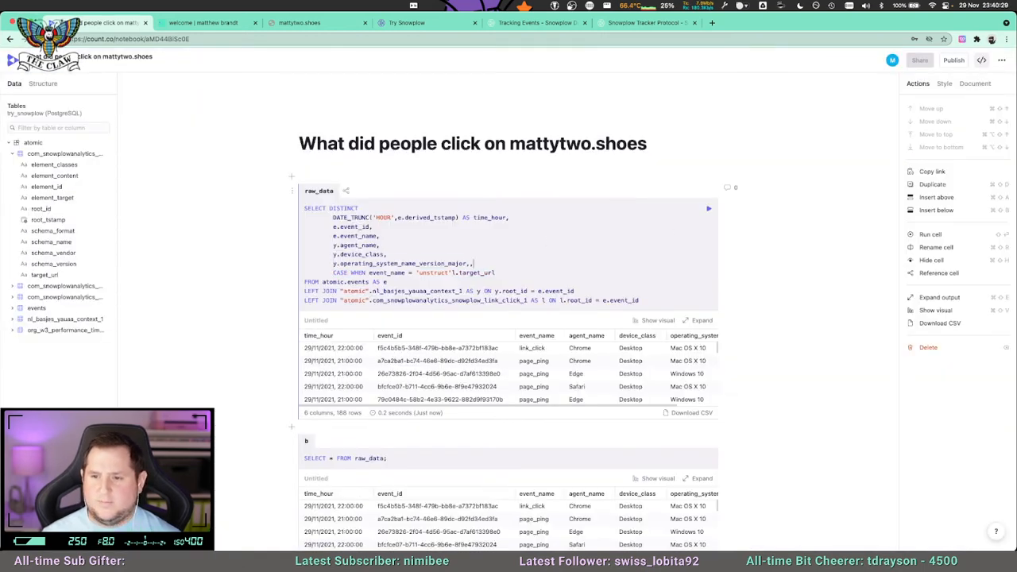
# Change the CASE condition in raw_data to event_name = 'link_click' and make it return l.target_url.
pyautogui.doubleClick(433, 273)
pyautogui.write('link_click')
pyautogui.press('BackSpace')
pyautogui.press('BackSpace')
pyautogui.write("ick' THEN l.target_url ")
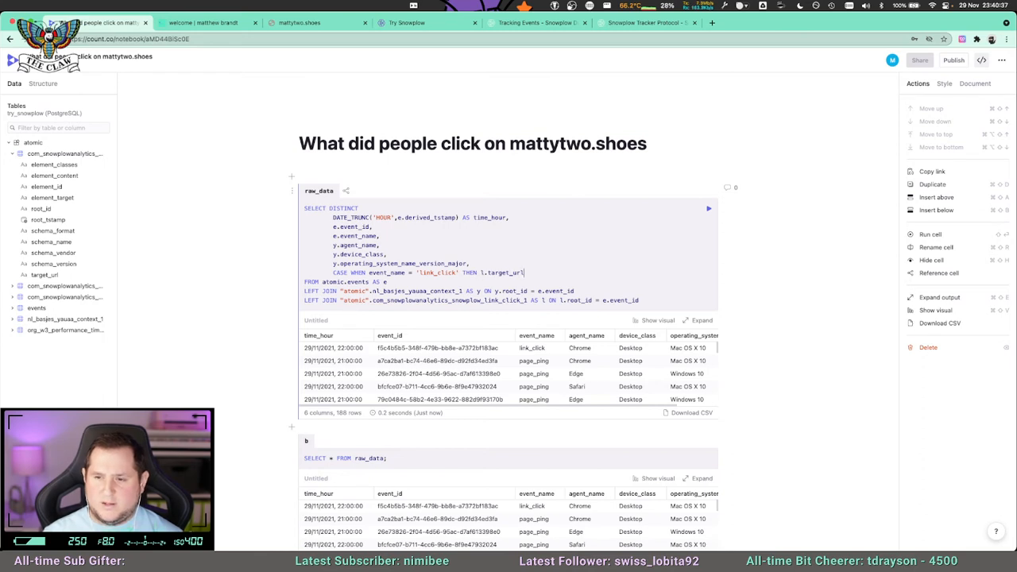
pyautogui.write('ELSE')
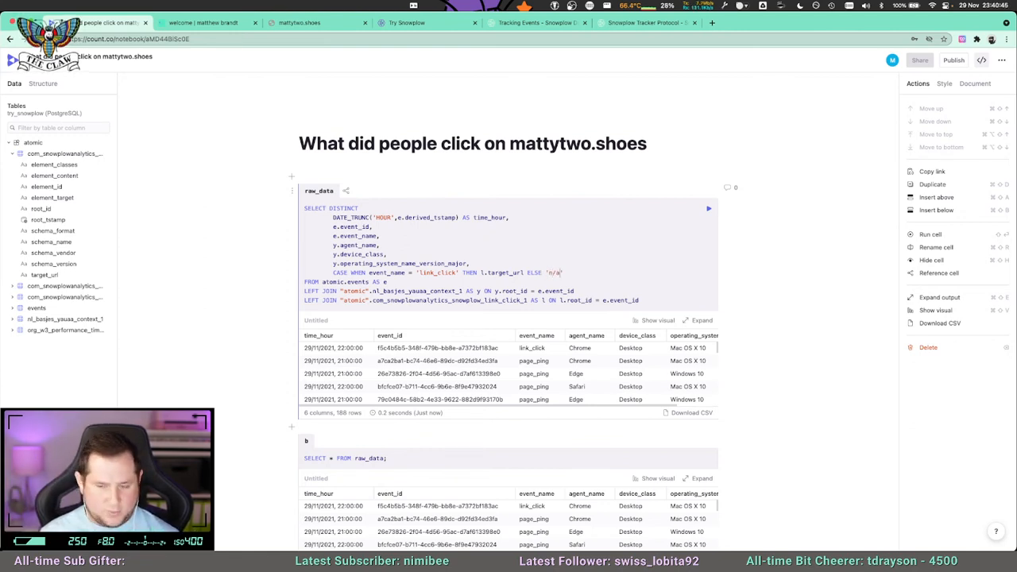
# Finish the CASE expression with ELSE 'n/a' END AS link_click_target_url and run the raw_data cell.
pyautogui.write("'n/a' E")
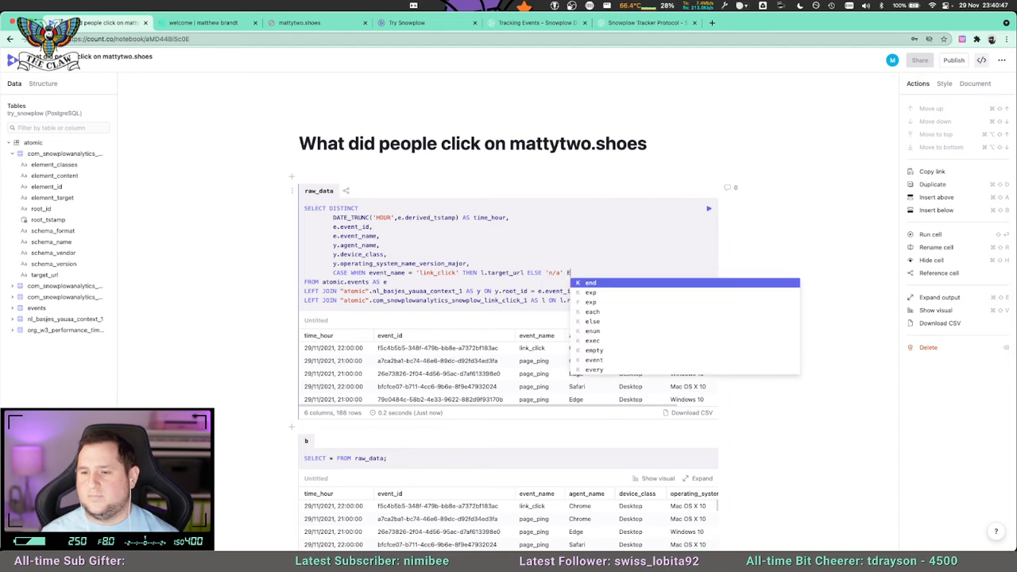
pyautogui.write('ND AS link_click_uarg')
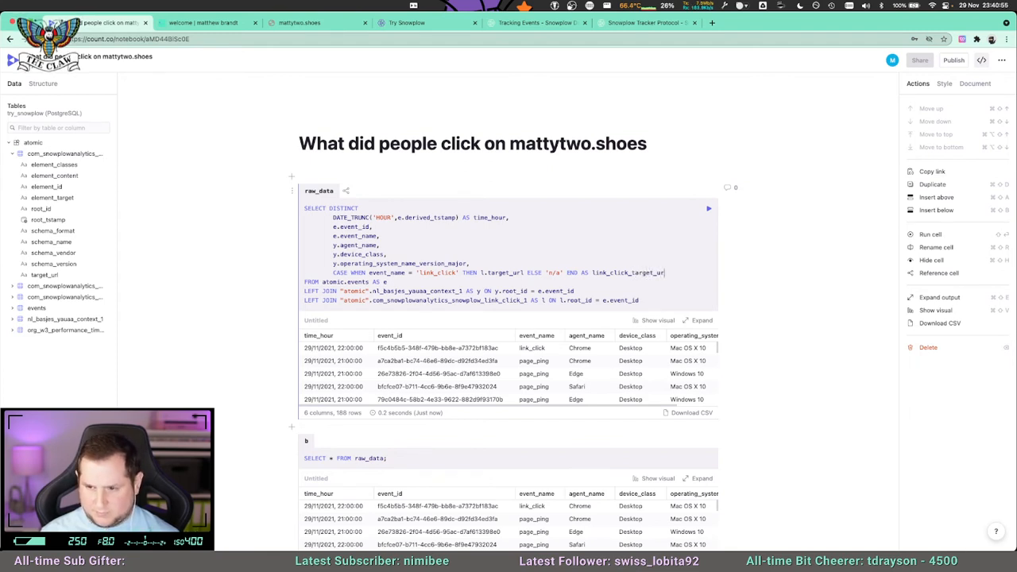
pyautogui.hotkey('shift', 'Return')
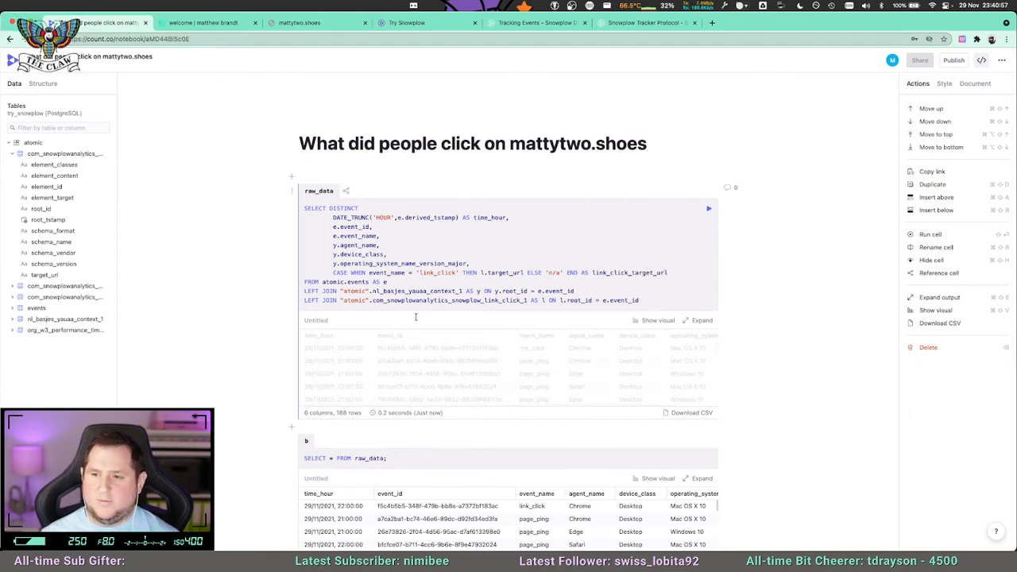
# Check the link_click_target_url values against event_name in the raw_data results.
pyautogui.moveTo(420, 406); pyautogui.dragTo(574, 401)
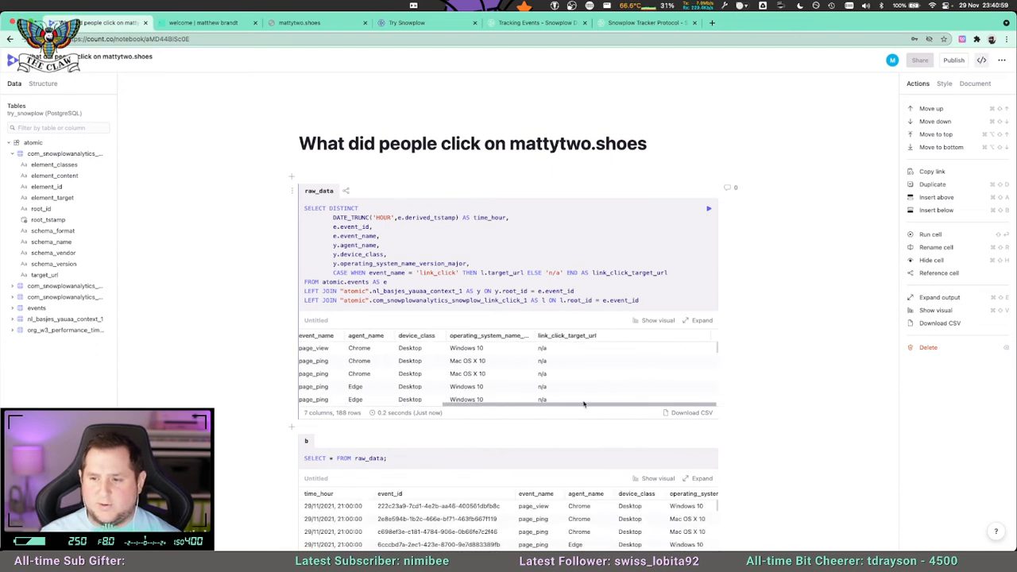
pyautogui.scroll(-2, 573, 401)
pyautogui.moveTo(717, 296); pyautogui.dragTo(715, 308)
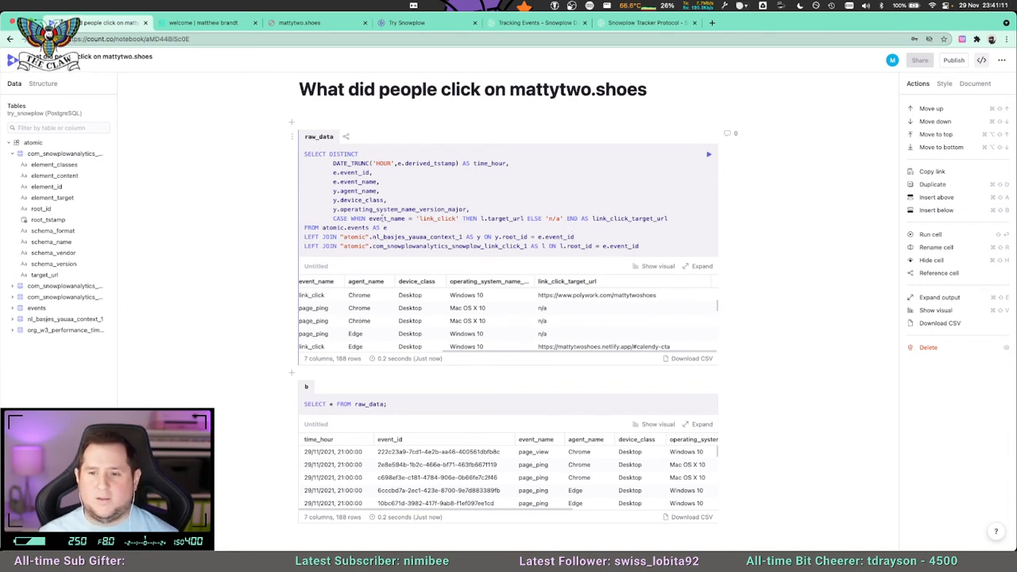
pyautogui.doubleClick(399, 219)
pyautogui.click(400, 218)
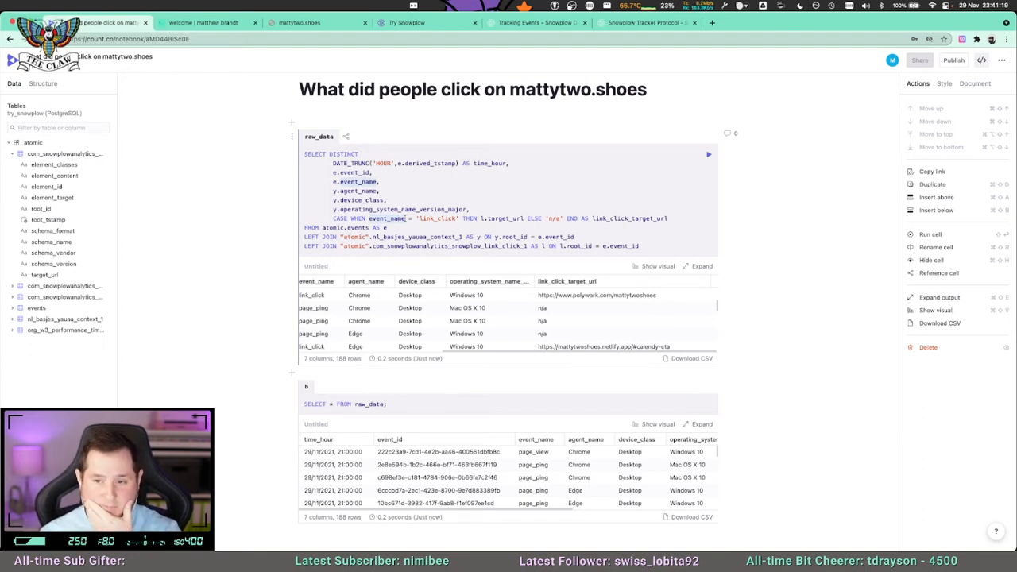
pyautogui.hscroll(-5, 444, 338)
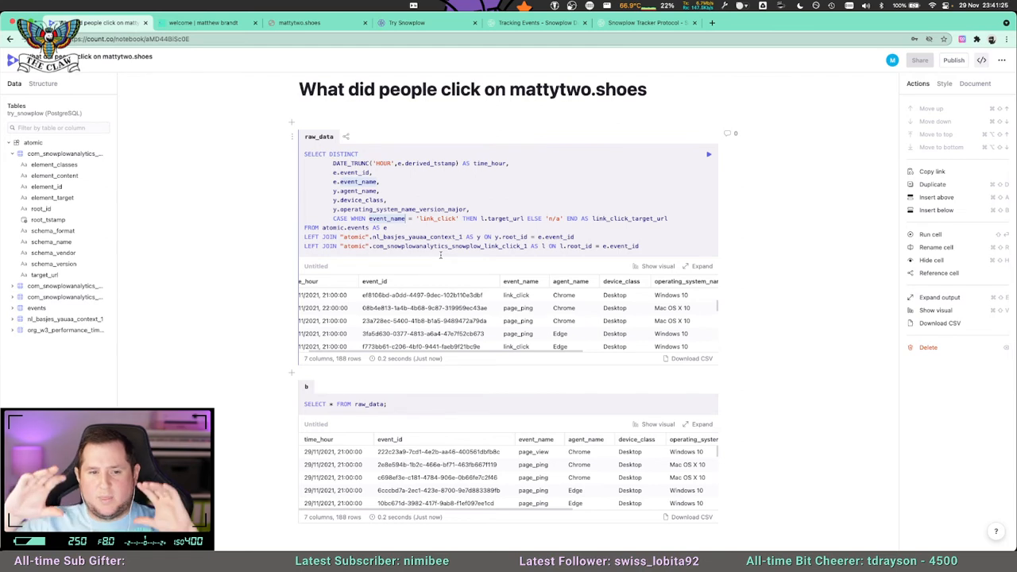
# Add e.session_id below the time_hour line in the raw_data SELECT list and run the cell.
pyautogui.click(467, 196)
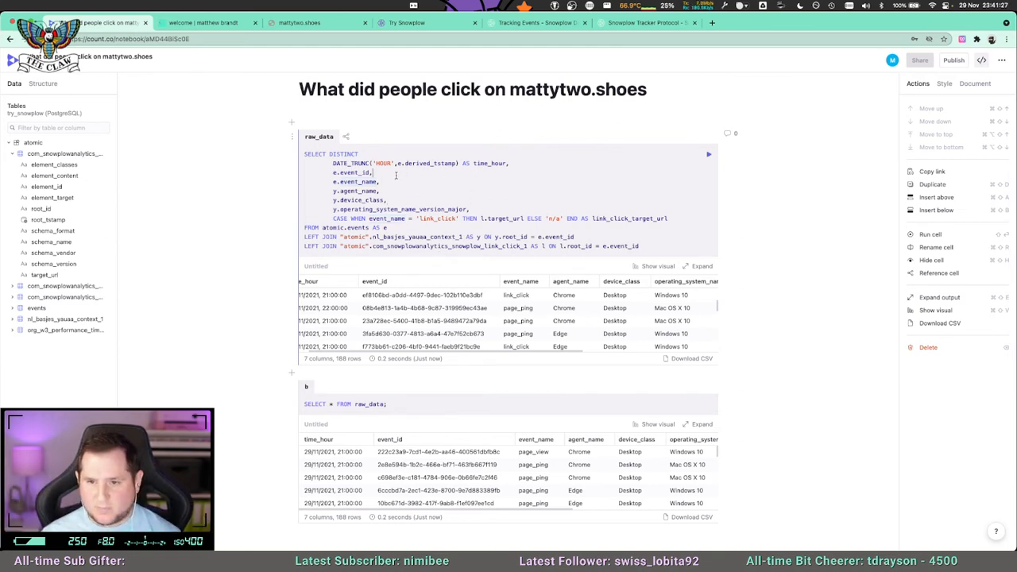
pyautogui.click(525, 162)
pyautogui.press('Return')
pyautogui.write('e.s')
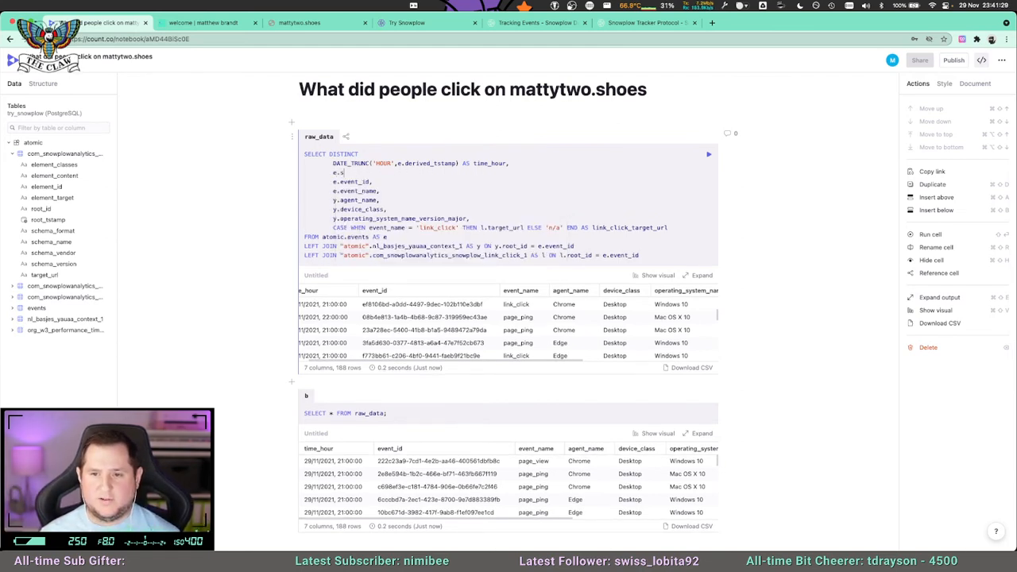
pyautogui.write('ession_id')
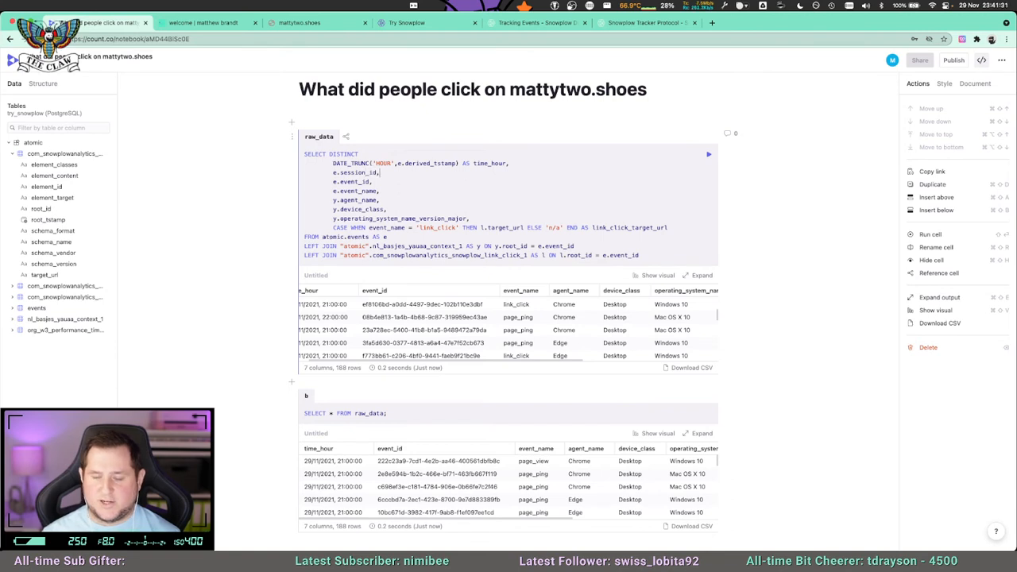
pyautogui.write(',')
pyautogui.click(708, 153)
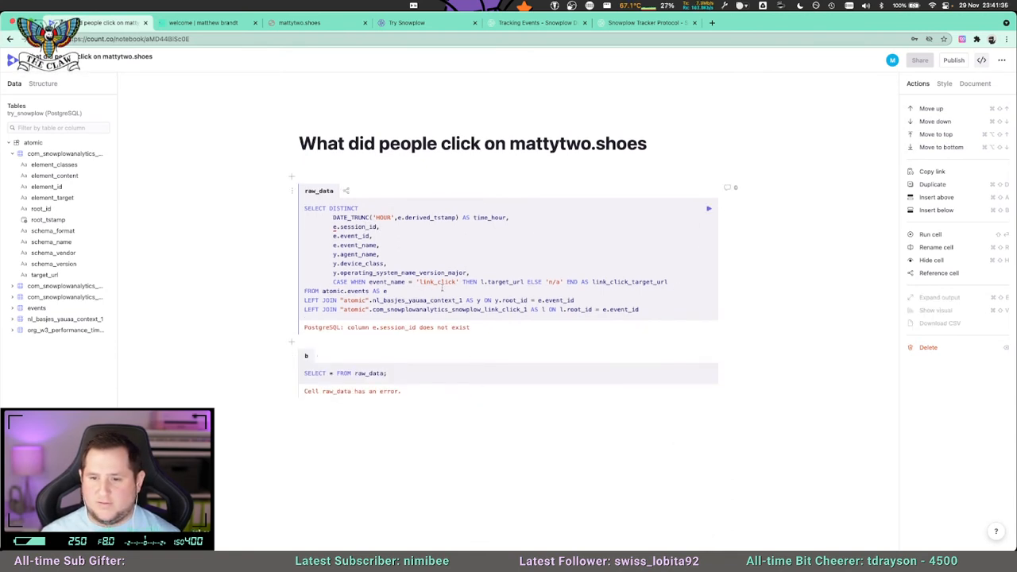
# Expand the events table in the schema and look through its columns for a session identifier.
pyautogui.doubleClick(348, 227)
pyautogui.moveTo(422, 237); pyautogui.dragTo(404, 230)
pyautogui.click(373, 226)
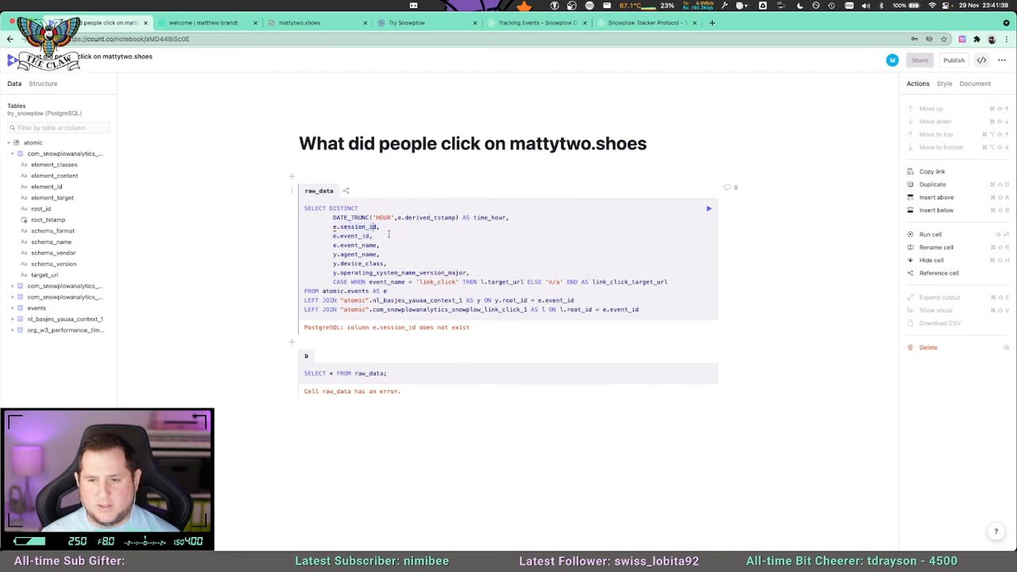
pyautogui.click(12, 154)
pyautogui.click(13, 186)
pyautogui.scroll(-1, 58, 371)
pyautogui.scroll(-10, 57, 367)
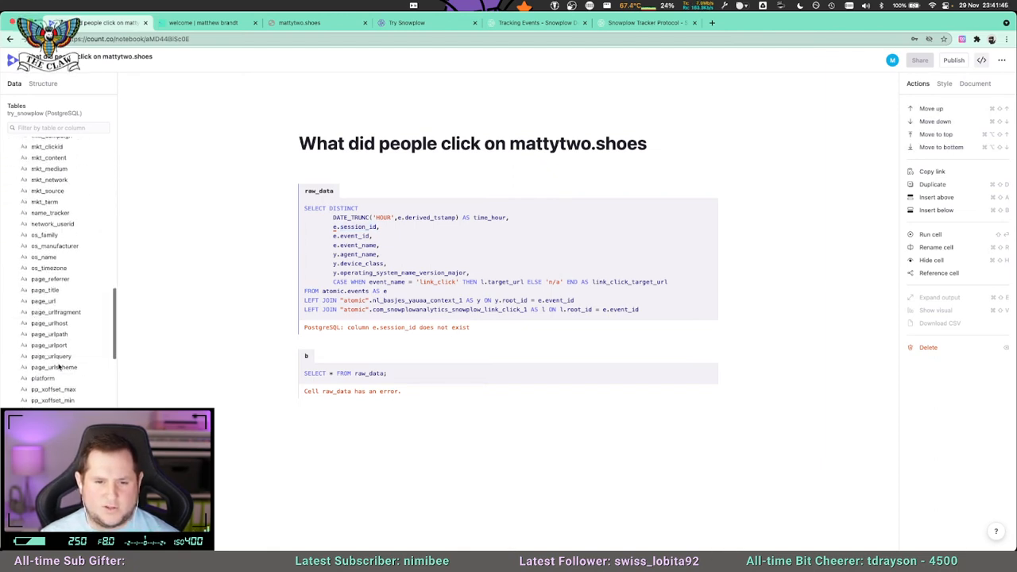
pyautogui.scroll(-10, 58, 367)
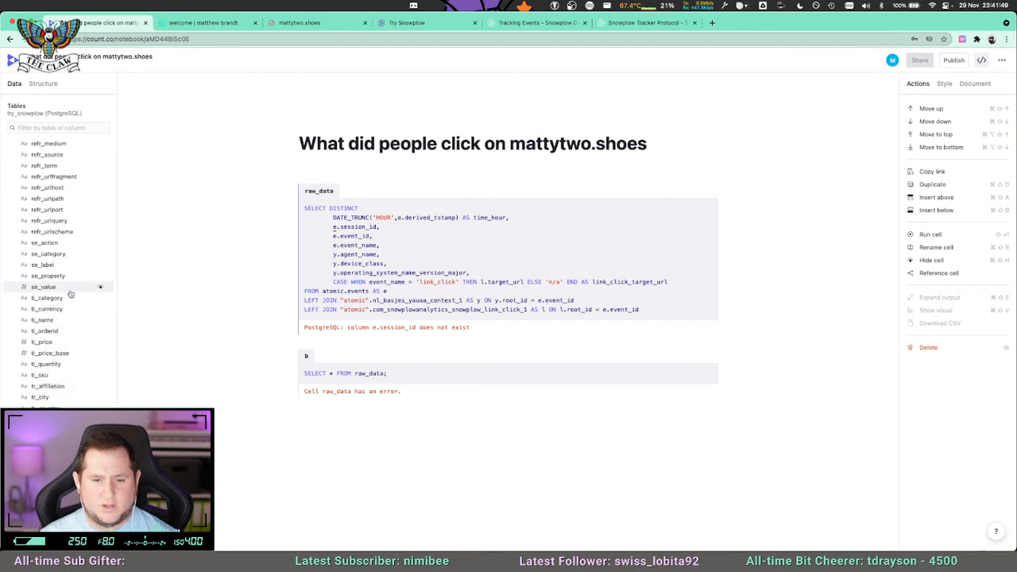
pyautogui.scroll(5, 72, 301)
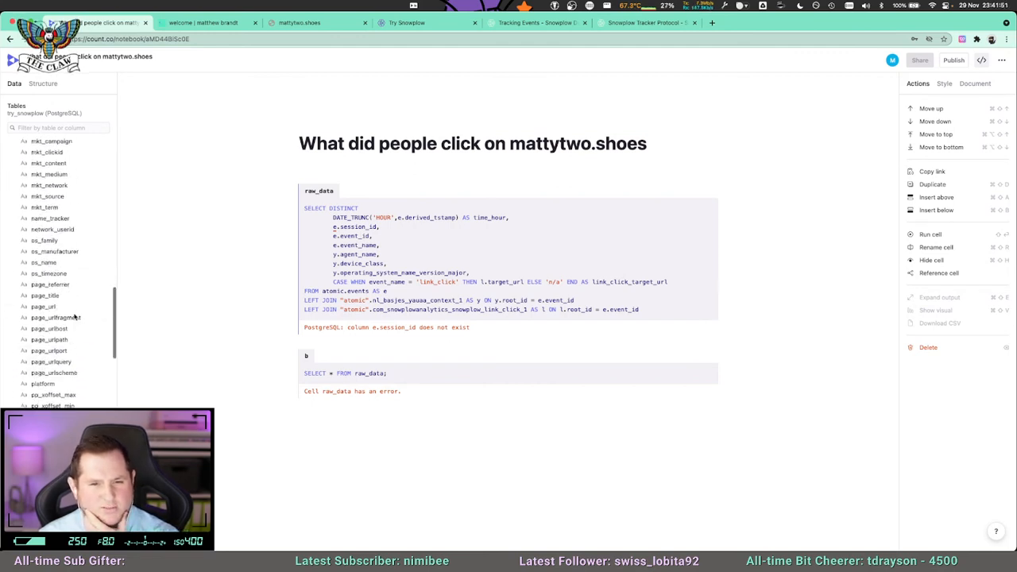
pyautogui.scroll(5, 71, 318)
pyautogui.scroll(4, 64, 334)
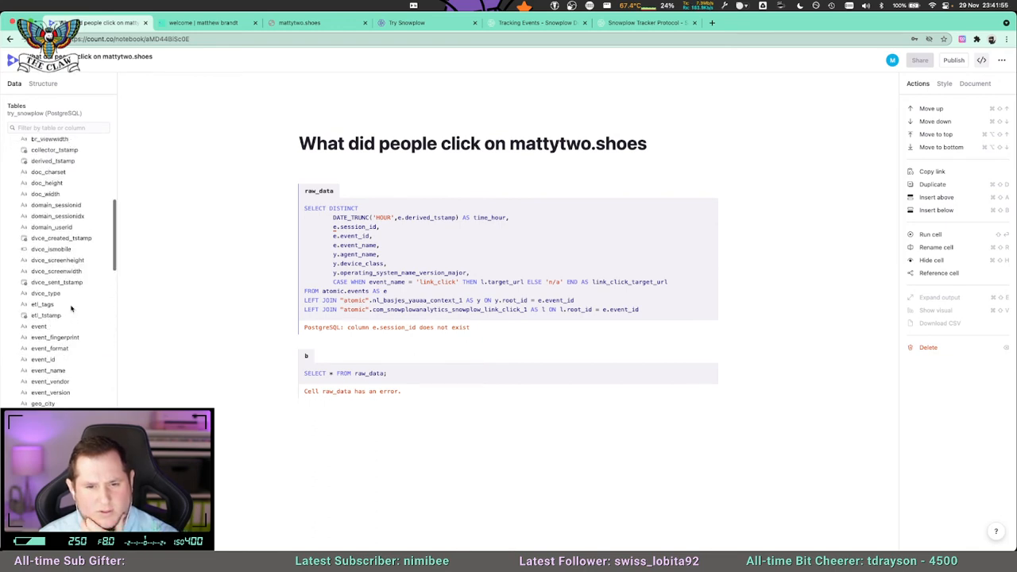
pyautogui.scroll(2, 72, 270)
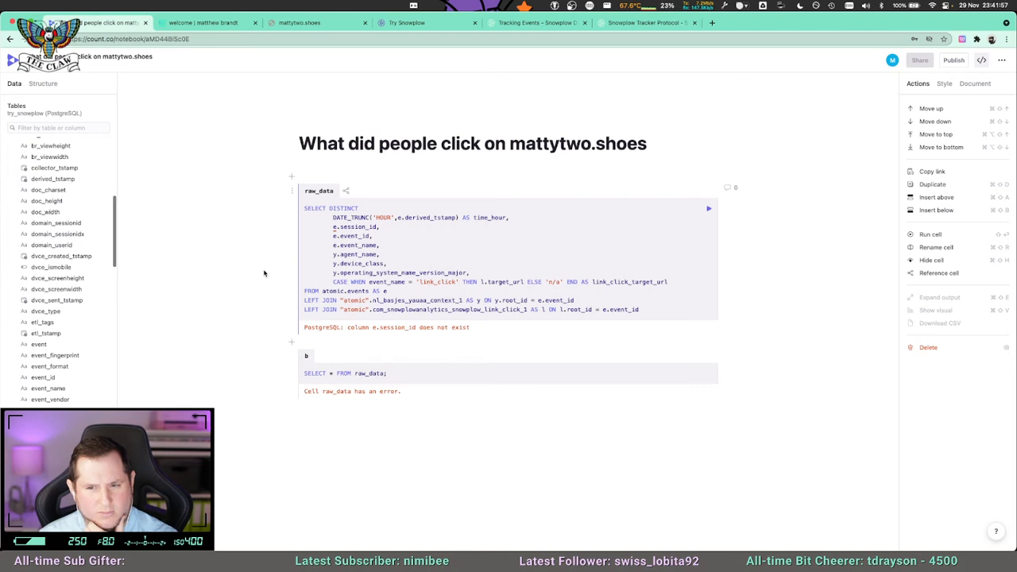
pyautogui.scroll(1, 79, 315)
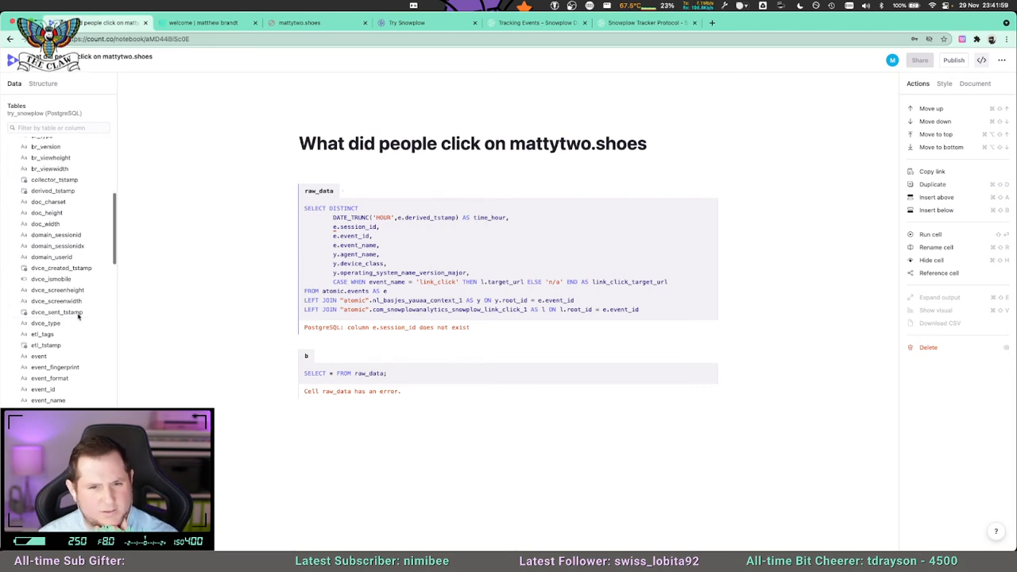
pyautogui.scroll(5, 79, 315)
pyautogui.scroll(3, 79, 316)
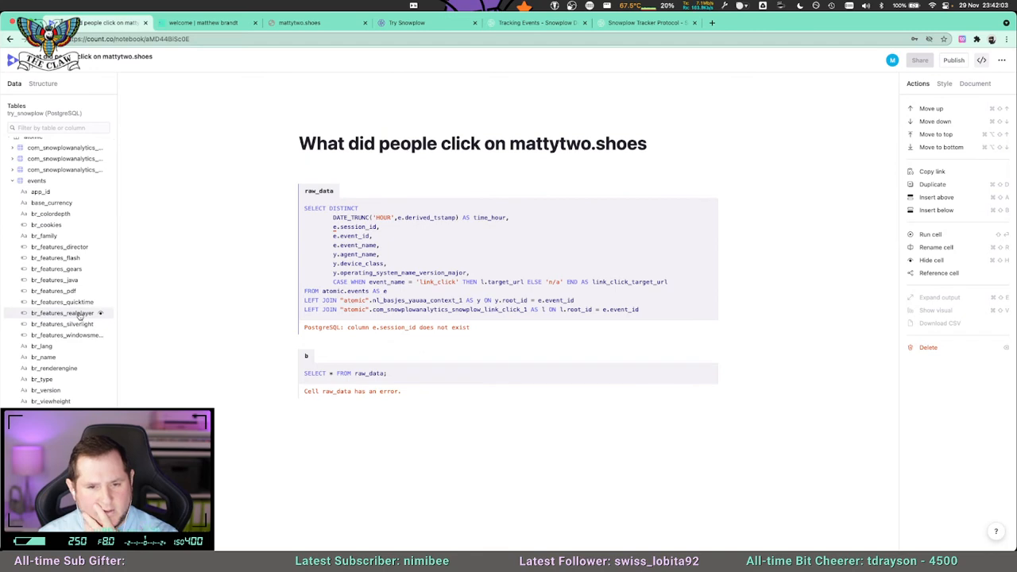
# Scan the remaining events columns and those of nl_basjes_yauaa_context_1 and the org_w3 performance table for a session field.
pyautogui.scroll(-10, 78, 315)
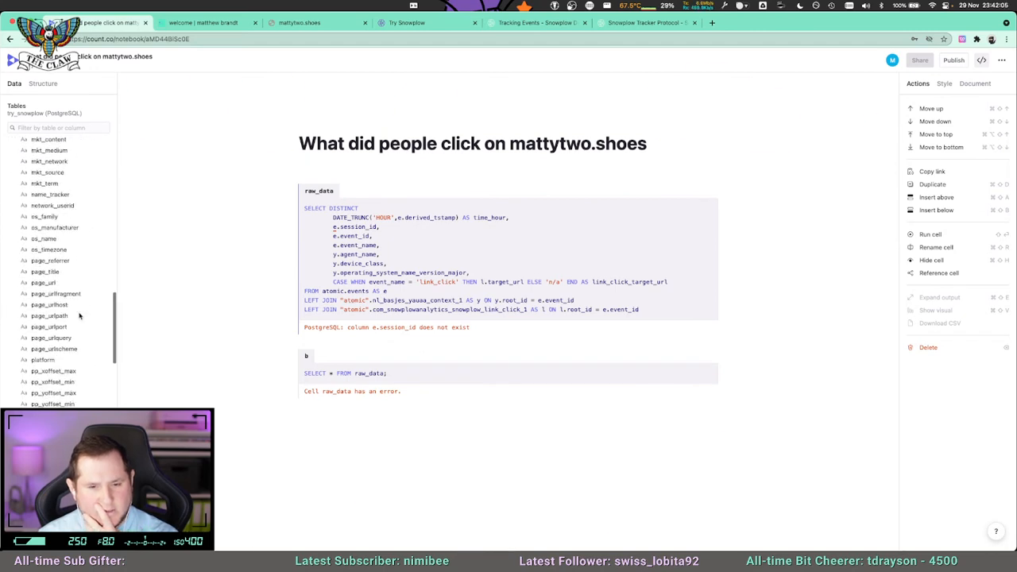
pyautogui.scroll(-1, 79, 315)
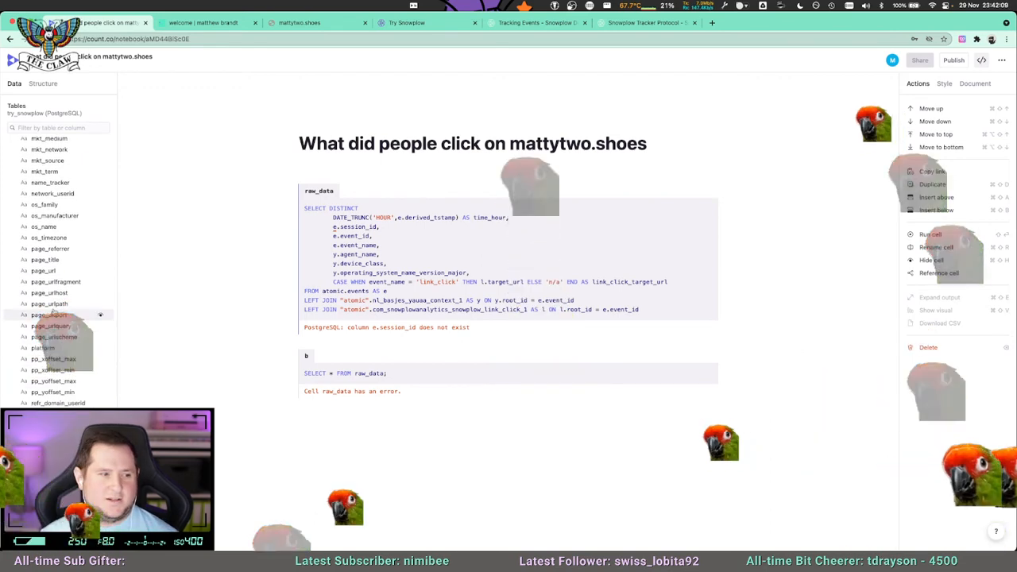
pyautogui.scroll(-1, 53, 314)
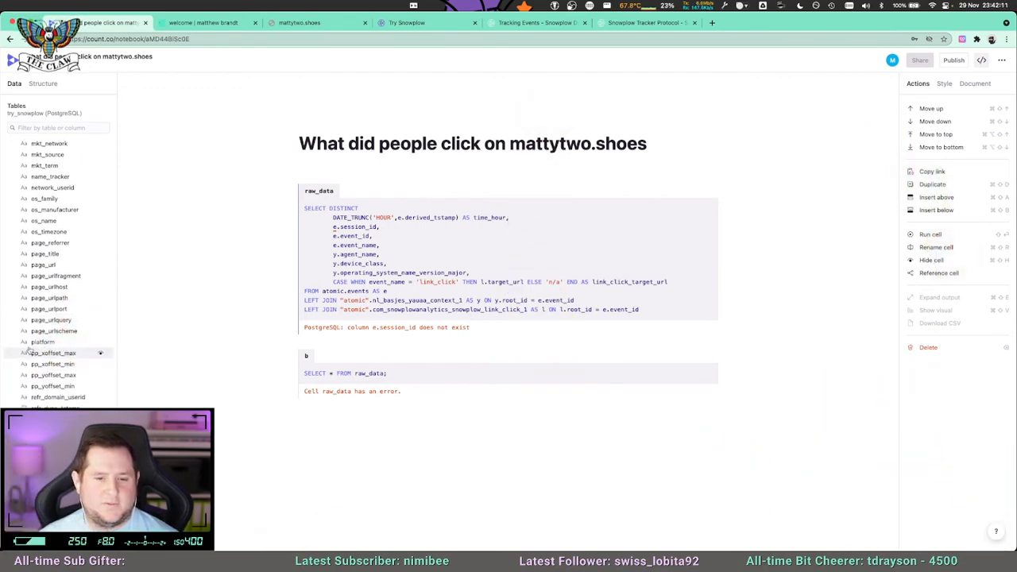
pyautogui.scroll(-1, 29, 350)
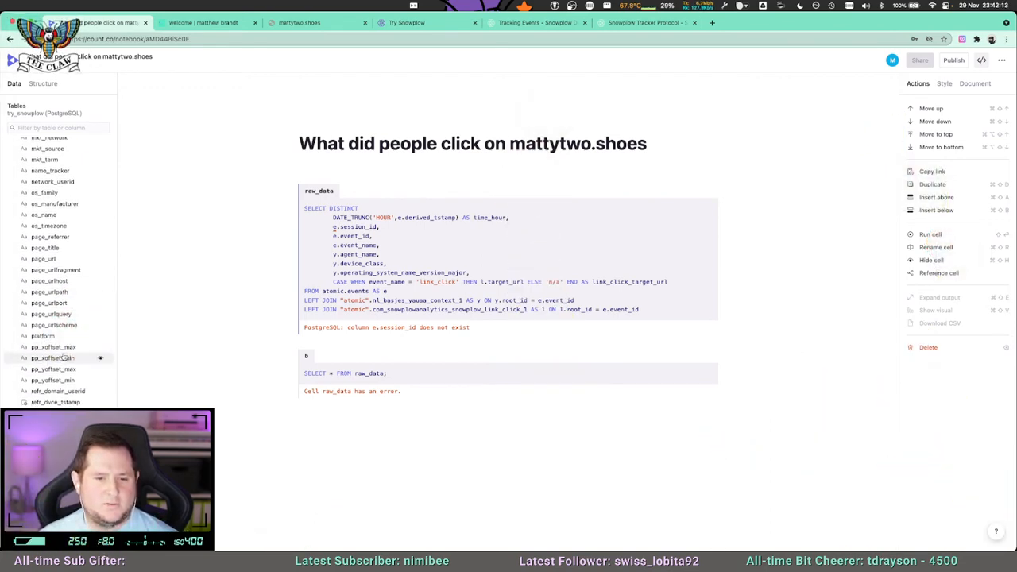
pyautogui.scroll(-10, 64, 362)
pyautogui.scroll(-1, 70, 395)
pyautogui.scroll(-4, 63, 357)
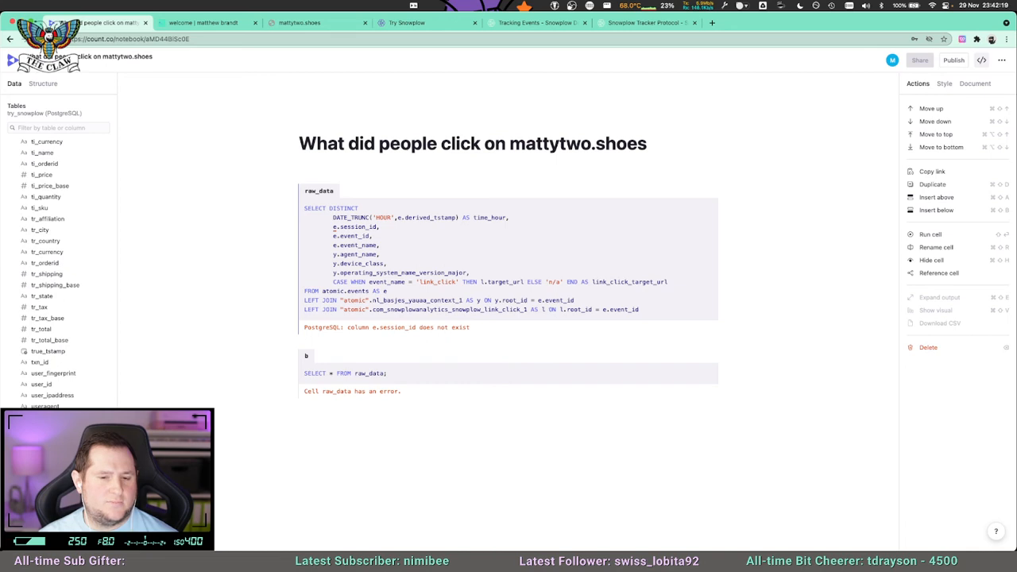
pyautogui.scroll(-10, 55, 350)
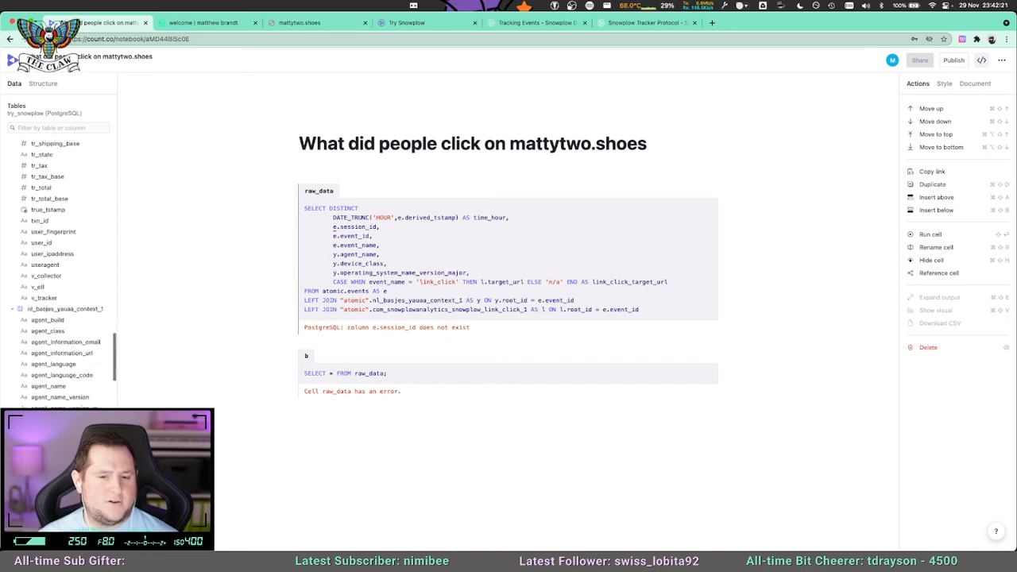
pyautogui.scroll(-10, 48, 362)
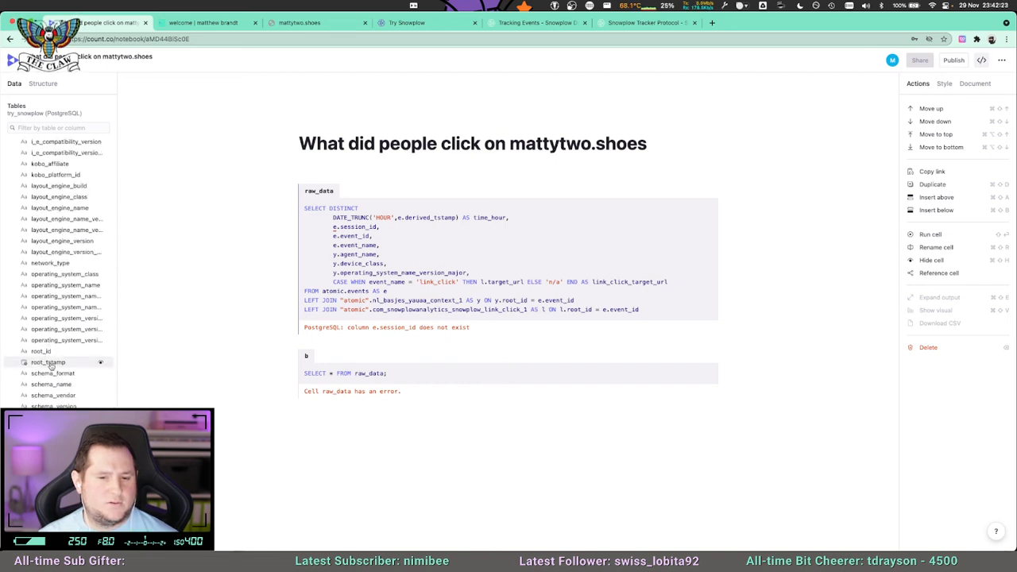
pyautogui.scroll(-10, 59, 270)
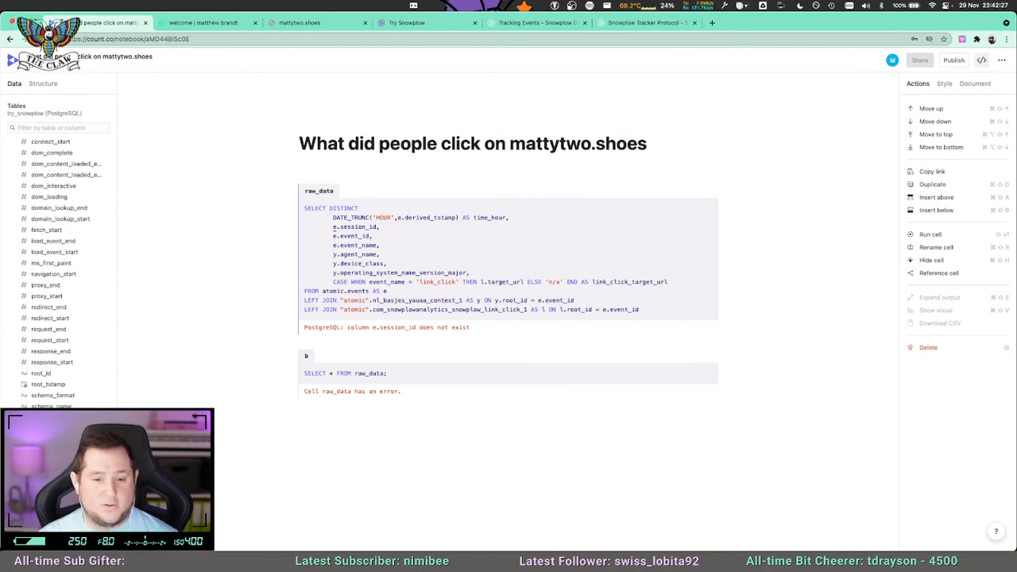
pyautogui.scroll(-5, 70, 283)
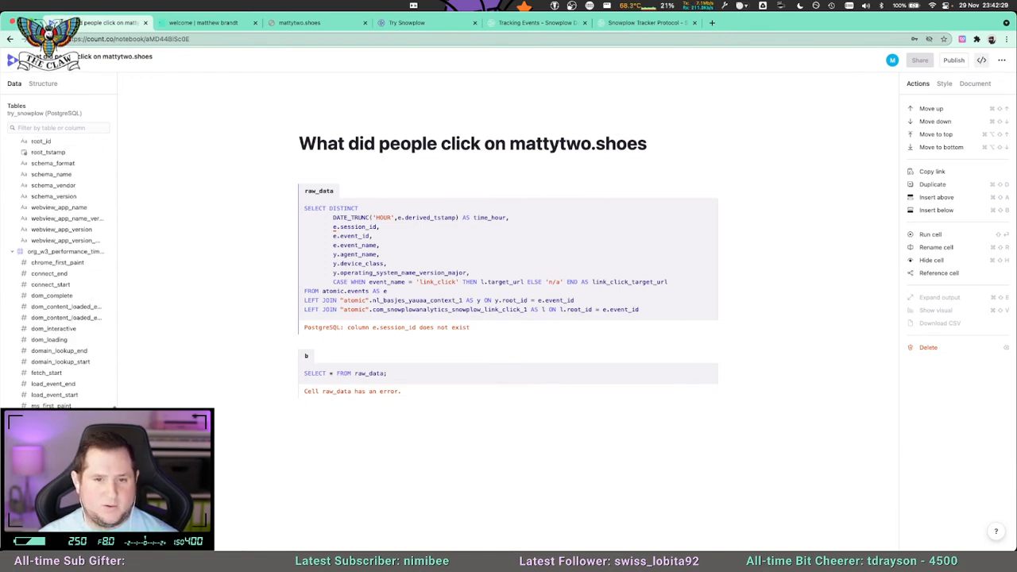
# Inspect the columns of the second and third com_snowplowanalytics tables for a session field.
pyautogui.scroll(20, 71, 283)
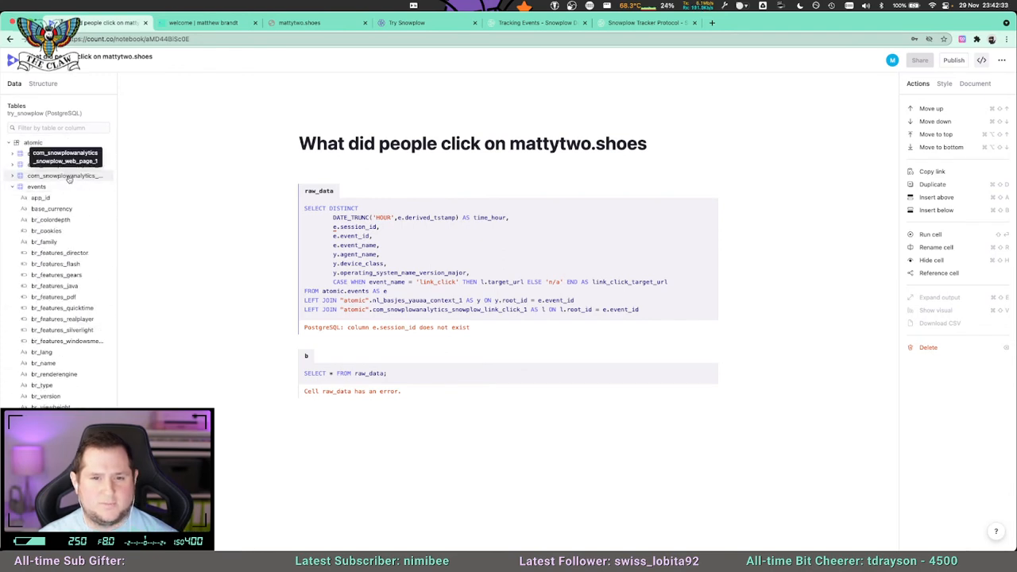
pyautogui.click(13, 164)
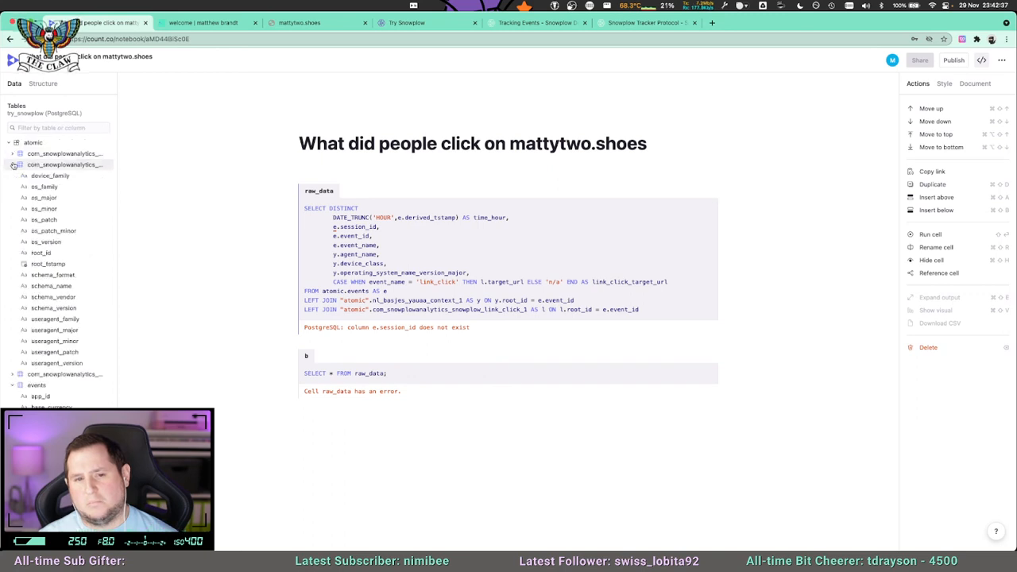
pyautogui.click(14, 164)
pyautogui.click(14, 175)
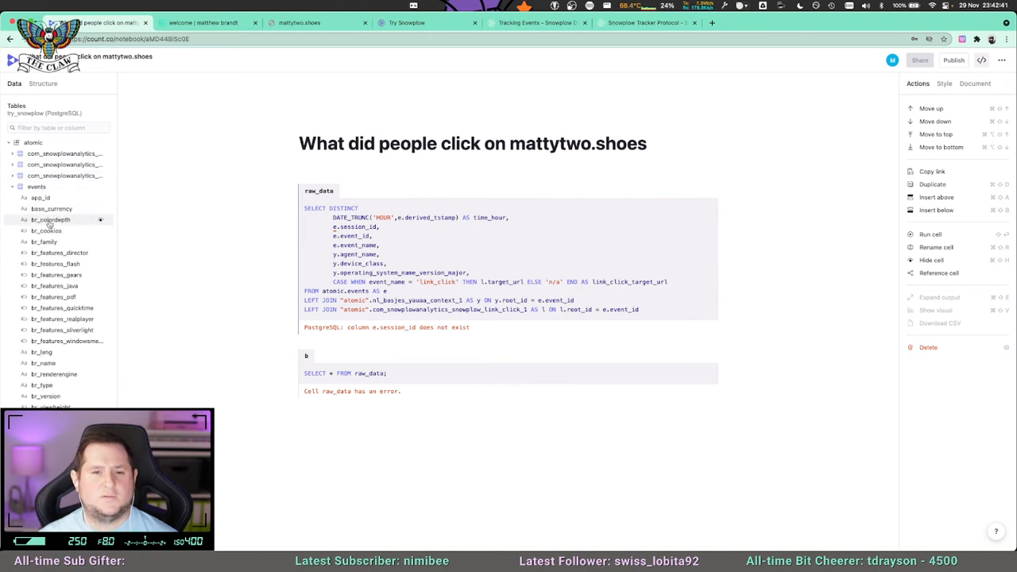
# Replace session_id with domain_sessionid from the events table in the raw_data SELECT list.
pyautogui.scroll(-5, 69, 256)
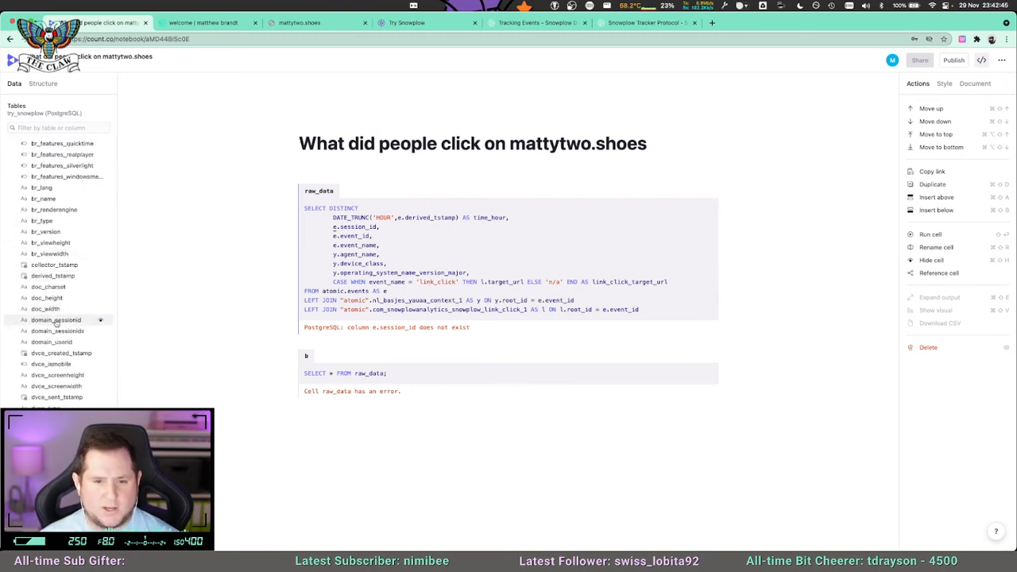
pyautogui.click(416, 243)
pyautogui.doubleClick(355, 227)
pyautogui.write('domains')
pyautogui.write('essio')
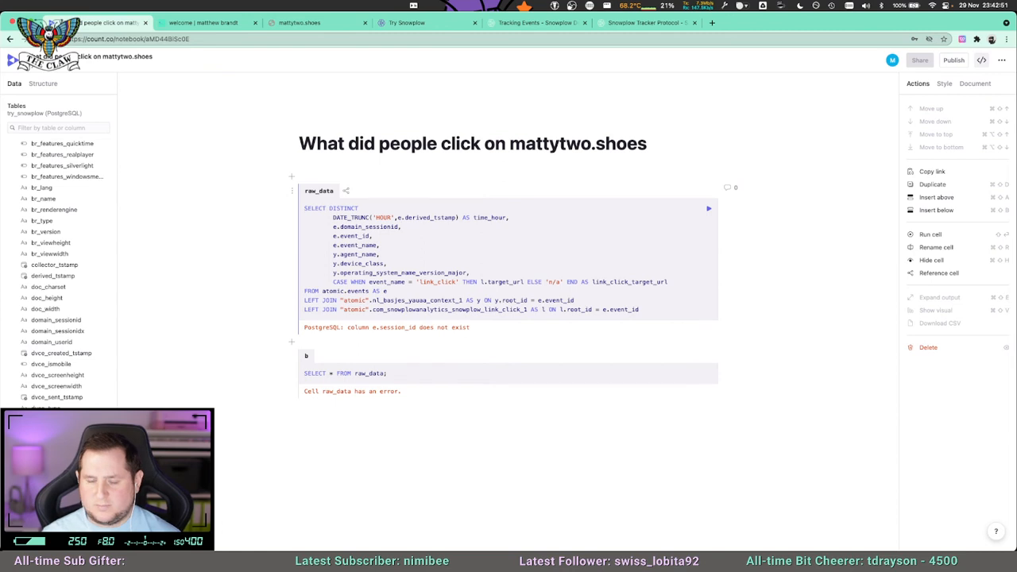
# Run the raw_data cell and look through the events table columns for a user identifier.
pyautogui.press('super+Return')
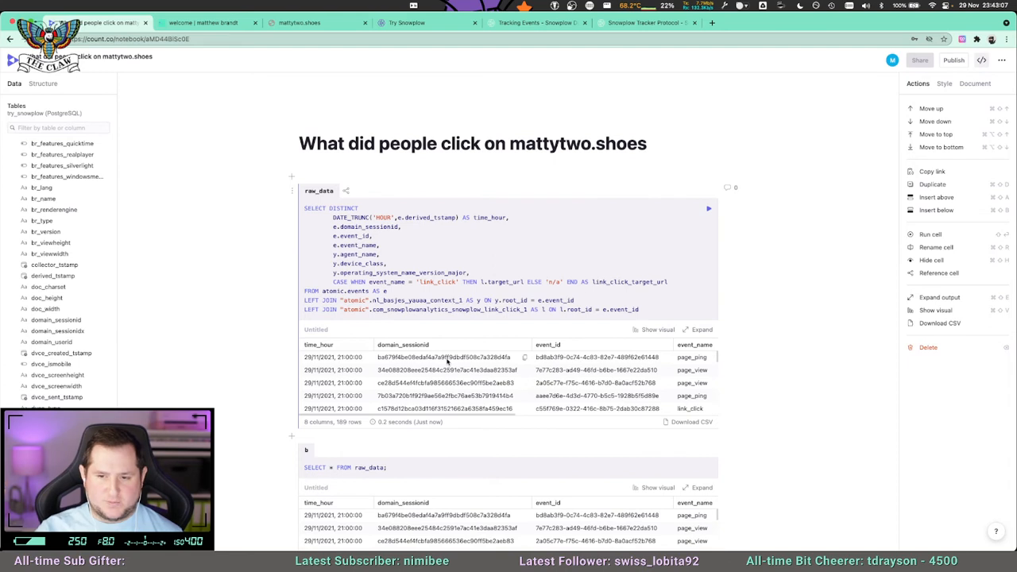
pyautogui.moveTo(430, 548)
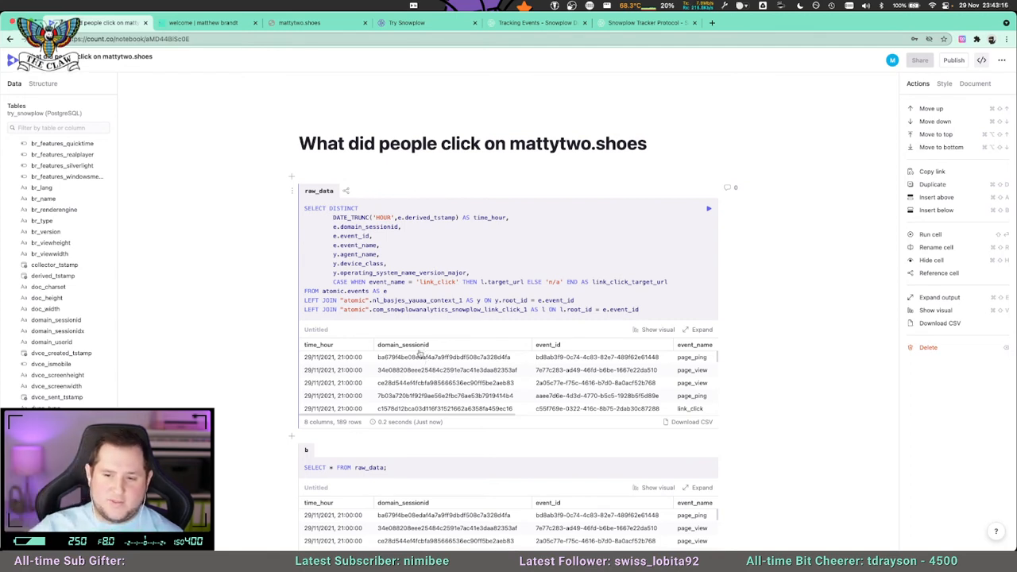
pyautogui.click(380, 226)
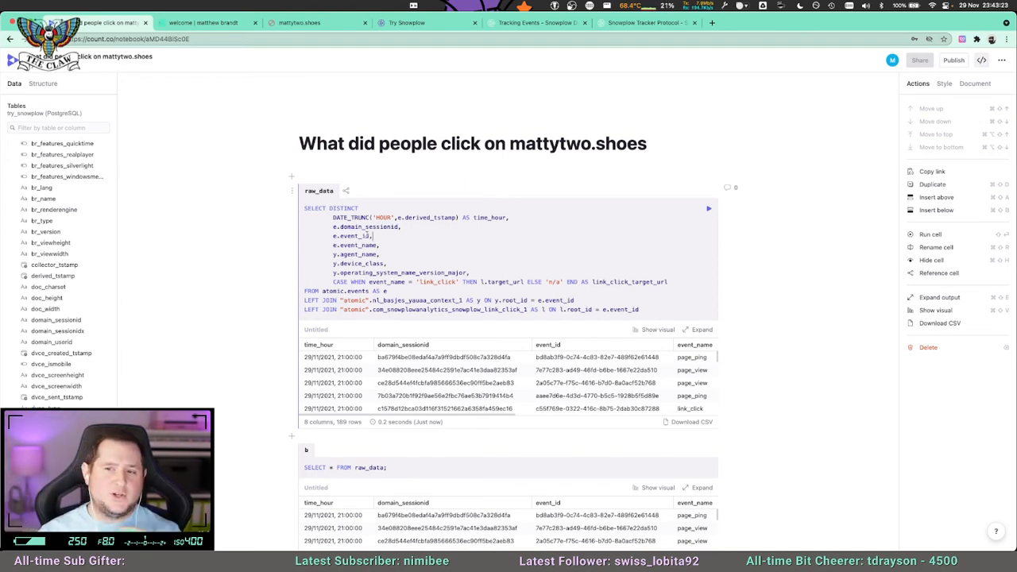
pyautogui.scroll(-5, 55, 334)
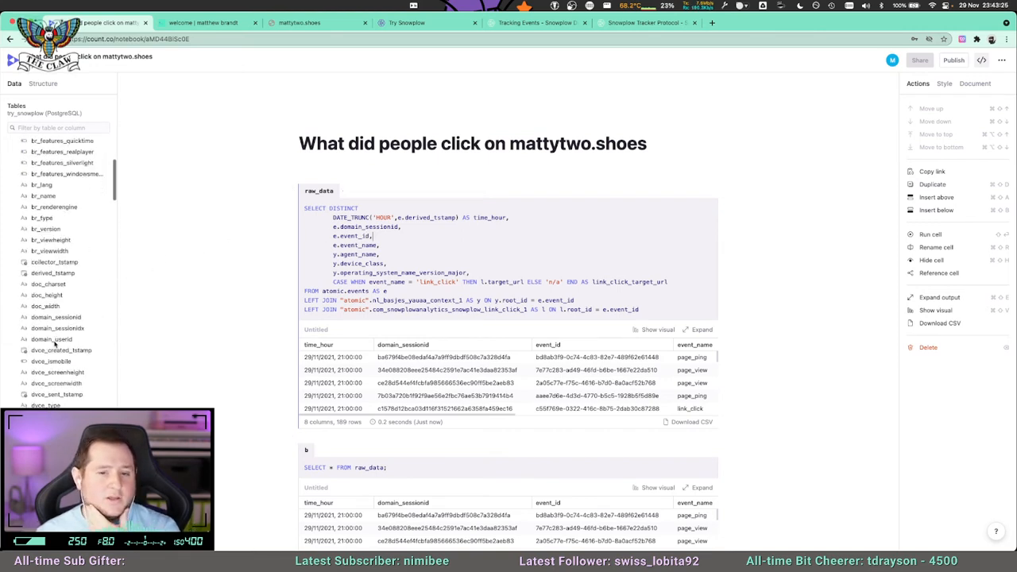
pyautogui.scroll(6, 55, 343)
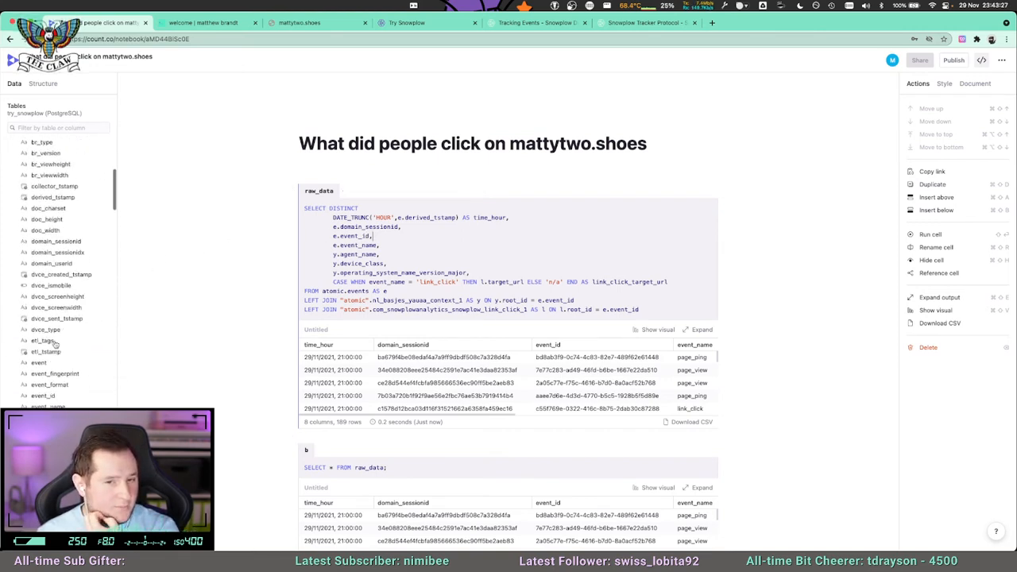
pyautogui.scroll(-3, 78, 334)
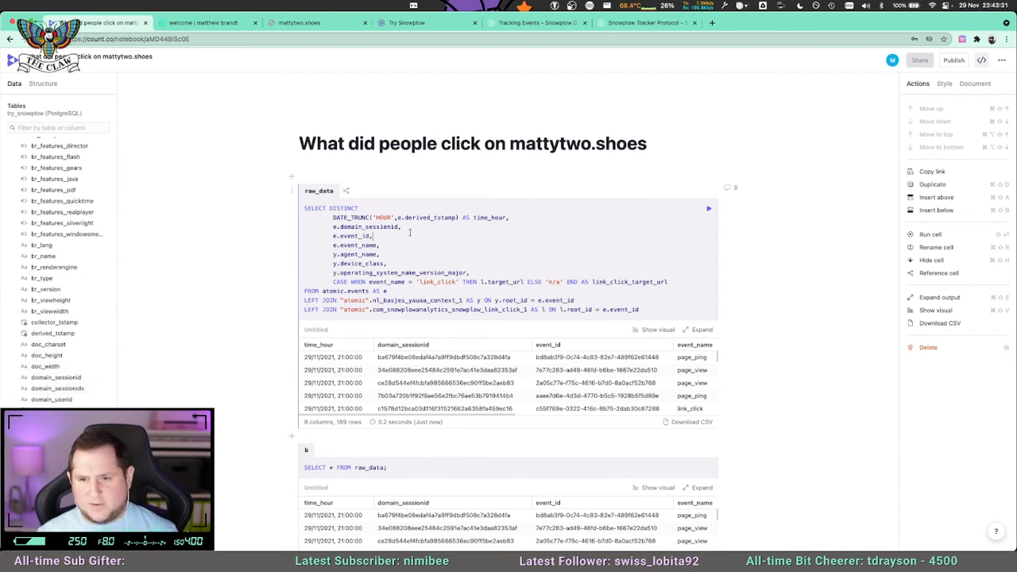
# Add e.domain_userid below e.domain_sessionid in the raw_data SELECT list and run the cell.
pyautogui.click(410, 229)
pyautogui.press('Return')
pyautogui.write('e.doma')
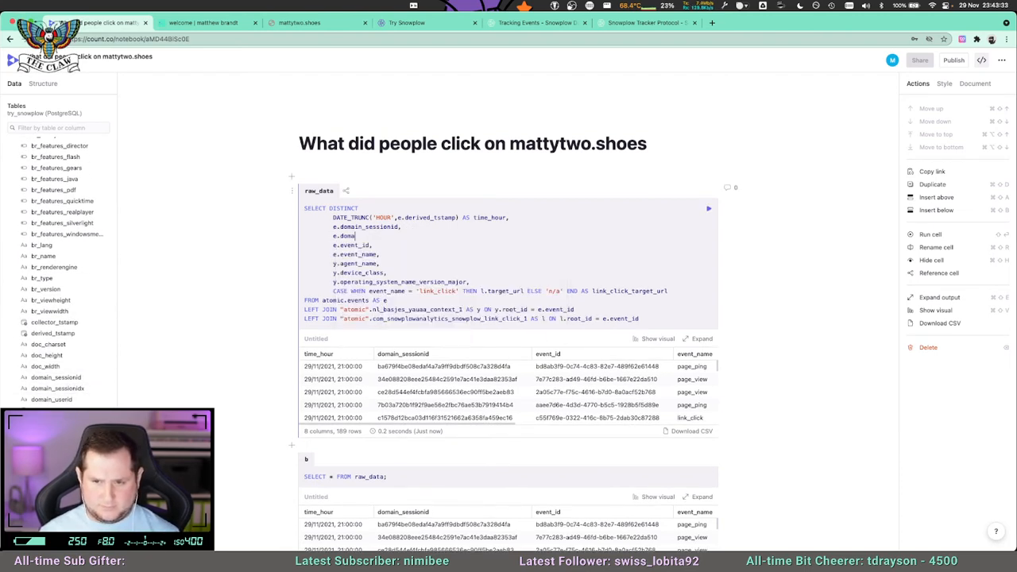
pyautogui.write('in_userid,')
pyautogui.hotkey('shift', 'Return')
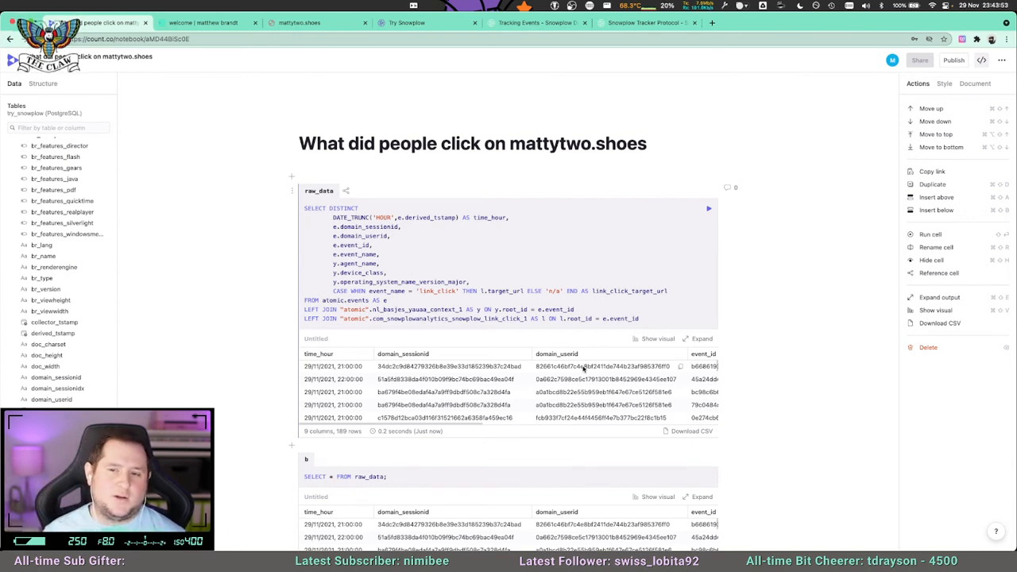
# Remove e.domain_userid from the raw_data SELECT list and rerun the cell.
pyautogui.moveTo(389, 236); pyautogui.dragTo(335, 236)
pyautogui.click(394, 237)
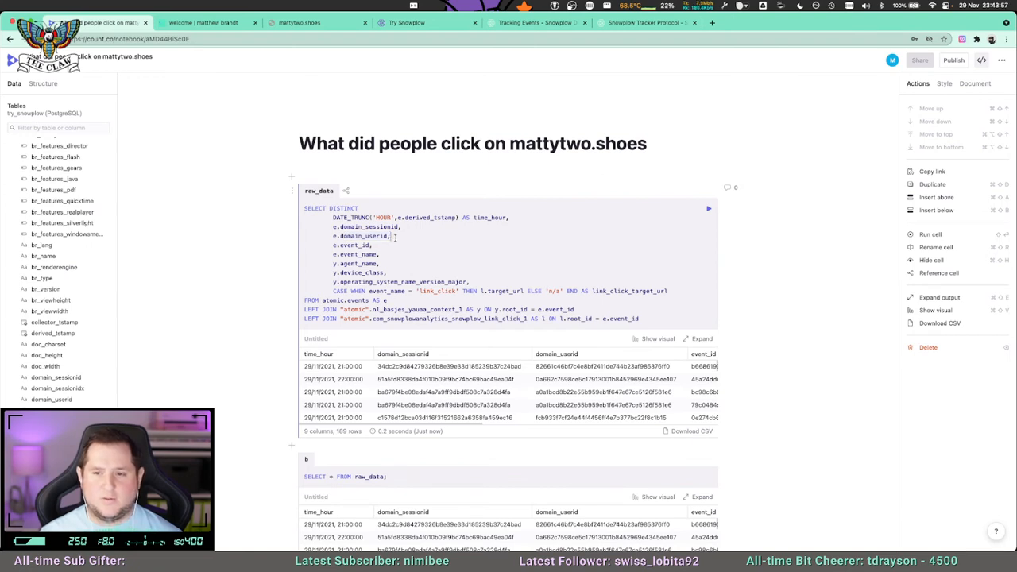
pyautogui.moveTo(391, 236); pyautogui.dragTo(308, 236)
pyautogui.press('BackSpace')
pyautogui.press('BackSpace')
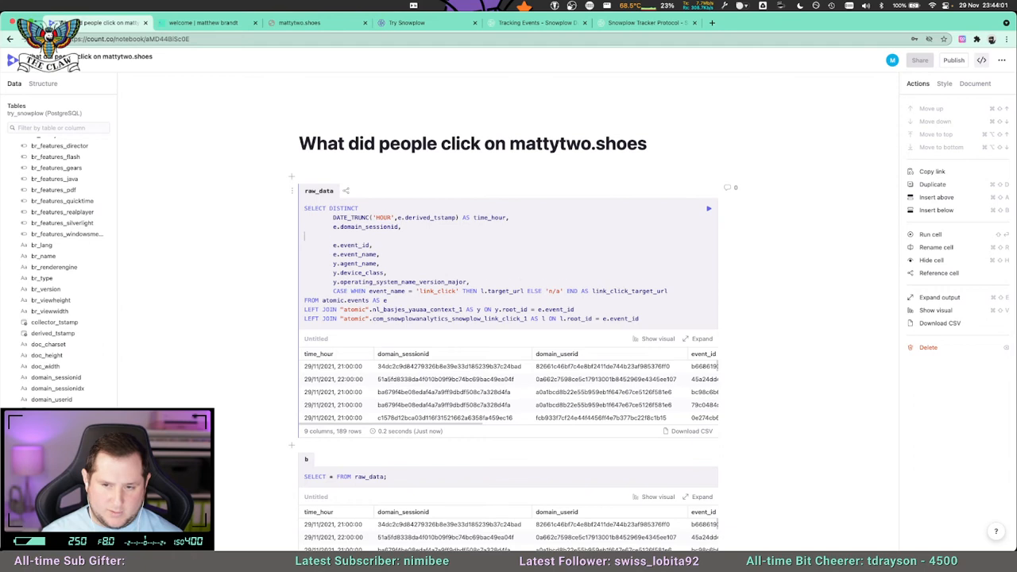
pyautogui.hotkey('shift', 'Return')
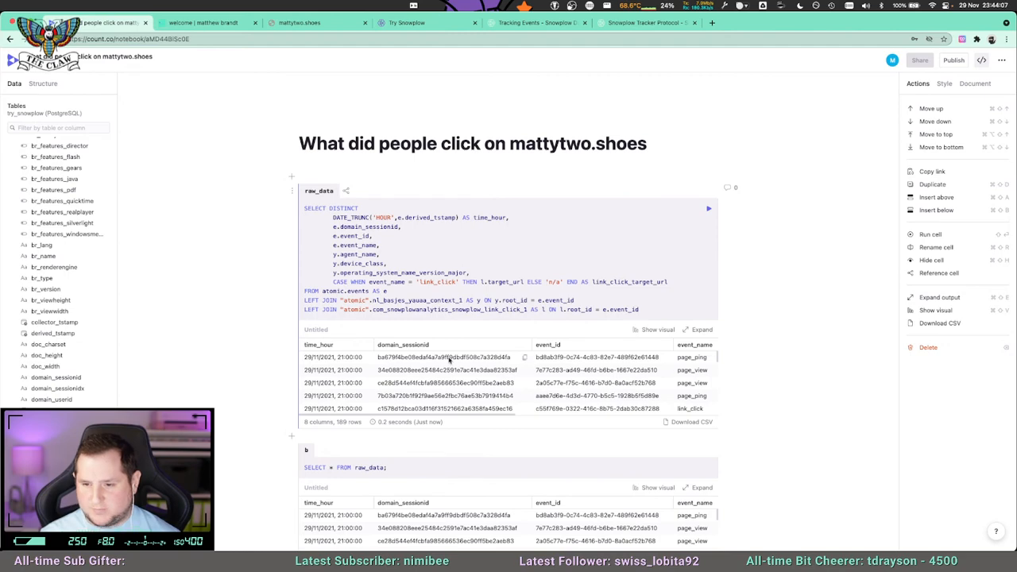
# Expand the raw_data results, copy the domain_sessionid of a Chrome page_ping row on Mac OS X 10, and close the expanded view.
pyautogui.scroll(-1, 450, 362)
pyautogui.click(704, 315)
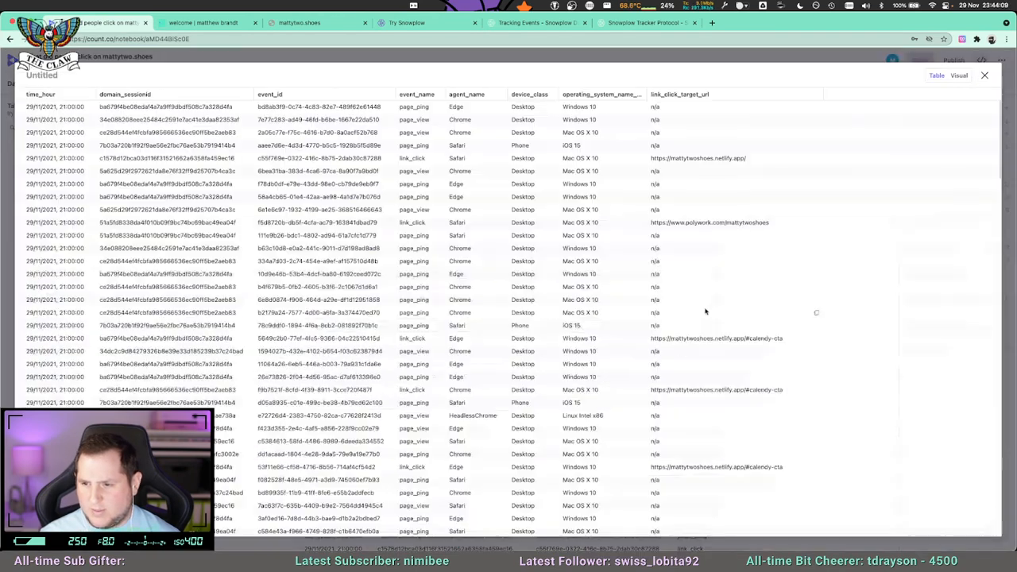
pyautogui.click(247, 287)
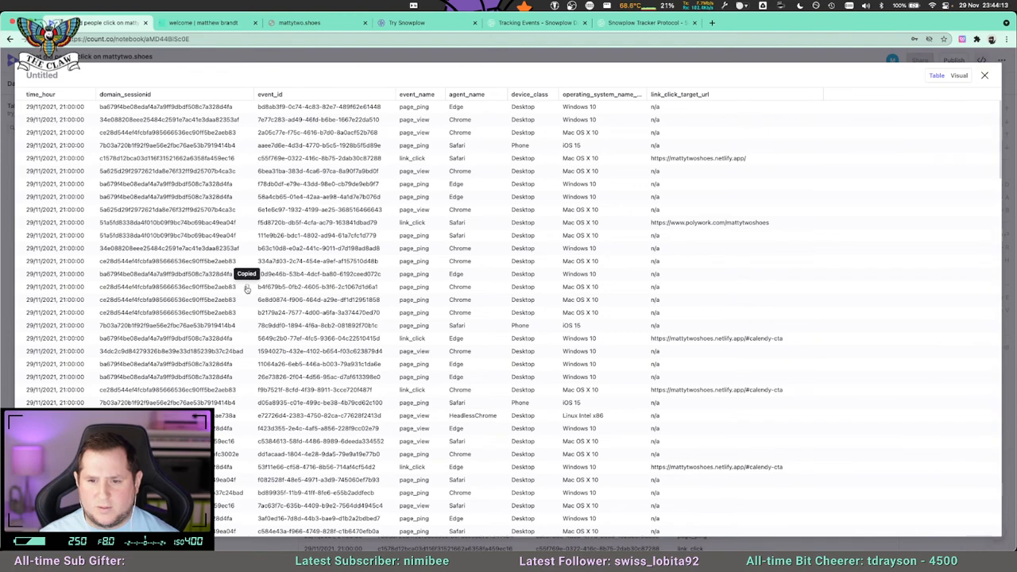
pyautogui.click(984, 76)
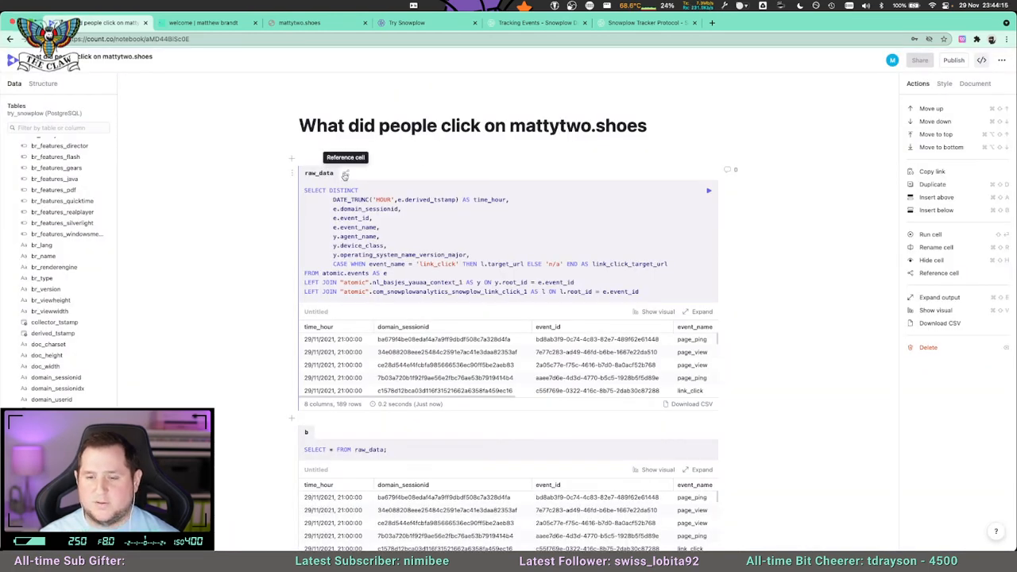
# Add a WHERE clause to raw_data limiting domain_sessionid to the copied session ID, and run the cell.
pyautogui.click(649, 292)
pyautogui.press('Return')
pyautogui.write('WHERE d')
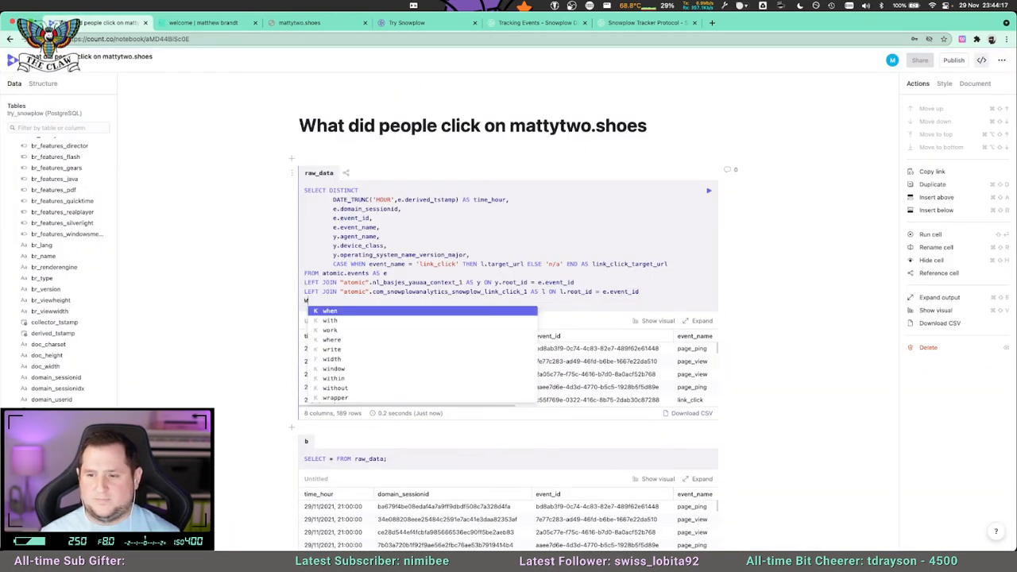
pyautogui.write('omain_se')
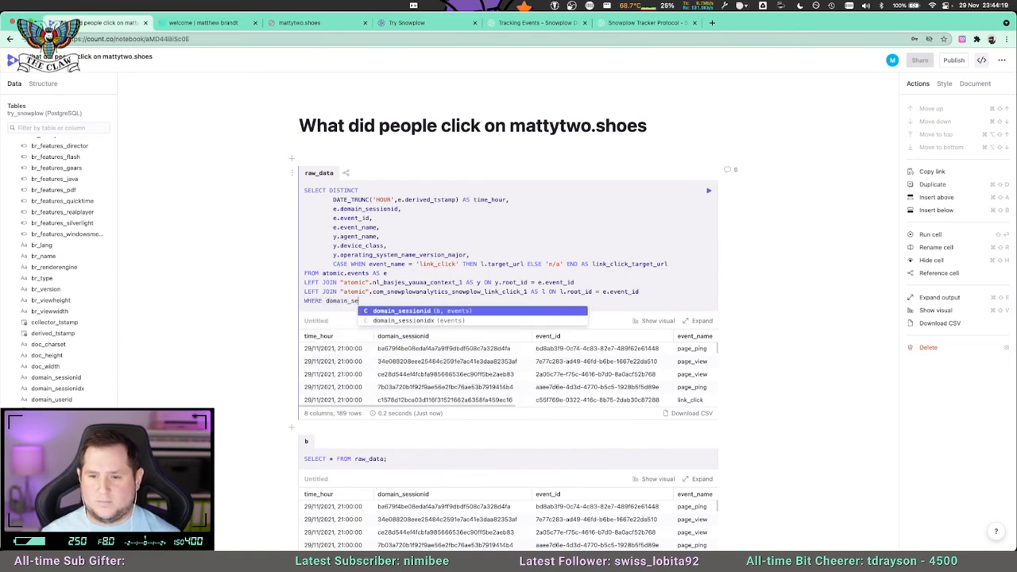
pyautogui.write("ssionid = '")
pyautogui.write('ce28d544ef4fcbfa985666536ec90ff5be2aeb83')
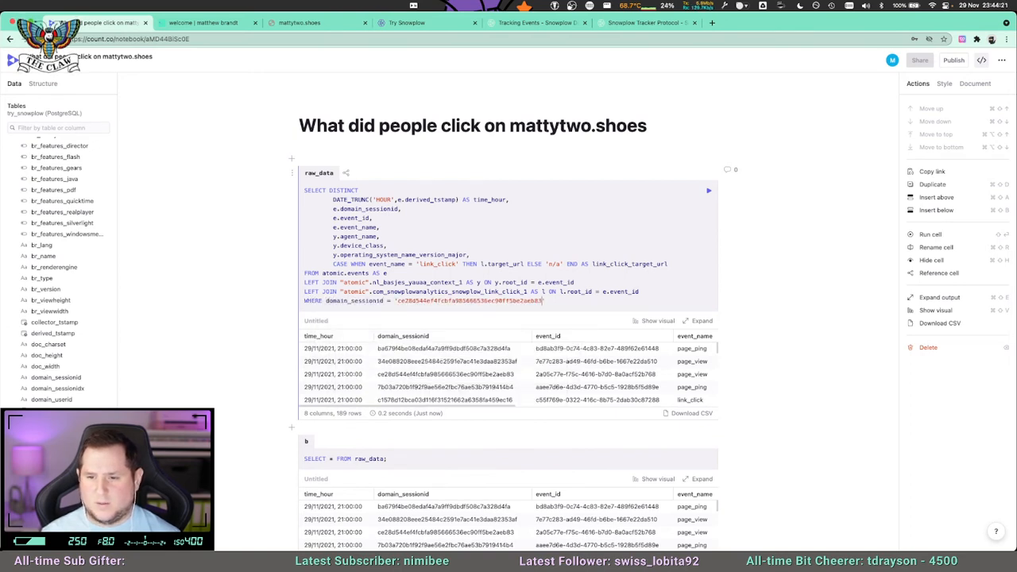
pyautogui.press('super+Return')
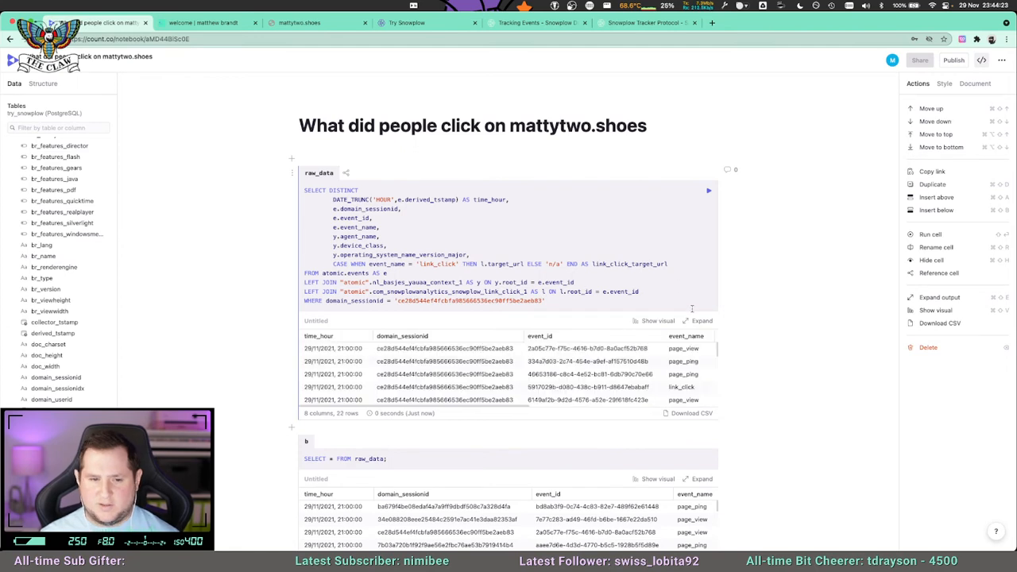
# Add ORDER BY time_hour at the end of the raw_data query, run it and review the expanded results.
pyautogui.click(555, 299)
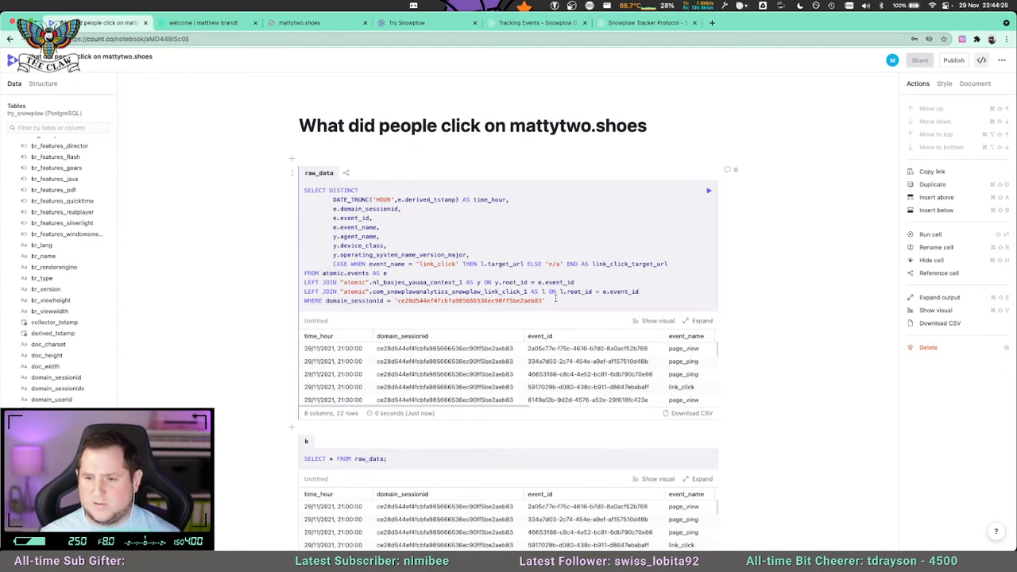
pyautogui.press('Return')
pyautogui.write('ORDER BY ')
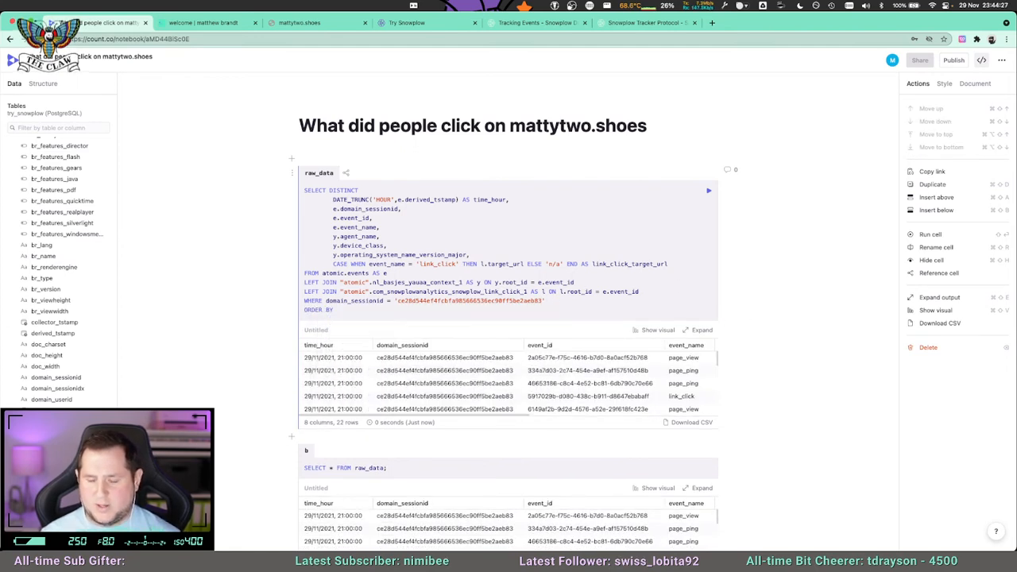
pyautogui.write('time_hour')
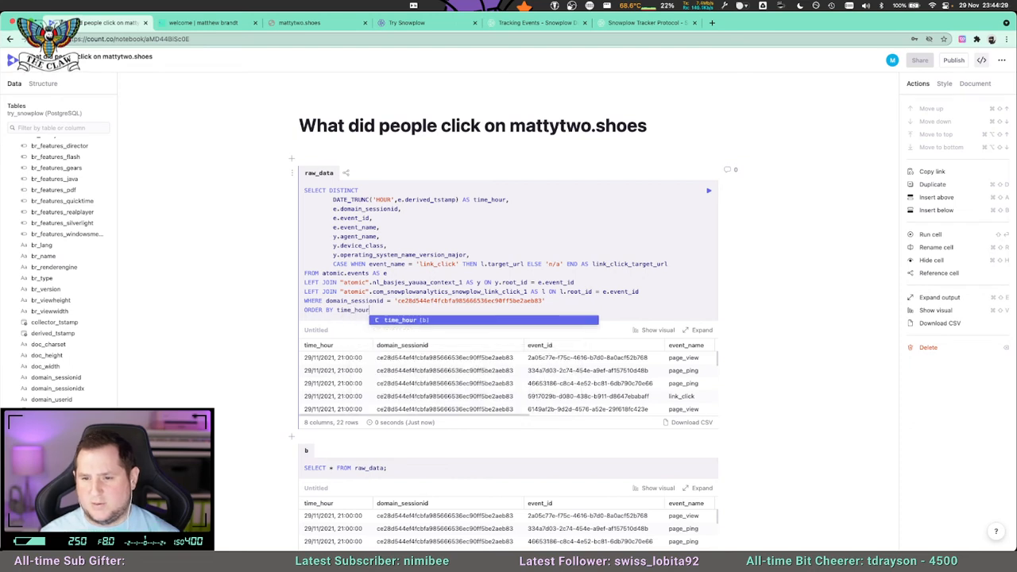
pyautogui.hotkey('shift', 'Return')
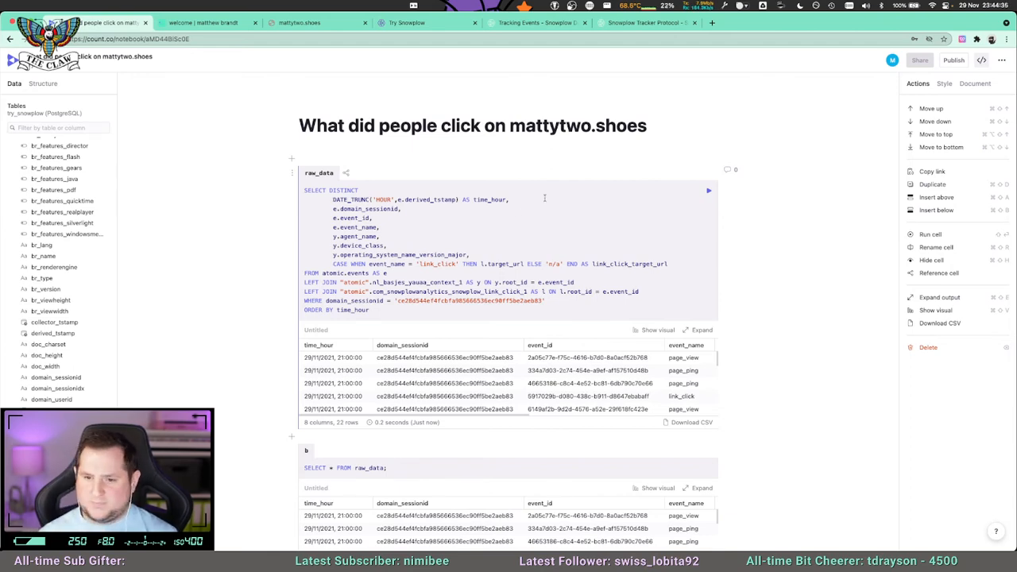
pyautogui.click(697, 330)
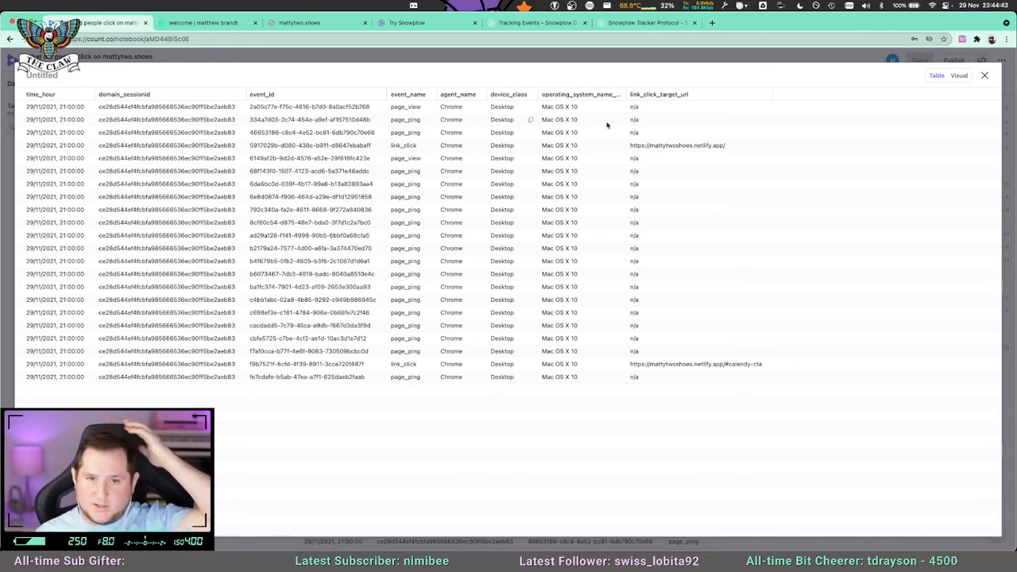
pyautogui.click(984, 75)
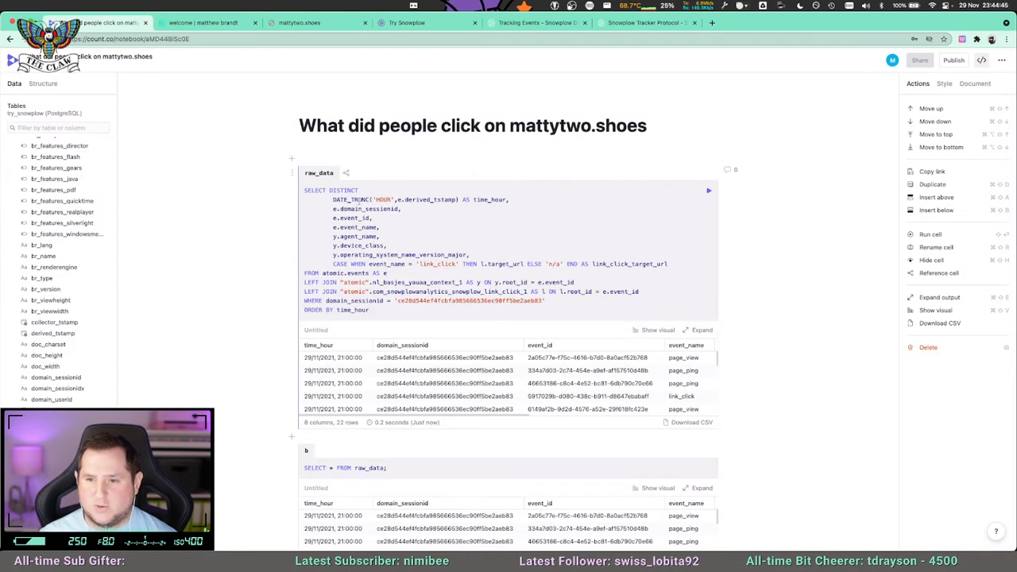
# Replace the hour-truncated time_hour column with plain e.derived_tstamp, placed after e.event_id in the raw_data SELECT list.
pyautogui.moveTo(334, 199); pyautogui.dragTo(446, 200)
pyautogui.press('BackSpace')
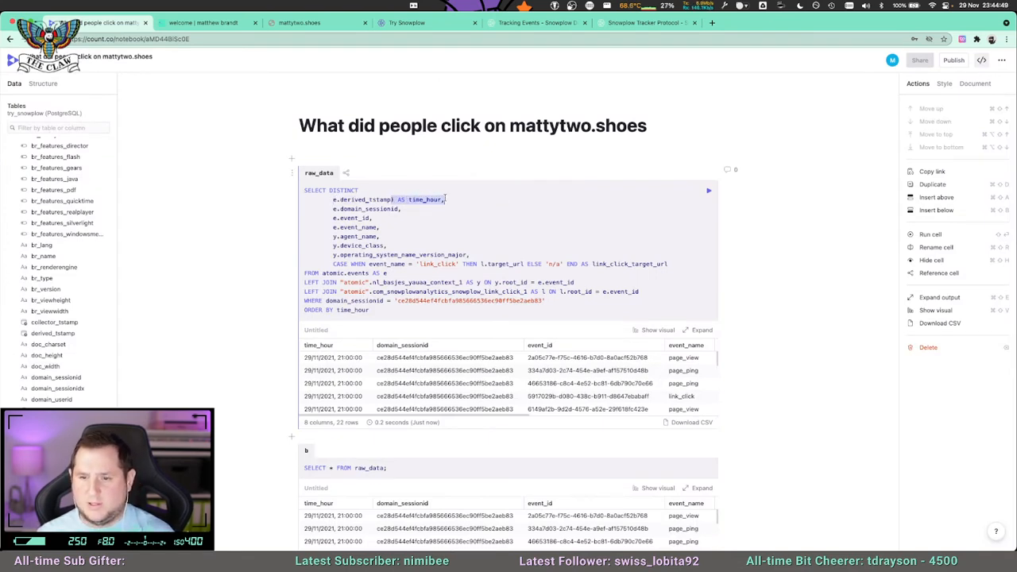
pyautogui.press('BackSpace')
pyautogui.moveTo(340, 199); pyautogui.dragTo(395, 200)
pyautogui.press('super+c')
pyautogui.press('BackSpace')
pyautogui.press('BackSpace')
pyautogui.click(361, 208)
pyautogui.press('Return')
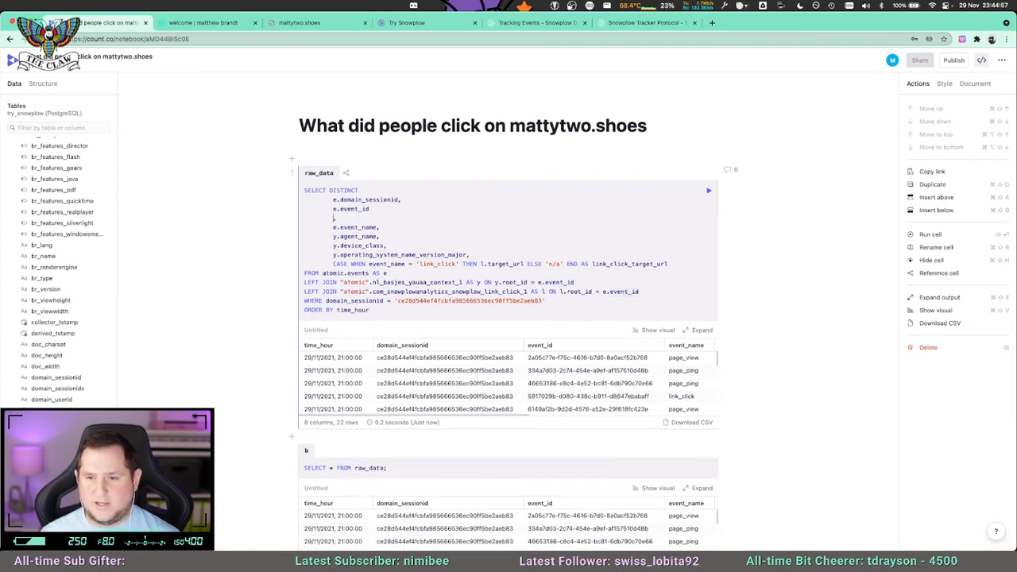
pyautogui.press('super+v')
pyautogui.write(',')
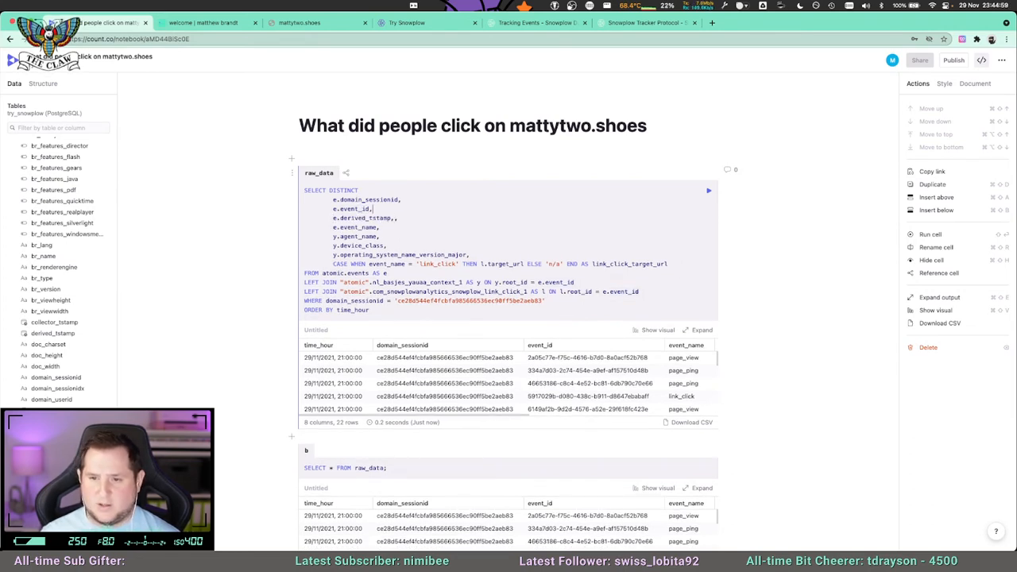
pyautogui.press('BackSpace')
# Change the raw_data sorting to ORDER BY 3, run the cell and review the session's events in the expanded results.
pyautogui.doubleClick(356, 309)
pyautogui.write('3')
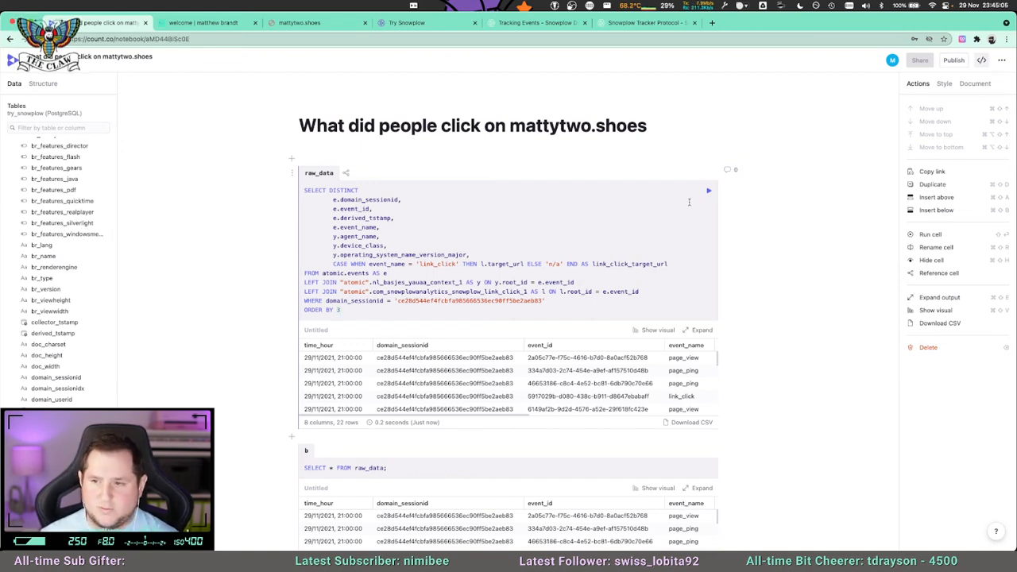
pyautogui.press('super+Return')
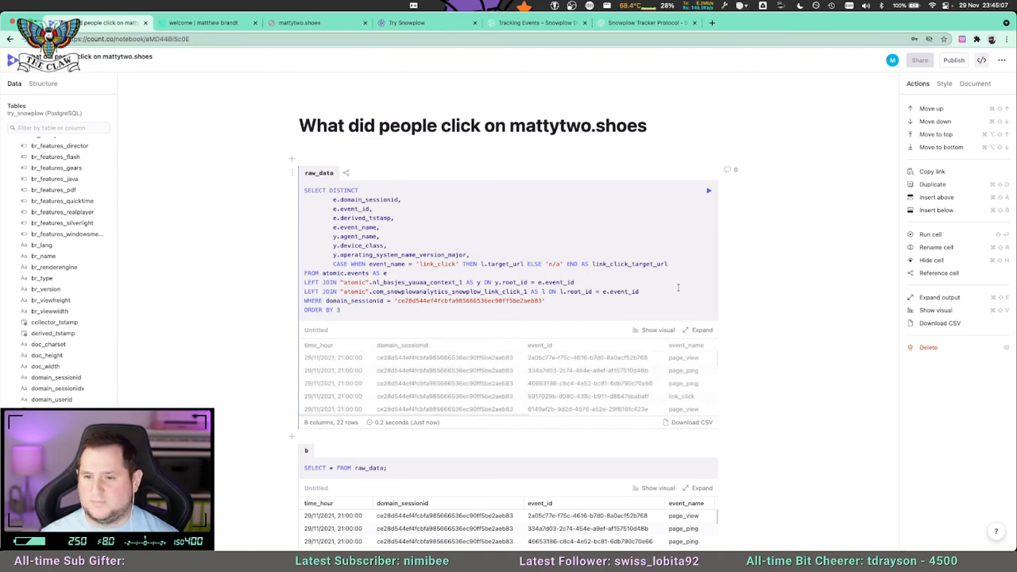
pyautogui.click(702, 331)
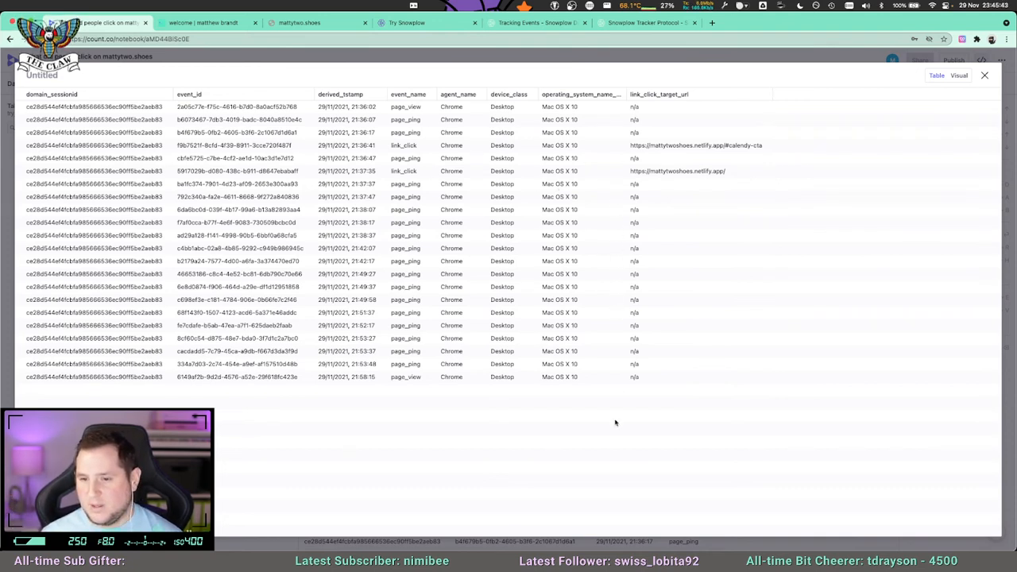
pyautogui.click(984, 75)
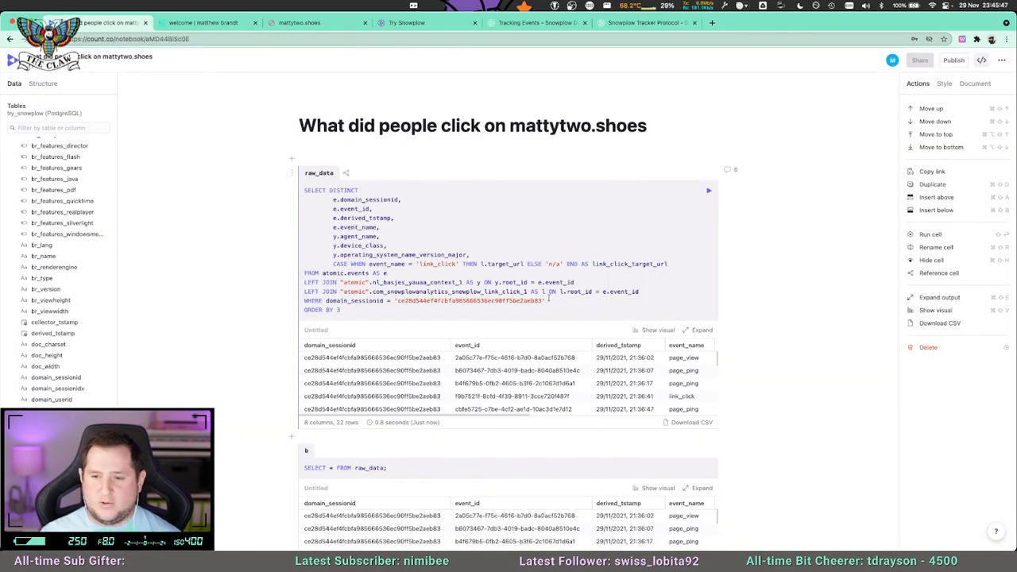
# Set the raw_data sorting to ORDER BY 1,3, delete the session WHERE clause, and run the cell with its results expanded.
pyautogui.click(342, 310)
pyautogui.write('1,')
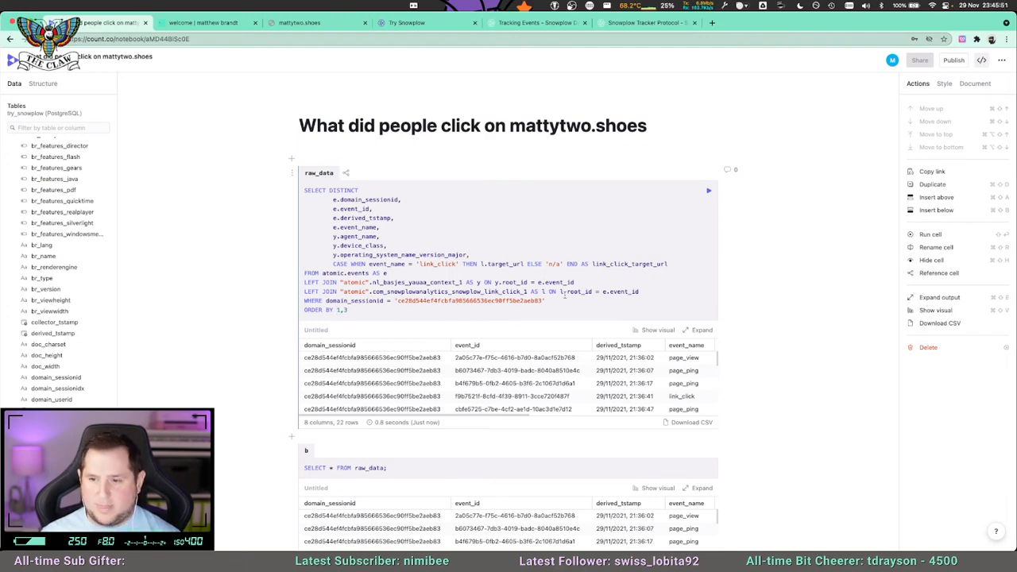
pyautogui.press('super+shift+Left')
pyautogui.press('BackSpace')
pyautogui.press('BackSpace')
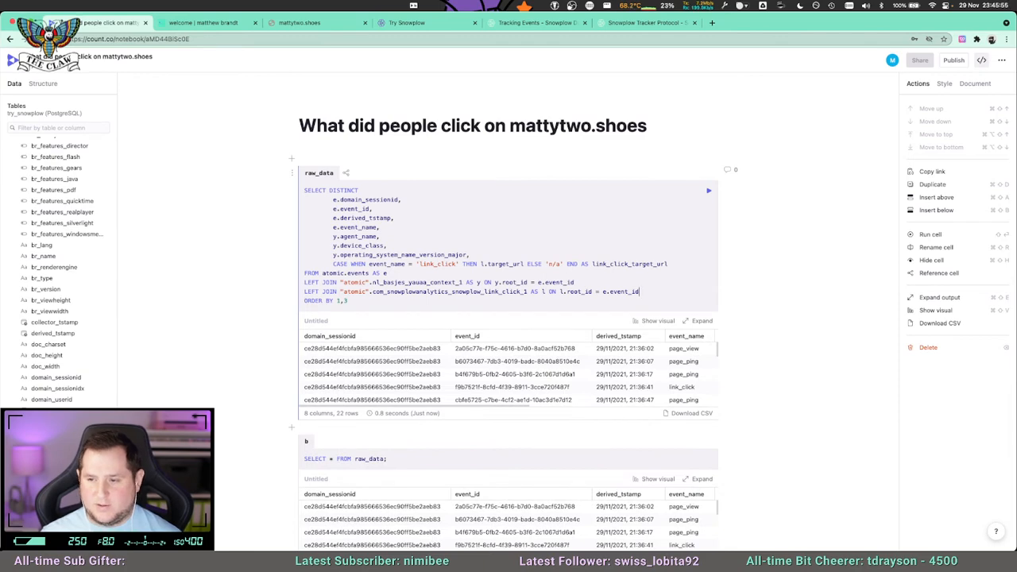
pyautogui.press('super+Return')
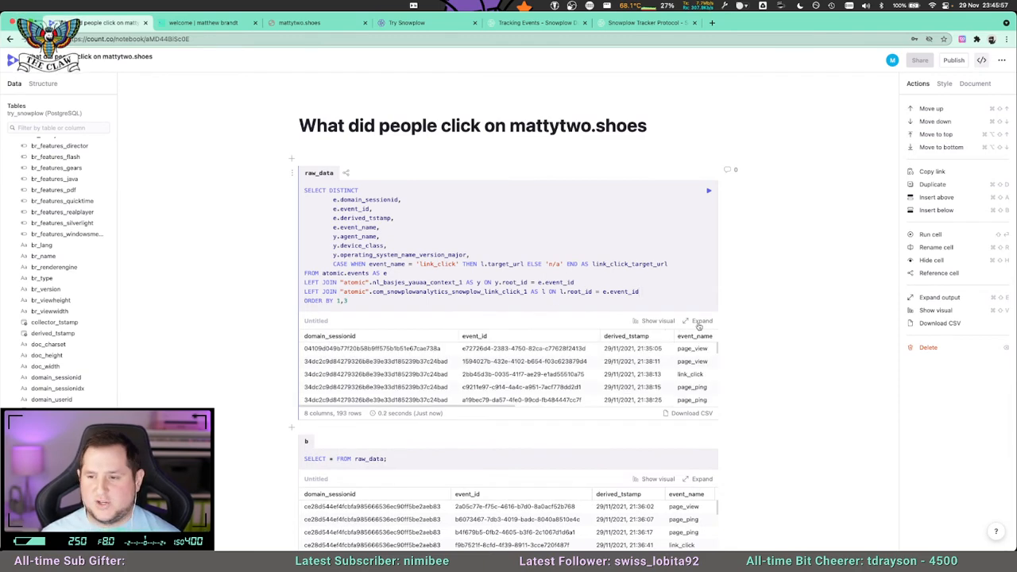
pyautogui.click(698, 321)
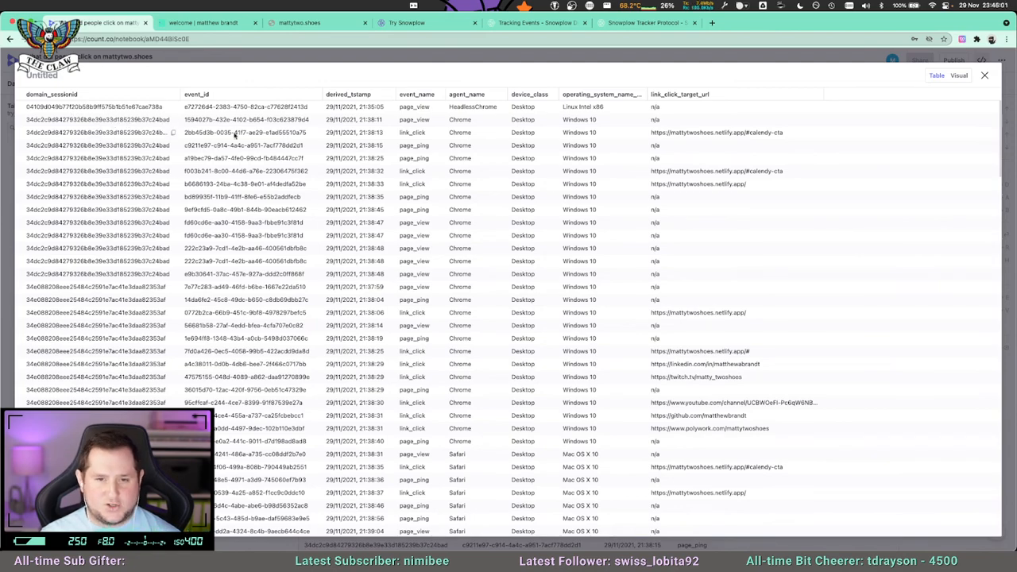
# Examine the expanded raw_data results session by session, comparing event names, devices and link-click target URLs down to the last rows.
pyautogui.scroll(-8, 237, 256)
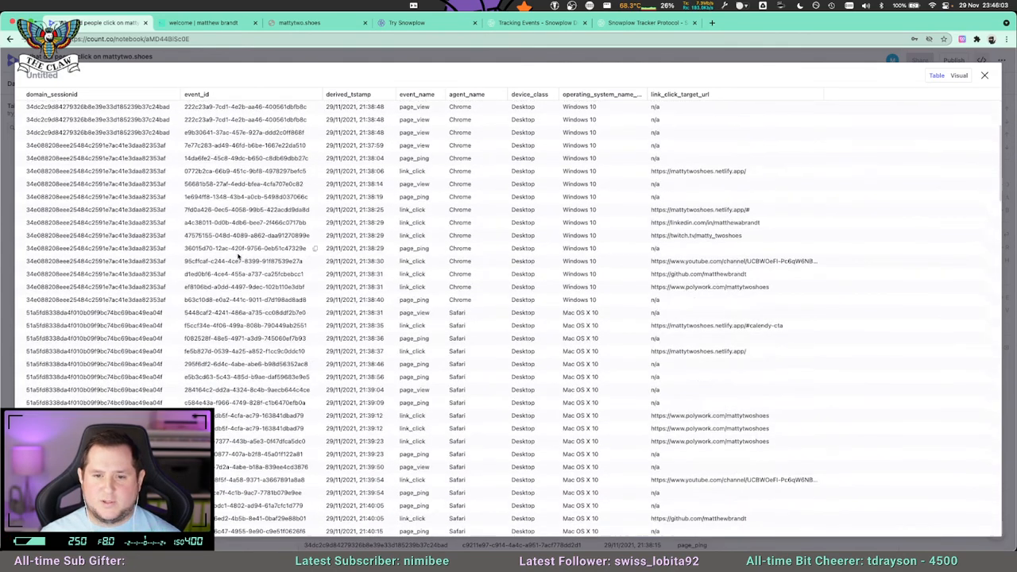
pyautogui.scroll(-3, 162, 278)
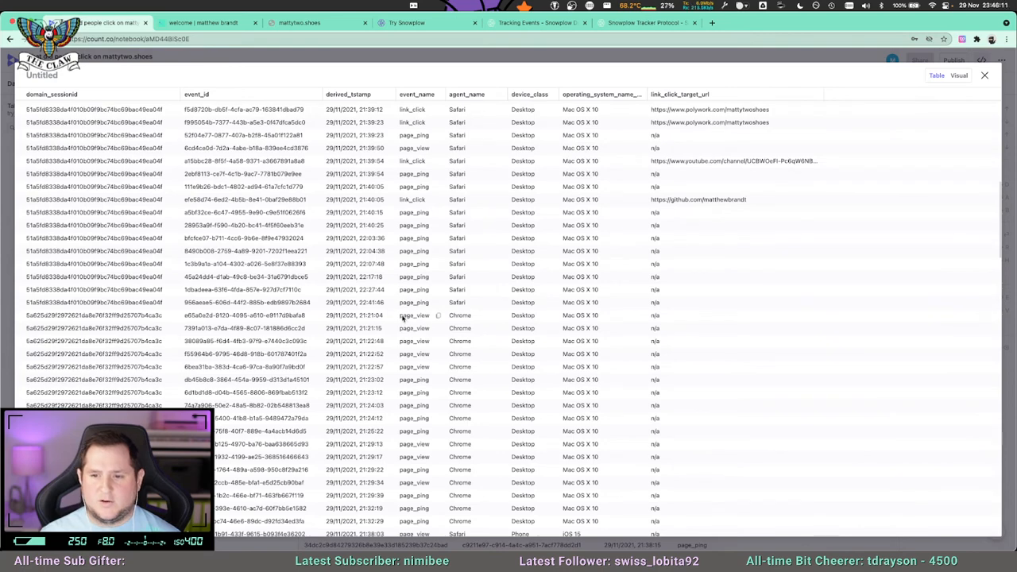
pyautogui.scroll(-3, 415, 352)
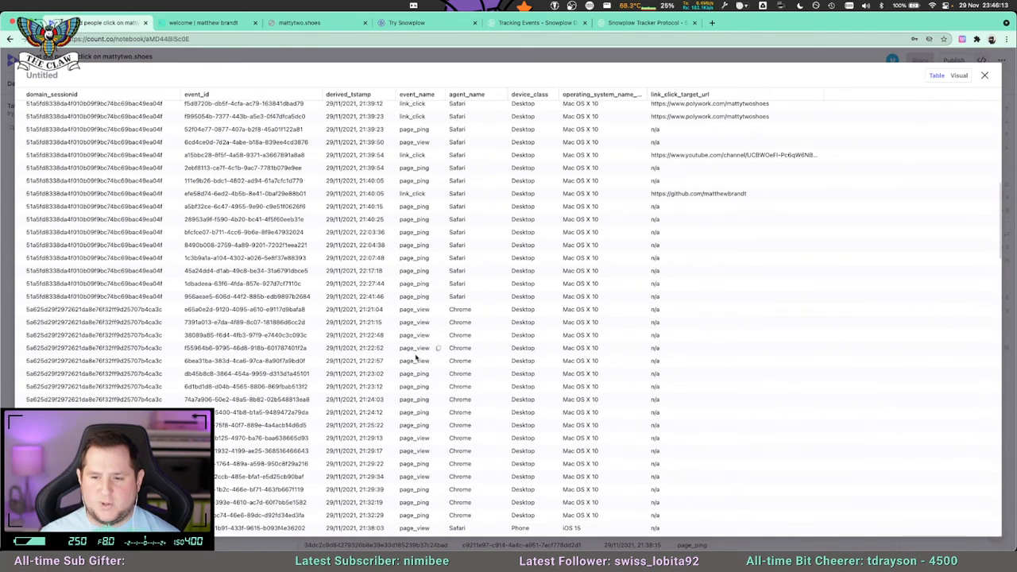
pyautogui.scroll(-10, 417, 375)
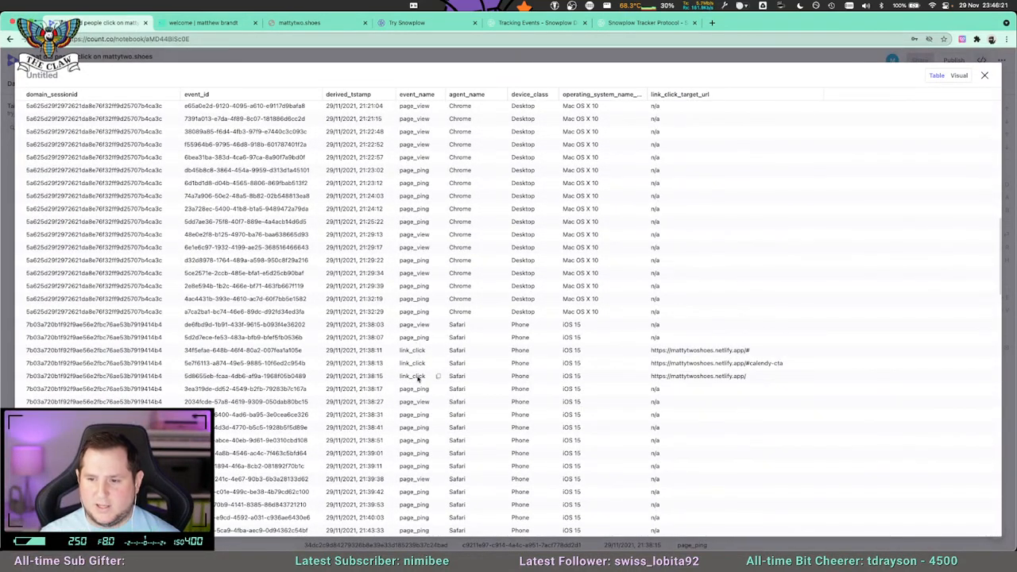
pyautogui.scroll(-1, 418, 379)
pyautogui.scroll(-20, 453, 363)
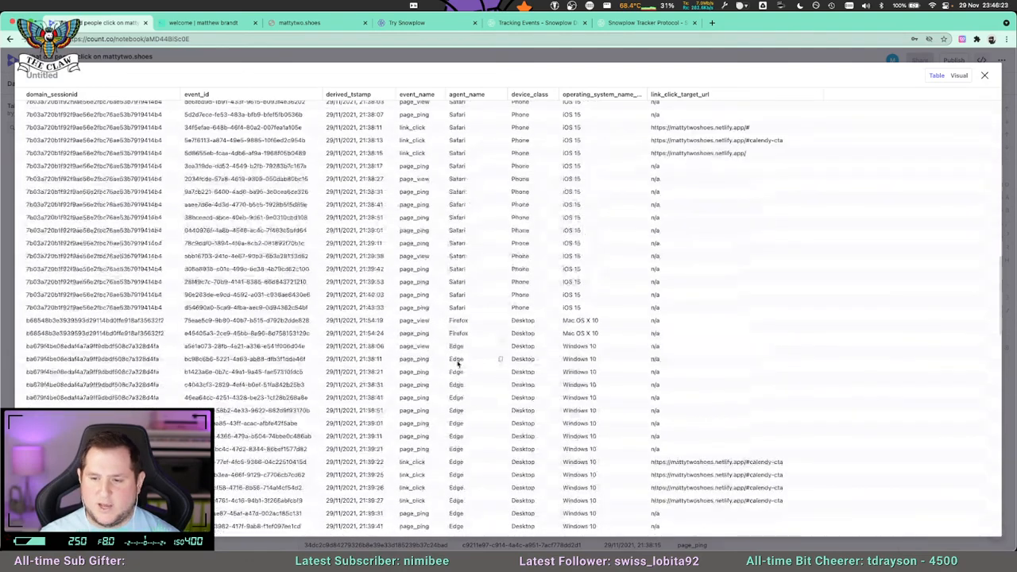
pyautogui.scroll(-3, 457, 359)
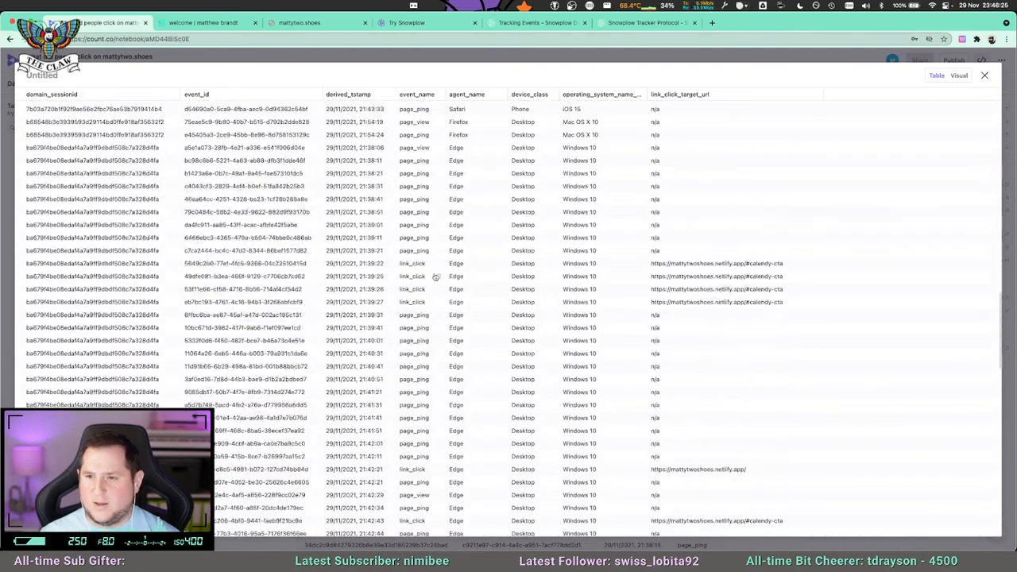
pyautogui.scroll(-5, 429, 317)
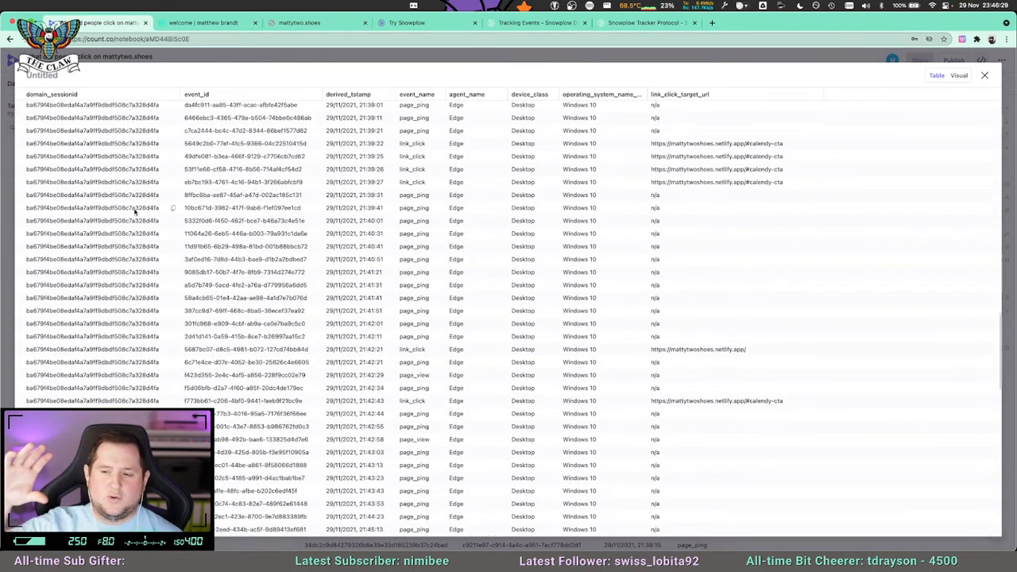
pyautogui.scroll(-1, 246, 250)
pyautogui.scroll(-5, 254, 256)
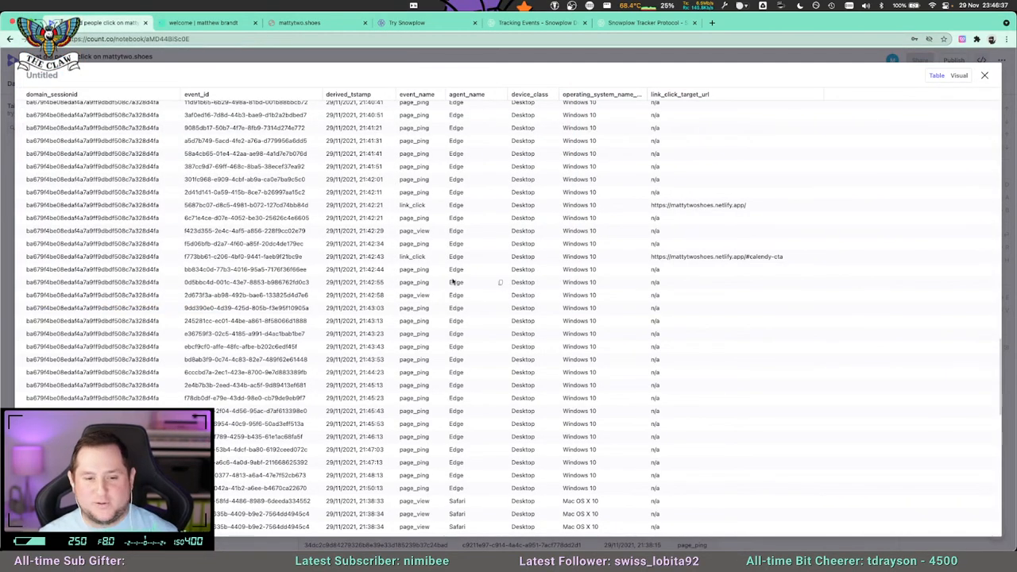
pyautogui.scroll(-3, 405, 284)
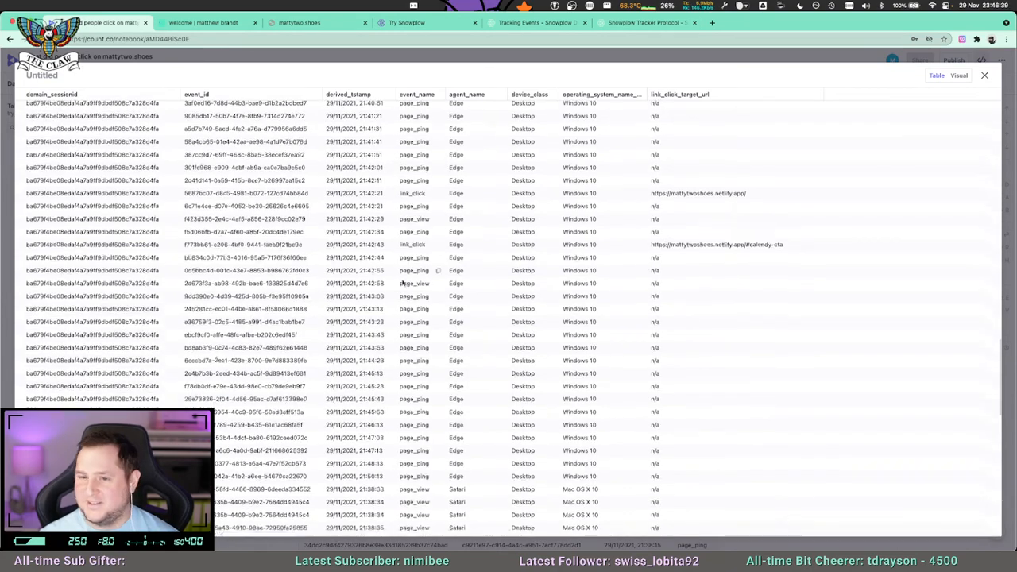
pyautogui.scroll(-20, 396, 281)
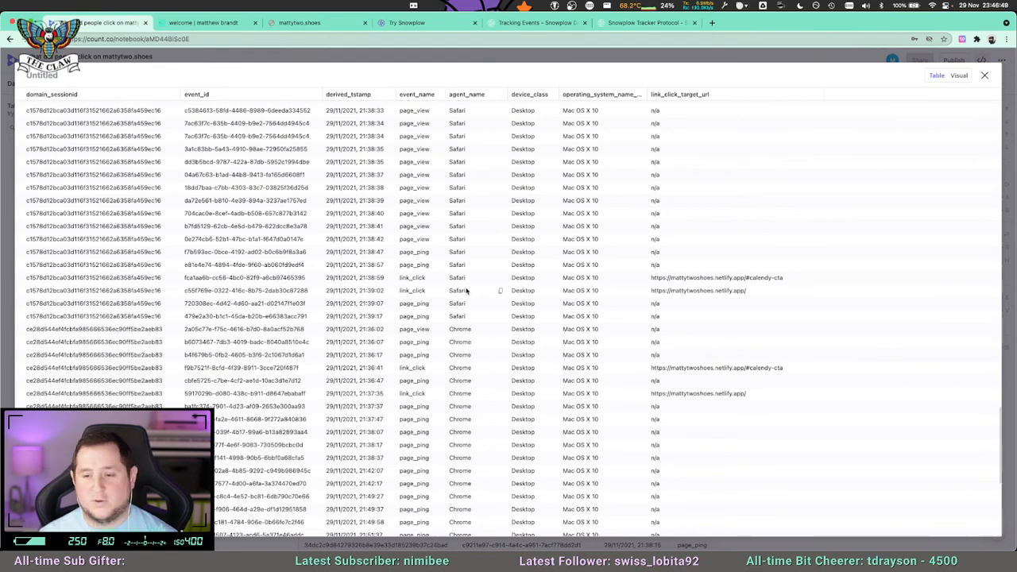
pyautogui.scroll(-1, 468, 291)
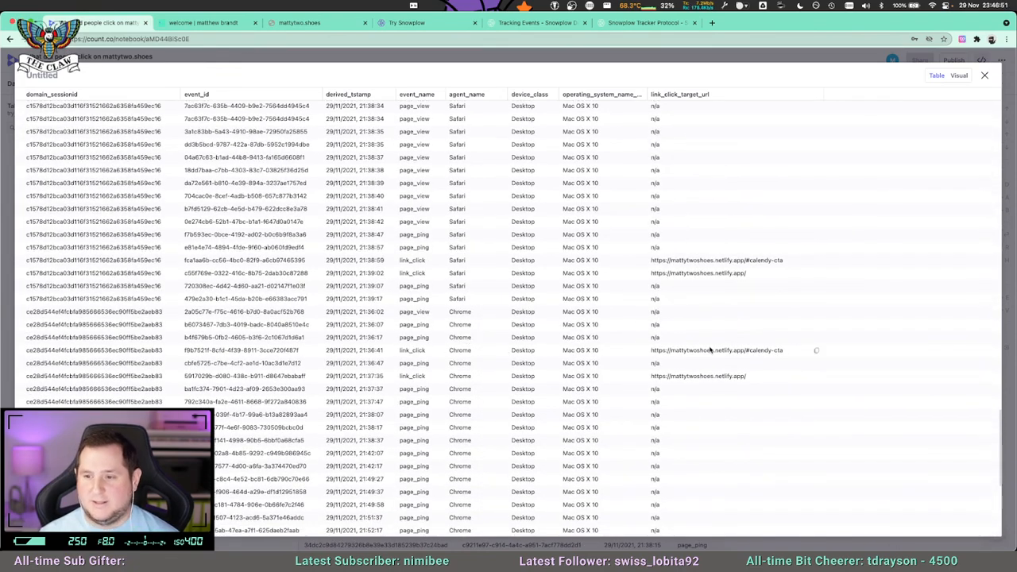
pyautogui.scroll(-10, 445, 338)
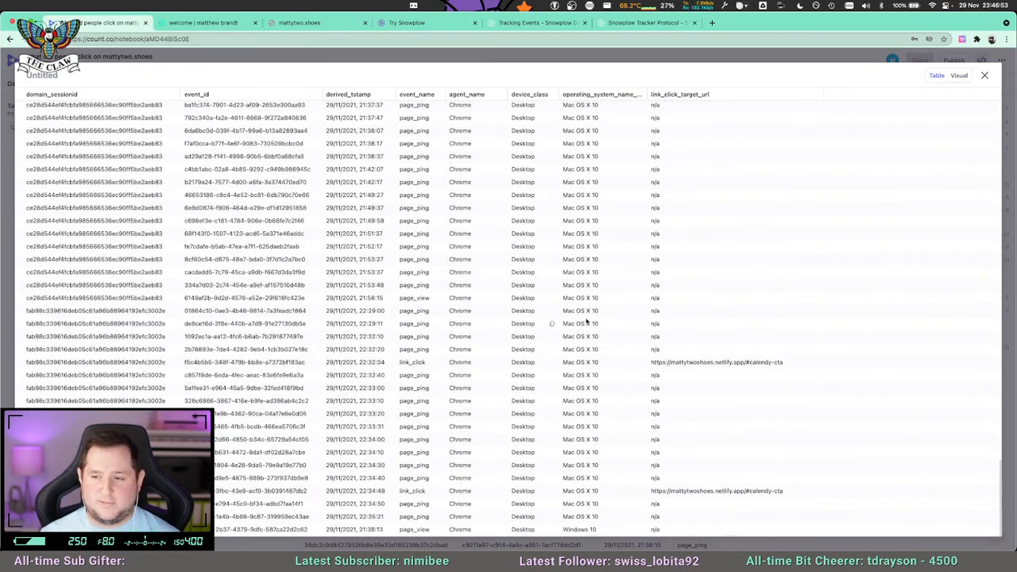
# Remove the line layer from the raw_data visual and switch the cell's output back to a table in the notebook.
pyautogui.click(959, 77)
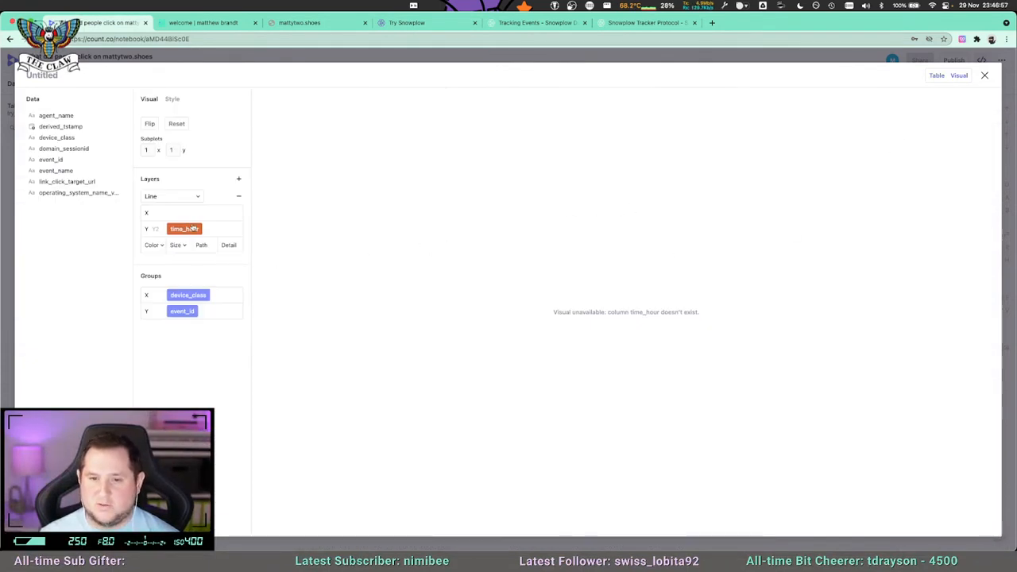
pyautogui.click(238, 197)
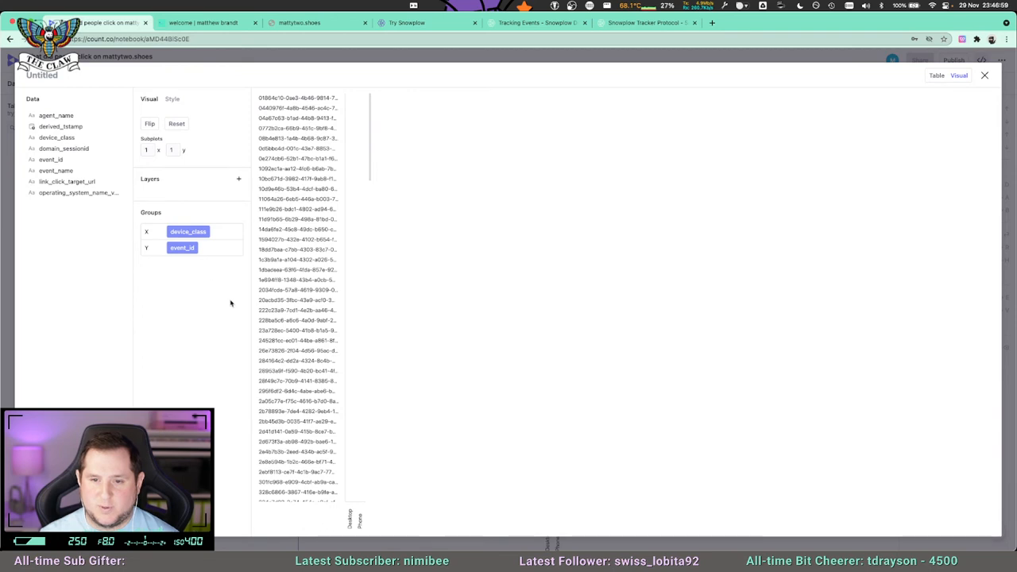
pyautogui.click(984, 77)
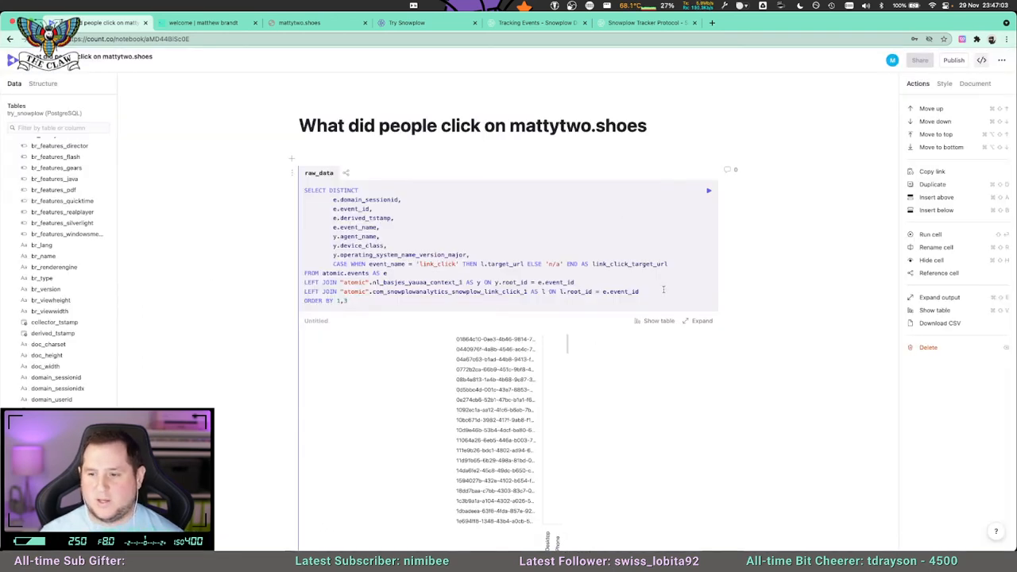
pyautogui.click(645, 324)
pyautogui.scroll(-3, 476, 306)
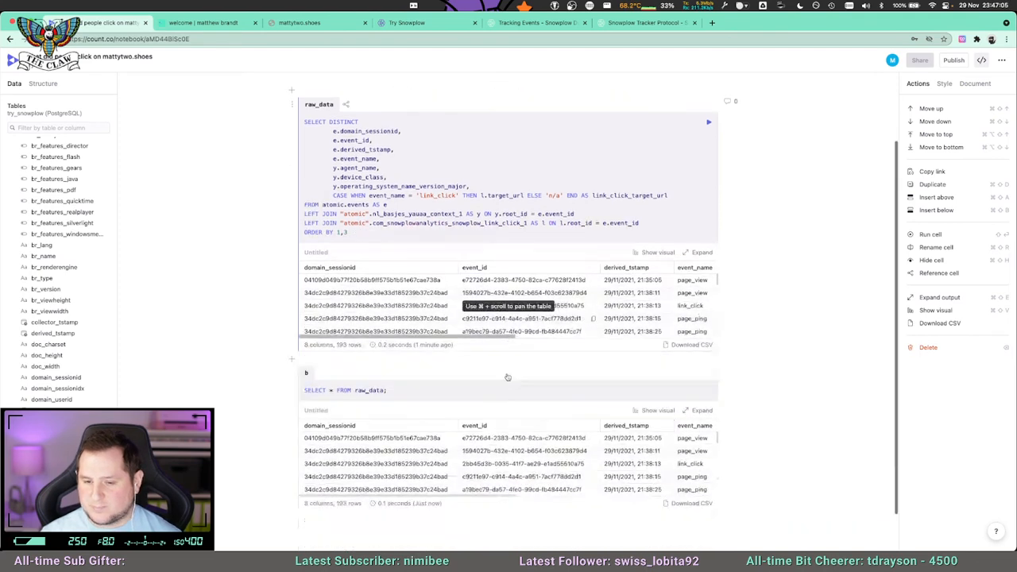
# In cell b, replace the asterisk with domain_sessionid AS session_id, and put FROM raw_data on its own line.
pyautogui.scroll(1, 402, 333)
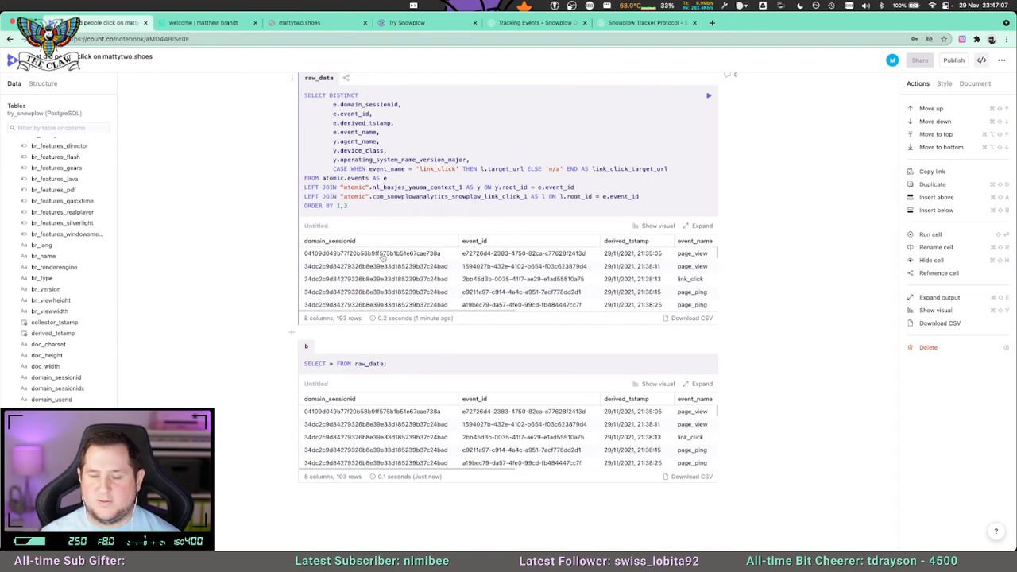
pyautogui.click(340, 363)
pyautogui.press('Return')
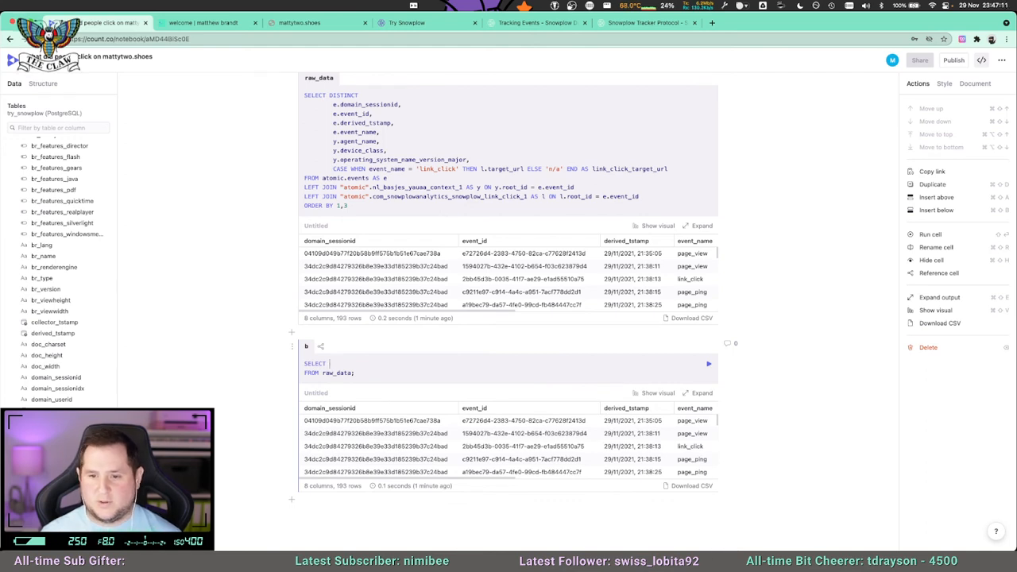
pyautogui.write('e.')
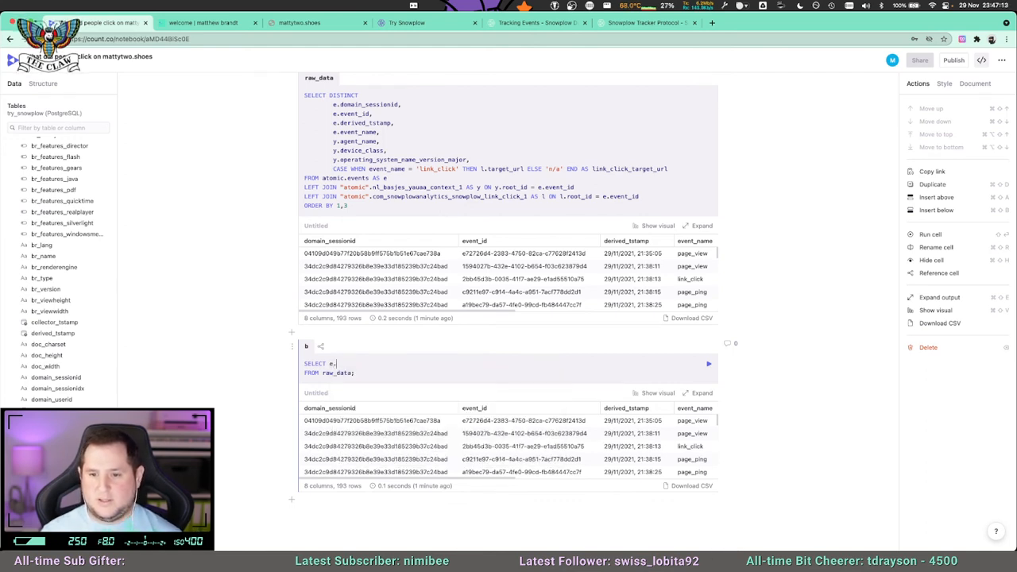
pyautogui.press('BackSpace')
pyautogui.write('domain_s')
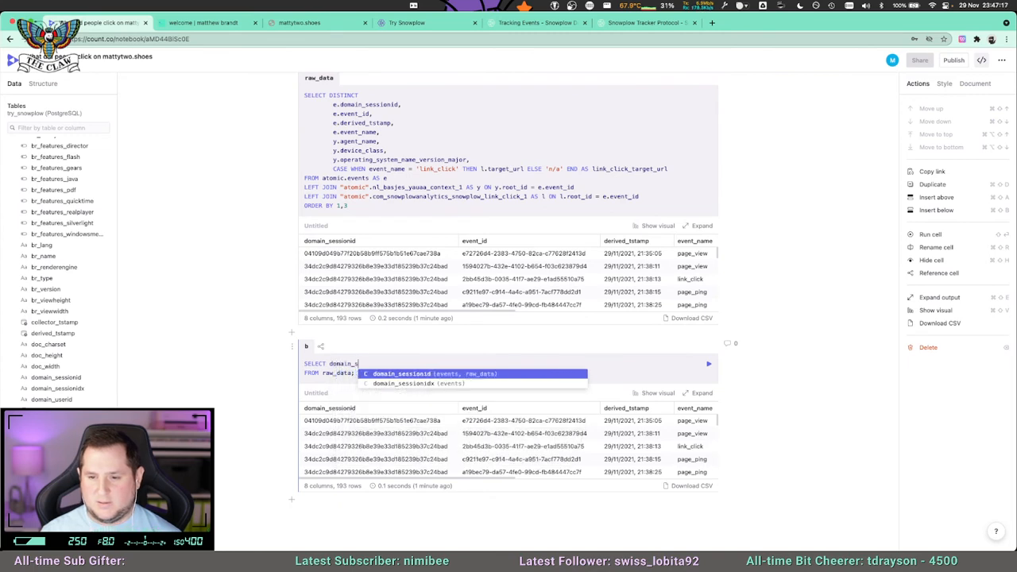
pyautogui.press('Tab')
pyautogui.write('AS session_id,')
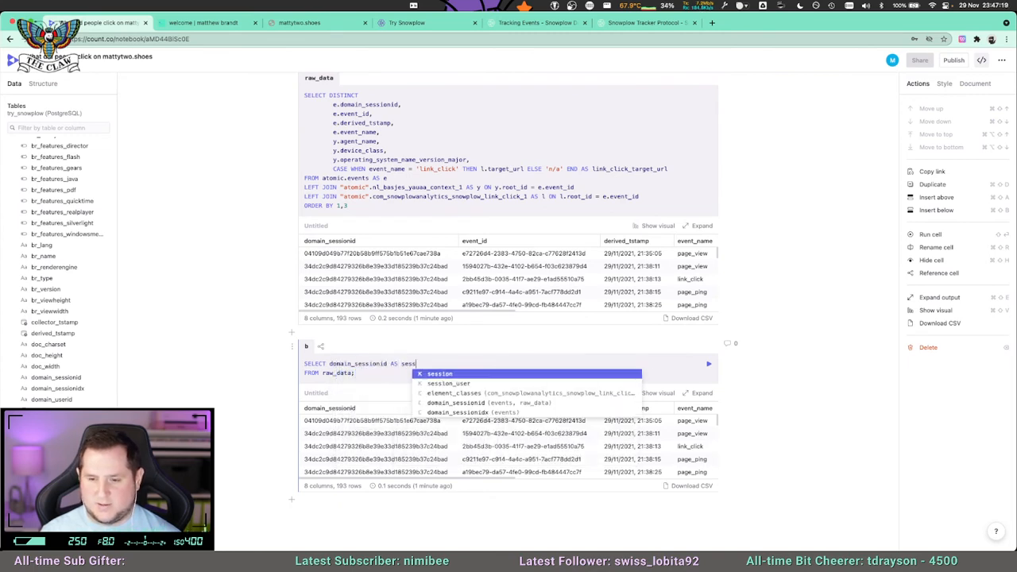
pyautogui.press('Return')
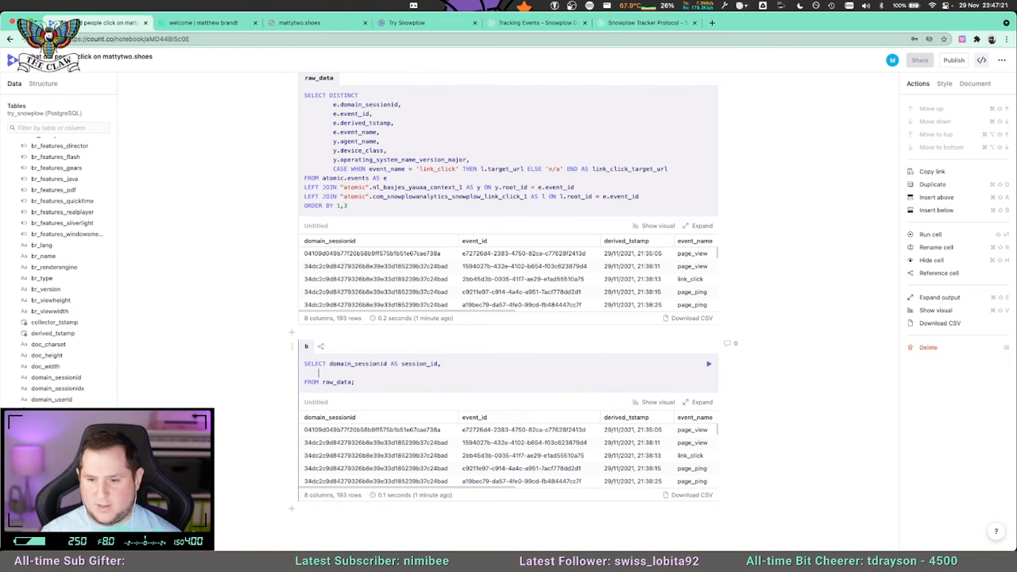
# Add COUNT(DISTINCT event_id) AS events_count as the second column of cell b's query and run the cell.
pyautogui.write('COUN')
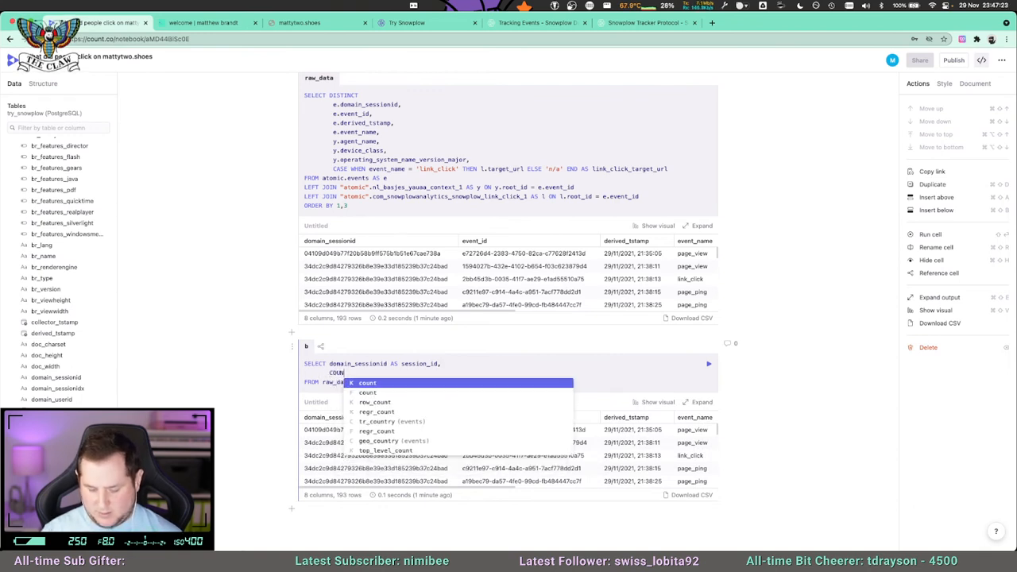
pyautogui.write('T(DISTINCT ')
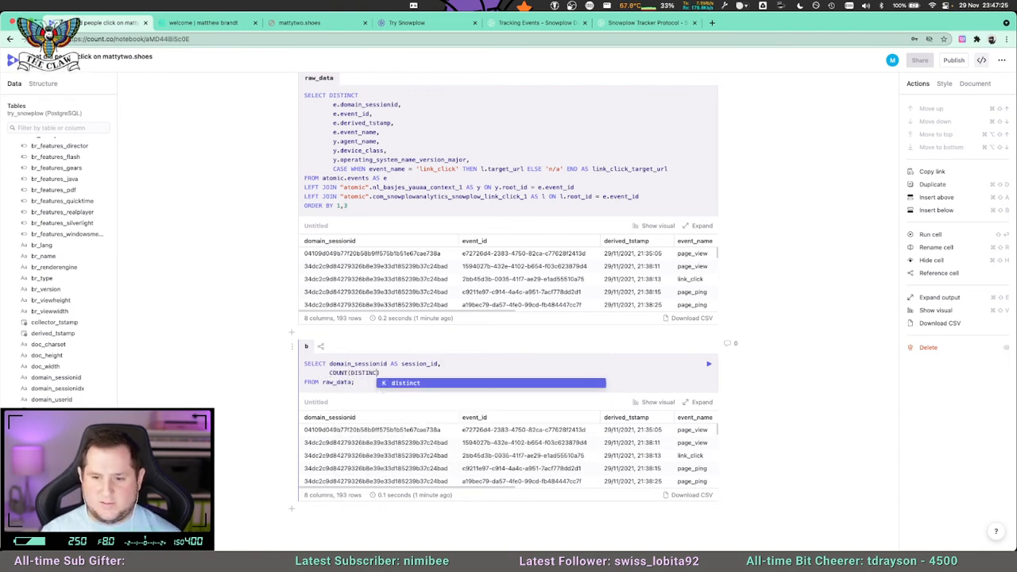
pyautogui.write('evnet')
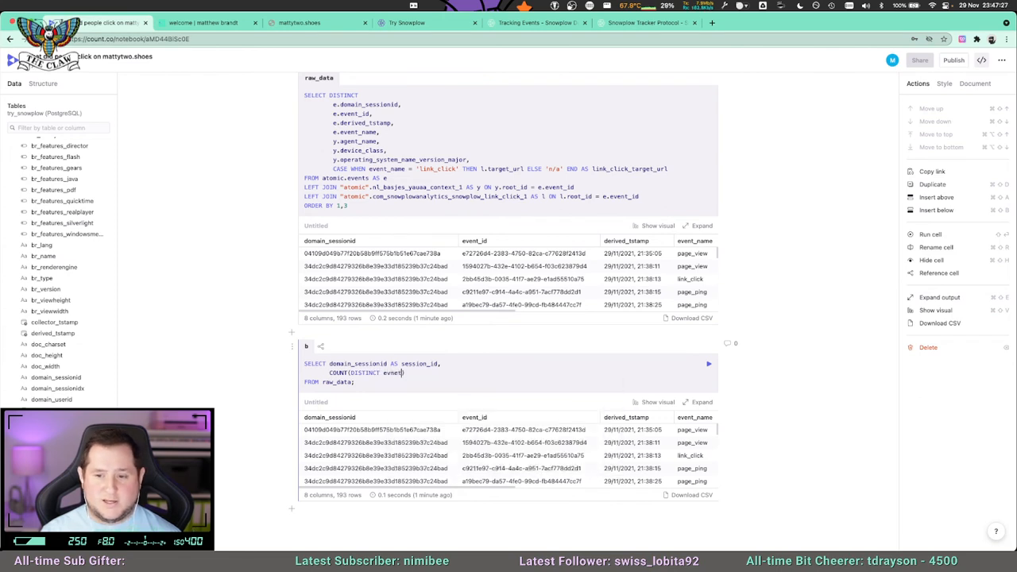
pyautogui.press('BackSpace')
pyautogui.write('ent_id)')
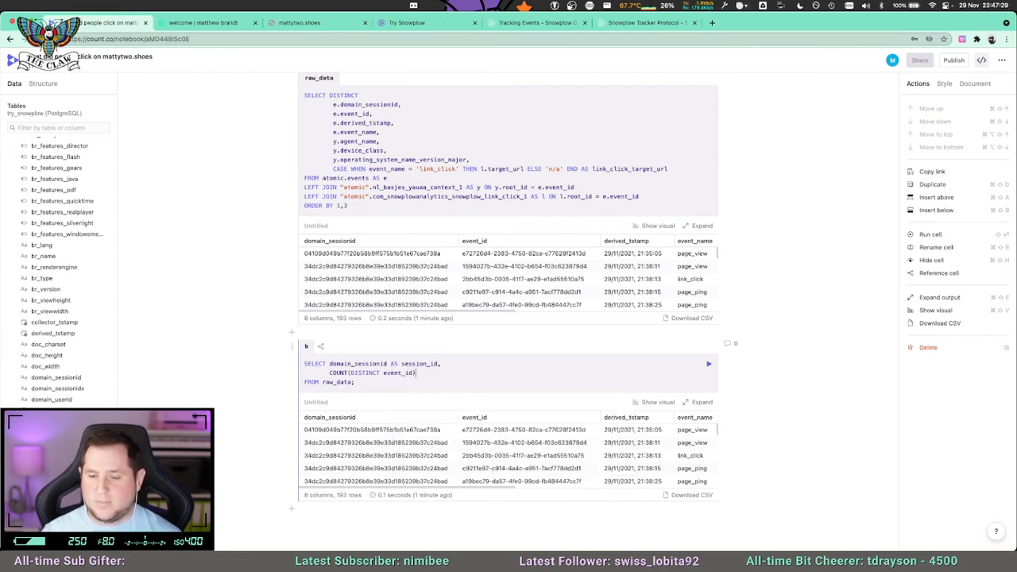
pyautogui.write(' AS events_count')
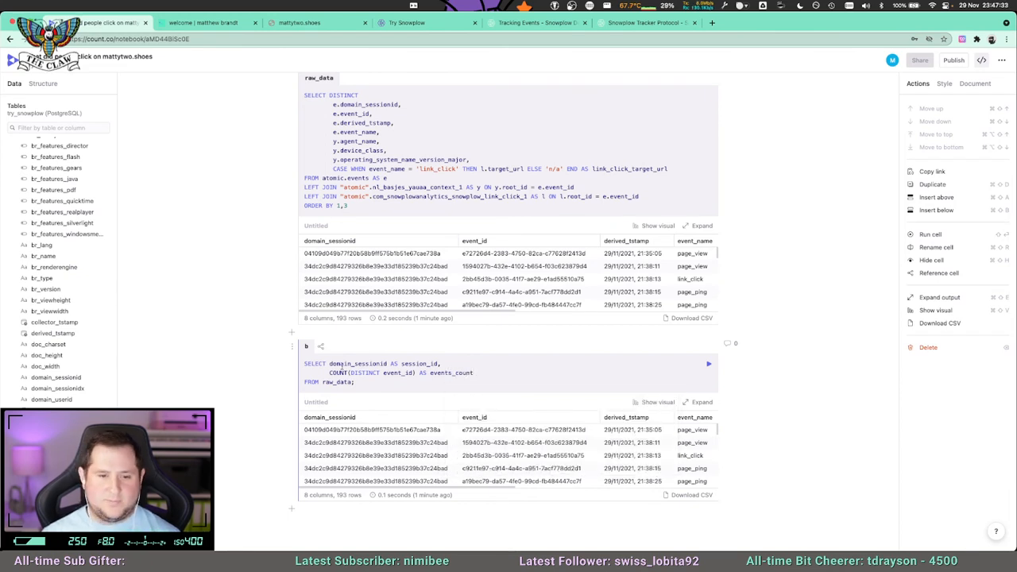
pyautogui.press('super+Return')
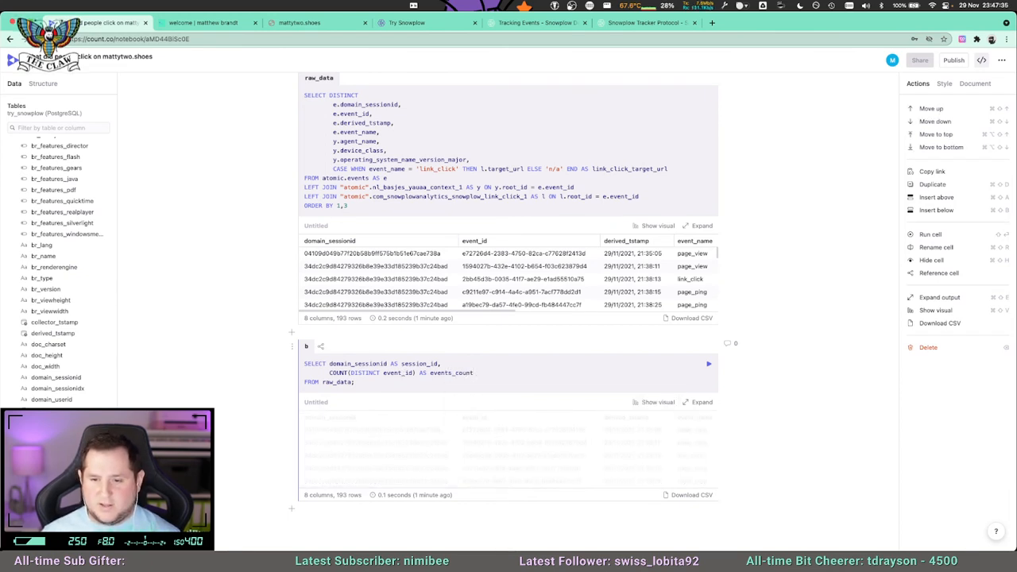
# Remove the semicolon after raw_data in cell b, add GROUP BY 1 on a new line, and run the cell.
pyautogui.click(380, 431)
pyautogui.press('Return')
pyautogui.write('GRO')
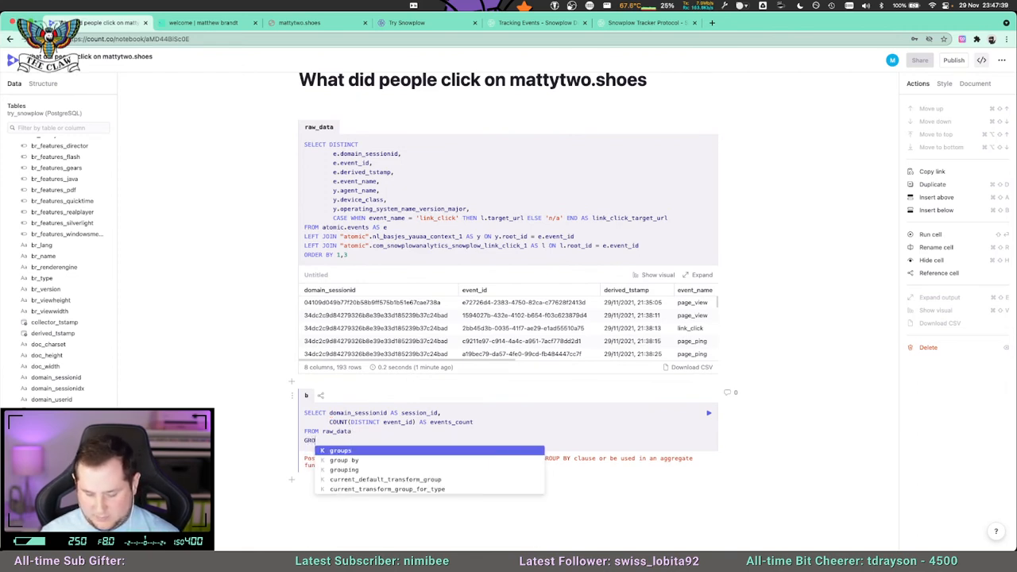
pyautogui.write('UP BY 1')
pyautogui.hotkey('shift', 'Return')
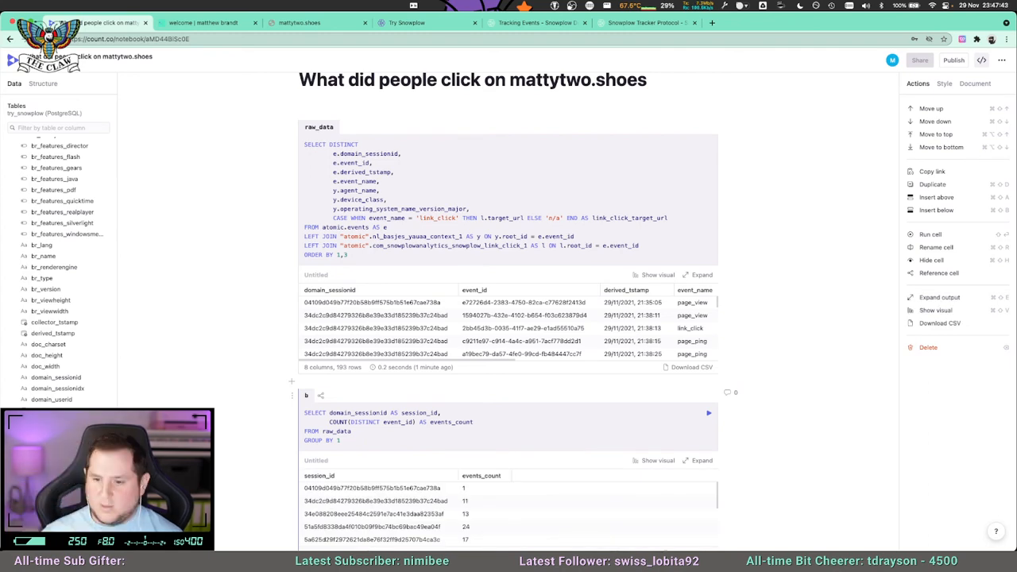
# Sort cell b's query with ORDER BY 2 DESC, run it and review the event counts per session.
pyautogui.scroll(-3, 650, 436)
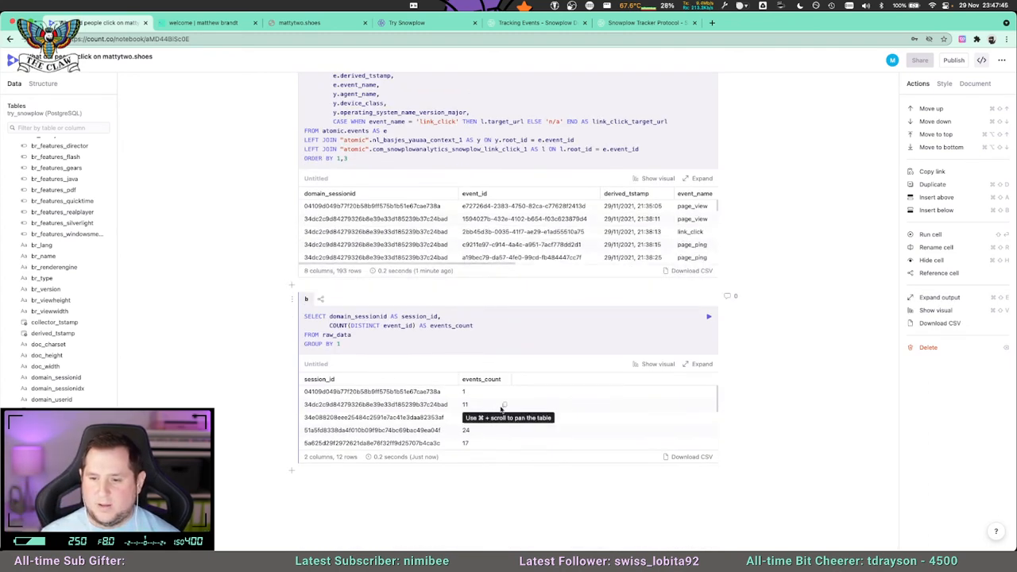
pyautogui.press('Return')
pyautogui.write('ORDER')
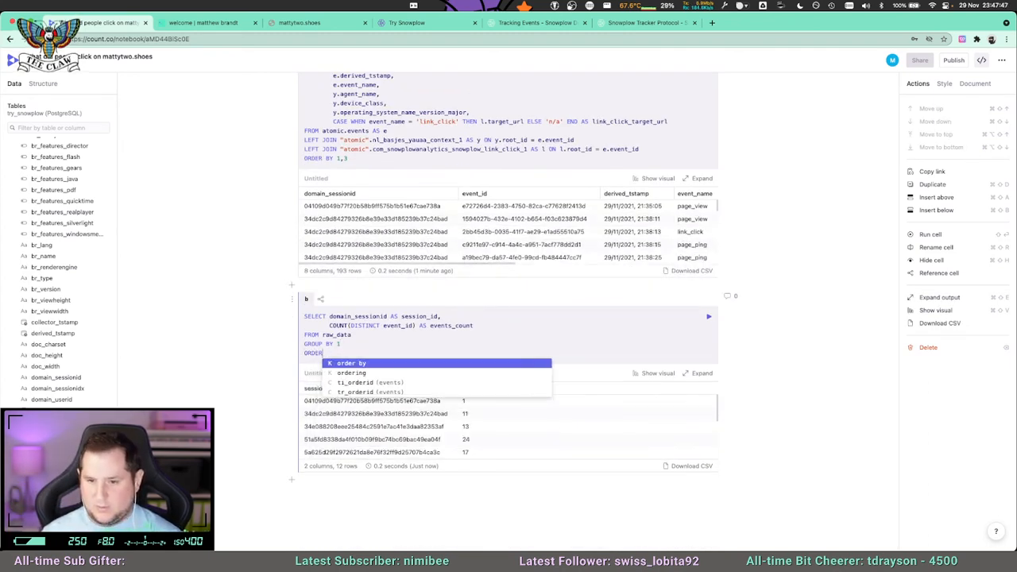
pyautogui.write(' BY 2 DESC')
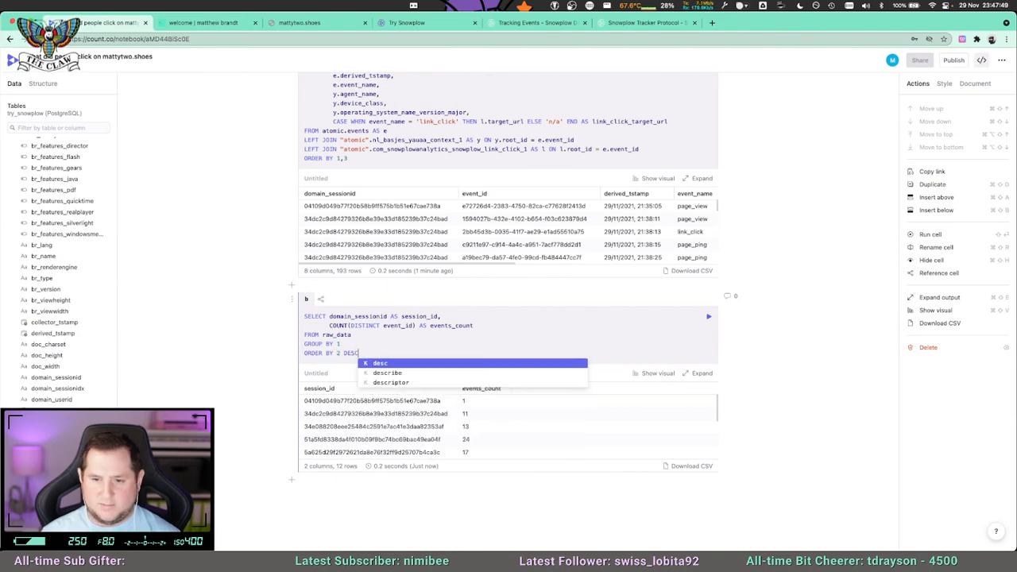
pyautogui.press('super+Return')
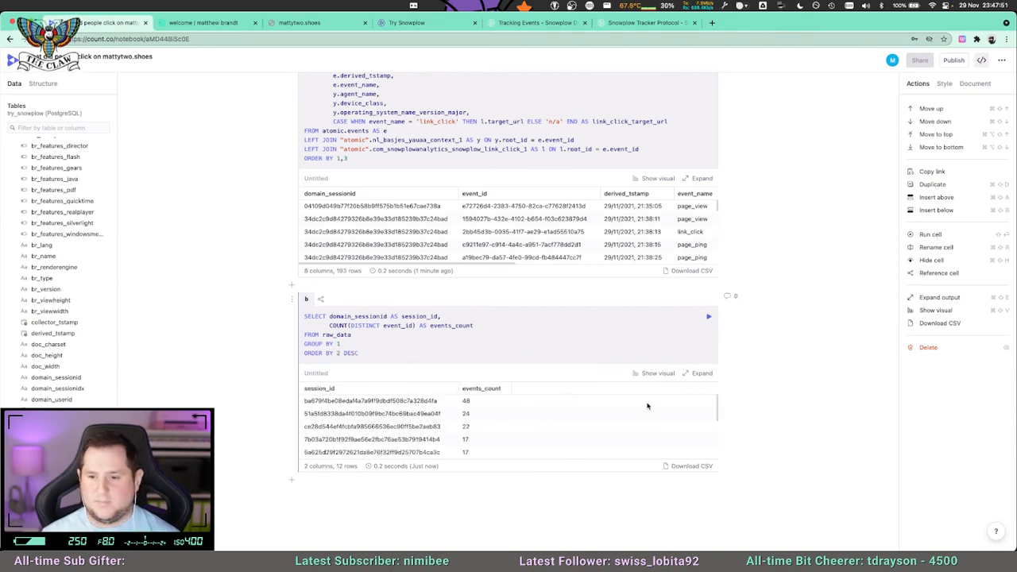
pyautogui.scroll(-1, 444, 433)
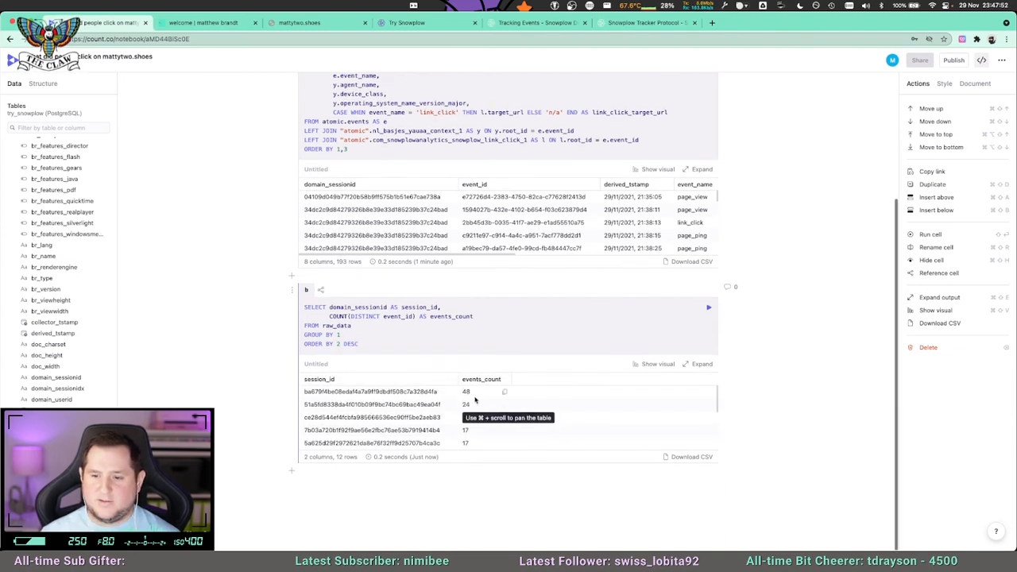
# View cell b's results as a bar chart, compare the event counts per session, and return to the table view.
pyautogui.click(658, 365)
pyautogui.scroll(-3, 754, 365)
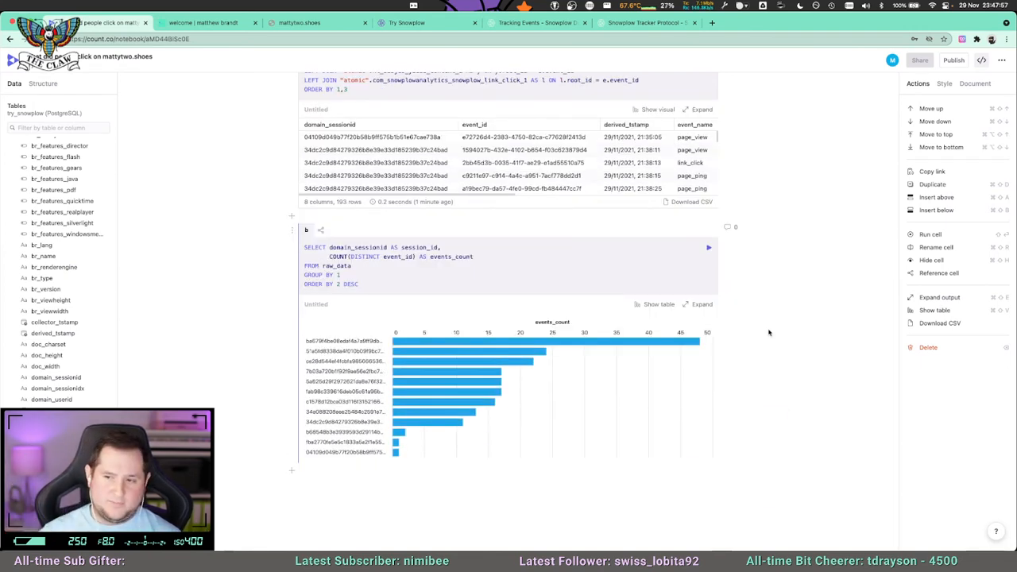
pyautogui.moveTo(466, 383)
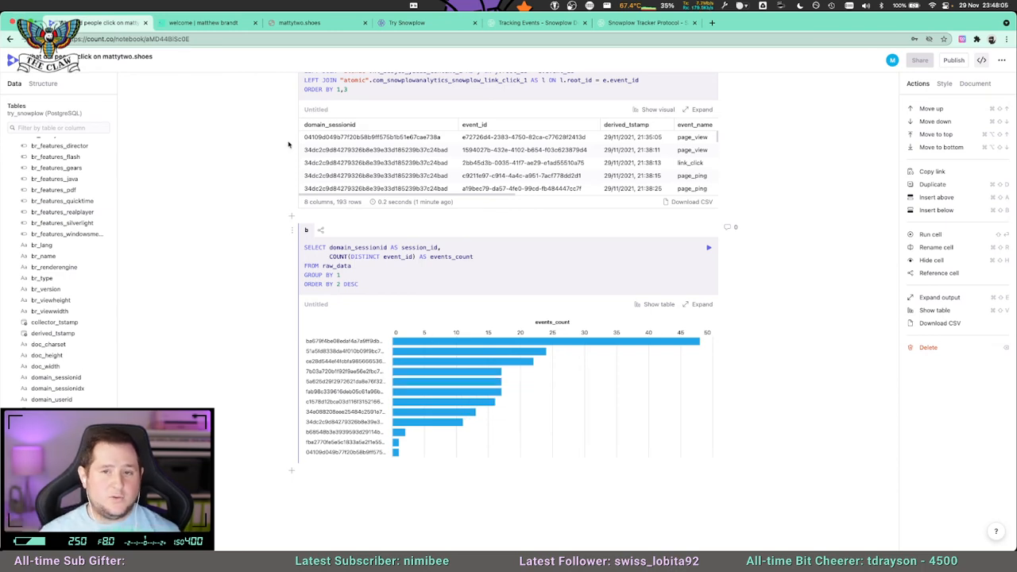
pyautogui.click(208, 23)
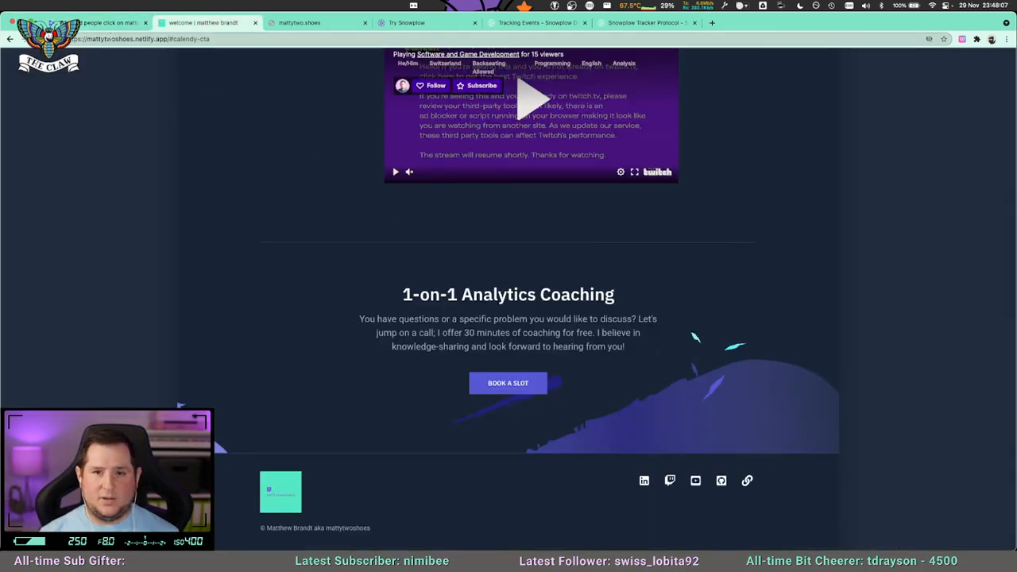
pyautogui.click(111, 23)
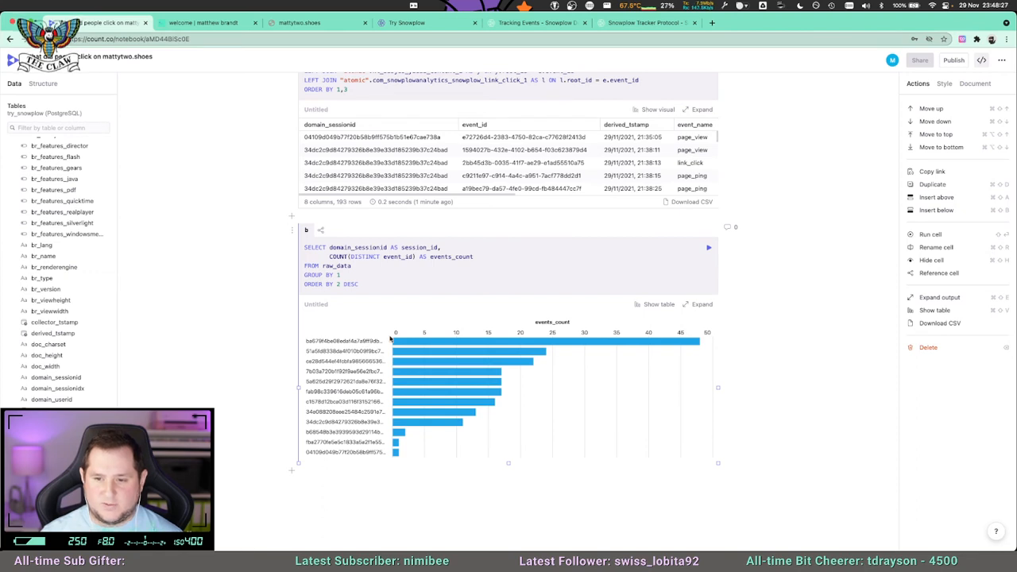
pyautogui.click(653, 307)
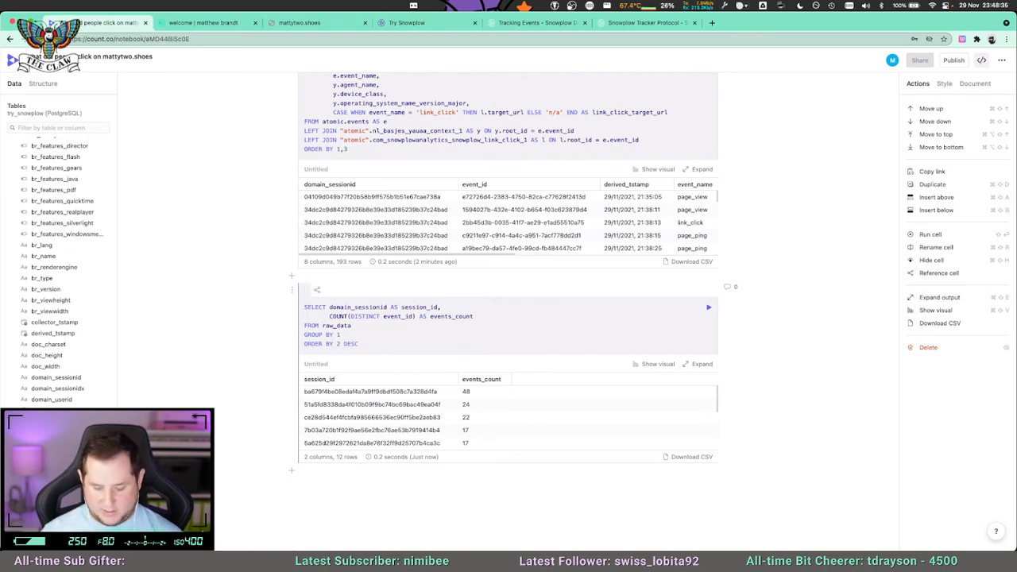
# Rename cell b as sessions_by_event_count.
pyautogui.write('ession_id')
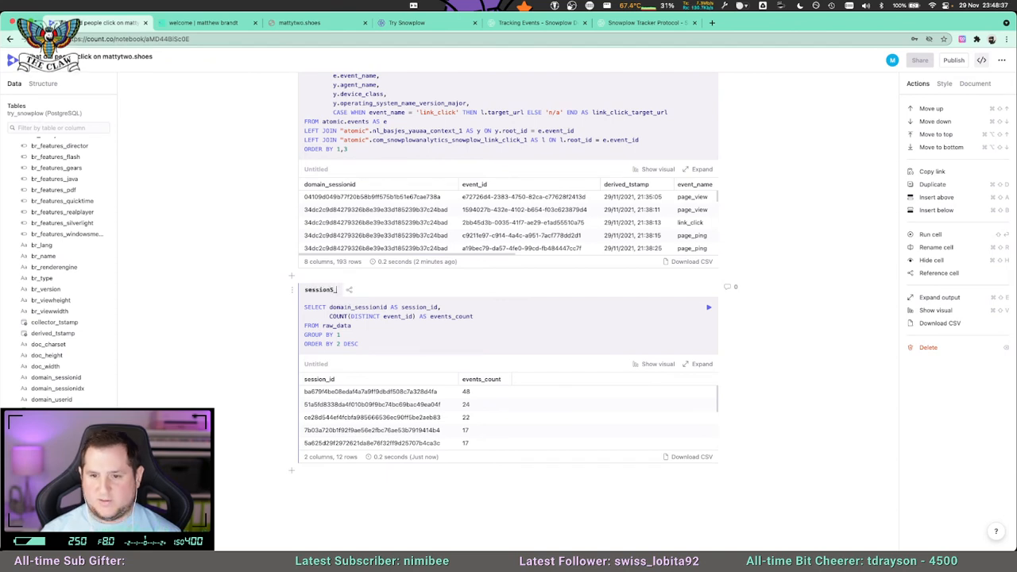
pyautogui.press('BackSpace')
pyautogui.press('BackSpace')
pyautogui.press('BackSpace')
pyautogui.write('s_by_event_count')
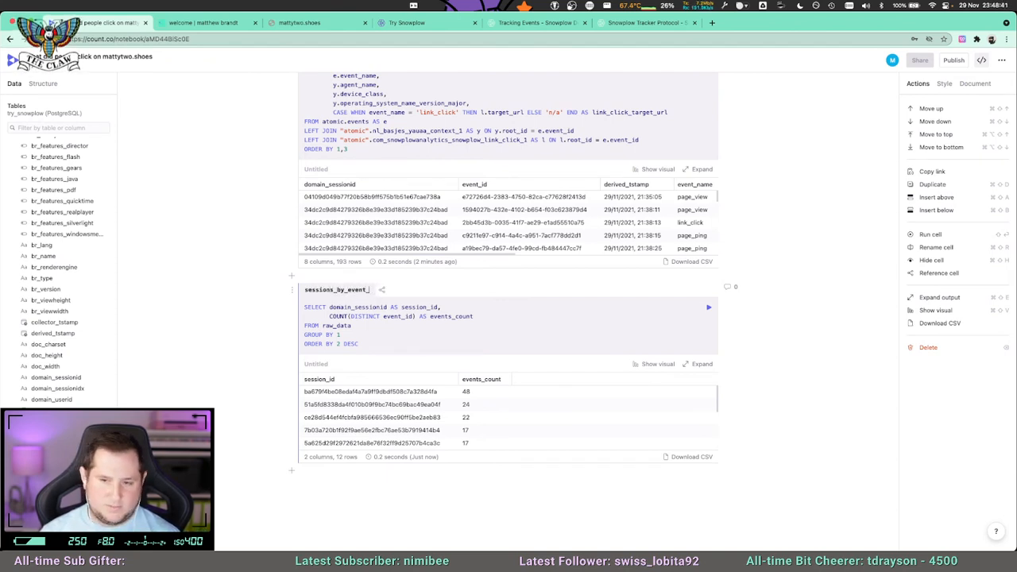
# Insert a text cell above sessions_by_event_count reading "This is me writing some things while exploring my click data from Snowplow using a Count BI Workbook".
pyautogui.click(291, 277)
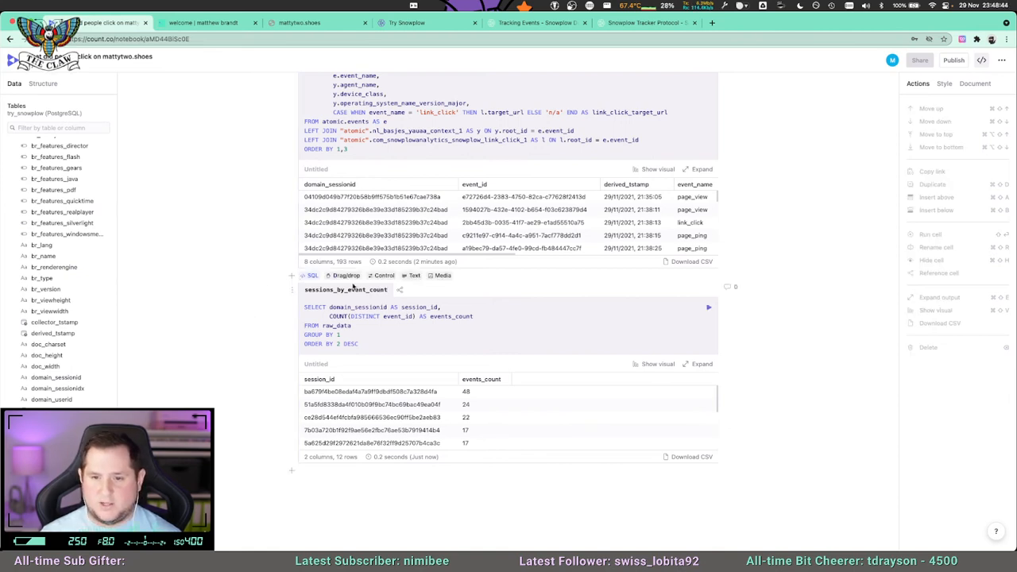
pyautogui.click(415, 276)
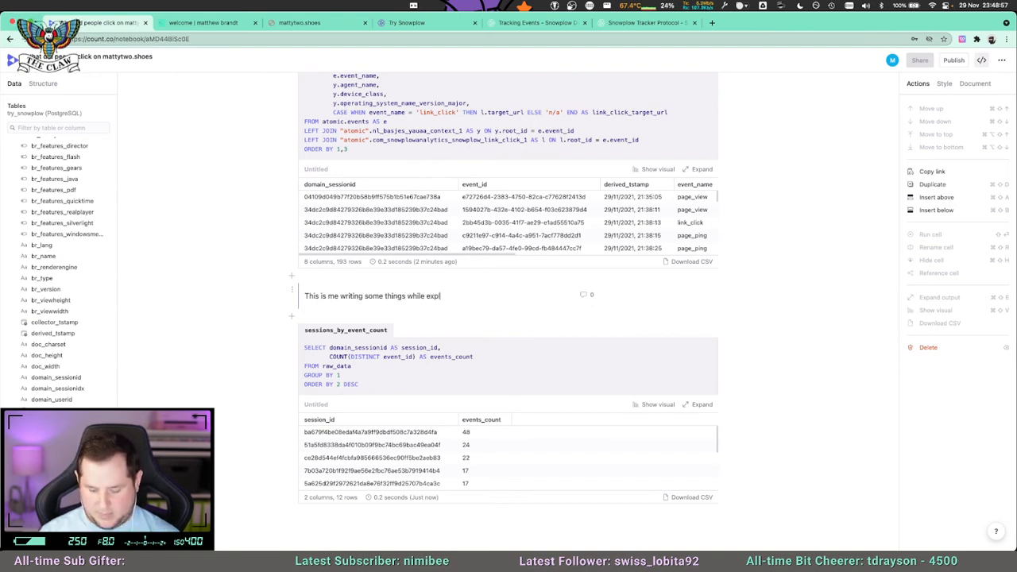
pyautogui.write('ck data from Snowp')
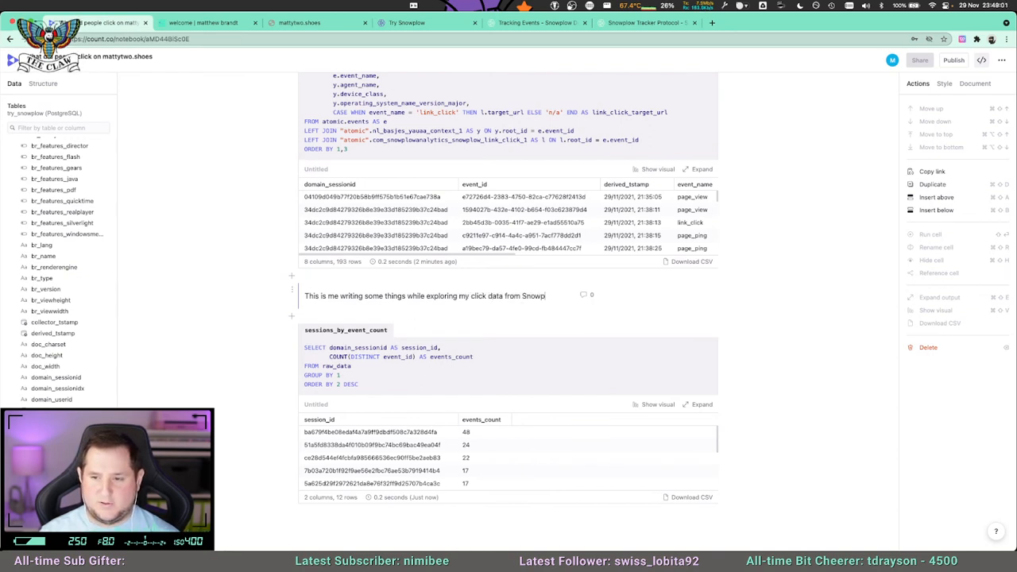
pyautogui.write('low using a Count BI Workbook')
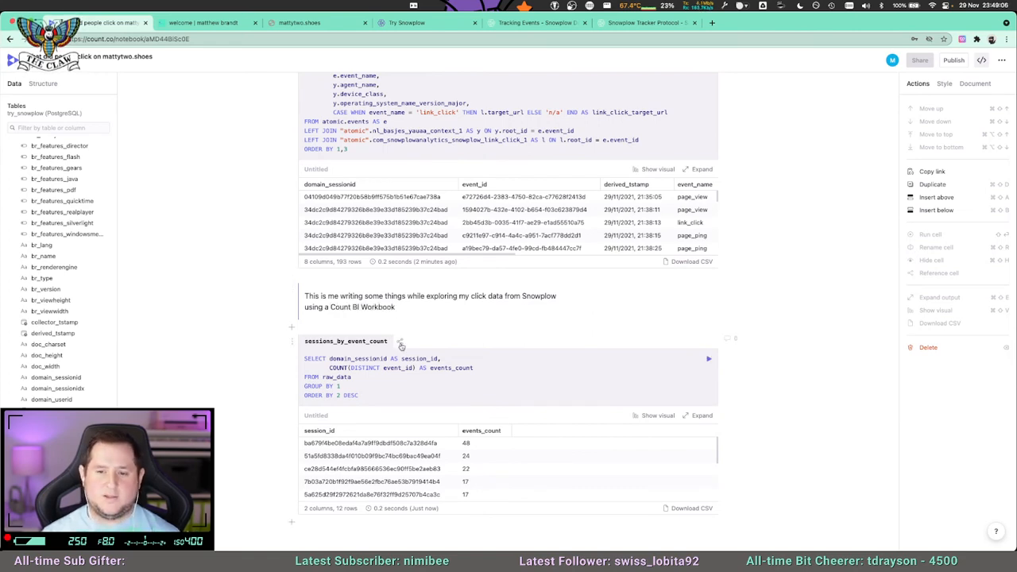
# Add a new SQL cell below sessions_by_event_count and name it deepdive_active_session.
pyautogui.scroll(-2, 400, 343)
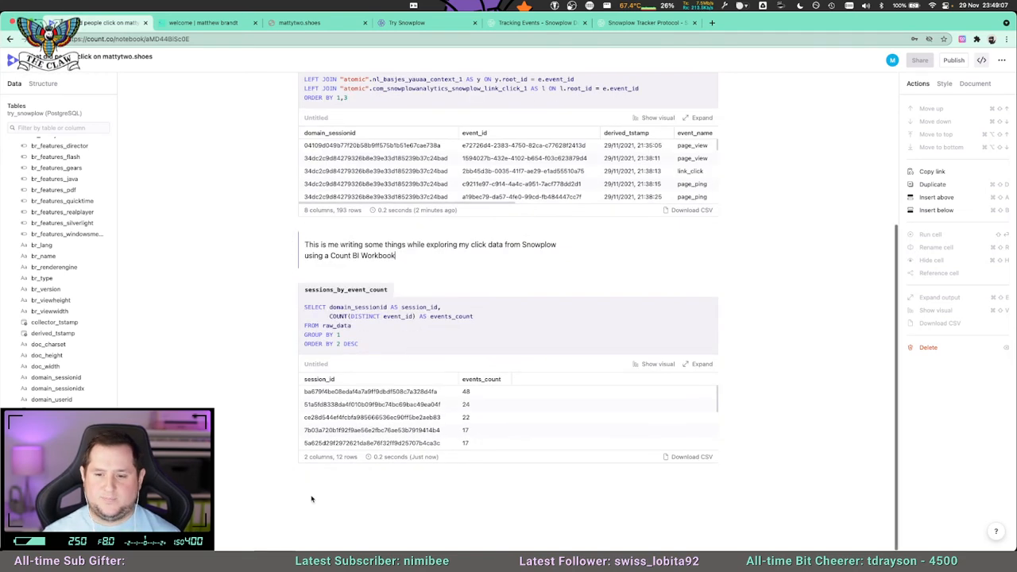
pyautogui.click(293, 476)
pyautogui.click(310, 470)
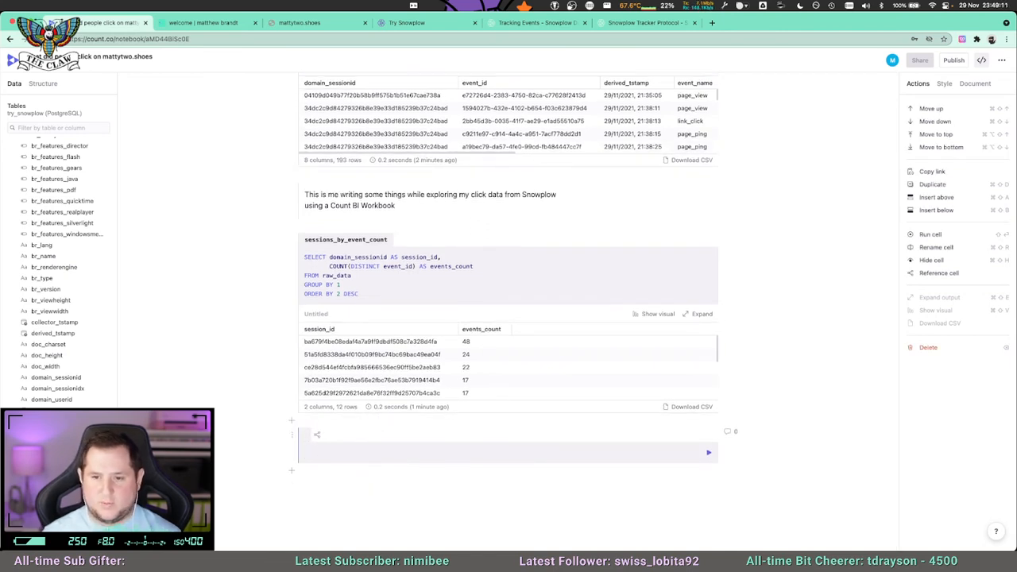
pyautogui.write('deep-dive_')
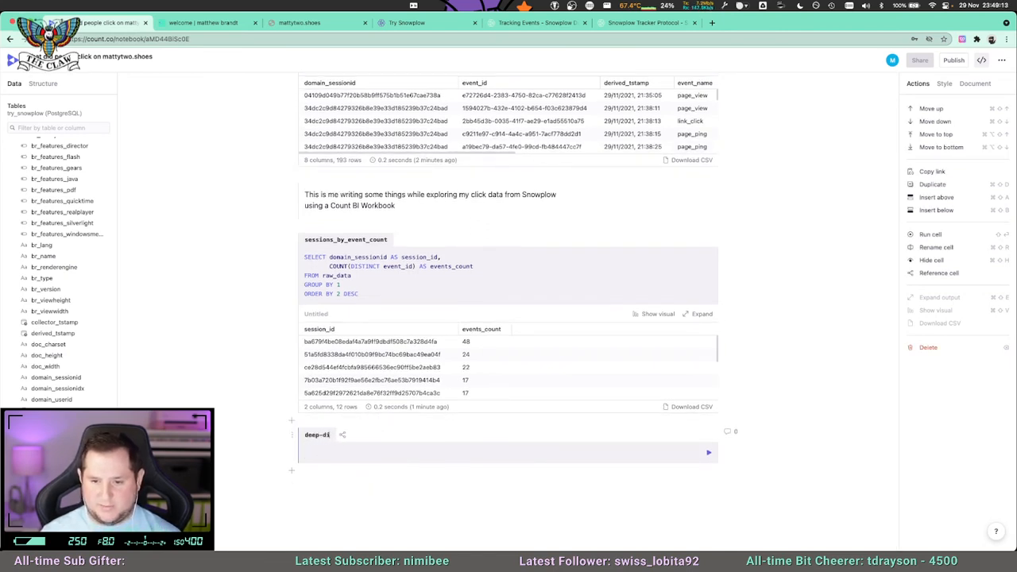
pyautogui.press('BackSpace')
pyautogui.press('BackSpace')
pyautogui.press('BackSpace')
pyautogui.press('BackSpace')
pyautogui.press('BackSpace')
pyautogui.write('d')
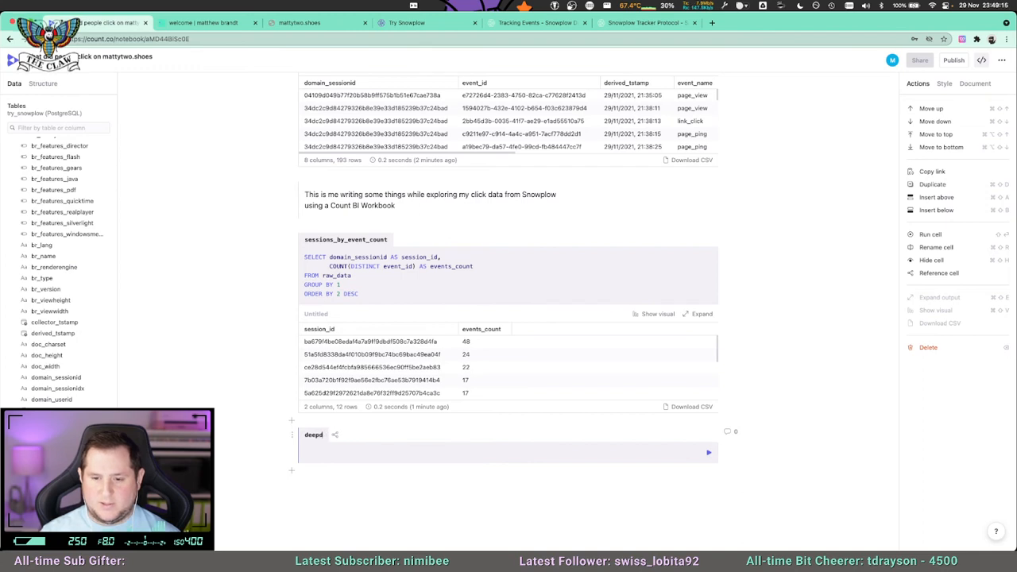
pyautogui.write('ive_active_session')
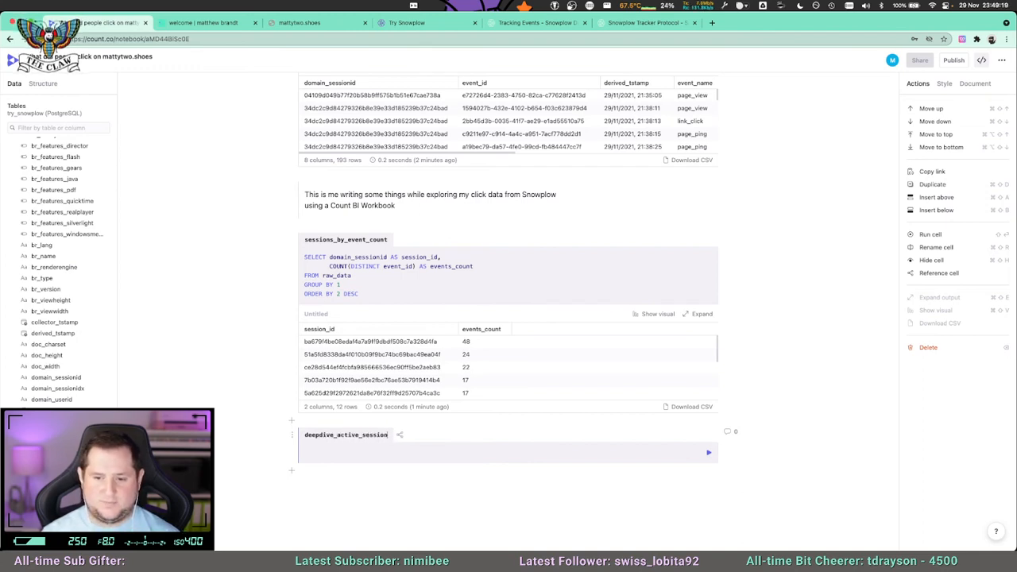
# In deepdive_active_session, select everything from raw_data where domain_sessionid equals the ID of the session with the most events, run it and review the columns.
pyautogui.click(316, 450)
pyautogui.write('SELECT')
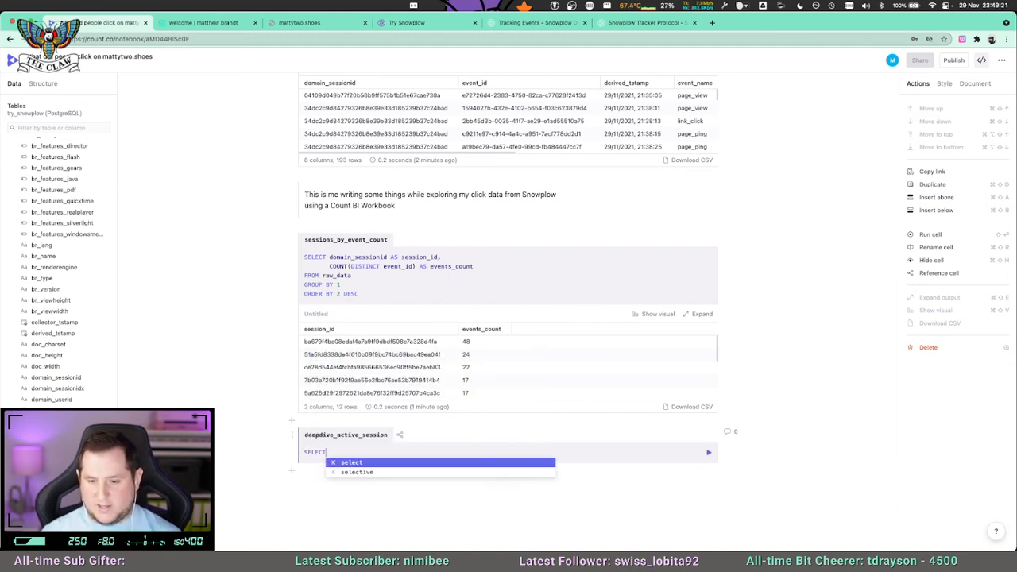
pyautogui.write(' * FROM ra')
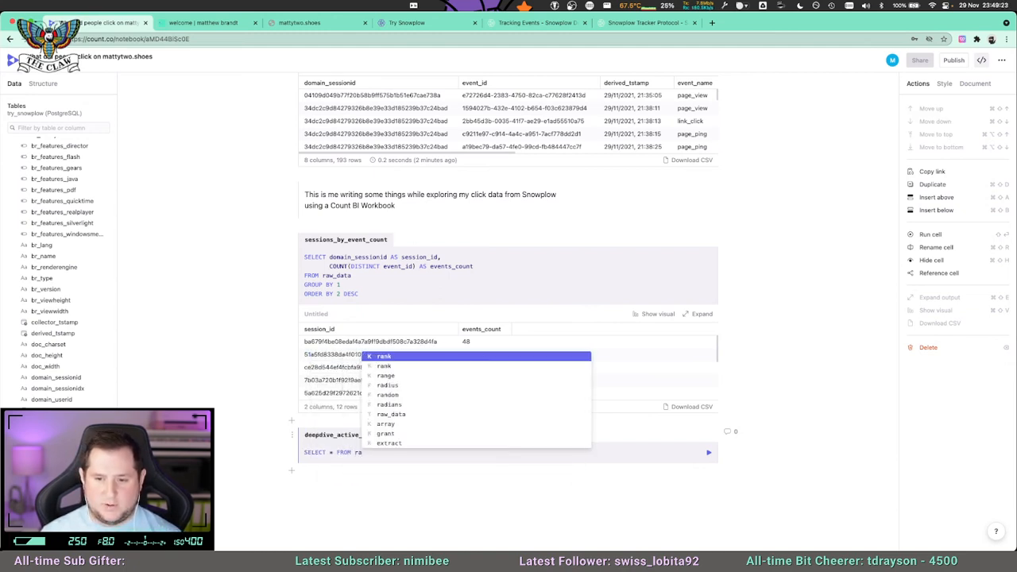
pyautogui.write('w_data WHERE ')
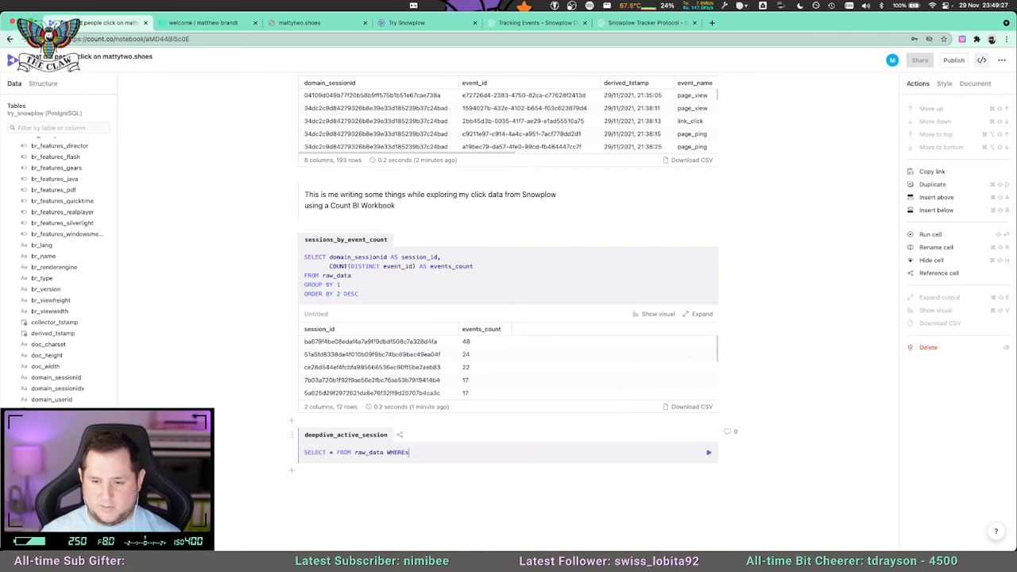
pyautogui.write('domain_s')
pyautogui.write("essionid = 'ba679f4be08edaf4a7a9ff9dbdf508c7a328d4fa")
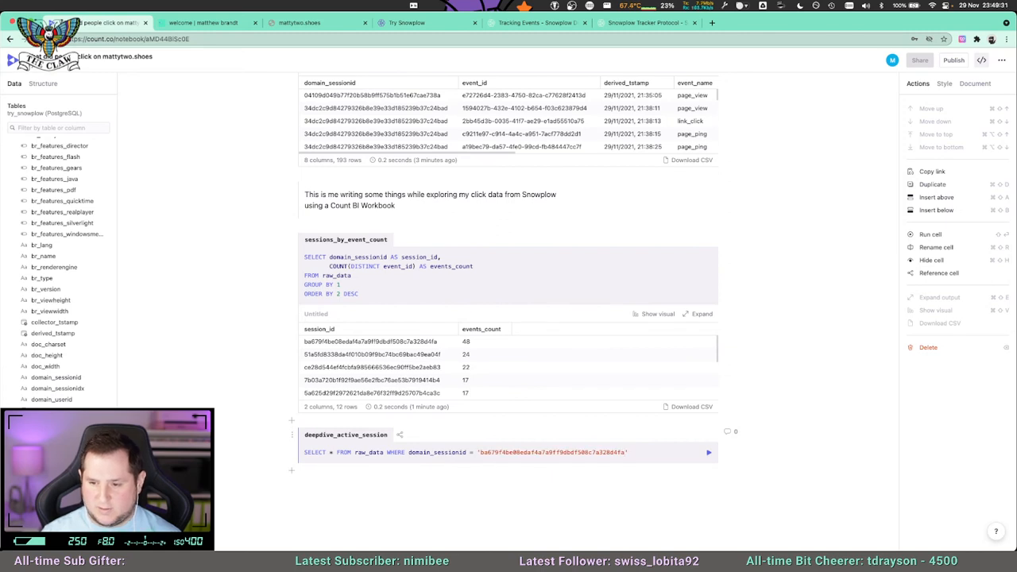
pyautogui.hotkey('shift', 'Return')
pyautogui.scroll(-3, 413, 436)
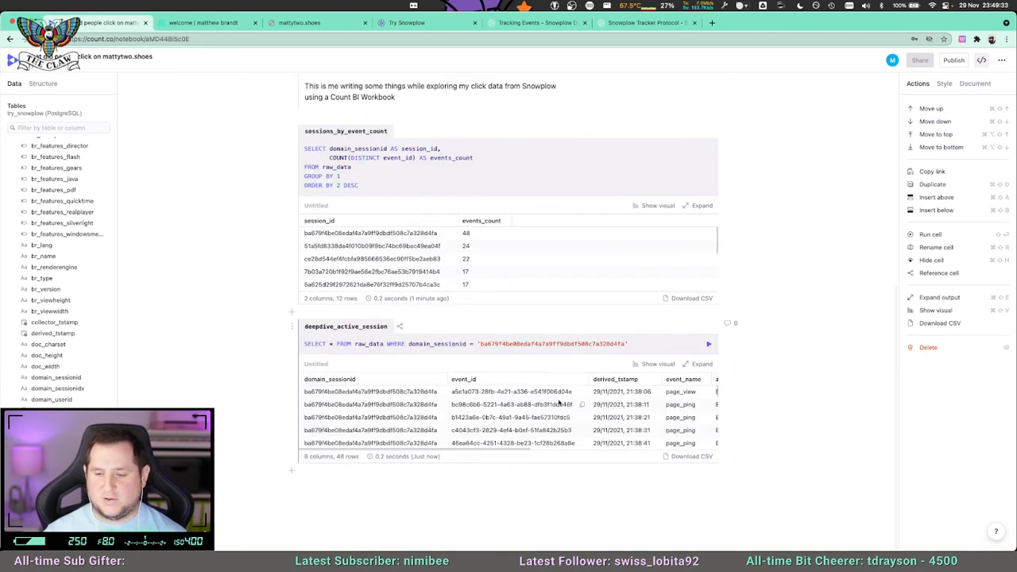
pyautogui.hscroll(6, 510, 447)
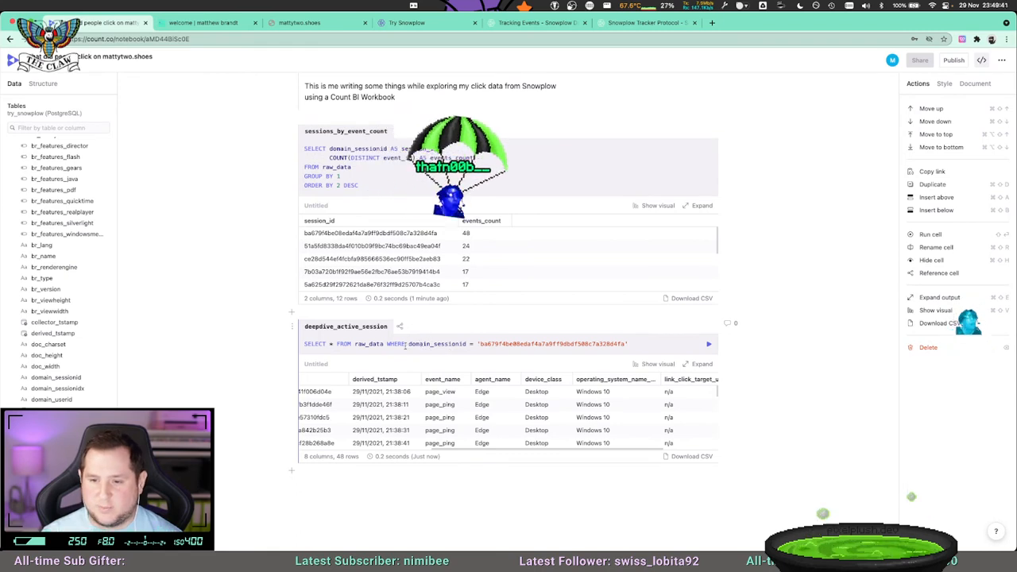
# Reformat the deepdive_active_session query so that the FROM and WHERE clauses each start on their own line.
pyautogui.click(387, 344)
pyautogui.press('Return')
pyautogui.press('Right')
pyautogui.press('Right')
pyautogui.press('Right')
pyautogui.press('Right')
pyautogui.press('Right')
pyautogui.press('Right')
pyautogui.press('Right')
pyautogui.press('Right')
pyautogui.press('Return')
pyautogui.press('Up')
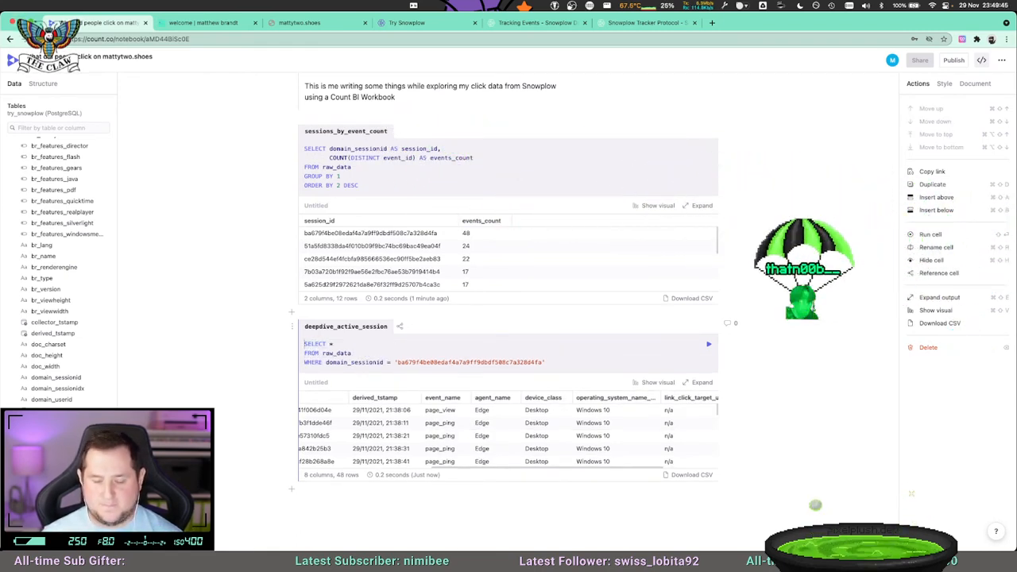
# Replace the asterisk in the deepdive_active_session query with event_name, followed by a comma and a new line.
pyautogui.press('End')
pyautogui.press('BackSpace')
pyautogui.write('s')
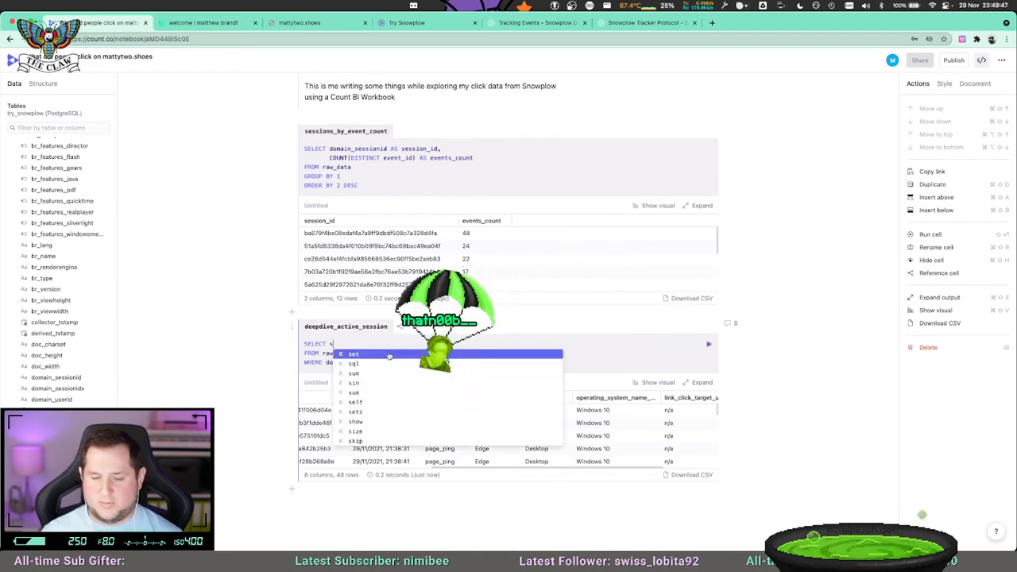
pyautogui.press('BackSpace')
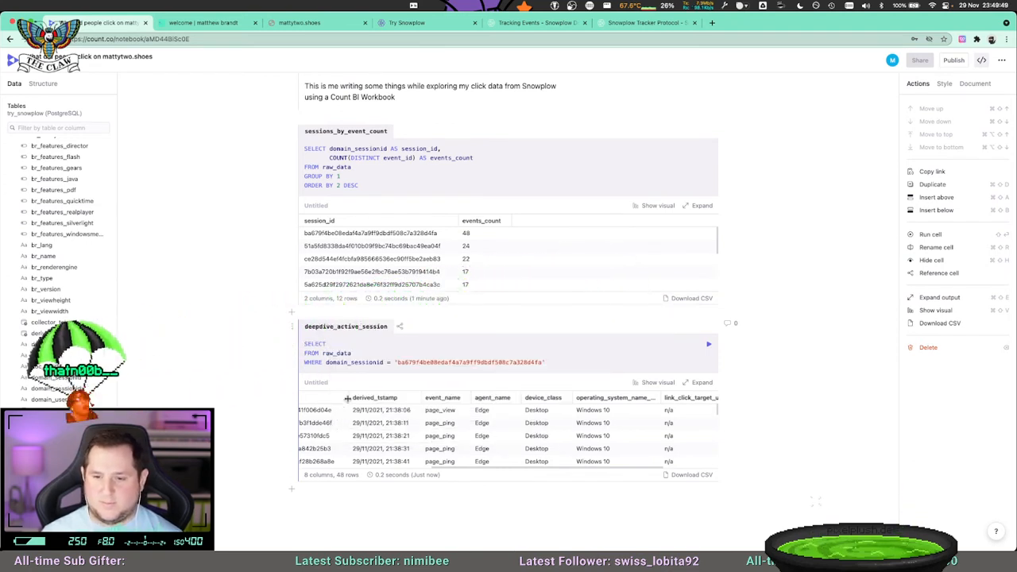
pyautogui.write('event')
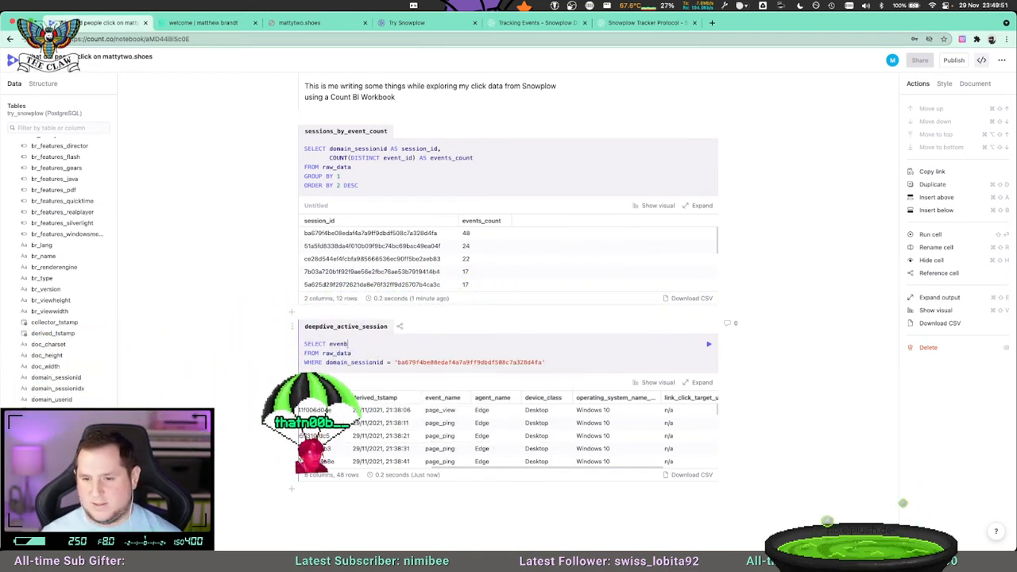
pyautogui.write('_name,')
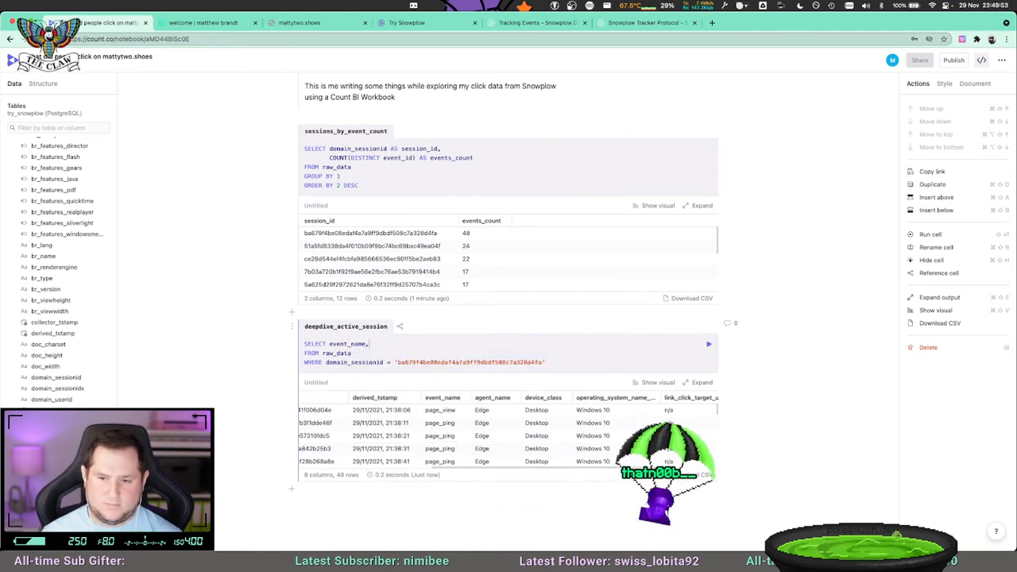
pyautogui.press('Return')
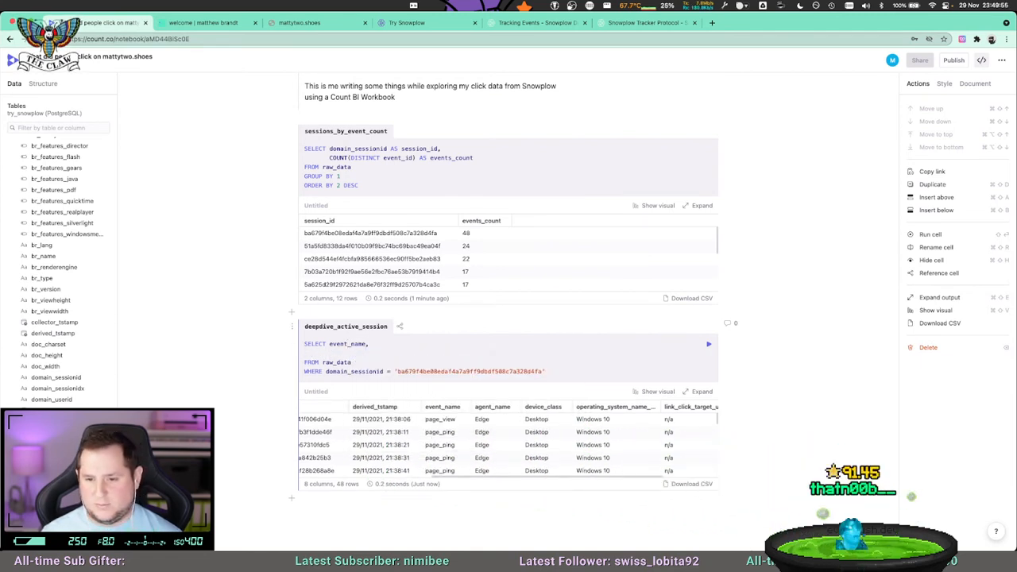
# Add COUNT(DISTINCT event_id) AS events_count as the second column of the deepdive_active_session query.
pyautogui.write('COUNT(DSI')
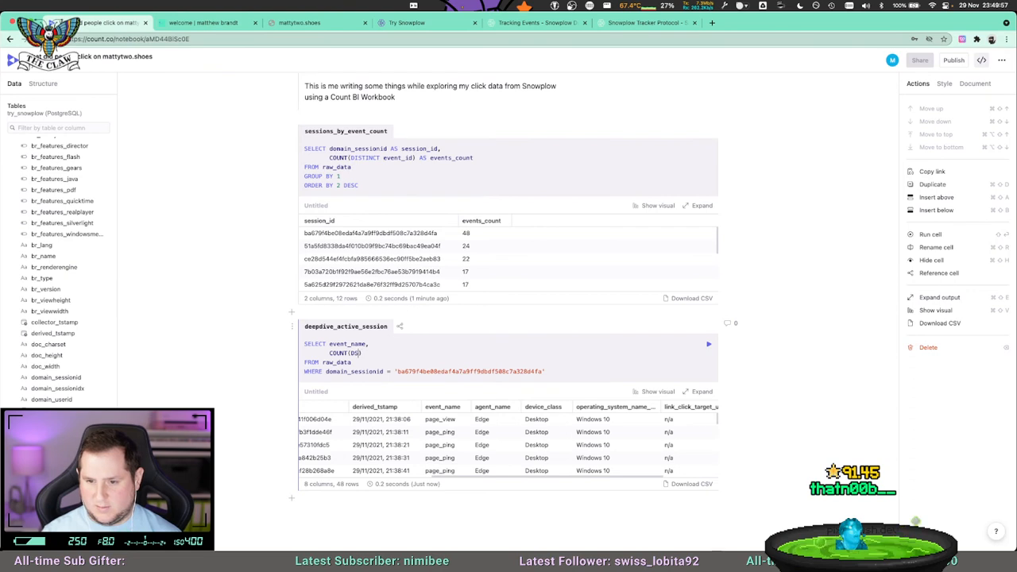
pyautogui.press('BackSpace')
pyautogui.write('ISTINCT event_')
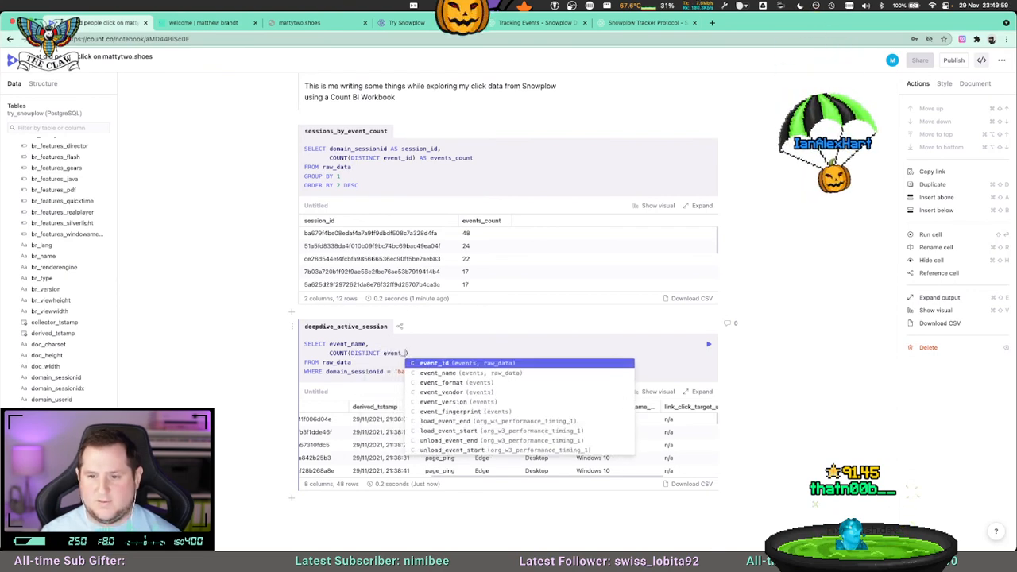
pyautogui.write('id) AS ra')
pyautogui.press('BackSpace')
pyautogui.press('BackSpace')
pyautogui.write('evnets')
pyautogui.press('BackSpace')
pyautogui.press('BackSpace')
pyautogui.press('BackSpace')
pyautogui.press('BackSpace')
pyautogui.write('ents_cpount')
pyautogui.press('BackSpace')
pyautogui.press('BackSpace')
pyautogui.press('BackSpace')
pyautogui.press('BackSpace')
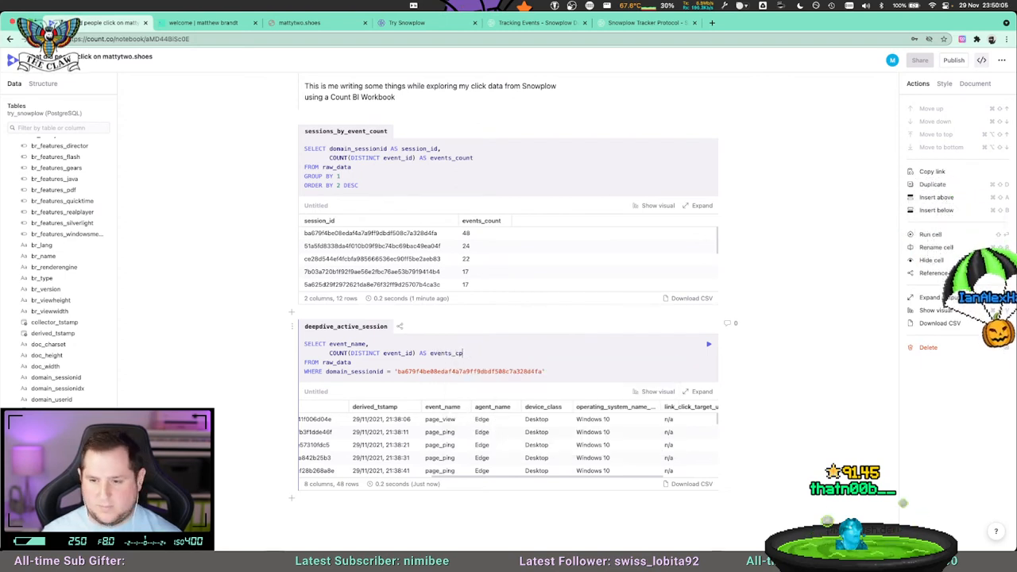
pyautogui.press('BackSpace')
pyautogui.write('ount')
# Append GROUP BY 1 and ORDER BY 2 DESC on new lines after the WHERE clause in deepdive_active_session, and run the cell.
pyautogui.press('Down')
pyautogui.press('Down')
pyautogui.press('End')
pyautogui.press('Return')
pyautogui.write('GROUP BY 1')
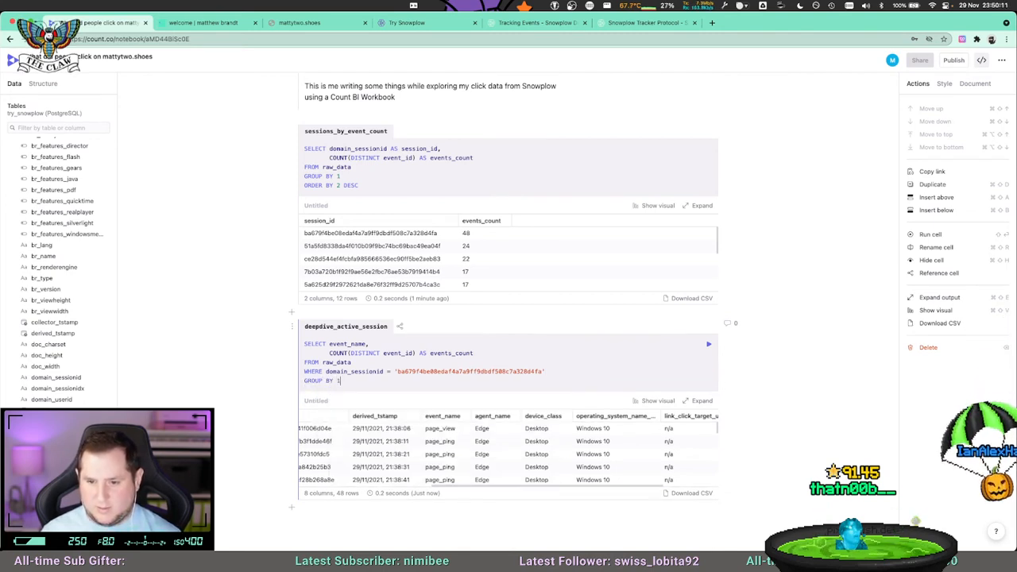
pyautogui.press('Return')
pyautogui.write('ORDER BY 2 DESC')
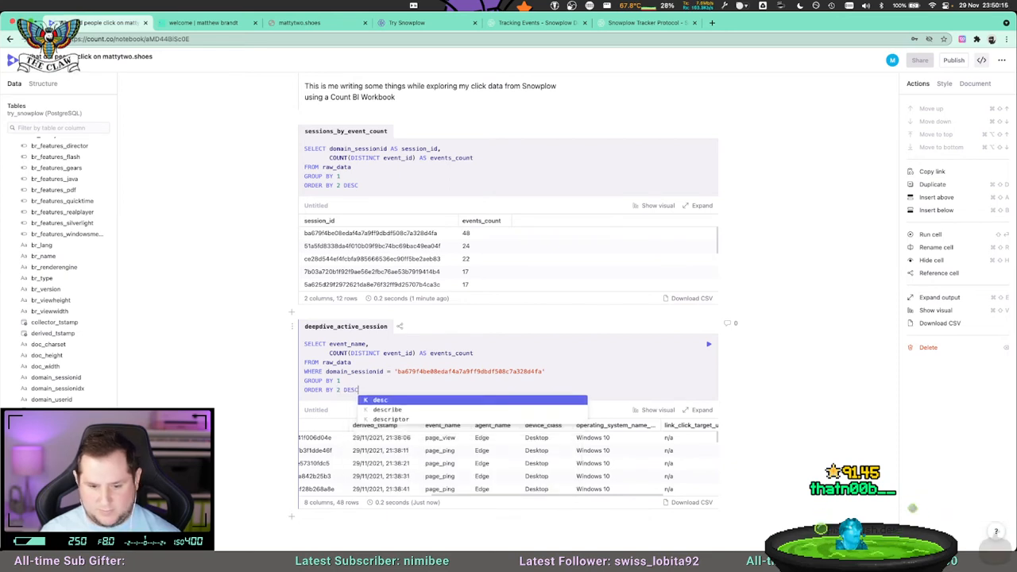
pyautogui.hotkey('shift', 'Return')
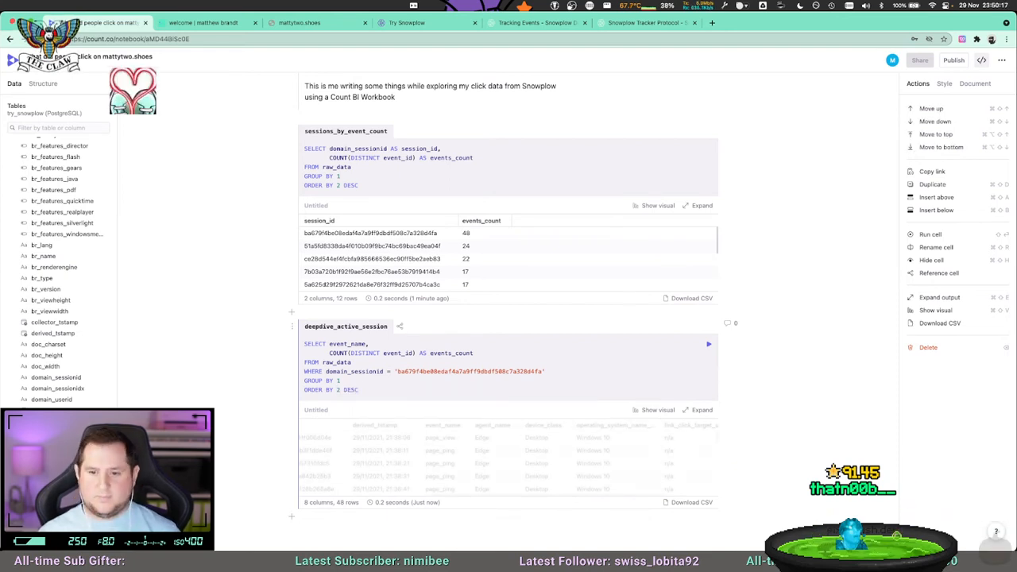
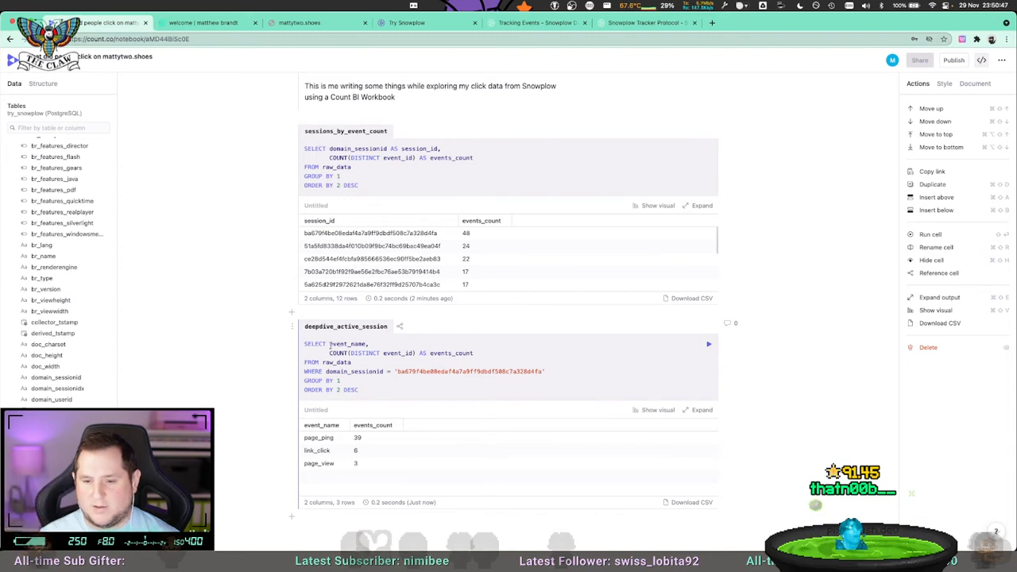
# Replace the COUNT(DISTINCT event_id) AS events_count column in the deepdive_active_session query with target_url.
pyautogui.moveTo(331, 352); pyautogui.dragTo(448, 353)
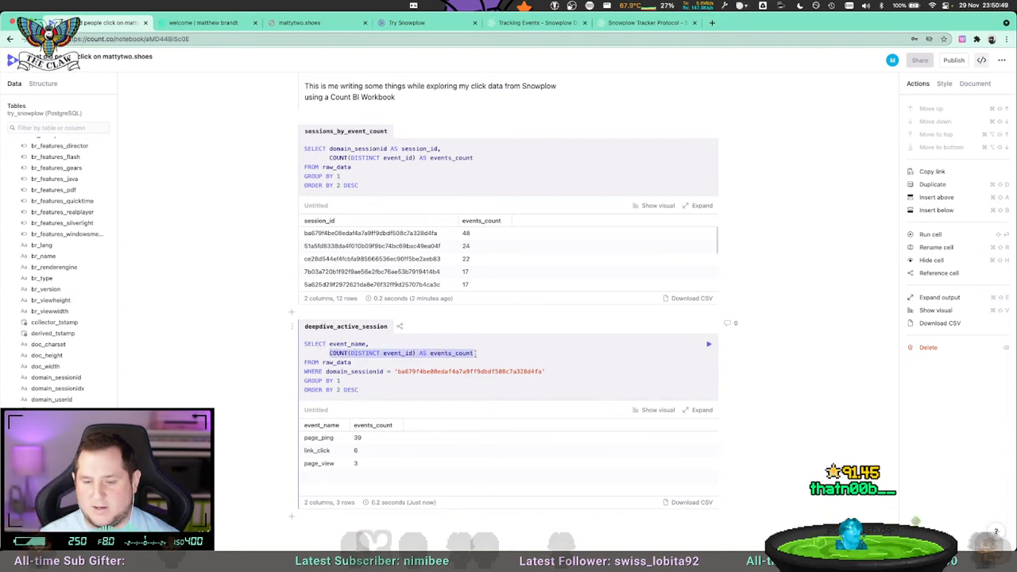
pyautogui.press('BackSpace')
pyautogui.write('target_url')
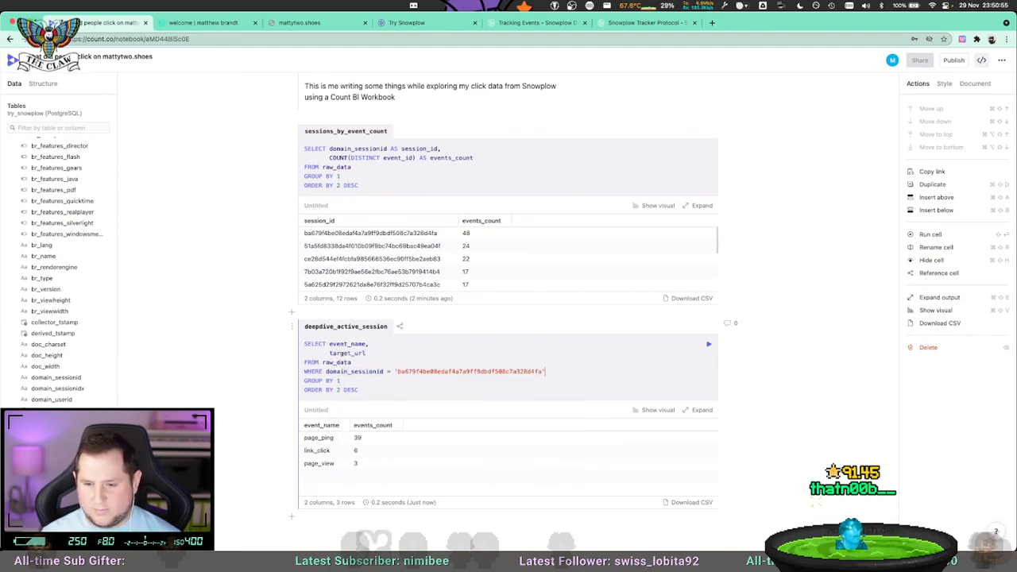
# Add the condition AND event_name = 'link_click' on a new line below the WHERE clause of deepdive_active_session.
pyautogui.press('Return')
pyautogui.write('AND ')
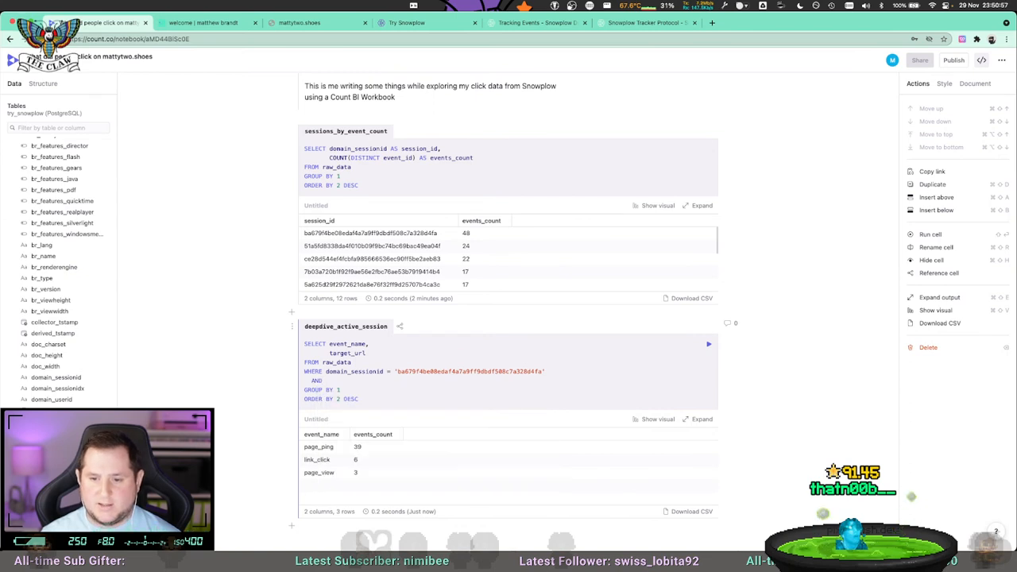
pyautogui.write('event_nam')
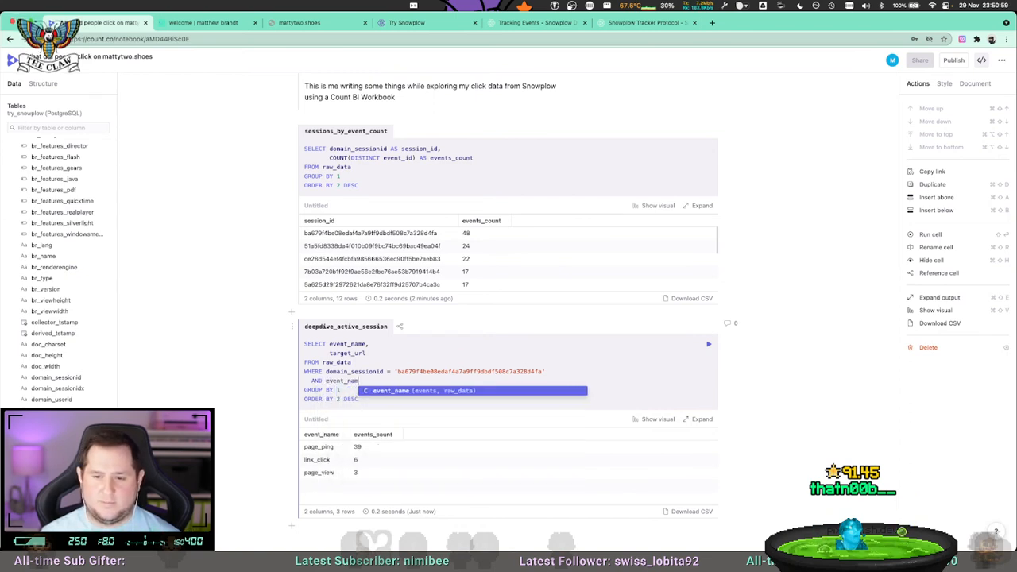
pyautogui.write("e = 'link_click")
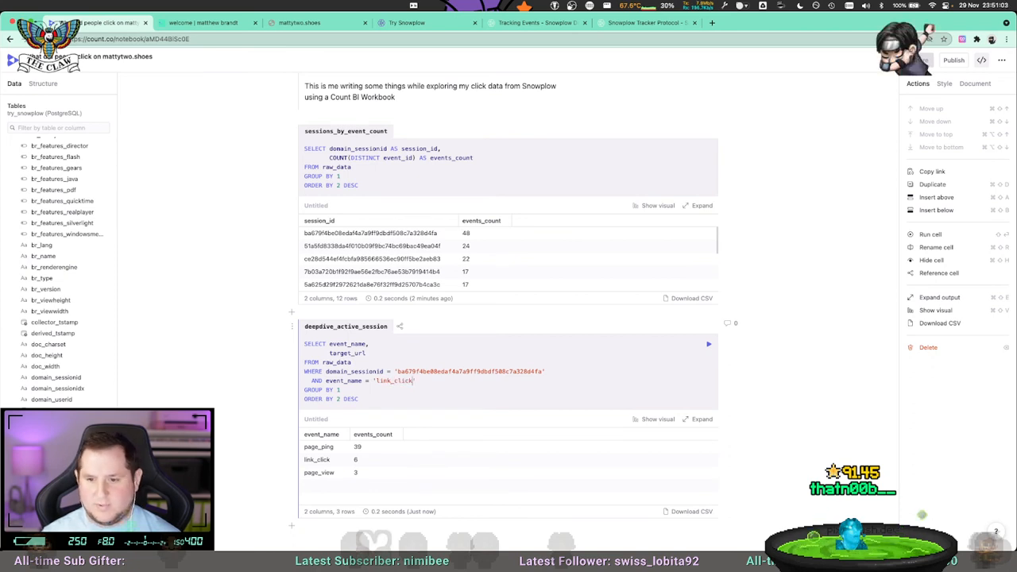
# Remove the GROUP BY and ORDER BY lines from the deepdive_active_session query and run the cell.
pyautogui.hotkey('shift', 'Up')
pyautogui.press('shift+super+Left')
pyautogui.press('BackSpace')
pyautogui.press('BackSpace')
pyautogui.press('super+Return')
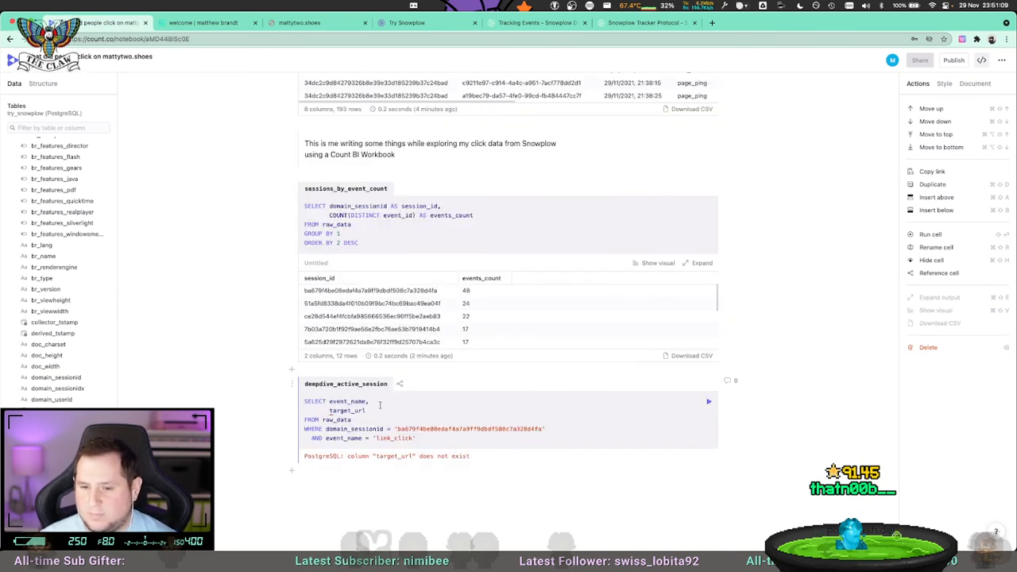
# Replace target_url in deepdive_active_session with link_click_target_url, the alias from the raw data query, and run the cell.
pyautogui.scroll(5, 413, 343)
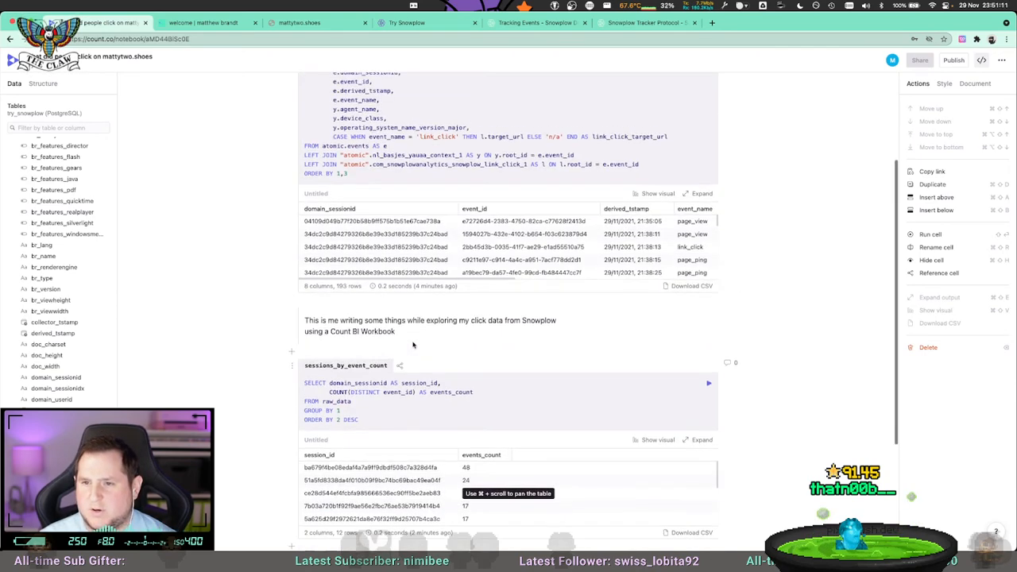
pyautogui.doubleClick(631, 158)
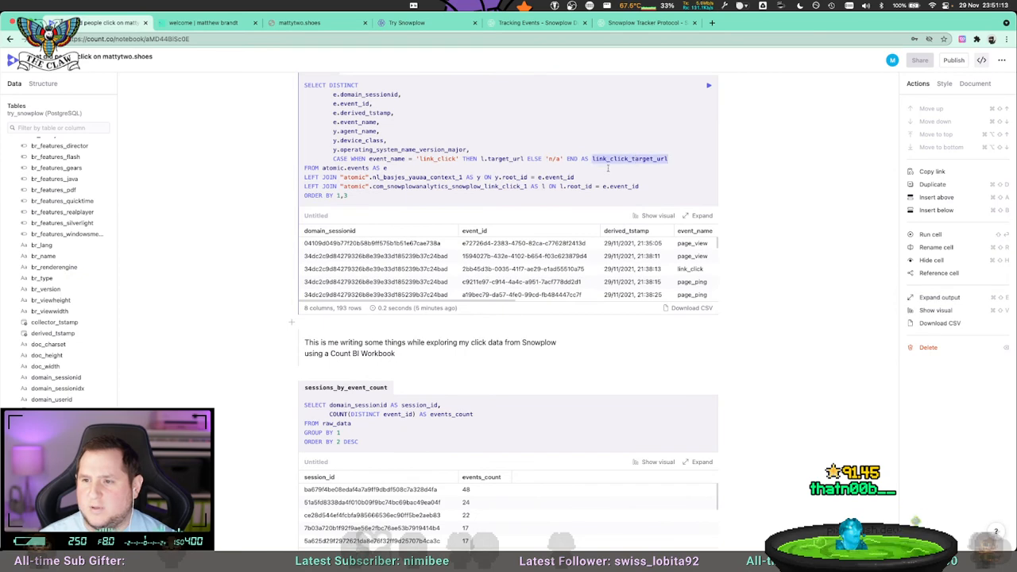
pyautogui.scroll(-5, 556, 270)
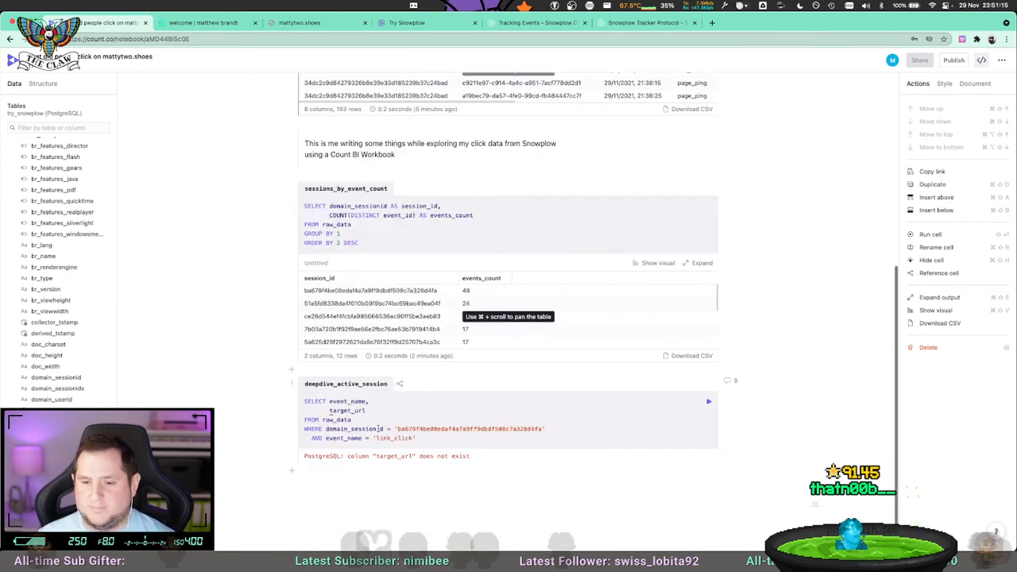
pyautogui.doubleClick(347, 410)
pyautogui.press('super+Return')
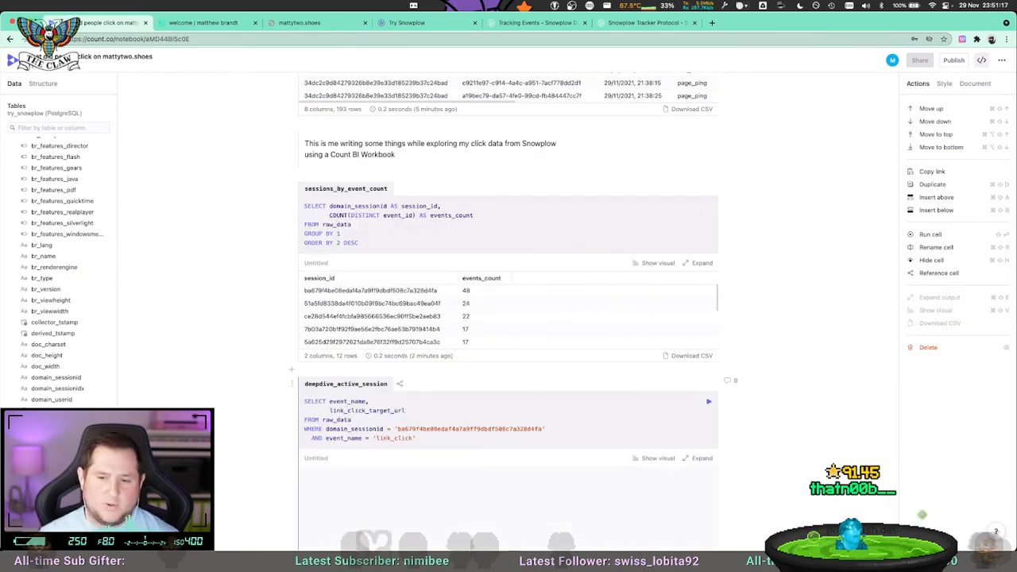
pyautogui.scroll(-2, 571, 385)
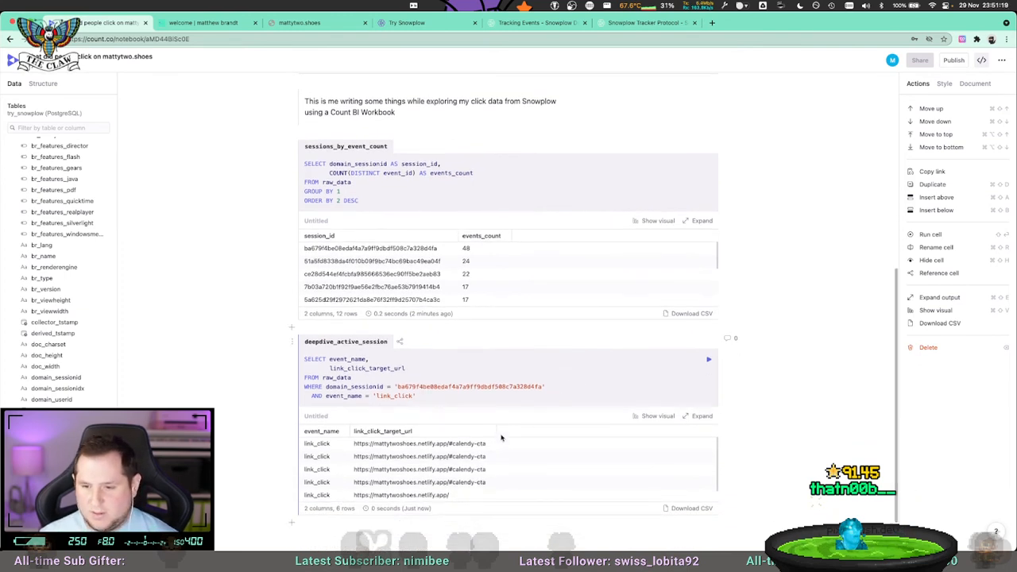
pyautogui.scroll(-1, 437, 483)
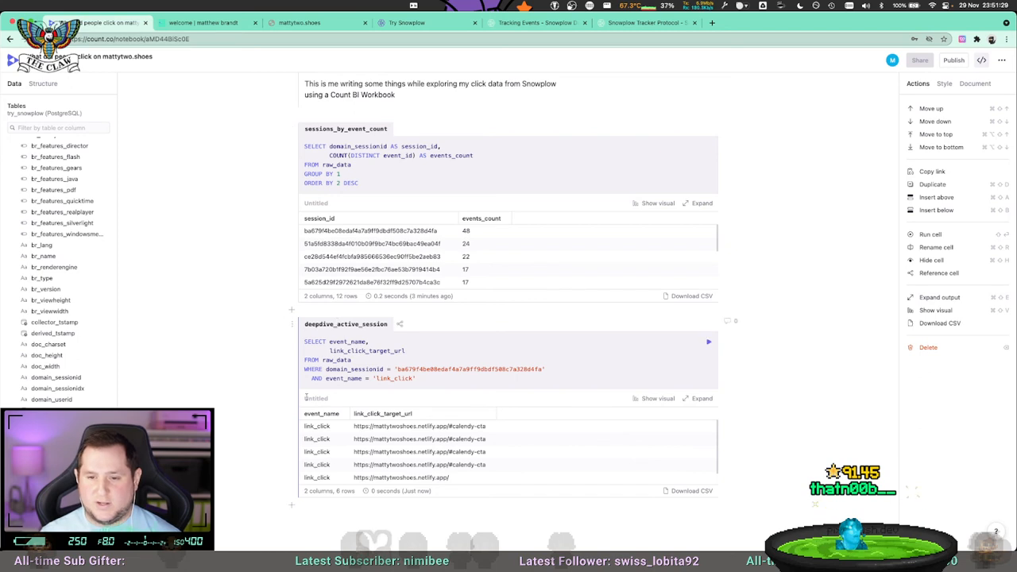
# Insert a new SQL cell below deepdive_active_session and name it links_clicked_overall.
pyautogui.scroll(-2, 306, 397)
pyautogui.click(292, 474)
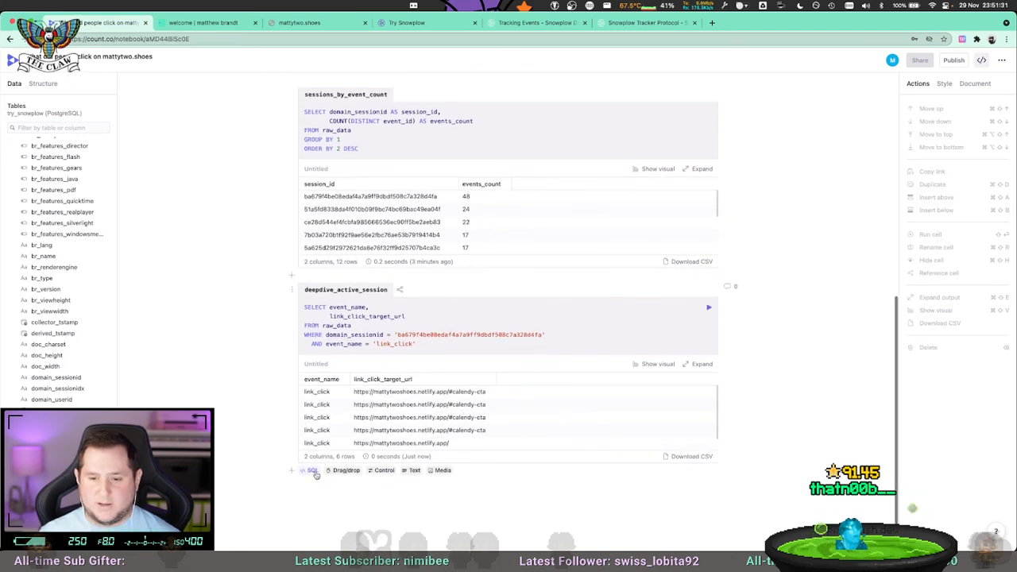
pyautogui.click(312, 470)
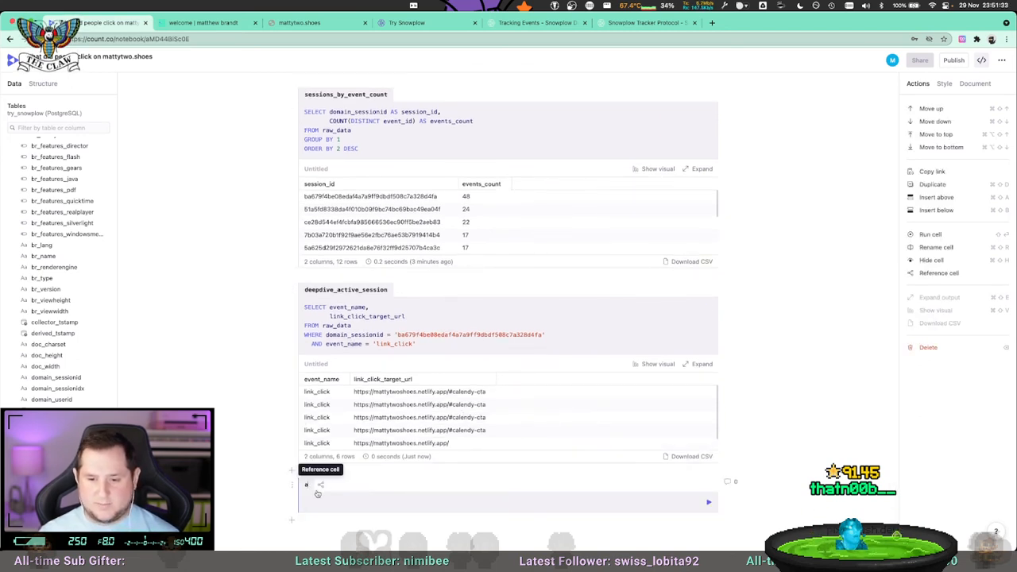
pyautogui.write('links_clicked_overall')
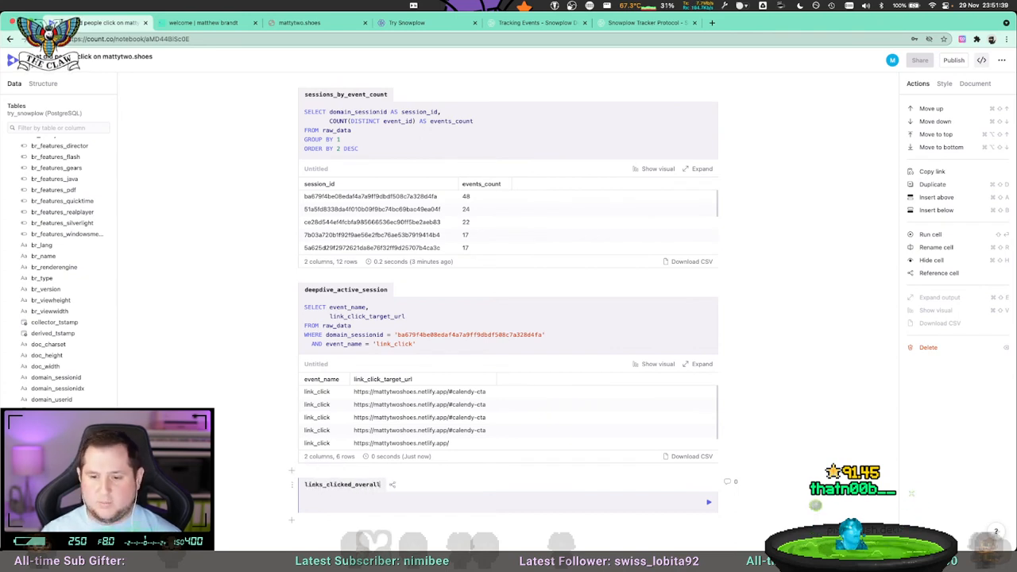
pyautogui.write('SELECT *')
# Write a query in links_clicked_overall selecting link_click_target_url from raw_data, with a comma and new line ready for a second column.
pyautogui.press('Return')
pyautogui.write('FROM raw_data')
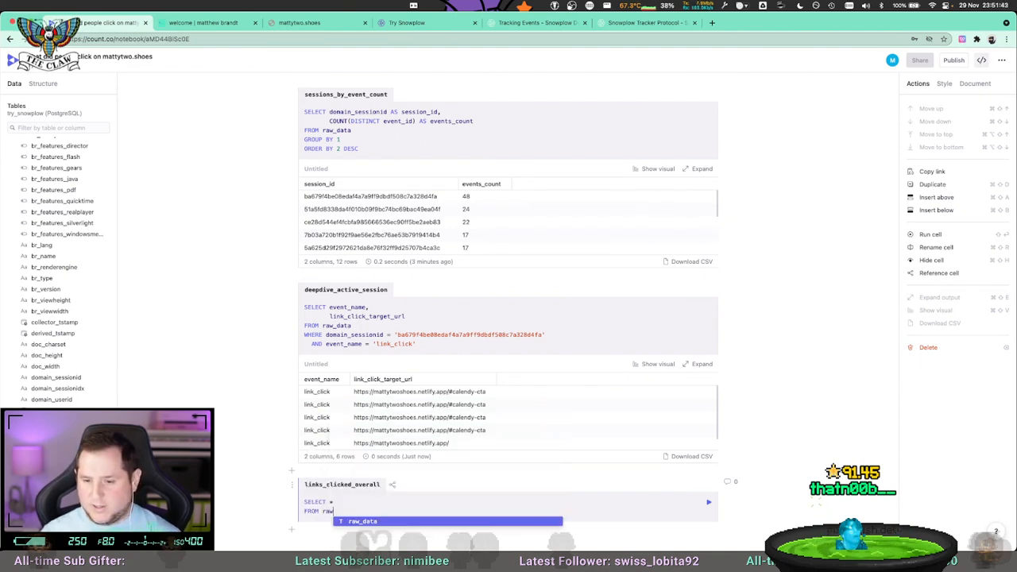
pyautogui.write('link')
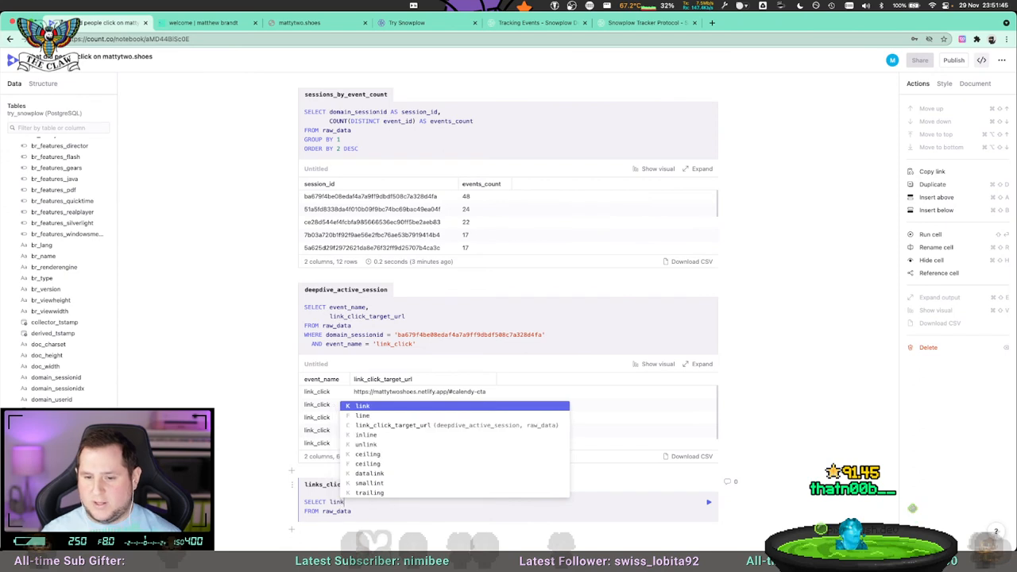
pyautogui.write('_click_target_url,')
pyautogui.press('Return')
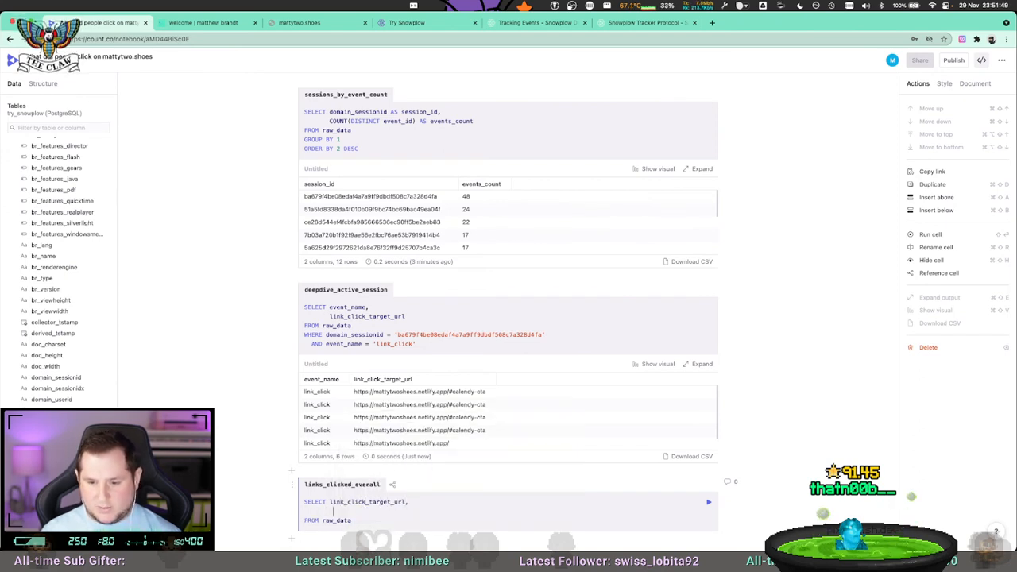
# Add COUNT(DISTINCT event_id) AS nr_of_clicks as the second column of links_clicked_overall, align it under the first column, and run the cell.
pyautogui.write('COUNT(DIS')
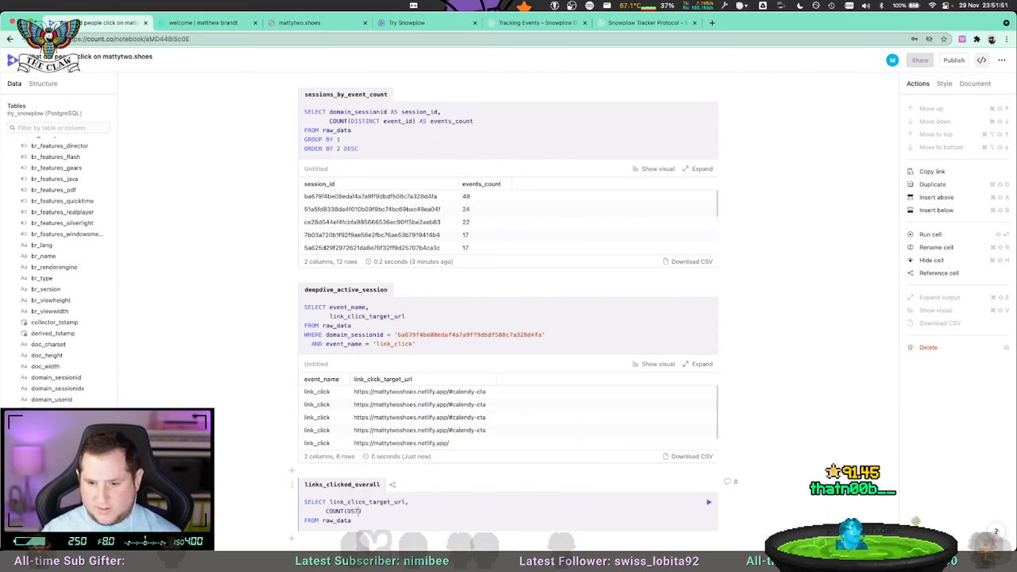
pyautogui.write('DISTINCT e')
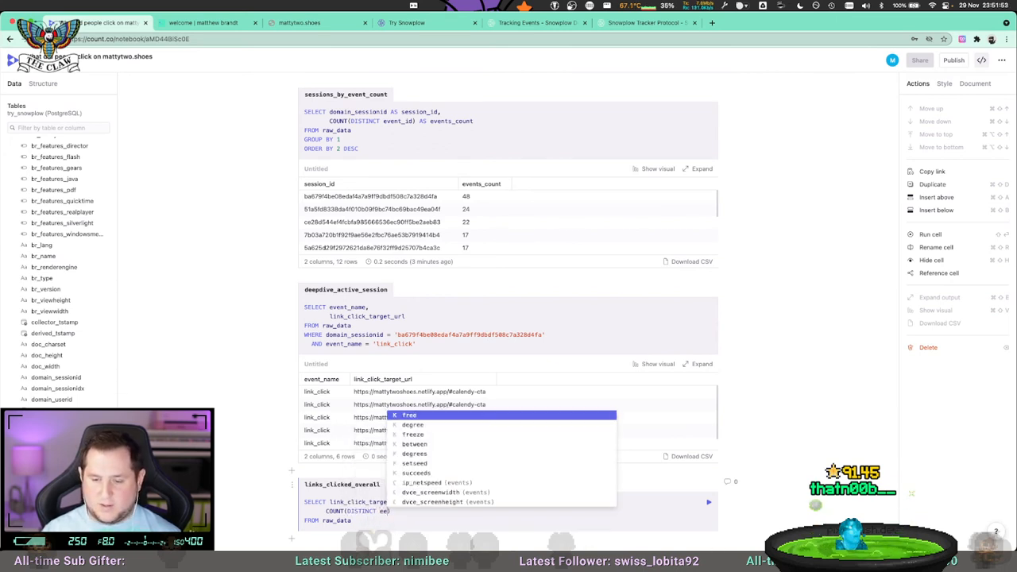
pyautogui.write('vent_id) AS')
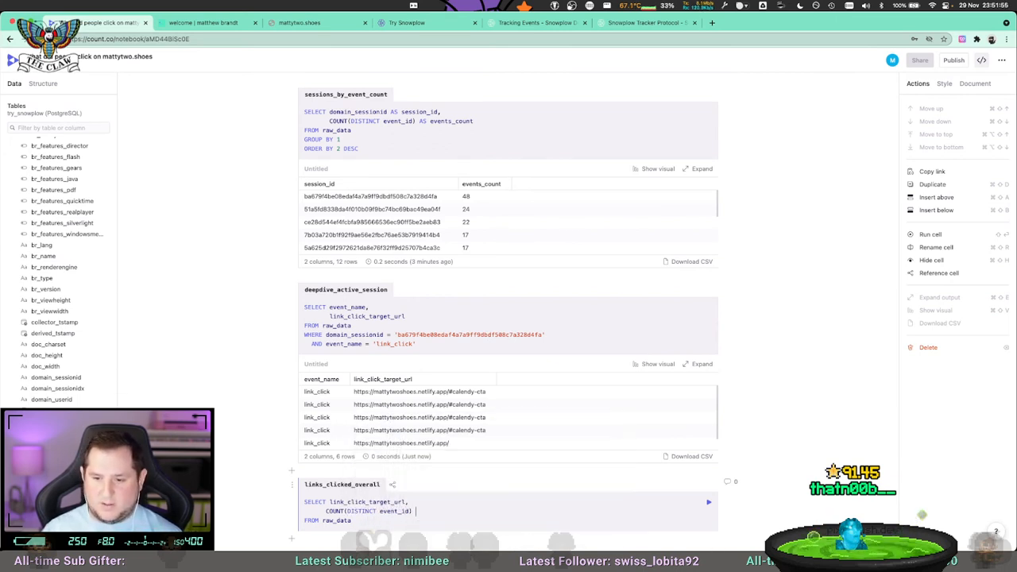
pyautogui.write(' events_cou')
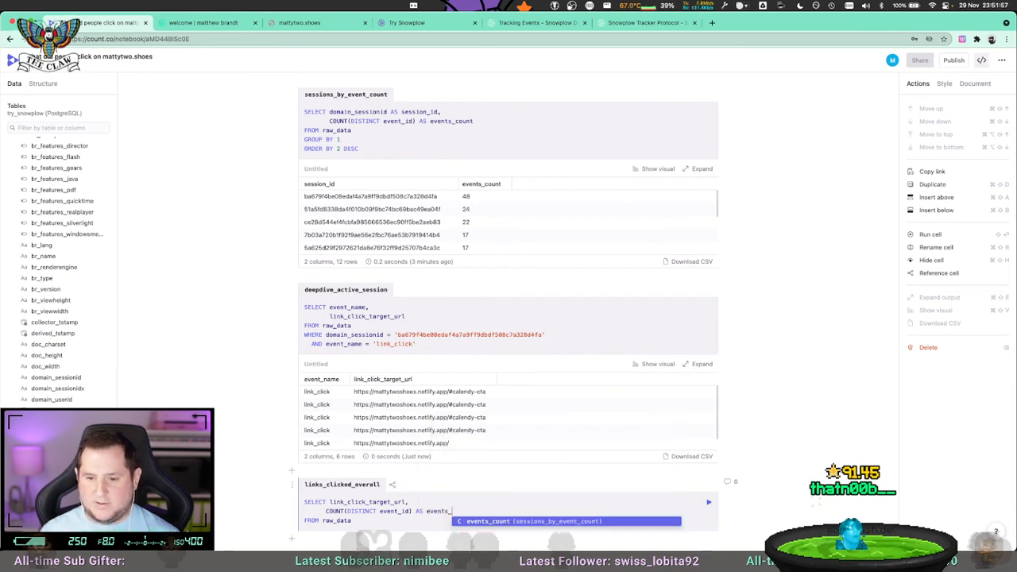
pyautogui.press('BackSpace')
pyautogui.press('BackSpace')
pyautogui.press('BackSpace')
pyautogui.press('BackSpace')
pyautogui.press('BackSpace')
pyautogui.press('BackSpace')
pyautogui.press('BackSpace')
pyautogui.press('BackSpace')
pyautogui.press('BackSpace')
pyautogui.press('BackSpace')
pyautogui.write('nr')
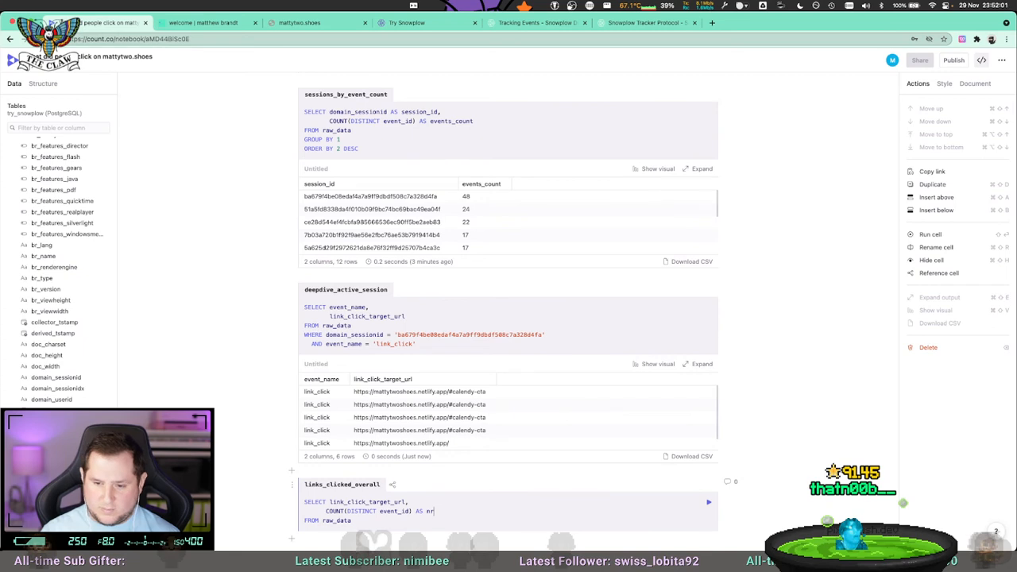
pyautogui.write('_of_clicks')
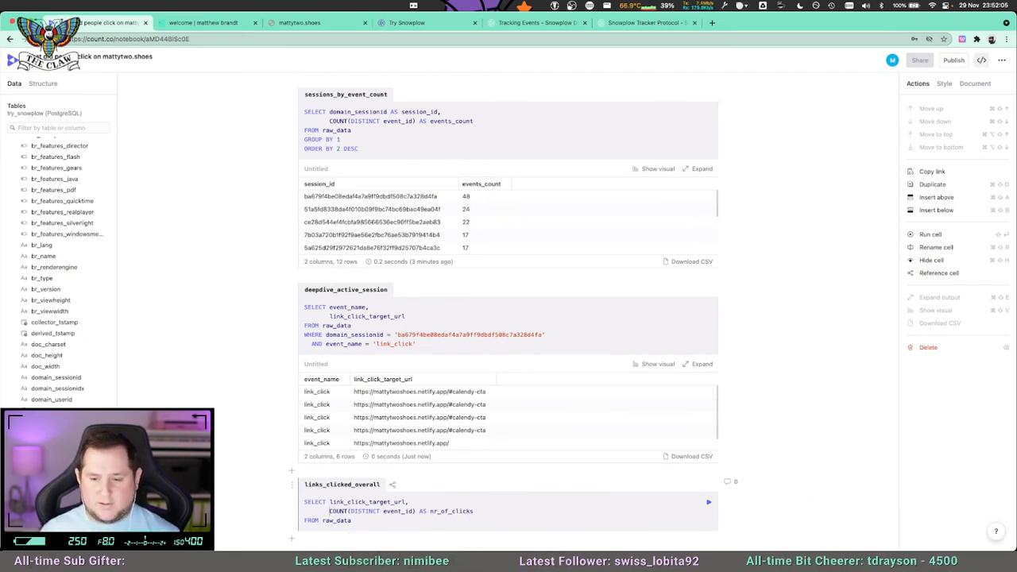
pyautogui.press('BackSpace')
pyautogui.hotkey('shift', 'Return')
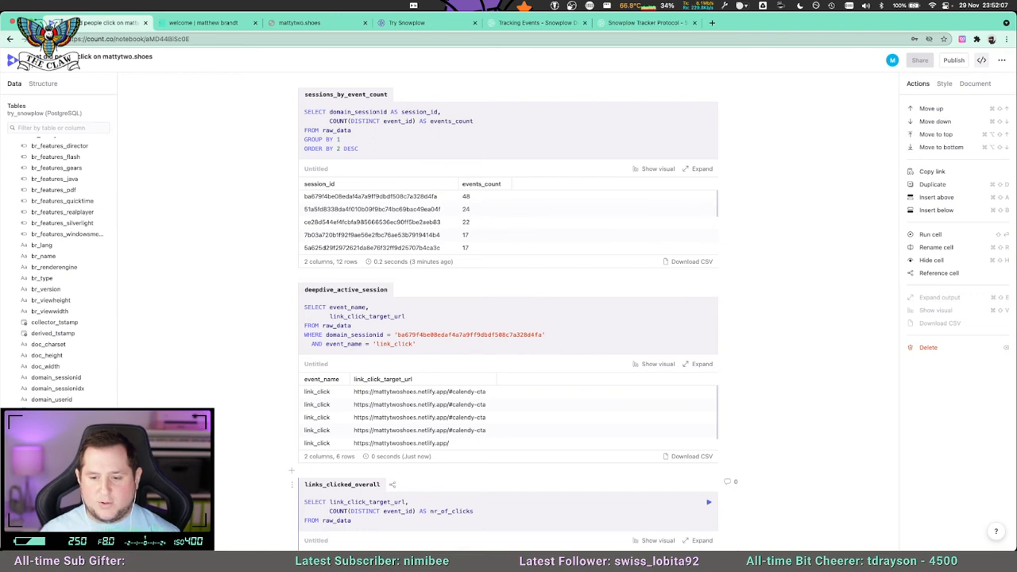
# Append GROUP BY 1 on a new line at the end of the links_clicked_overall query and run it.
pyautogui.scroll(-2, 340, 492)
pyautogui.press('Return')
pyautogui.write('GROUP BY 1')
pyautogui.hotkey('shift', 'Return')
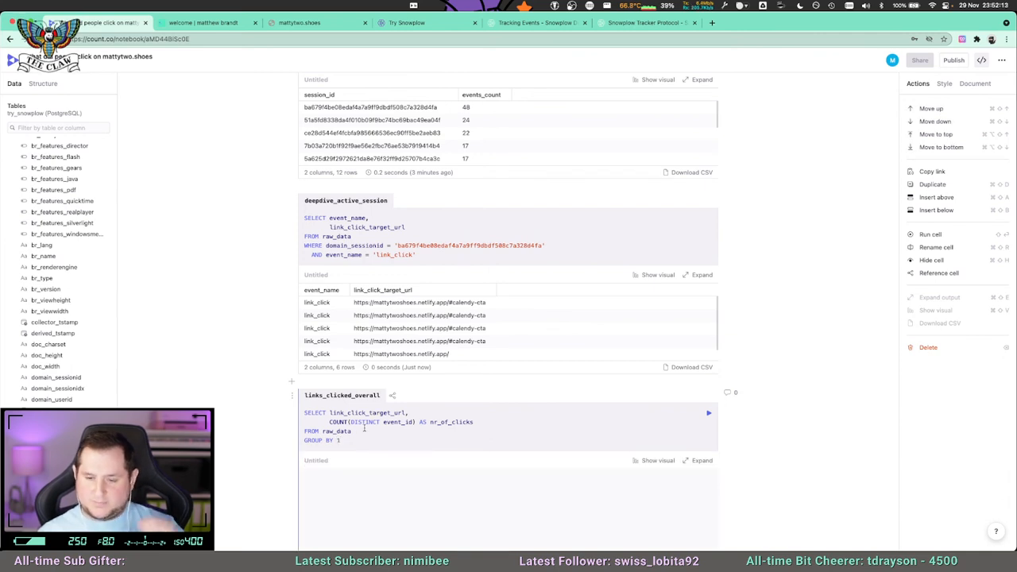
# Append ORDER BY 2 DESC to the links_clicked_overall query and run the cell.
pyautogui.scroll(-2, 594, 422)
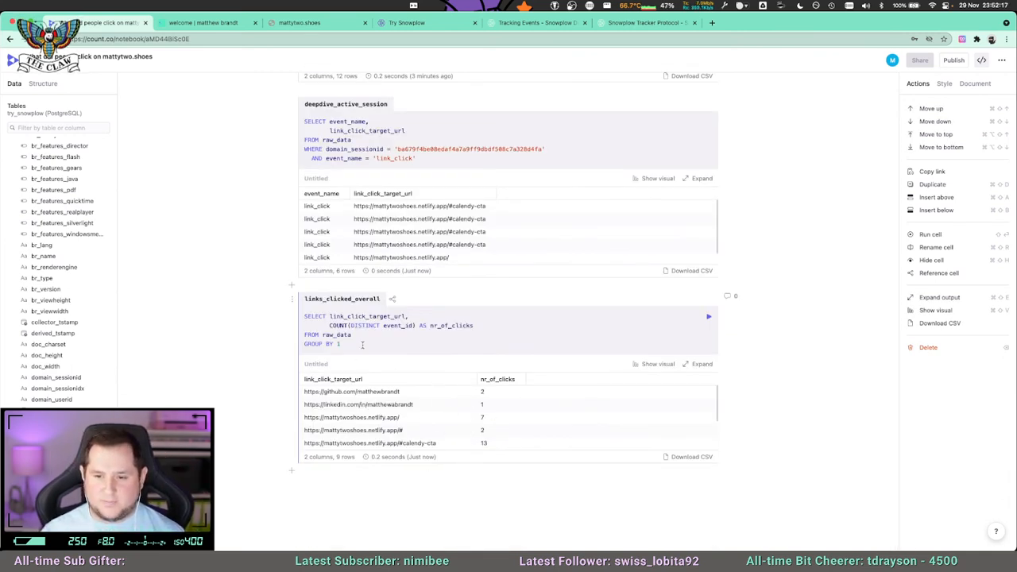
pyautogui.press('Return')
pyautogui.write('ORDER B')
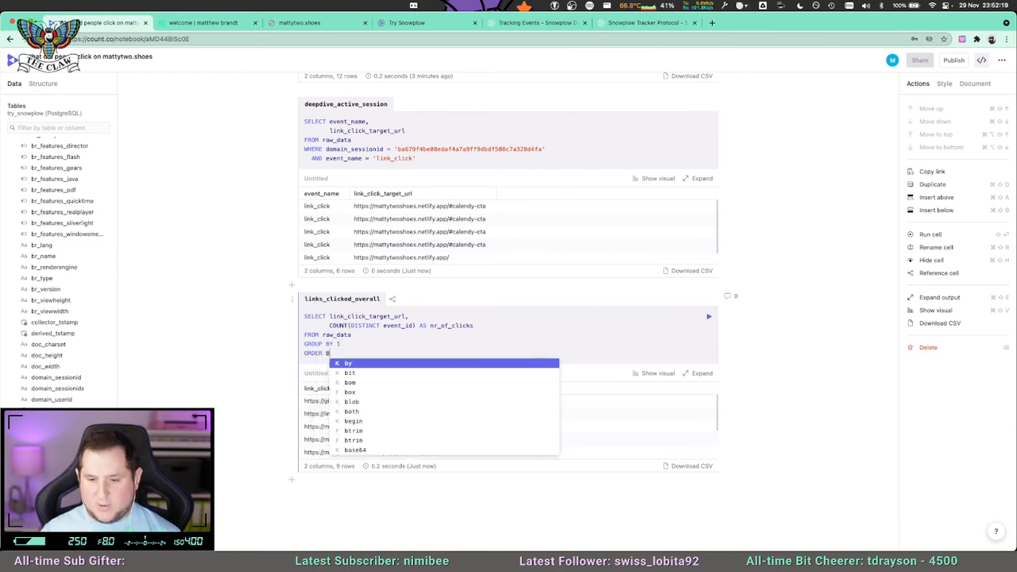
pyautogui.write('Y 2 ')
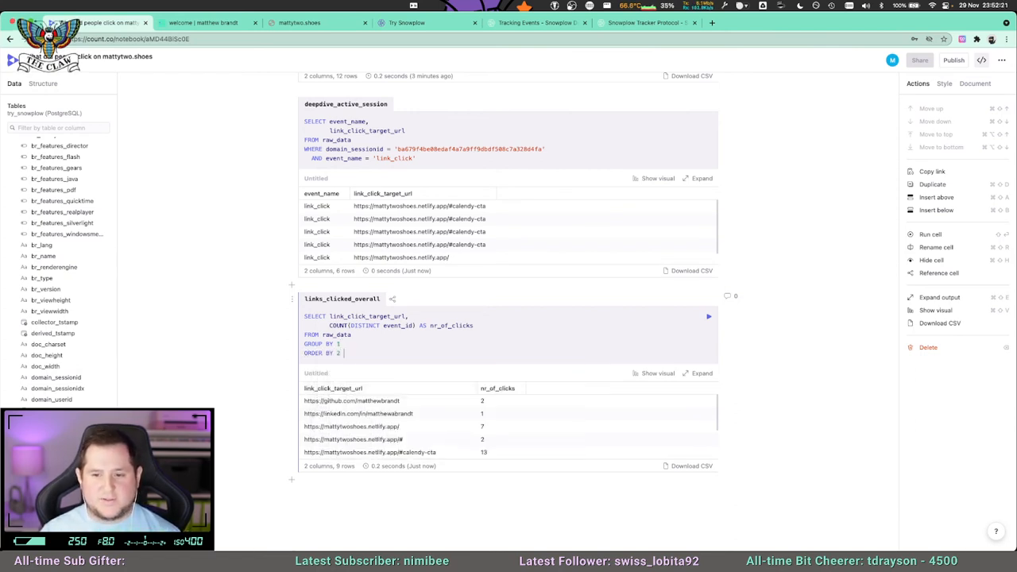
pyautogui.write('DSESC')
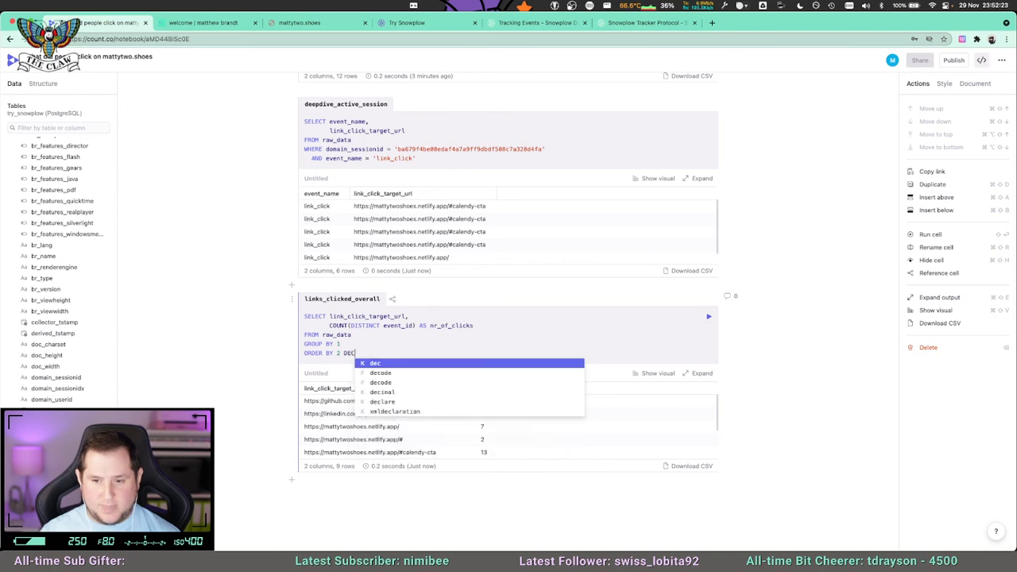
pyautogui.hotkey('shift', 'Return')
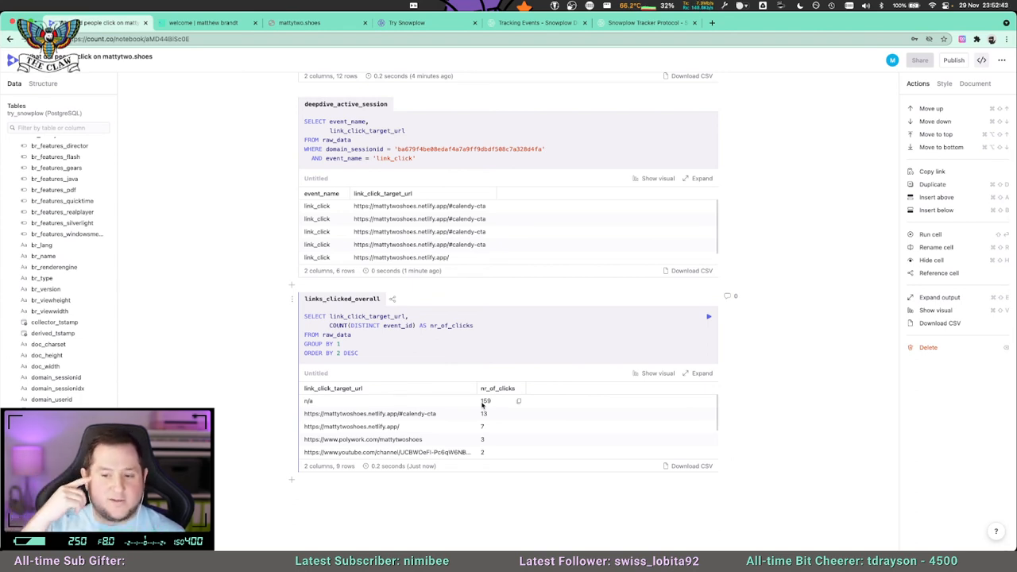
# Switch the links_clicked_overall output from a table to a visual.
pyautogui.scroll(-1, 481, 405)
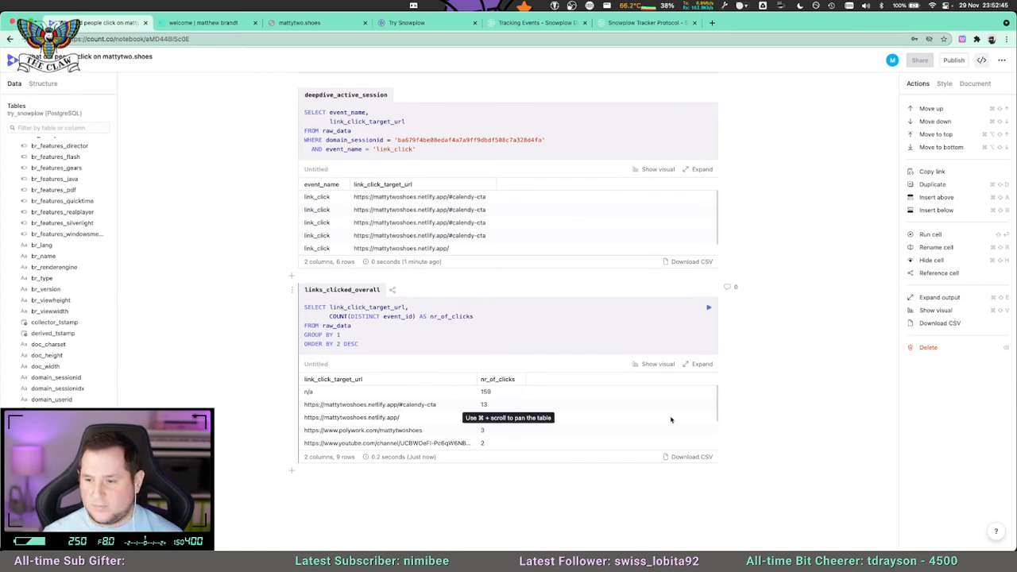
pyautogui.click(658, 364)
pyautogui.scroll(-1, 675, 394)
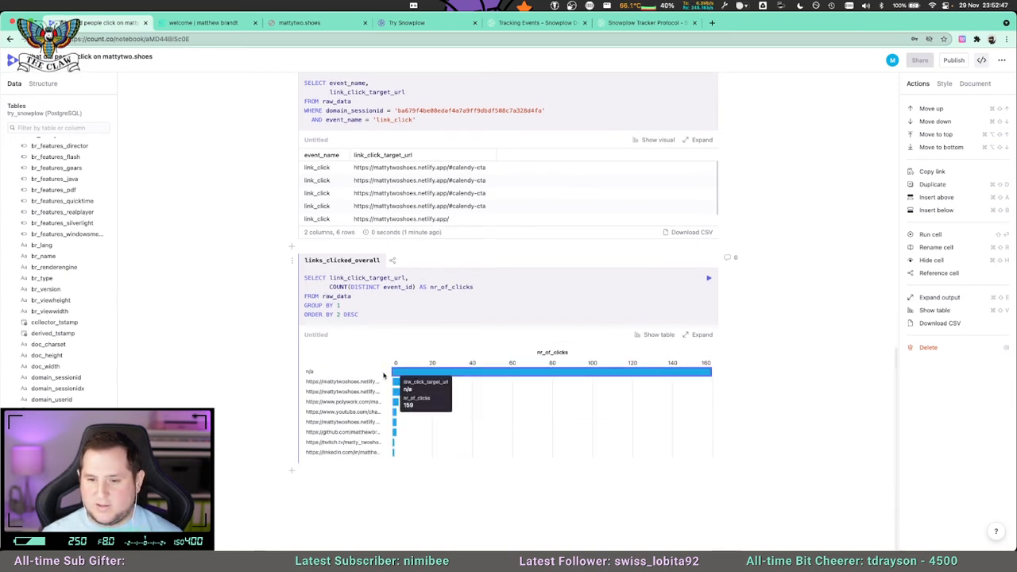
# Add WHERE link_click_target_url != 'n/a' above GROUP BY in links_clicked_overall, run the cell, and show its output as a table.
pyautogui.press('Return')
pyautogui.write('WHERE link')
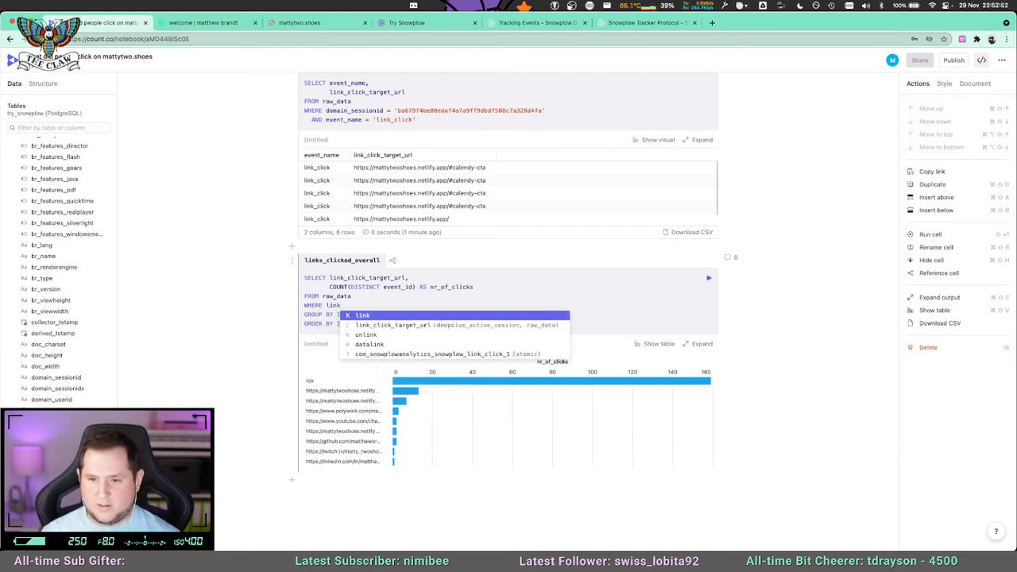
pyautogui.press('Down')
pyautogui.press('Return')
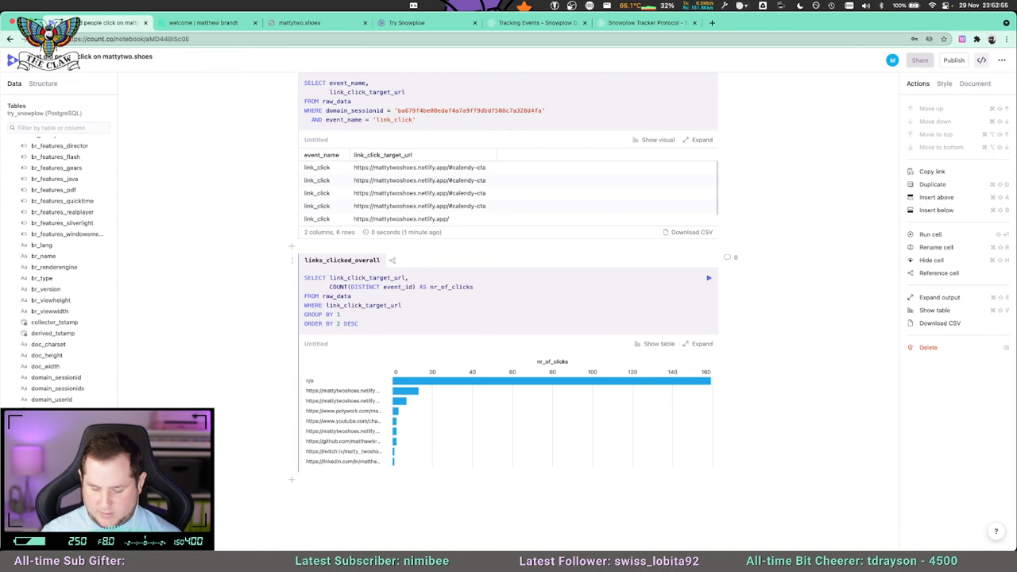
pyautogui.write("!= 'n/a")
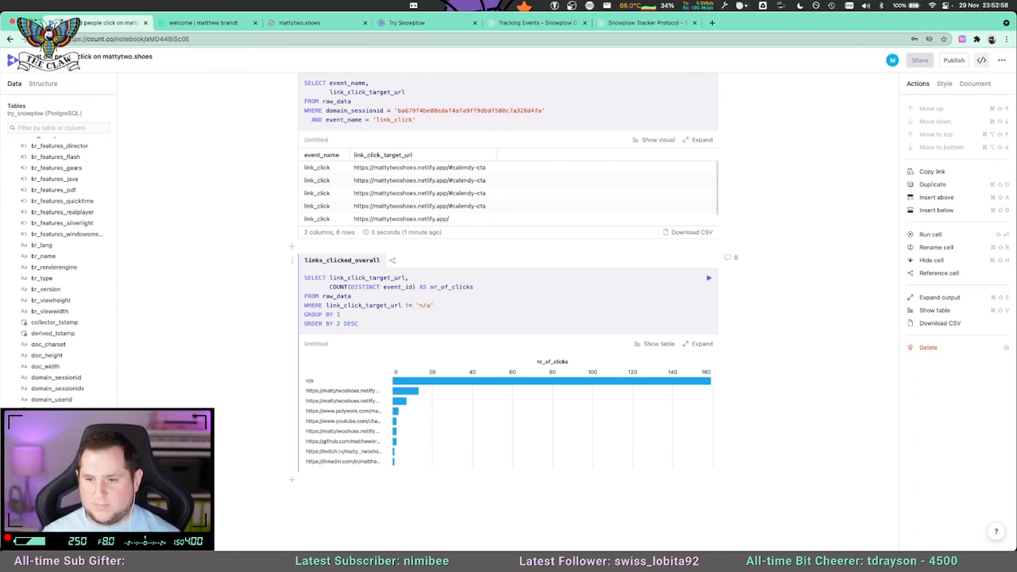
pyautogui.press('super+Return')
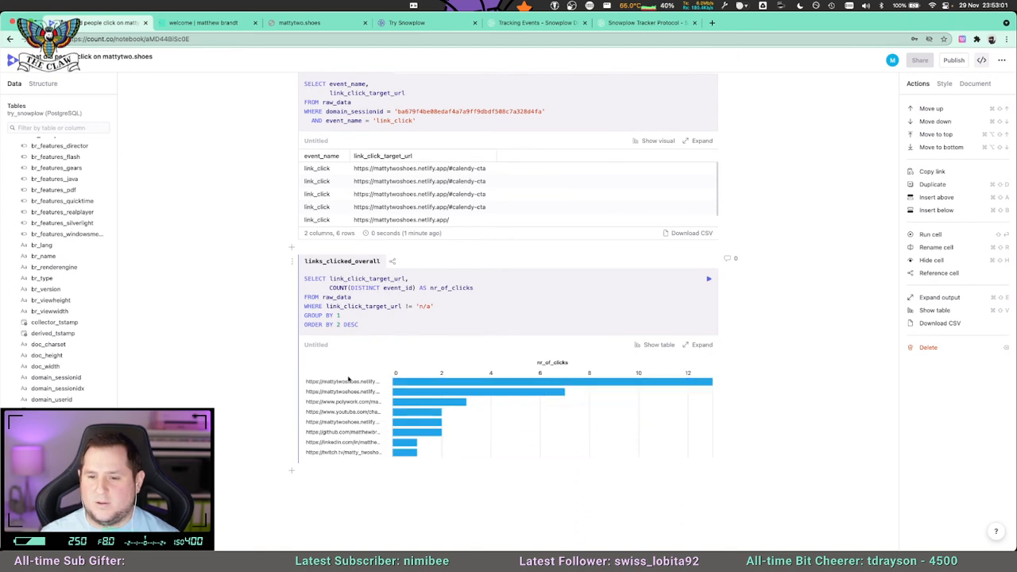
pyautogui.click(645, 345)
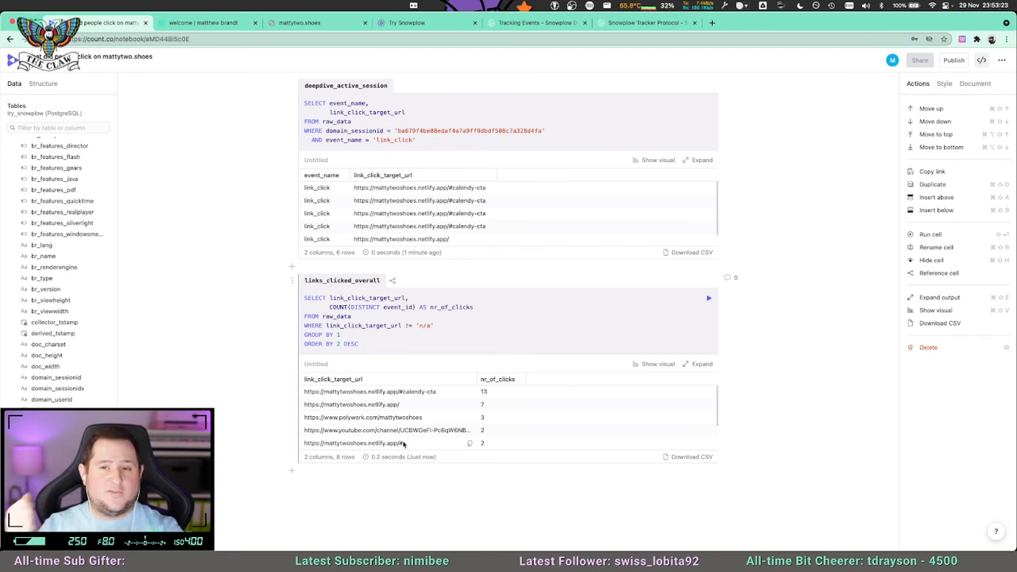
# Detach the mattytwoshoes.netlify.app page into its own window and resize it and the notebook to sit side by side.
pyautogui.moveTo(3, 73); pyautogui.dragTo(395, 72)
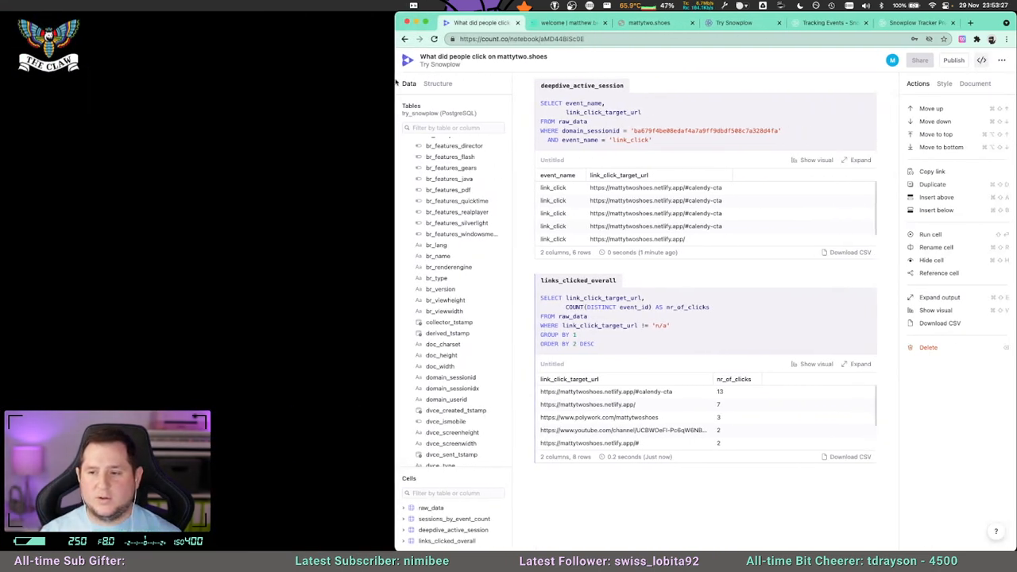
pyautogui.moveTo(551, 24); pyautogui.dragTo(253, 29)
pyautogui.moveTo(411, 33); pyautogui.dragTo(243, 22)
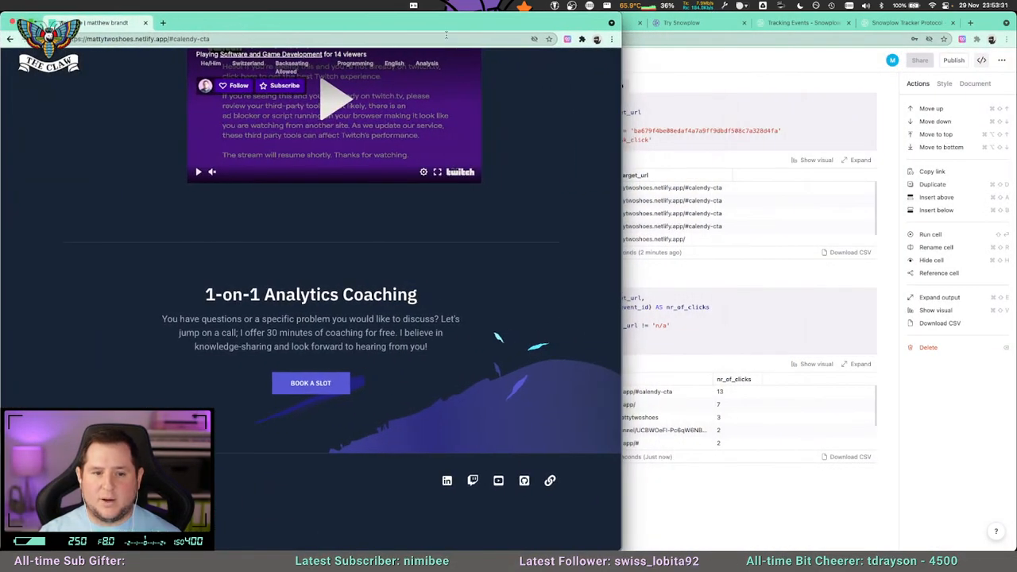
pyautogui.moveTo(622, 26); pyautogui.dragTo(487, 29)
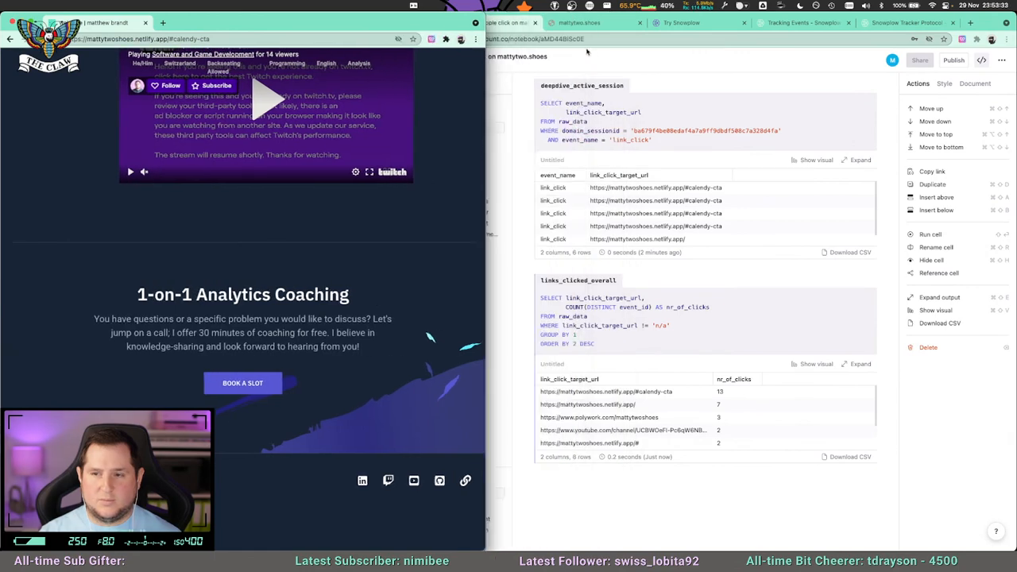
pyautogui.click(581, 51)
pyautogui.moveTo(395, 29); pyautogui.dragTo(487, 29)
# Inspect the website's Book a slot button in DevTools and fit the DevTools window beside the page.
pyautogui.rightClick(256, 390)
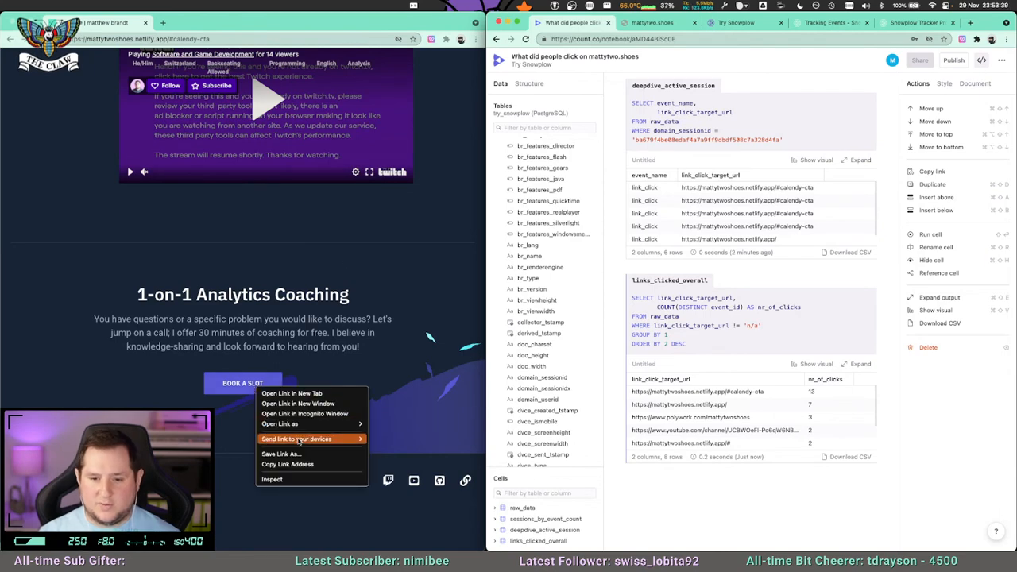
pyautogui.click(310, 475)
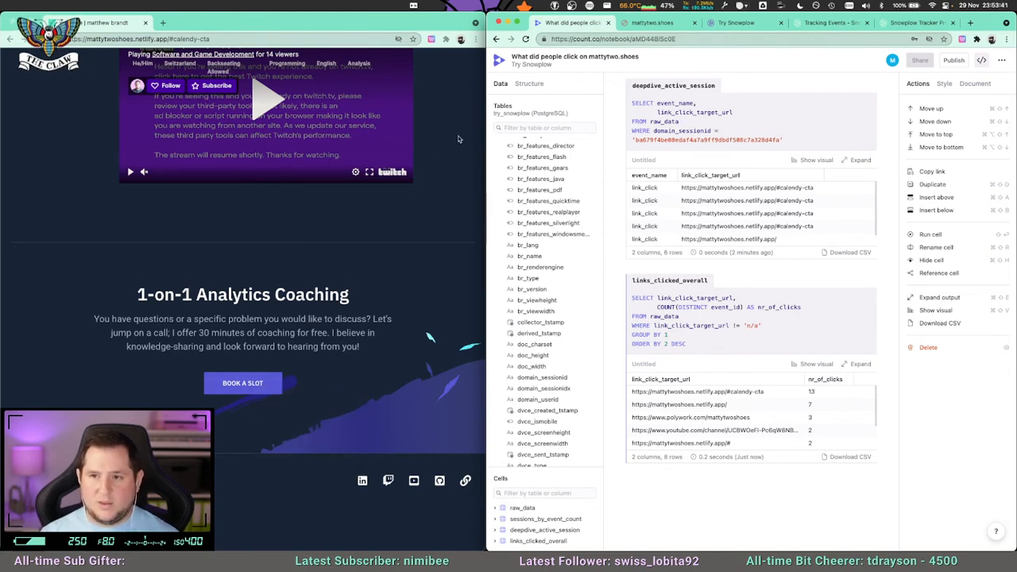
pyautogui.moveTo(315, 14); pyautogui.dragTo(831, 11)
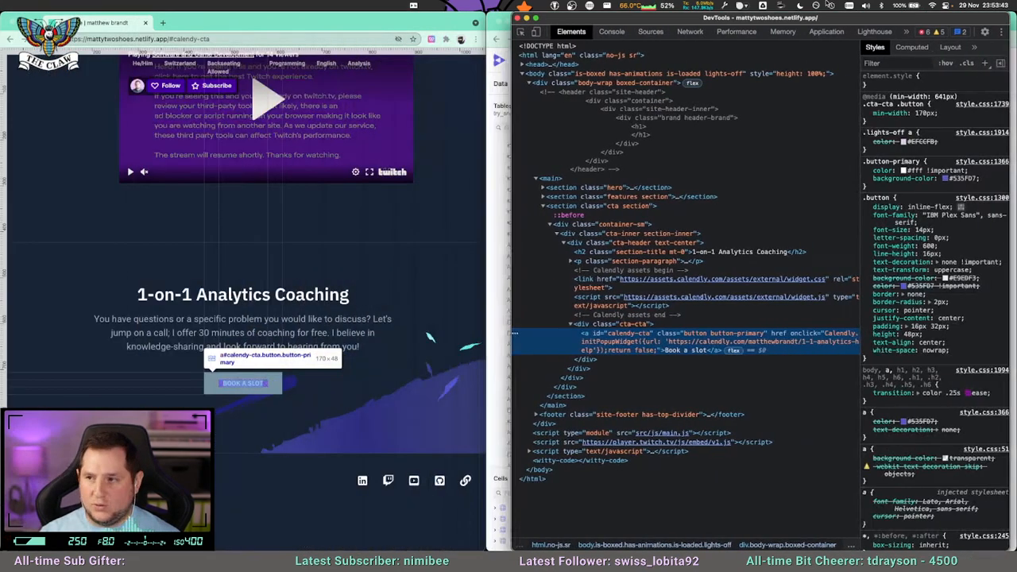
pyautogui.moveTo(519, 25); pyautogui.dragTo(486, 29)
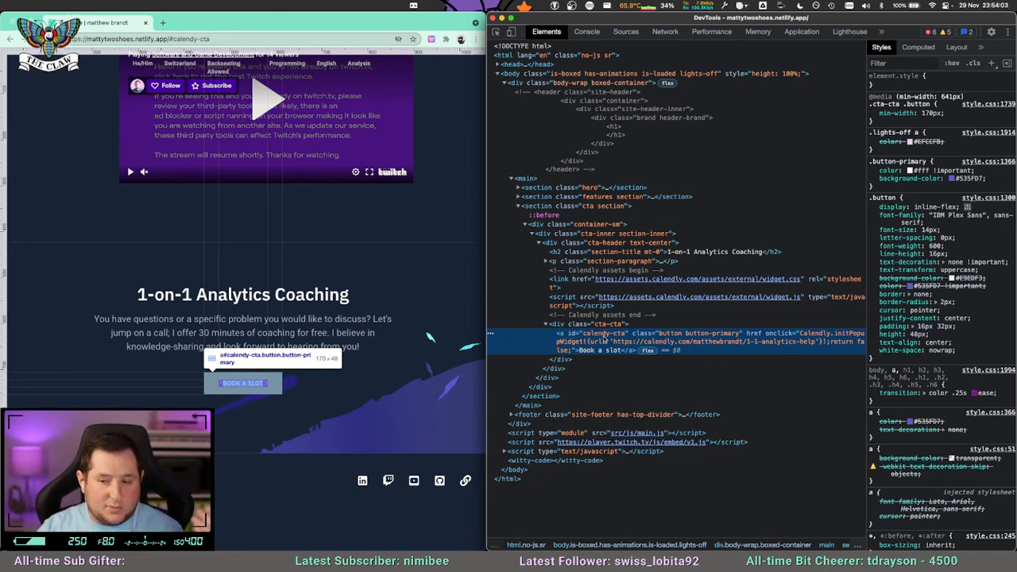
# Pick the lights toggle beside the Let's Talk button on the website for inspection in DevTools.
pyautogui.scroll(3, 419, 211)
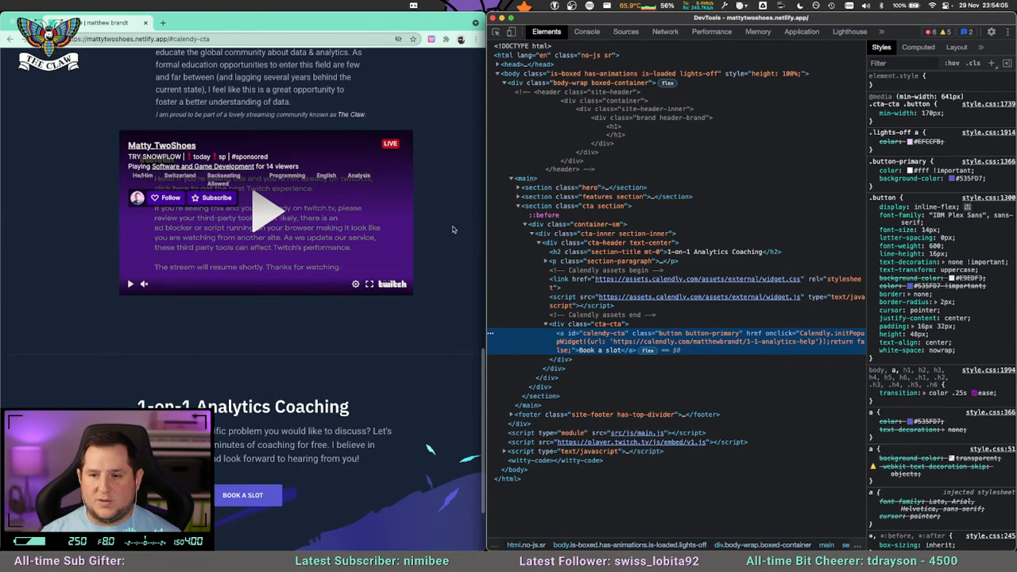
pyautogui.scroll(5, 420, 211)
pyautogui.click(495, 33)
pyautogui.scroll(2, 229, 217)
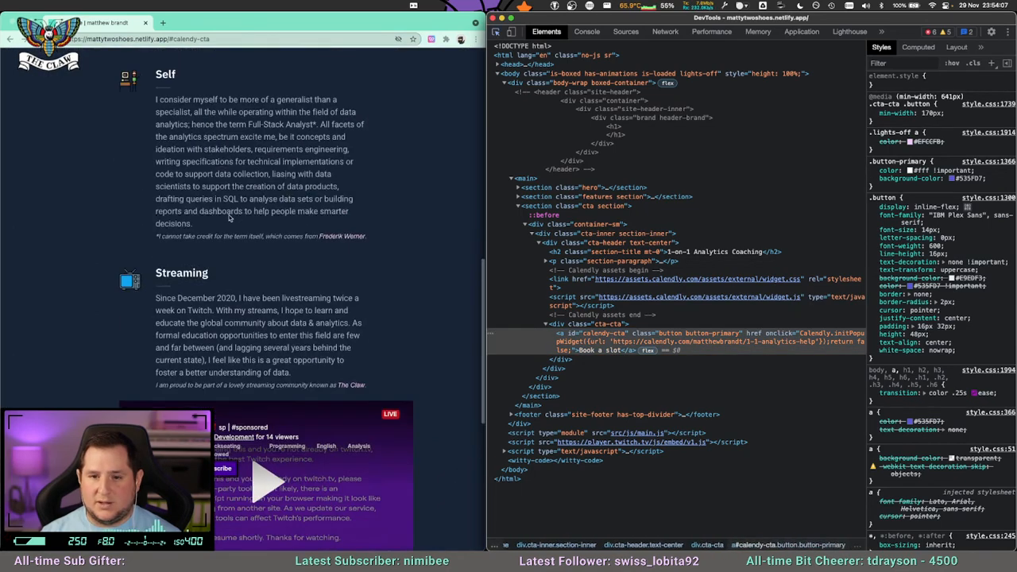
pyautogui.scroll(10, 229, 217)
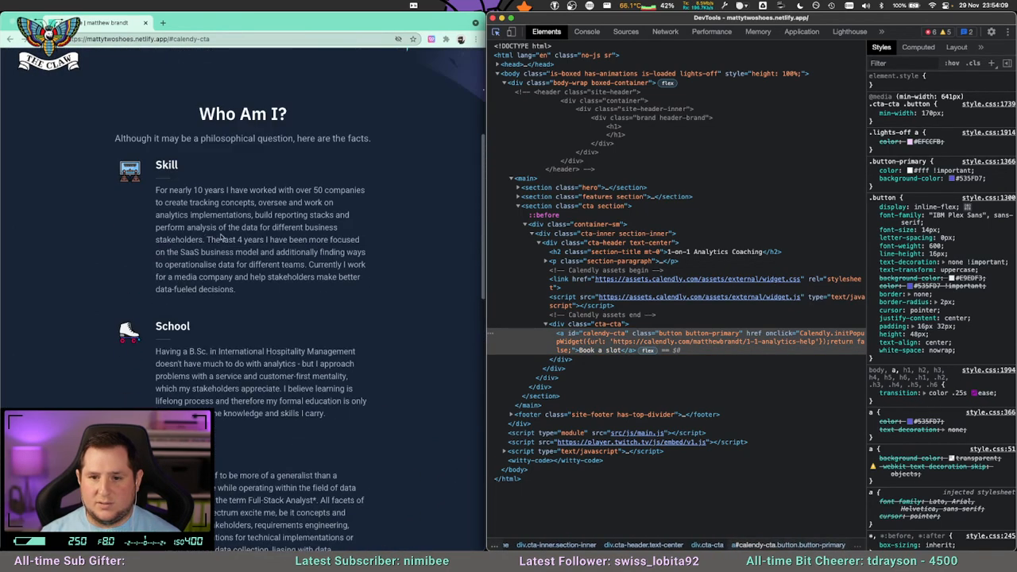
pyautogui.scroll(7, 187, 232)
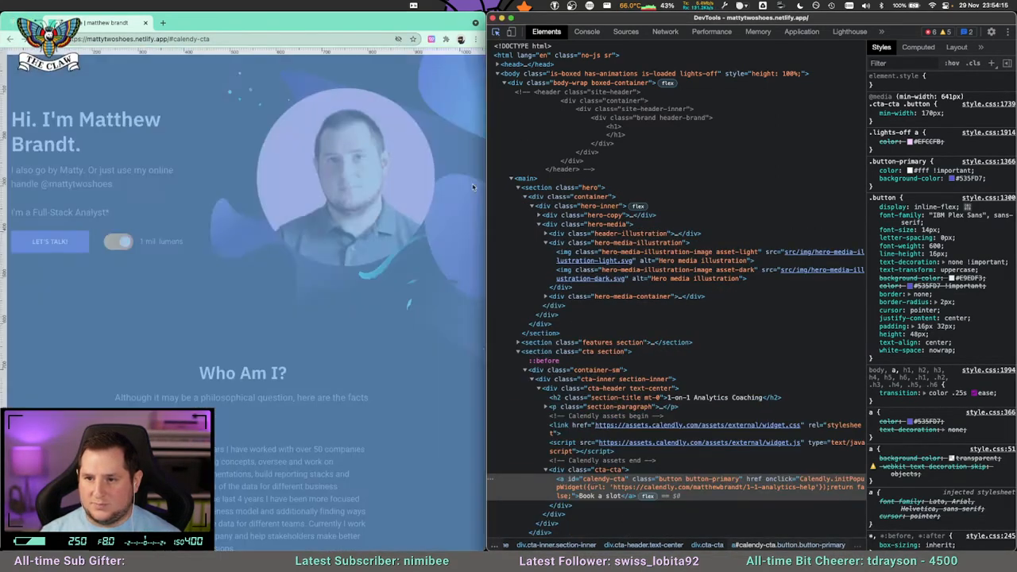
pyautogui.click(121, 247)
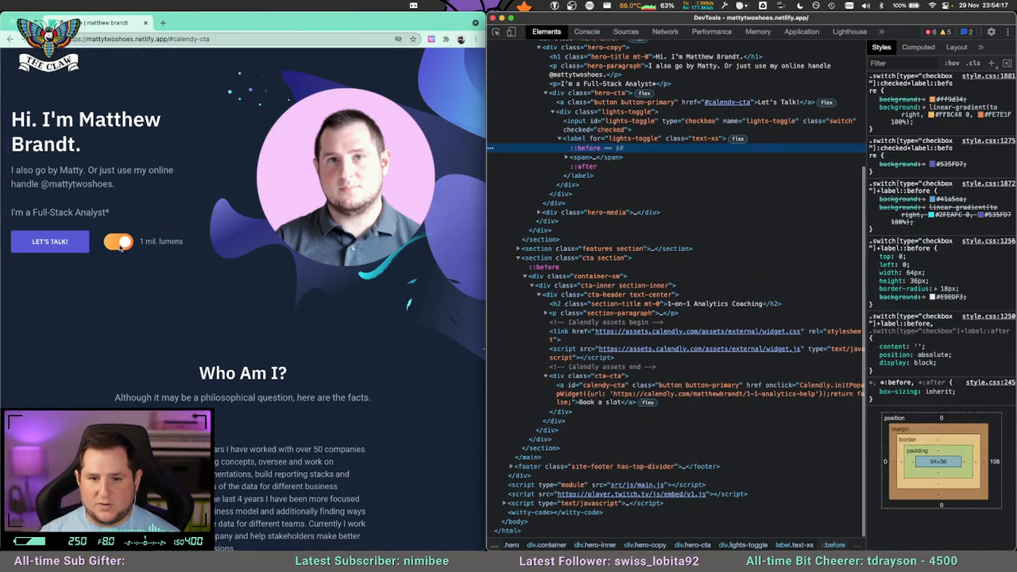
# Examine the lights-toggle label, collapse its contents, and select the lights-toggle checkbox input in the markup.
pyautogui.click(633, 139)
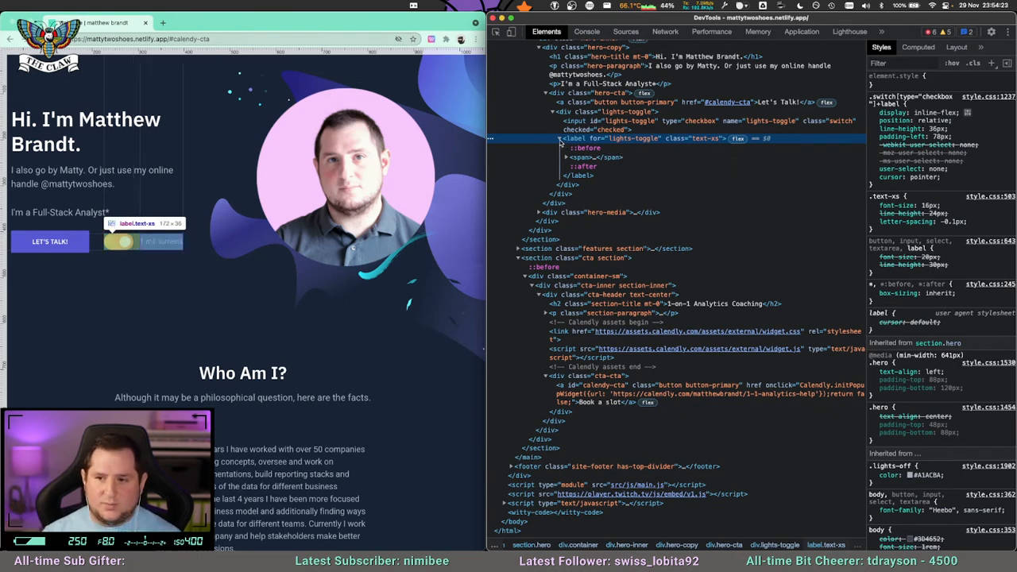
pyautogui.click(560, 139)
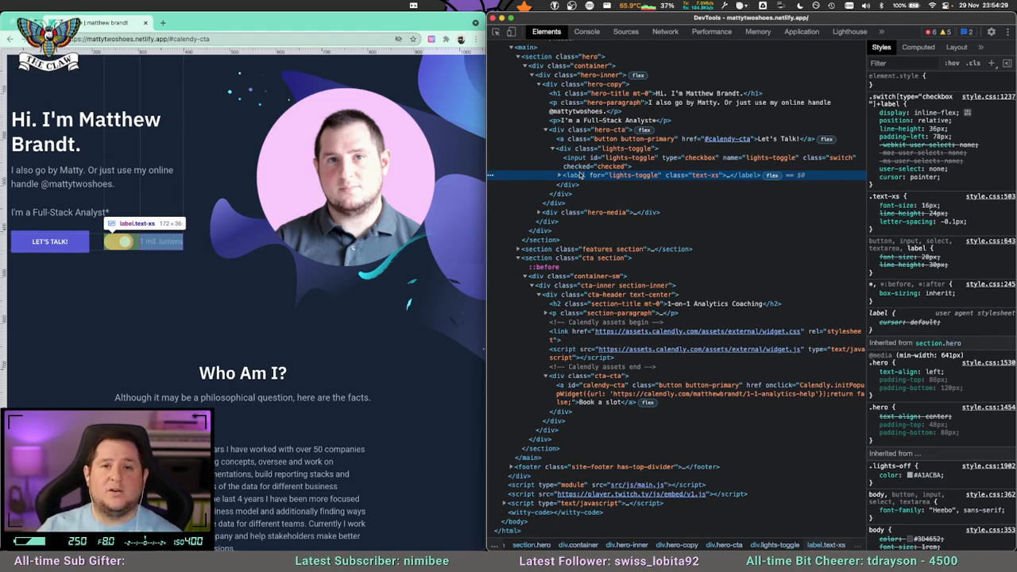
pyautogui.click(586, 159)
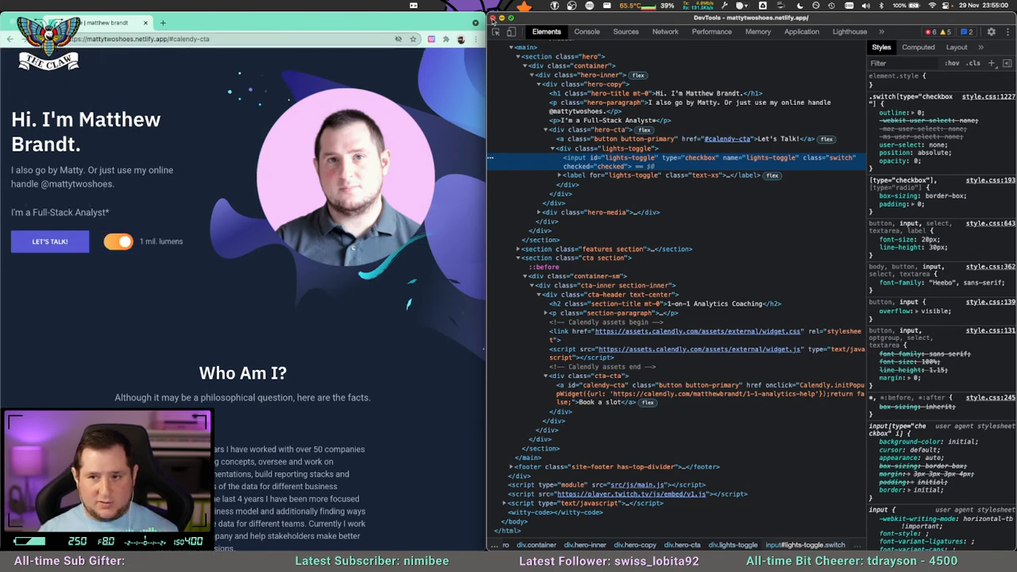
# Close DevTools, return to the Count notebook, and widen its window over the website.
pyautogui.click(493, 17)
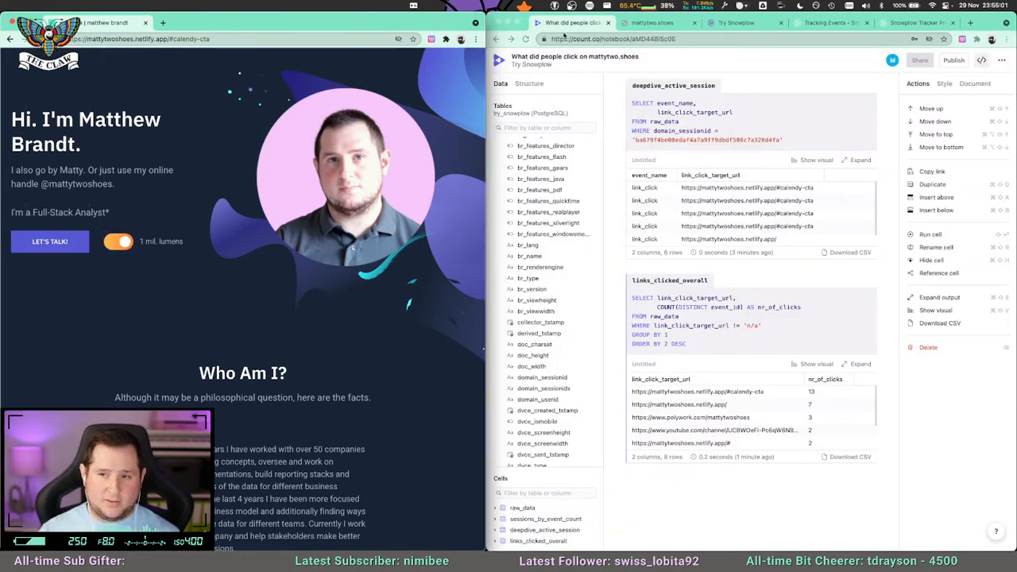
pyautogui.click(565, 27)
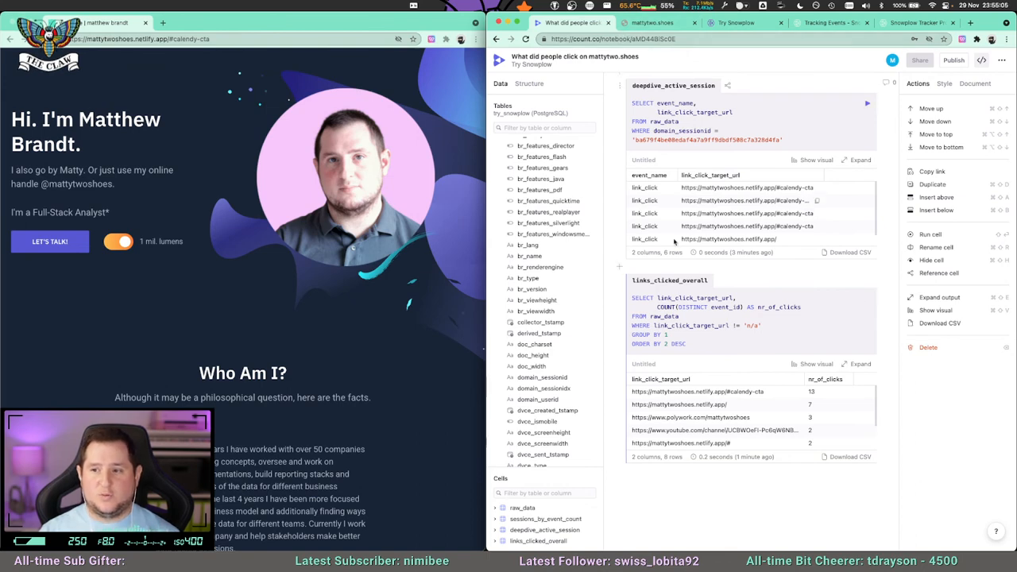
pyautogui.scroll(15, 704, 199)
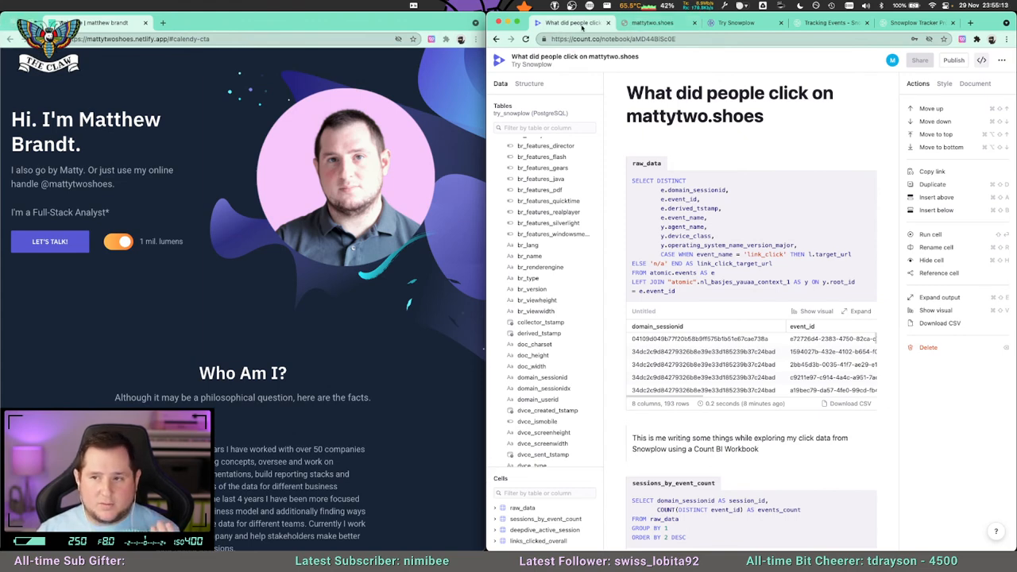
pyautogui.moveTo(483, 28); pyautogui.dragTo(321, 27)
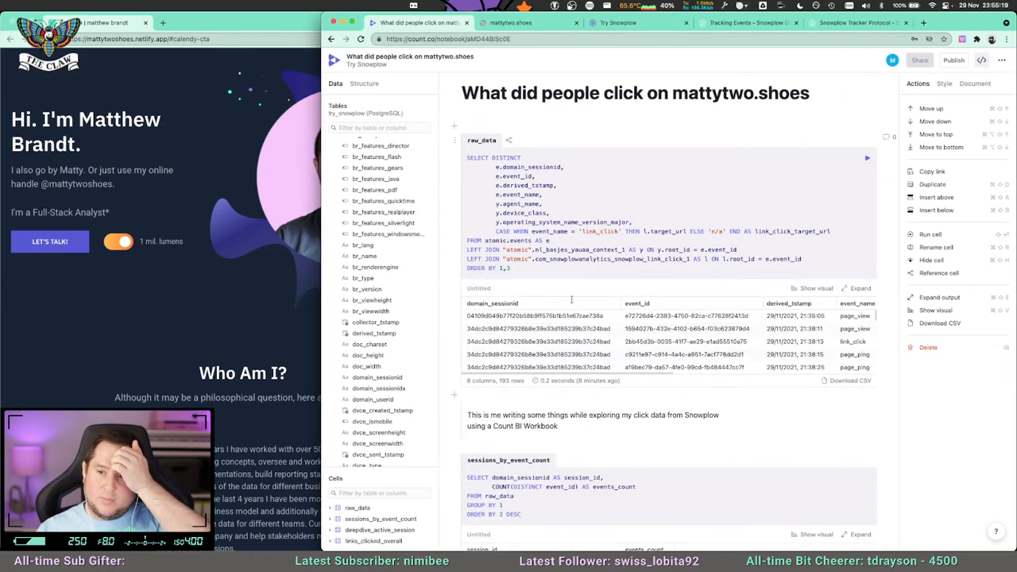
# Add a new cell below links_clicked_overall at the end of the notebook and name it common_browser_os.
pyautogui.scroll(-10, 537, 238)
pyautogui.scroll(-7, 540, 394)
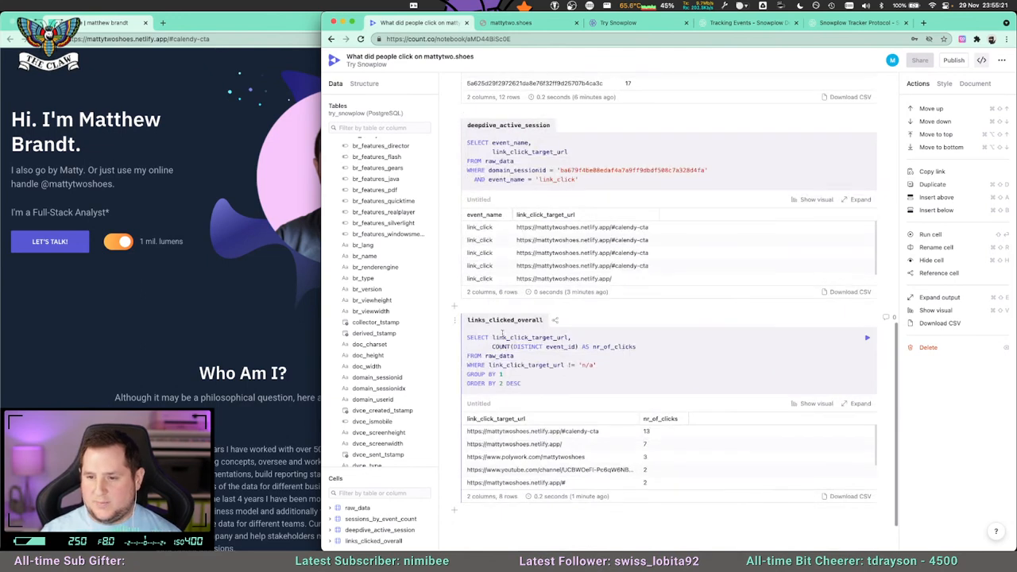
pyautogui.click(464, 513)
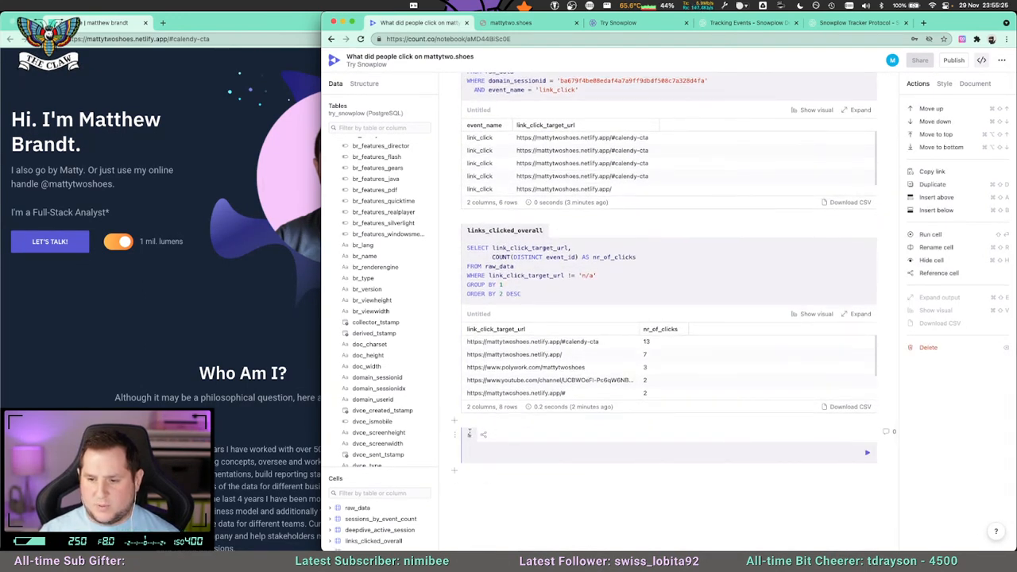
pyautogui.write('cli')
pyautogui.press('BackSpace')
pyautogui.write('ommon_nbr')
pyautogui.press('BackSpace')
pyautogui.press('BackSpace')
pyautogui.press('BackSpace')
pyautogui.write('browser_os')
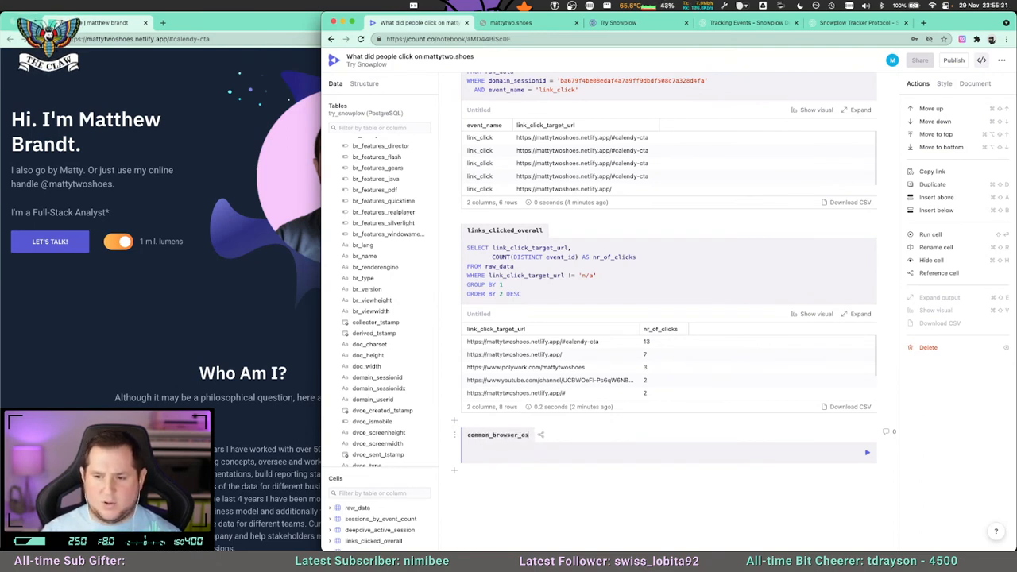
# Write the query SELECT * FROM raw_data on two lines in the common_browser_os cell.
pyautogui.click(479, 452)
pyautogui.write('SELECT *')
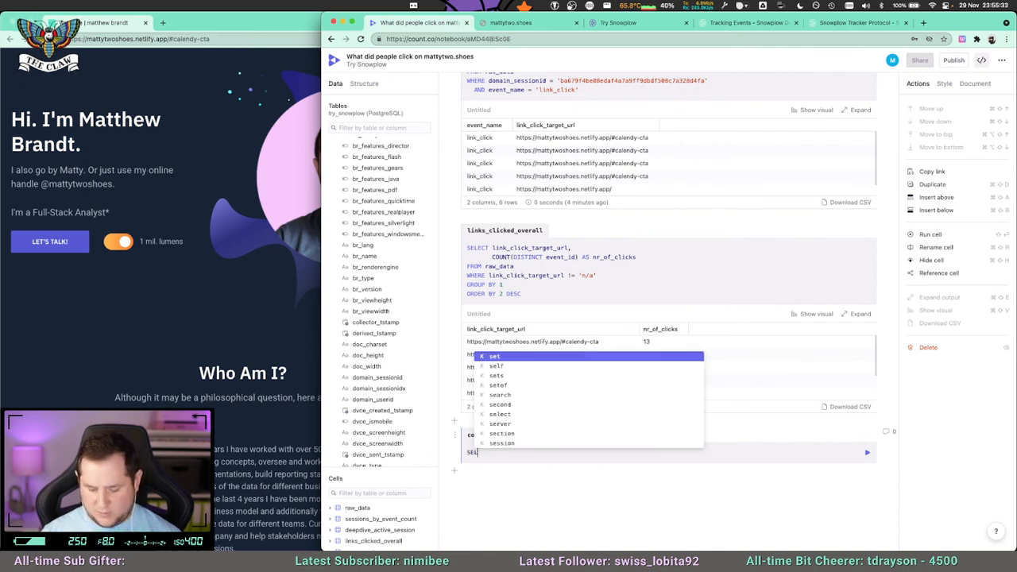
pyautogui.press('Return')
pyautogui.write('FROM raw_data')
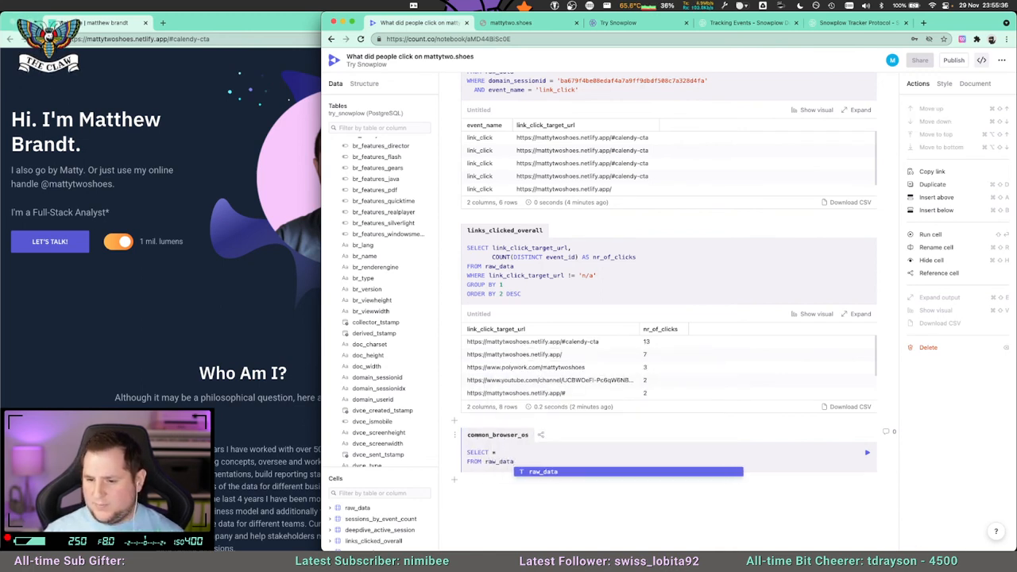
pyautogui.press('Return')
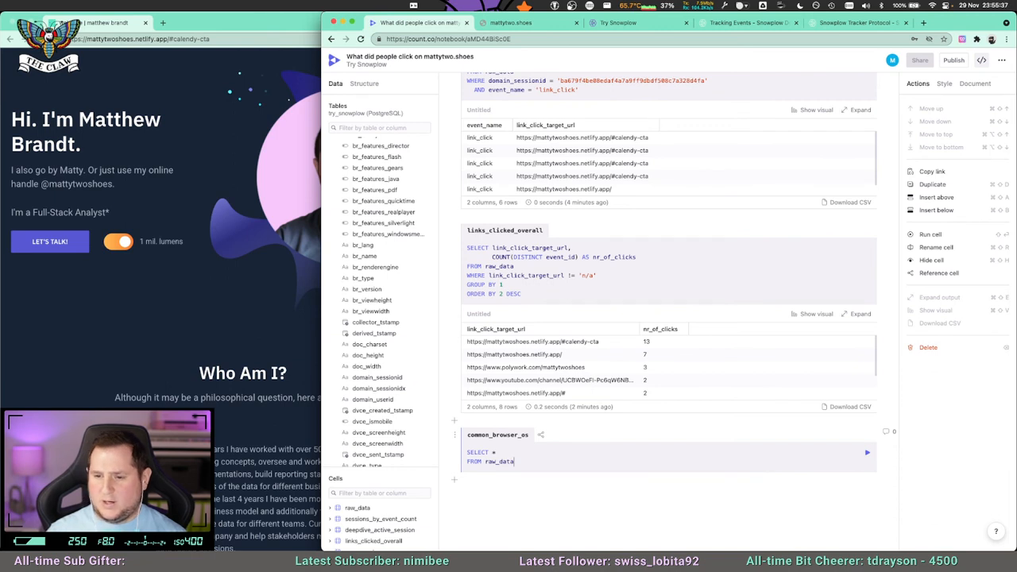
# Replace the asterisk in the common_browser_os query with agent_name followed by a comma, and start a second column line.
pyautogui.click(495, 452)
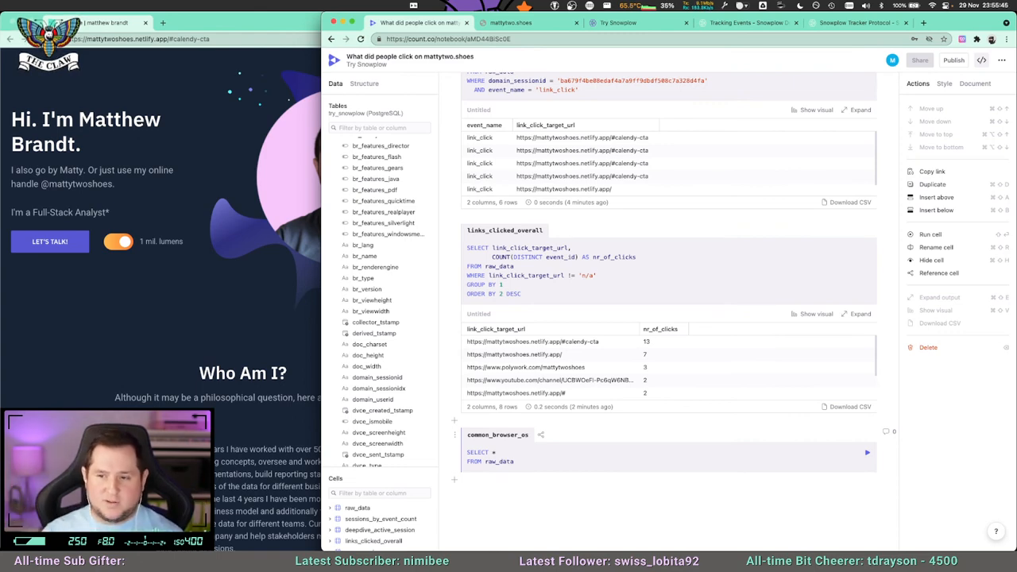
pyautogui.scroll(15, 500, 412)
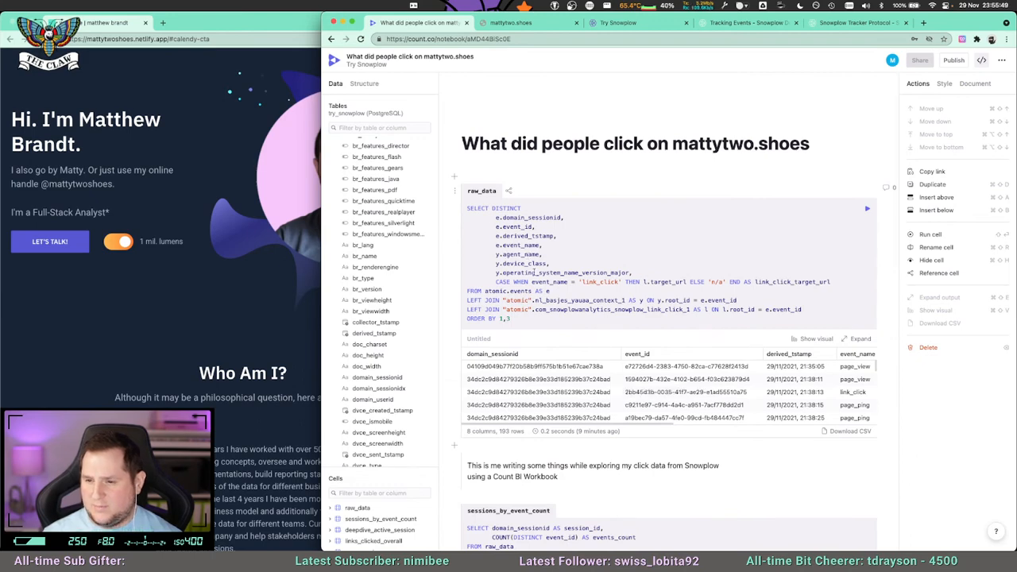
pyautogui.scroll(-15, 534, 273)
pyautogui.press('BackSpace')
pyautogui.write('agent_name,')
pyautogui.press('Return')
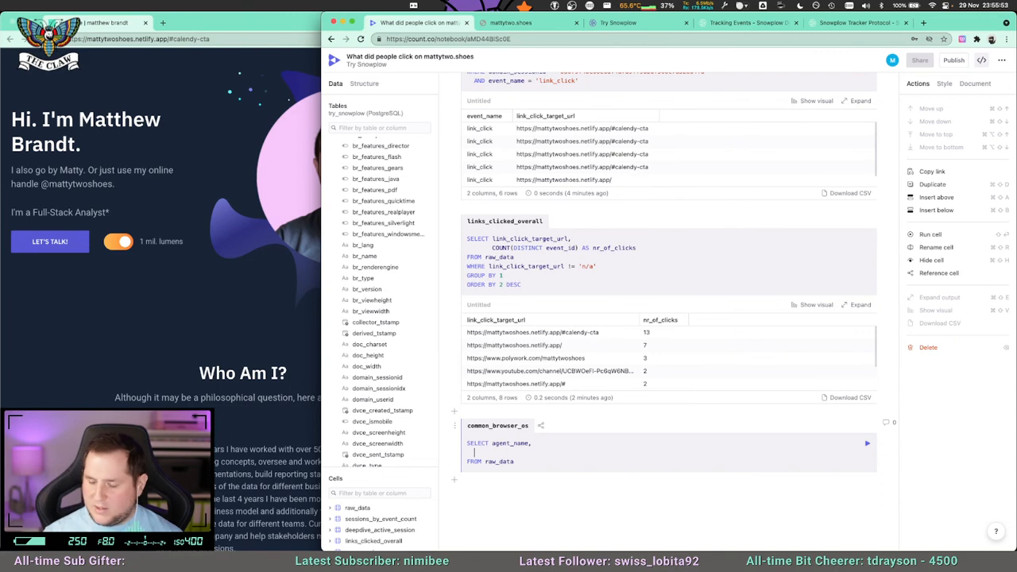
# Enter operating_system_name_version as the second selected column in common_browser_os and run the cell.
pyautogui.scroll(15, 544, 415)
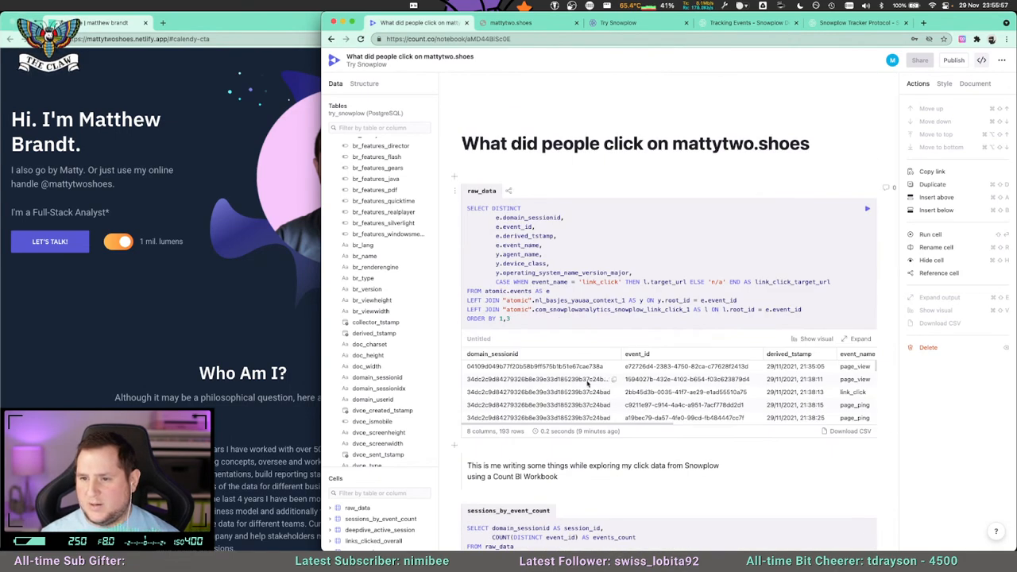
pyautogui.scroll(-15, 564, 384)
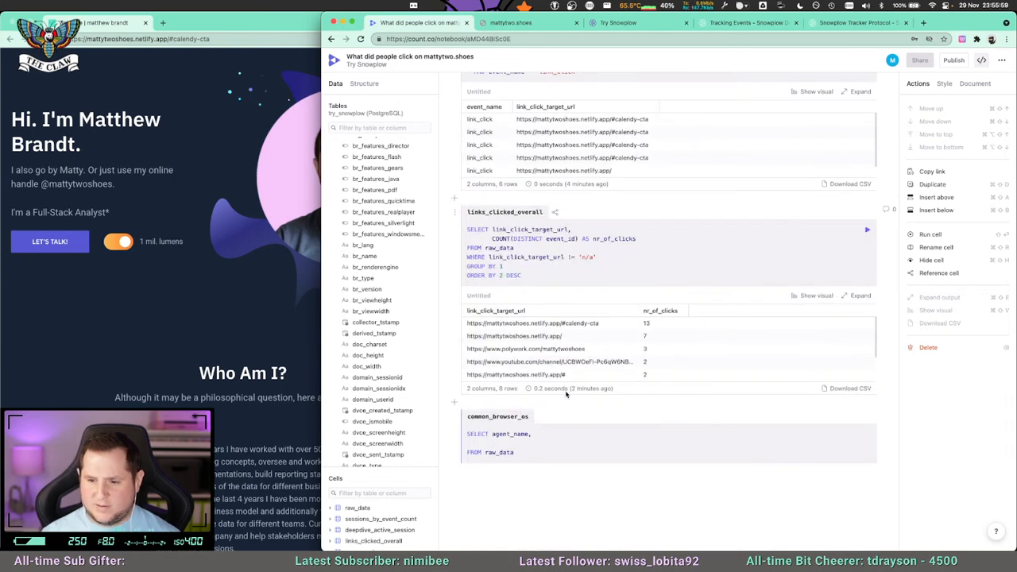
pyautogui.write('operatin')
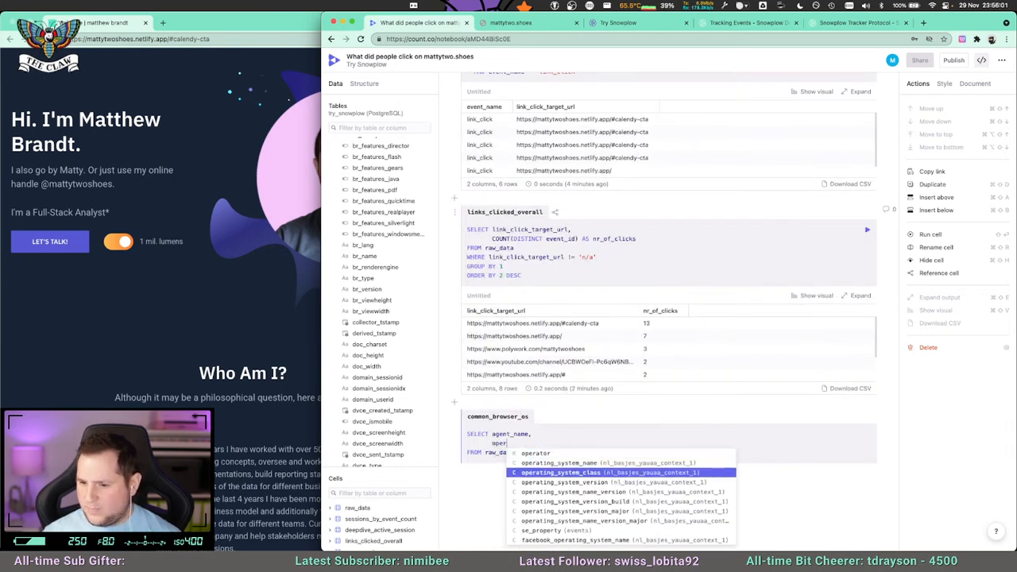
pyautogui.write('g_s')
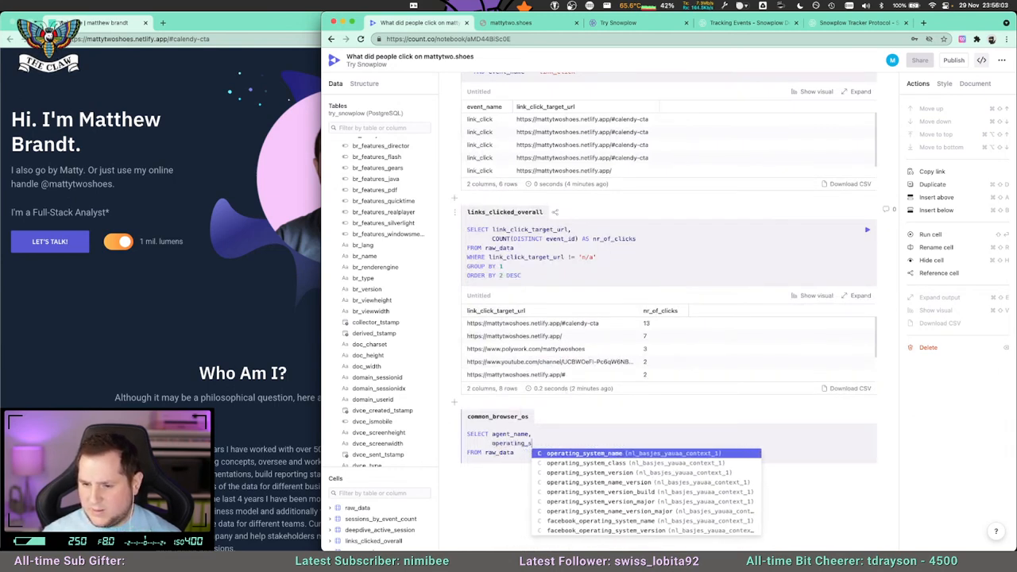
pyautogui.write('ystem_name')
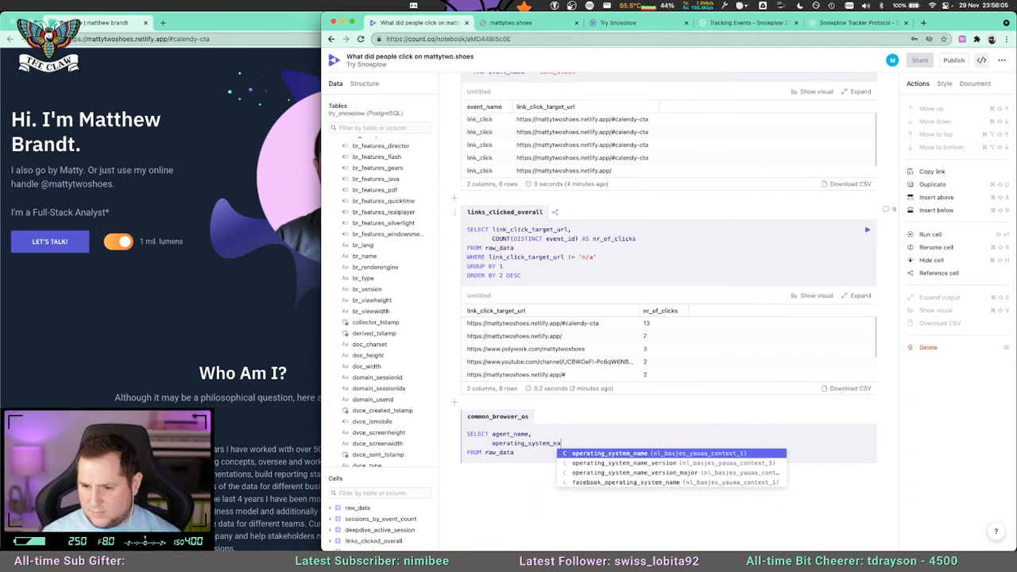
pyautogui.press('Down')
pyautogui.press('Down')
pyautogui.press('Down')
pyautogui.press('Up')
pyautogui.press('Up')
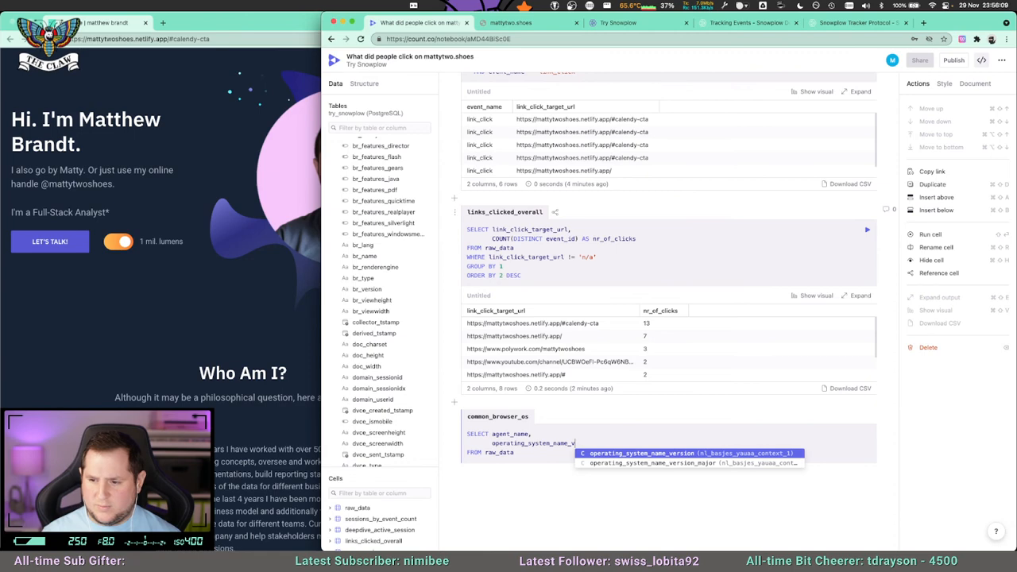
pyautogui.press('Return')
# Copy operating_system_name_version_major from the raw_data query, use it as the second column in common_browser_os, and run the cell.
pyautogui.scroll(15, 580, 382)
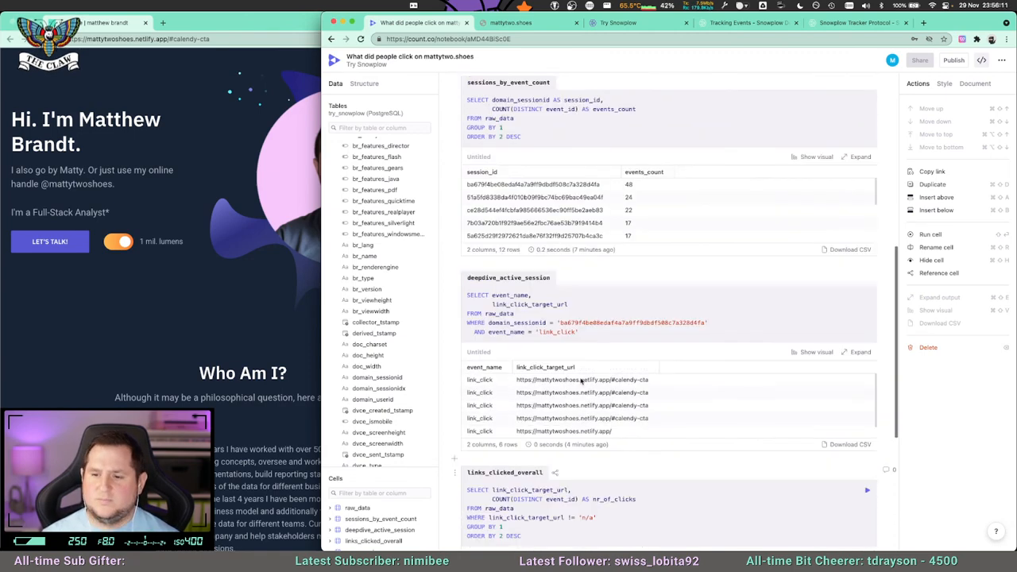
pyautogui.scroll(1, 625, 272)
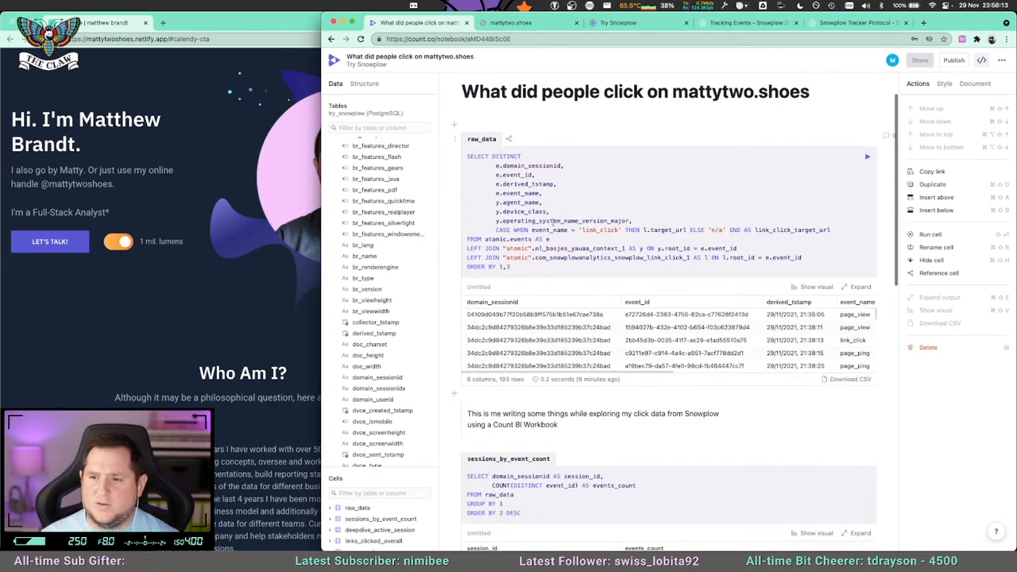
pyautogui.doubleClick(554, 221)
pyautogui.hotkey('ctrl', 'c')
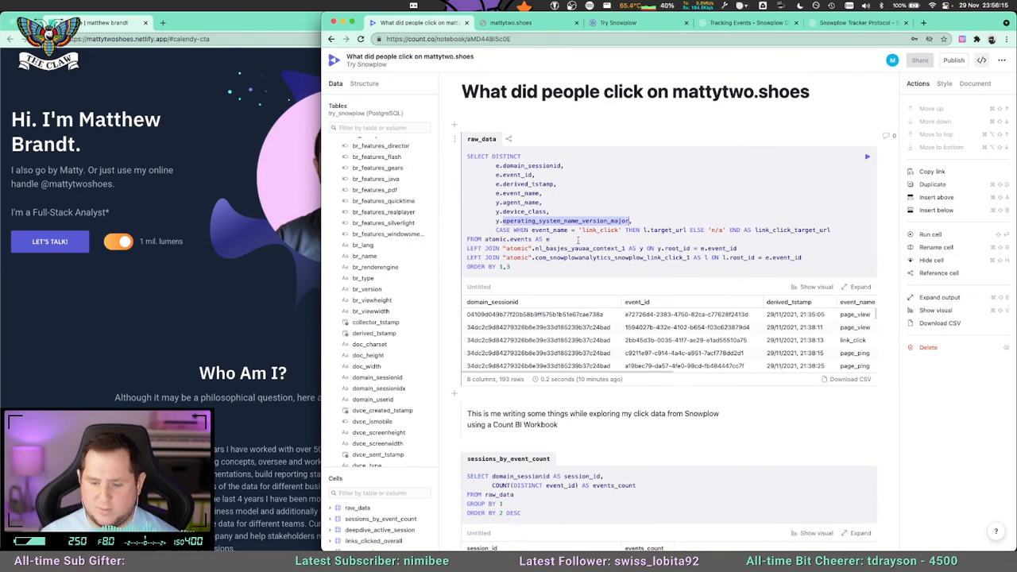
pyautogui.scroll(-15, 586, 419)
pyautogui.scroll(-3, 586, 418)
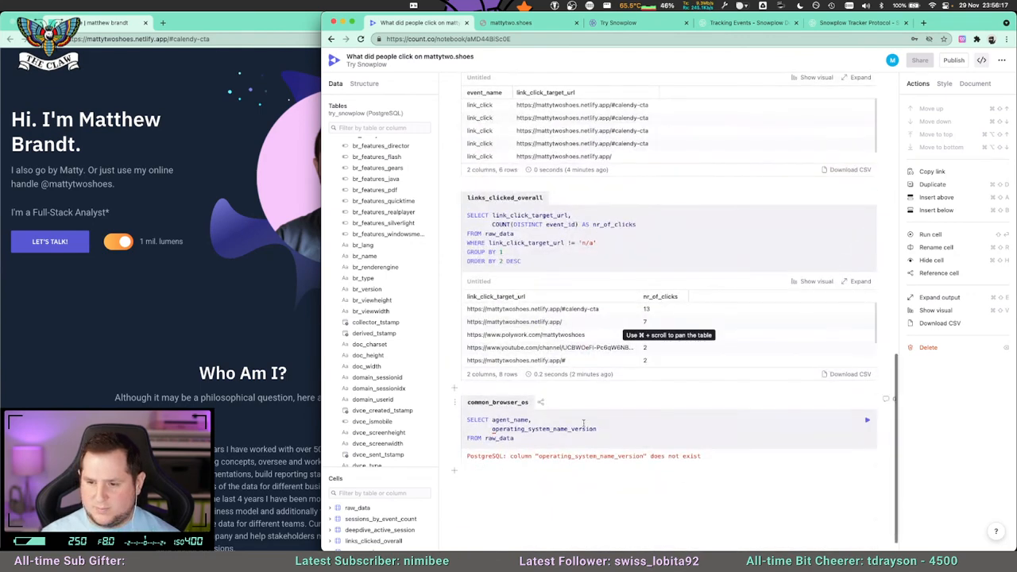
pyautogui.doubleClick(554, 428)
pyautogui.hotkey('ctrl', 'v')
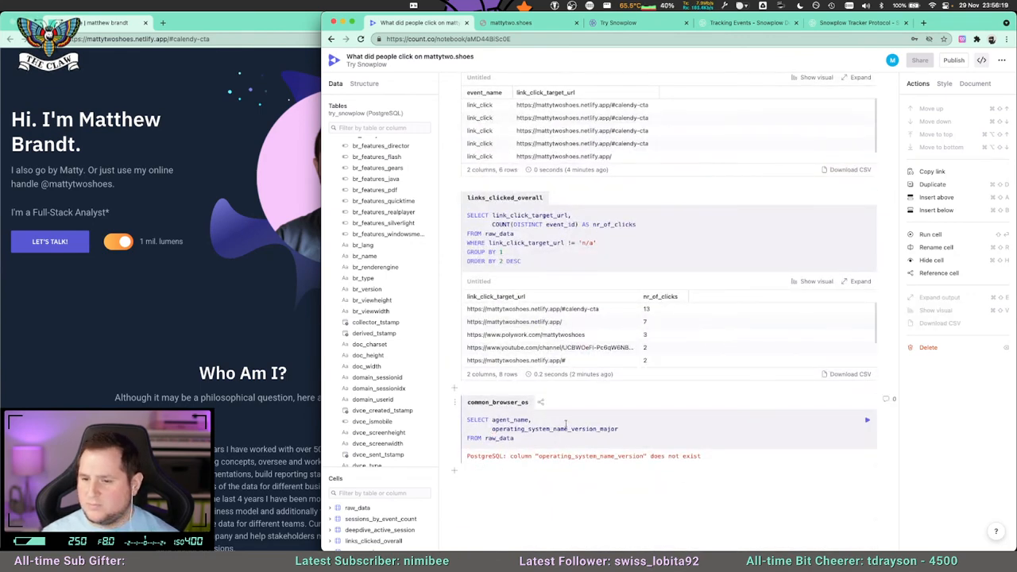
pyautogui.hotkey('ctrl', 'Return')
pyautogui.scroll(-3, 588, 413)
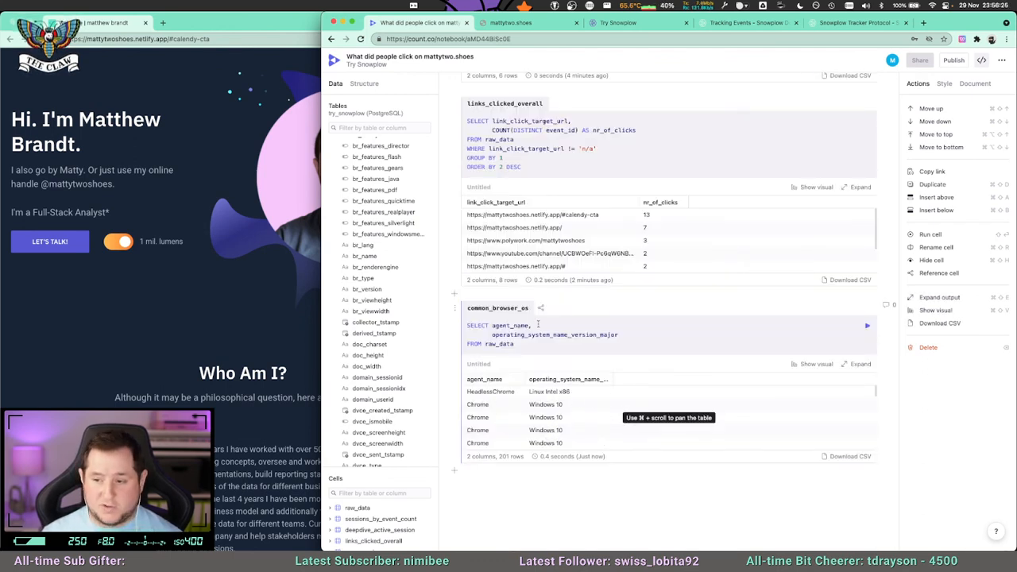
pyautogui.click(492, 325)
pyautogui.press('Return')
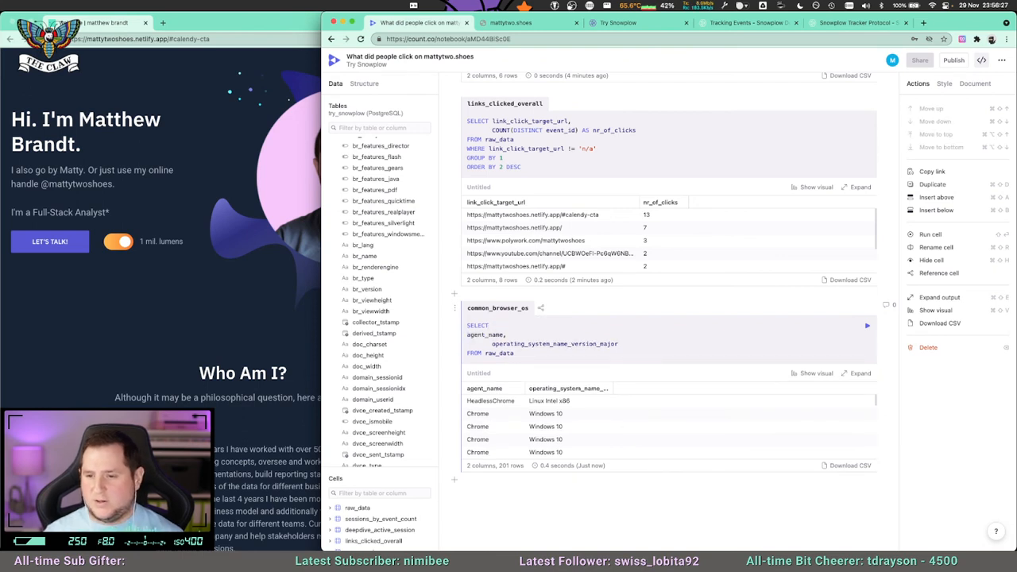
pyautogui.press('BackSpace')
pyautogui.press('BackSpace')
pyautogui.press('BackSpace')
pyautogui.press('BackSpace')
pyautogui.press('BackSpace')
pyautogui.press('BackSpace')
pyautogui.press('BackSpace')
pyautogui.press('BackSpace')
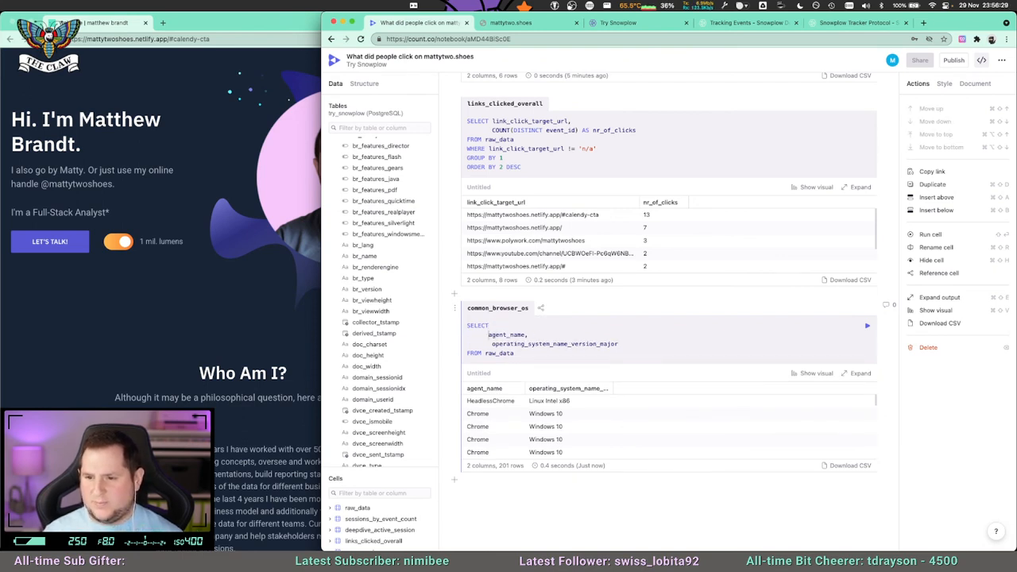
pyautogui.press('BackSpace')
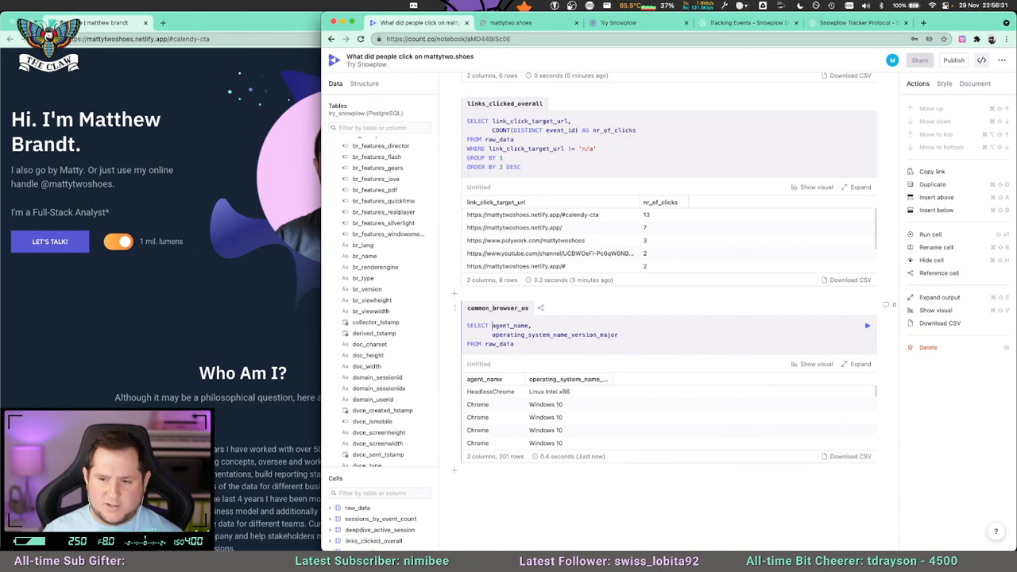
# Add COUNT(DISTINCT session_id) as the third selected column in the common_browser_os query.
pyautogui.press('End')
pyautogui.write(',')
pyautogui.press('Return')
pyautogui.write('CO')
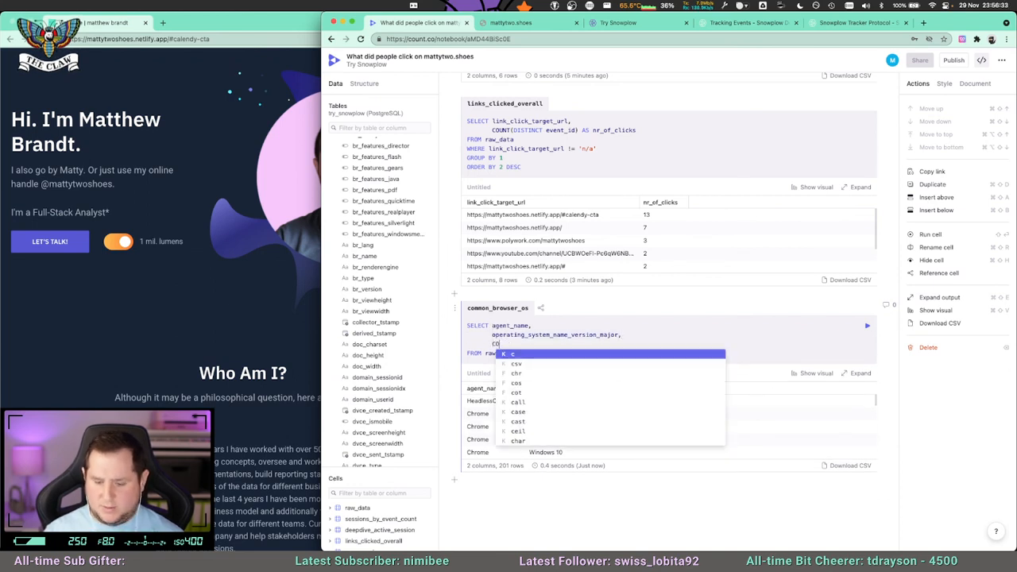
pyautogui.write('UNT(DISTINCT dom')
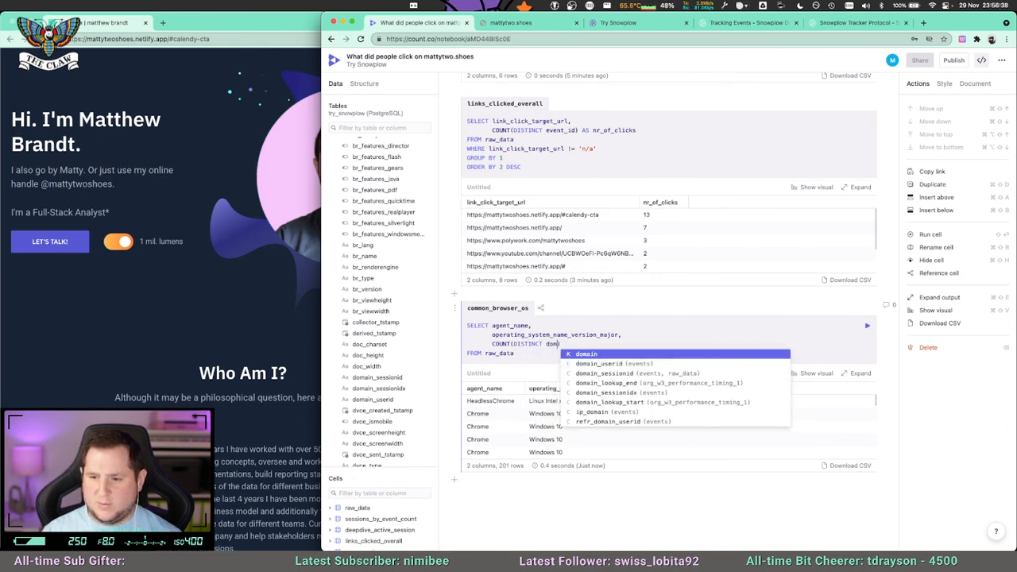
pyautogui.press('Escape')
pyautogui.write('session_id')
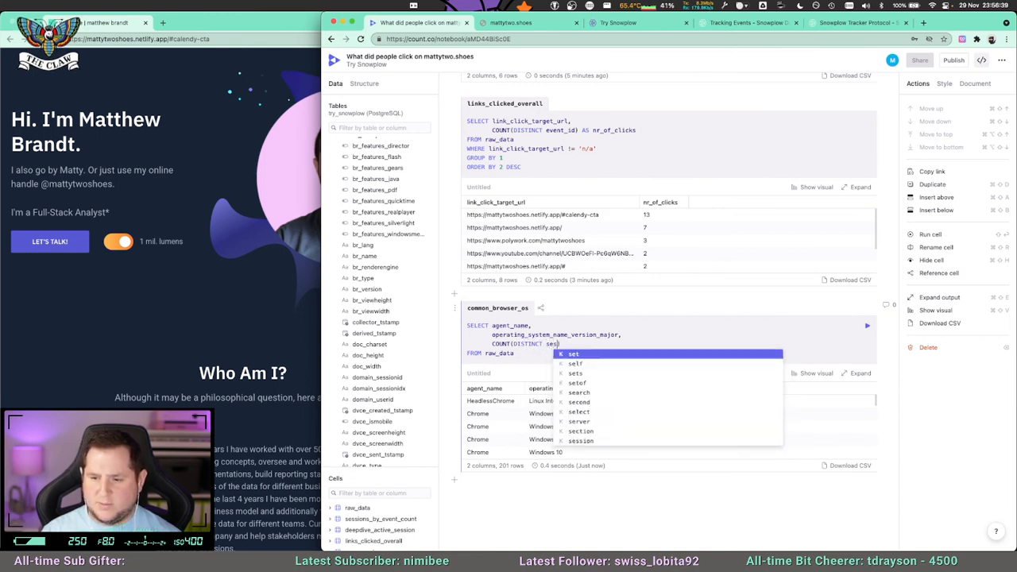
pyautogui.write(')')
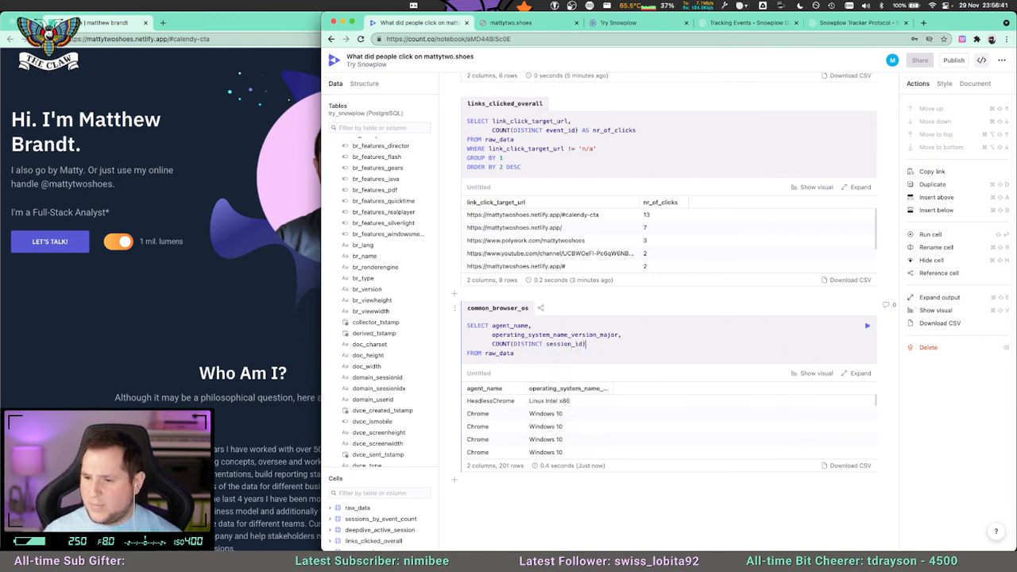
# Append GROUP BY 1,2 and ORDER BY 3 DESC to the common_browser_os query and run the cell.
pyautogui.press('Return')
pyautogui.write('GROUP NY')
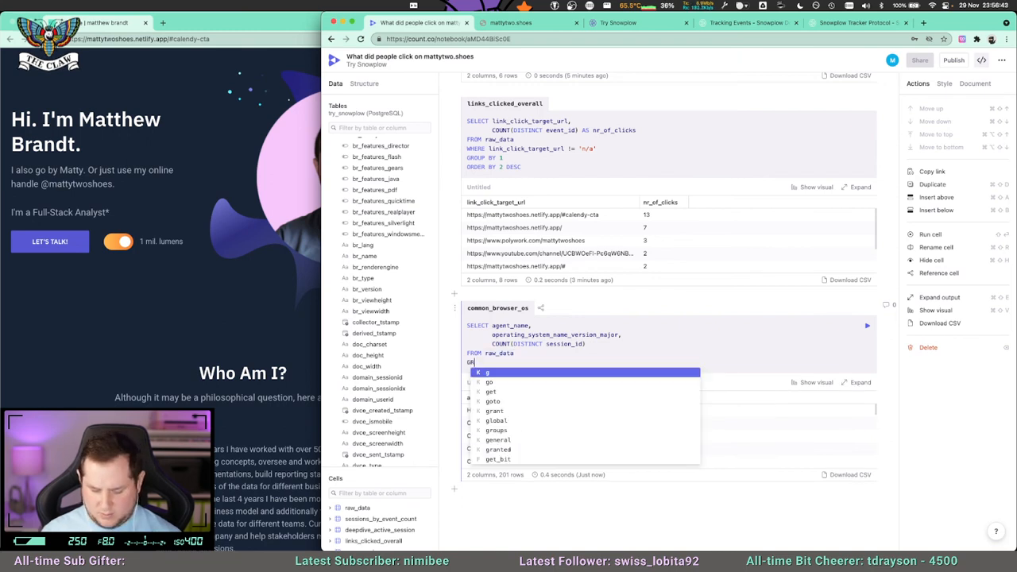
pyautogui.press('BackSpace')
pyautogui.press('BackSpace')
pyautogui.write('BY 1,')
pyautogui.press('BackSpace')
pyautogui.press('Return')
pyautogui.write('ORDER BY 2')
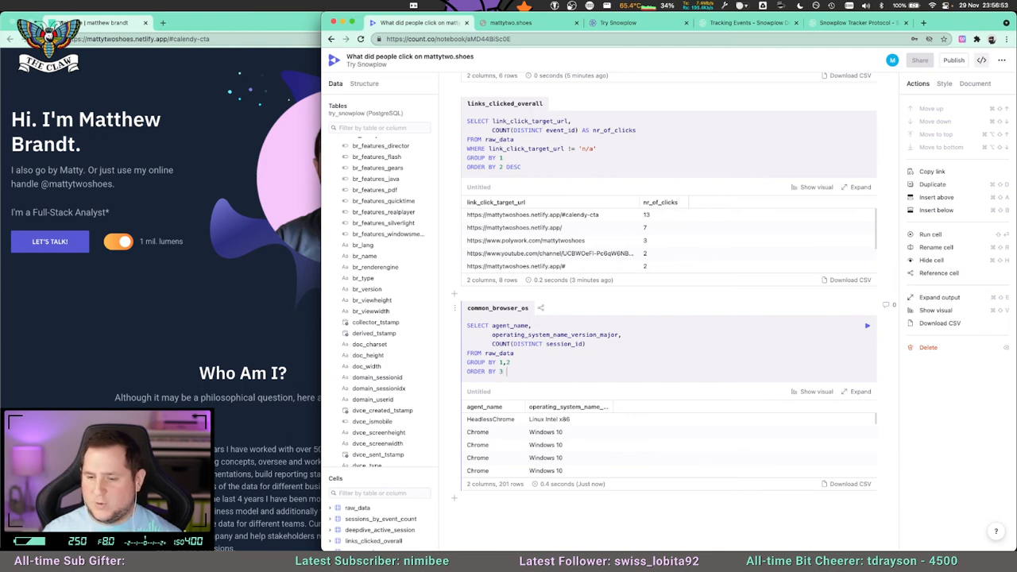
pyautogui.write('DESC')
pyautogui.press('super+Return')
pyautogui.scroll(-1, 774, 393)
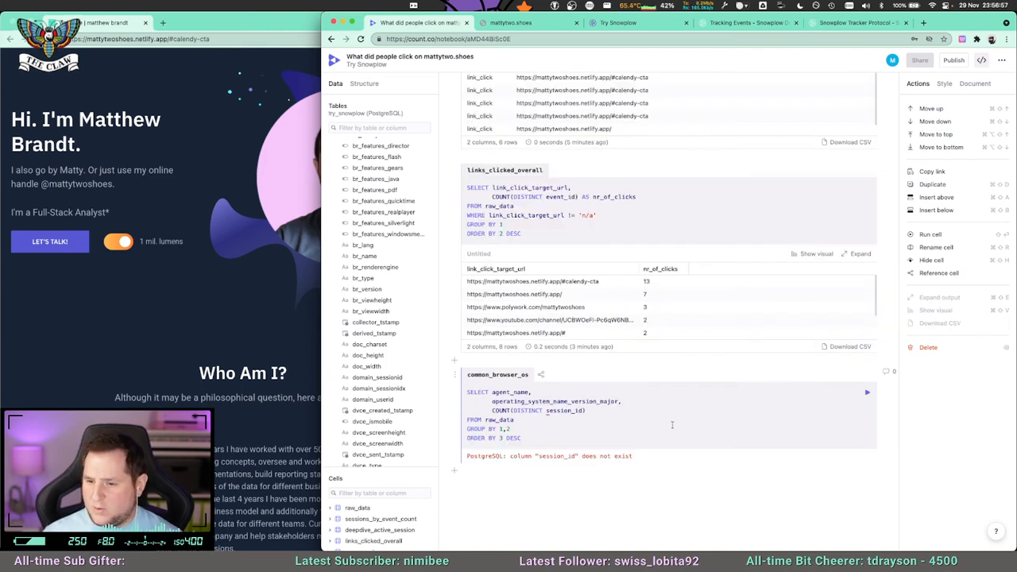
# Look up the session column in raw_data, change the counted column in common_browser_os to domain_sessionid, and rerun the cell.
pyautogui.scroll(1, 560, 413)
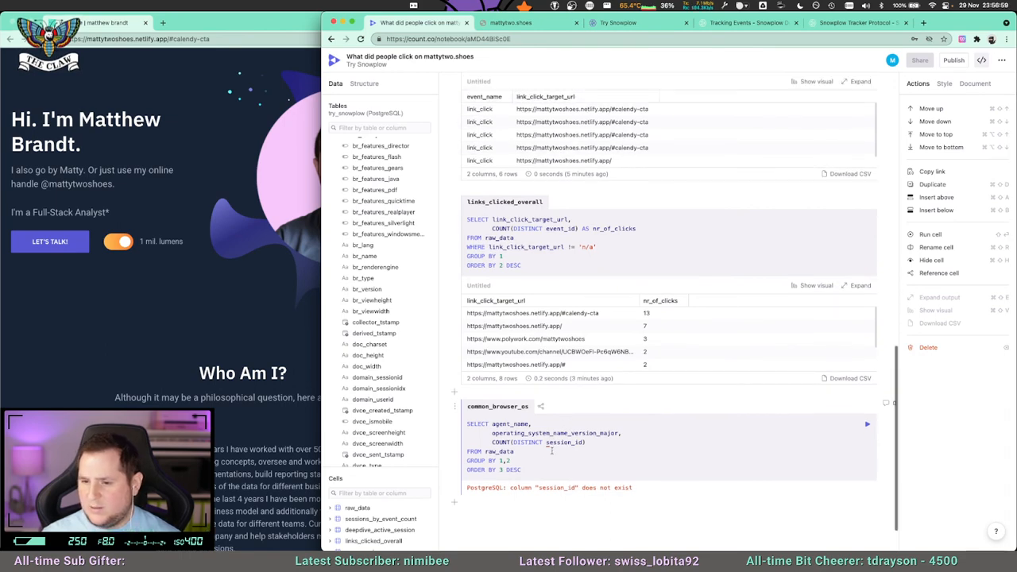
pyautogui.scroll(8, 573, 310)
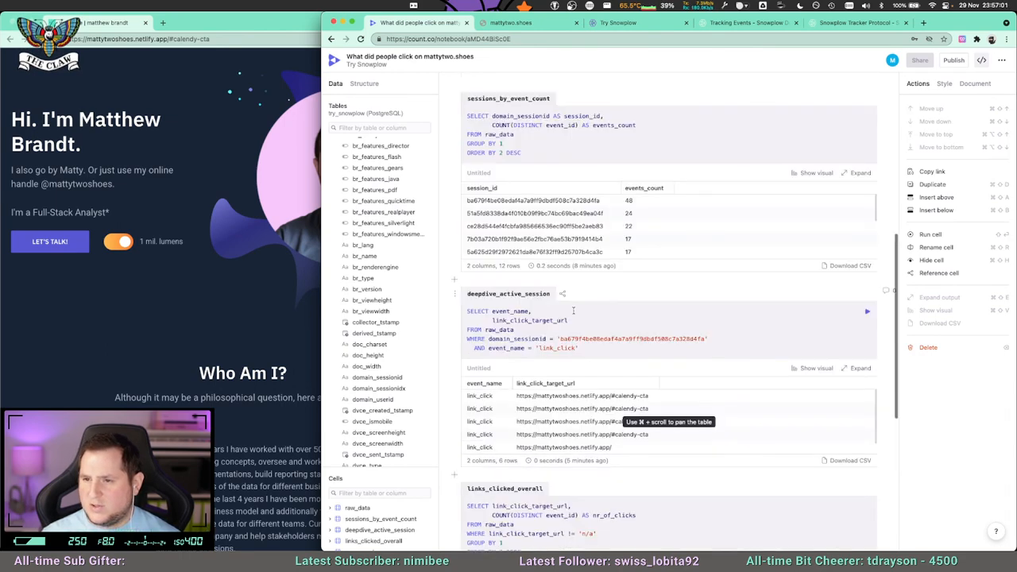
pyautogui.scroll(9, 572, 310)
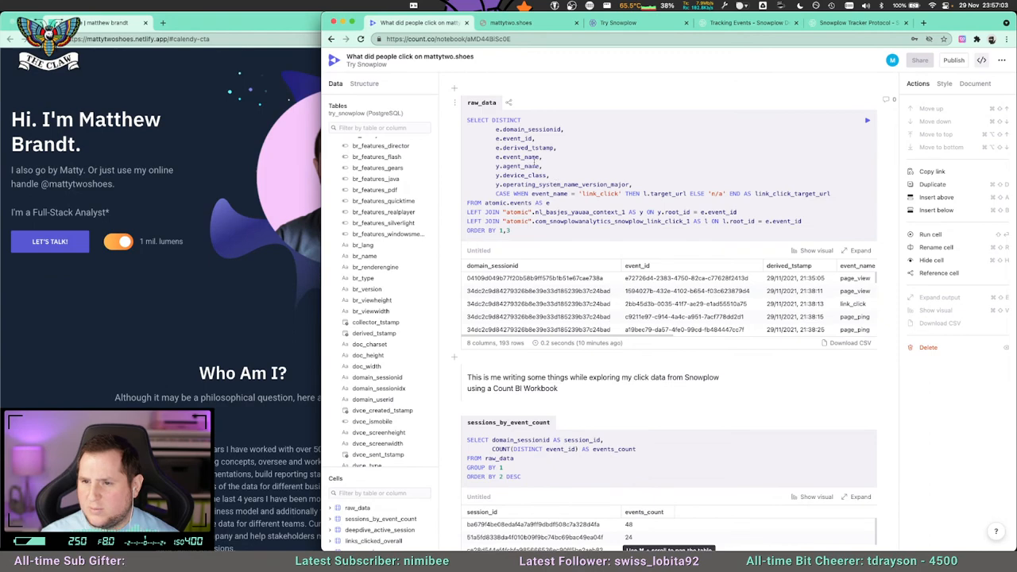
pyautogui.scroll(-9, 578, 400)
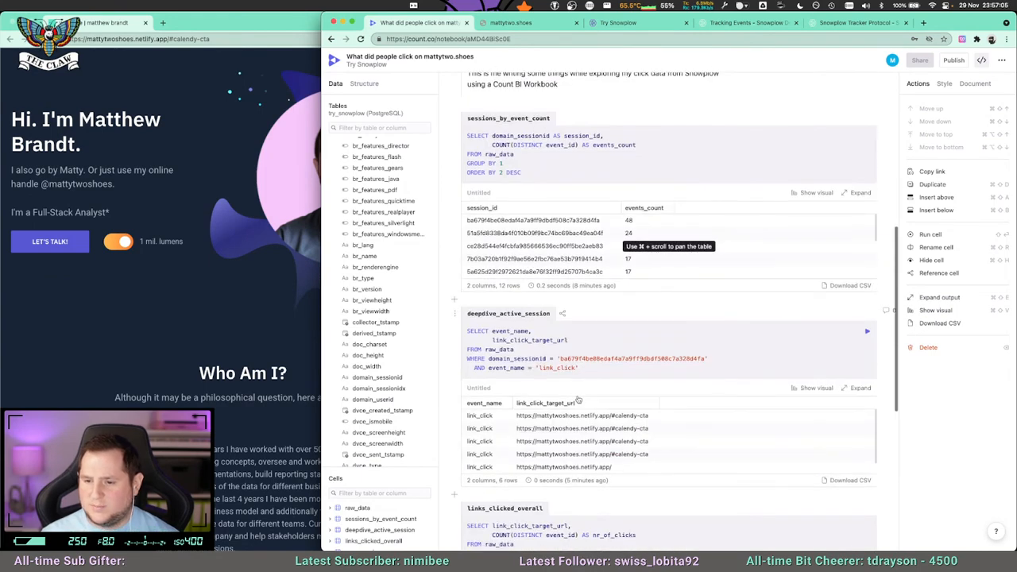
pyautogui.scroll(-7, 578, 399)
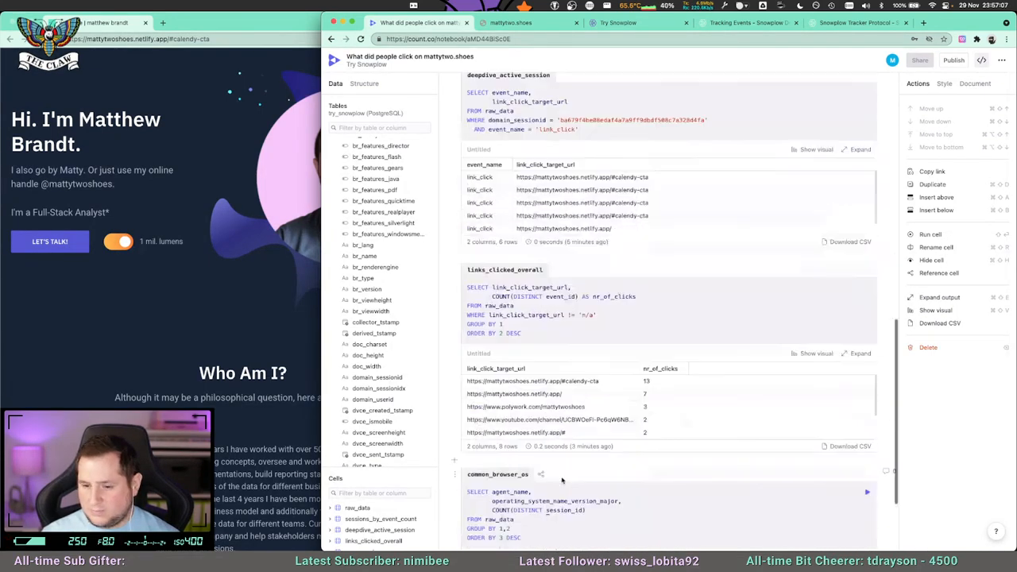
pyautogui.scroll(-3, 561, 480)
pyautogui.doubleClick(564, 410)
pyautogui.write('domain_session_id')
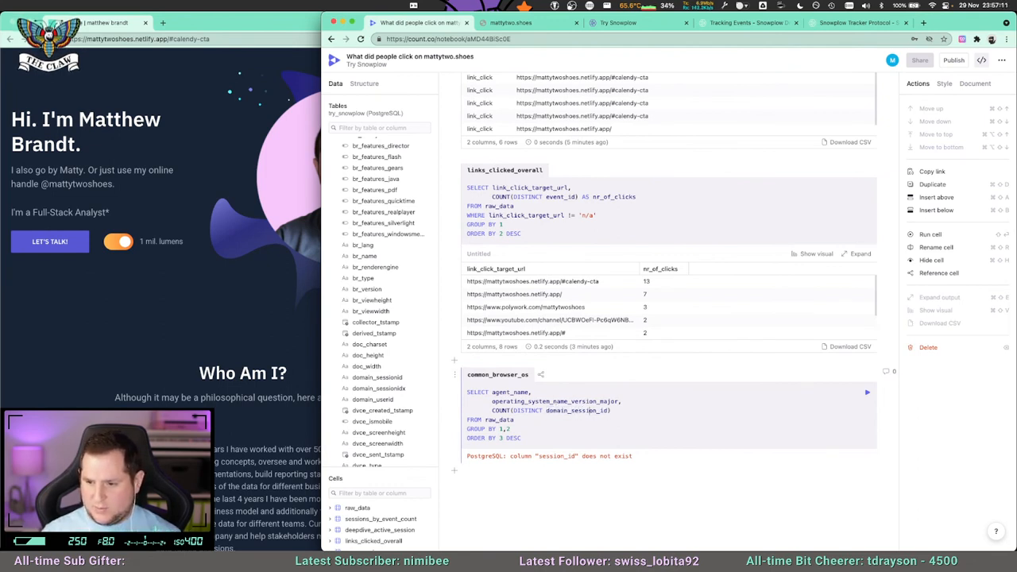
pyautogui.press('BackSpace')
pyautogui.hotkey('shift', 'Return')
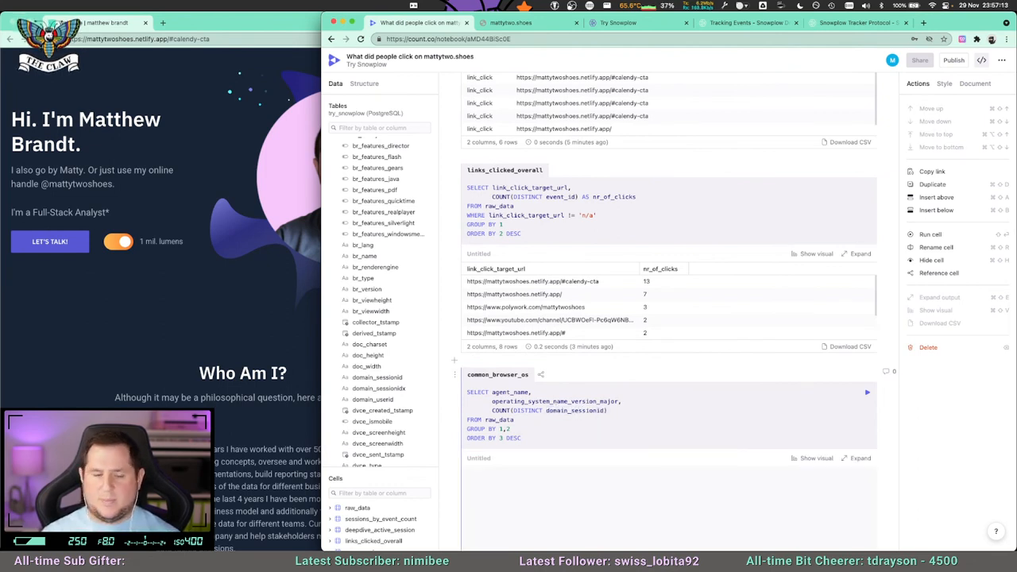
pyautogui.scroll(-2, 797, 397)
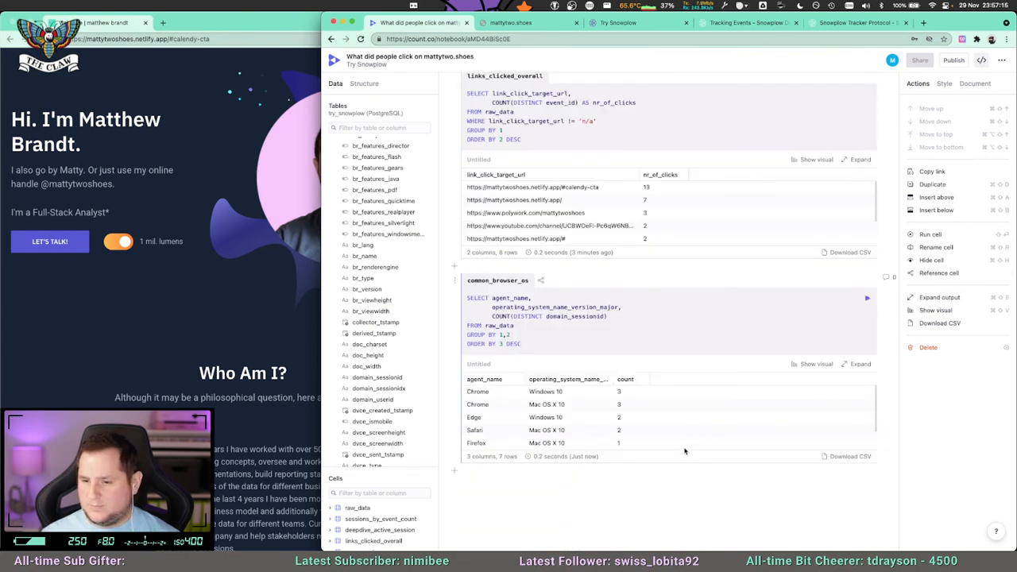
# Switch the common_browser_os result from a table to a visual and inspect the chart.
pyautogui.click(801, 367)
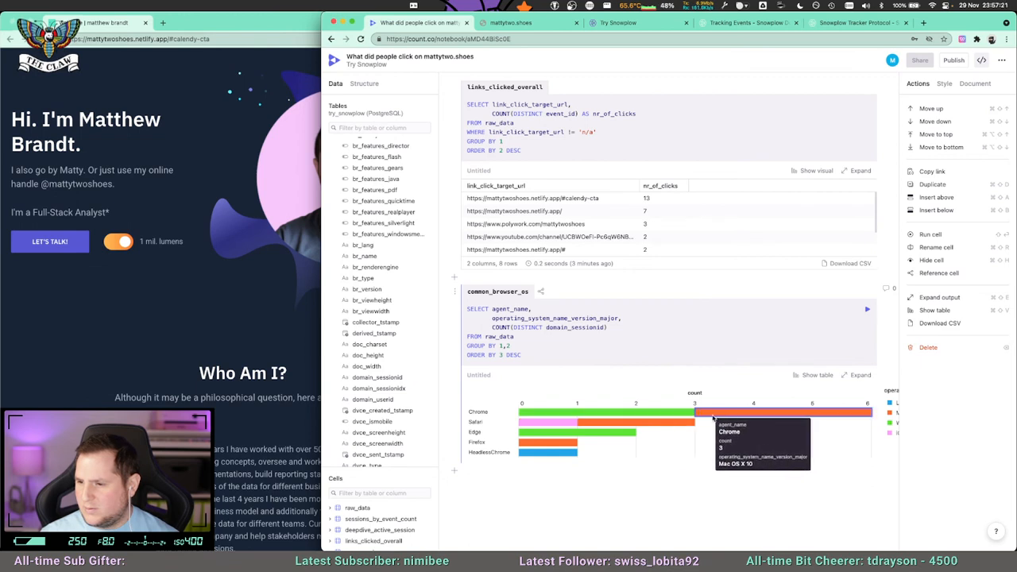
pyautogui.hscroll(3, 823, 412)
pyautogui.hscroll(-3, 834, 412)
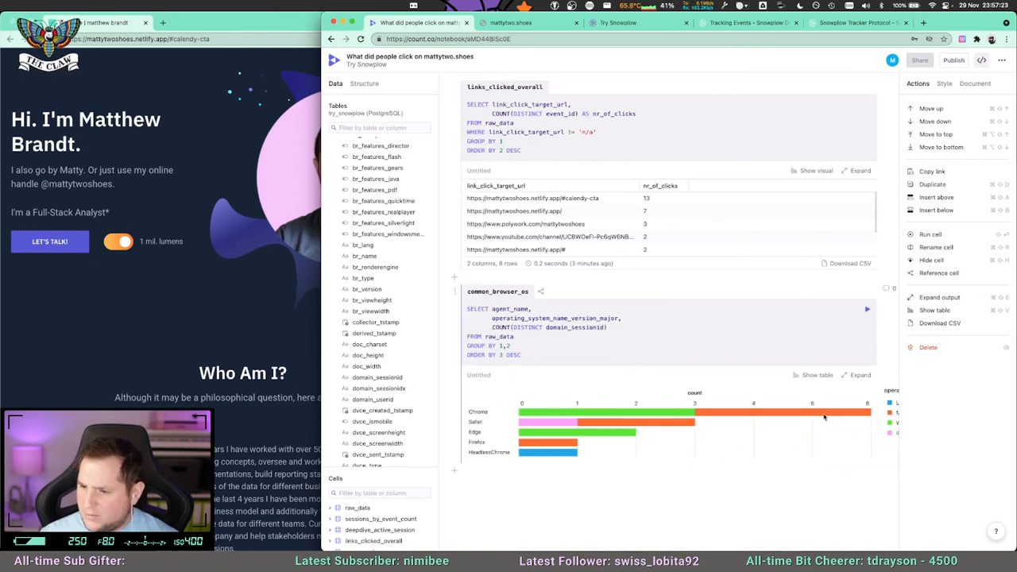
# Switch the common_browser_os result back from the chart to a table and look through its rows.
pyautogui.click(814, 375)
pyautogui.scroll(-1, 737, 409)
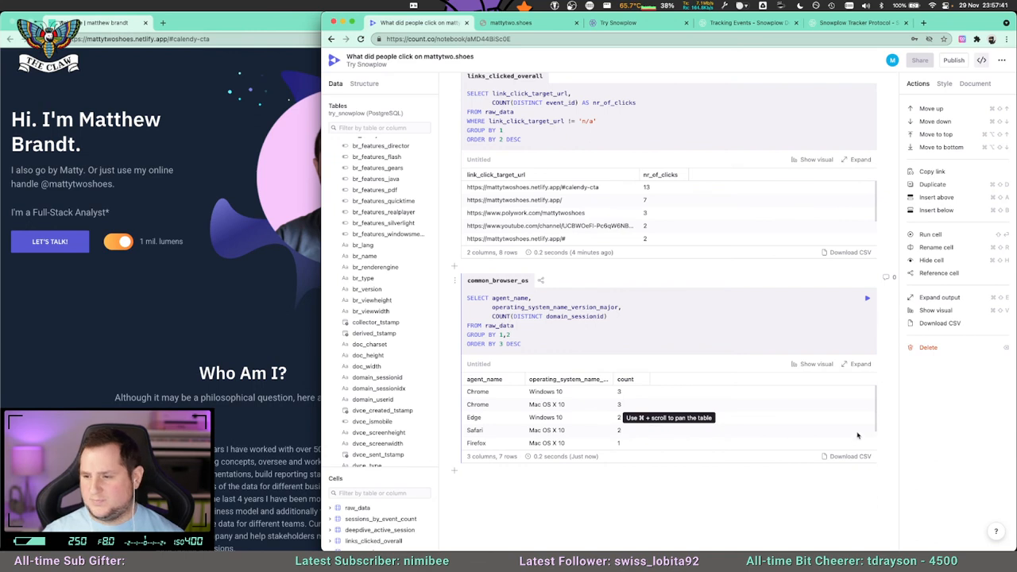
pyautogui.scroll(-2, 873, 438)
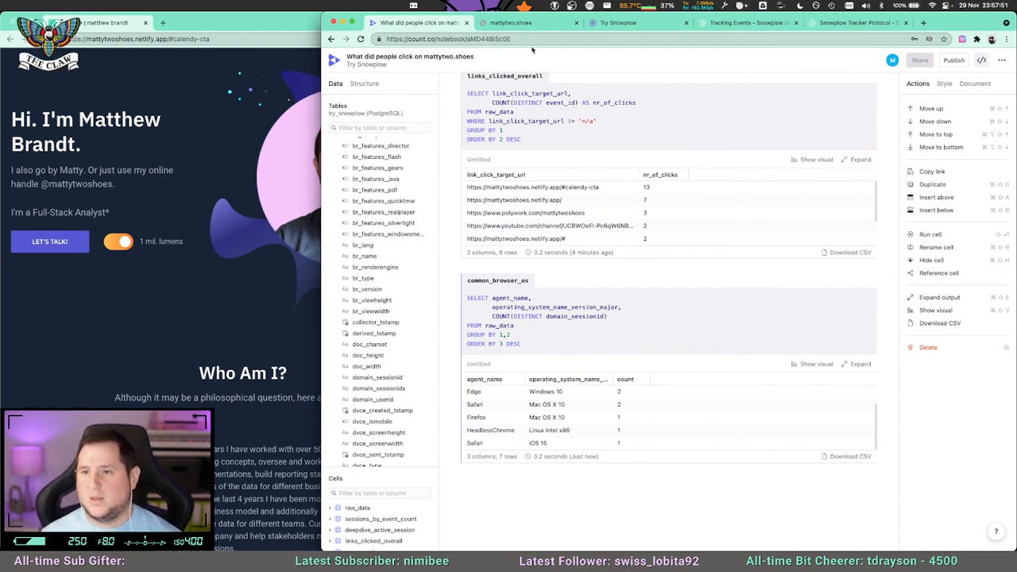
# Switch to the Try Snowplow page, collapse the Start tracking events section, and look through the tutorials, including Content analytics.
pyautogui.click(512, 22)
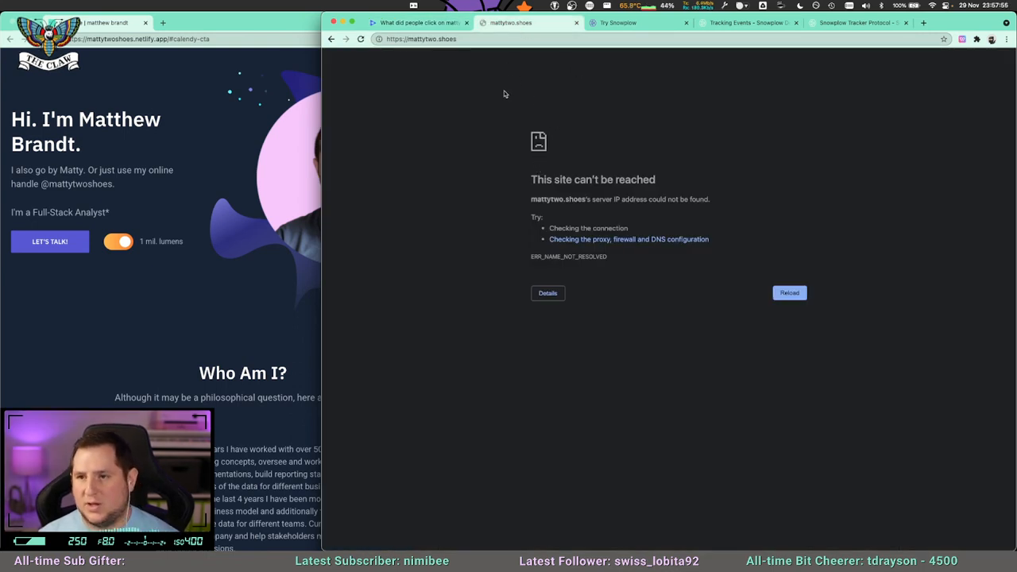
pyautogui.click(617, 23)
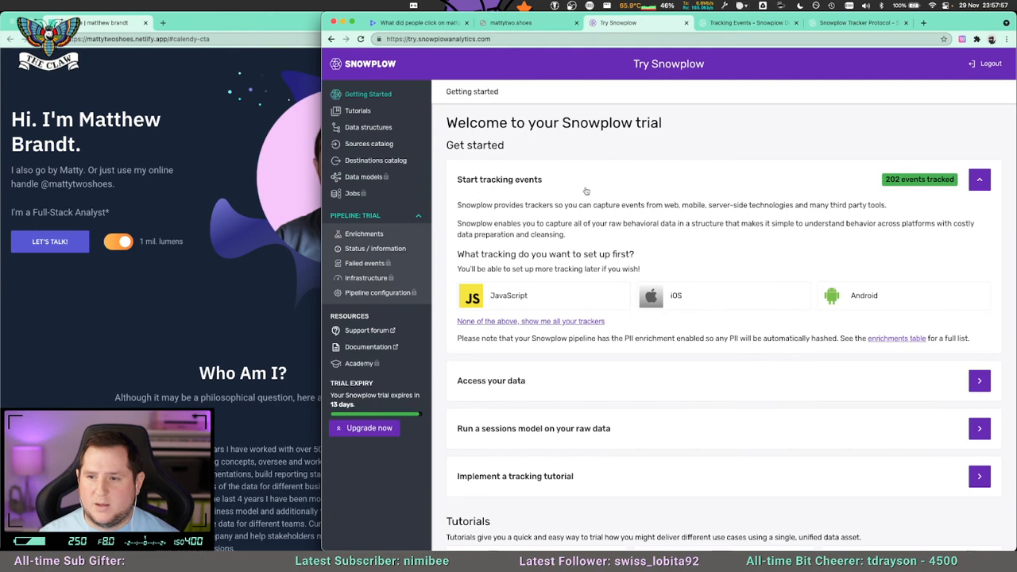
pyautogui.click(978, 179)
pyautogui.scroll(-3, 596, 287)
pyautogui.scroll(3, 596, 287)
pyautogui.scroll(-3, 595, 287)
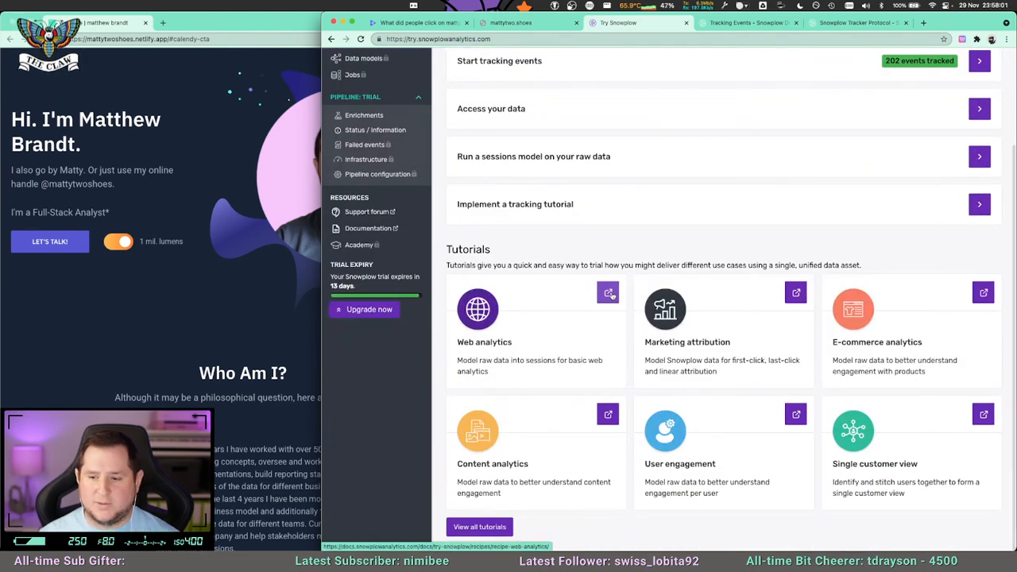
pyautogui.scroll(3, 635, 318)
pyautogui.scroll(-3, 658, 340)
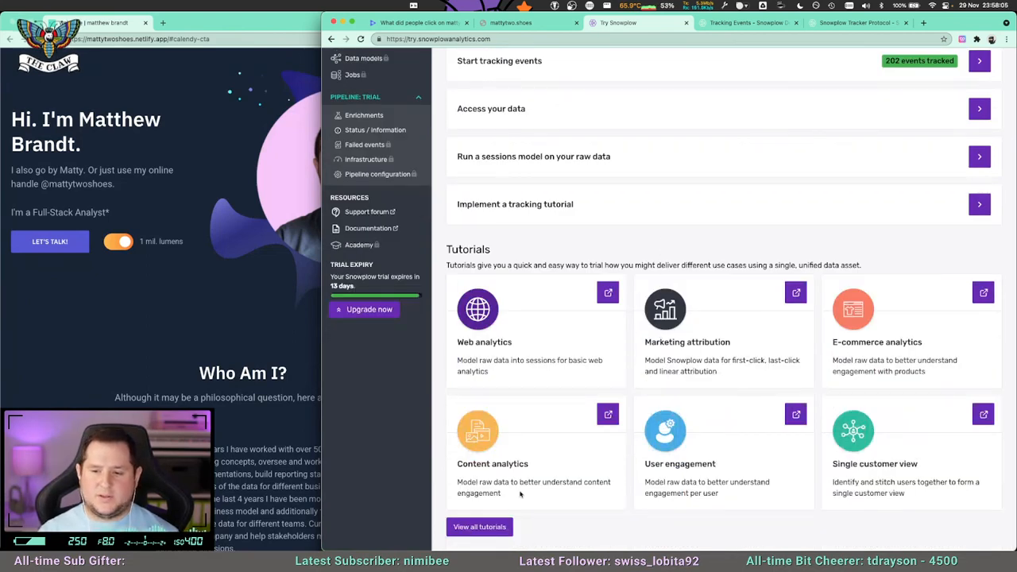
pyautogui.moveTo(547, 498); pyautogui.dragTo(459, 471)
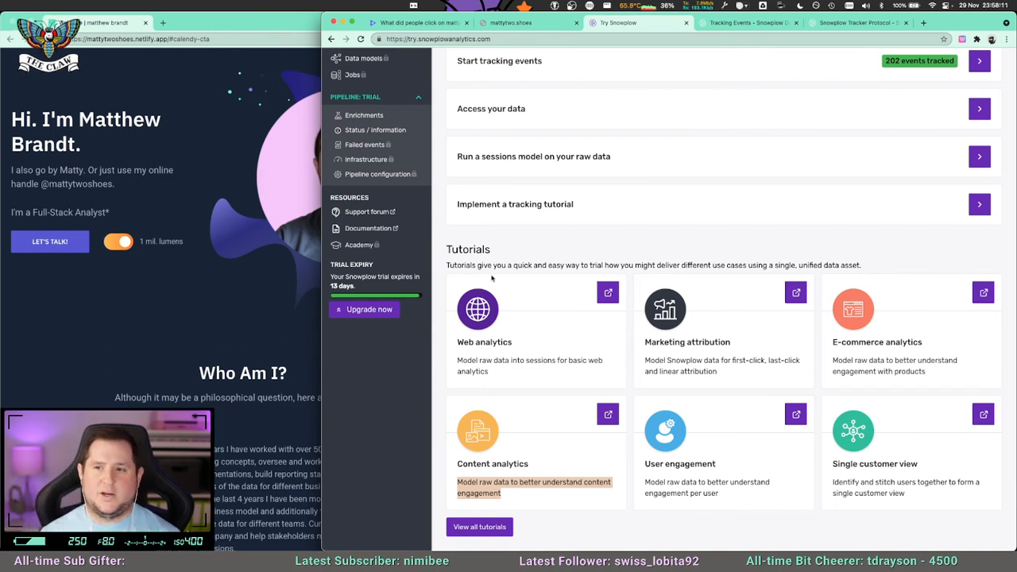
# Review the links_clicked_overall result in the Count notebook, then return to the Getting Started overview of the Snowplow trial.
pyautogui.click(417, 22)
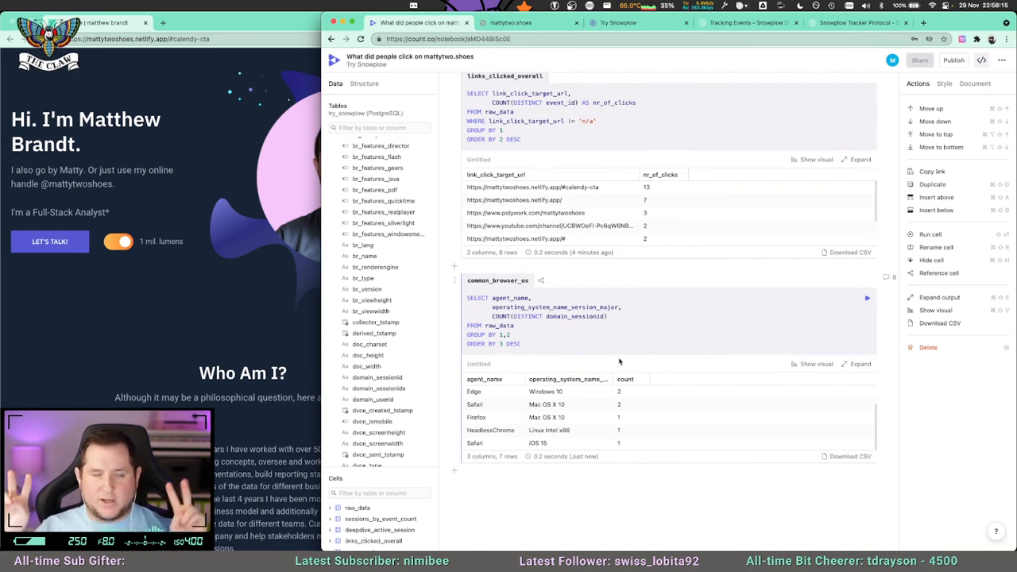
pyautogui.scroll(1, 486, 189)
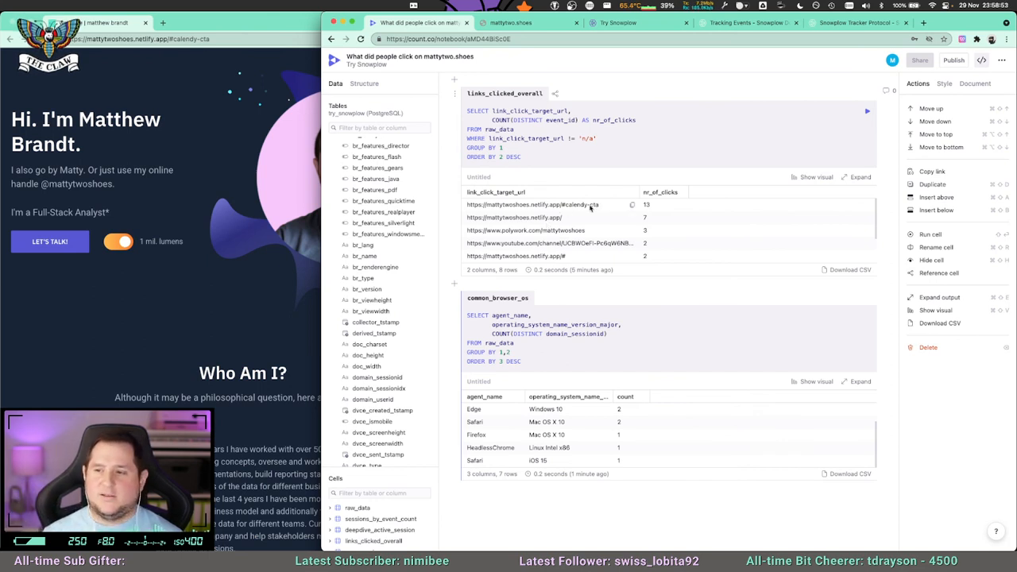
pyautogui.click(616, 22)
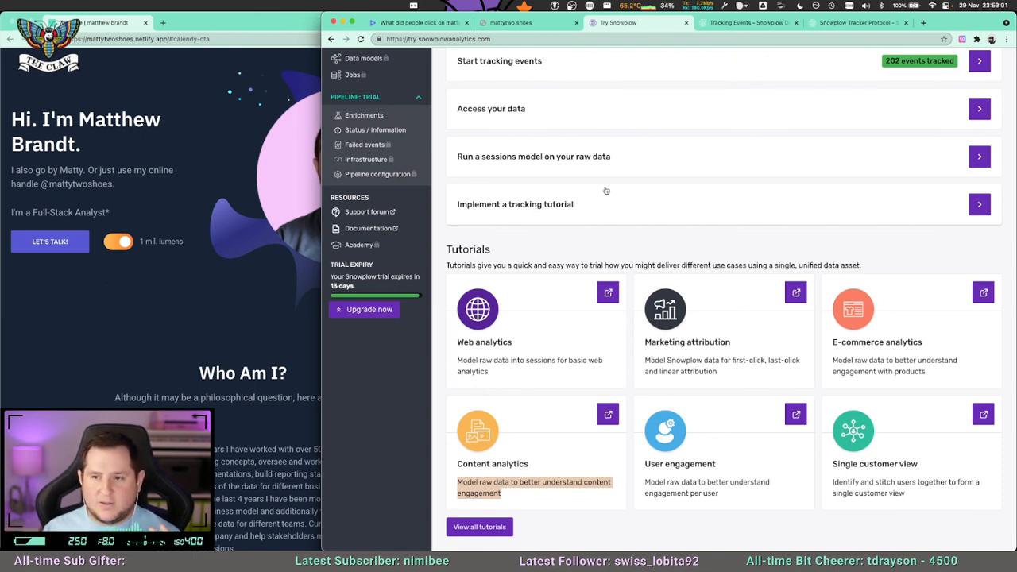
pyautogui.scroll(3, 605, 191)
pyautogui.moveTo(535, 122); pyautogui.dragTo(772, 121)
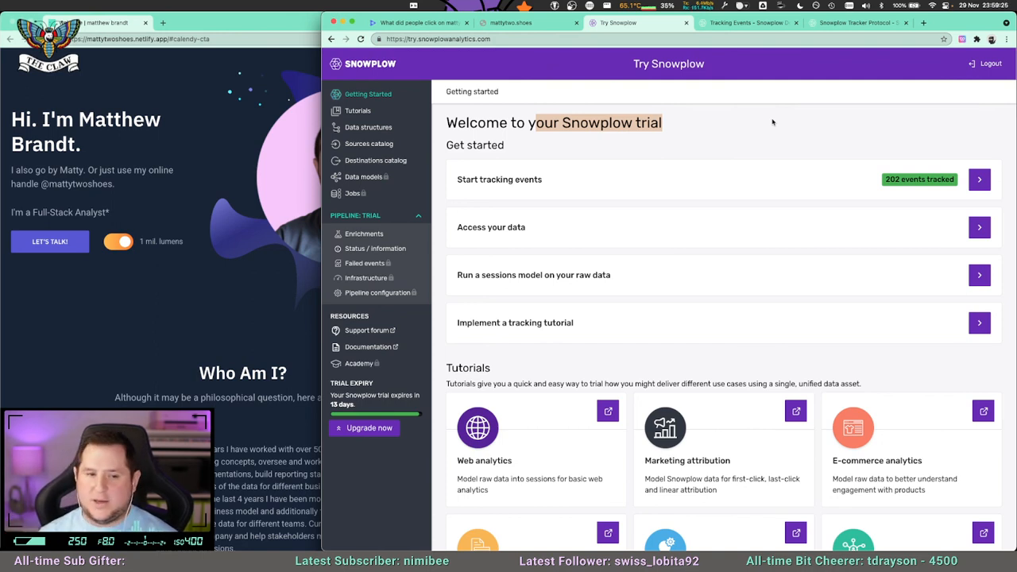
pyautogui.click(739, 148)
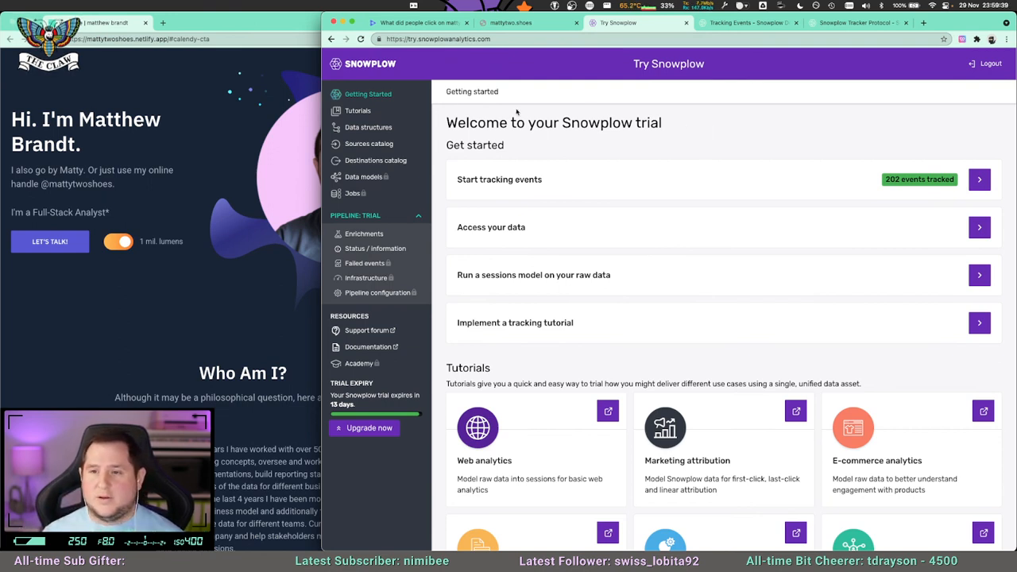
# Narrow the Snowplow browser window to about half the screen so the personal website beside it is uncovered.
pyautogui.moveTo(326, 49); pyautogui.dragTo(486, 48)
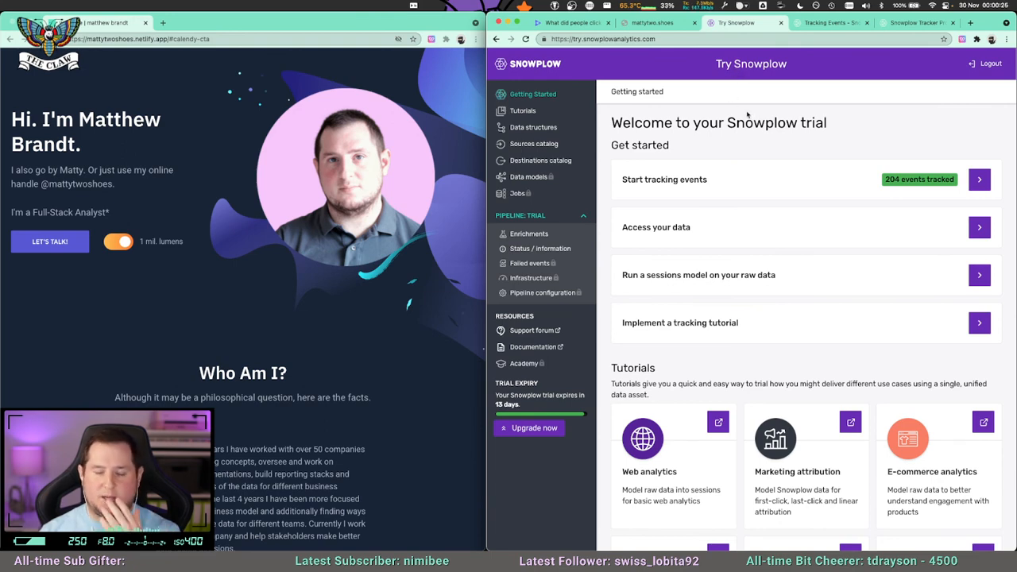
pyautogui.scroll(-2, 727, 250)
pyautogui.scroll(2, 728, 249)
pyautogui.moveTo(258, 547)
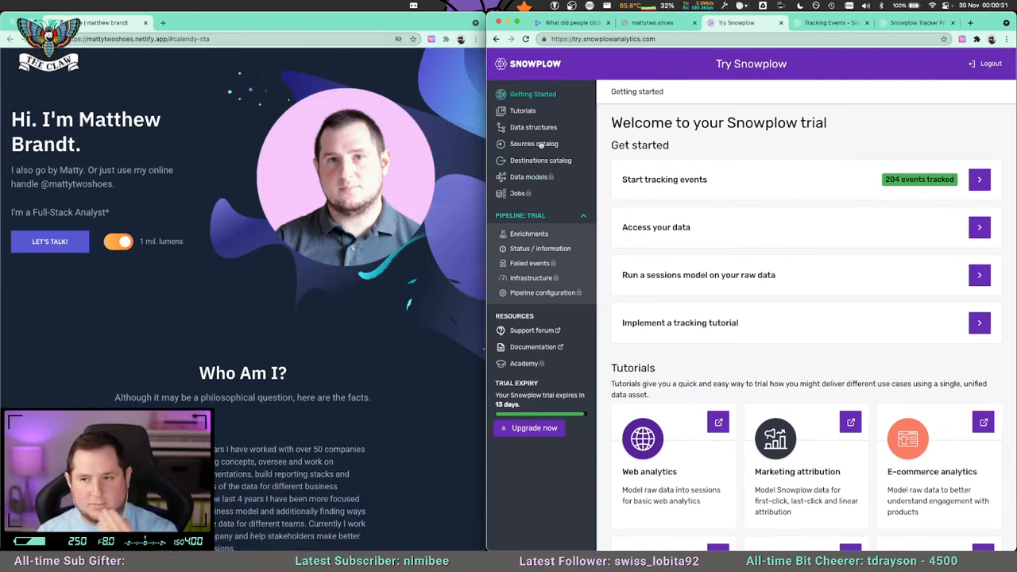
# Revisit the Count notebook and the Snowplow trial page, then examine the Tracking Events documentation from its beginning, including the tracker list.
pyautogui.click(570, 22)
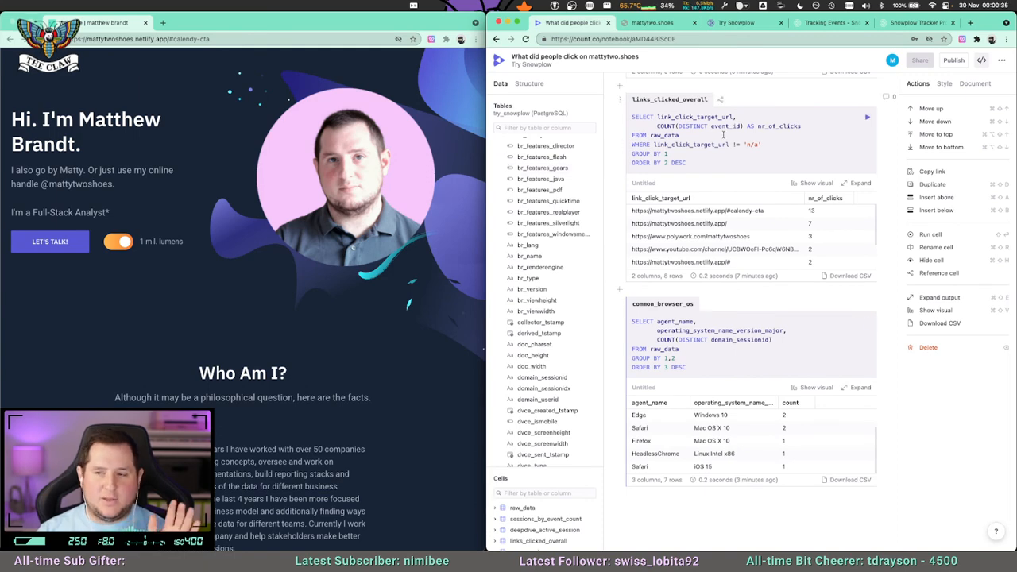
pyautogui.click(737, 23)
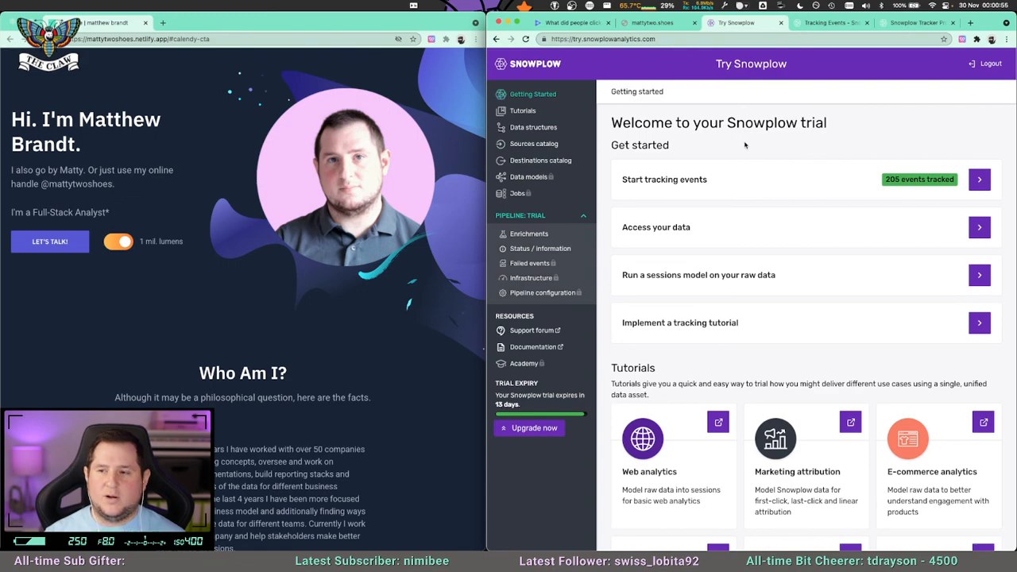
pyautogui.click(823, 23)
pyautogui.click(941, 57)
pyautogui.scroll(20, 790, 257)
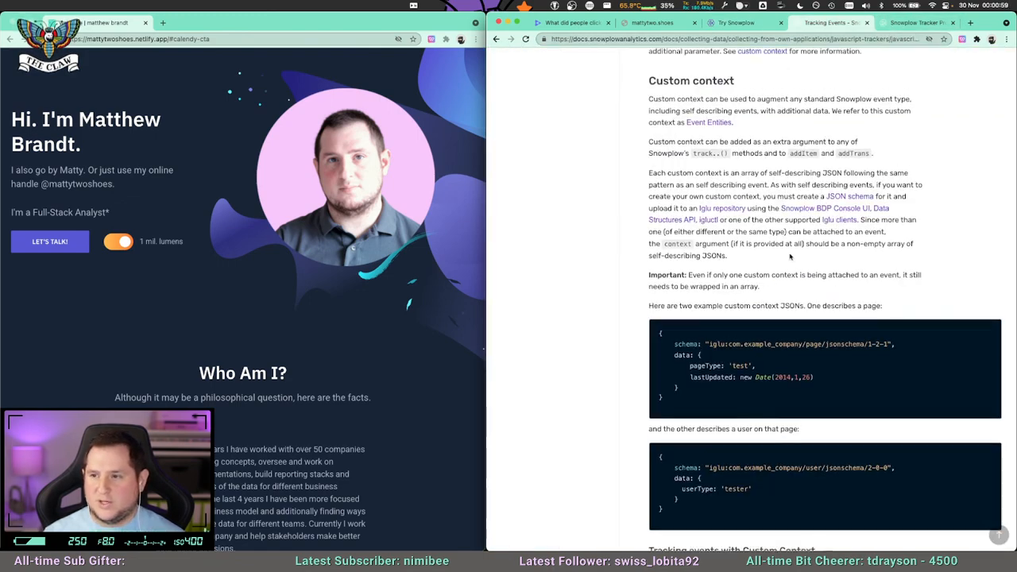
pyautogui.scroll(10, 757, 288)
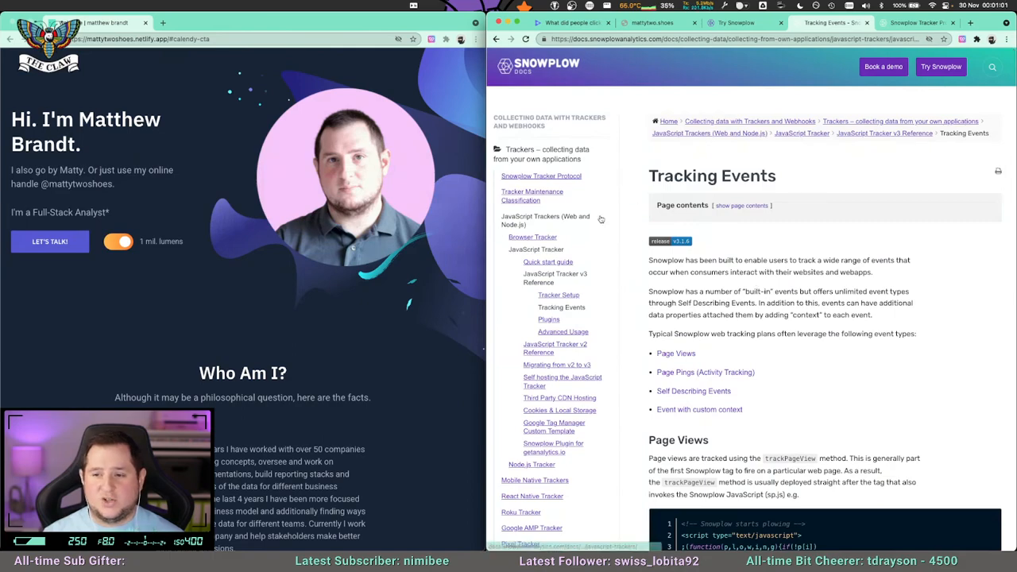
pyautogui.scroll(-5, 601, 208)
pyautogui.scroll(5, 601, 217)
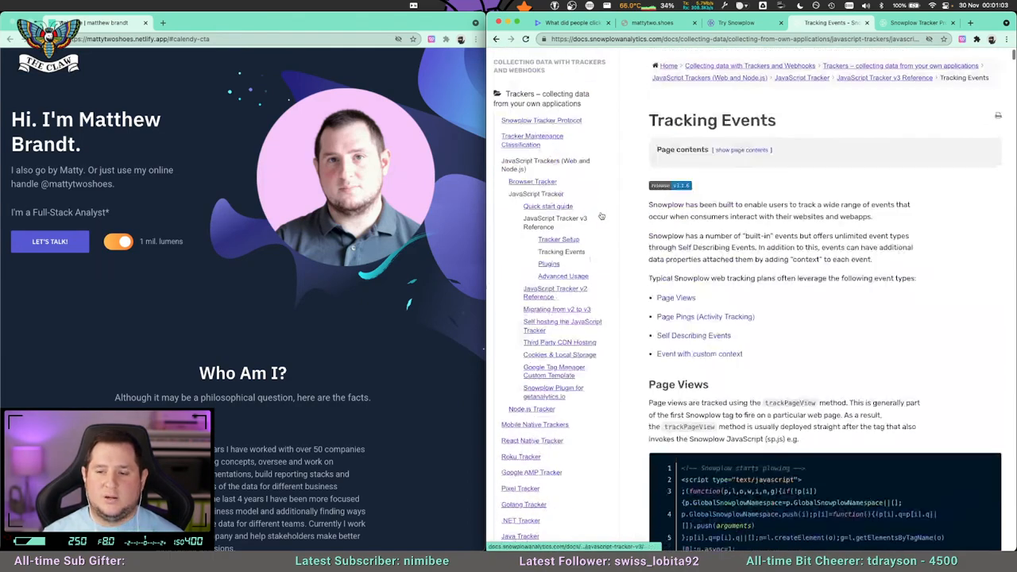